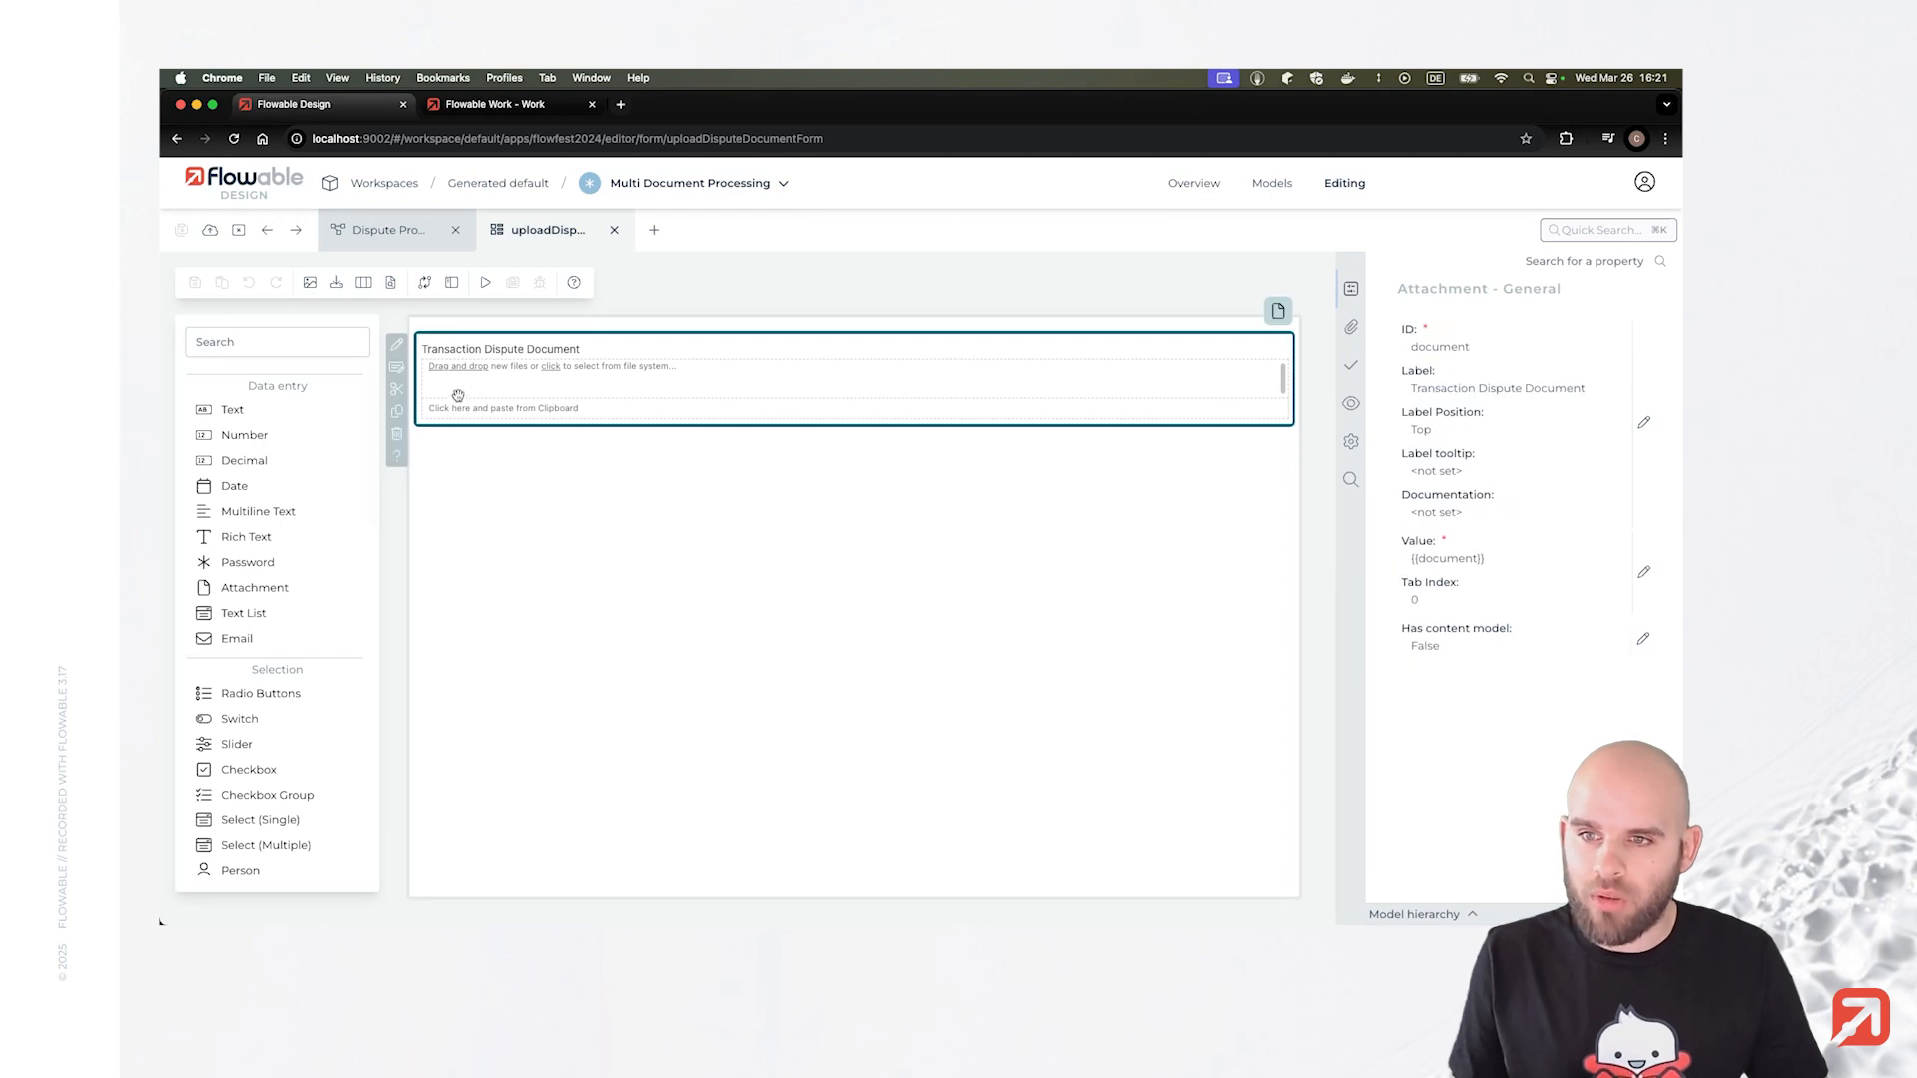
Check the validation settings of the Transaction Dispute Document attachment and close the upload form.
{"action": "left_click", "coordinate": [1352, 367]}
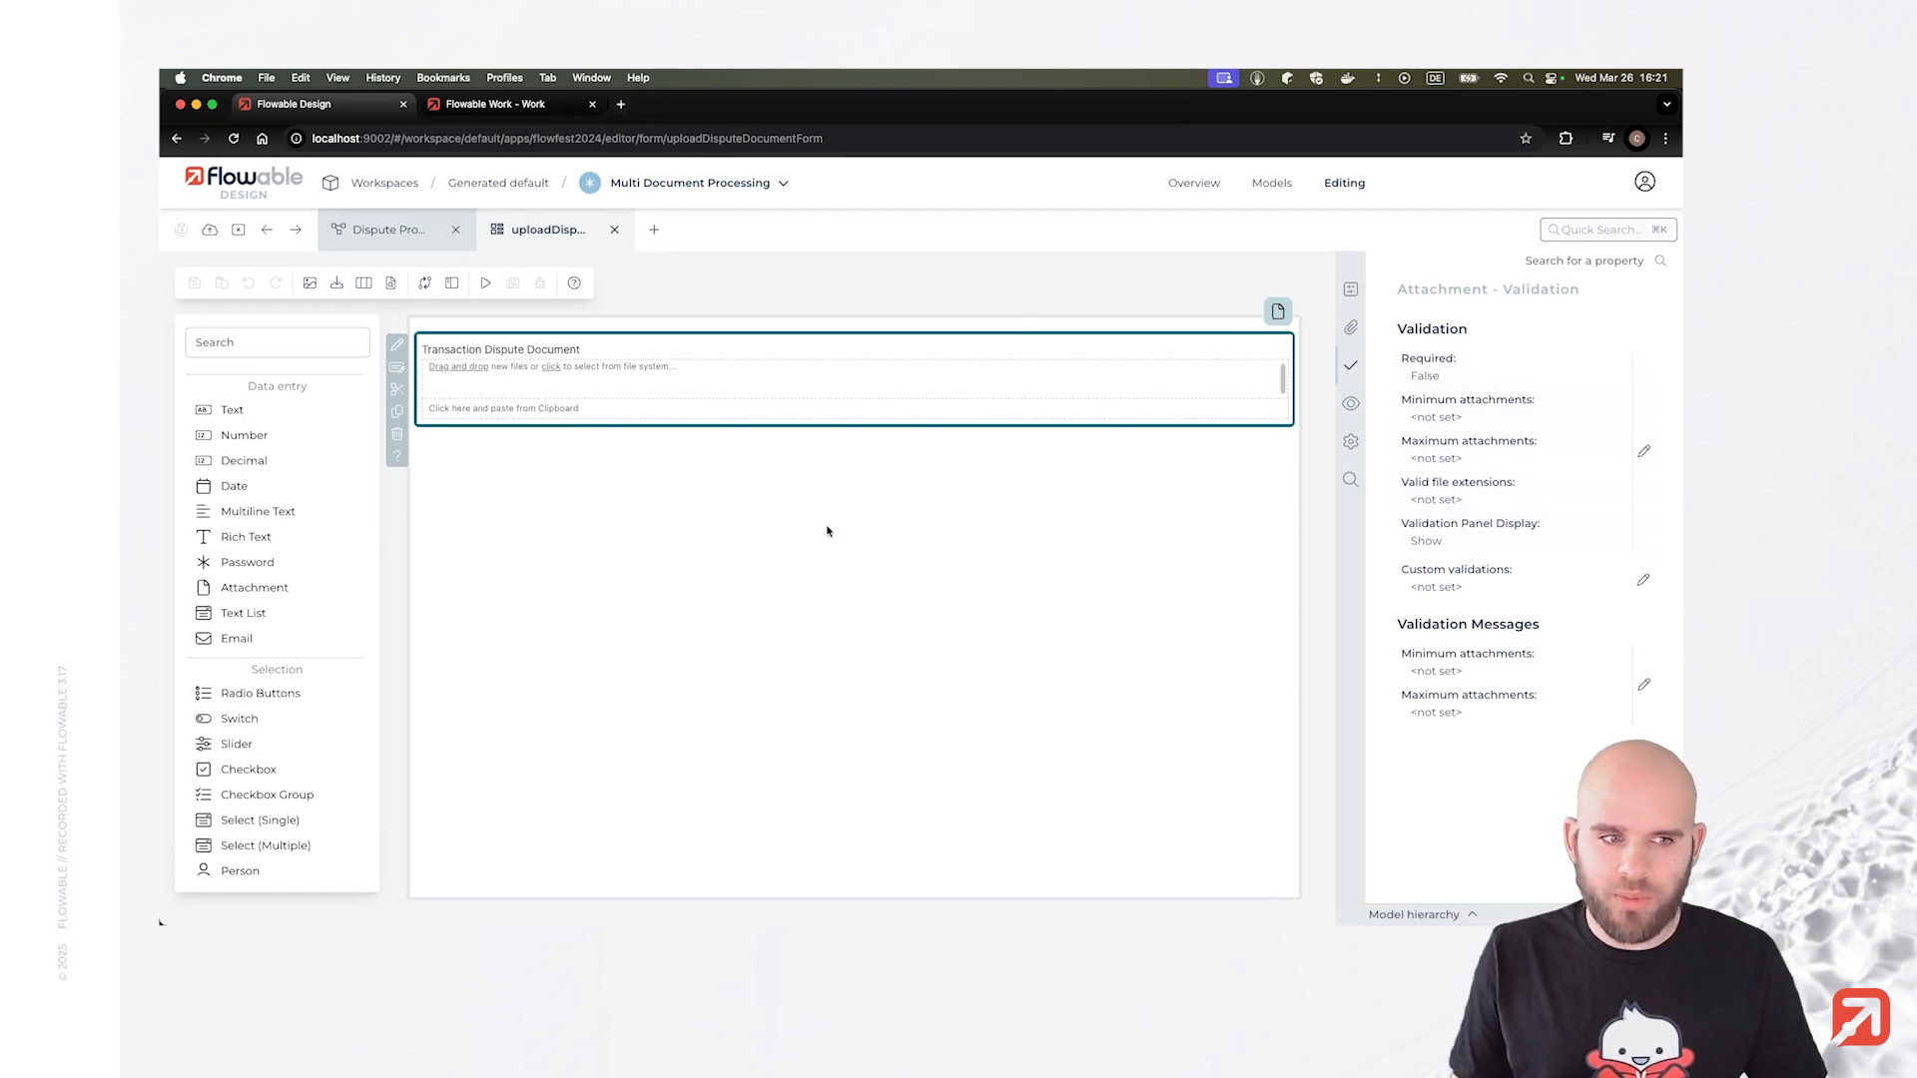
{"action": "left_click", "coordinate": [614, 229]}
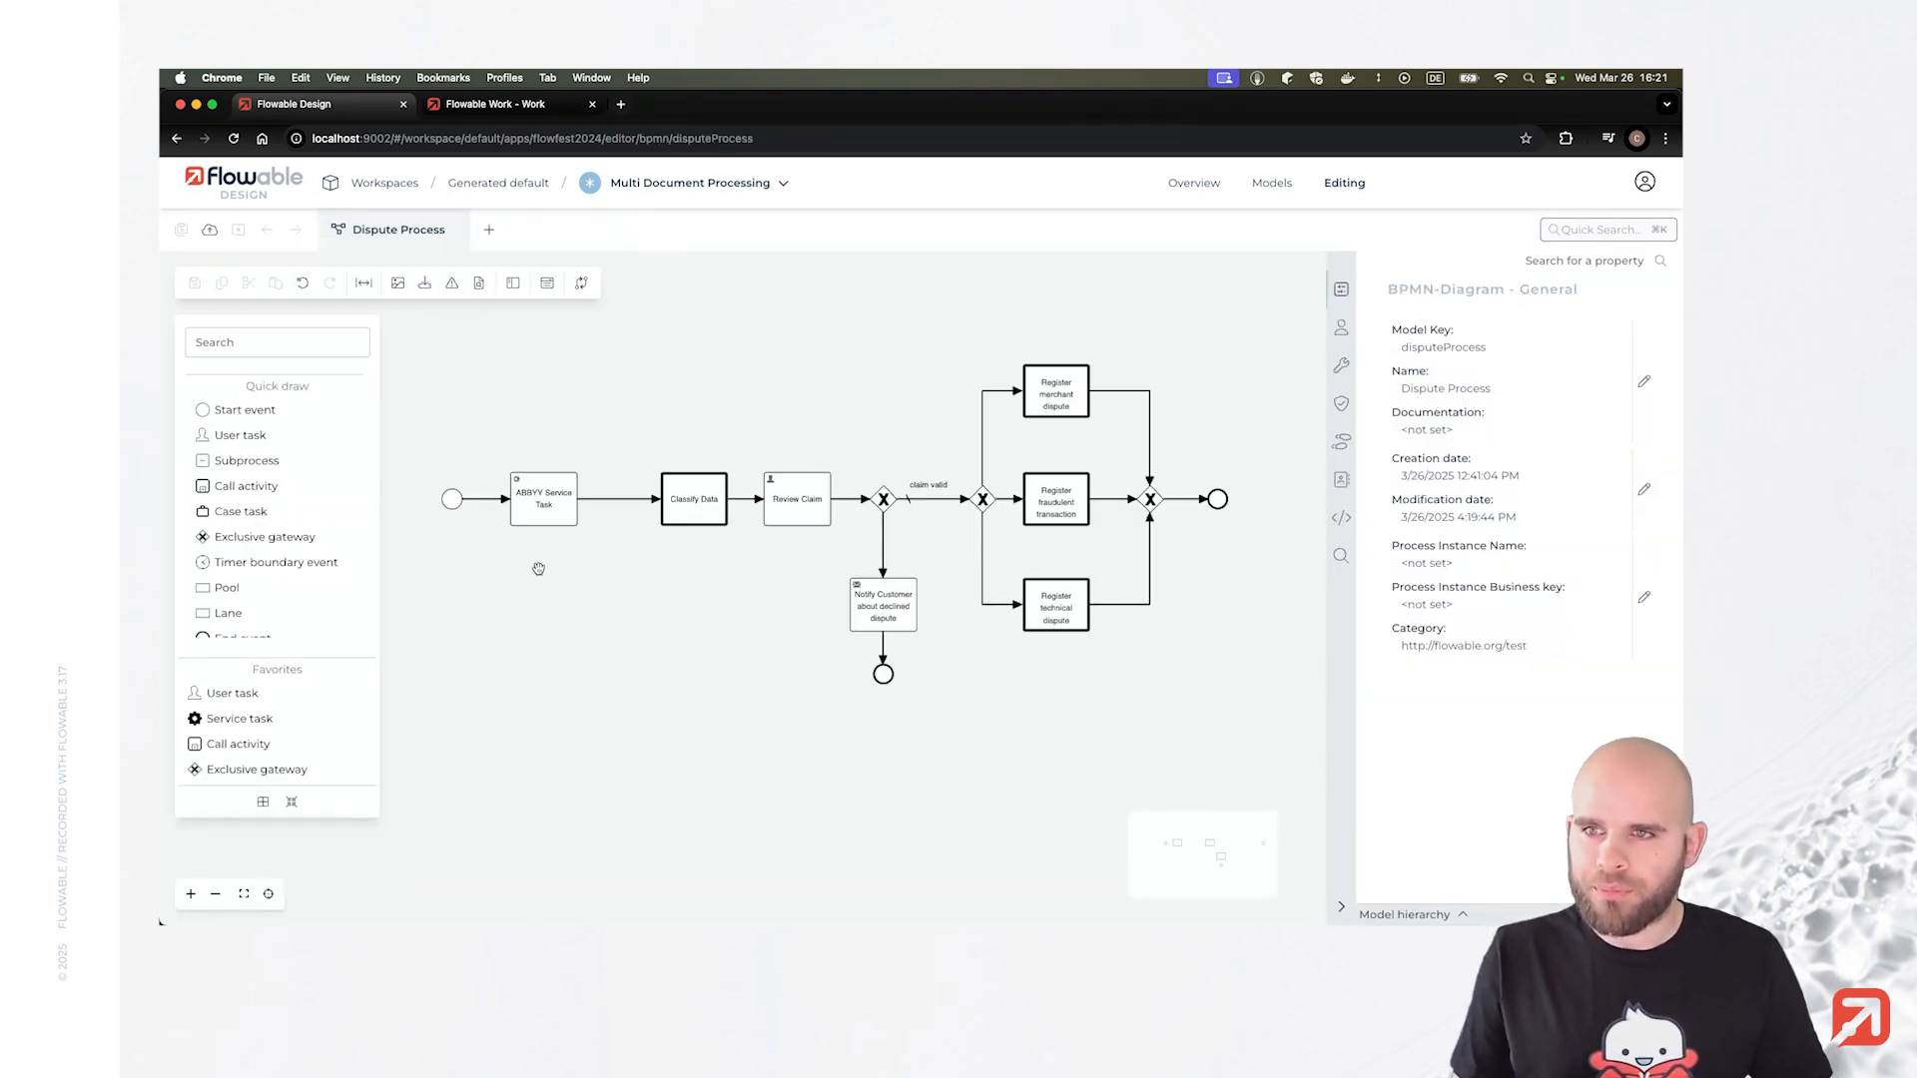
Examine the input documents expression of the ABBYY Service Task in the dispute process.
{"action": "left_click", "coordinate": [535, 520]}
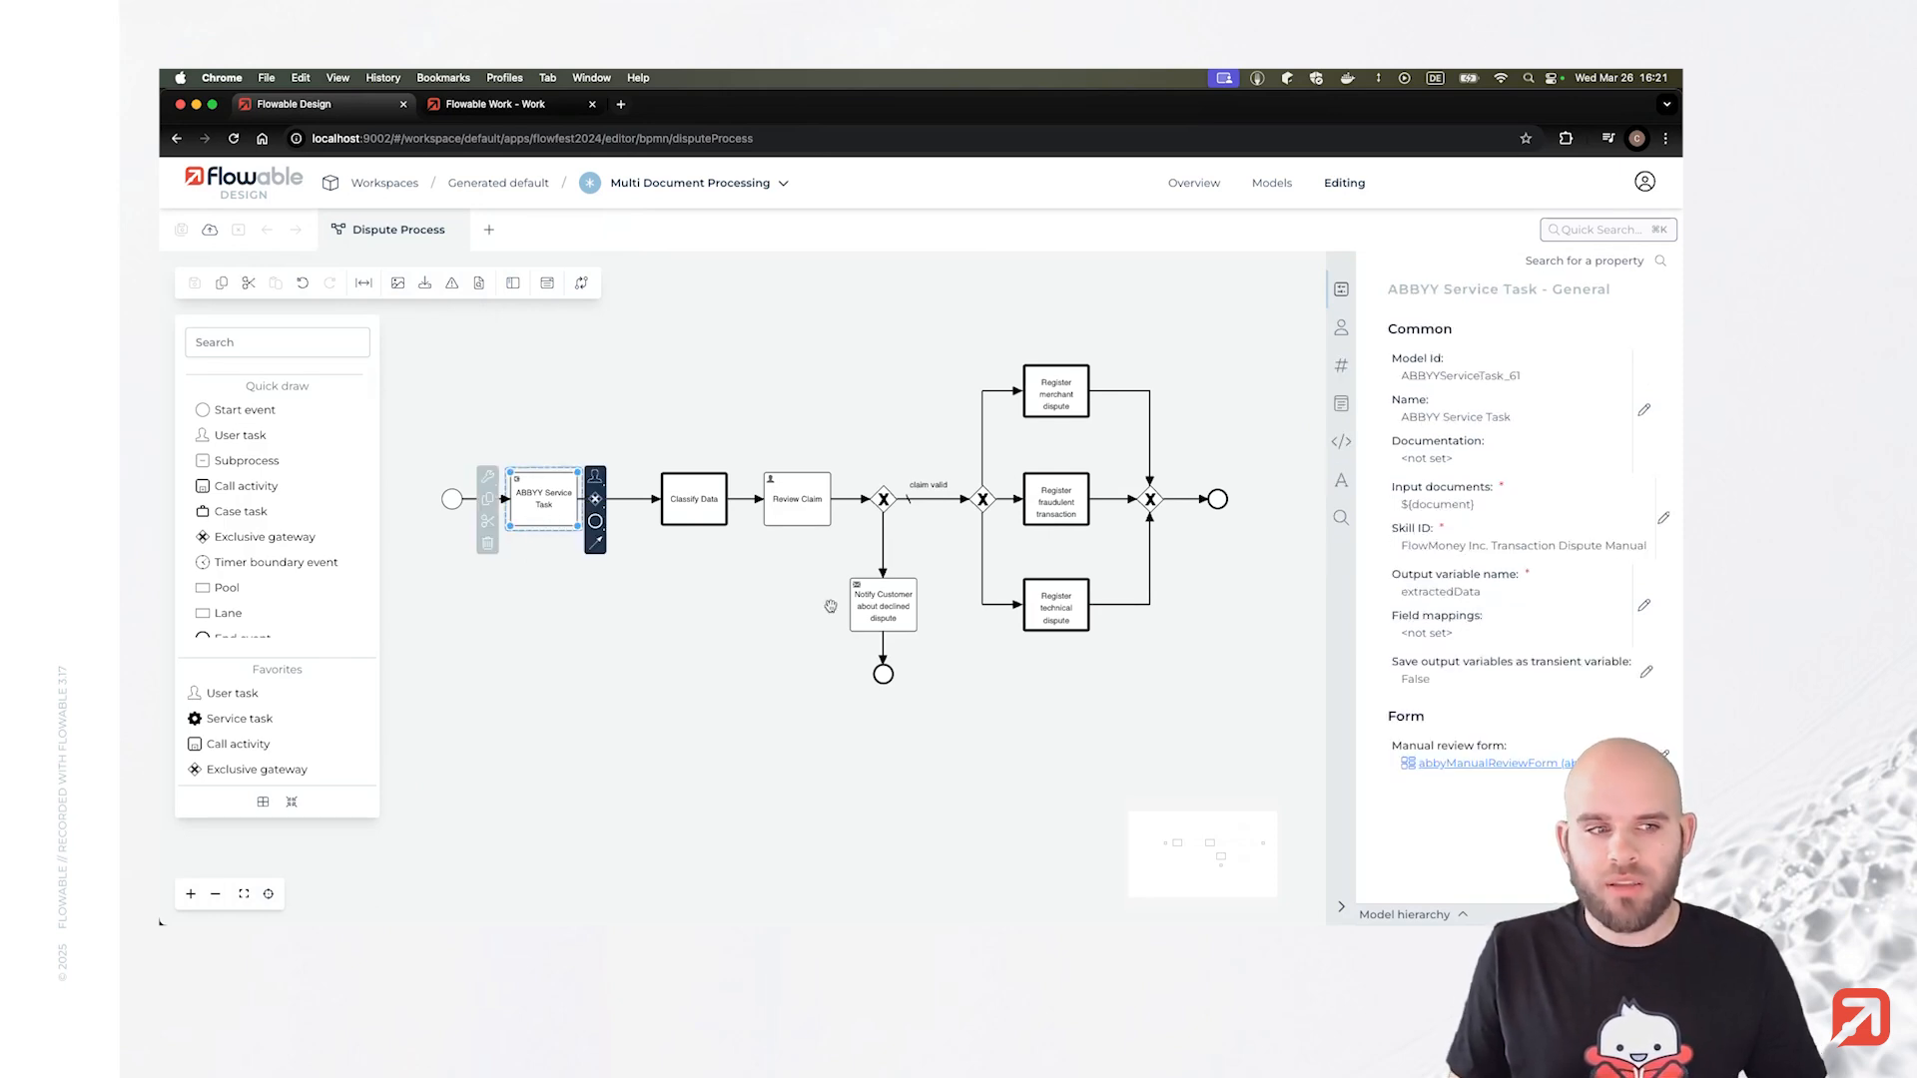
{"action": "left_click", "coordinate": [1427, 518]}
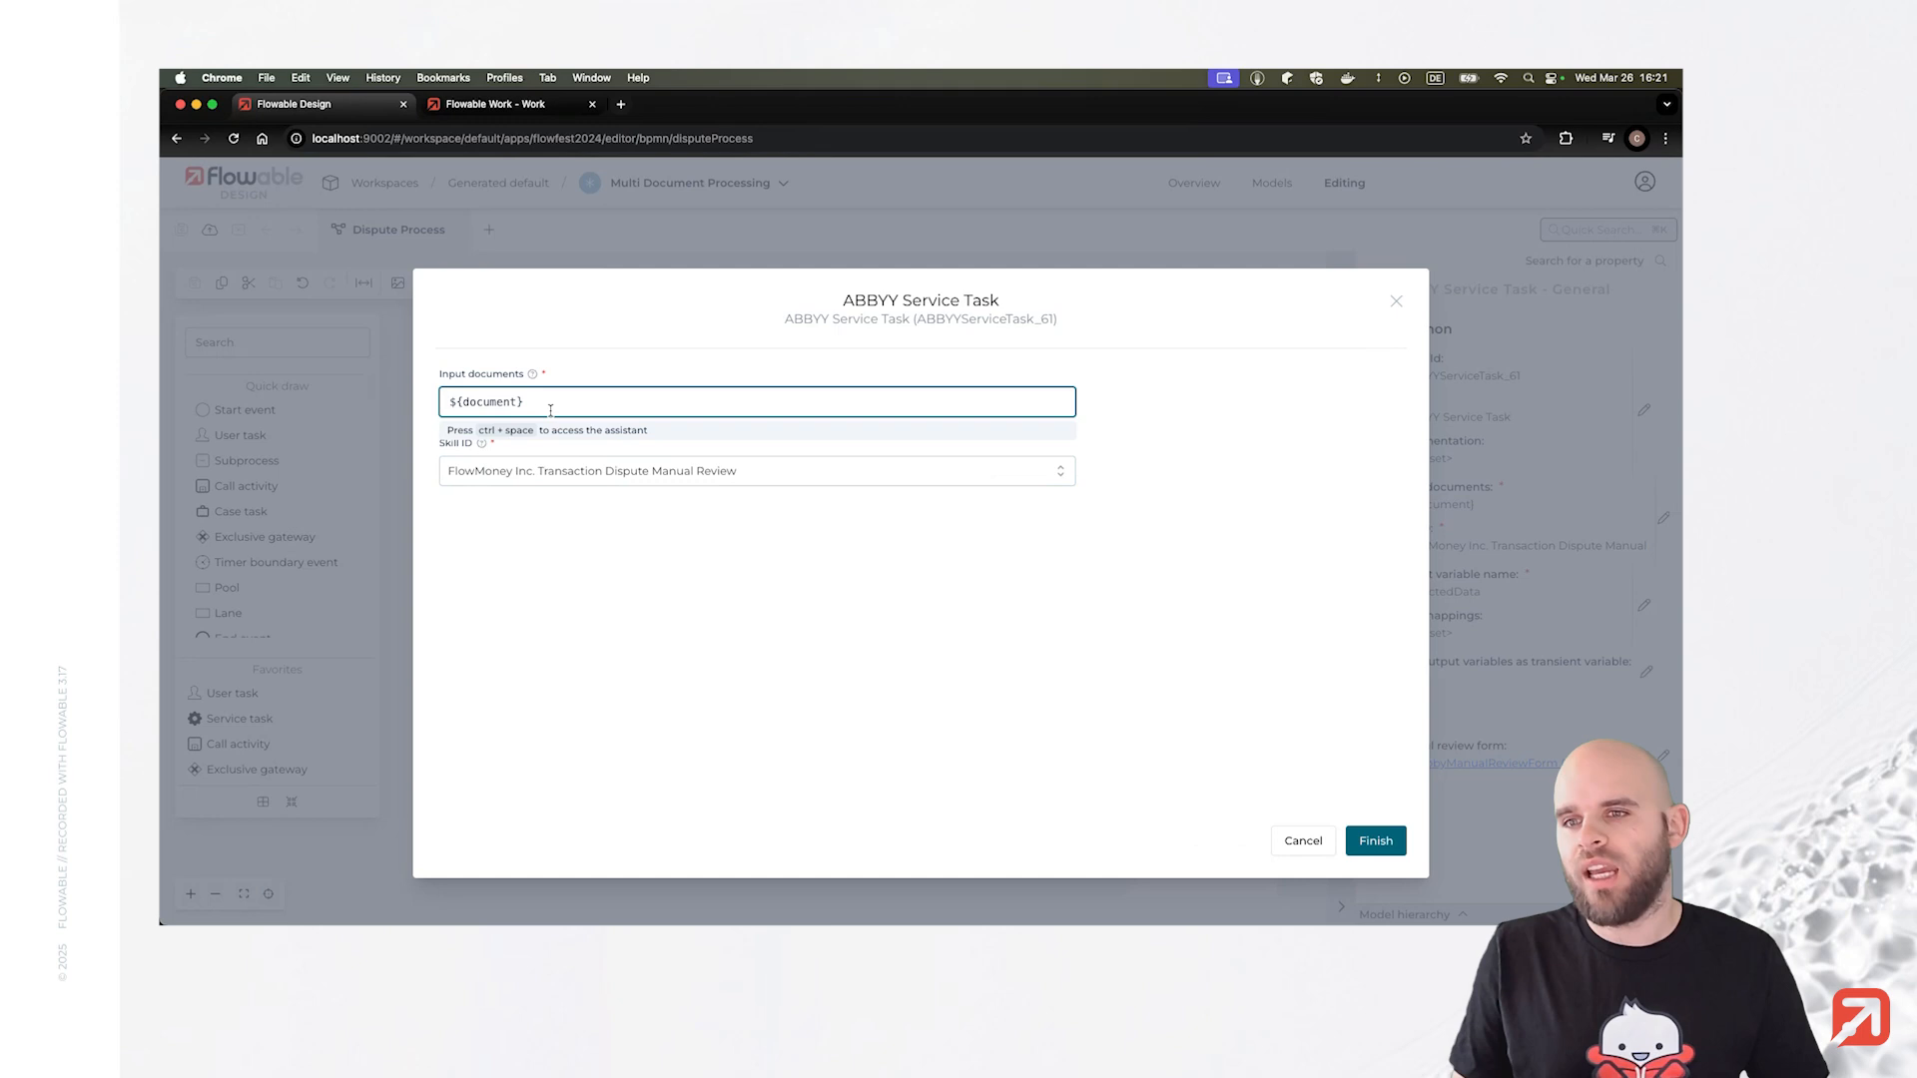
{"action": "left_click_drag", "start_coordinate": [551, 410], "coordinate": [421, 405]}
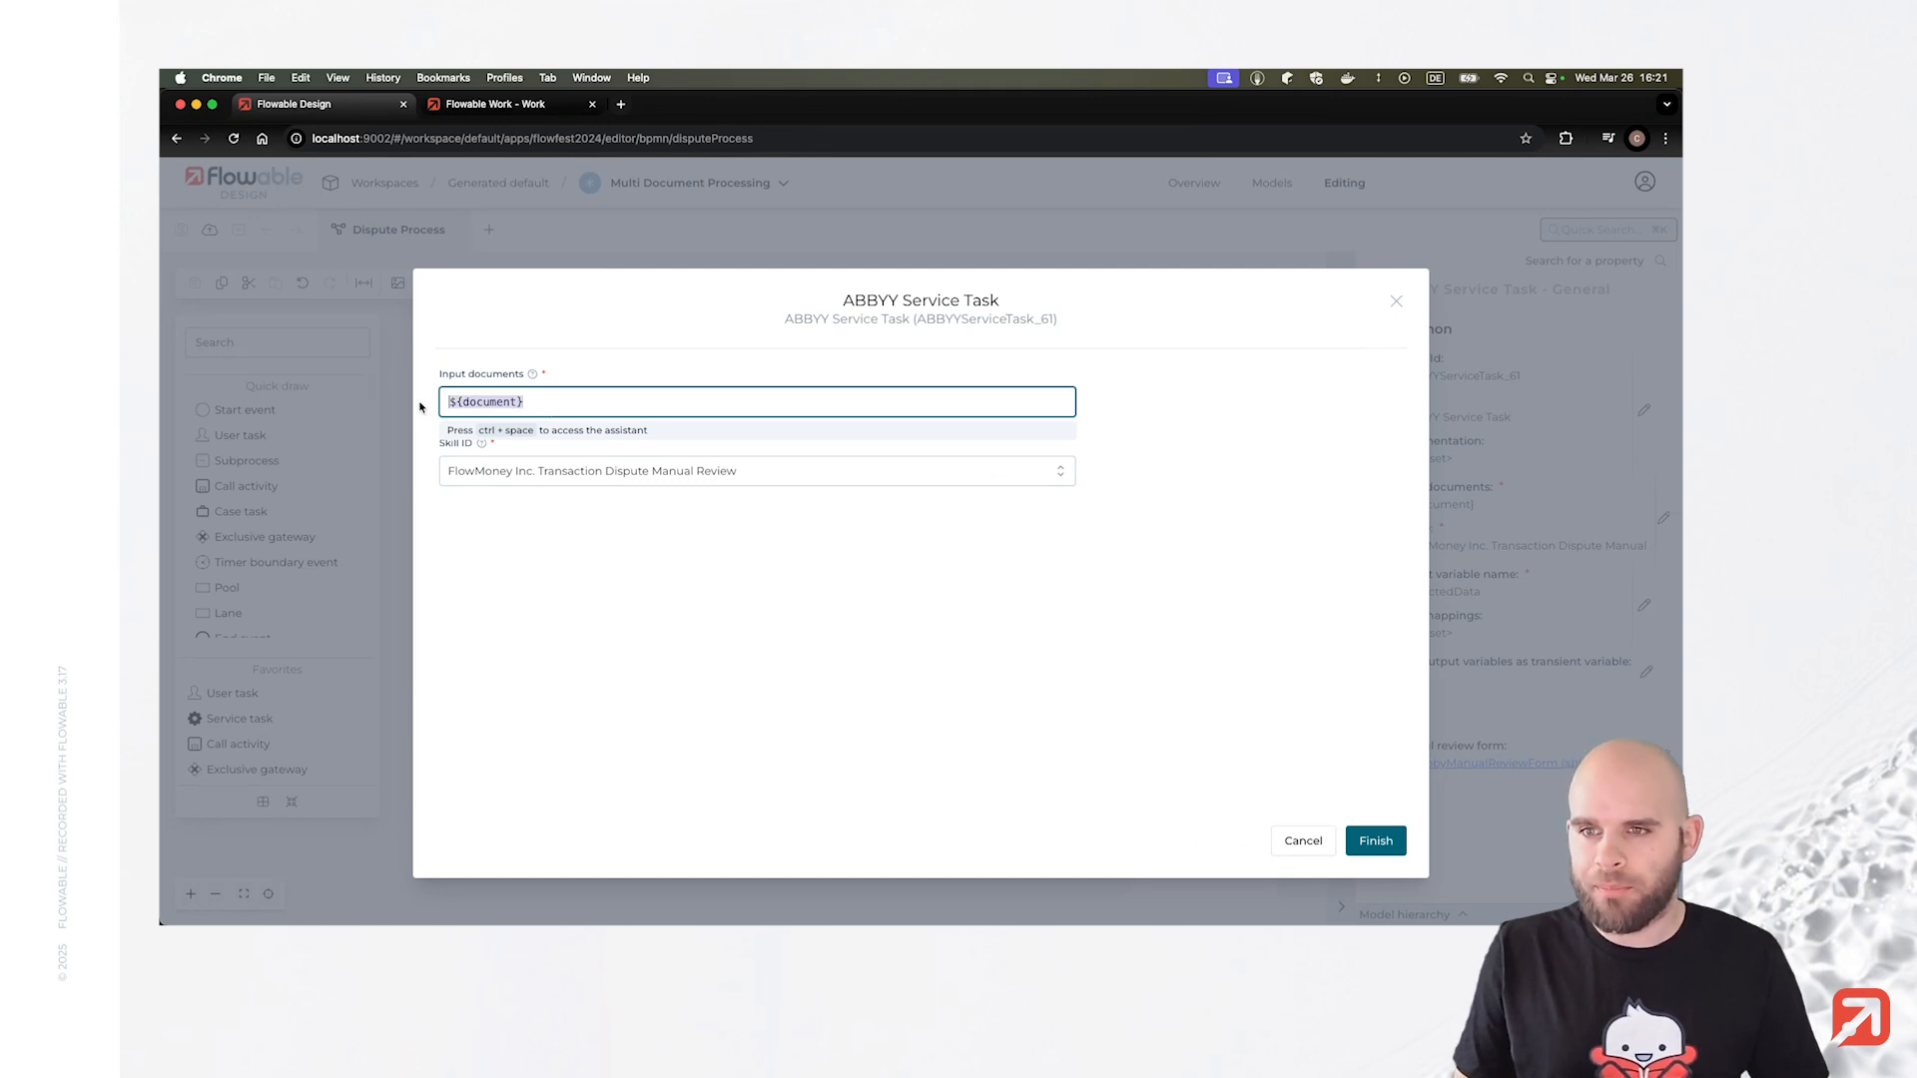
{"action": "left_click", "coordinate": [462, 401]}
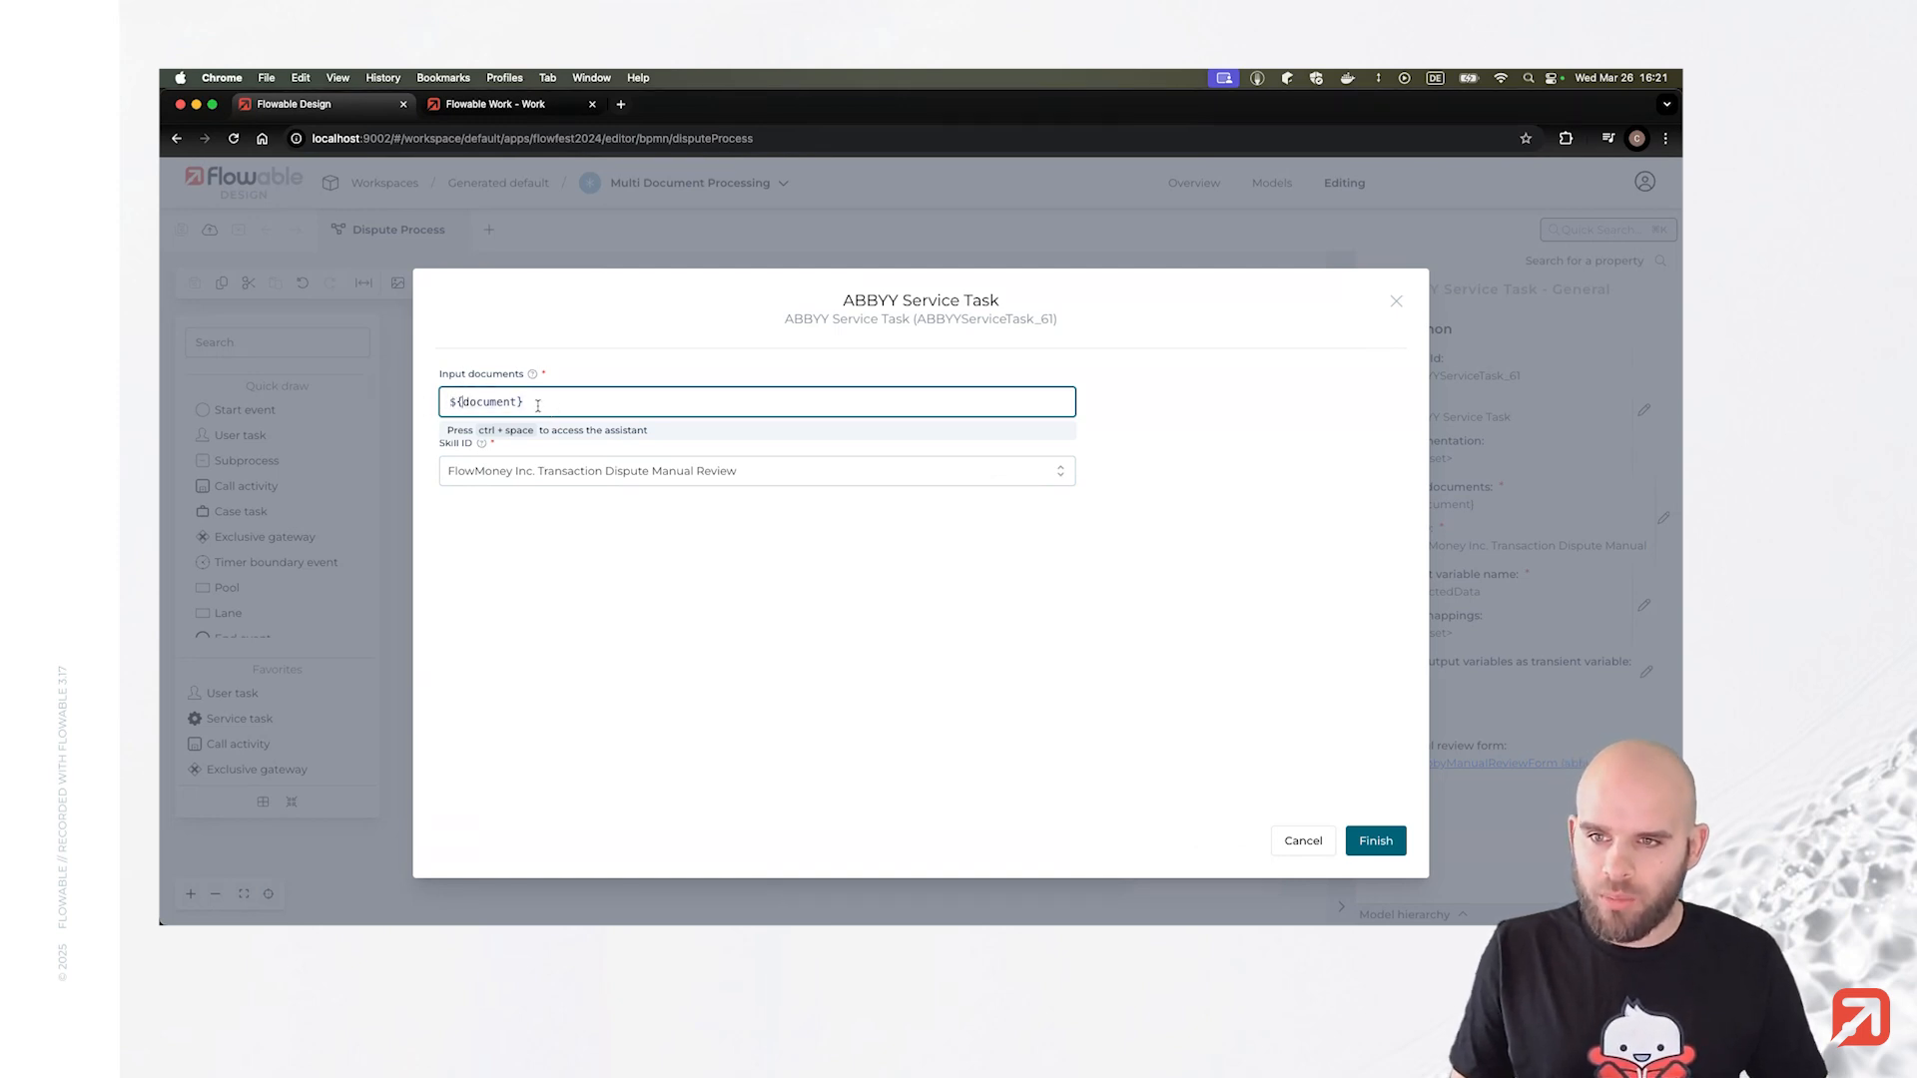
{"action": "left_click_drag", "start_coordinate": [537, 405], "coordinate": [445, 406]}
{"action": "double_click", "coordinate": [487, 405]}
{"action": "left_click", "coordinate": [545, 404]}
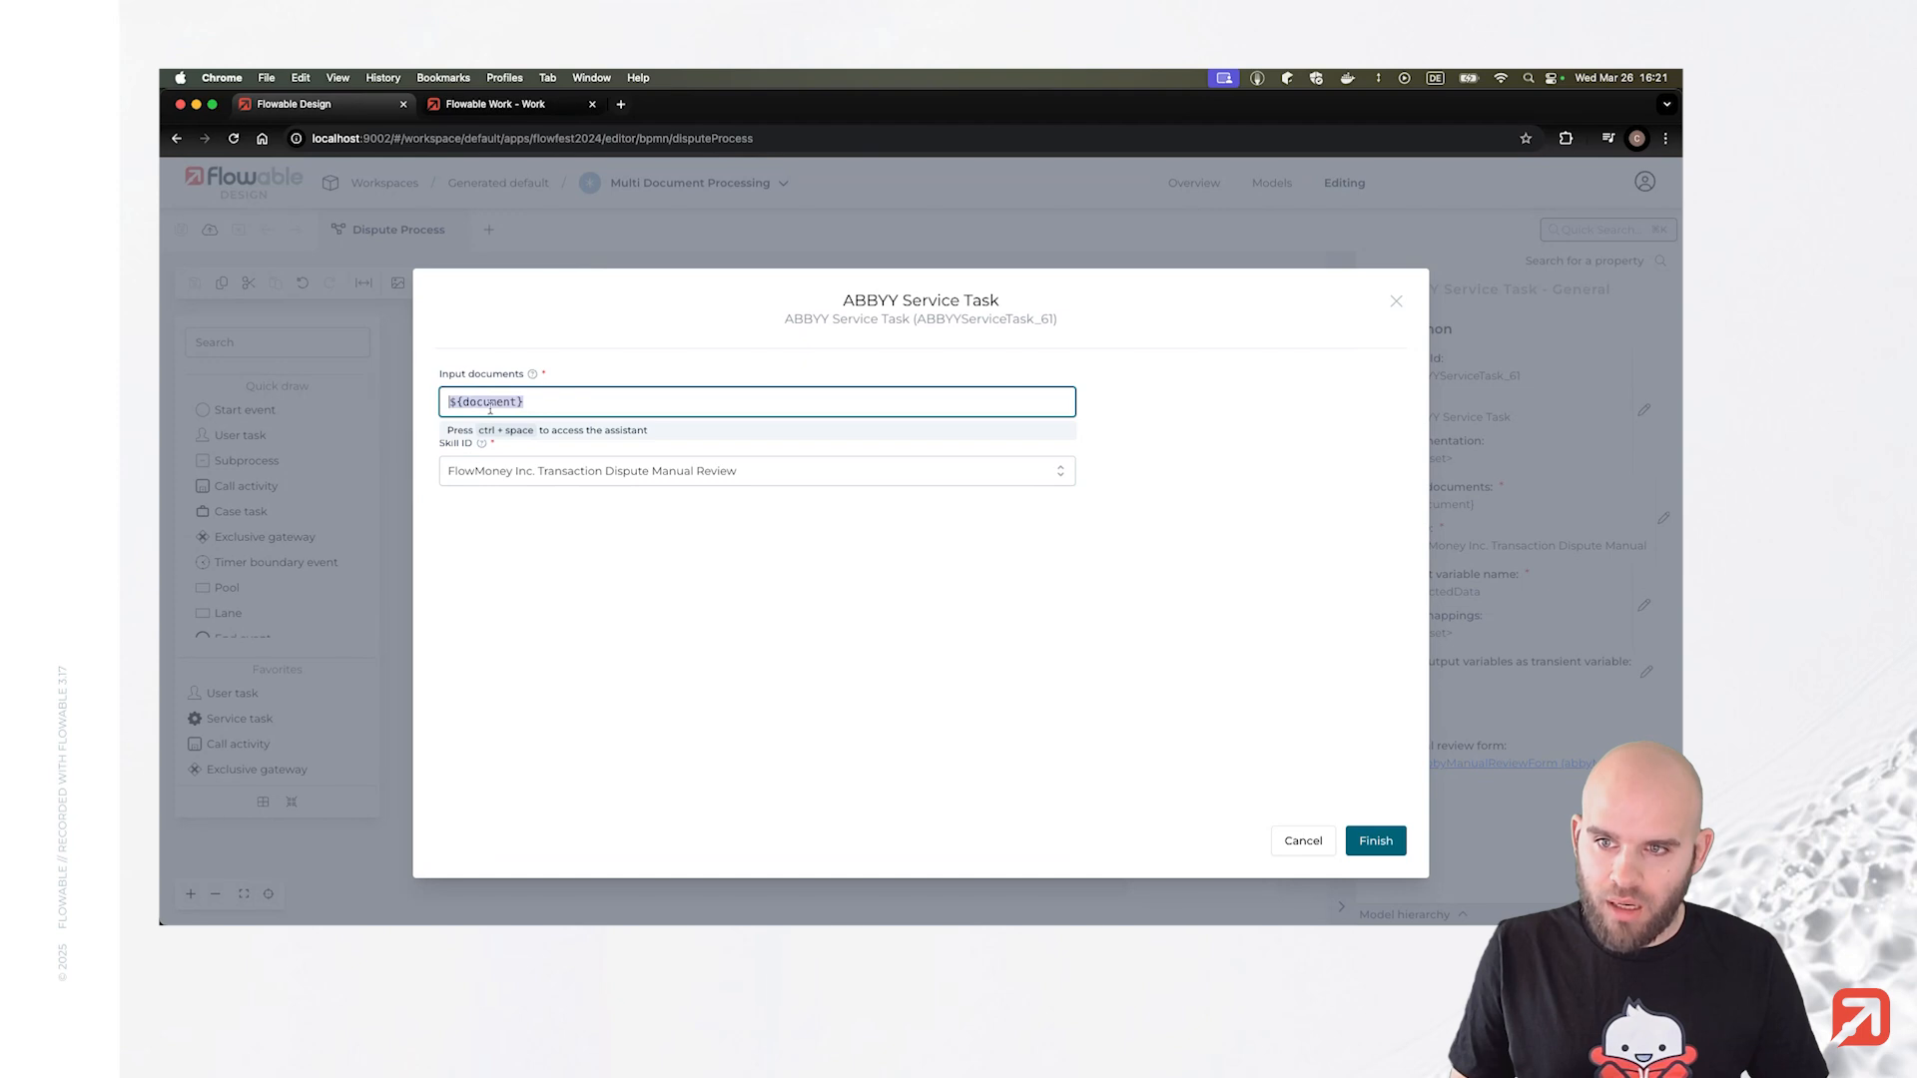
{"action": "left_click", "coordinate": [489, 405]}
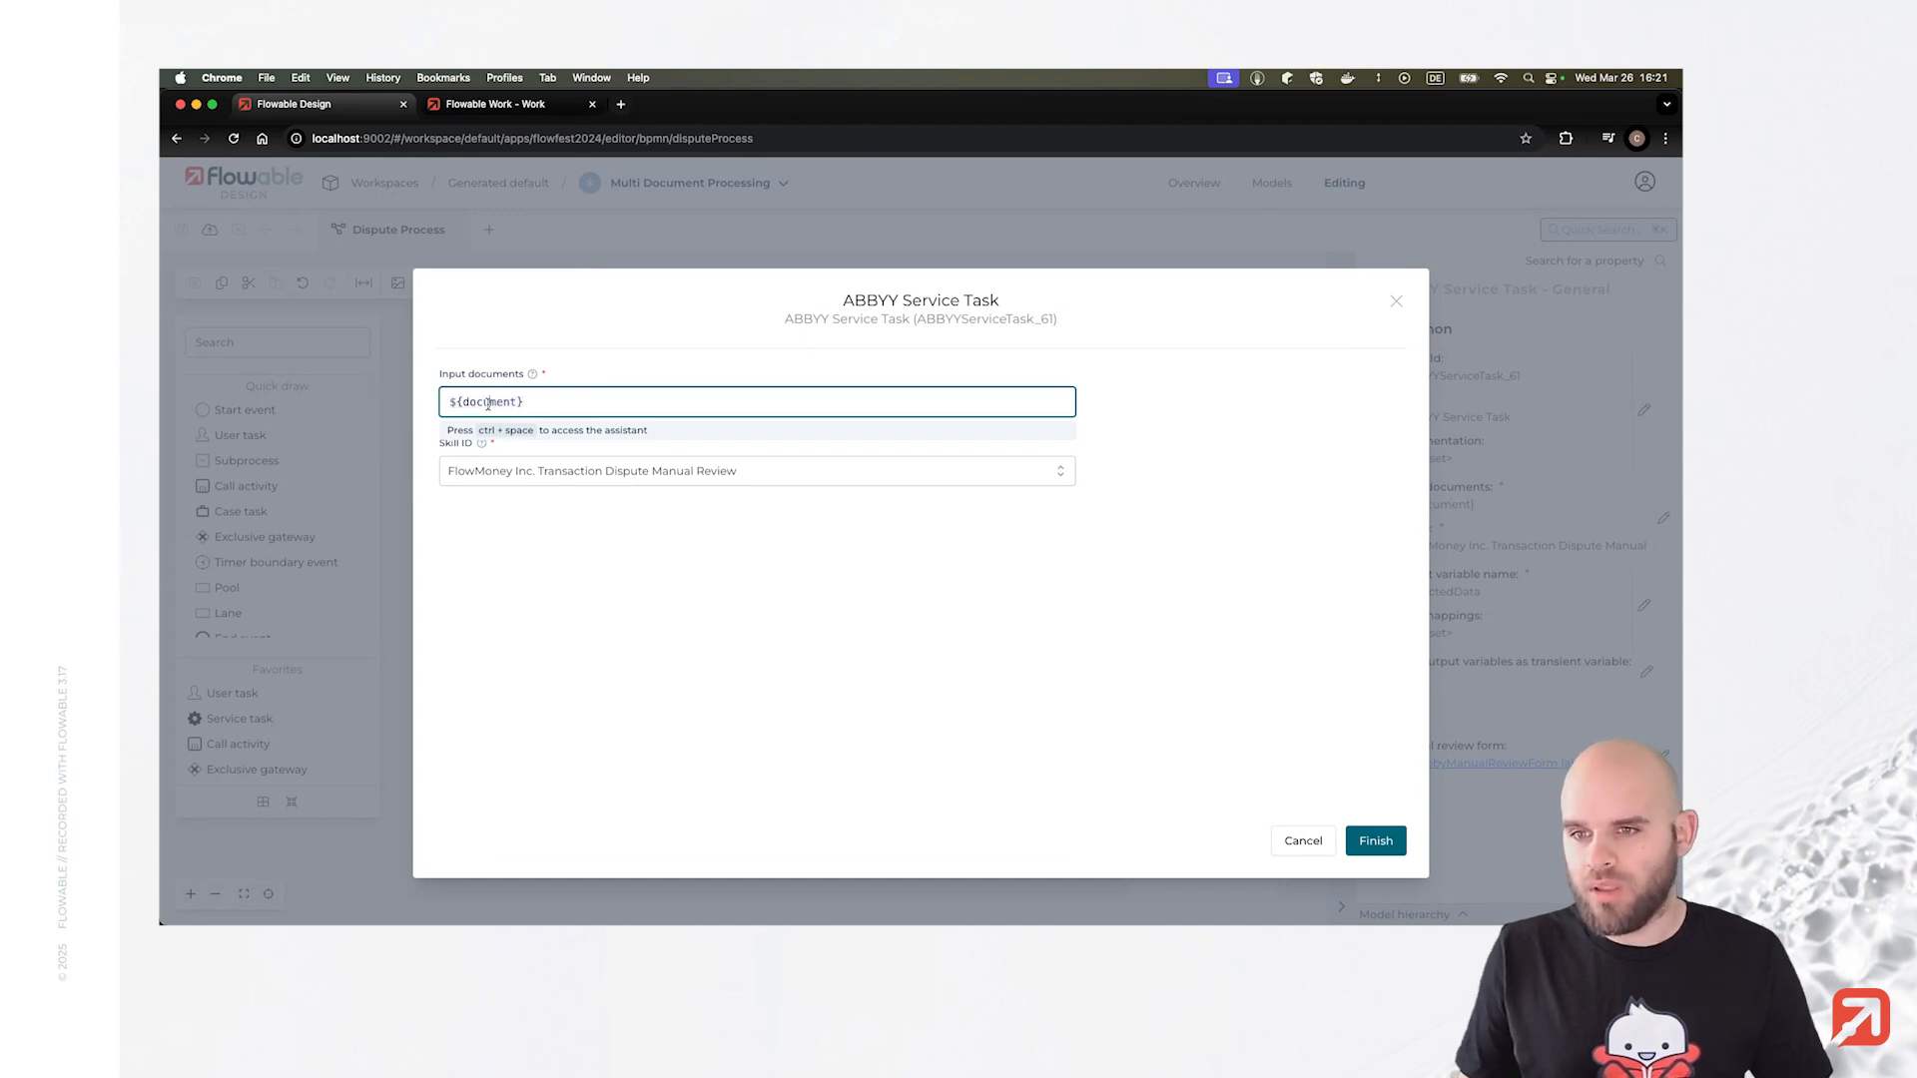
{"action": "double_click", "coordinate": [486, 403]}
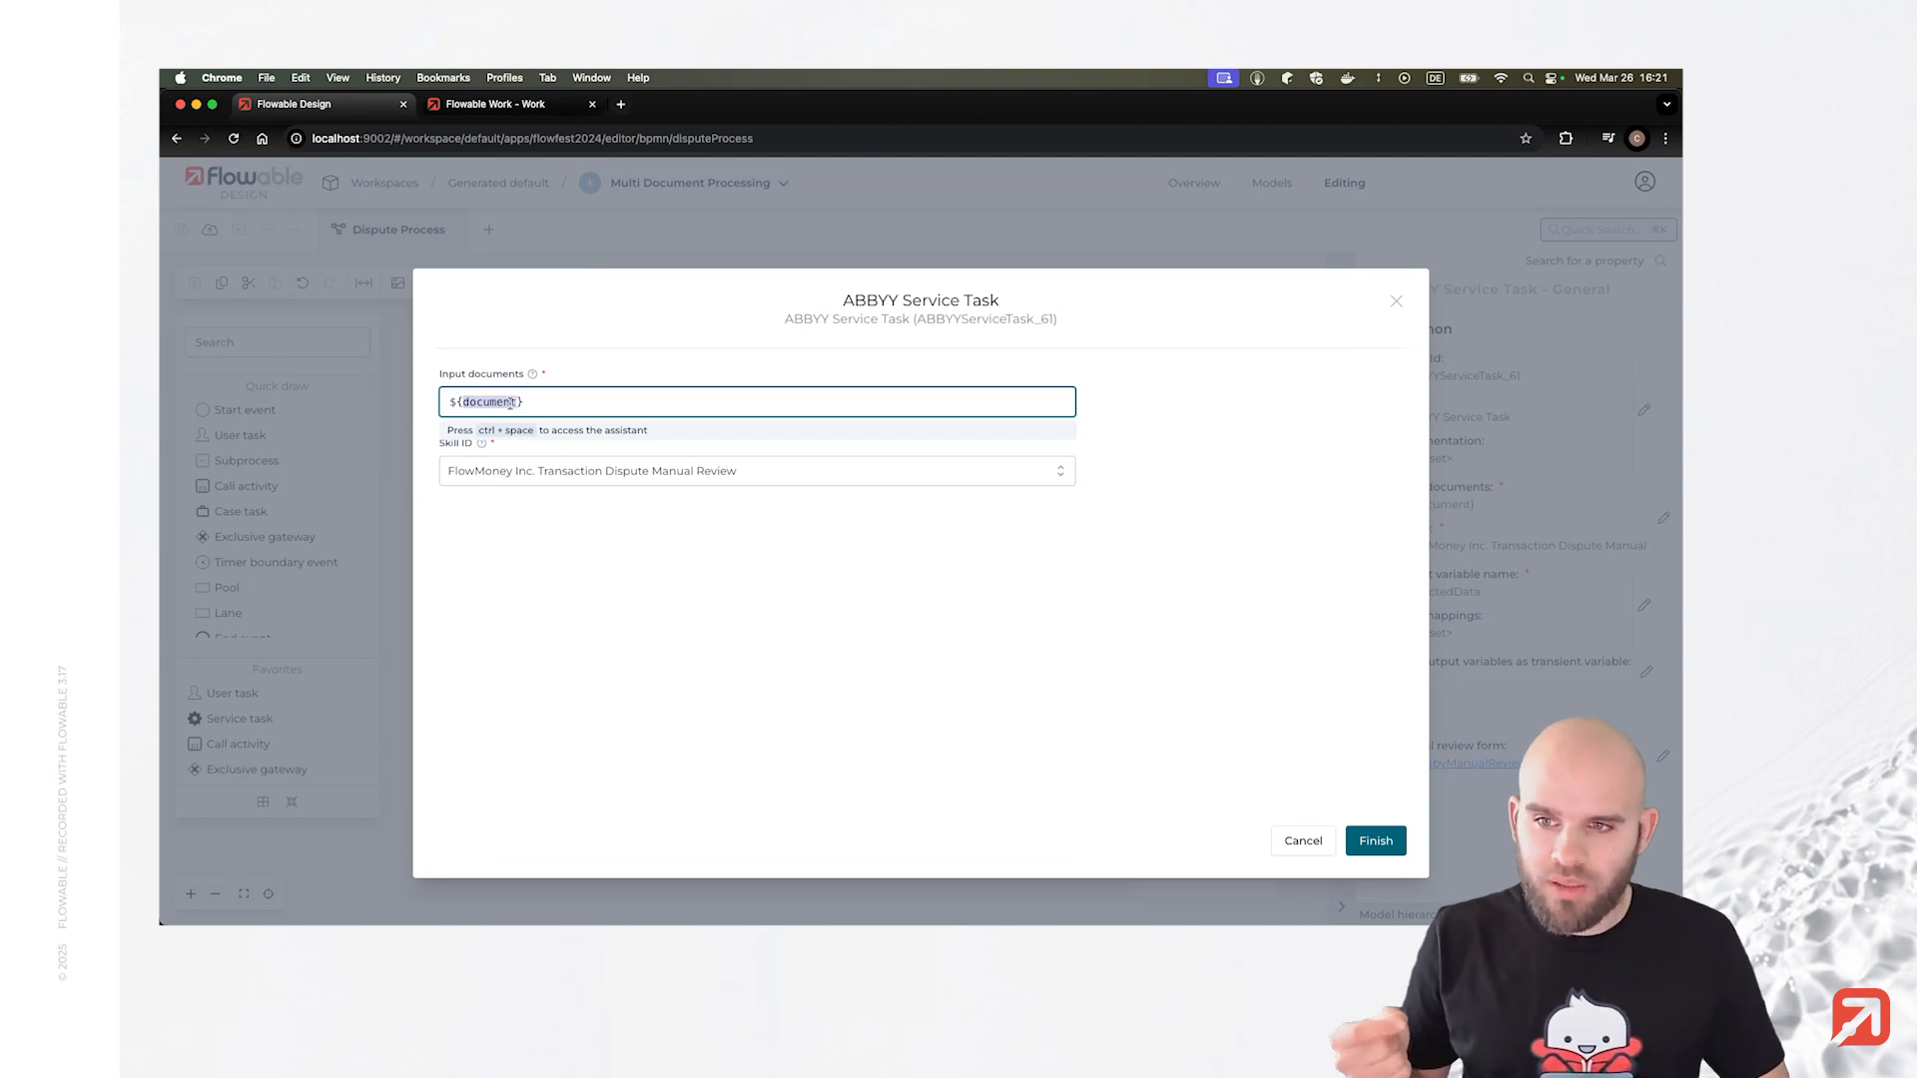
{"action": "left_click", "coordinate": [718, 408]}
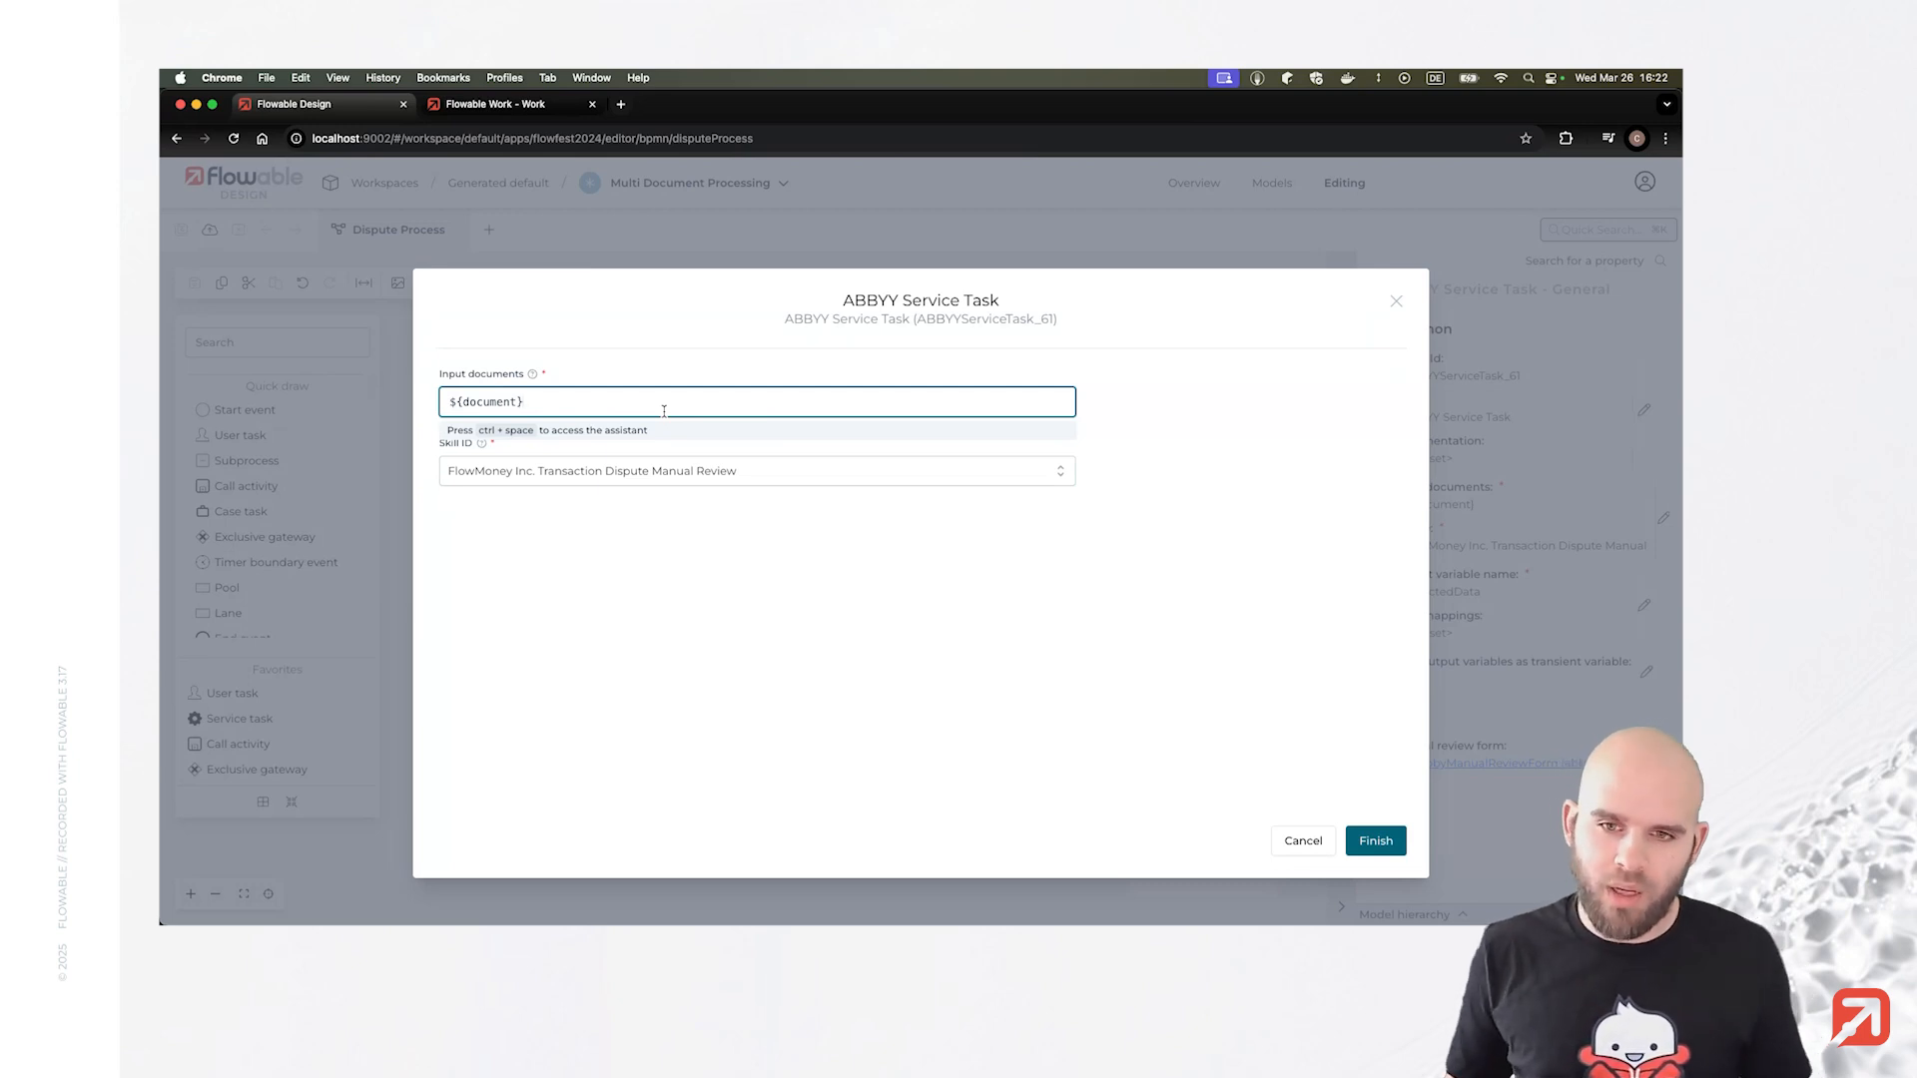
Look through the skills available to the ABBYY Service Task, keeping FlowMoney Inc. Transaction Dispute Manual Review.
{"action": "left_click", "coordinate": [523, 504]}
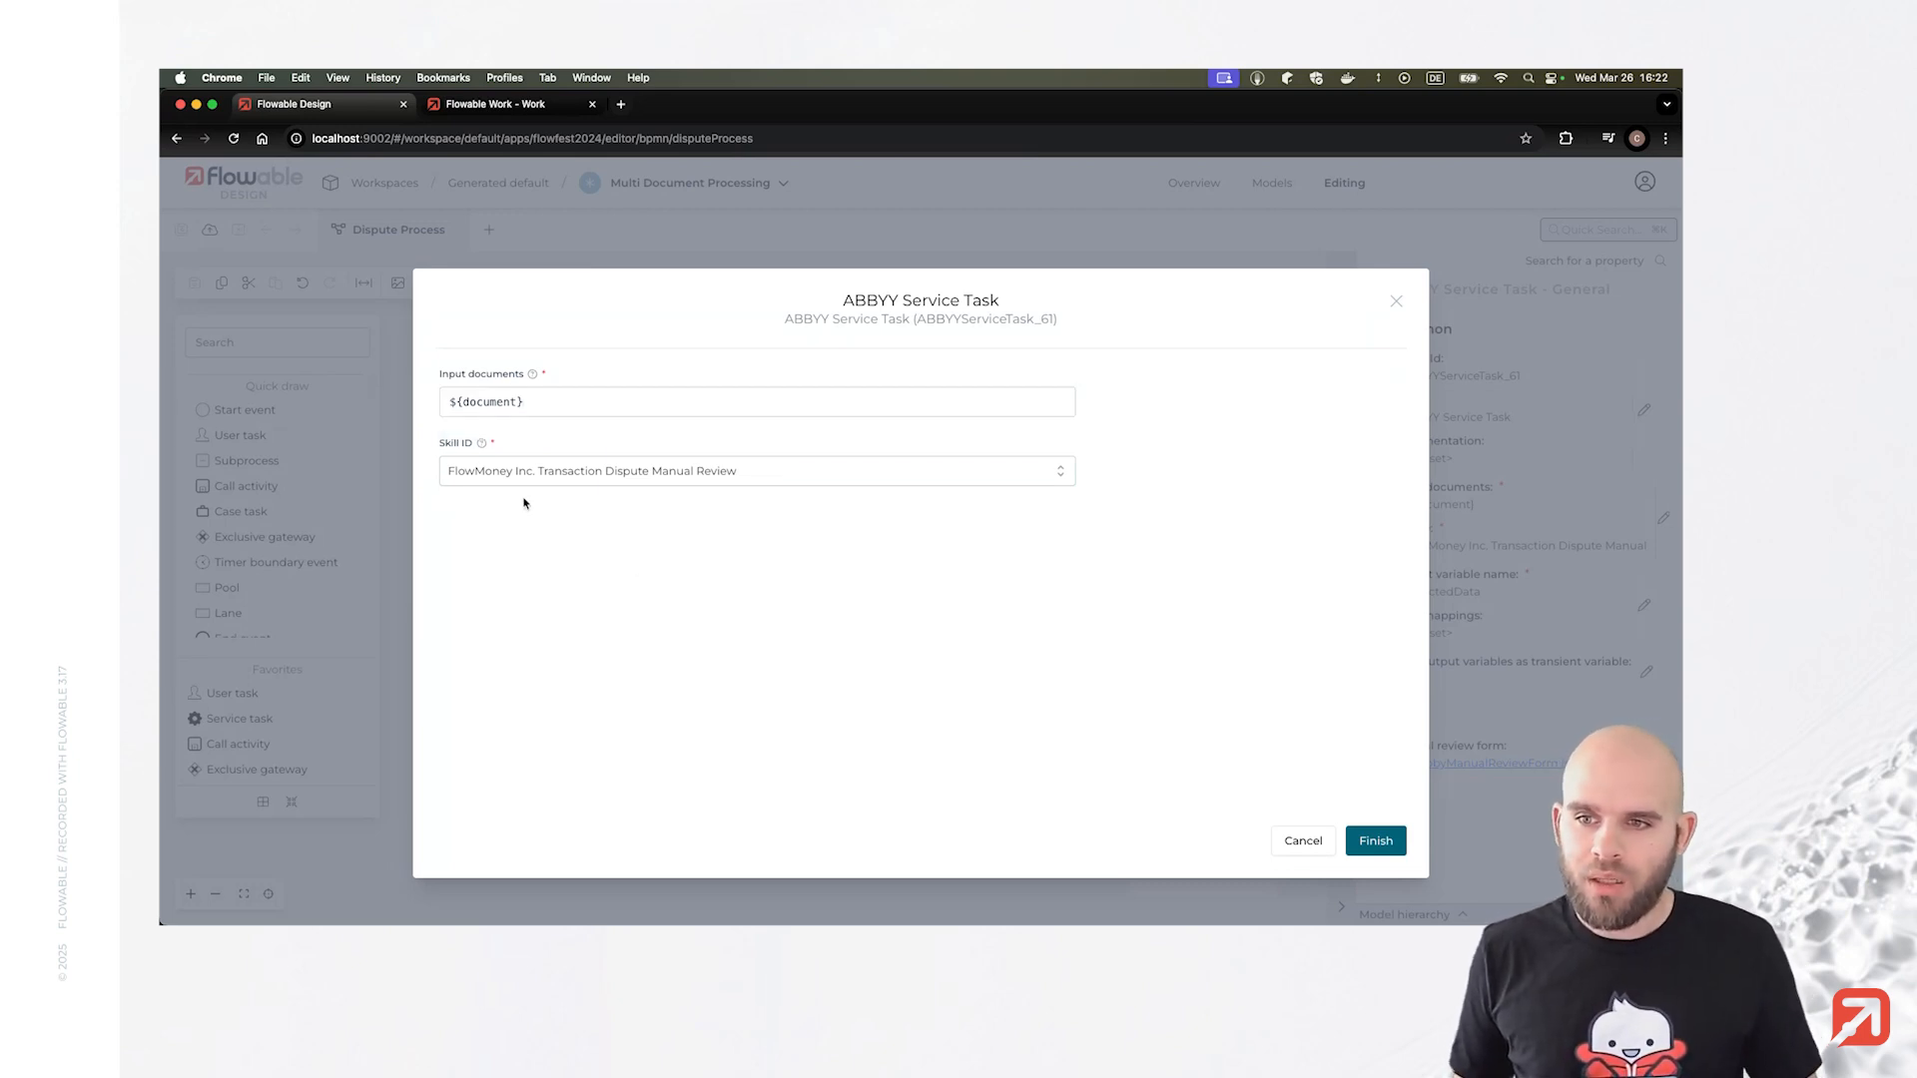
{"action": "left_click", "coordinate": [689, 484]}
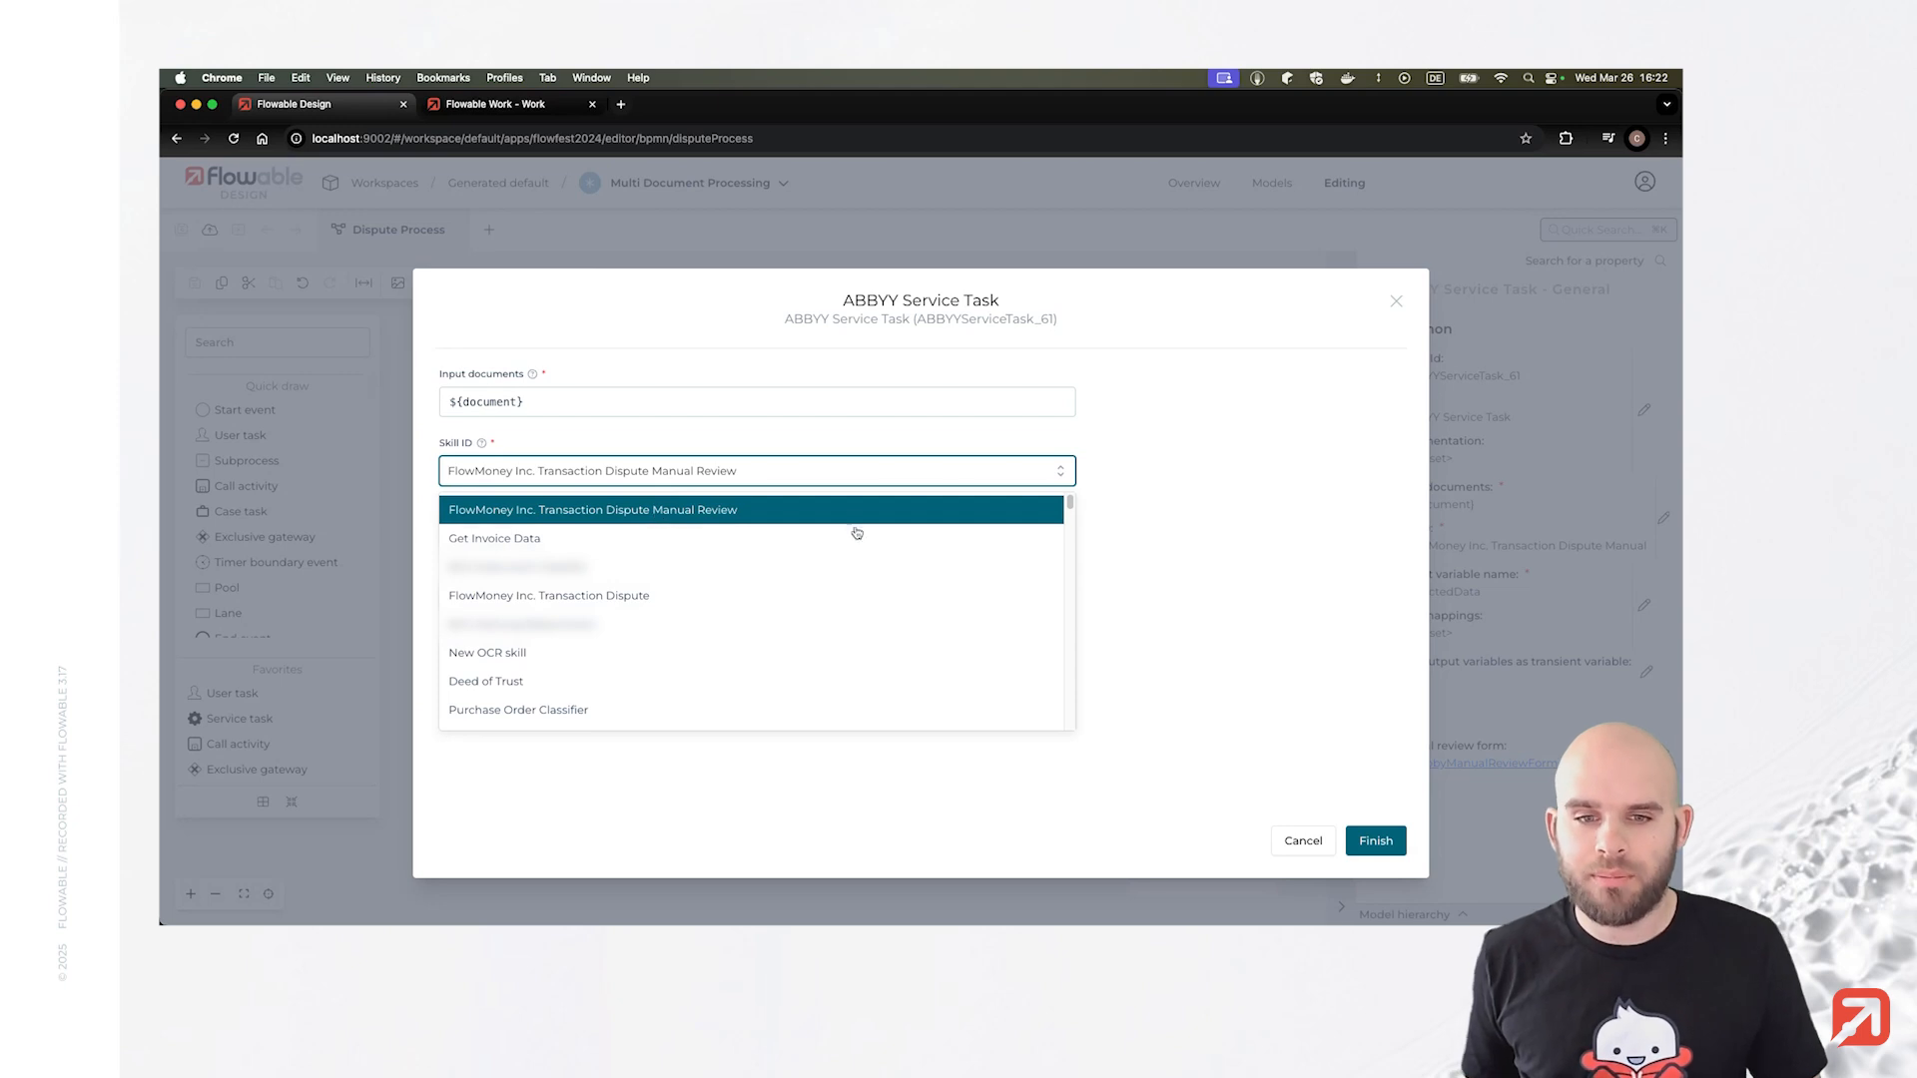
{"action": "left_click", "coordinate": [1198, 554]}
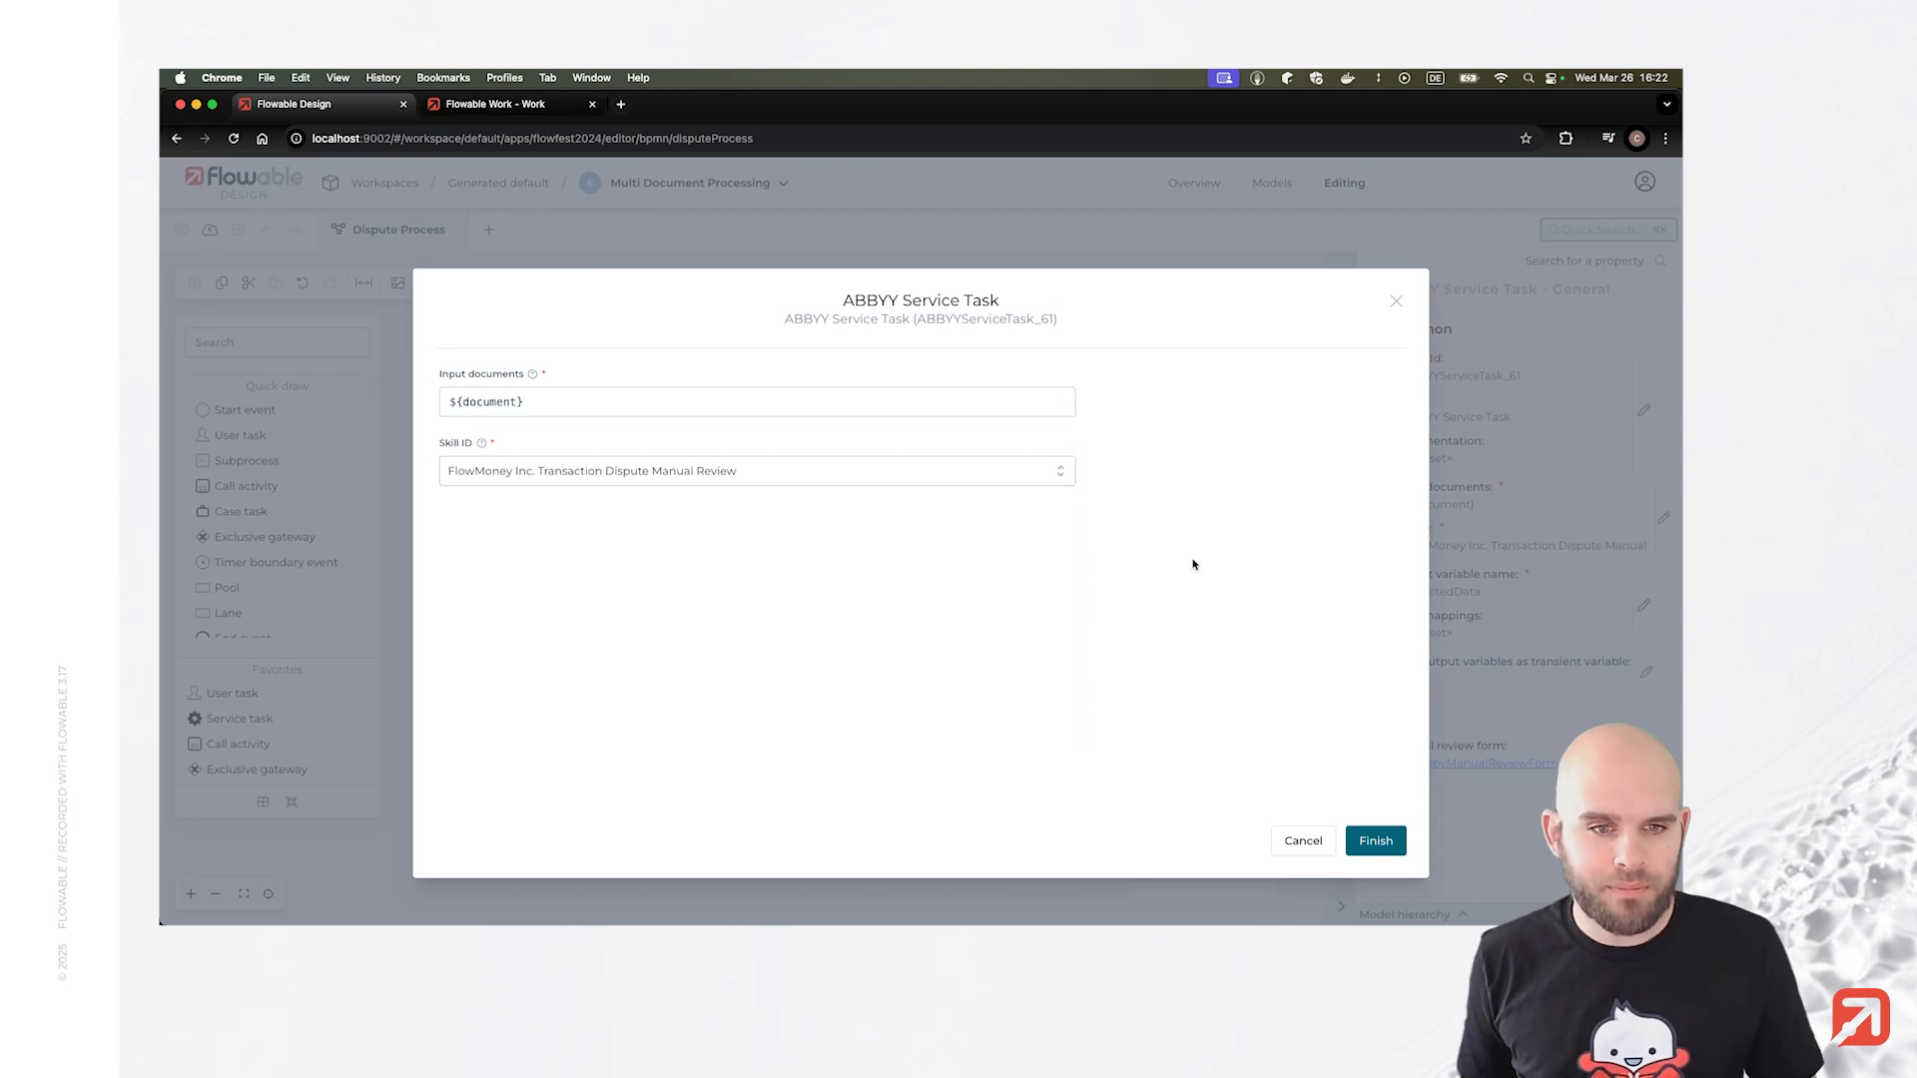
{"action": "left_click", "coordinate": [1386, 847]}
Examine the output variable name and field mappings of the ABBYY Service Task, keeping the existing configuration.
{"action": "left_click", "coordinate": [1427, 597]}
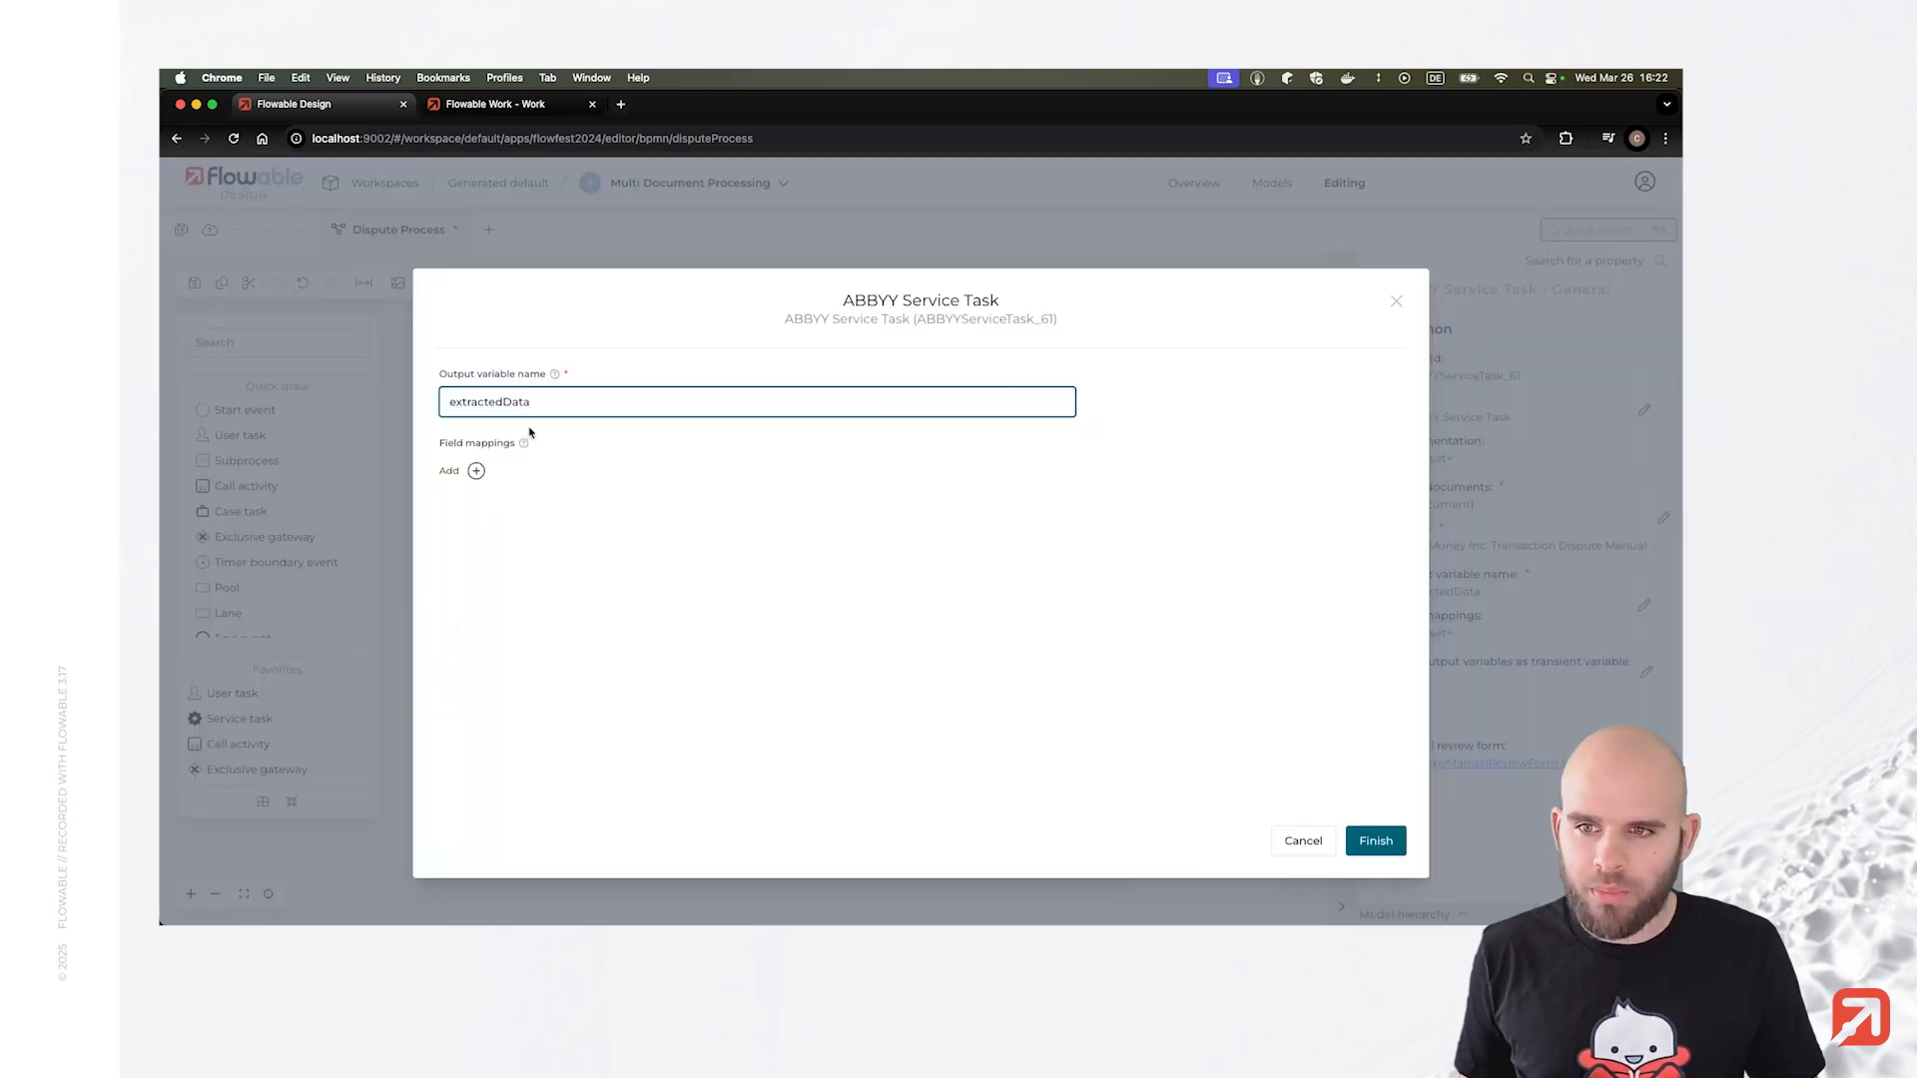
{"action": "double_click", "coordinate": [499, 404]}
{"action": "left_click", "coordinate": [499, 407]}
{"action": "double_click", "coordinate": [505, 408]}
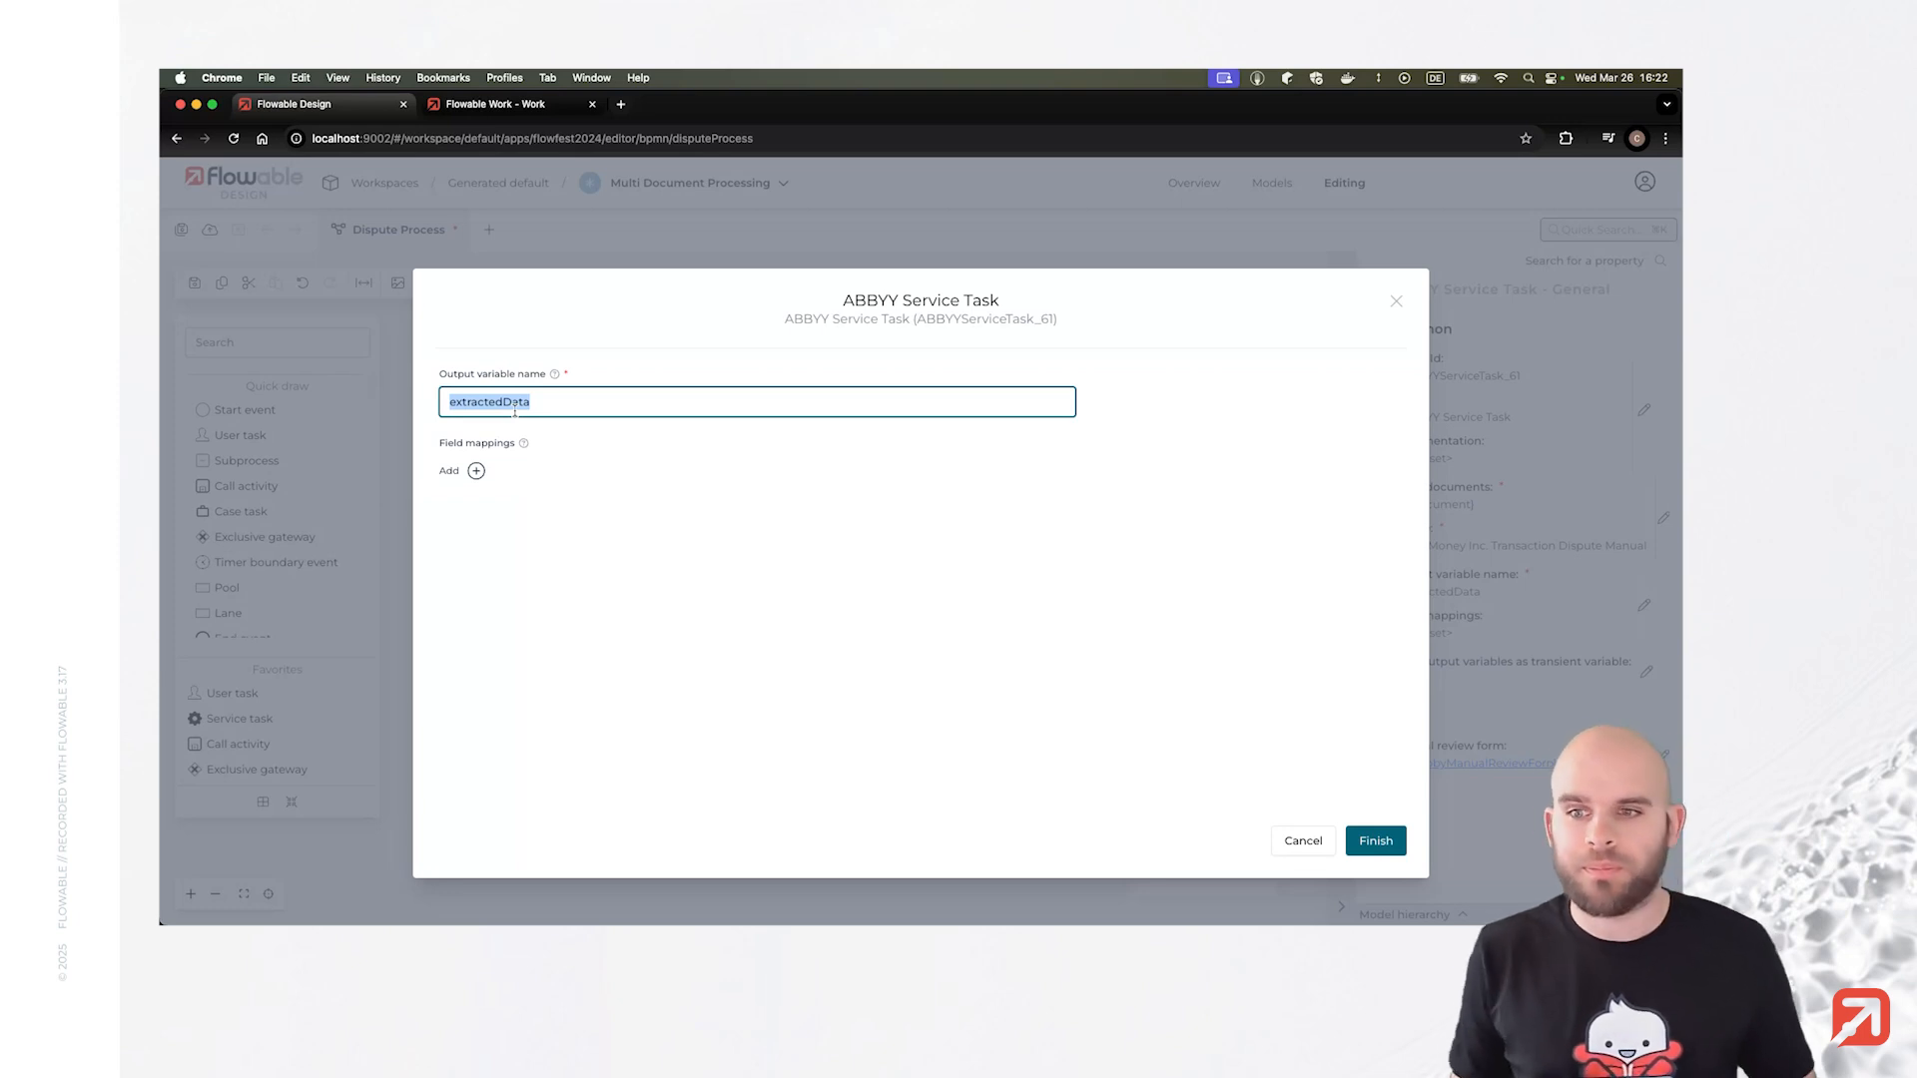
{"action": "left_click", "coordinate": [526, 405]}
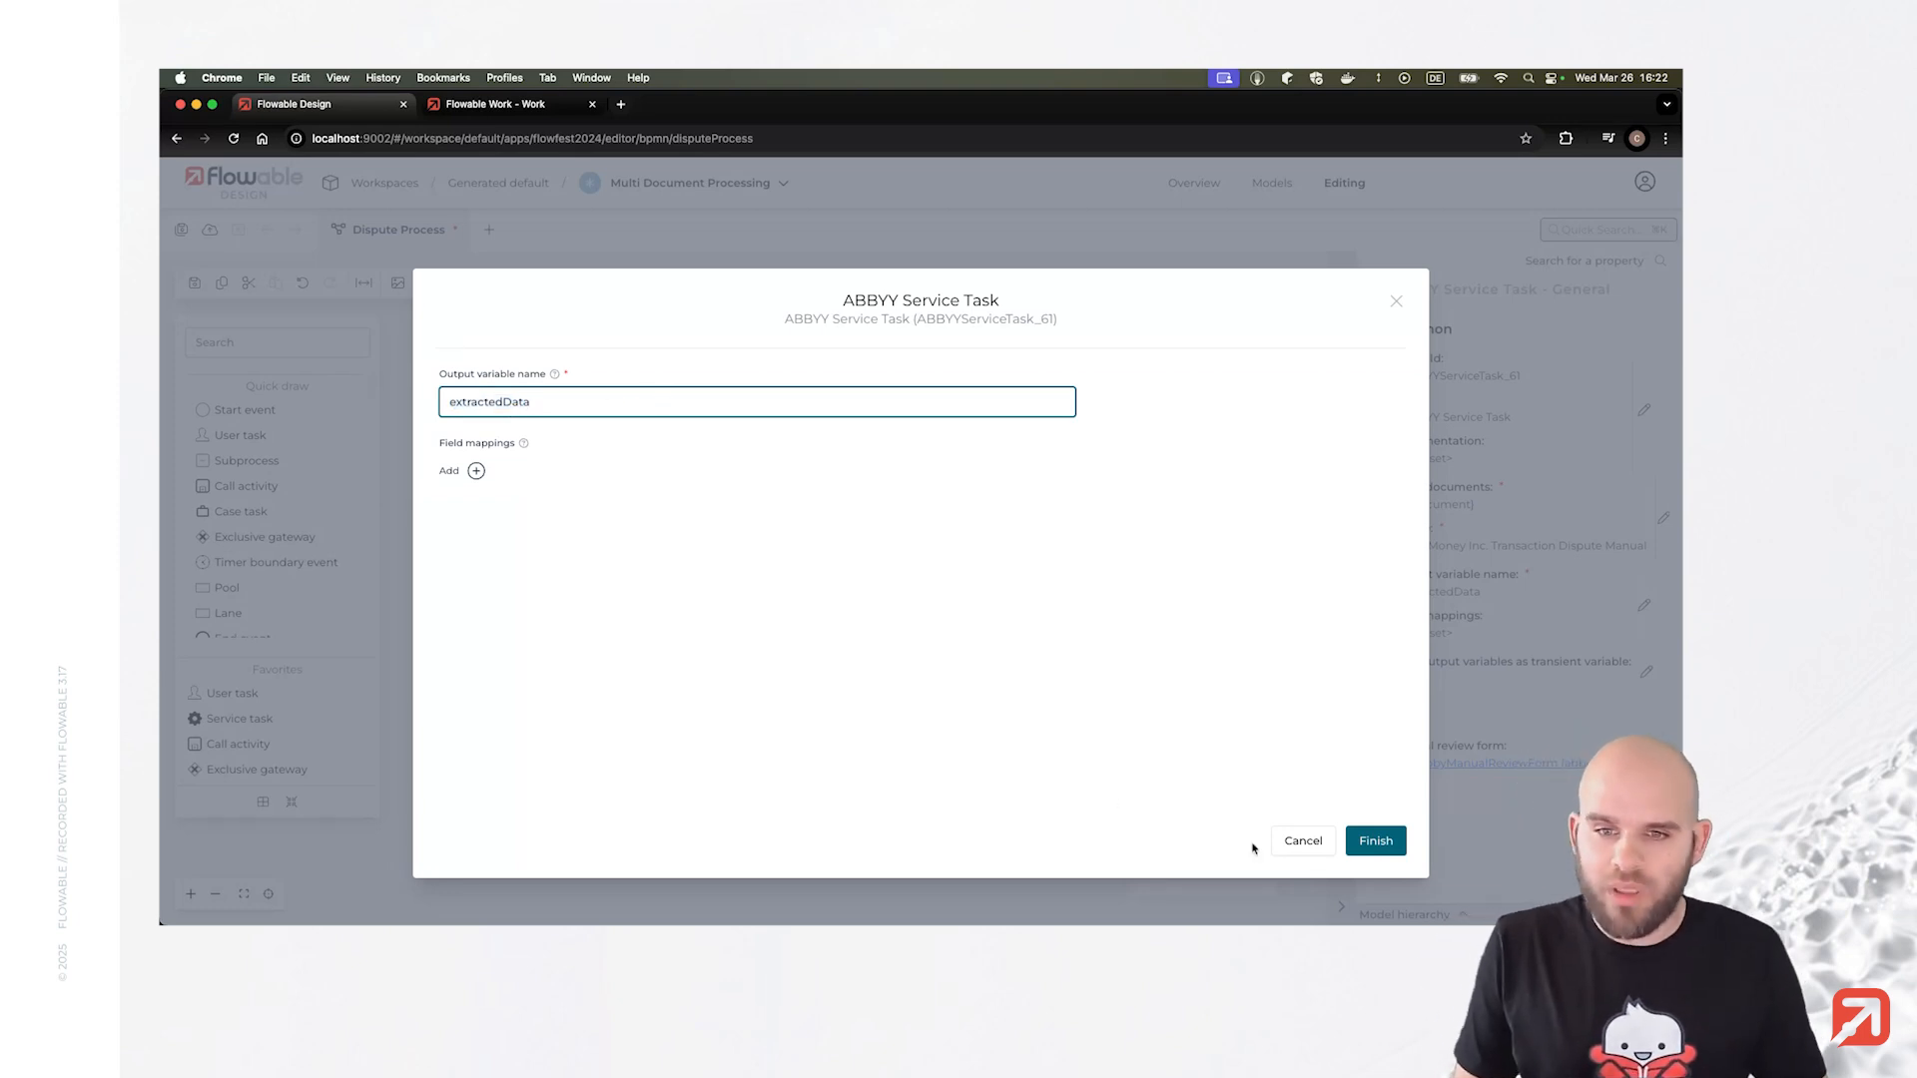
{"action": "left_click", "coordinate": [1375, 841]}
Save the Dispute Process model.
{"action": "left_click", "coordinate": [677, 685]}
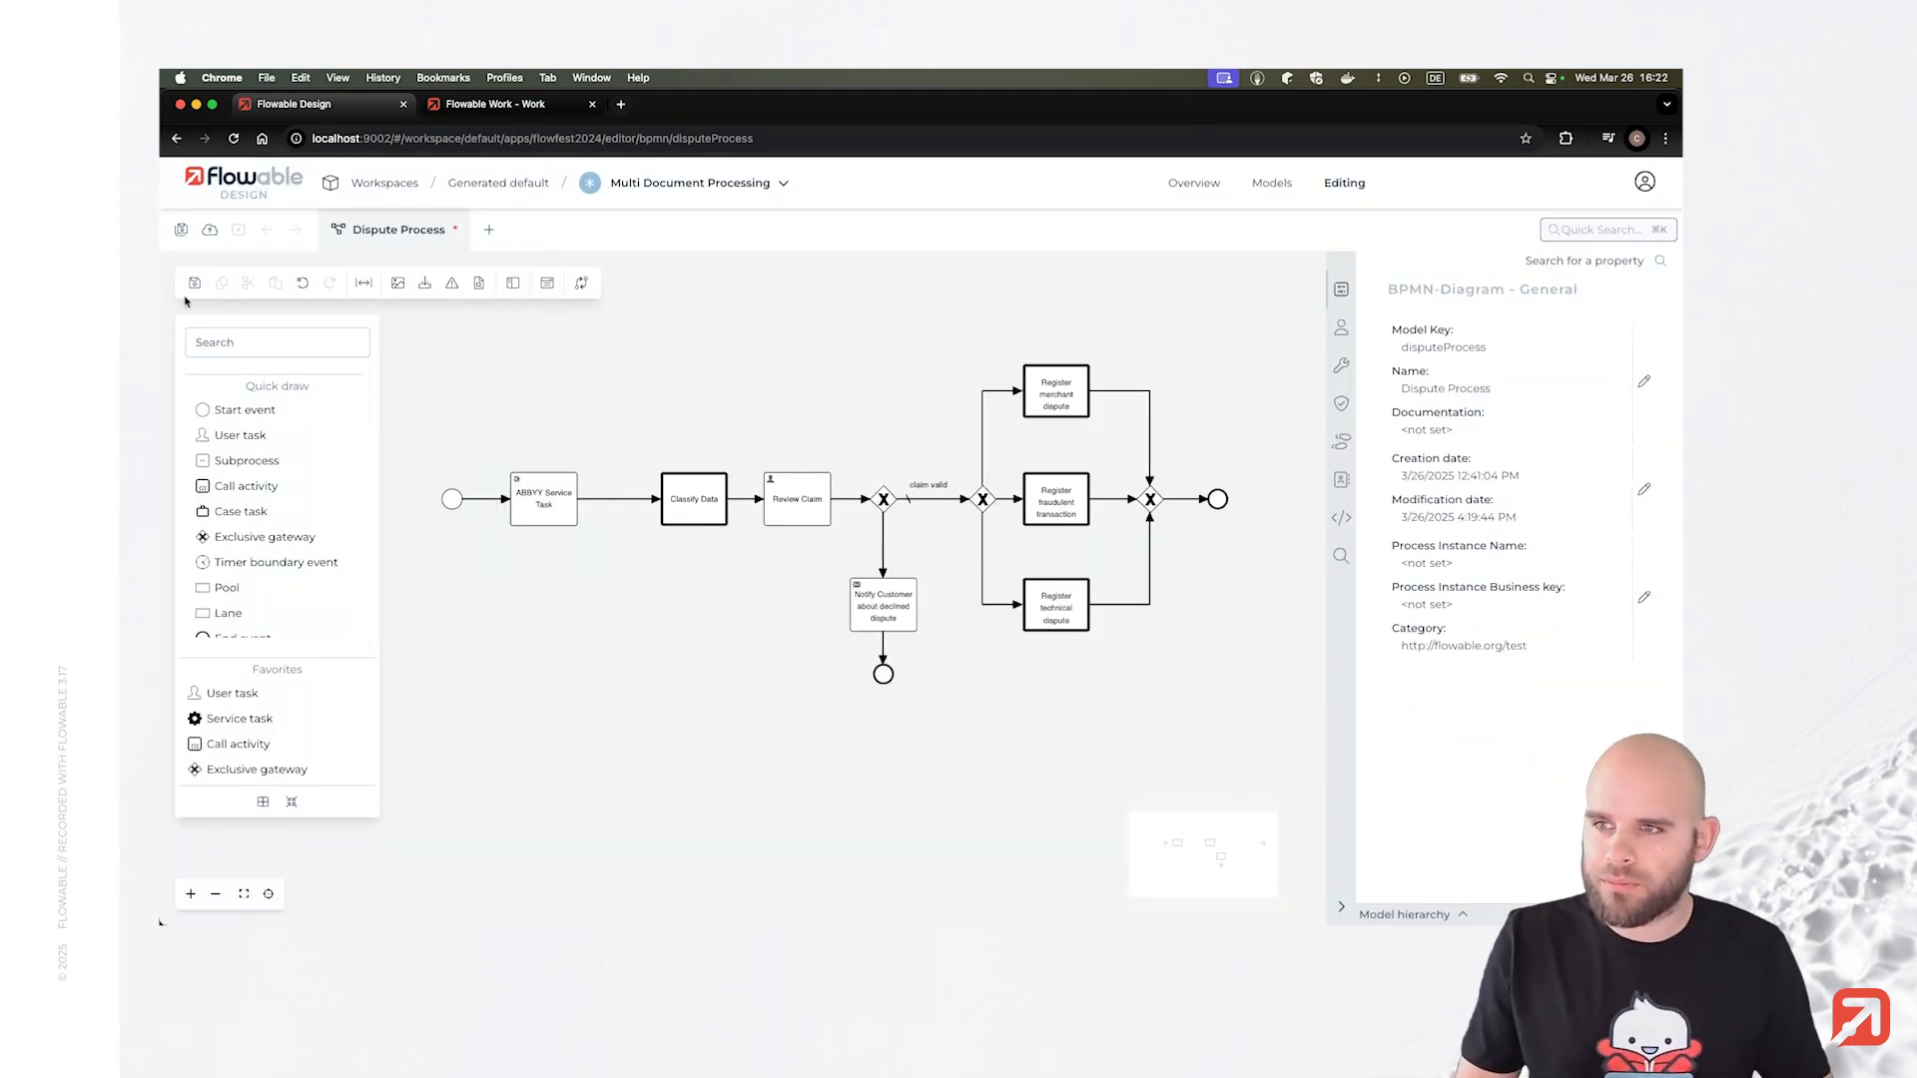
{"action": "left_click", "coordinate": [195, 284]}
{"action": "mouse_move", "coordinate": [764, 408]}
{"action": "left_mouse_down"}
{"action": "mouse_move", "coordinate": [731, 414]}
{"action": "mouse_move", "coordinate": [770, 415]}
{"action": "left_mouse_up"}
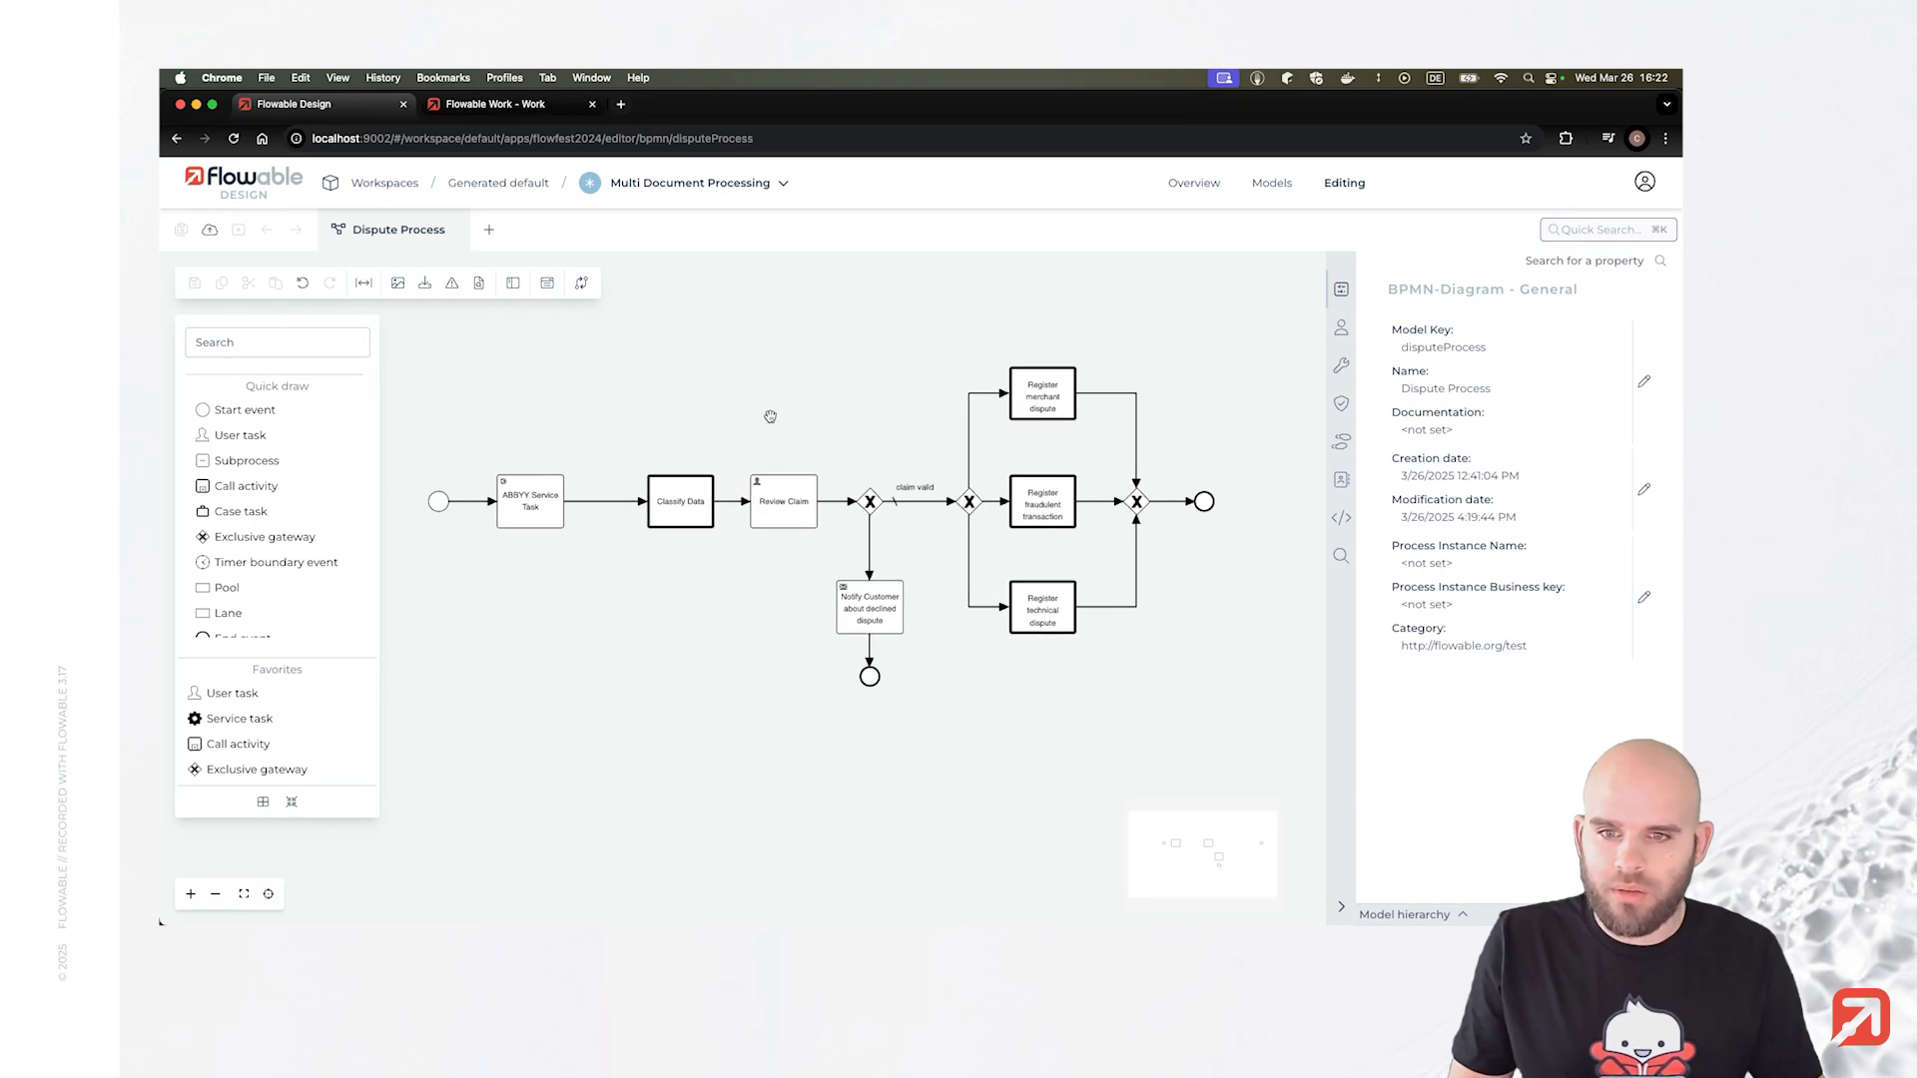
Open the form linked to the Review Claim task and inspect its Claim classification radio buttons.
{"action": "left_click", "coordinate": [774, 504]}
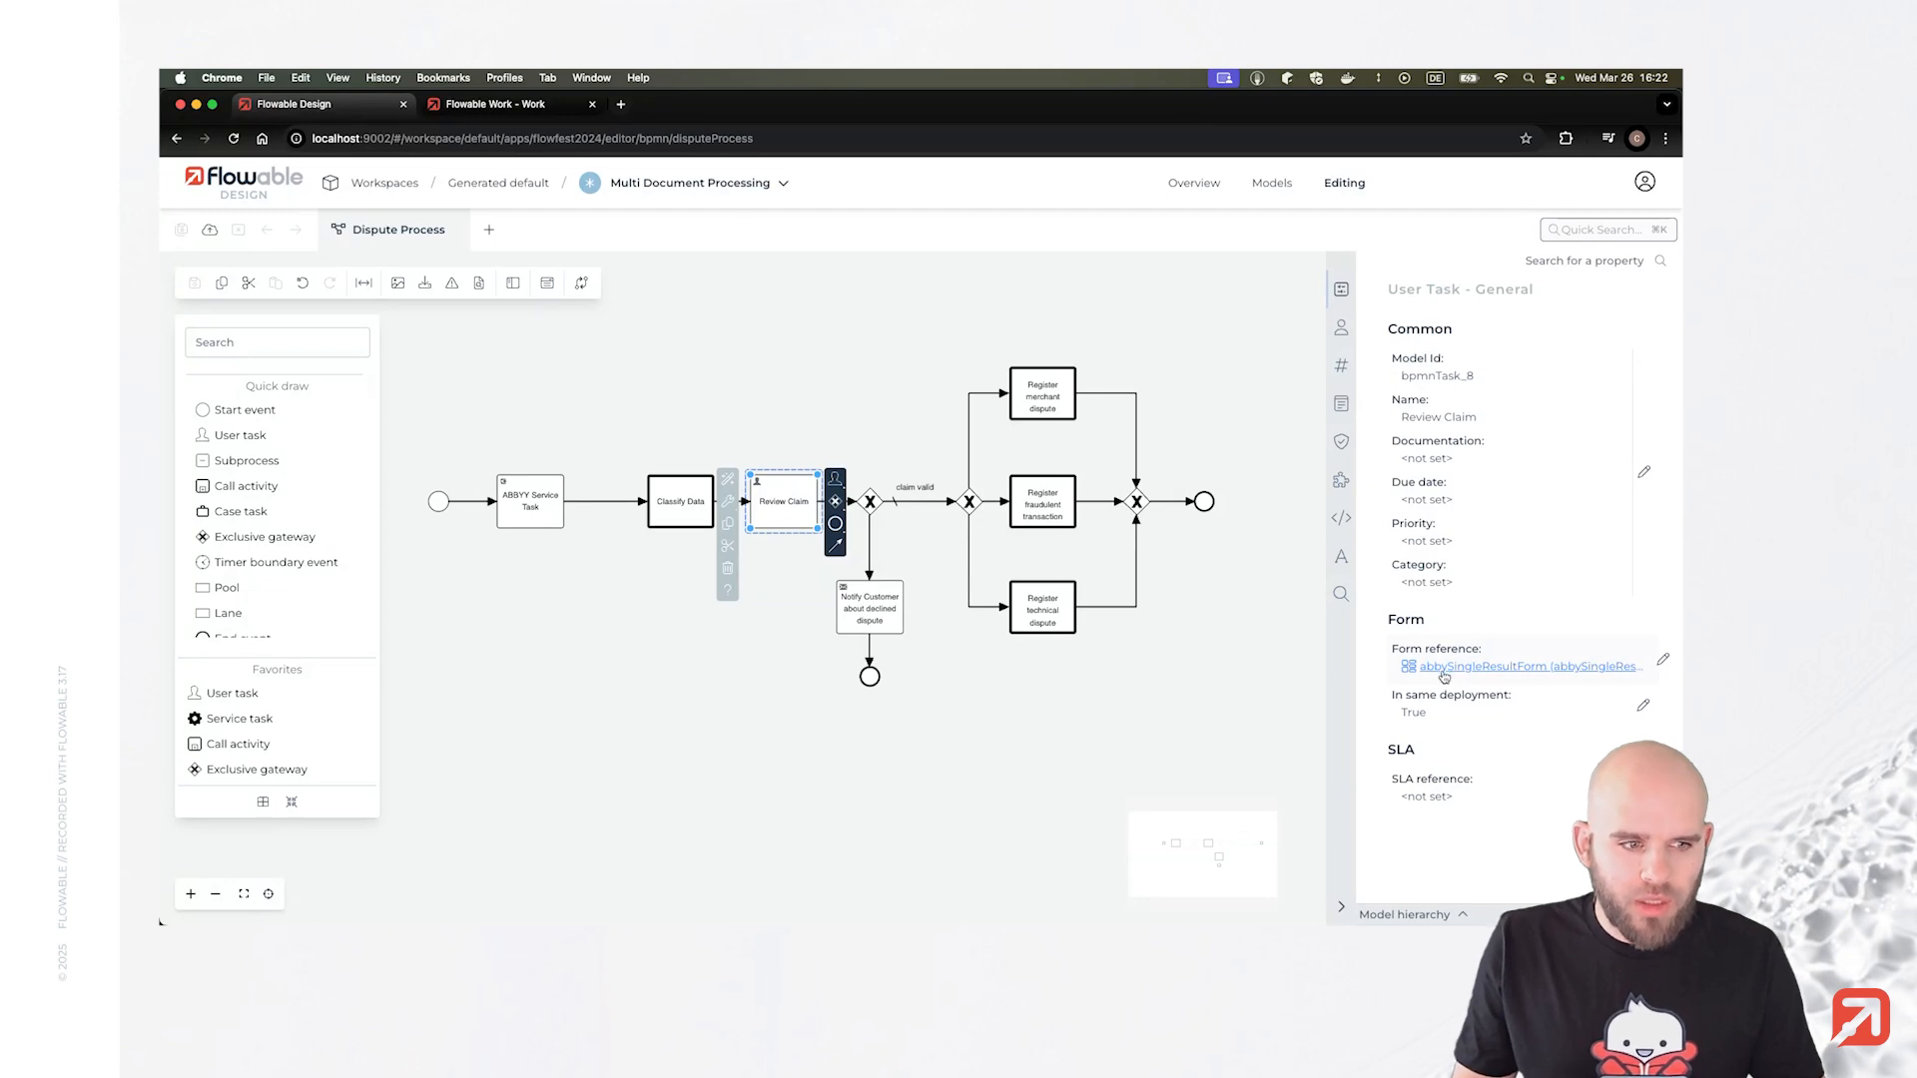
{"action": "left_click", "coordinate": [1511, 676]}
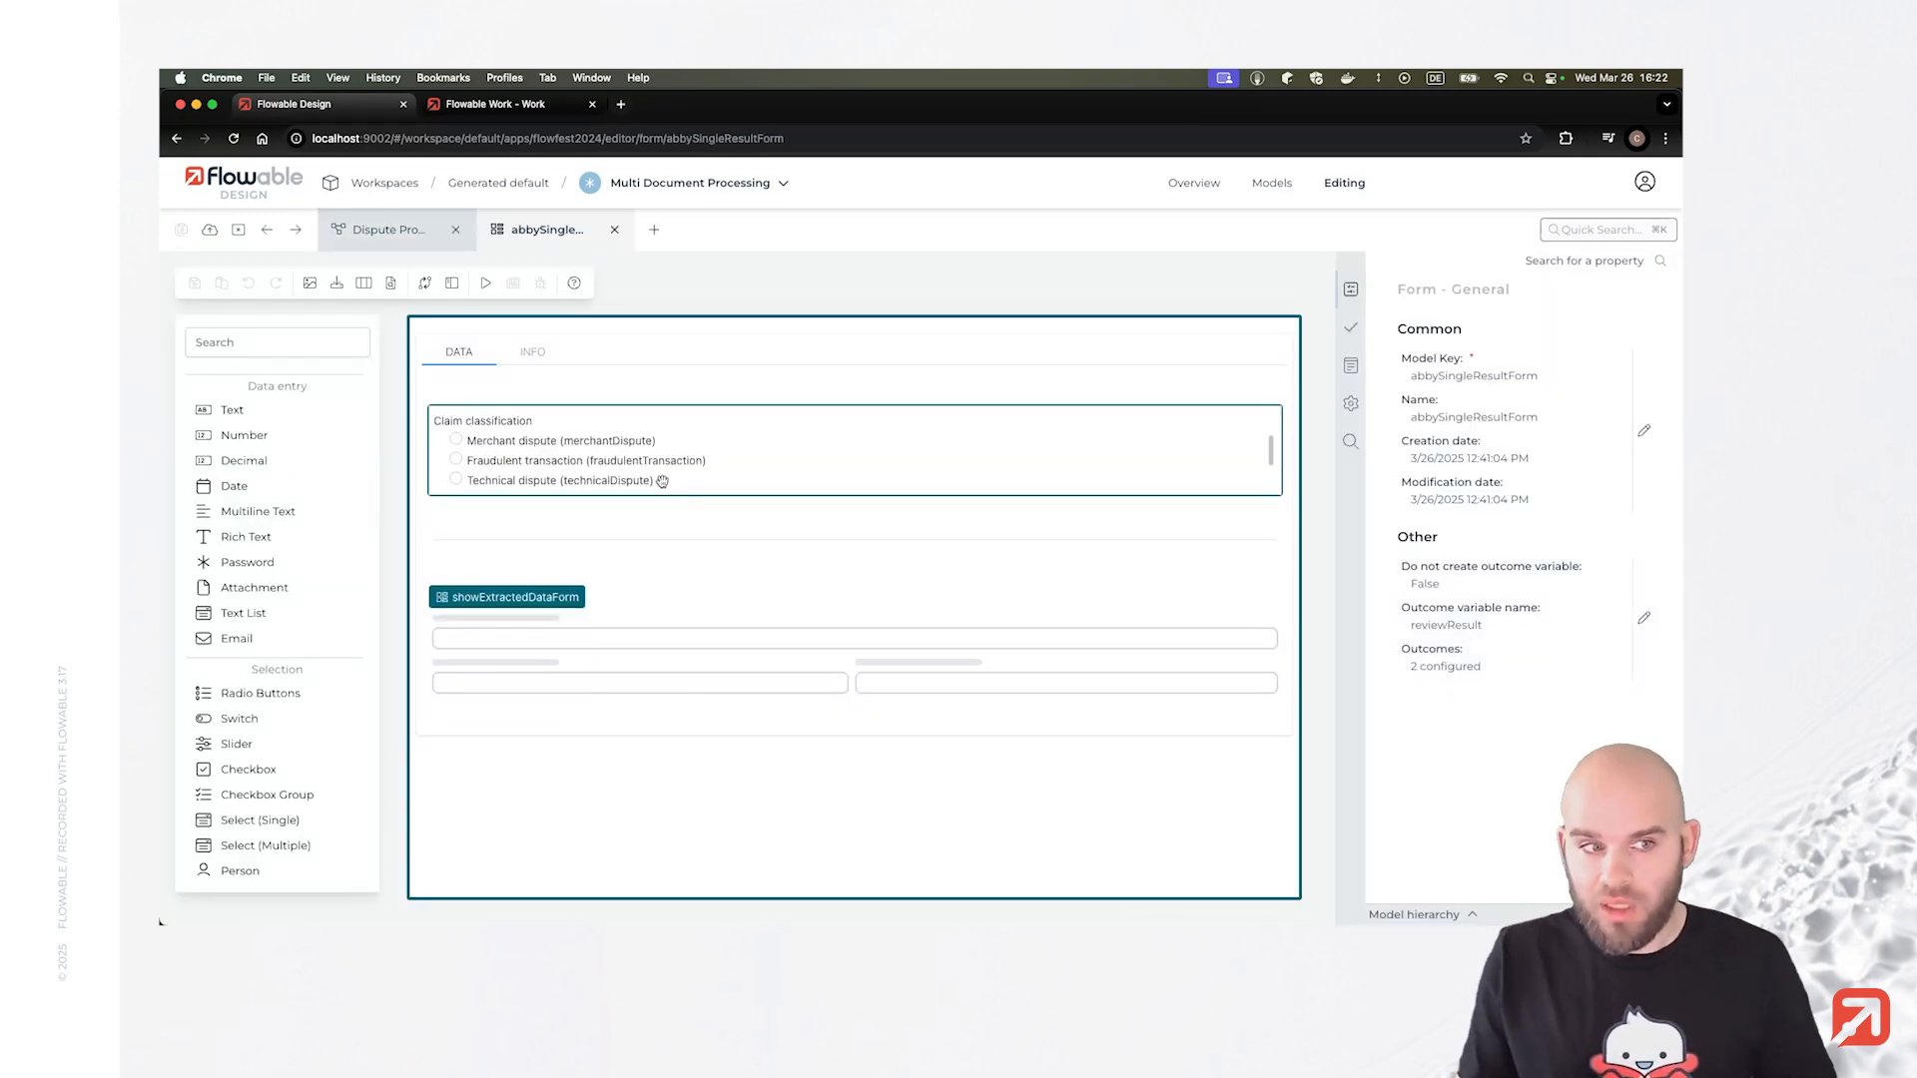
{"action": "left_click", "coordinate": [1463, 365]}
{"action": "left_click", "coordinate": [1396, 360]}
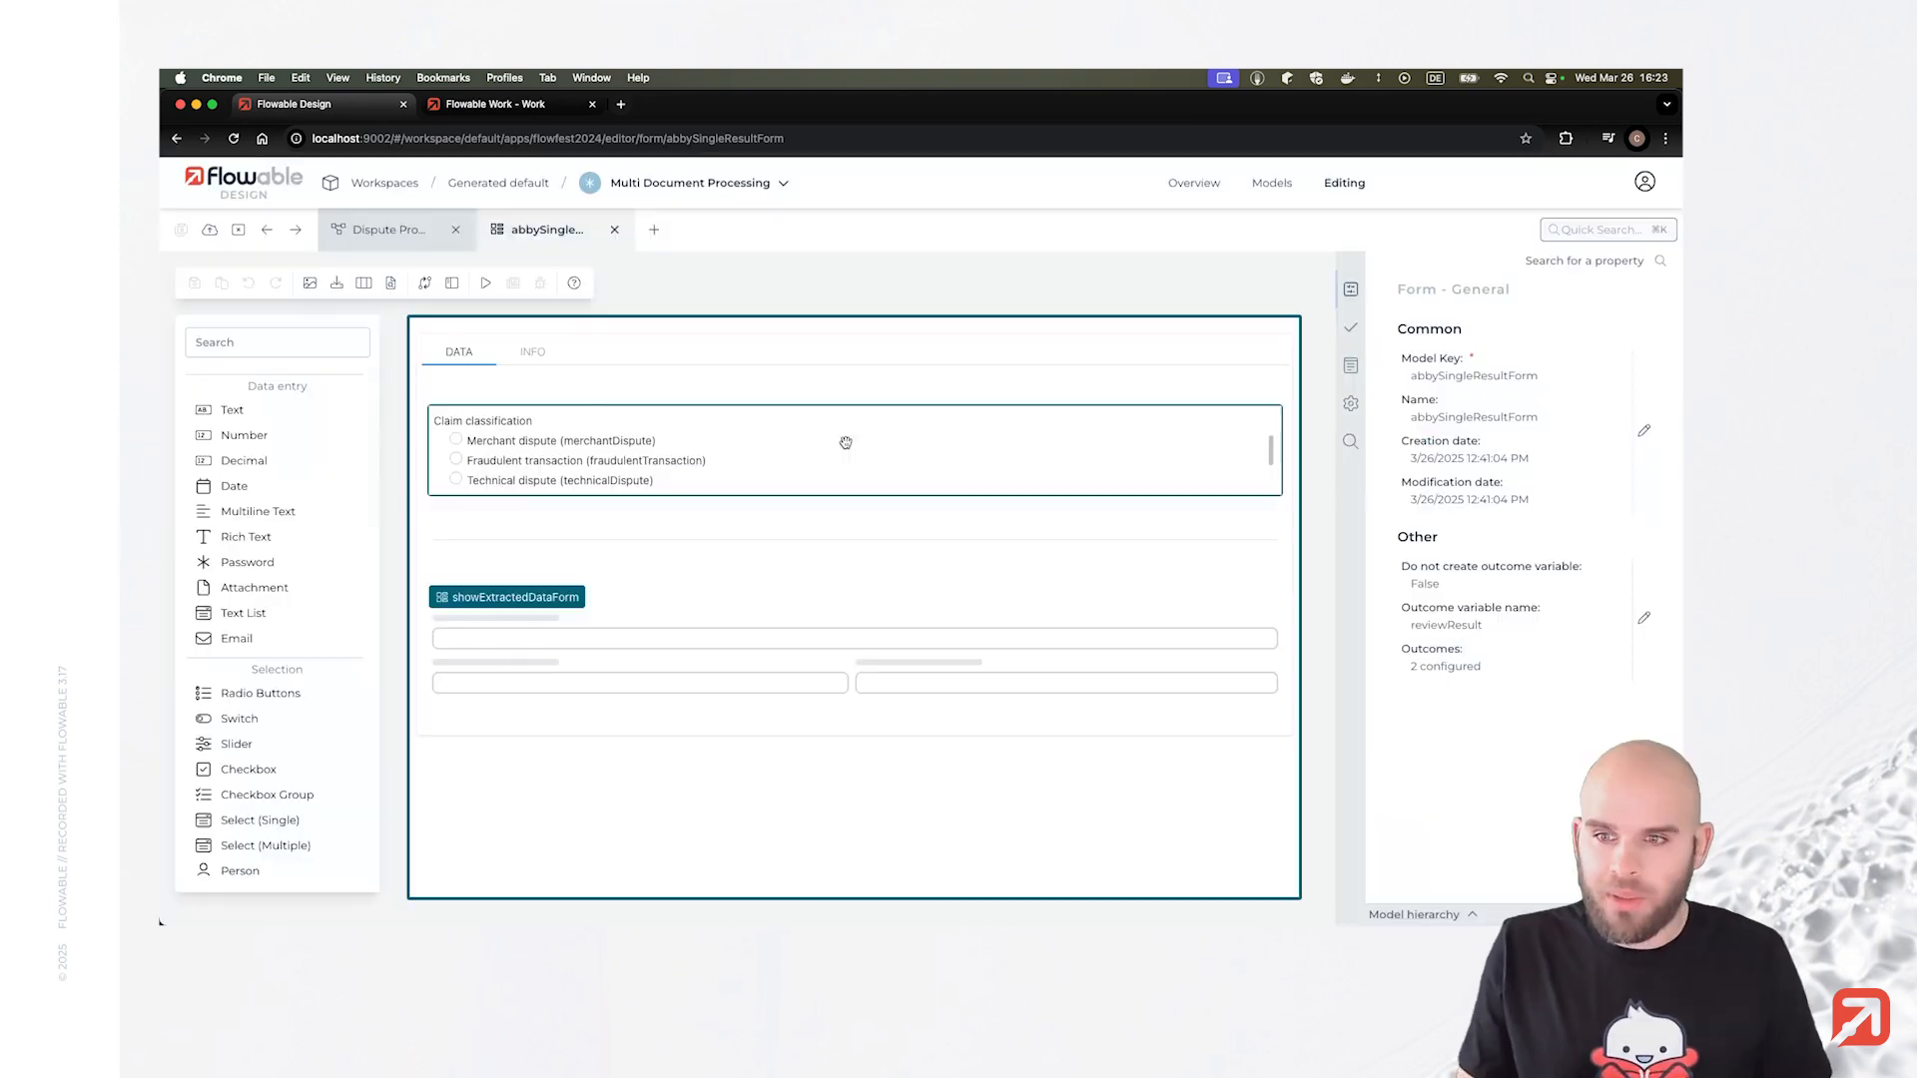
{"action": "left_click", "coordinate": [498, 443]}
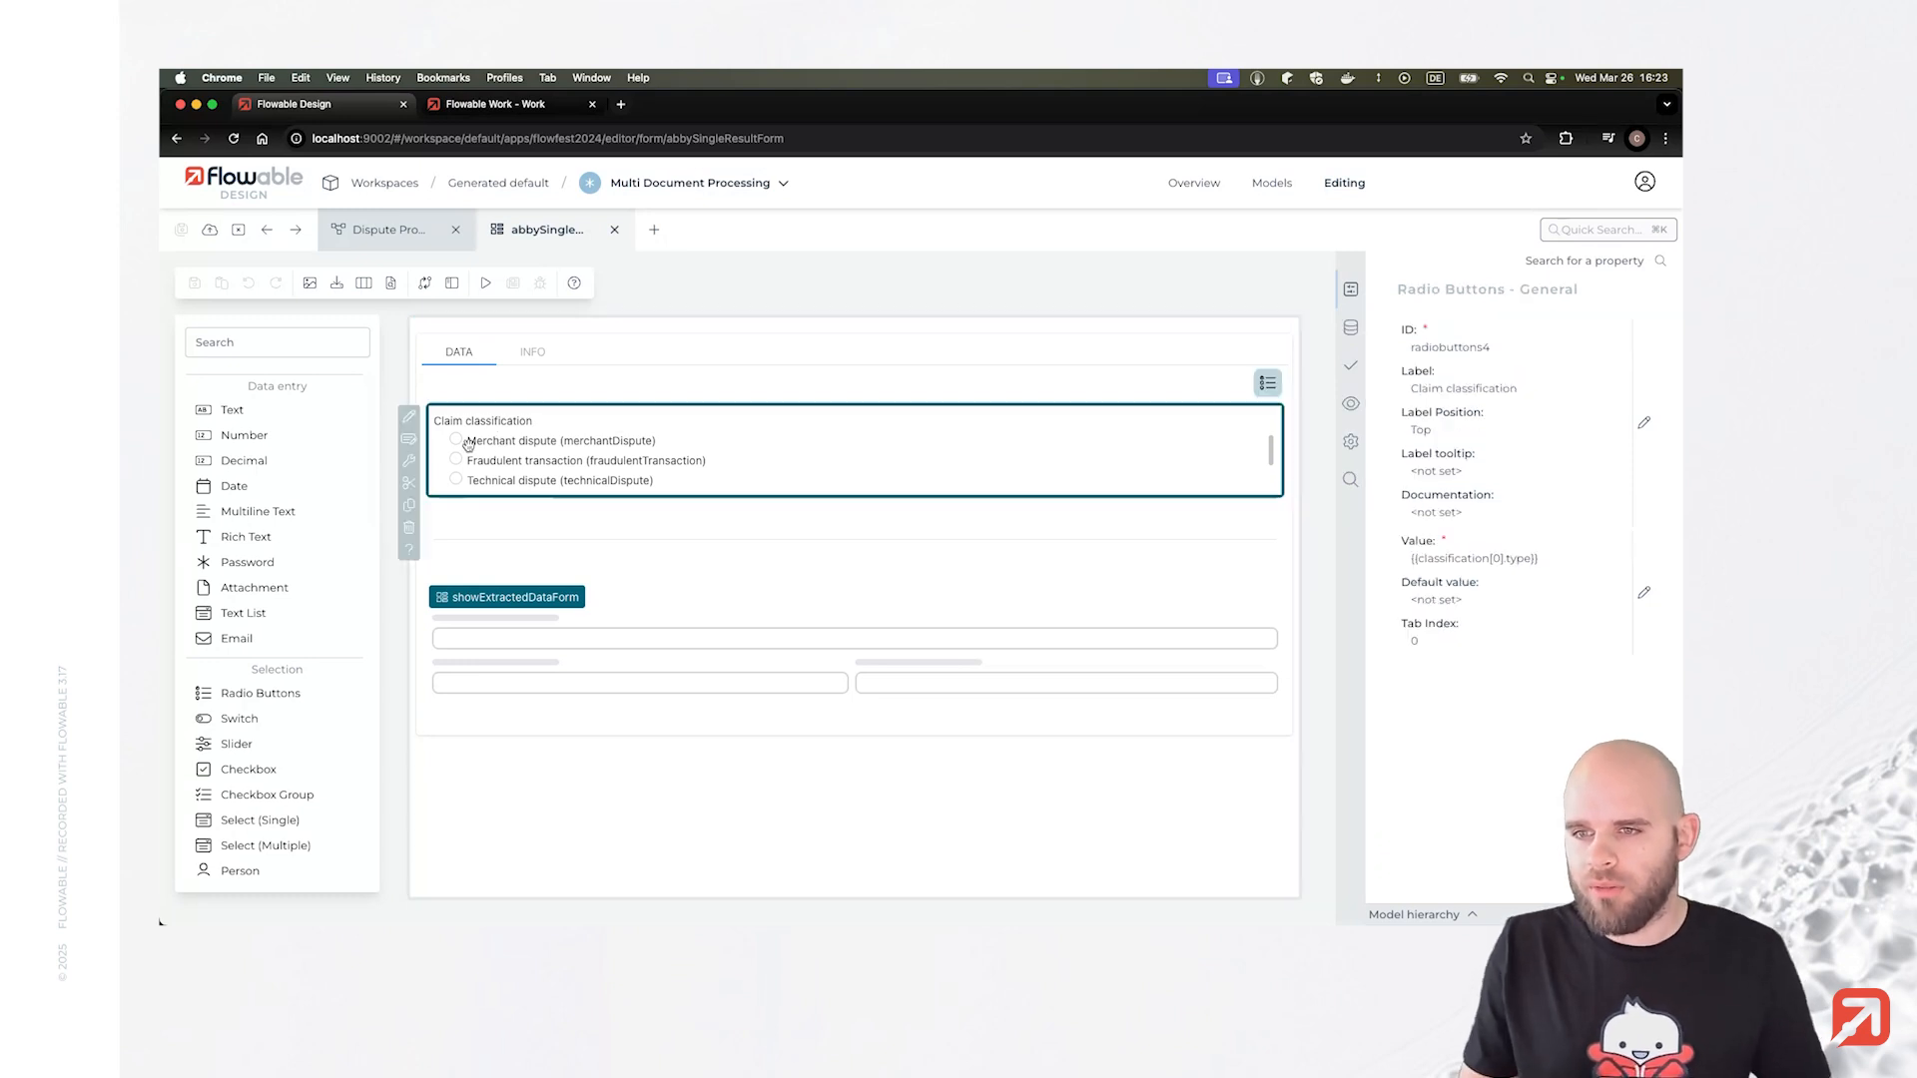
Examine the embedded showExtractedDataForm subform, and close both forms to return to the process diagram.
{"action": "left_click", "coordinate": [482, 598]}
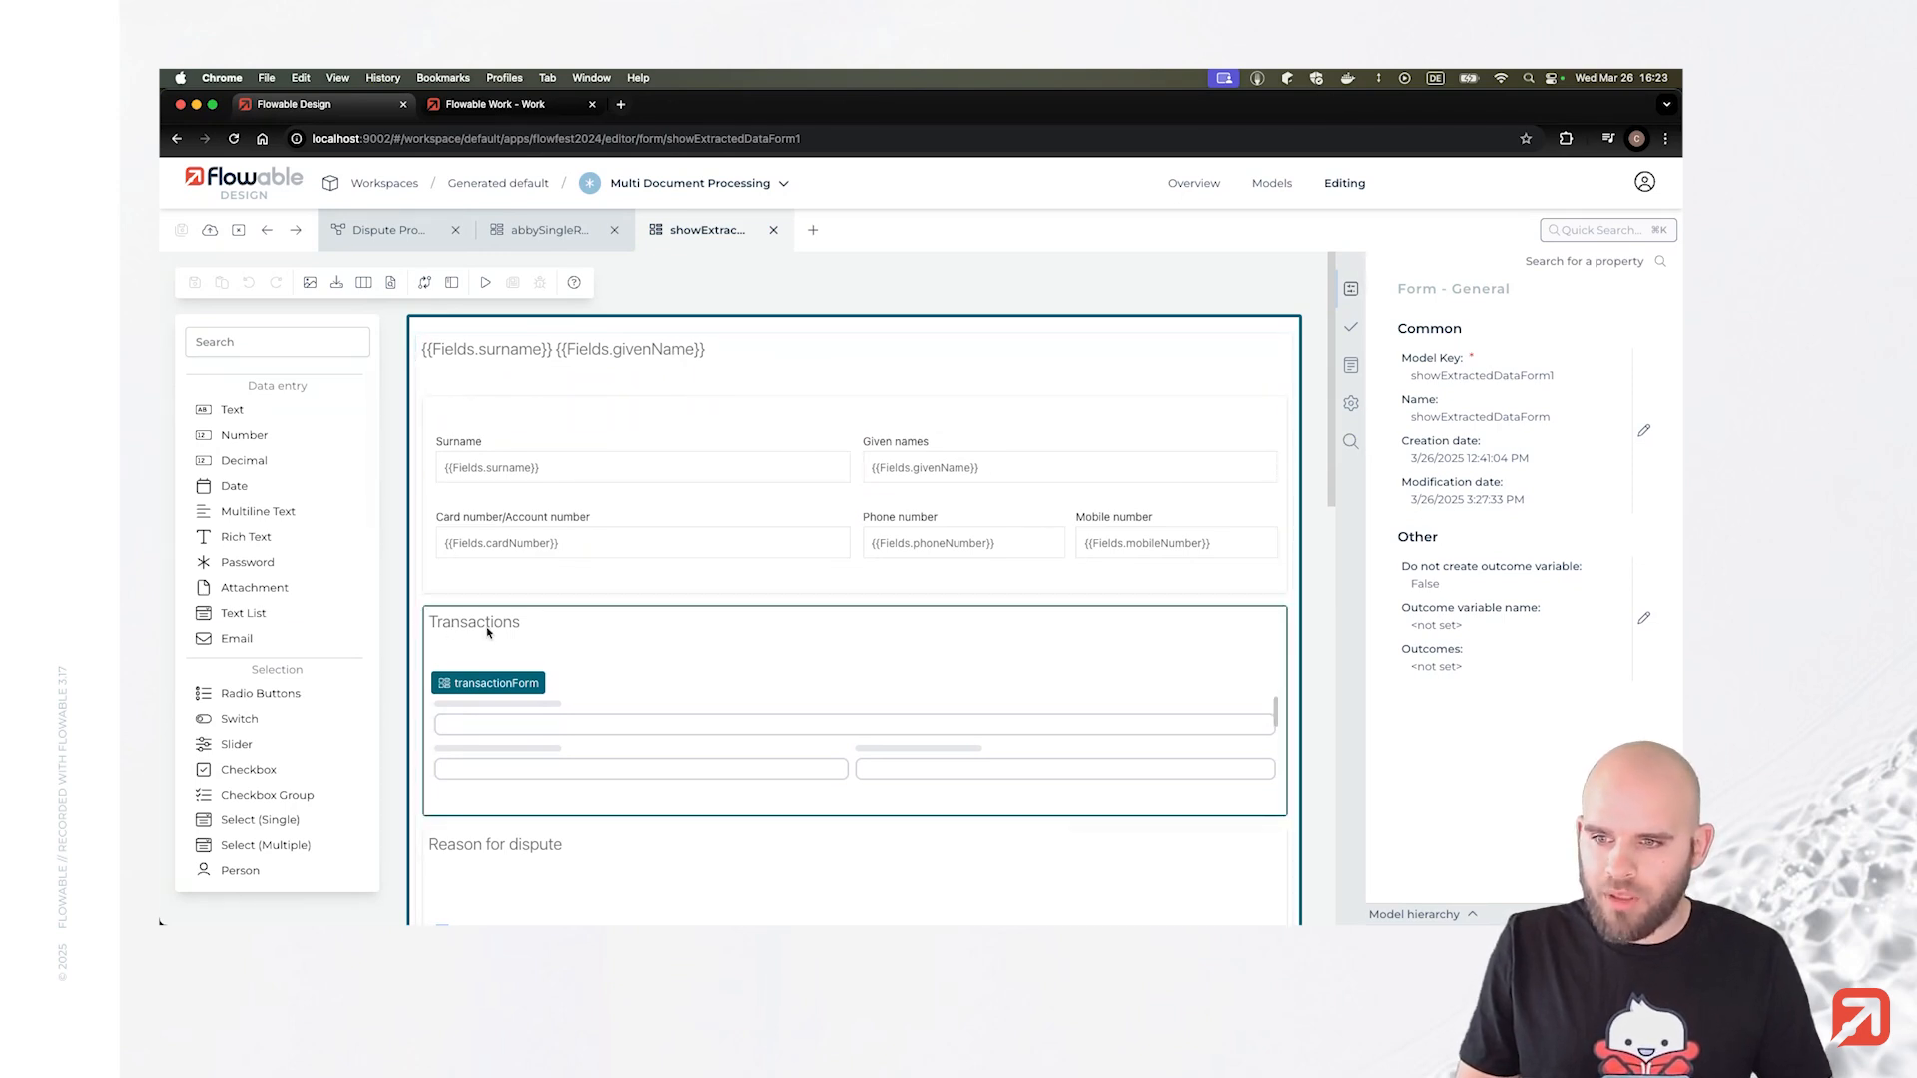
{"action": "scroll", "coordinate": [663, 636], "scroll_direction": "down", "scroll_amount": 5}
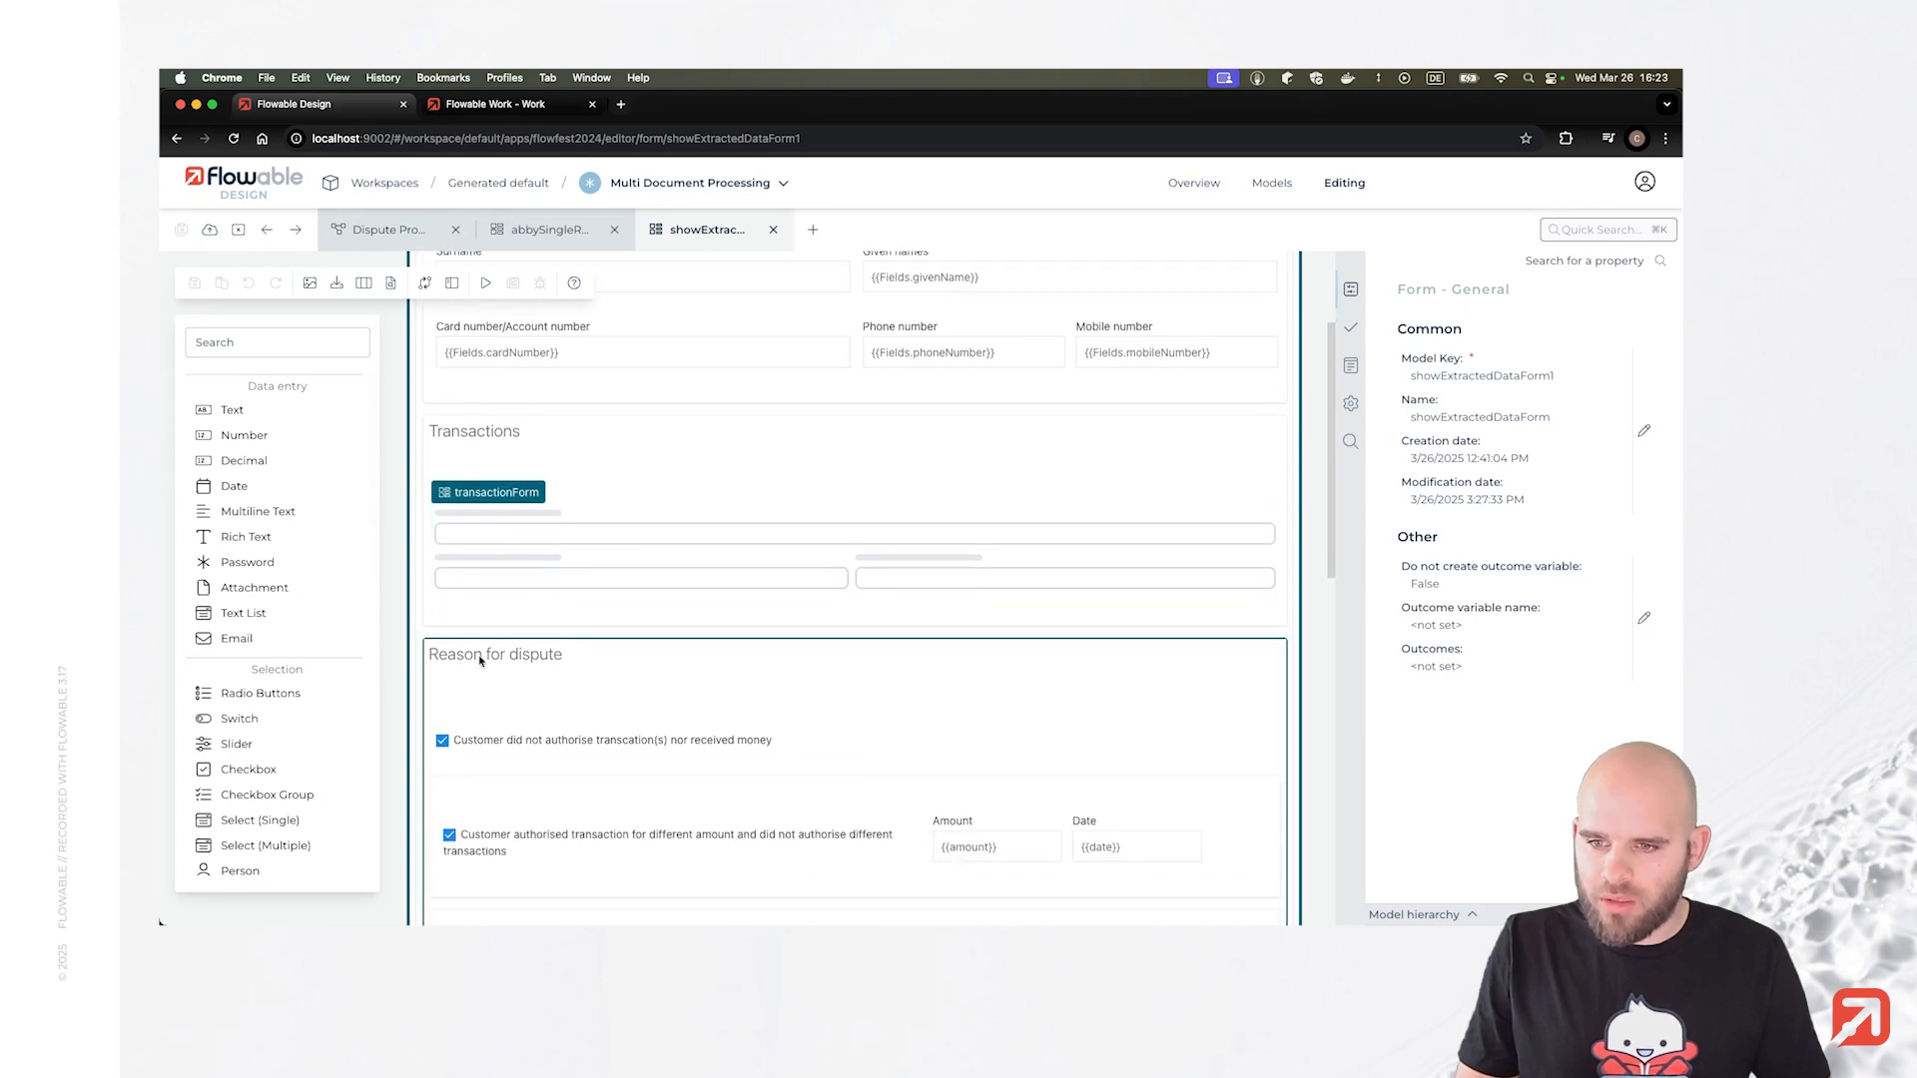
{"action": "scroll", "coordinate": [491, 675], "scroll_direction": "down", "scroll_amount": 3}
{"action": "scroll", "coordinate": [479, 611], "scroll_direction": "up", "scroll_amount": 8}
{"action": "left_click", "coordinate": [773, 229]}
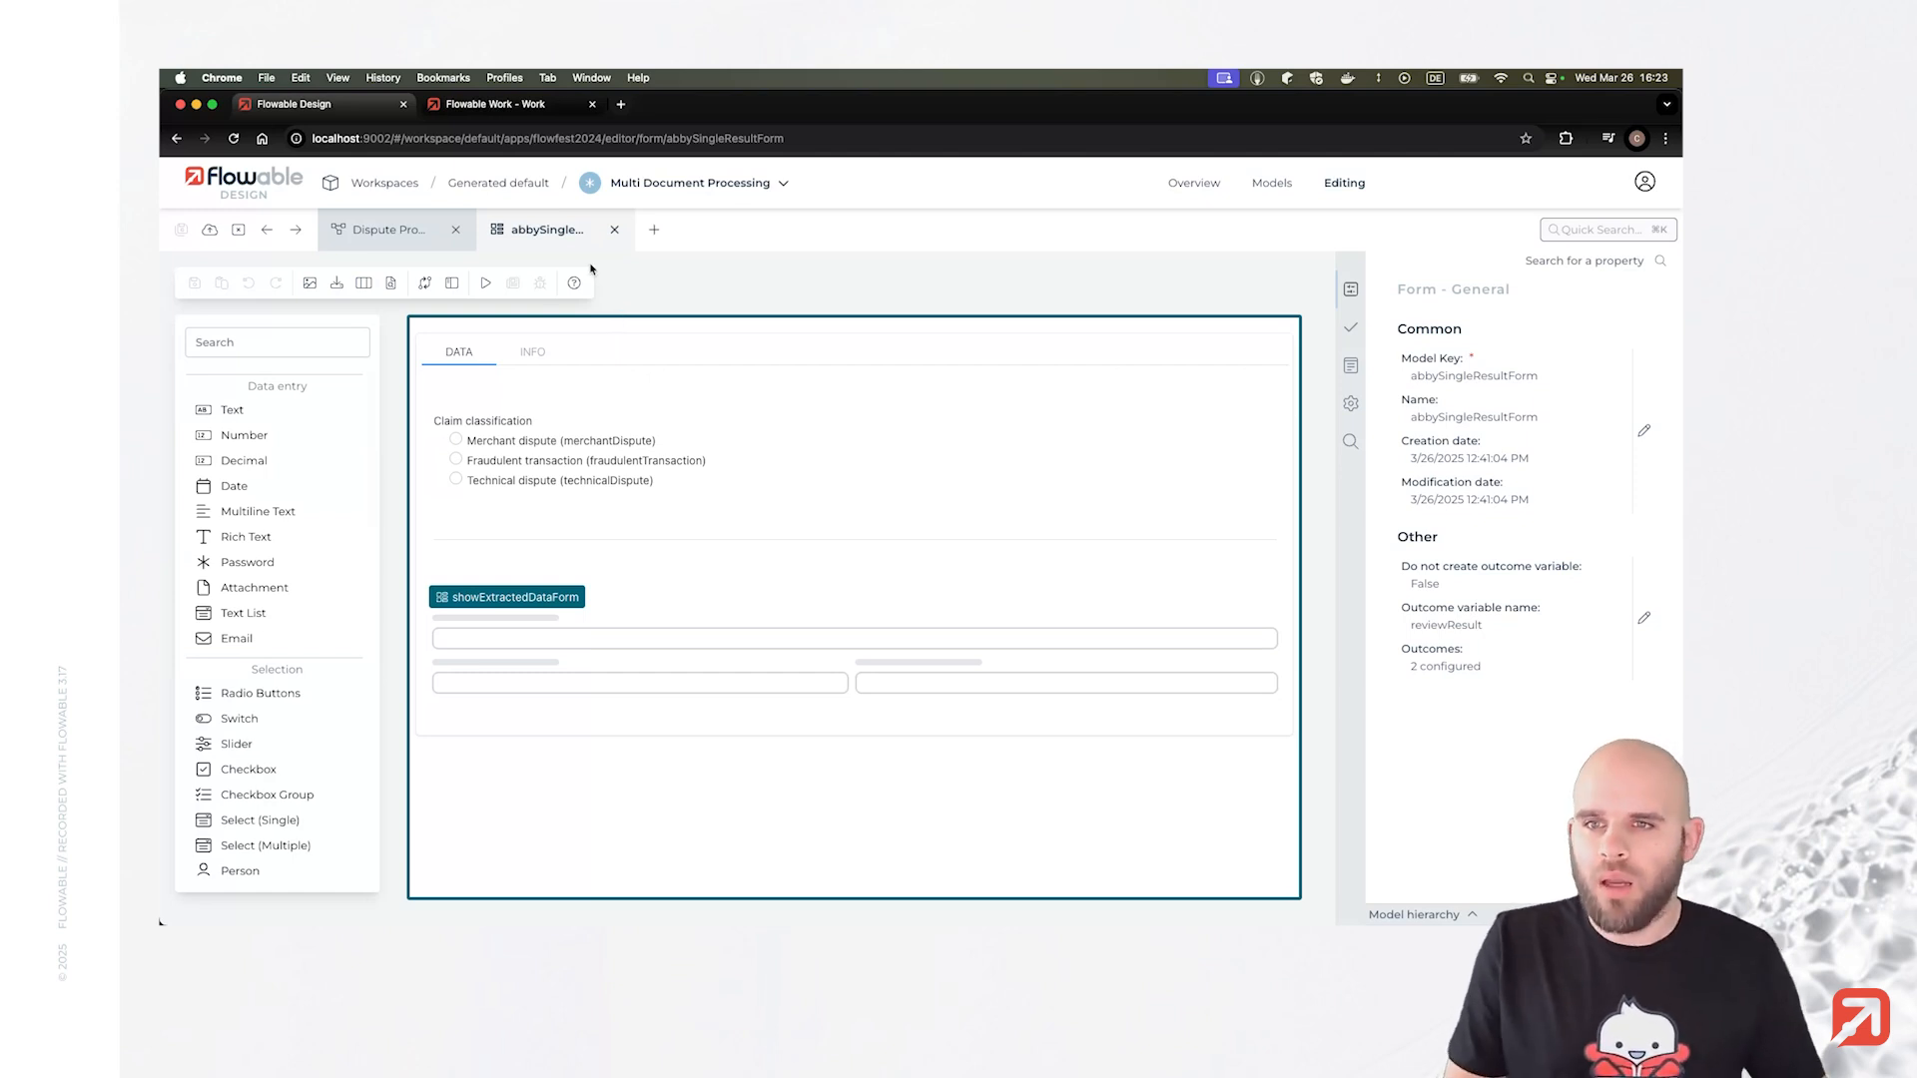
{"action": "left_click", "coordinate": [615, 230]}
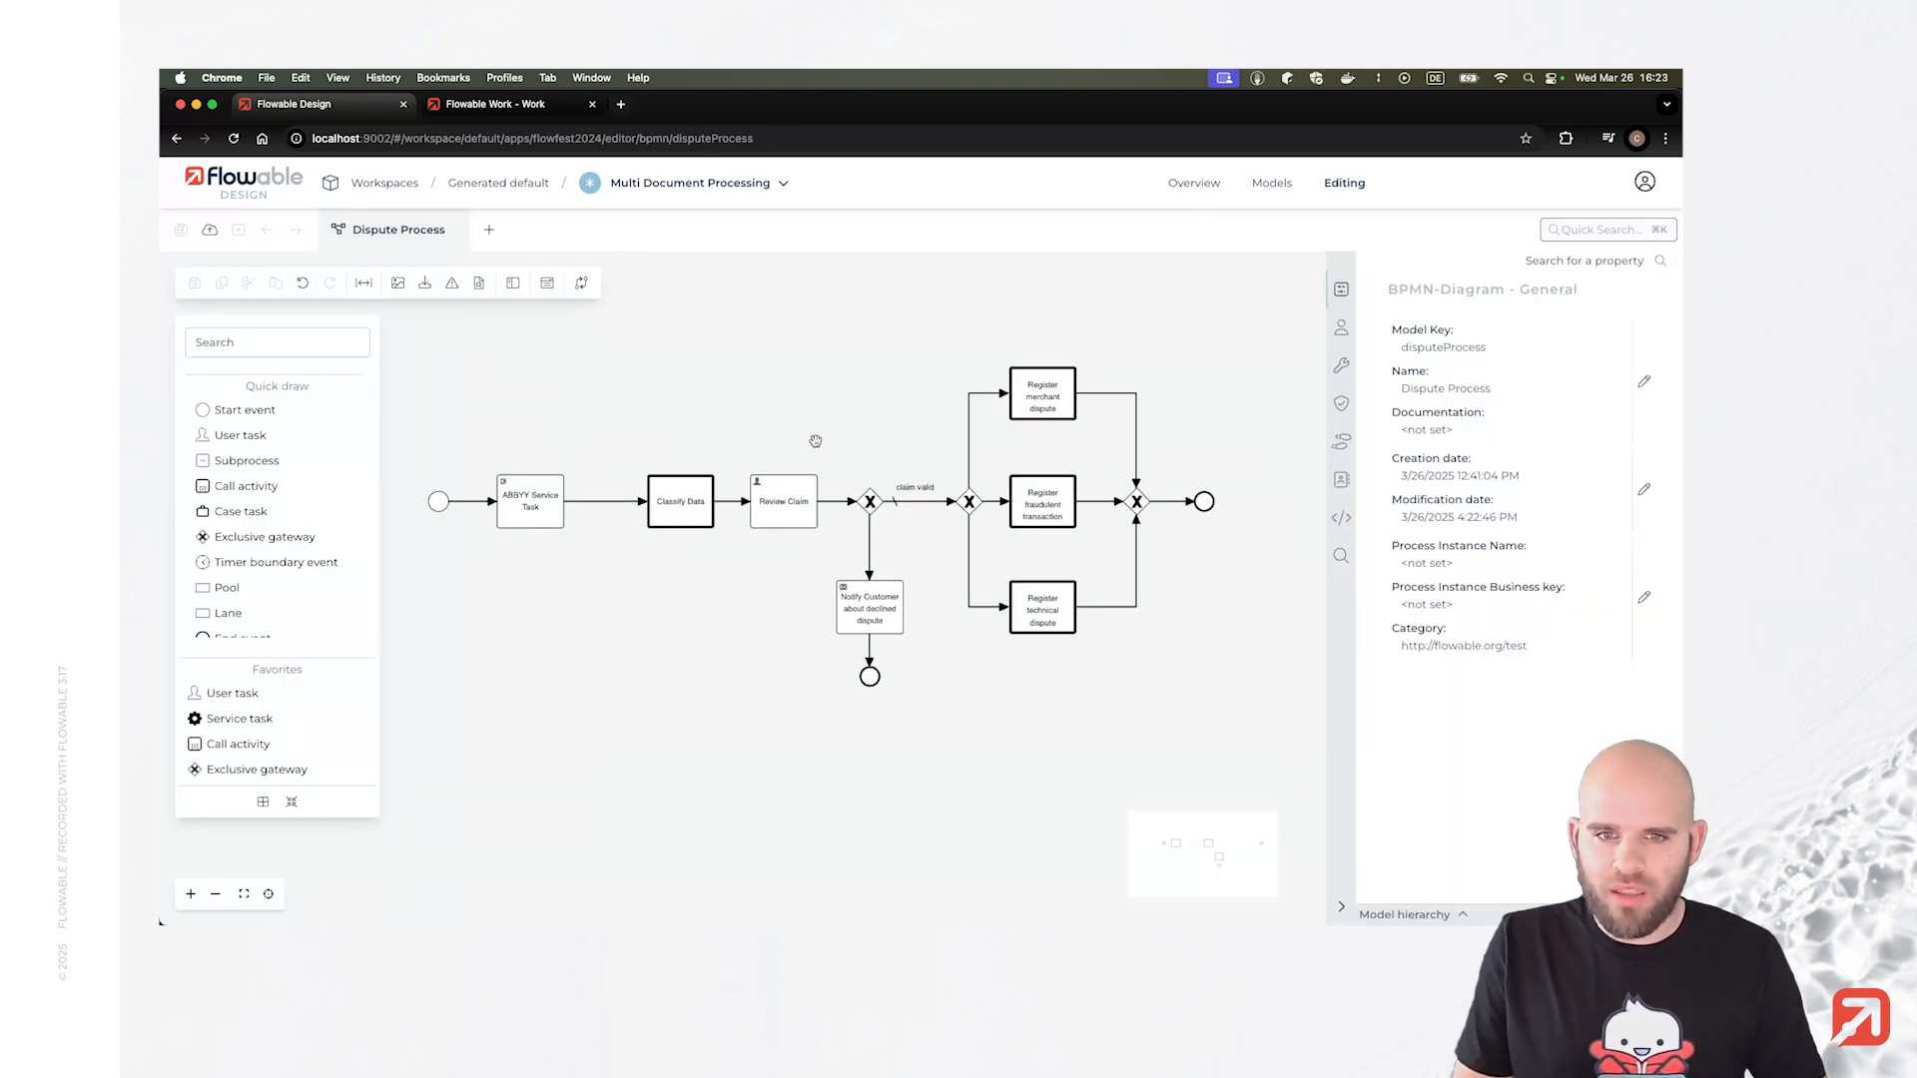
Replace the form linked to the Review Claim task with abbyyResultForm and open it for editing.
{"action": "left_click", "coordinate": [781, 523]}
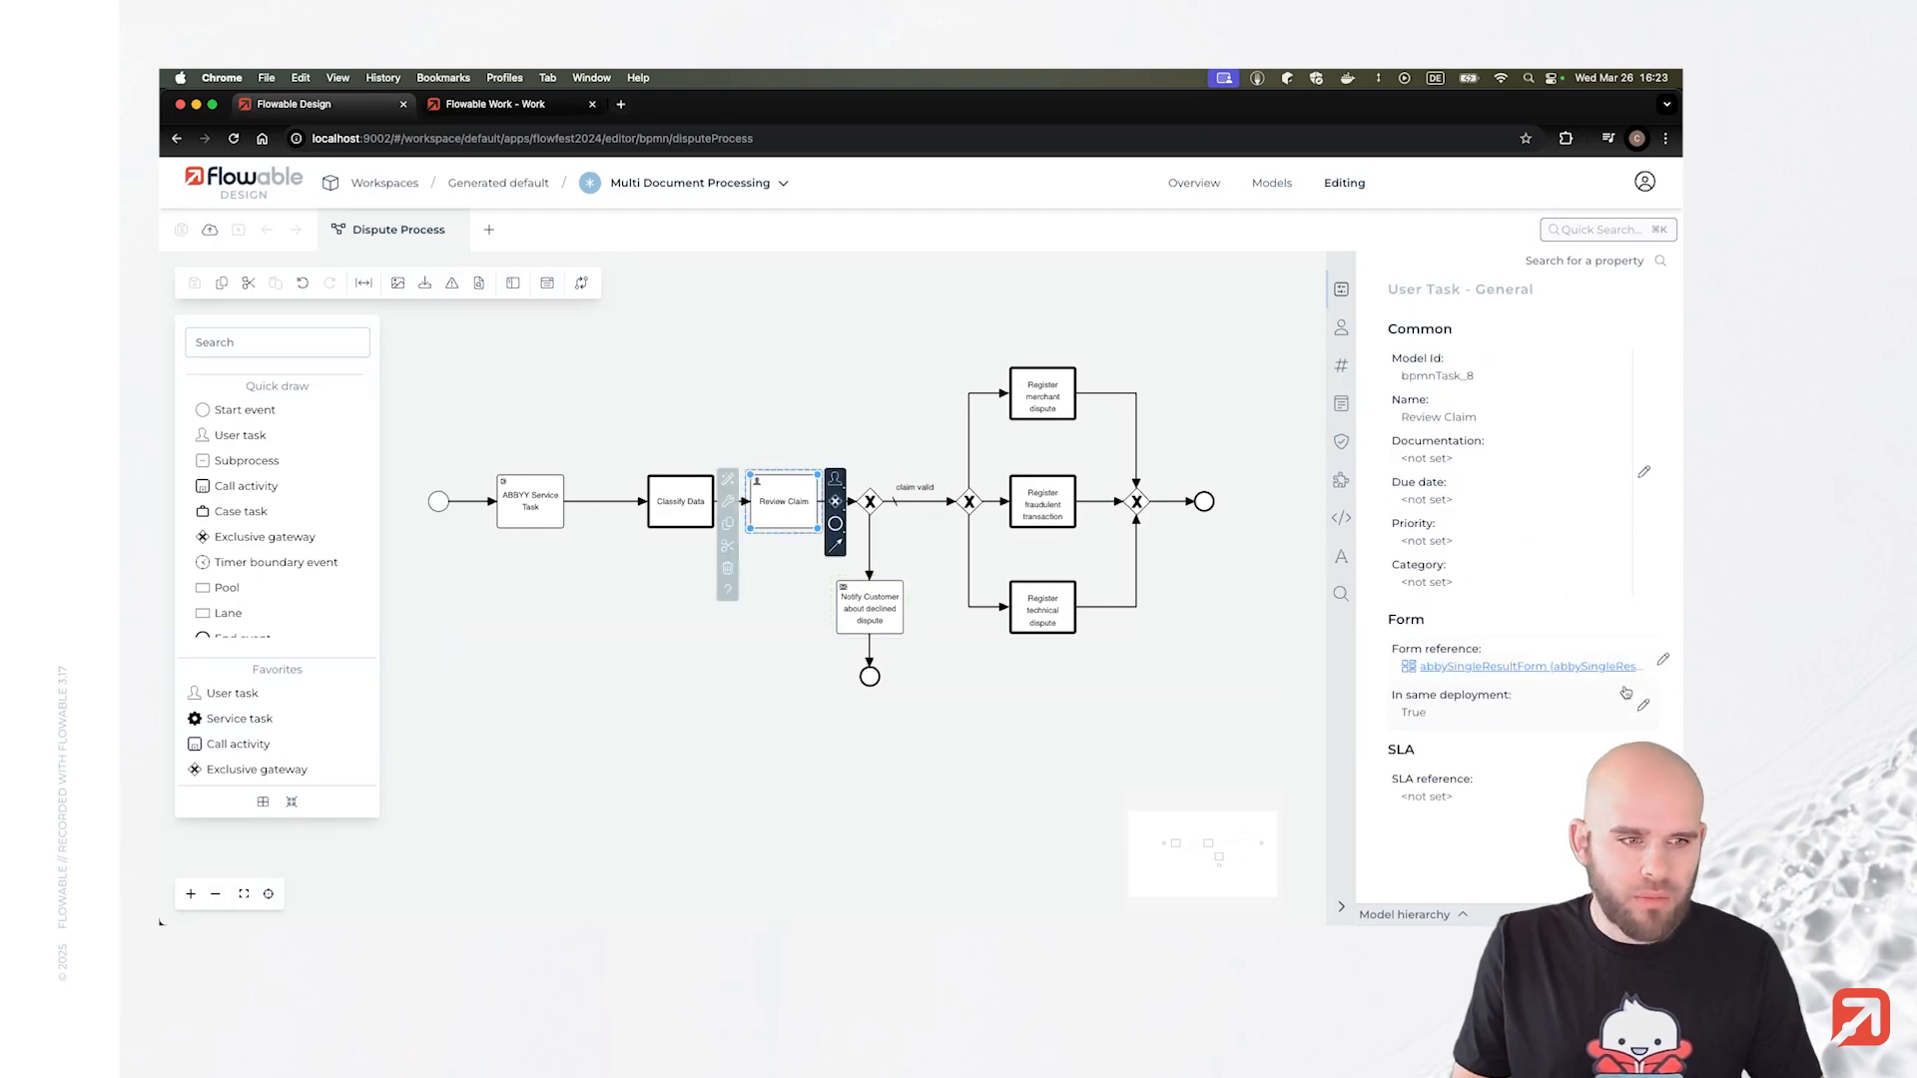
{"action": "left_click", "coordinate": [1661, 662]}
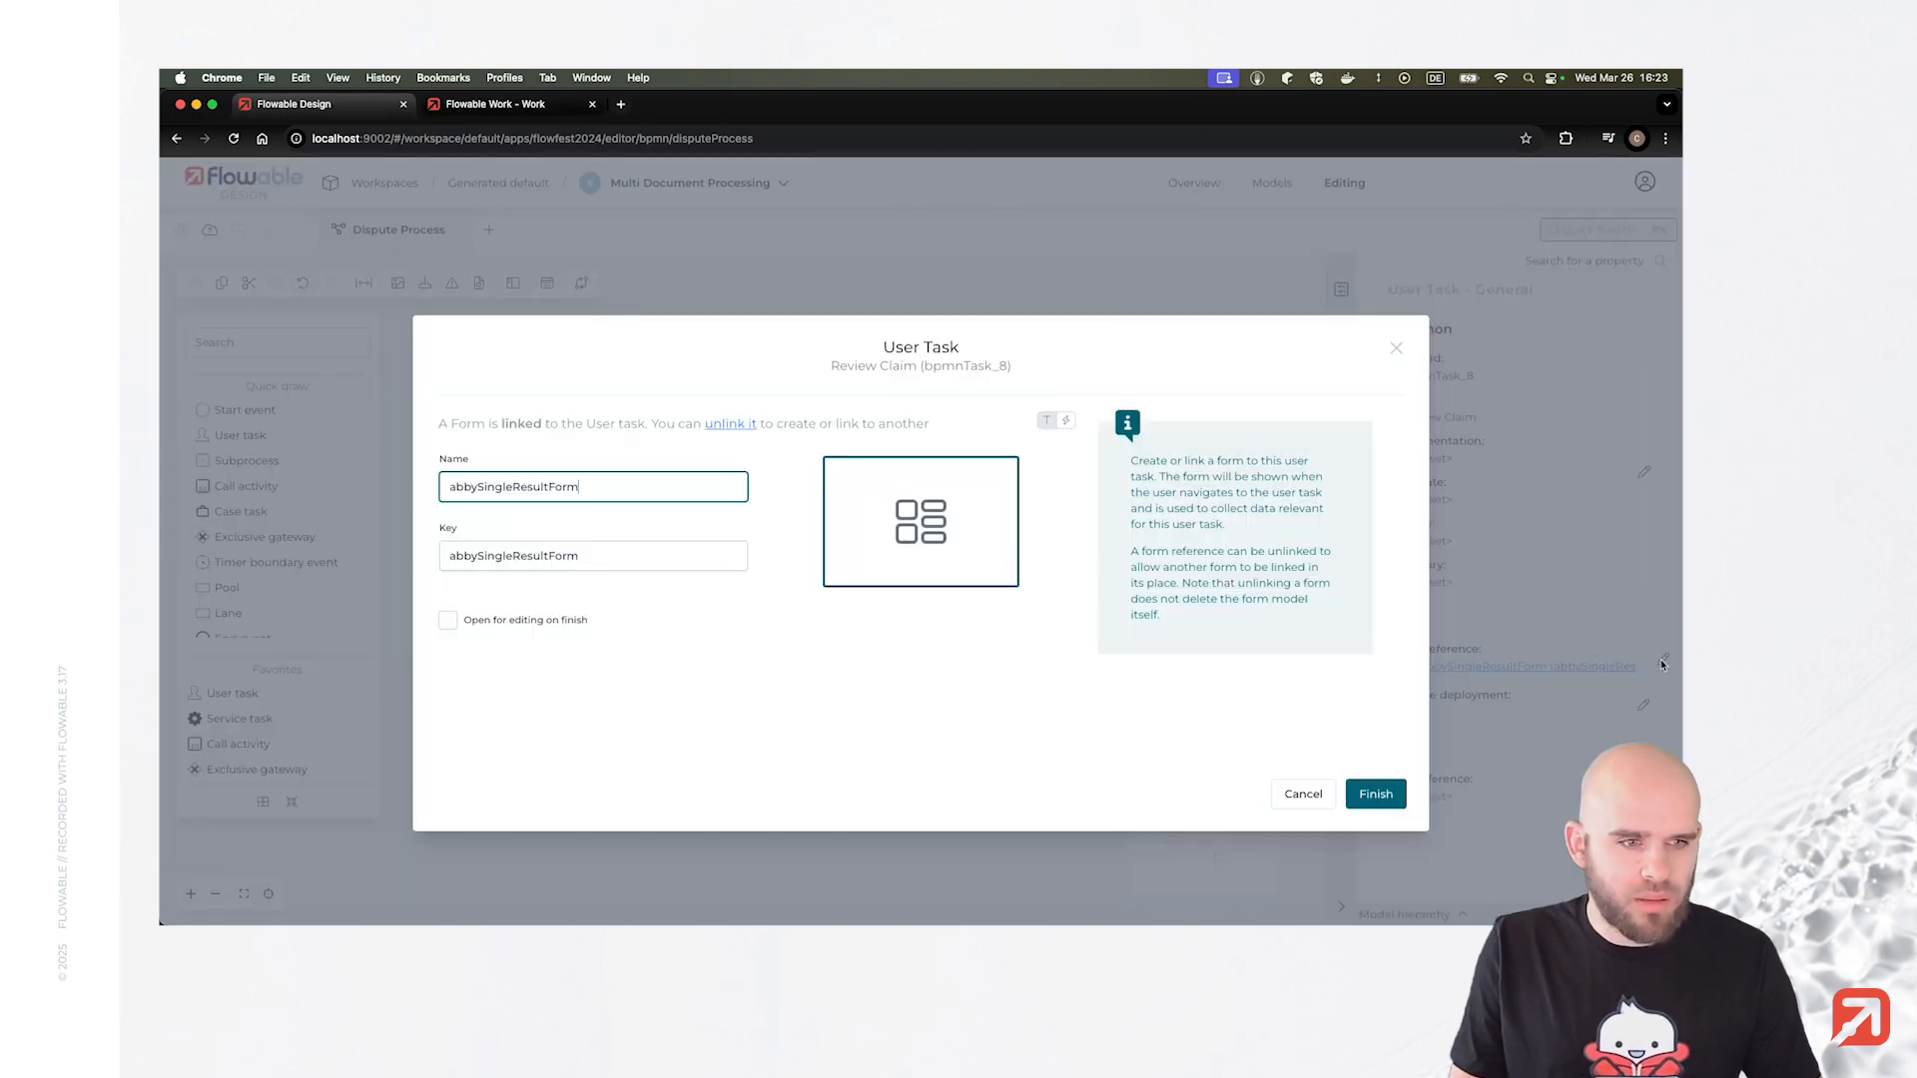
{"action": "left_click", "coordinate": [711, 425]}
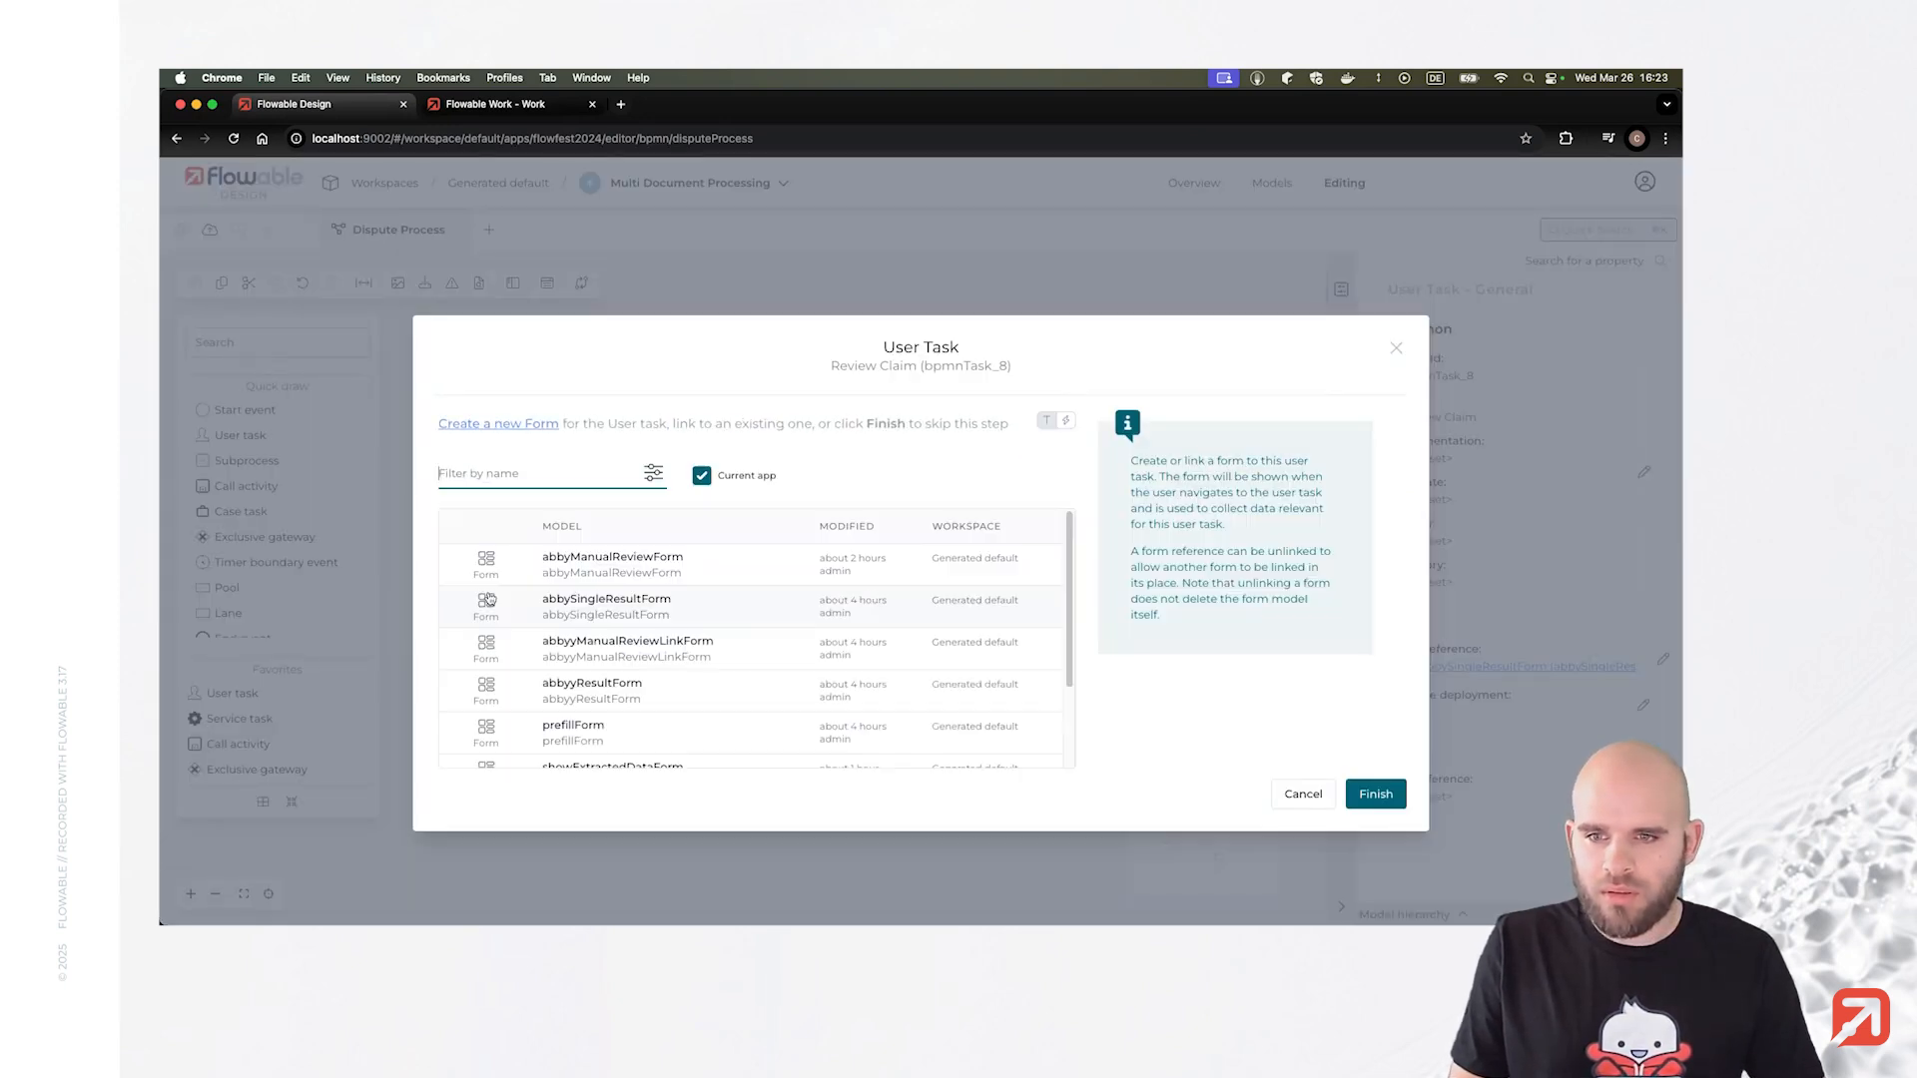
{"action": "left_click", "coordinate": [639, 698]}
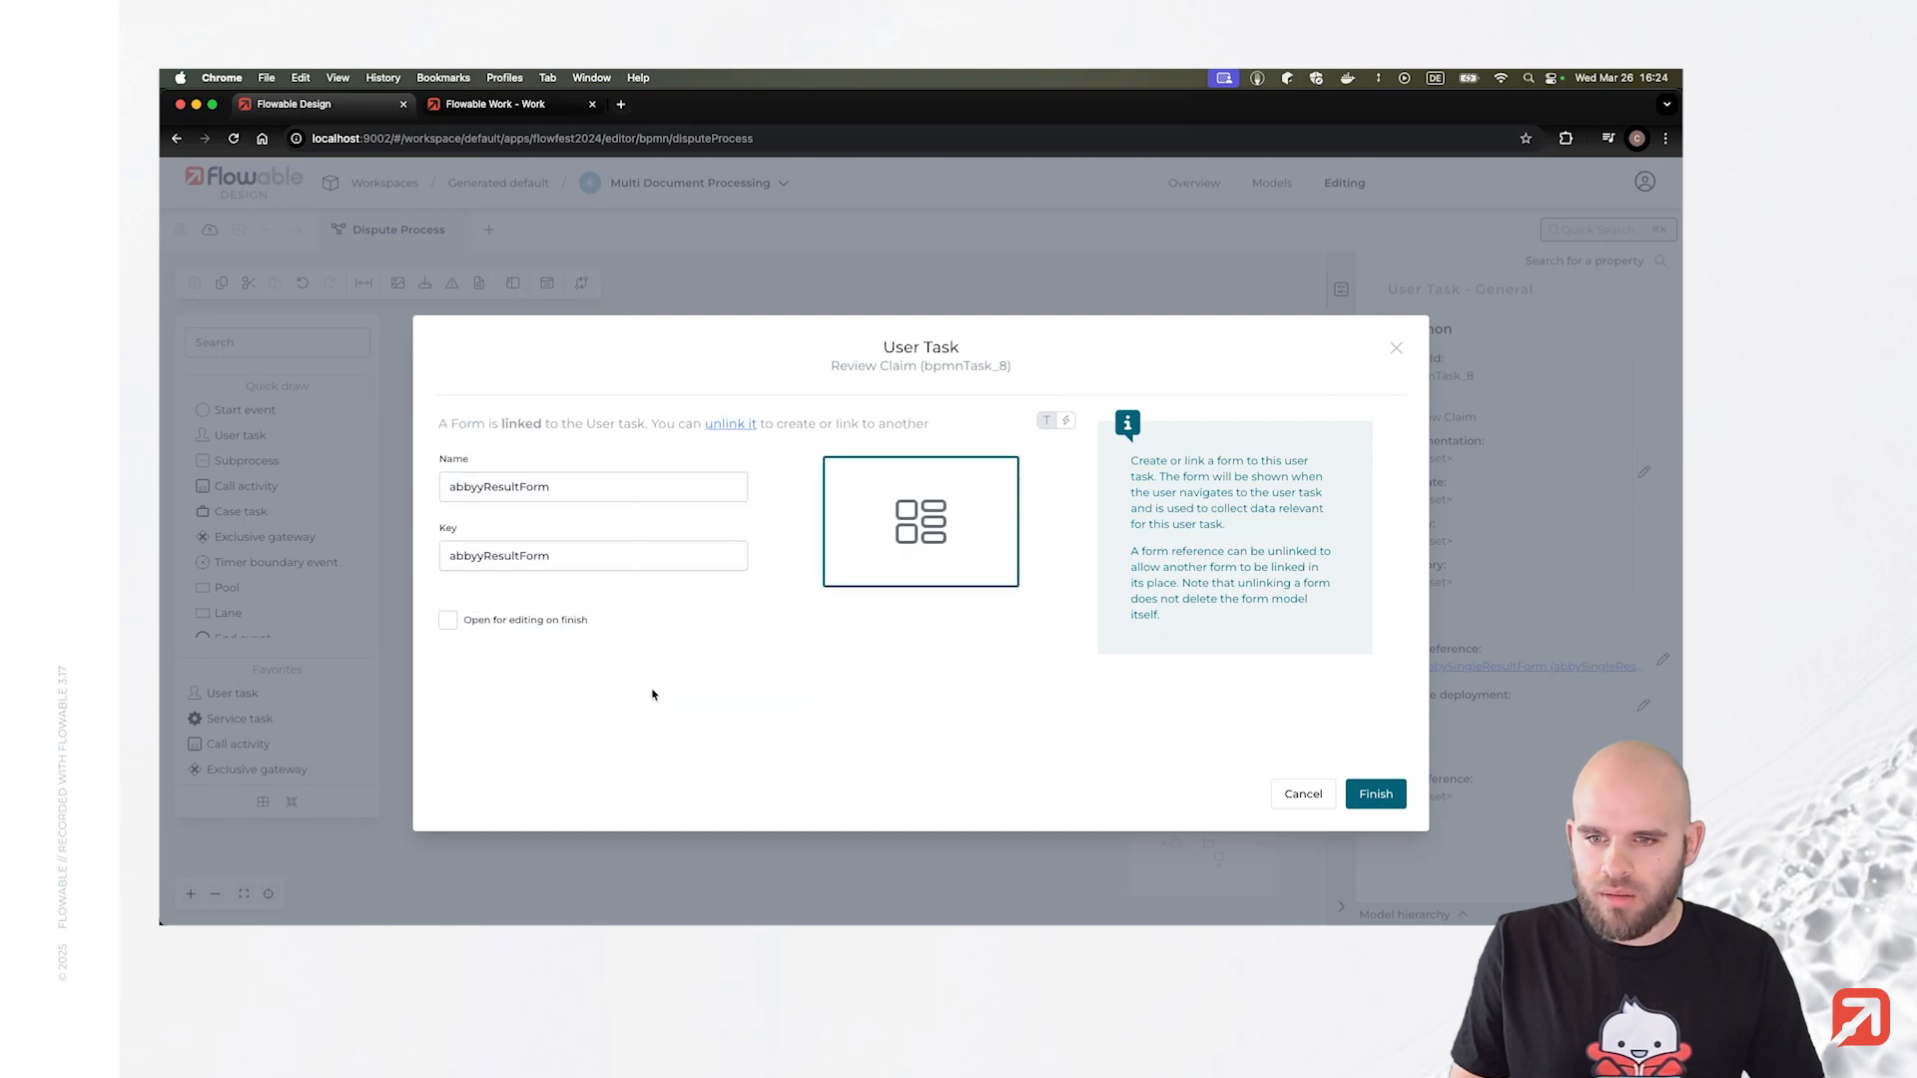
{"action": "left_click", "coordinate": [448, 620]}
{"action": "left_click", "coordinate": [1375, 794]}
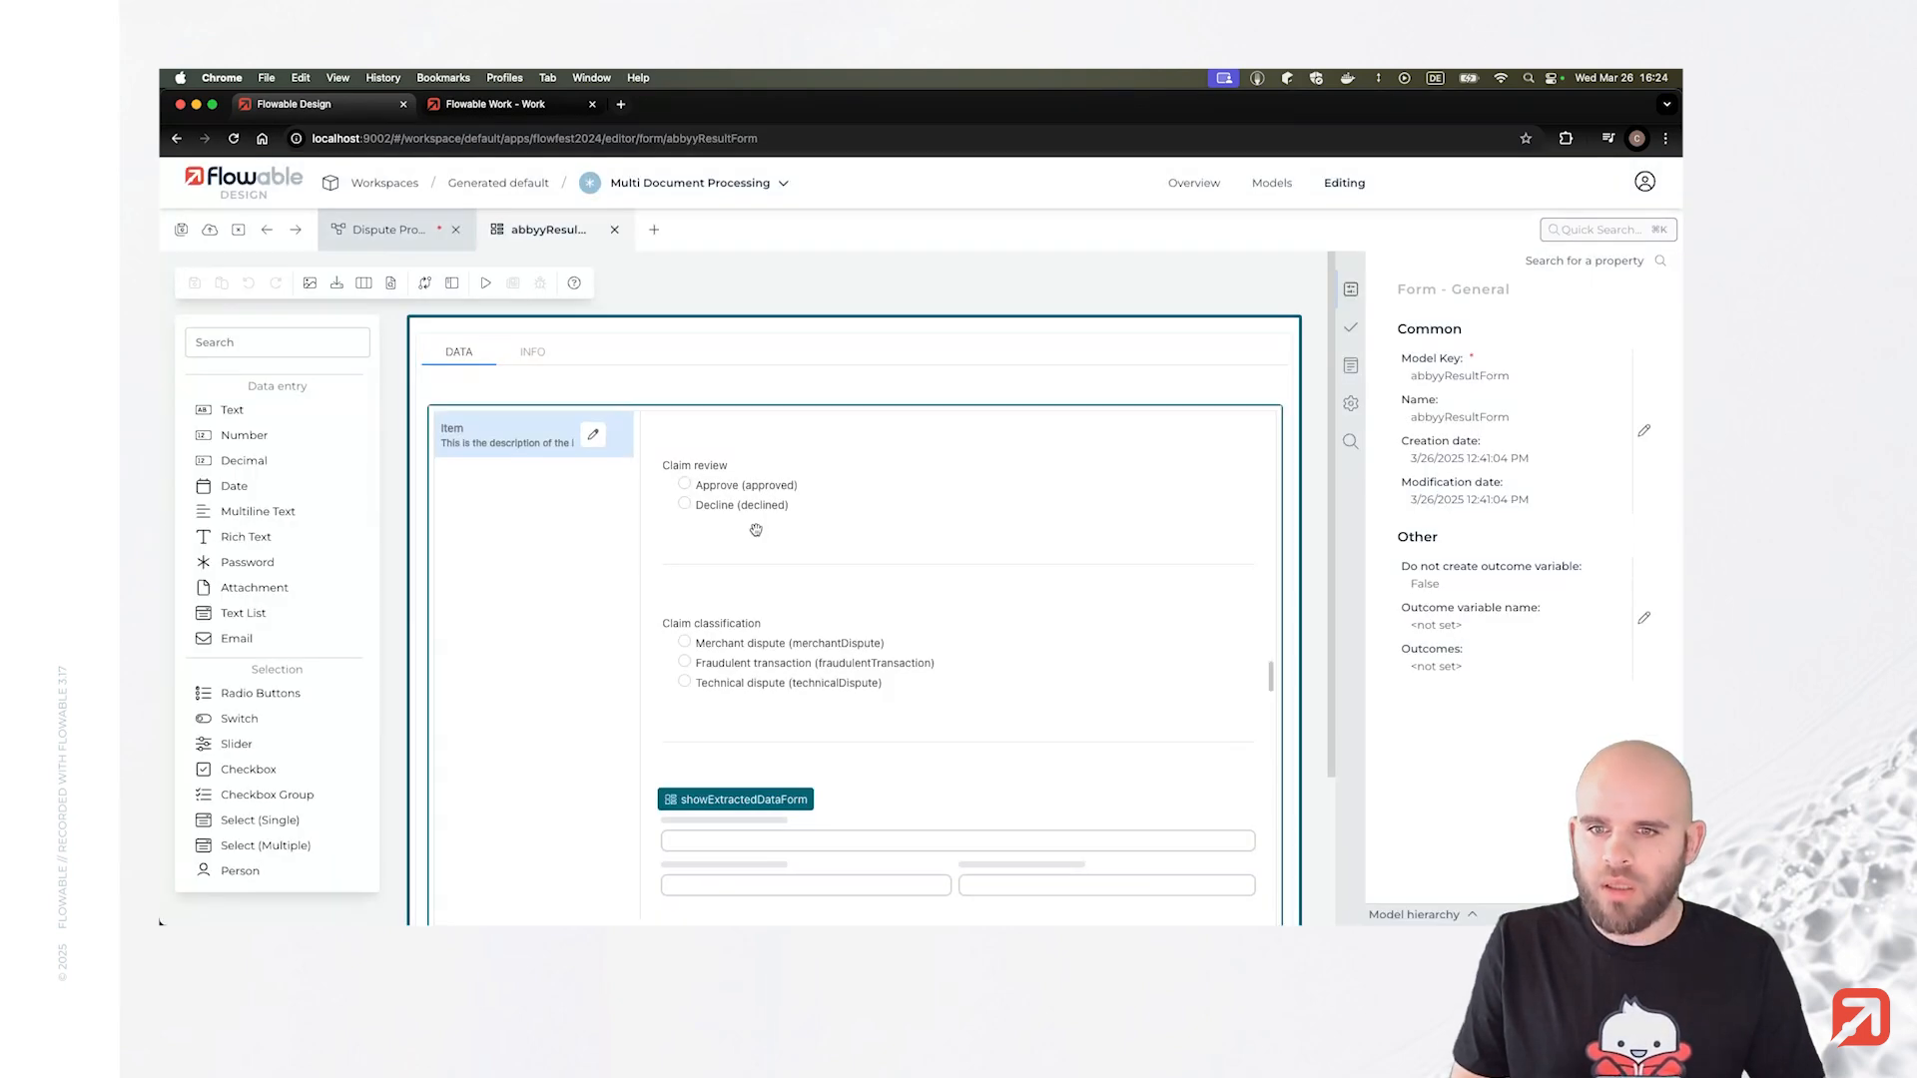
Inspect the item texts and values in the data source of the Claim review radio buttons, and close the dialog.
{"action": "left_click", "coordinate": [574, 521]}
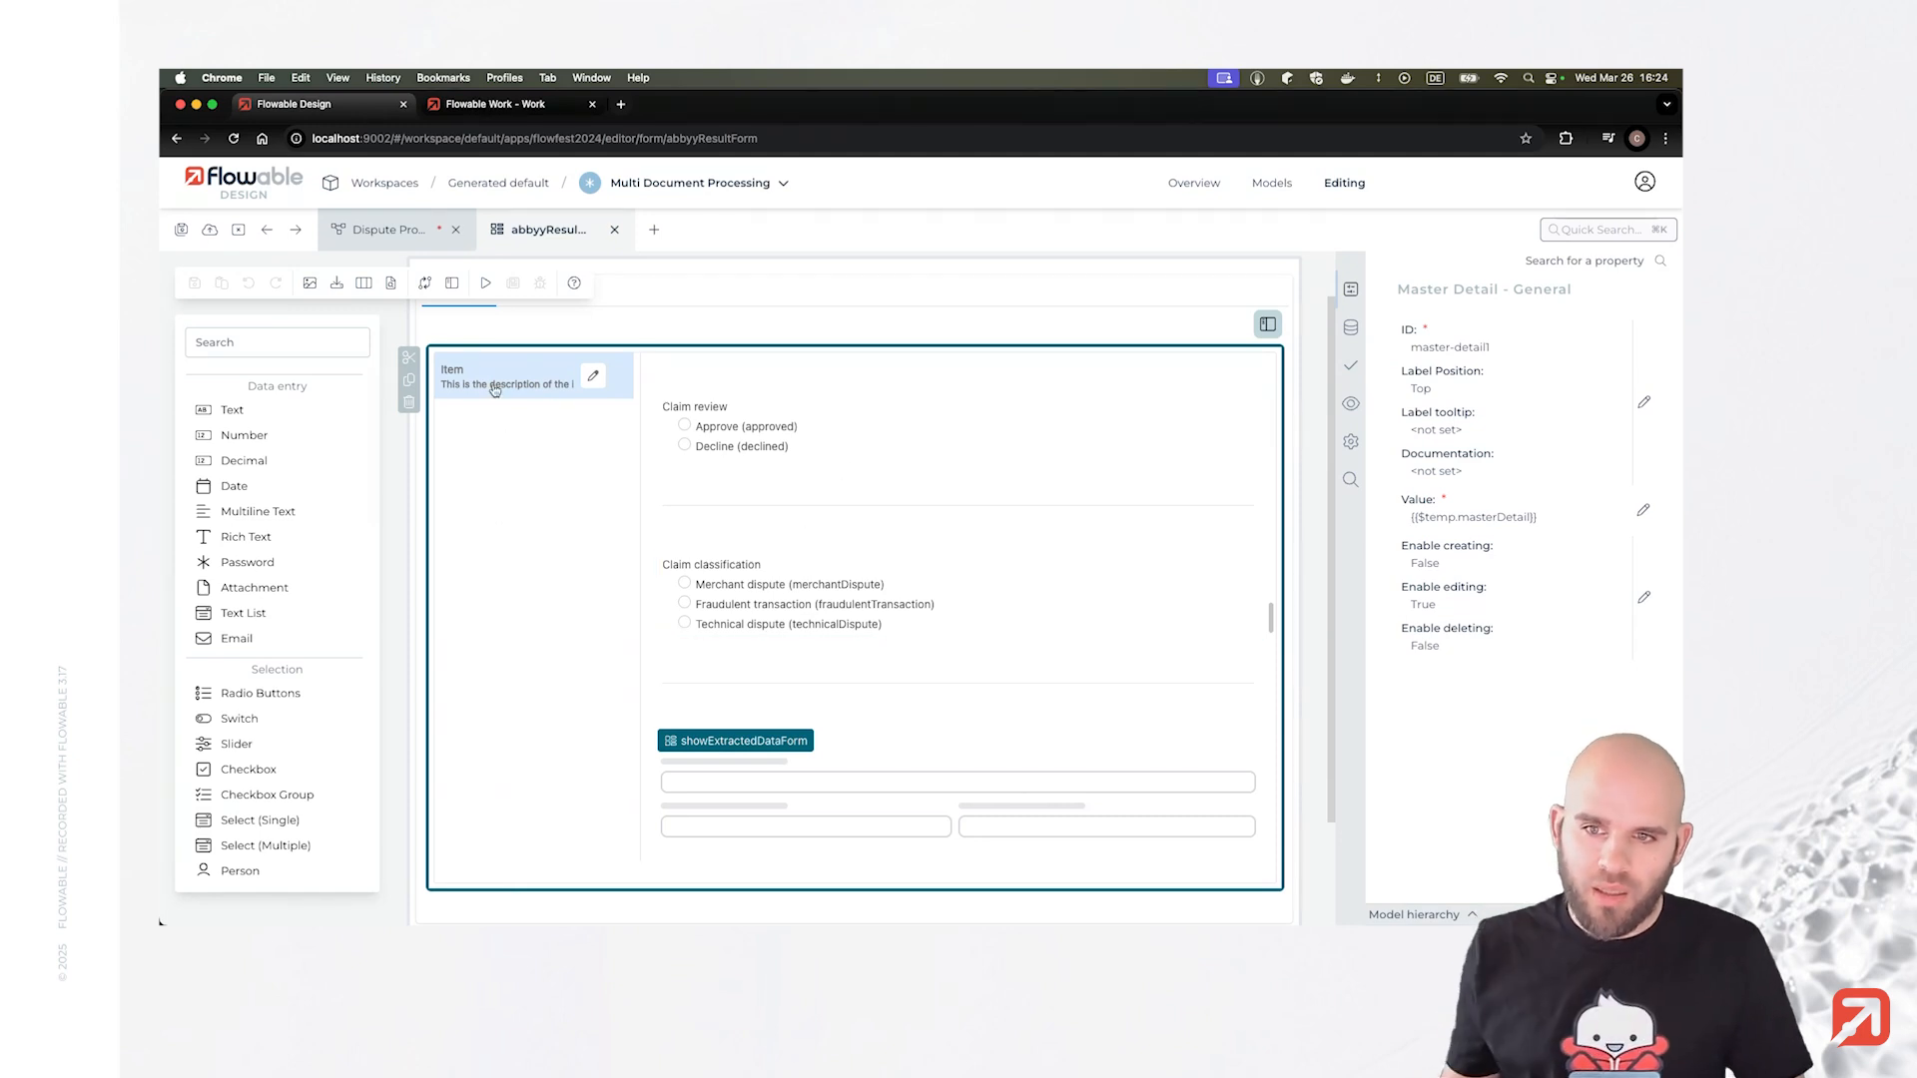
{"action": "left_click", "coordinate": [804, 447]}
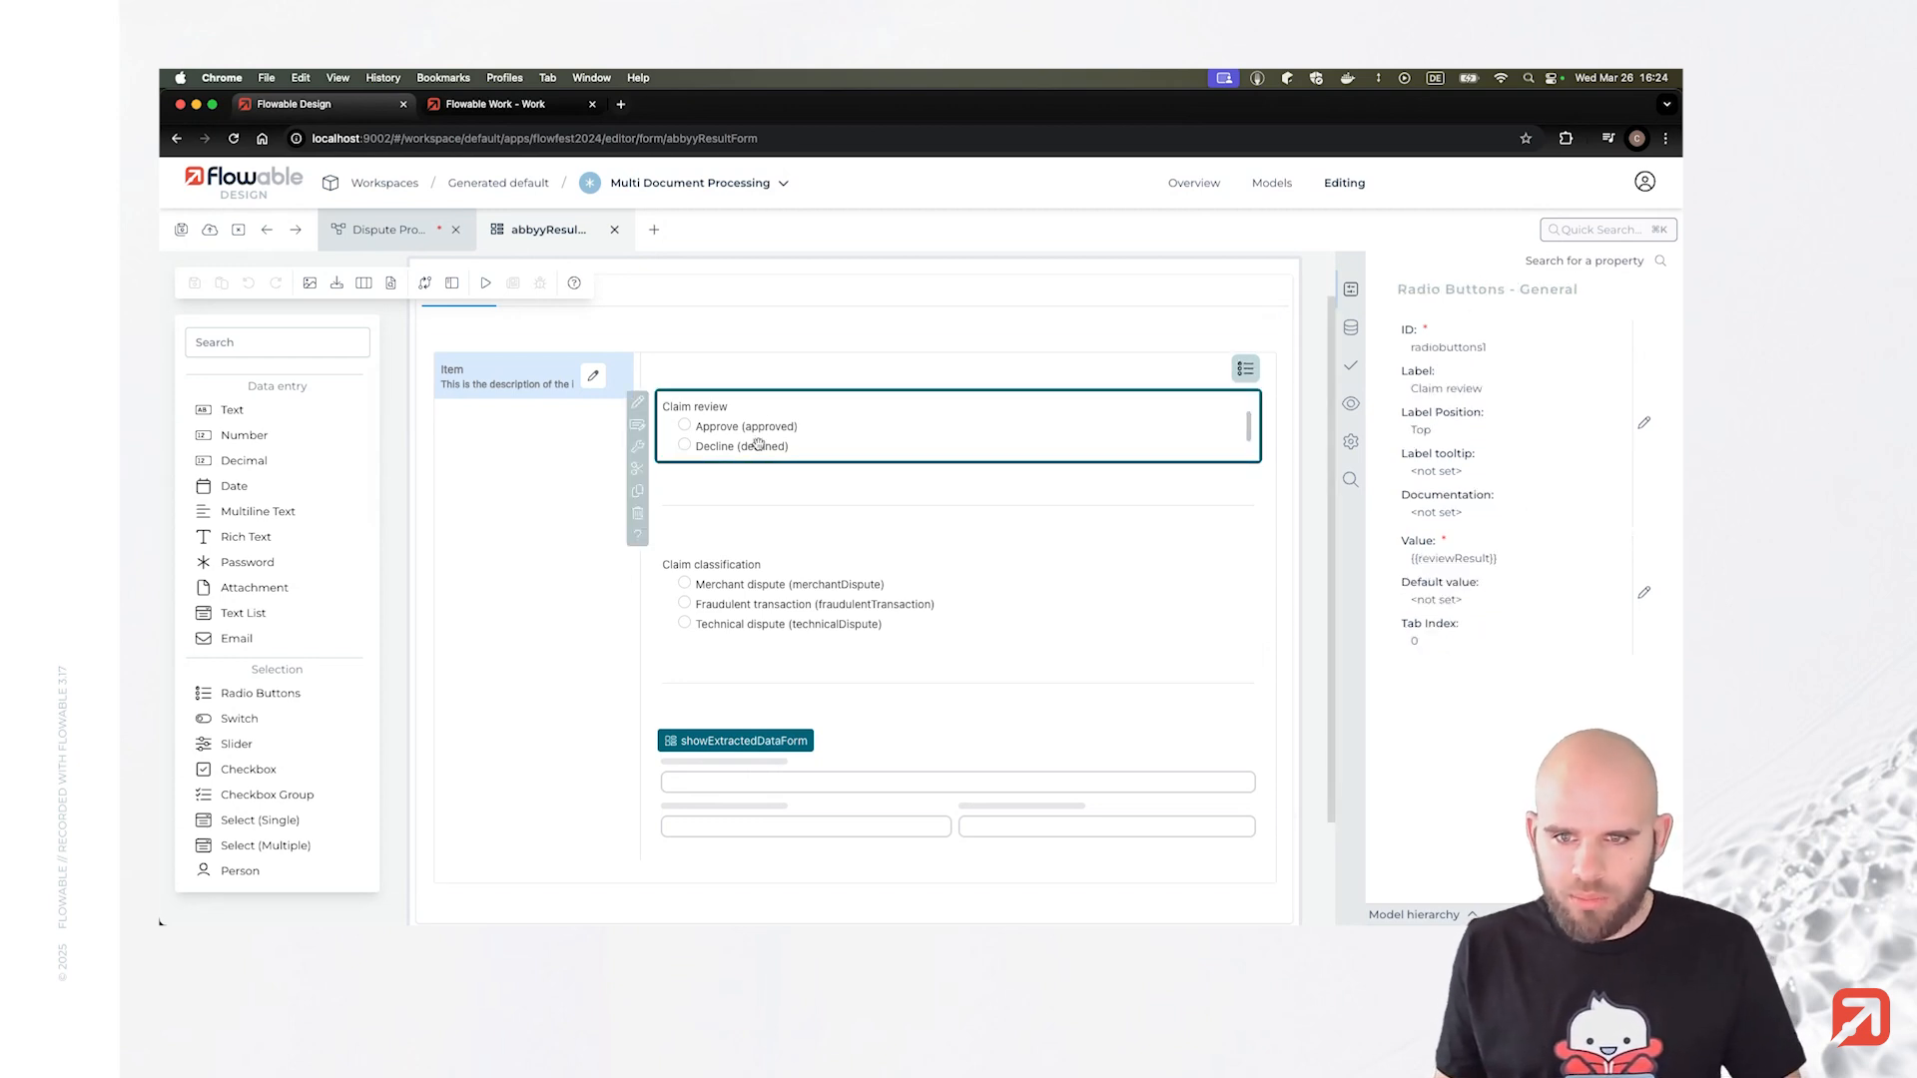
{"action": "left_click", "coordinate": [1349, 328]}
{"action": "left_click", "coordinate": [1444, 393]}
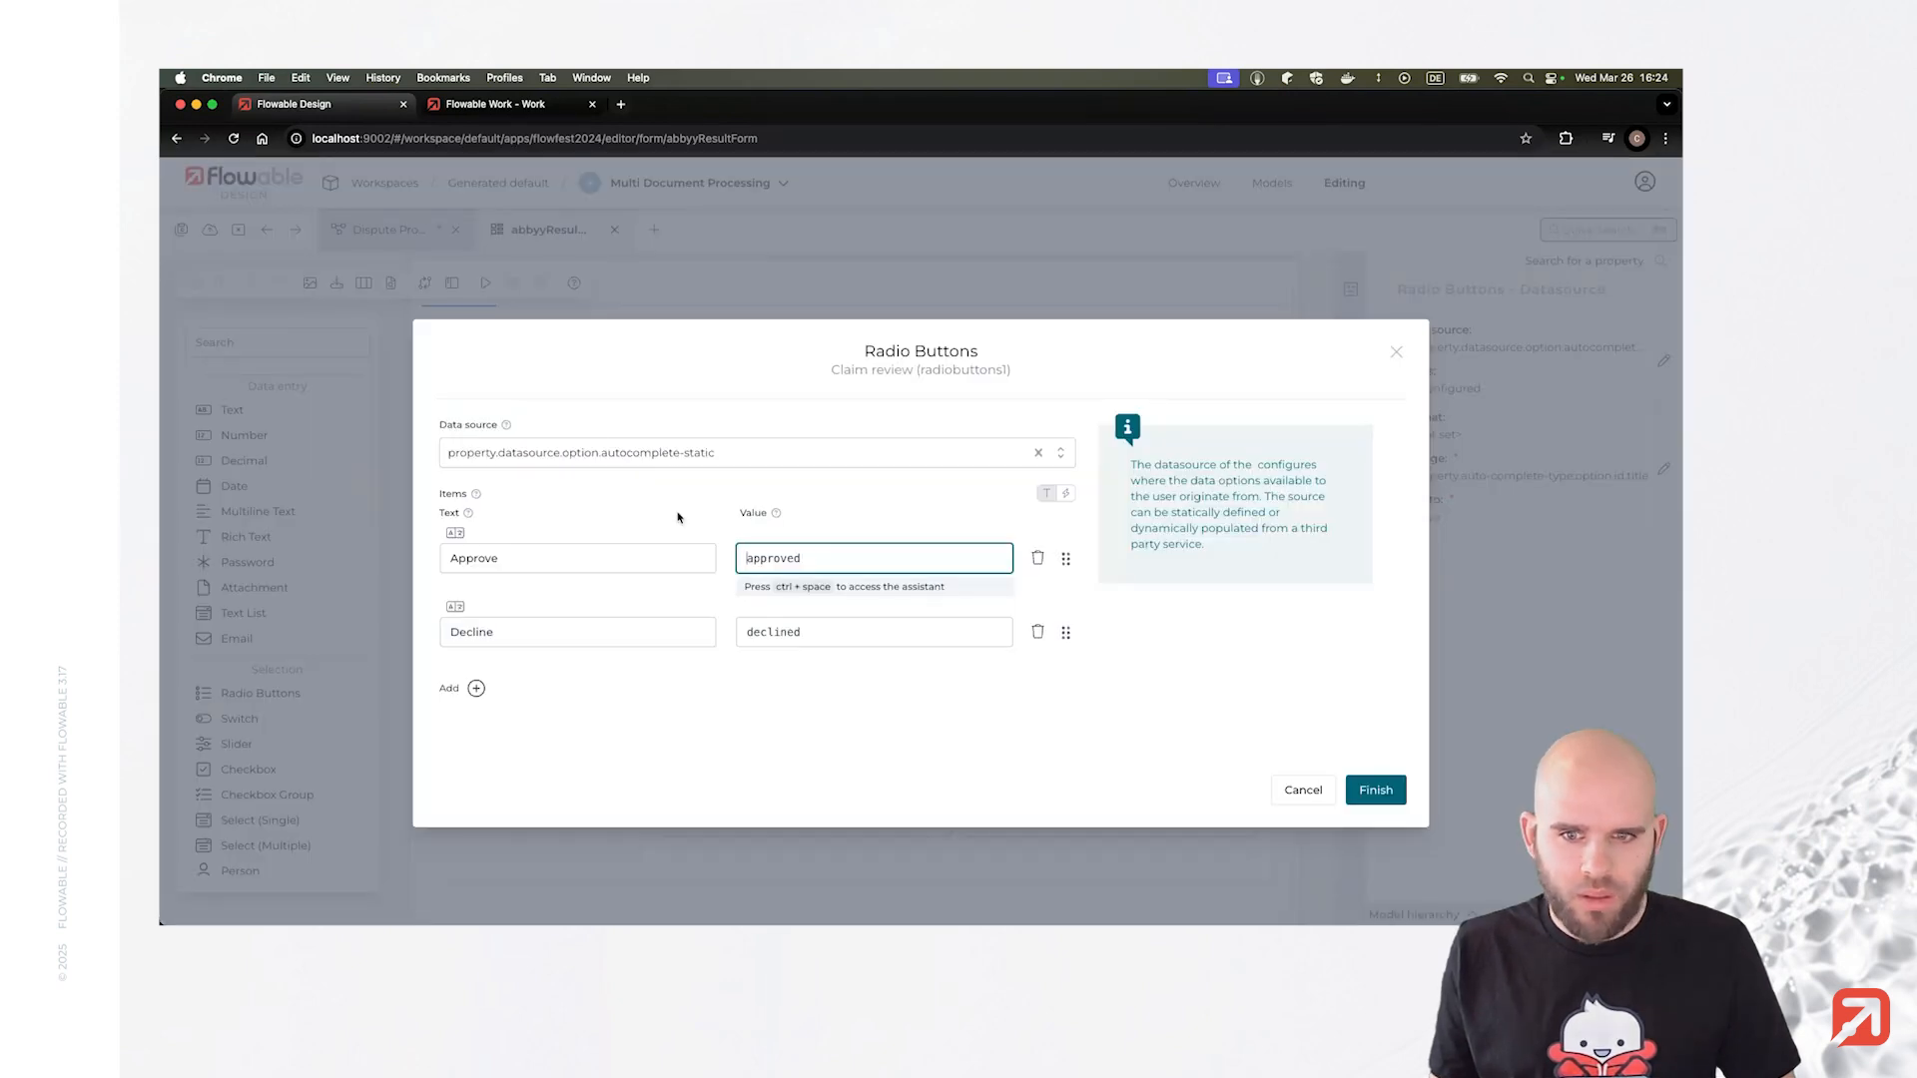
{"action": "left_click", "coordinate": [642, 558]}
{"action": "left_click", "coordinate": [465, 627]}
{"action": "double_click", "coordinate": [539, 558]}
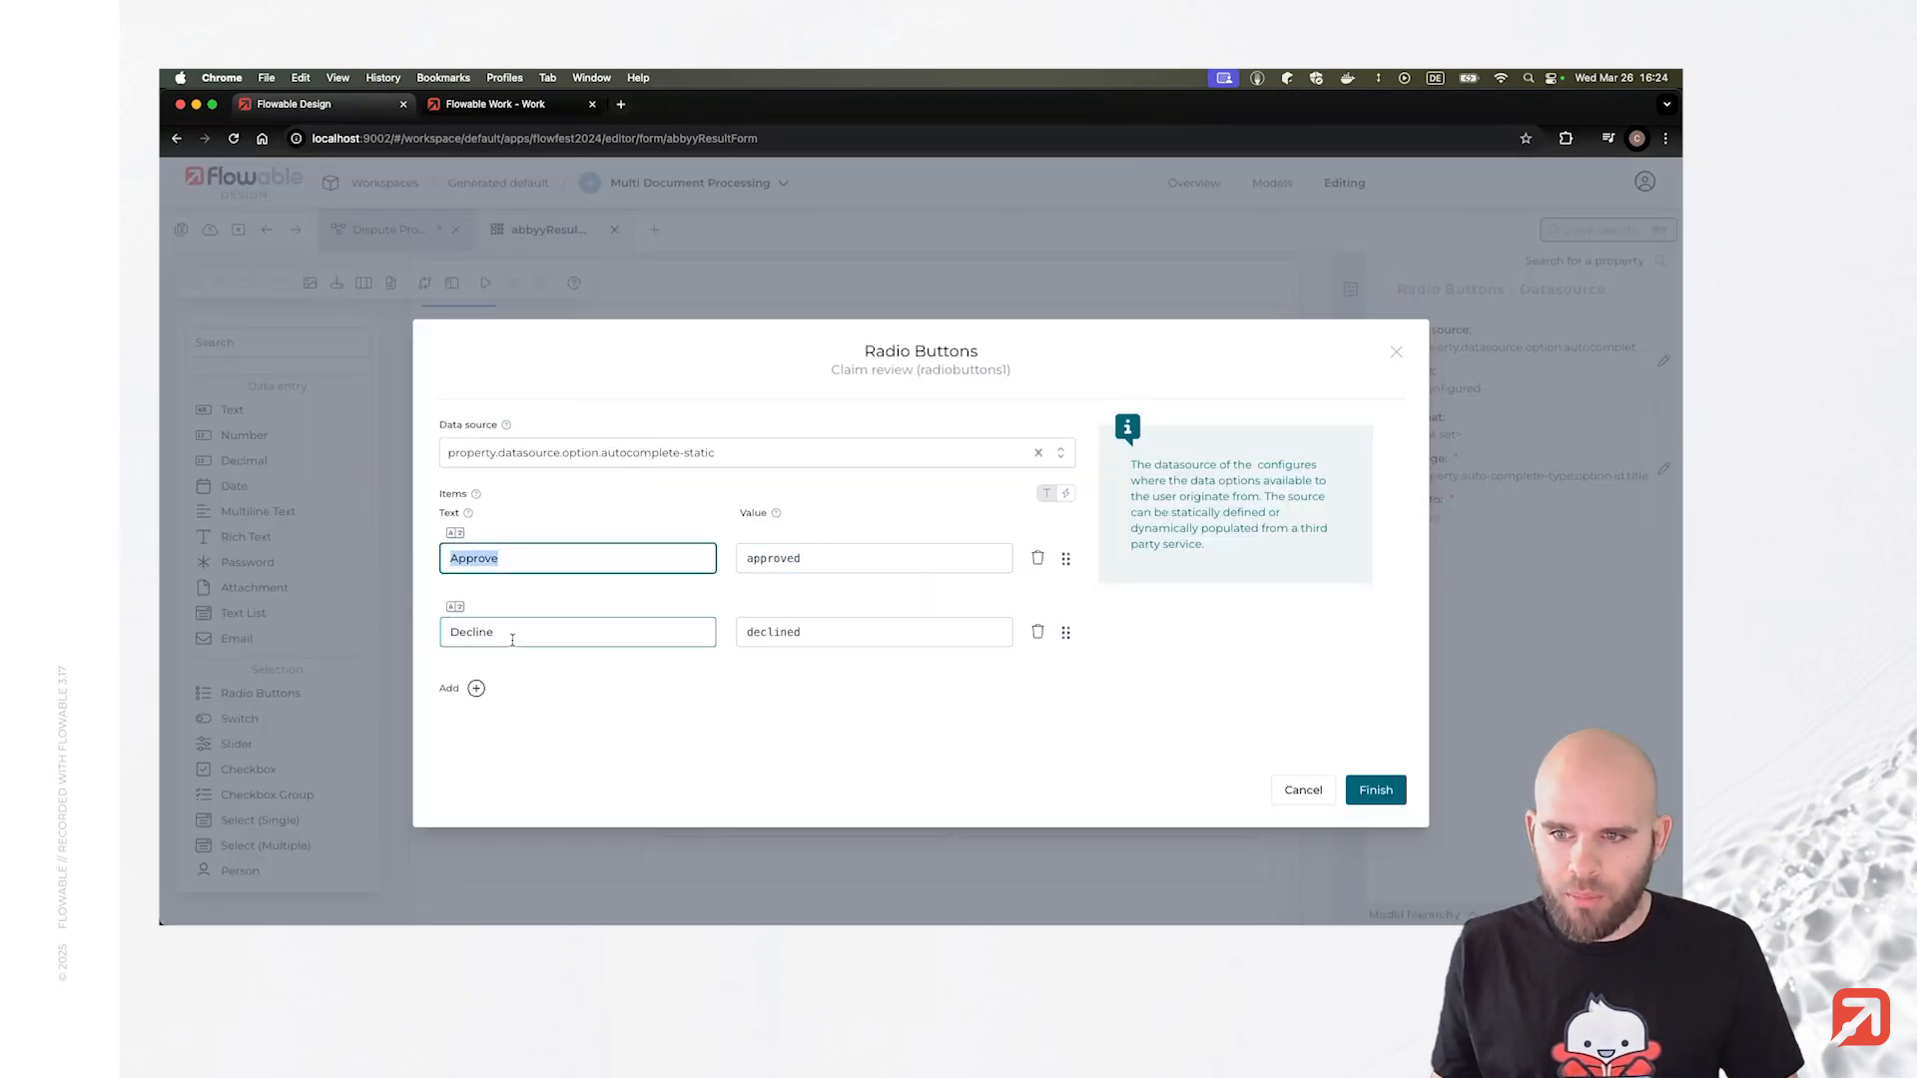
{"action": "left_click", "coordinate": [1365, 793]}
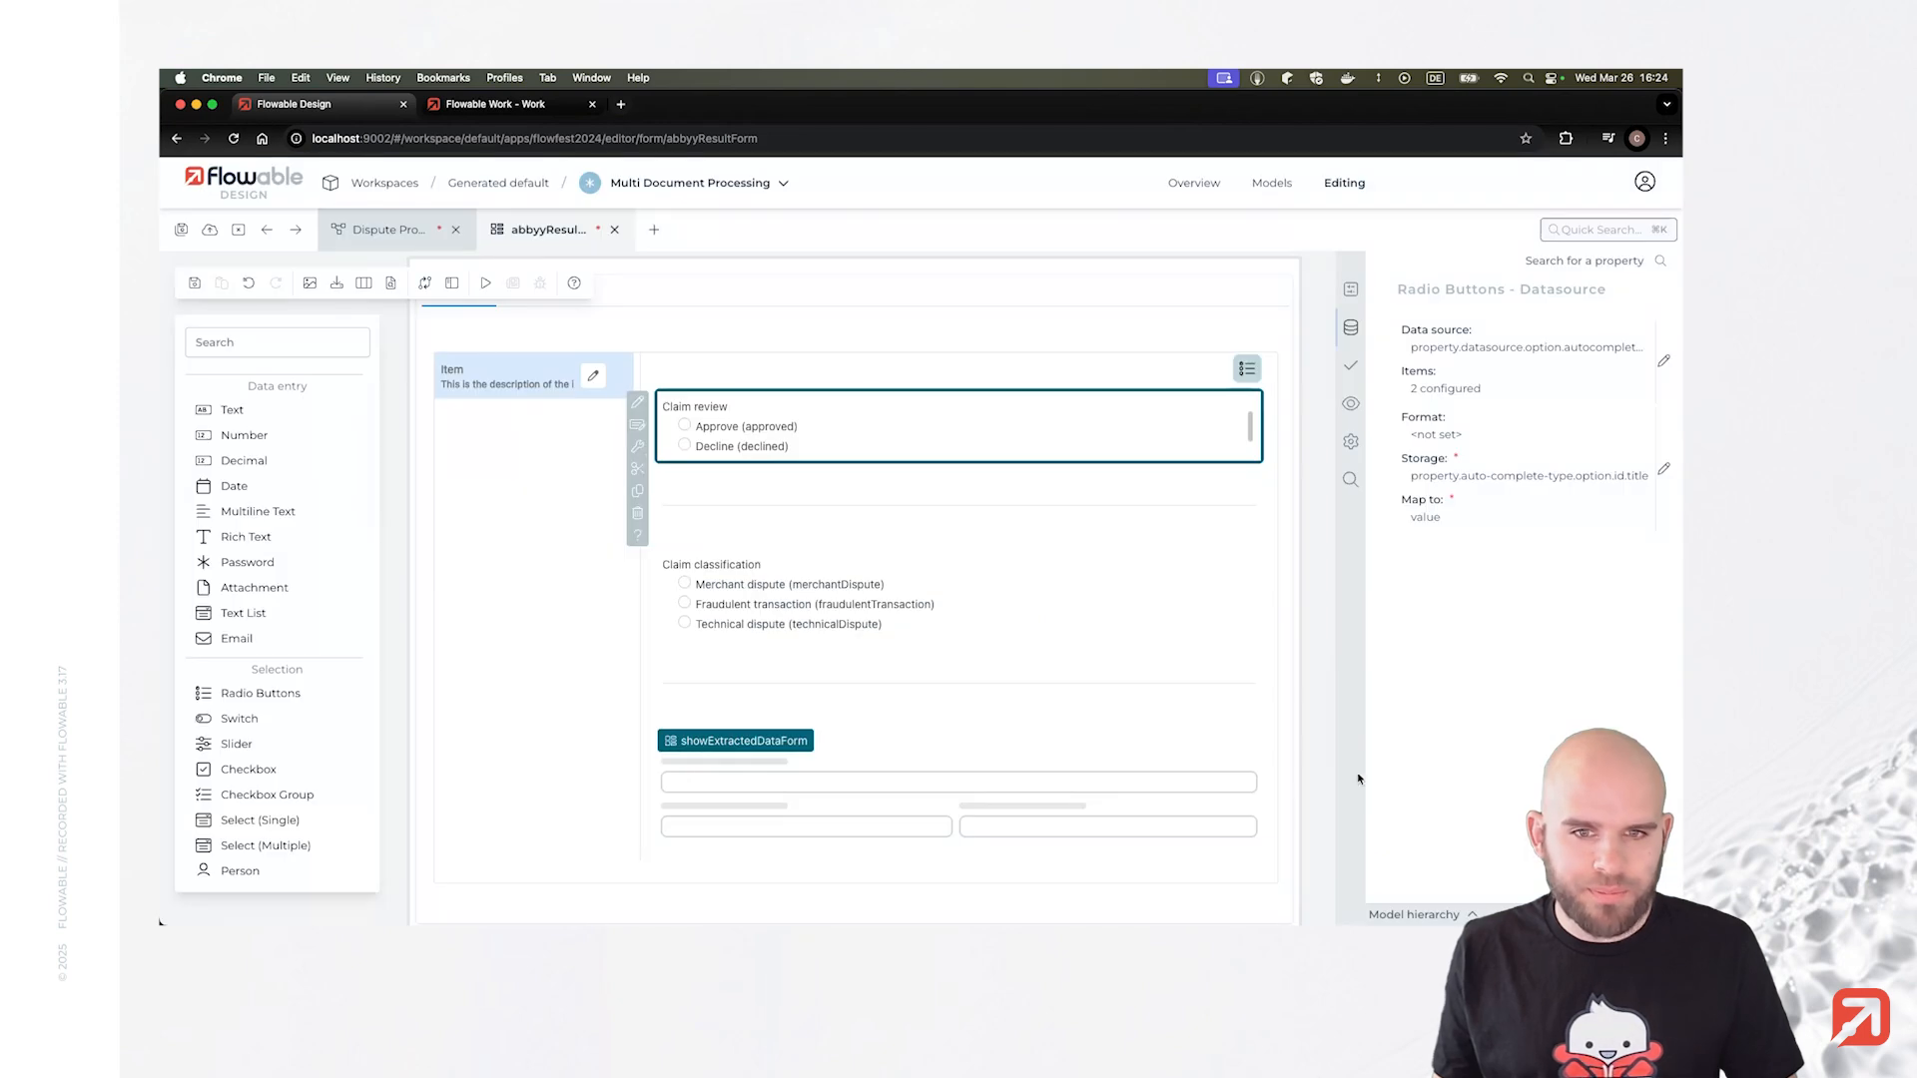
Inspect the Claim classification radio buttons and the showExtractedDataForm subform in the detail area.
{"action": "left_click", "coordinate": [858, 579]}
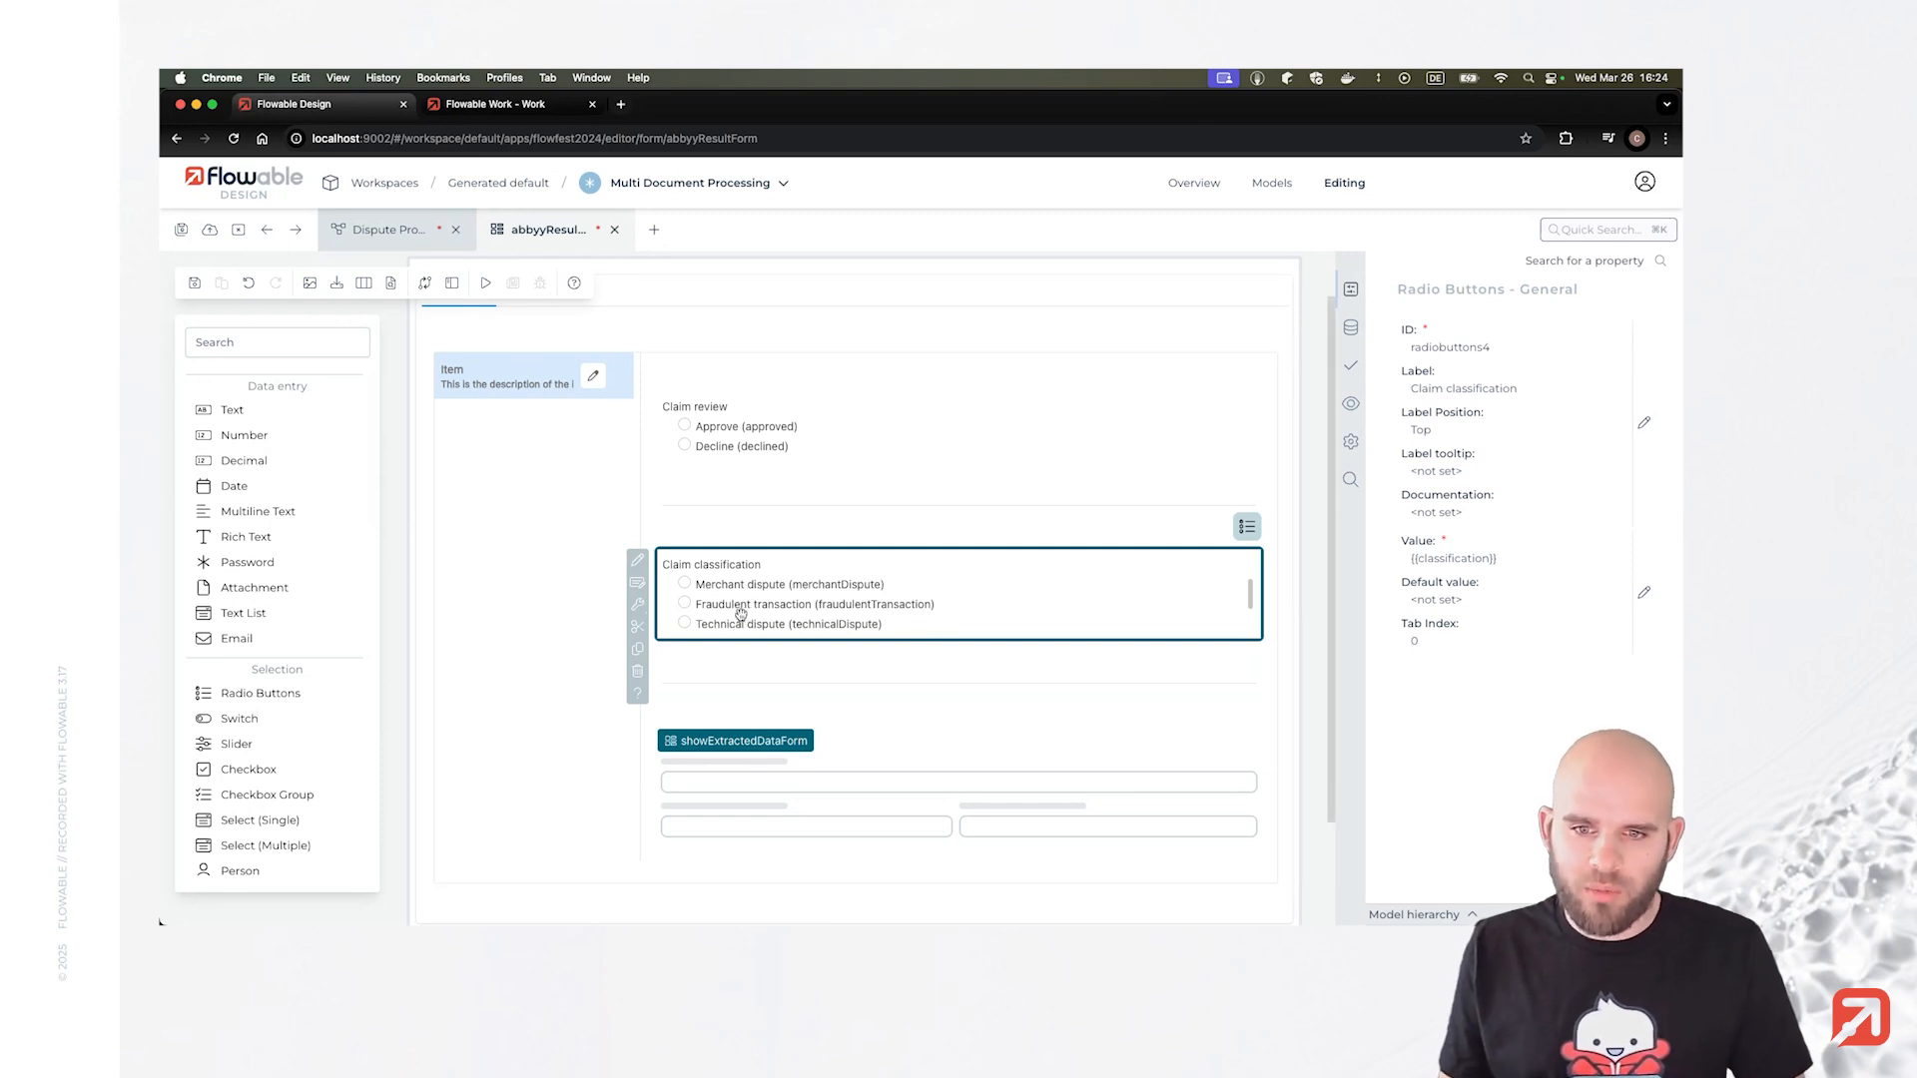
{"action": "scroll", "coordinate": [789, 588], "scroll_direction": "down", "scroll_amount": 2}
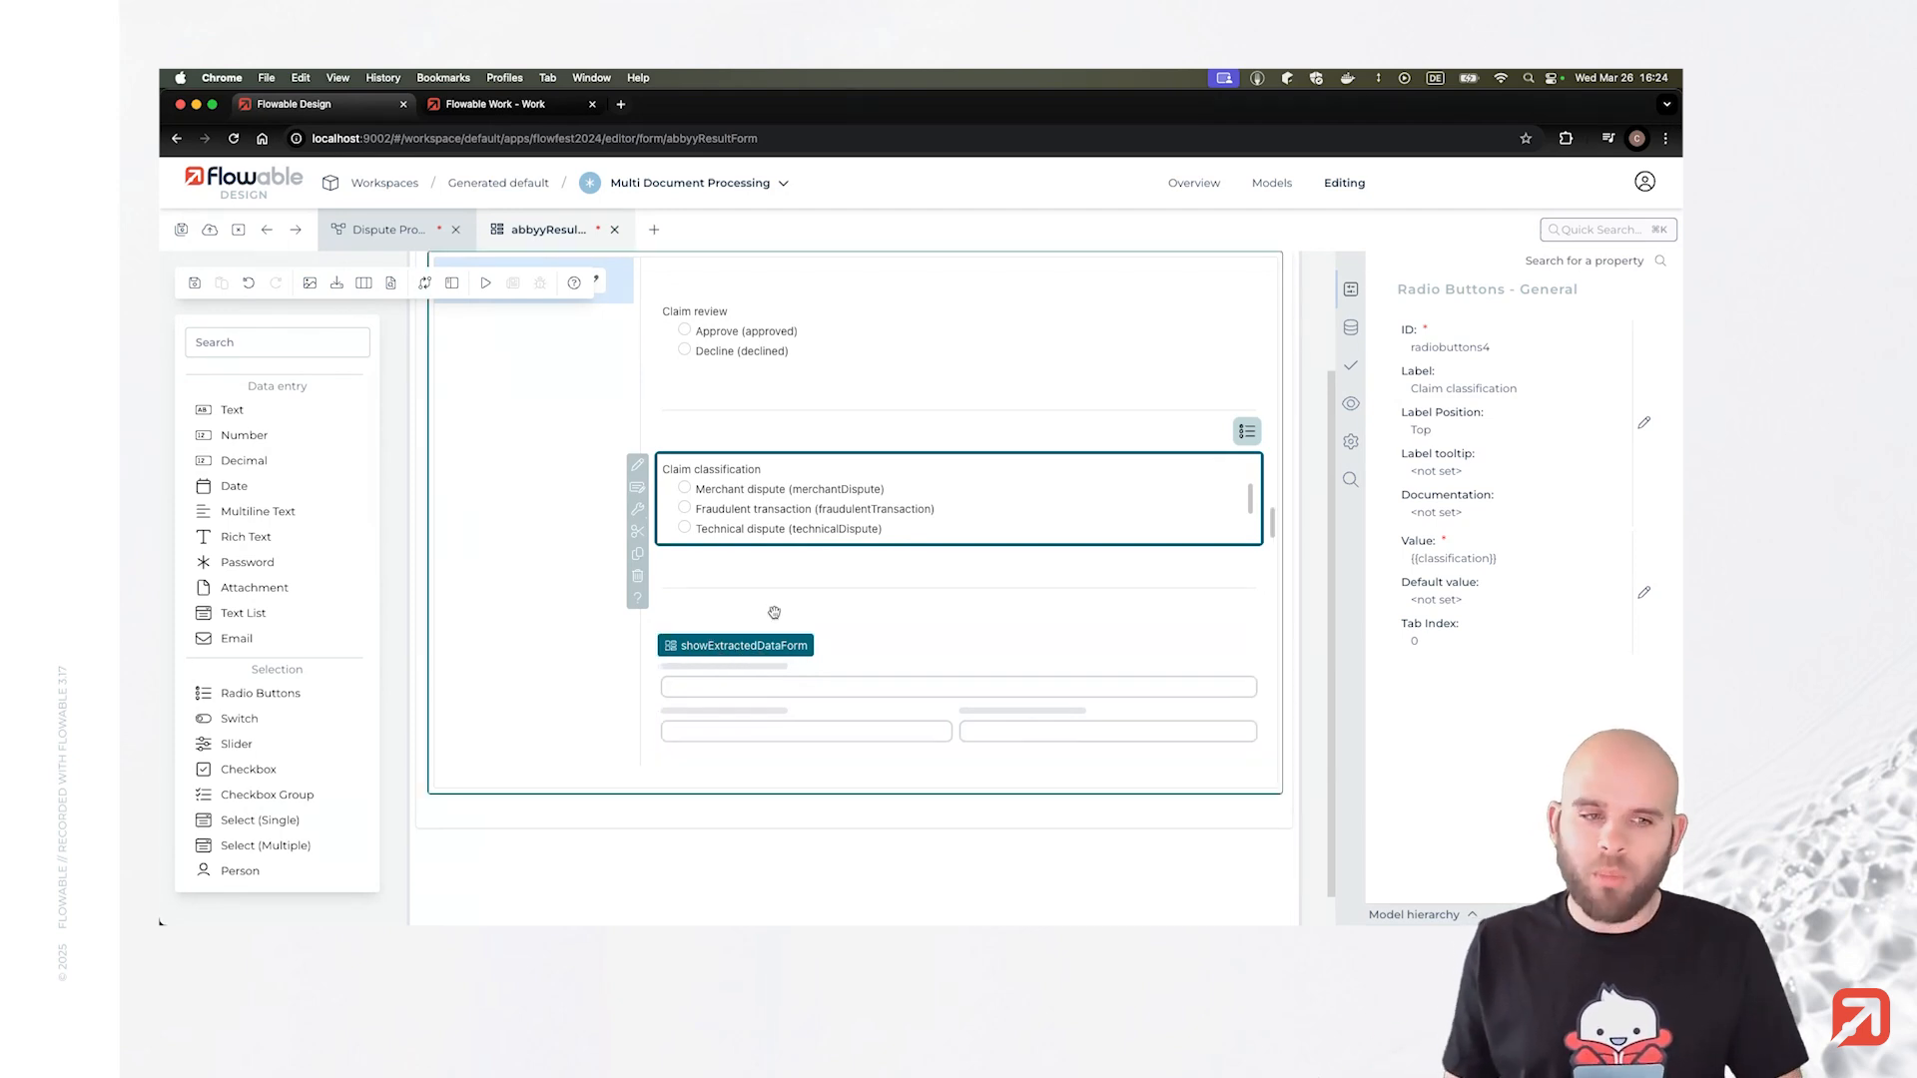
{"action": "scroll", "coordinate": [765, 604], "scroll_direction": "up", "scroll_amount": 3}
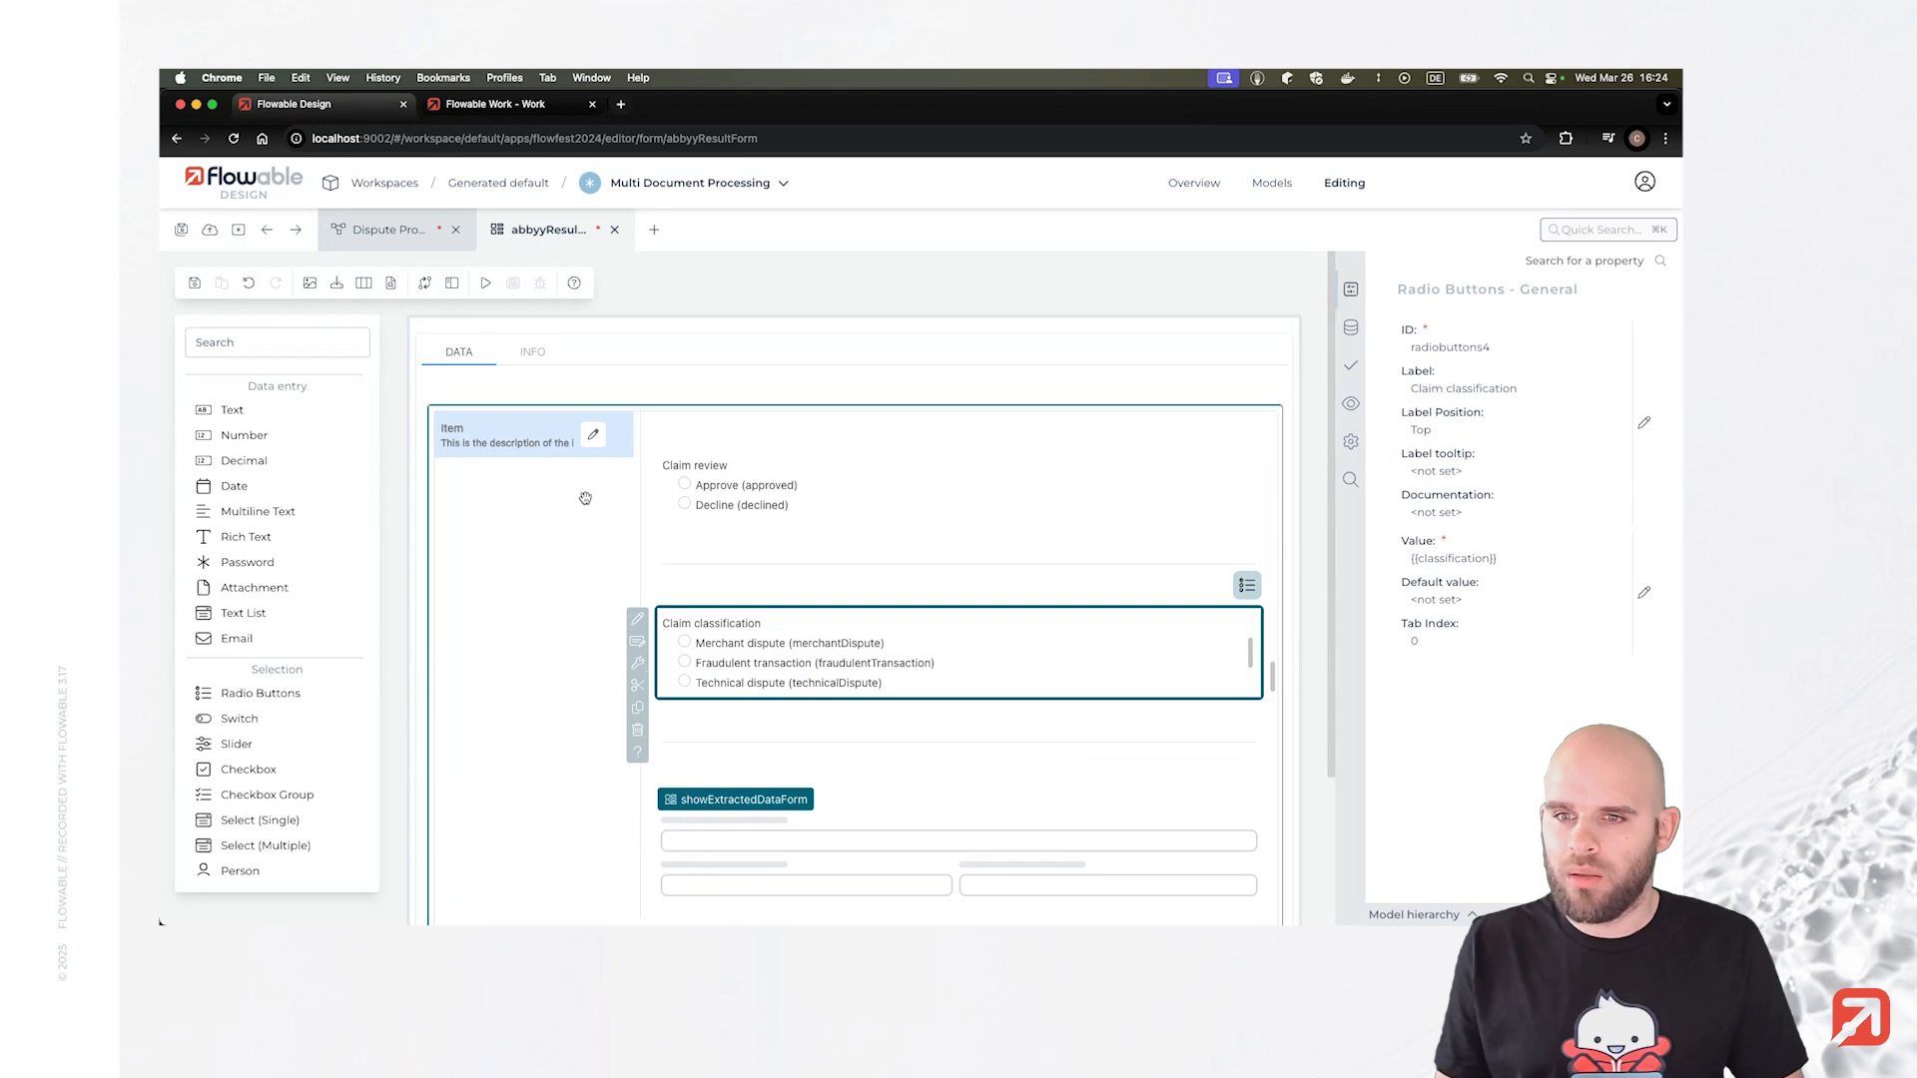
Open the data source settings of the master-detail component and examine its Items expression.
{"action": "left_click", "coordinate": [546, 455]}
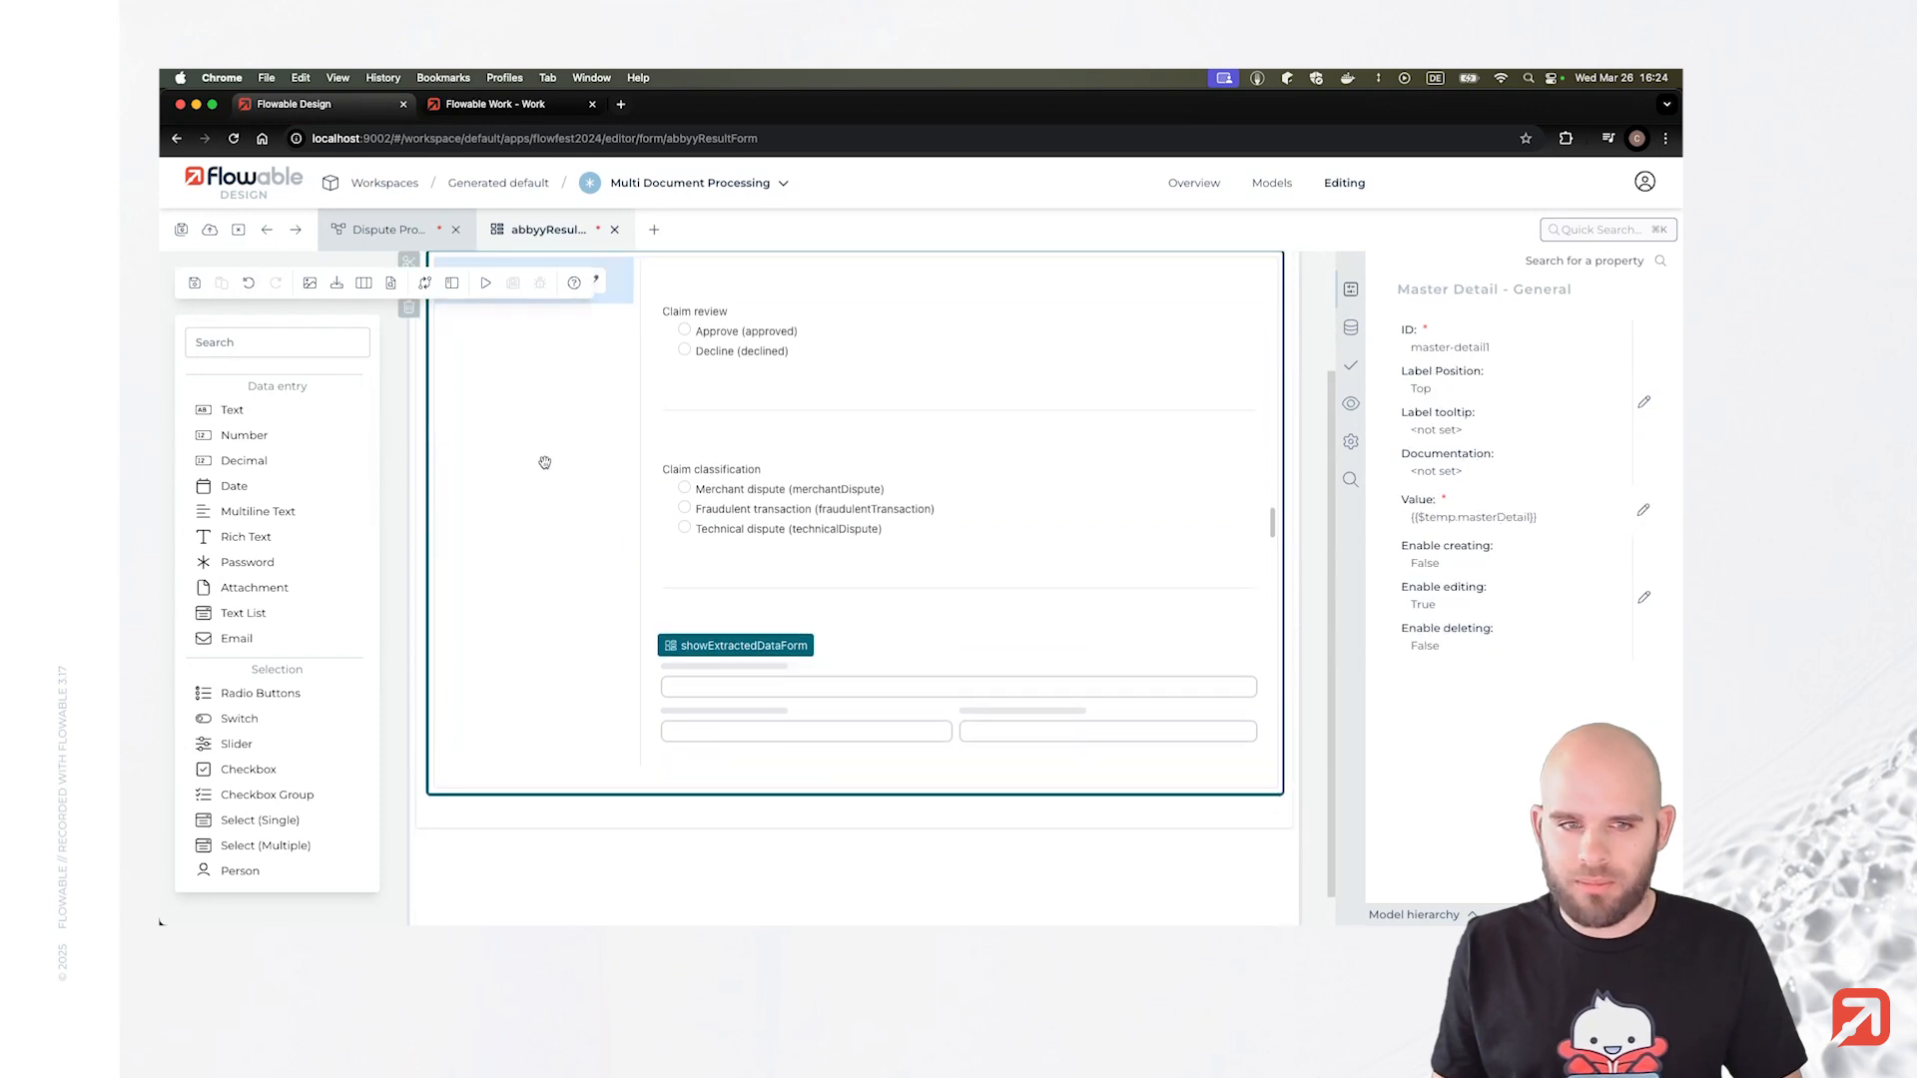
{"action": "left_click", "coordinate": [1351, 331]}
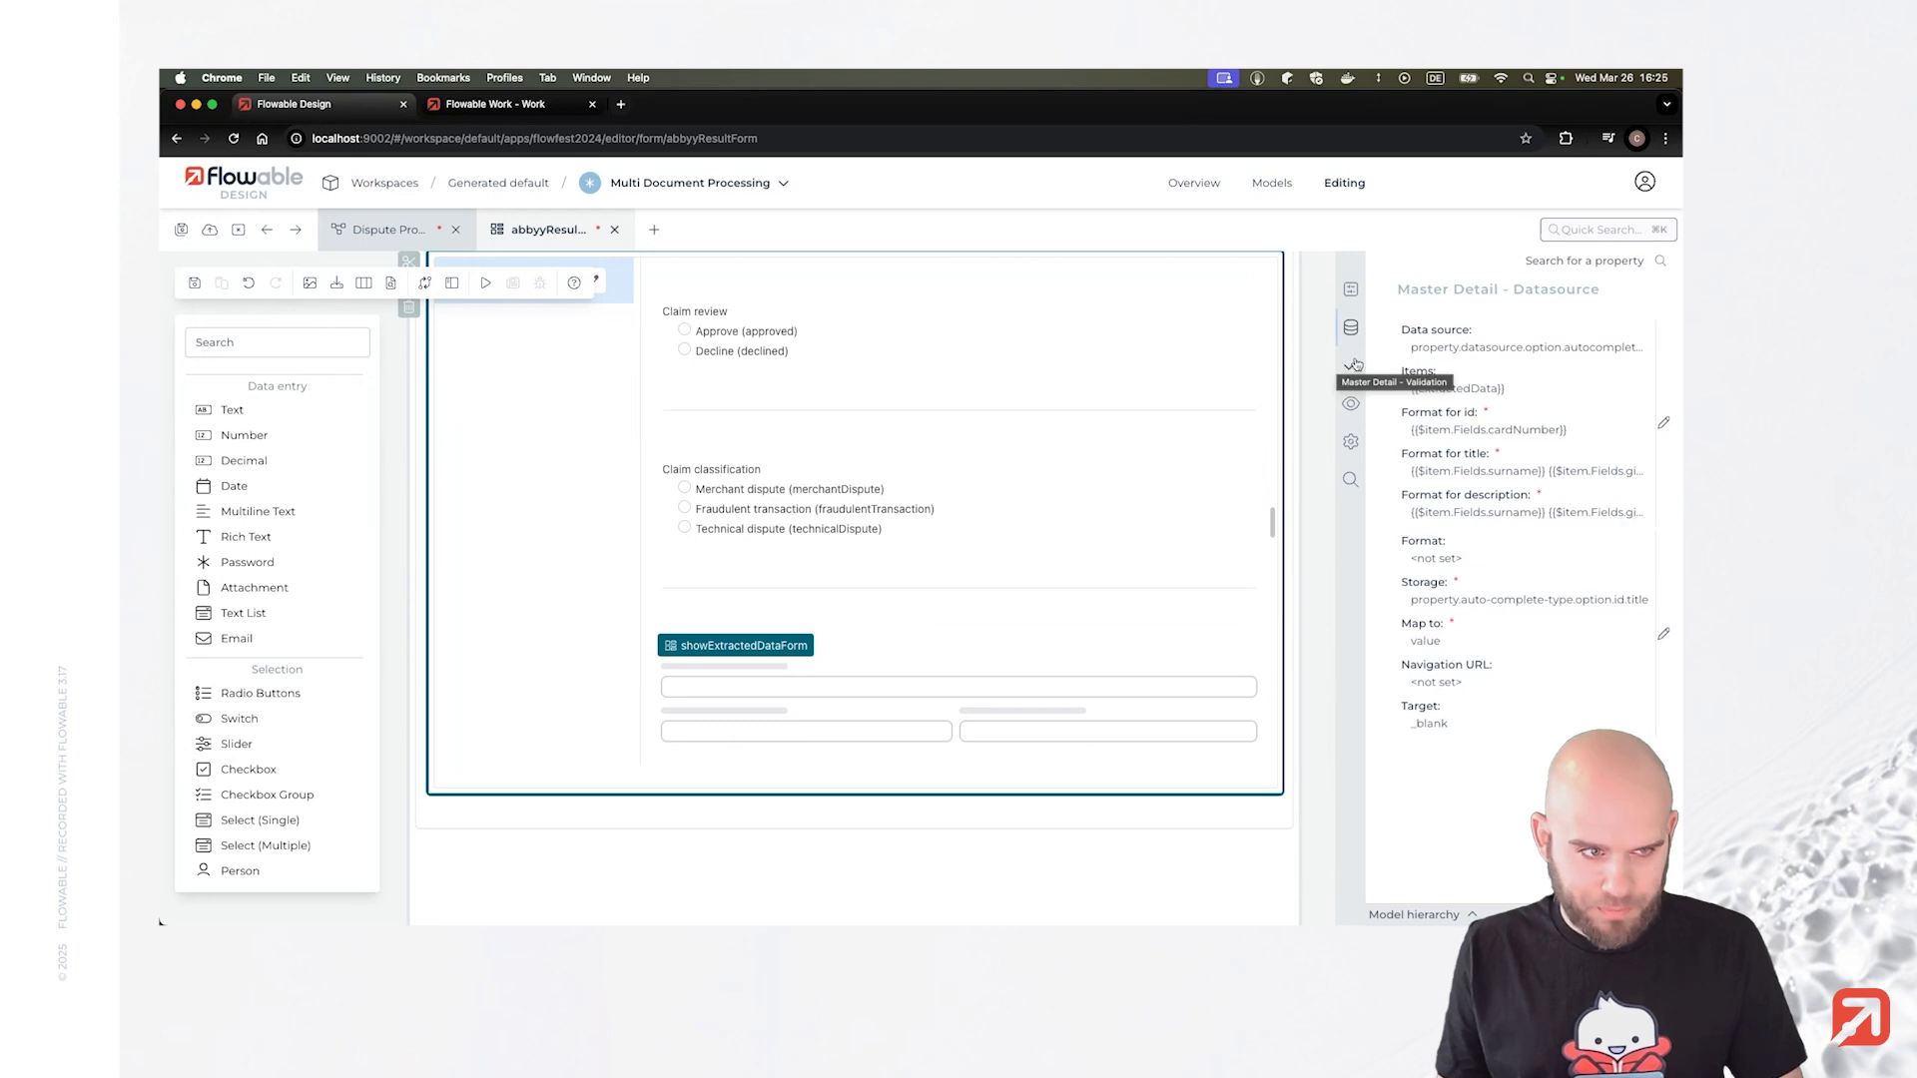
{"action": "left_click", "coordinate": [1428, 389]}
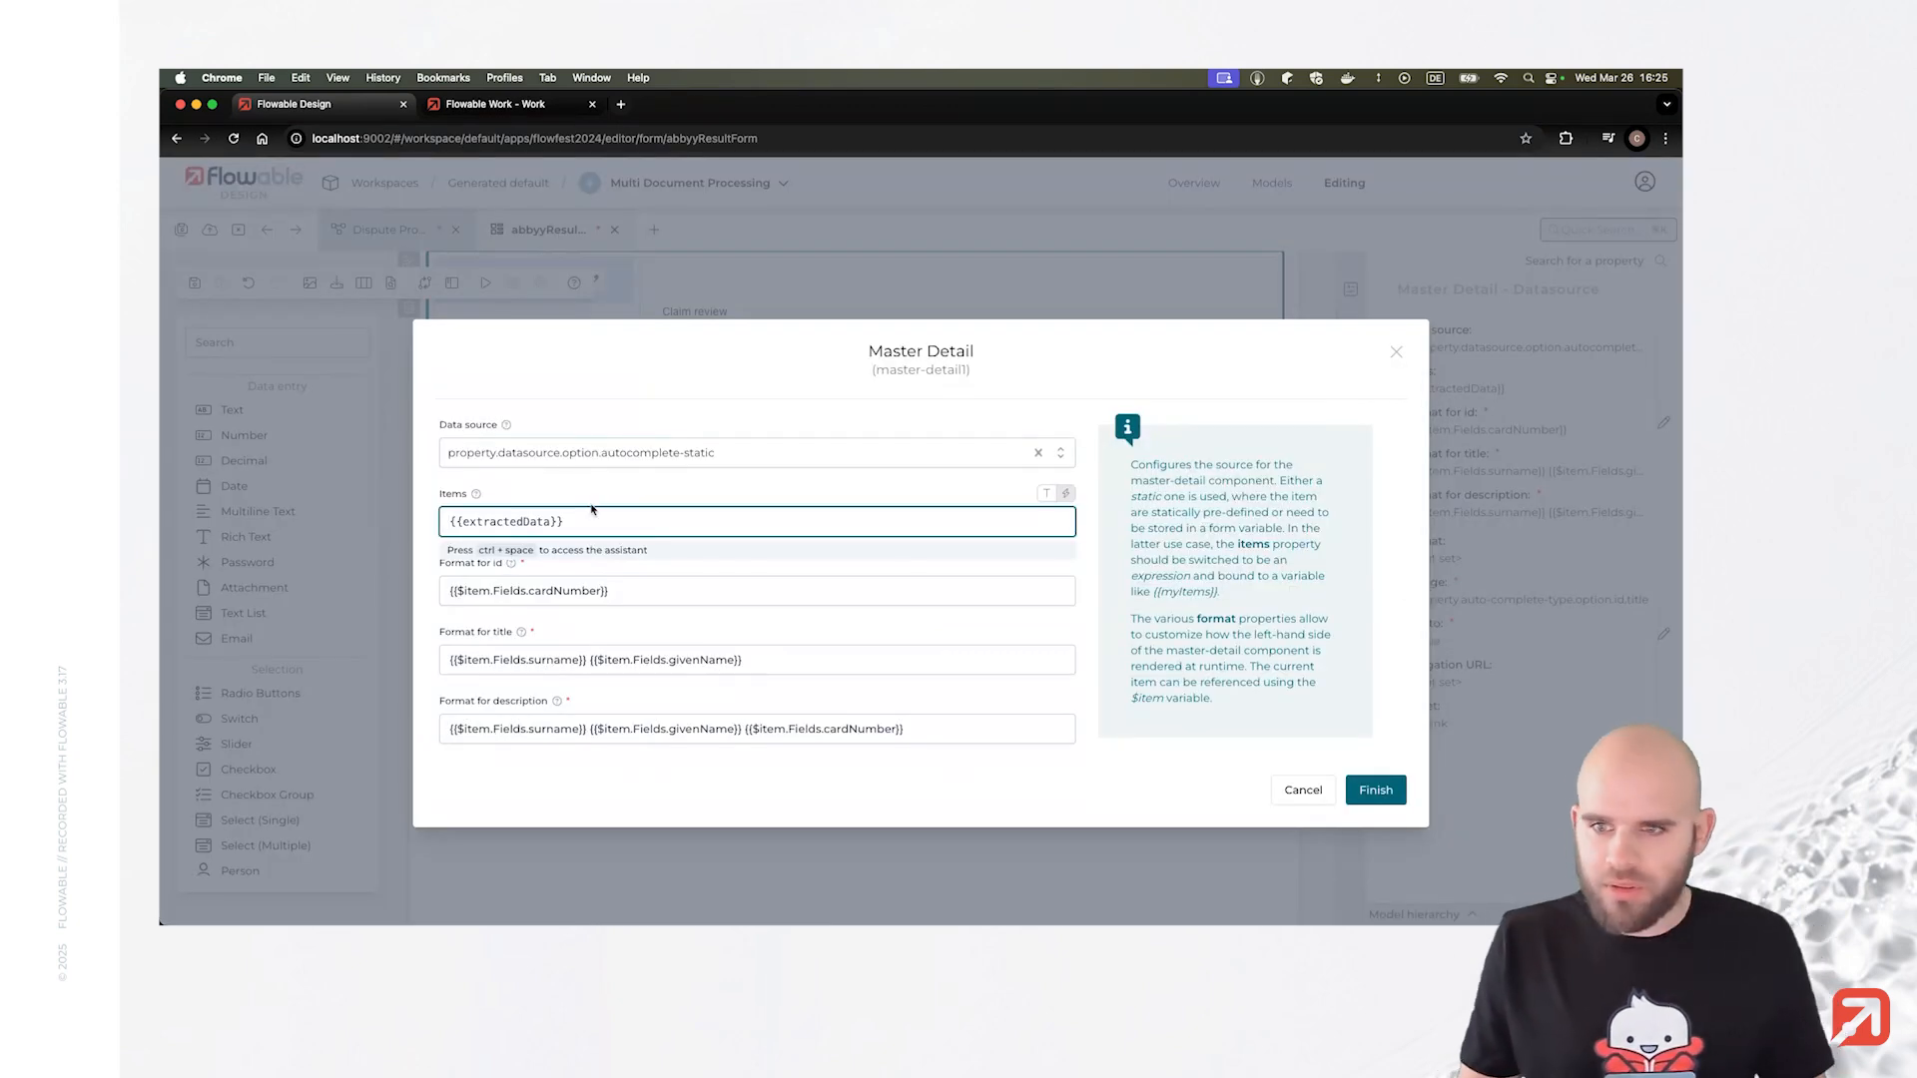
{"action": "key", "text": "super+a"}
{"action": "left_click", "coordinate": [501, 519]}
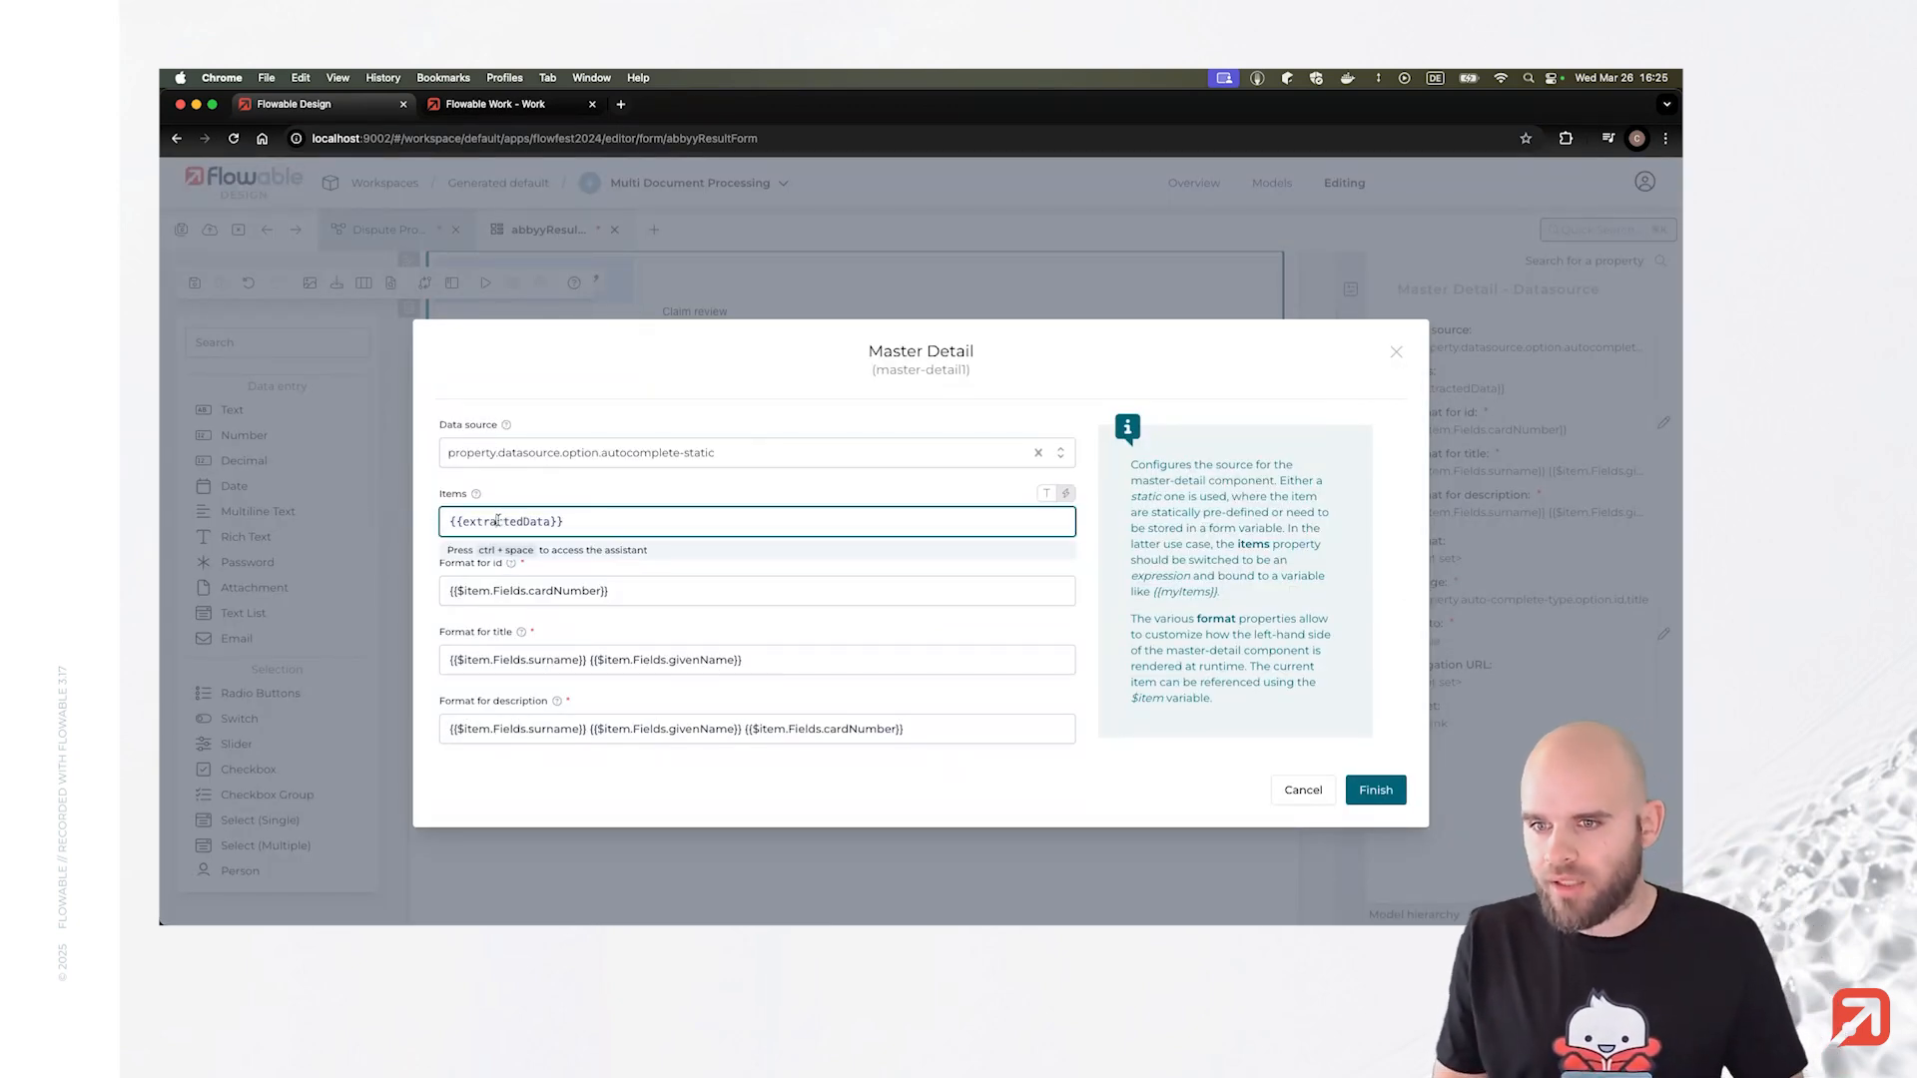
{"action": "left_click_drag", "start_coordinate": [483, 520], "coordinate": [565, 523]}
{"action": "double_click", "coordinate": [495, 519]}
{"action": "left_click", "coordinate": [495, 519]}
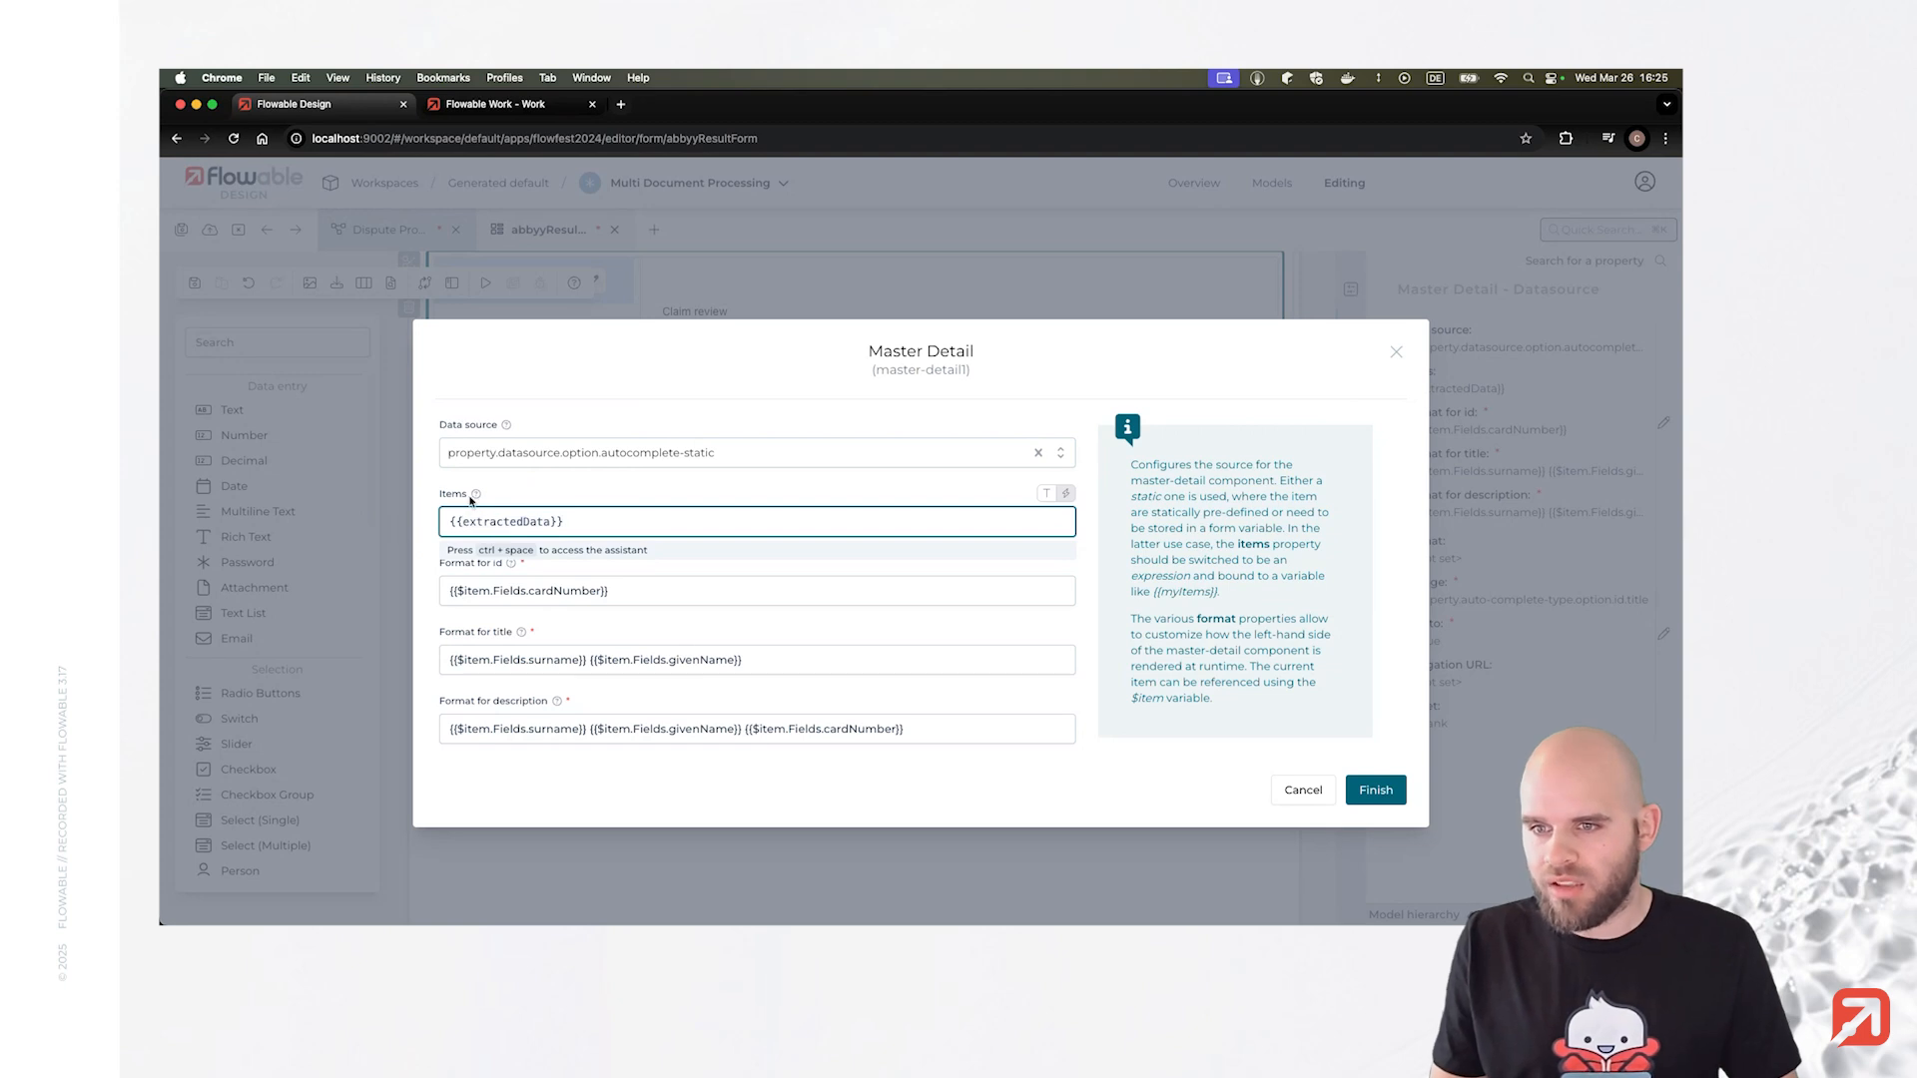
Examine the item and card number parts of the master-detail's Format for id expression.
{"action": "triple_click", "coordinate": [511, 591]}
{"action": "left_click_drag", "start_coordinate": [613, 591], "coordinate": [491, 593]}
{"action": "left_click", "coordinate": [475, 593]}
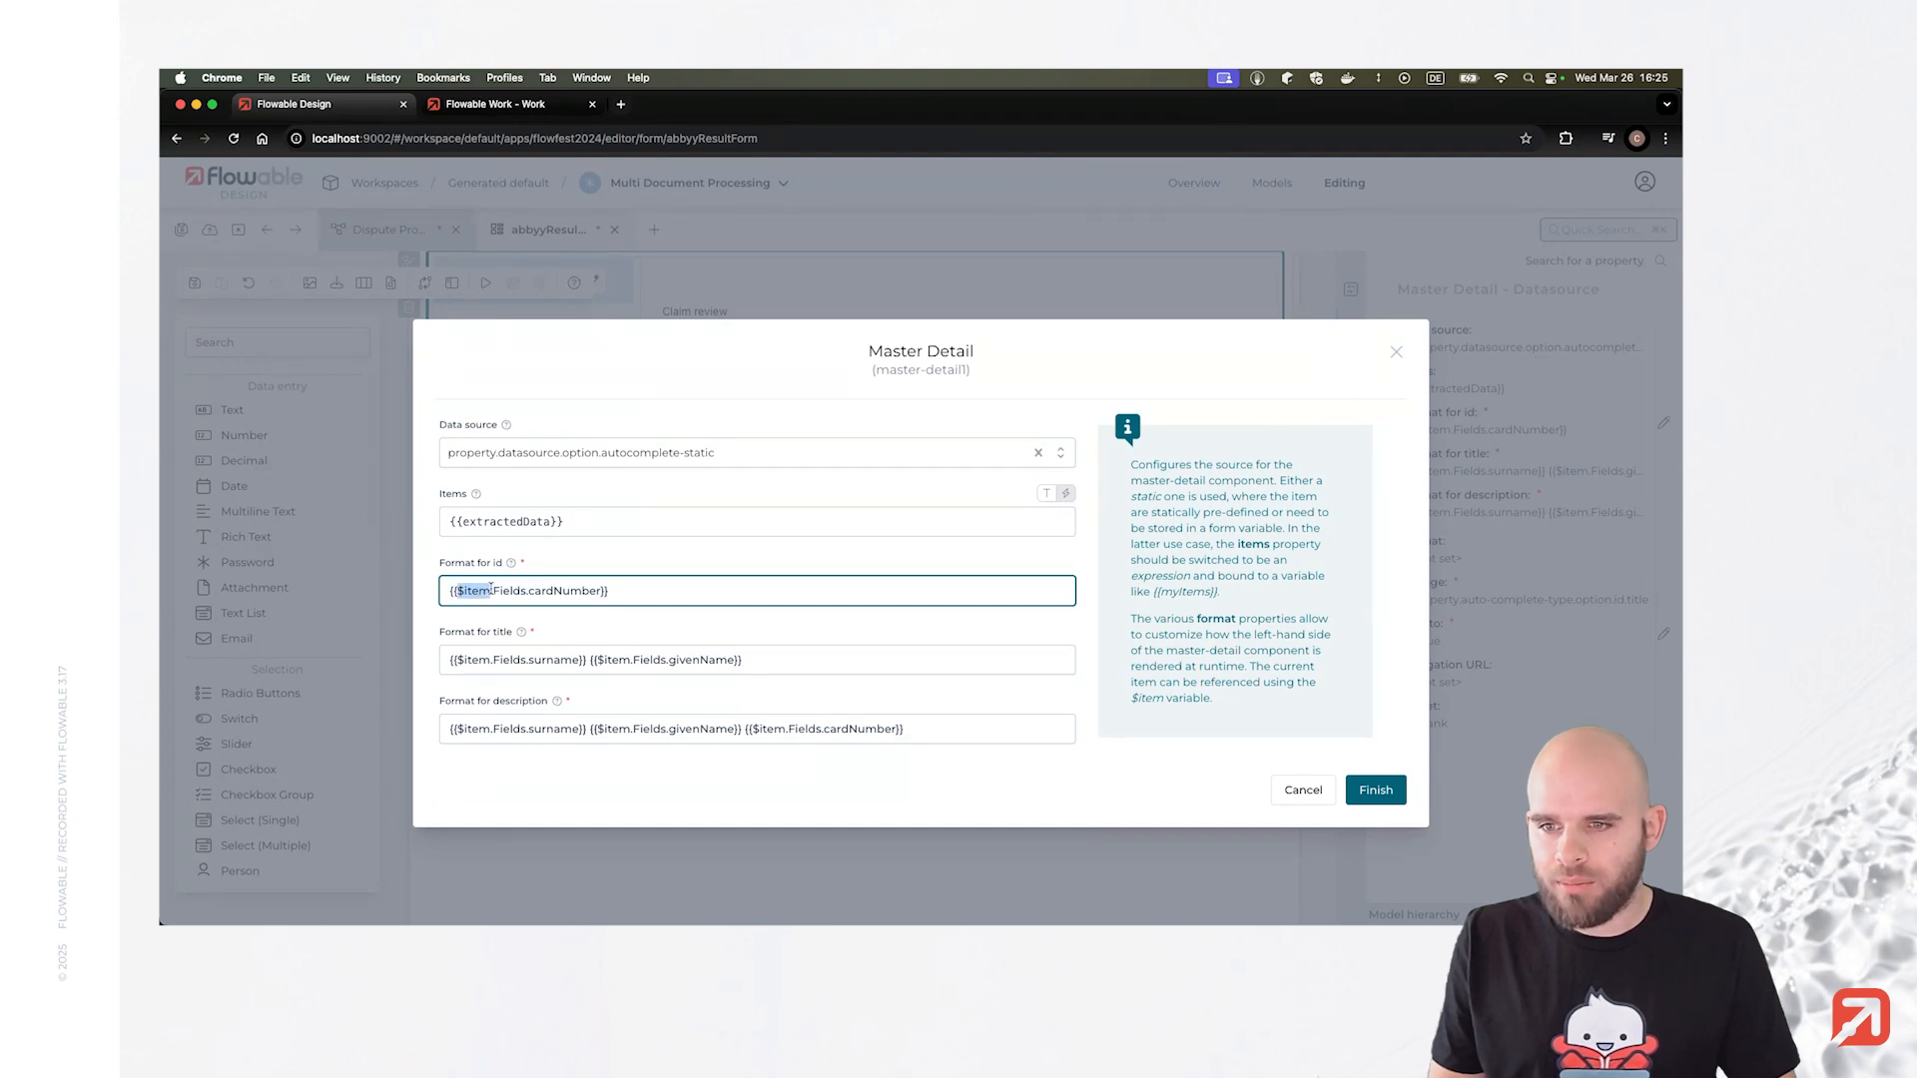
{"action": "left_click", "coordinate": [514, 593]}
{"action": "double_click", "coordinate": [560, 591]}
{"action": "triple_click", "coordinate": [632, 595]}
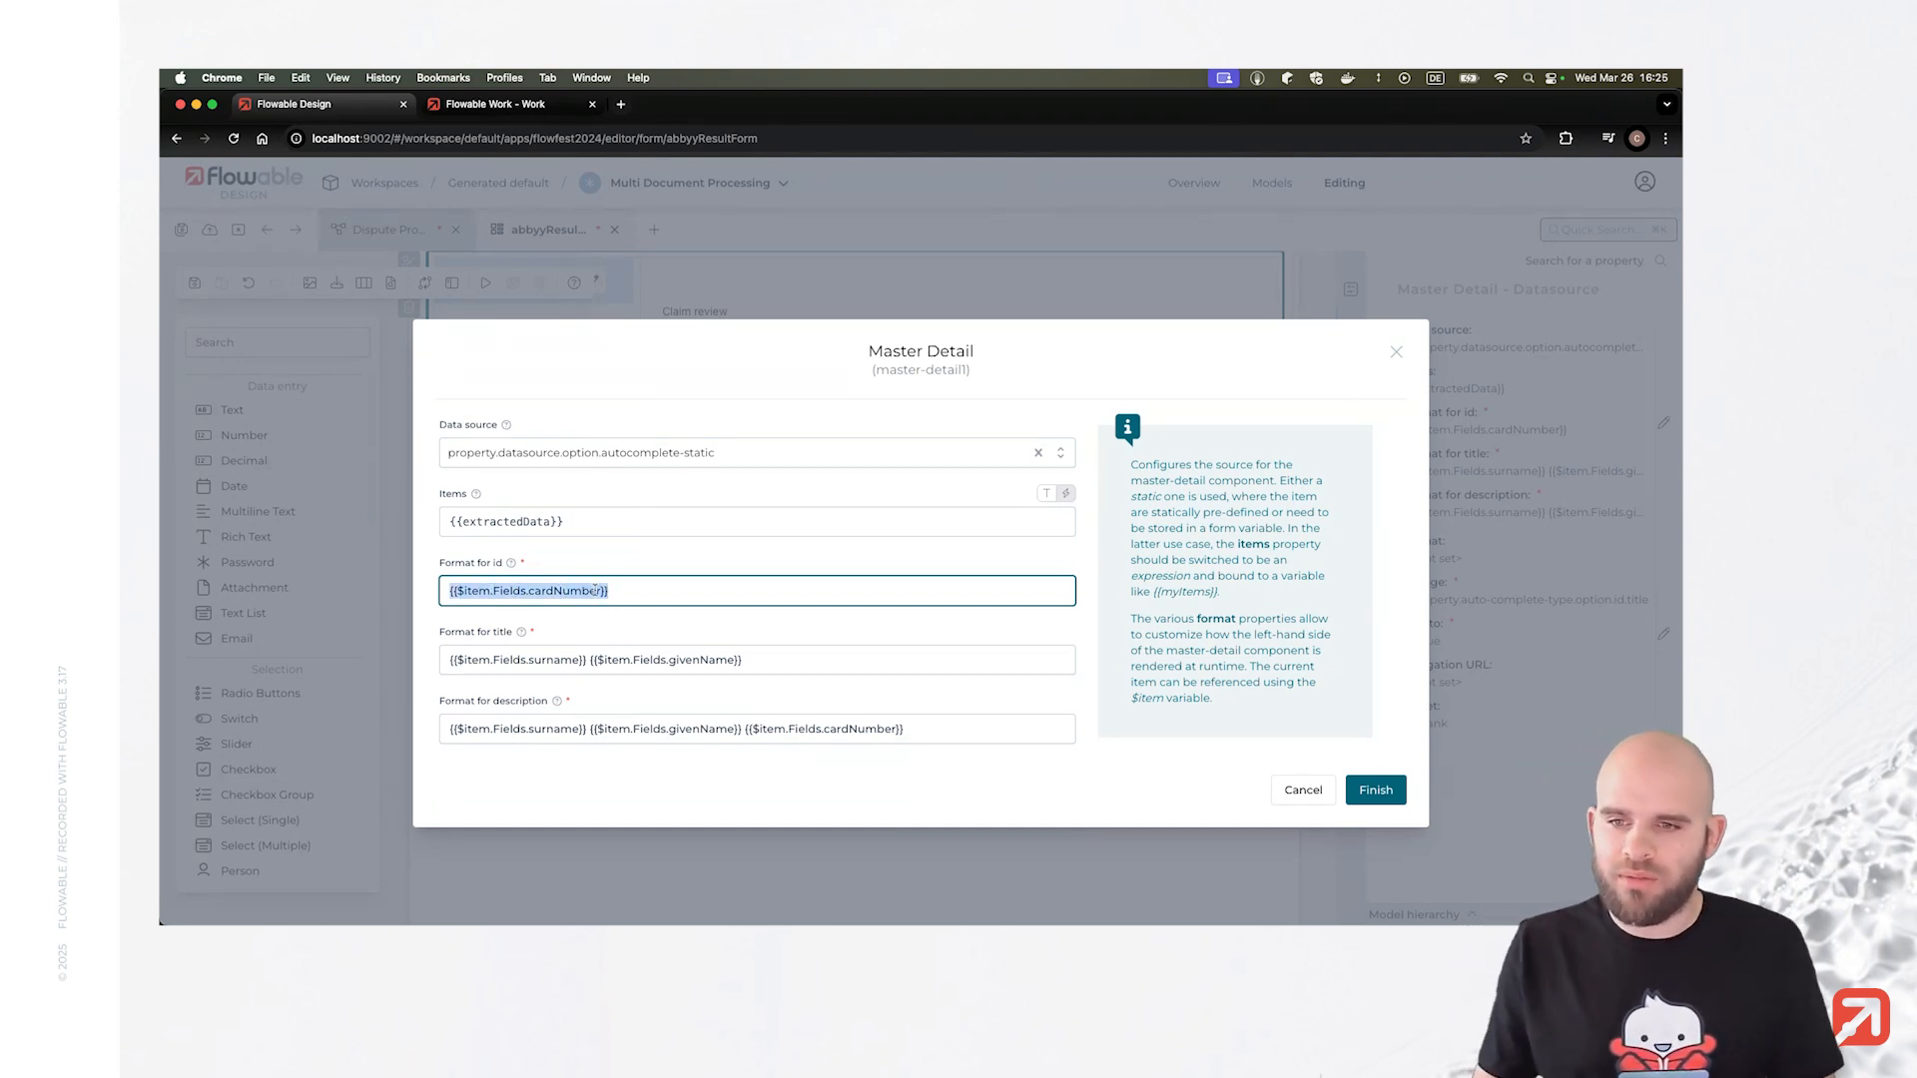
Examine the surname and given name parts of the master-detail's Format for title expression.
{"action": "double_click", "coordinate": [556, 660]}
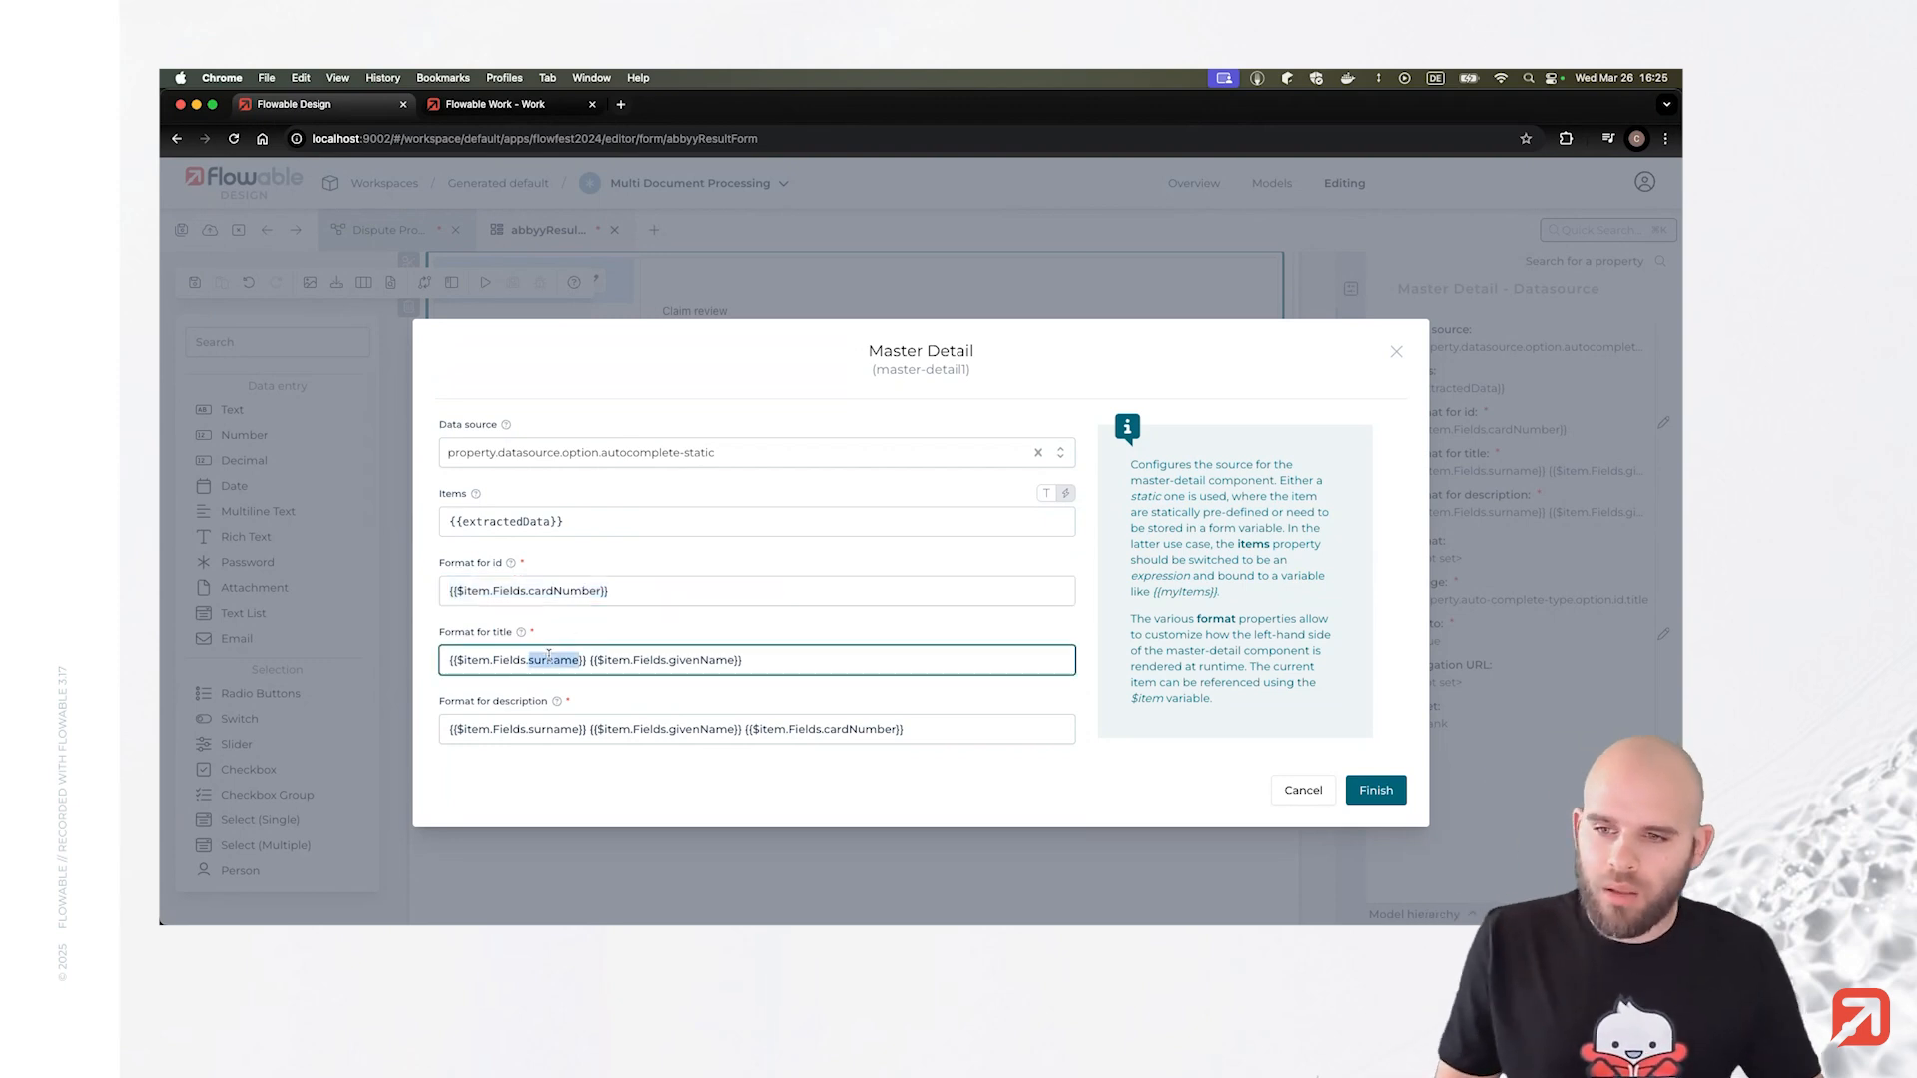
{"action": "triple_click", "coordinate": [555, 659]}
{"action": "left_click", "coordinate": [474, 647]}
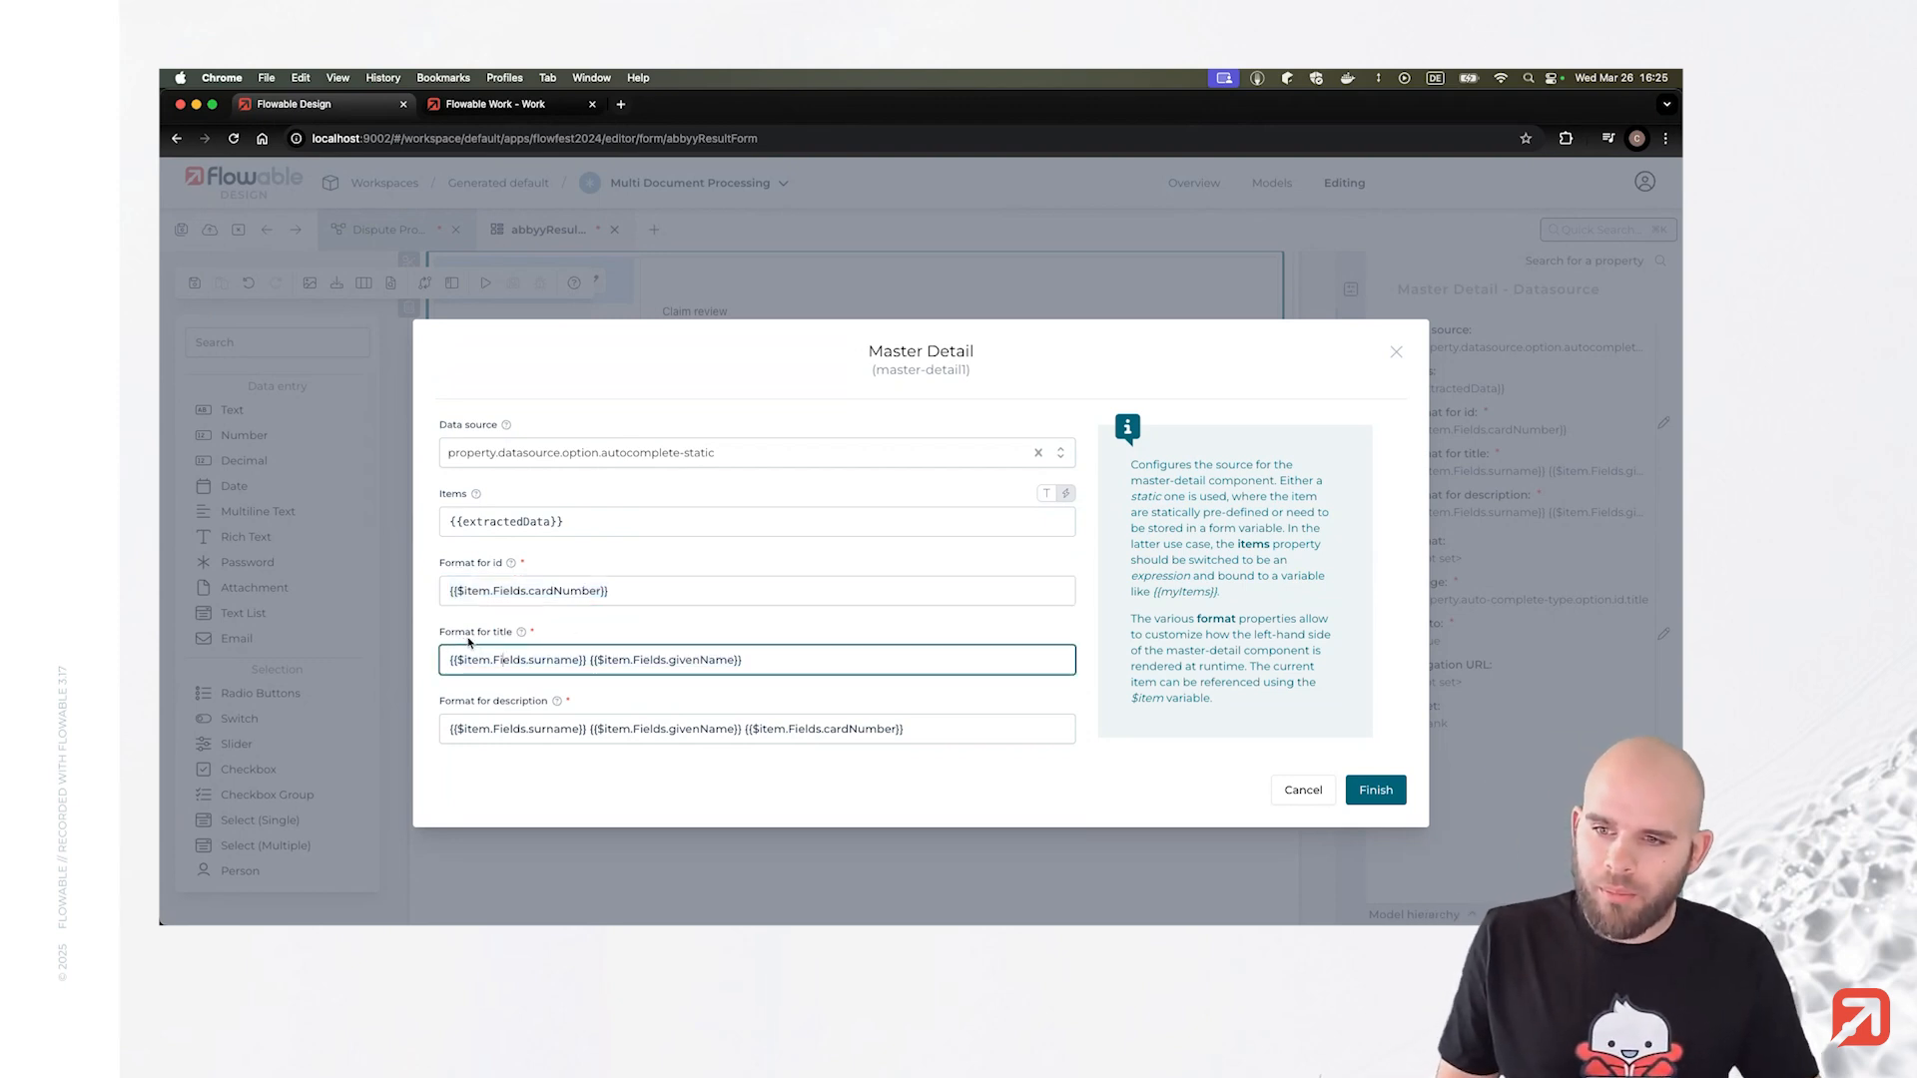
{"action": "left_click_drag", "start_coordinate": [479, 661], "coordinate": [562, 663]}
{"action": "left_click", "coordinate": [570, 664]}
{"action": "double_click", "coordinate": [685, 666]}
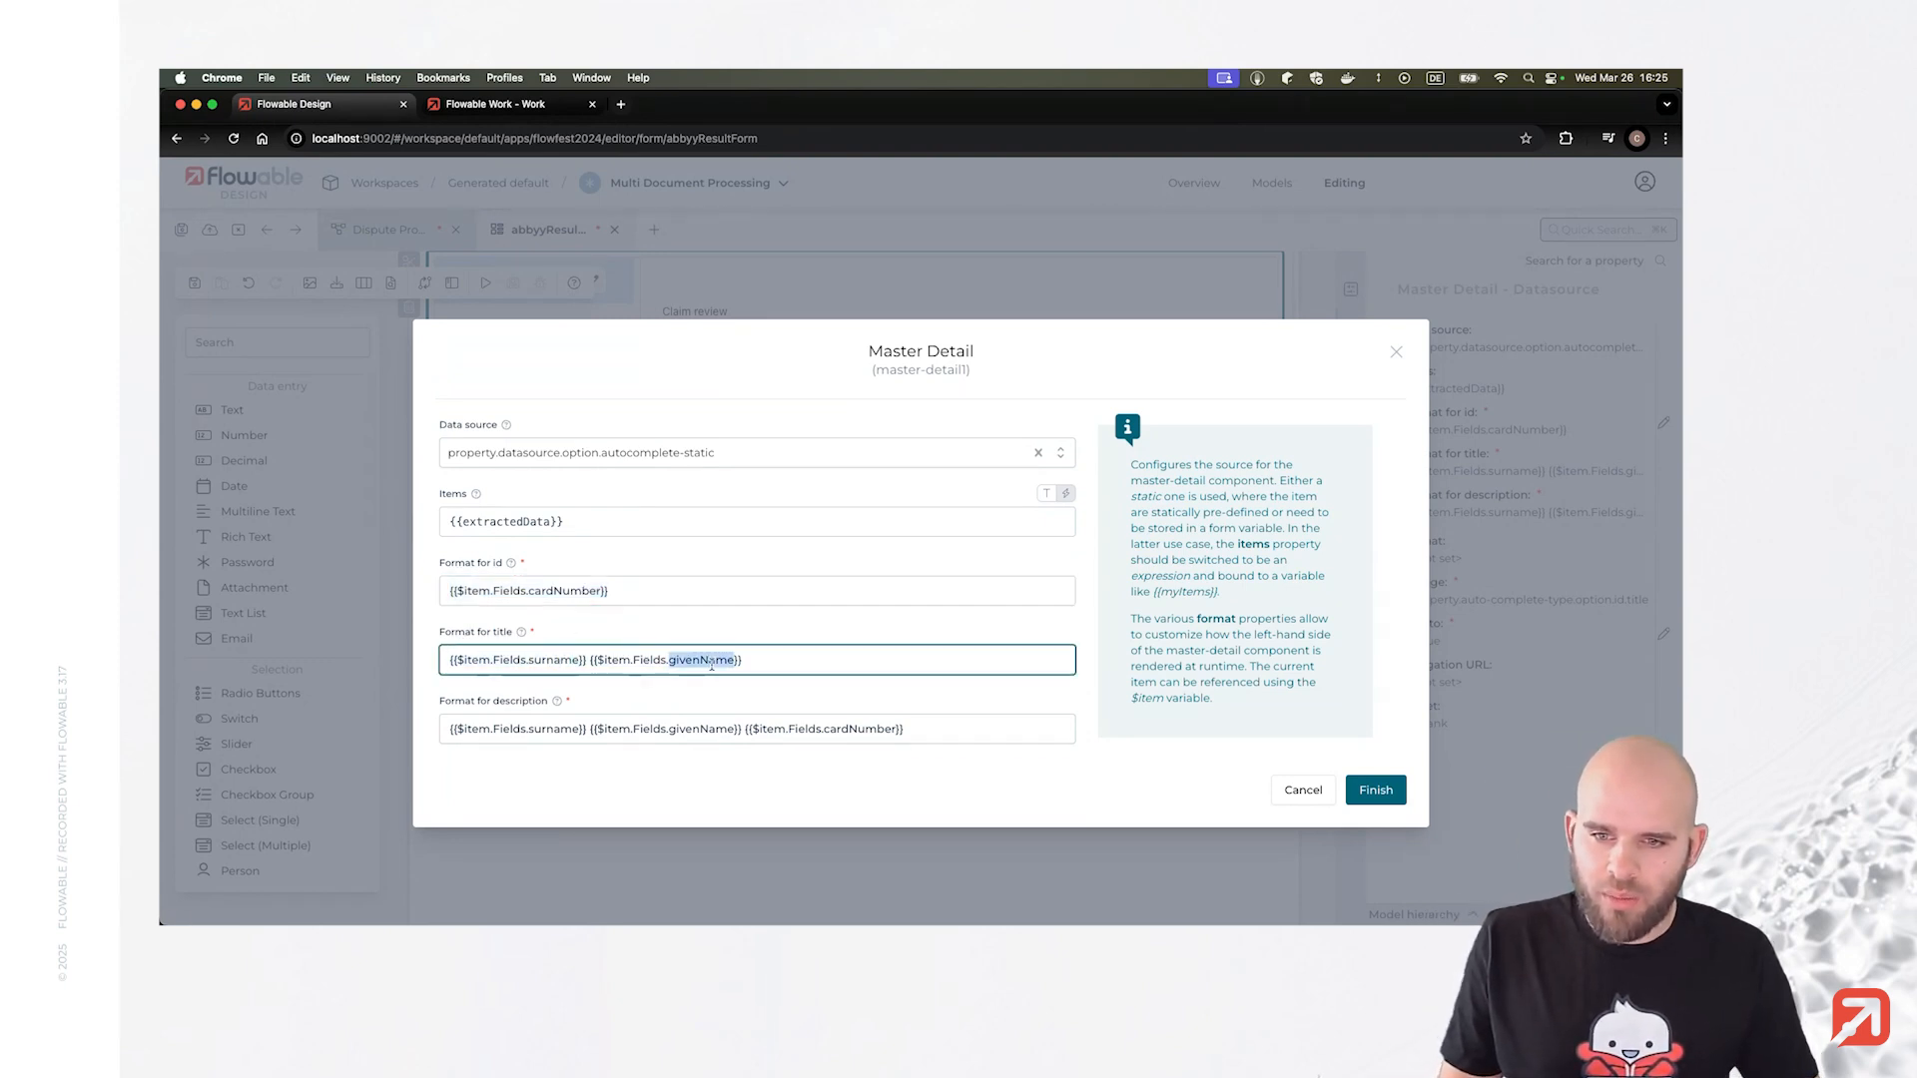
Examine the fields in the Format for description expression and close the master-detail's data source dialog.
{"action": "left_click", "coordinate": [505, 732]}
{"action": "double_click", "coordinate": [507, 731]}
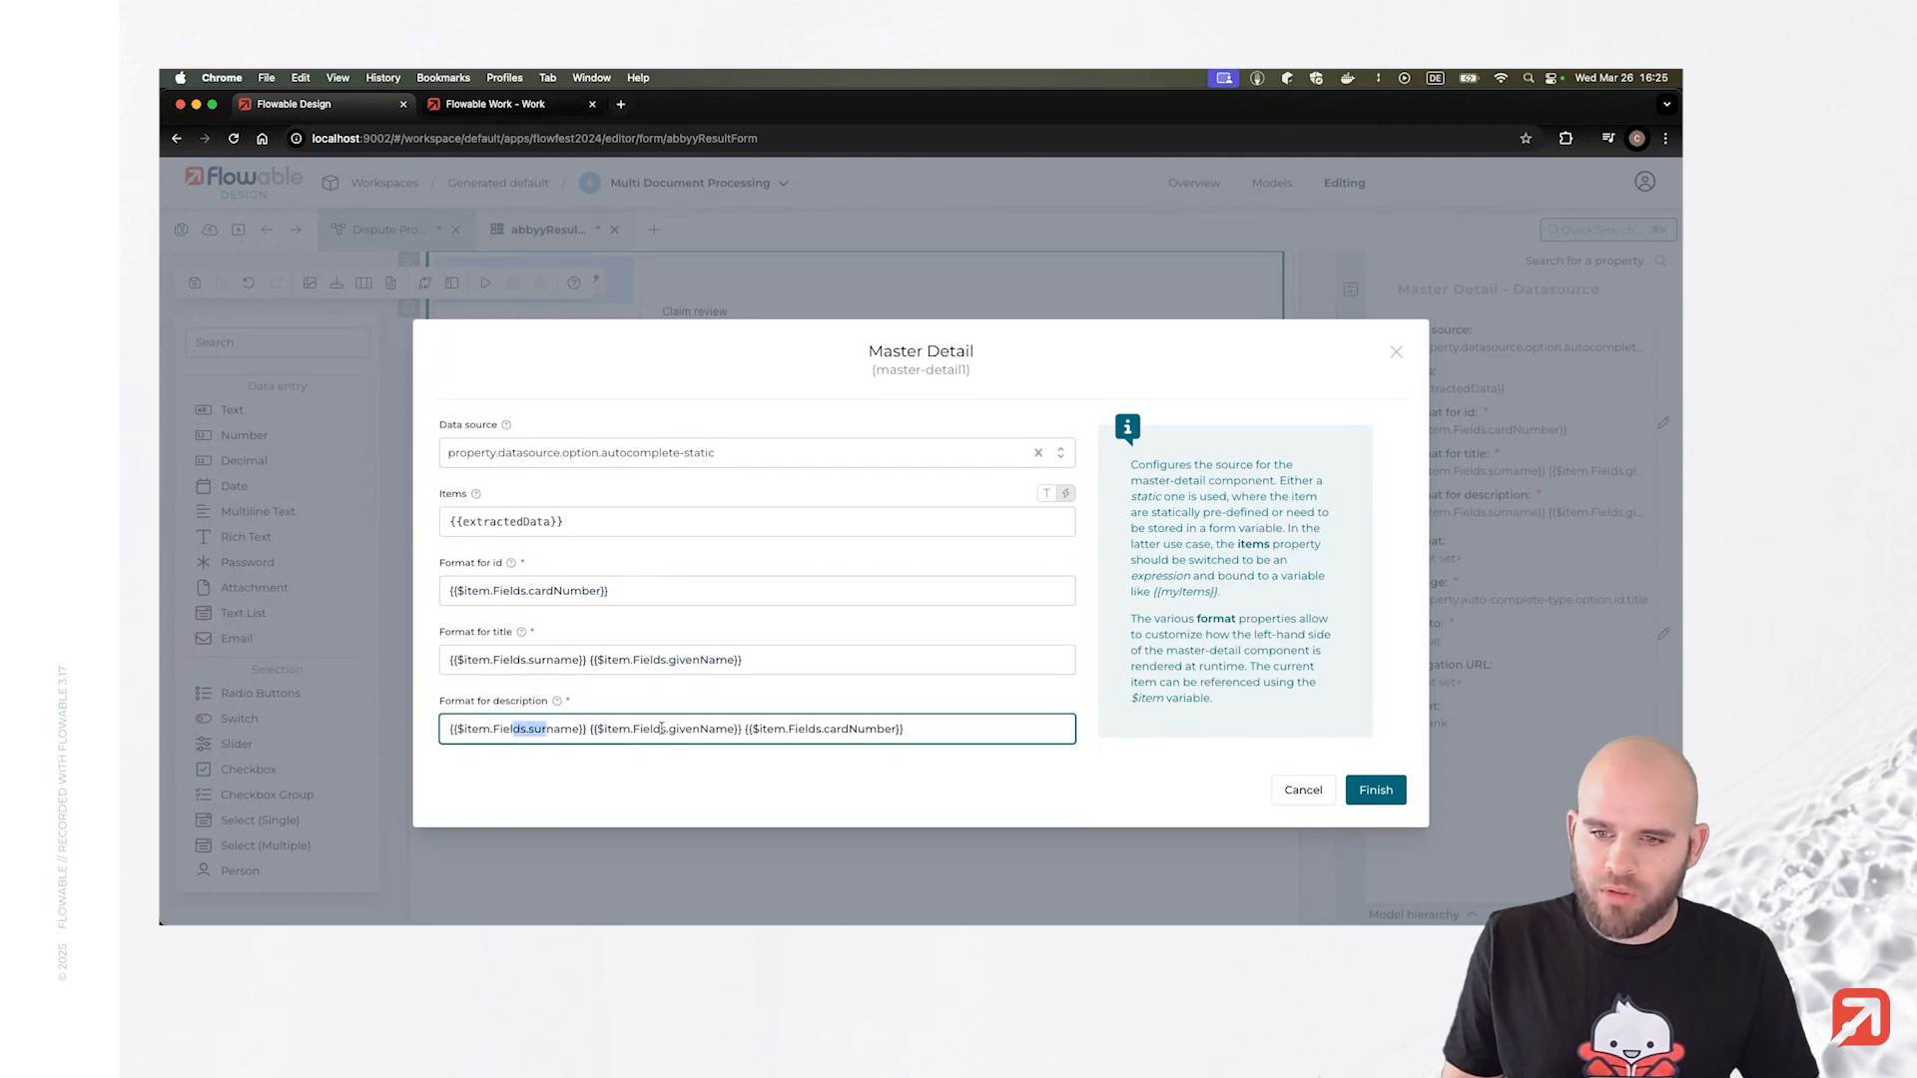
{"action": "double_click", "coordinate": [697, 729]}
{"action": "double_click", "coordinate": [864, 730]}
{"action": "left_click", "coordinate": [901, 730]}
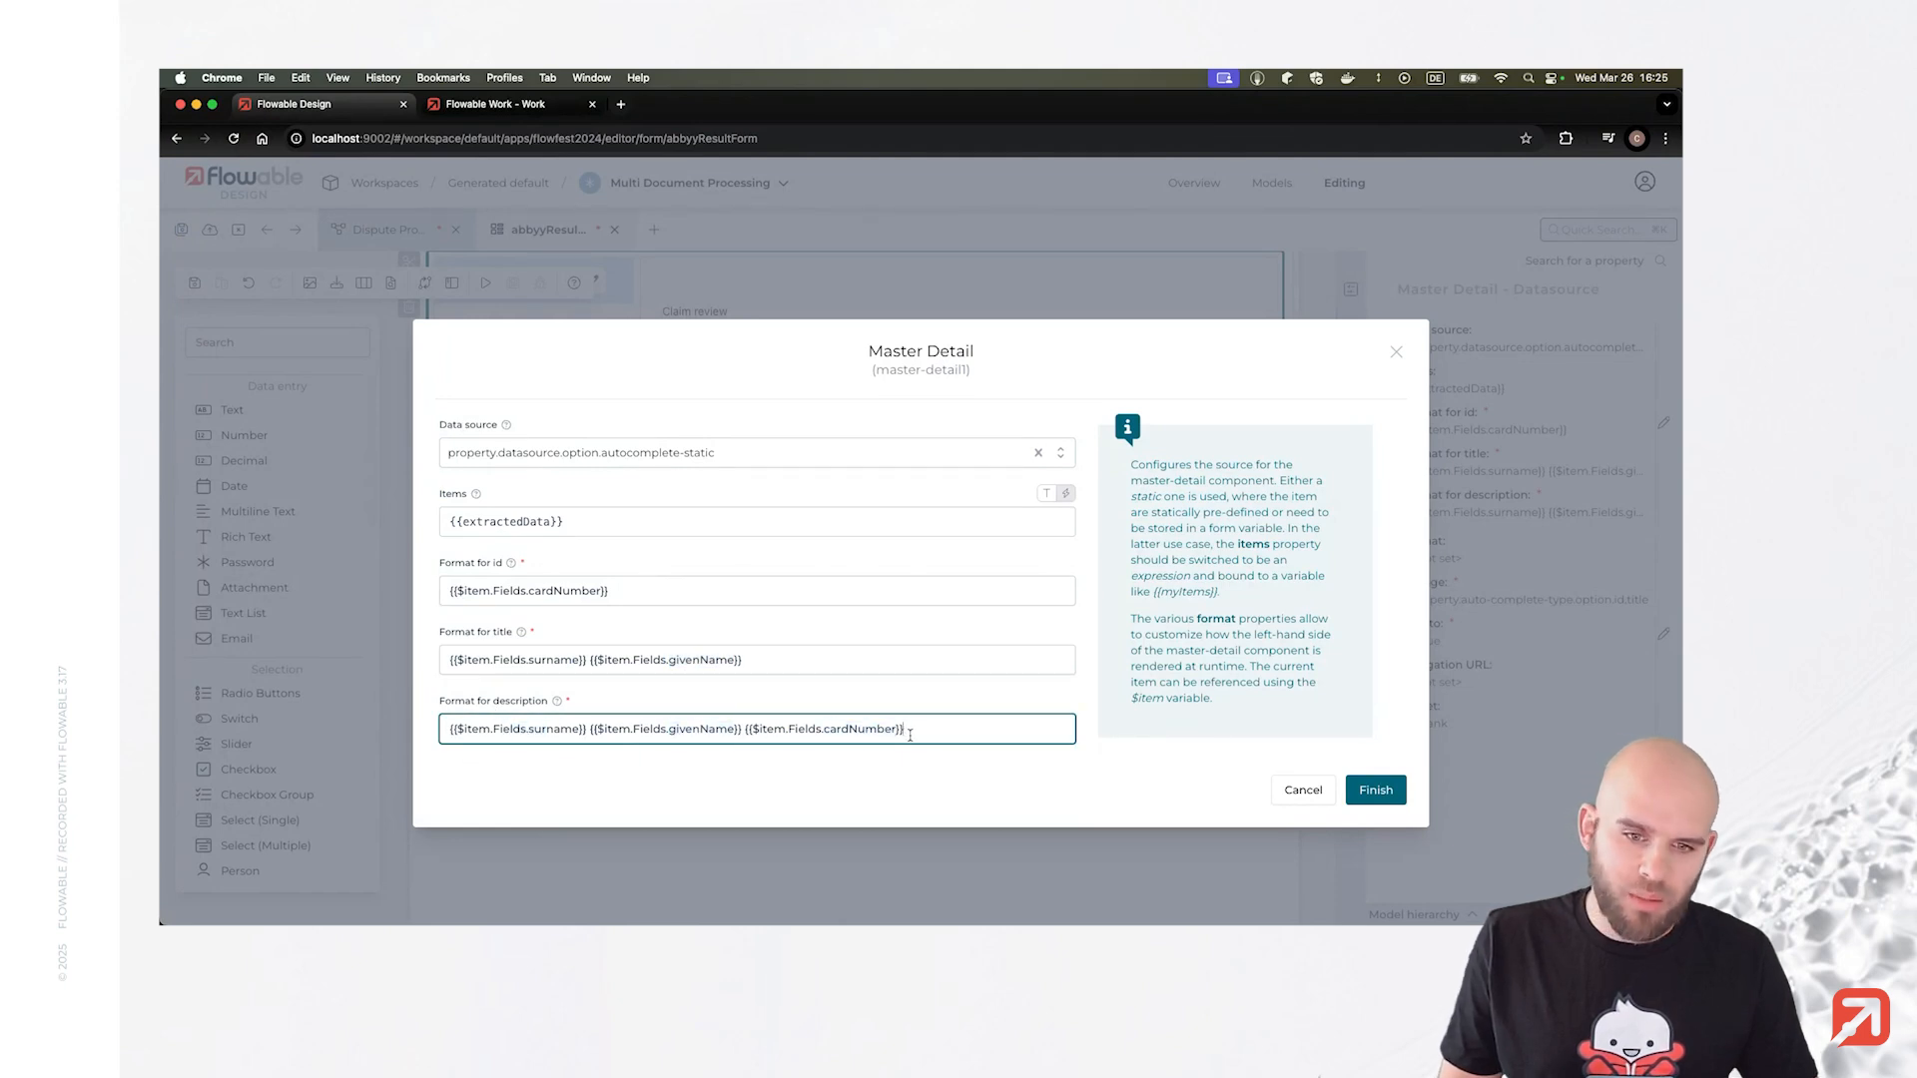
{"action": "left_click", "coordinate": [1375, 789]}
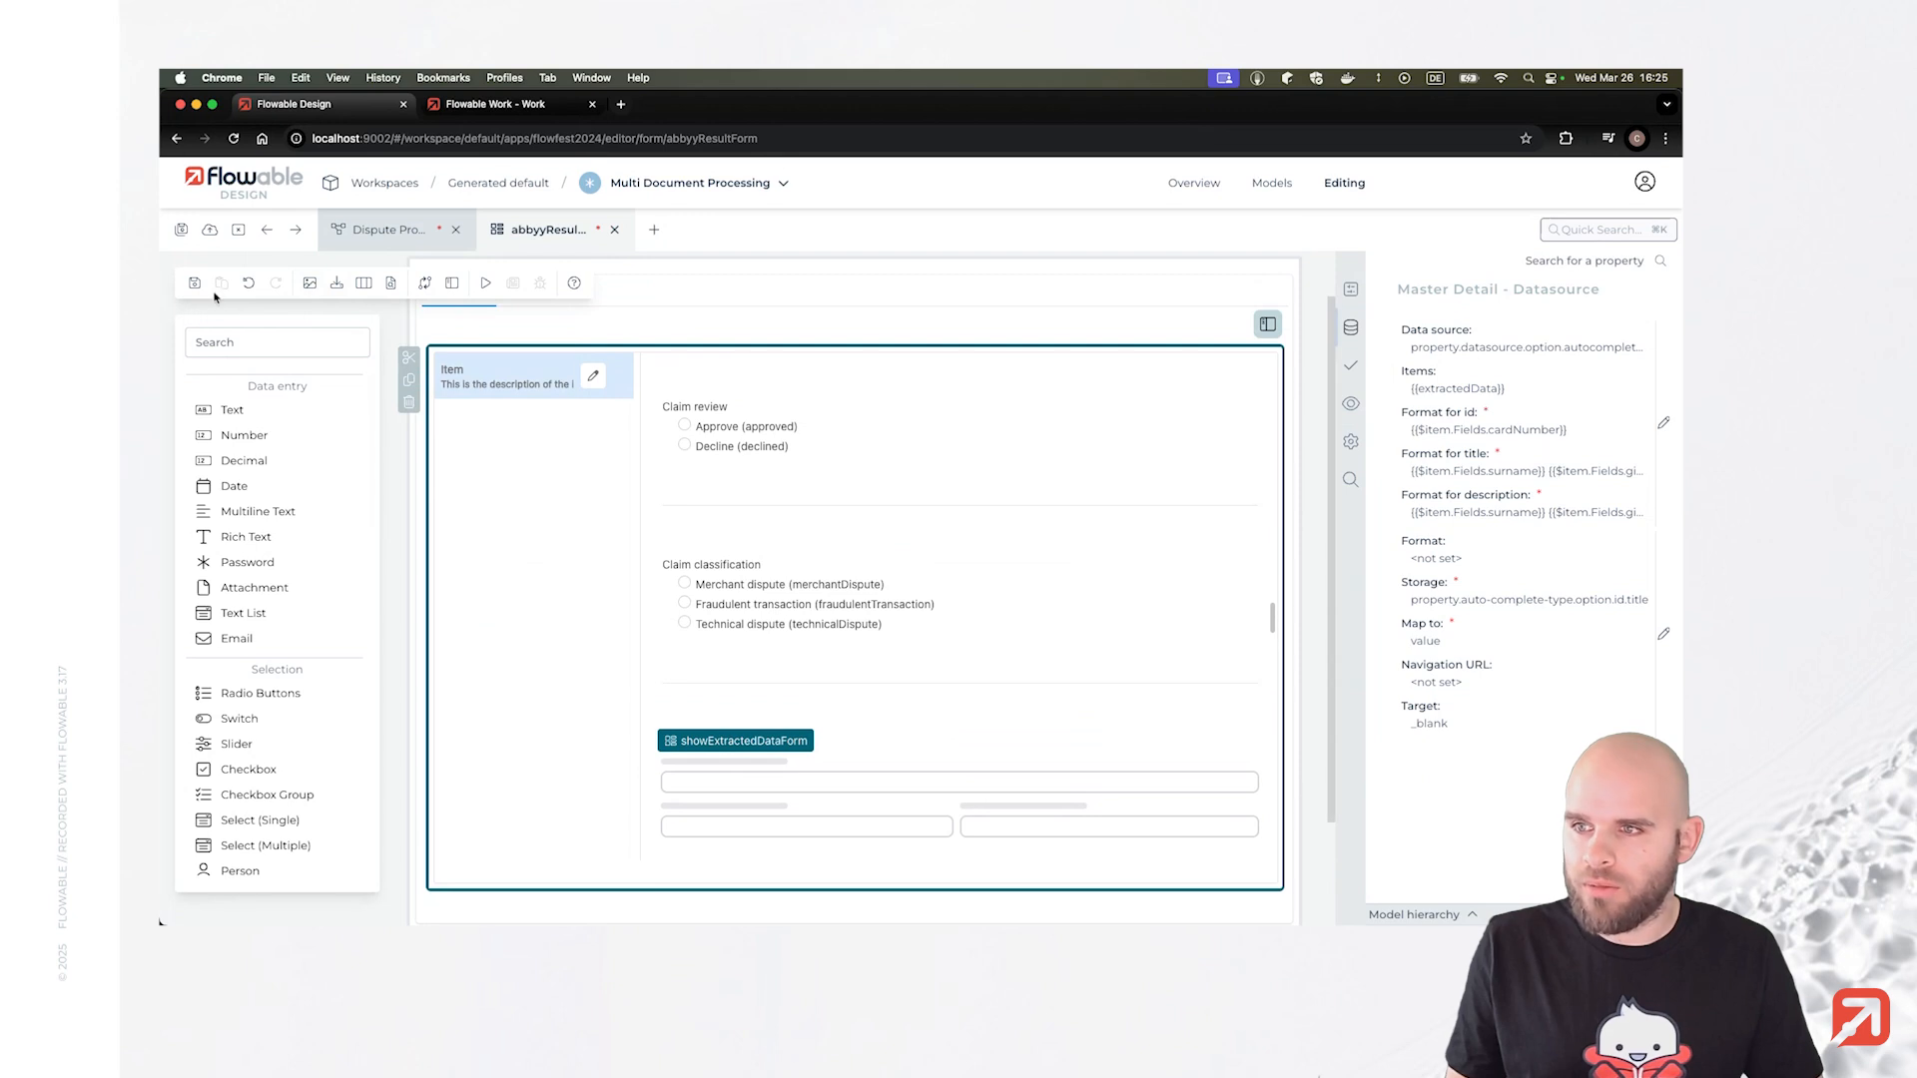
Save abbyyResultForm and return to the Dispute Process diagram to check the Review Claim task's form reference.
{"action": "left_click", "coordinate": [195, 283]}
{"action": "left_click", "coordinate": [395, 232]}
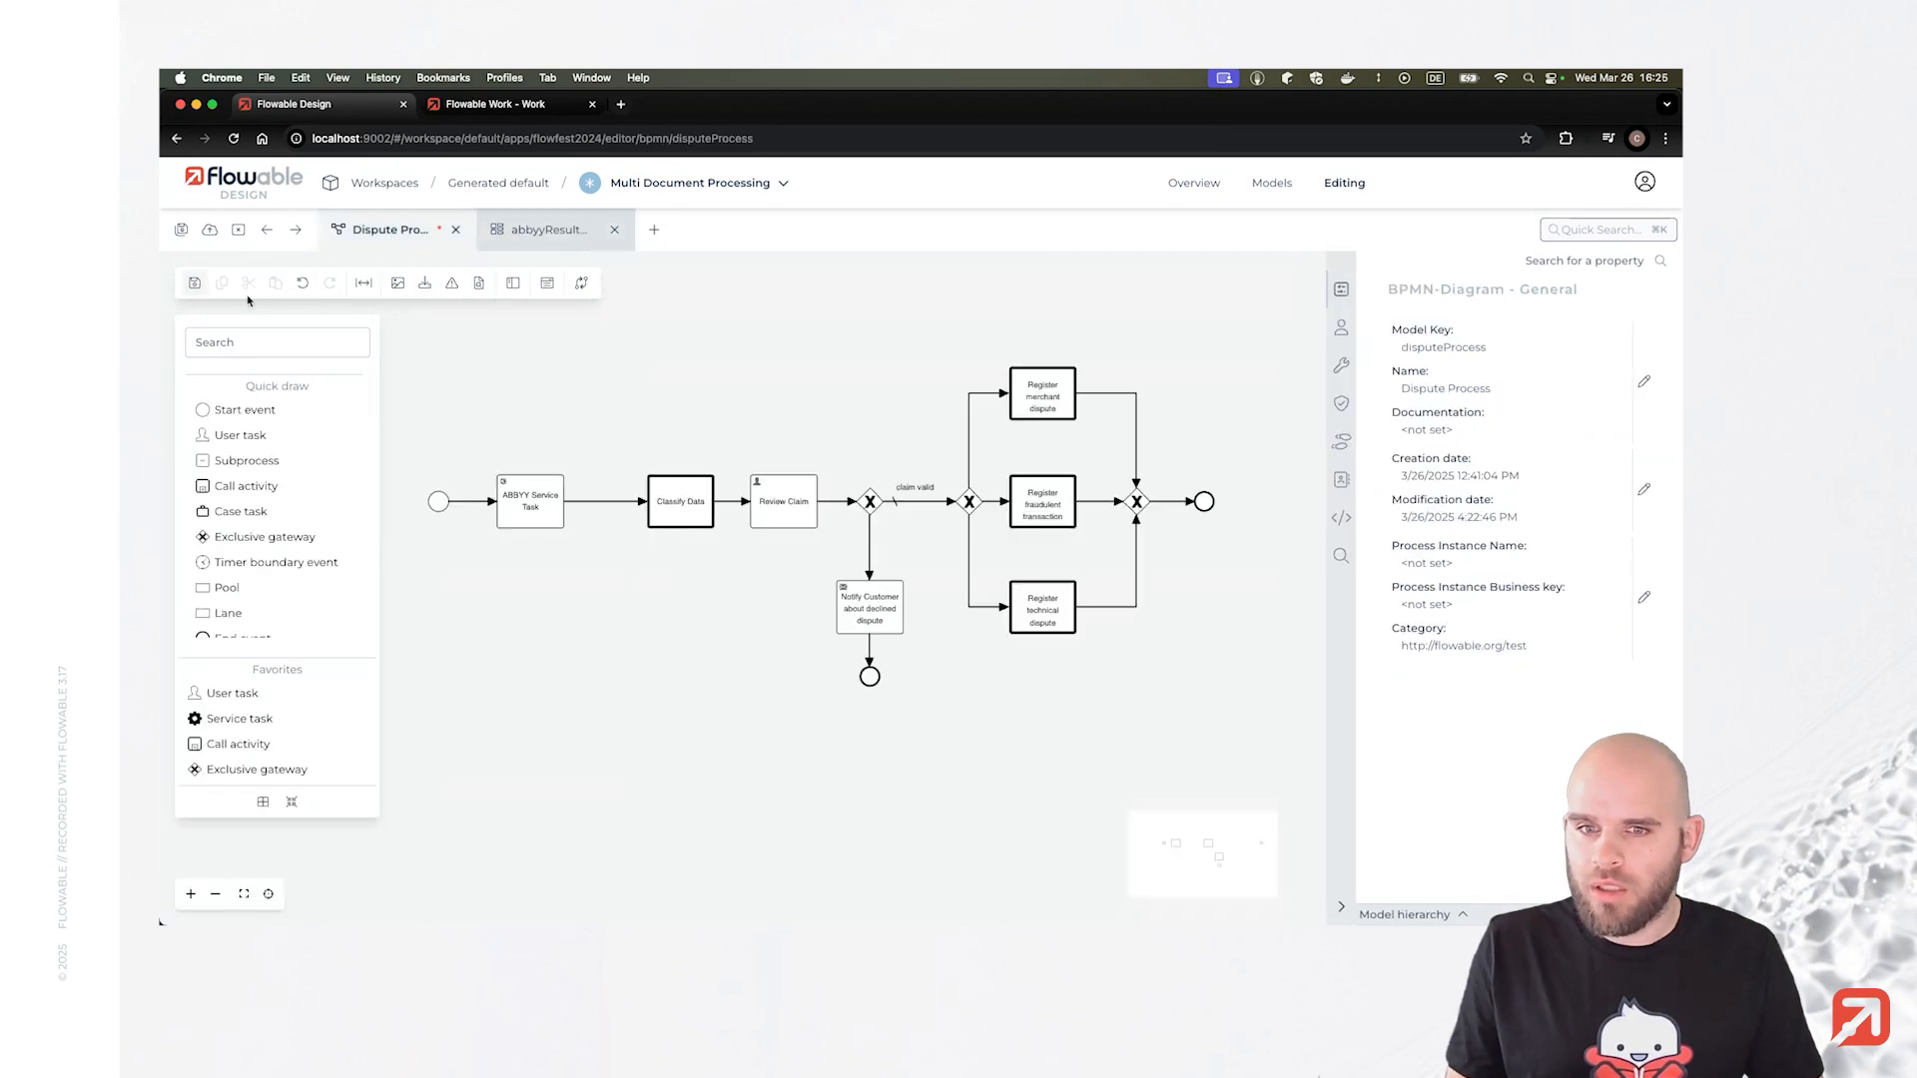
{"action": "left_click", "coordinate": [709, 515]}
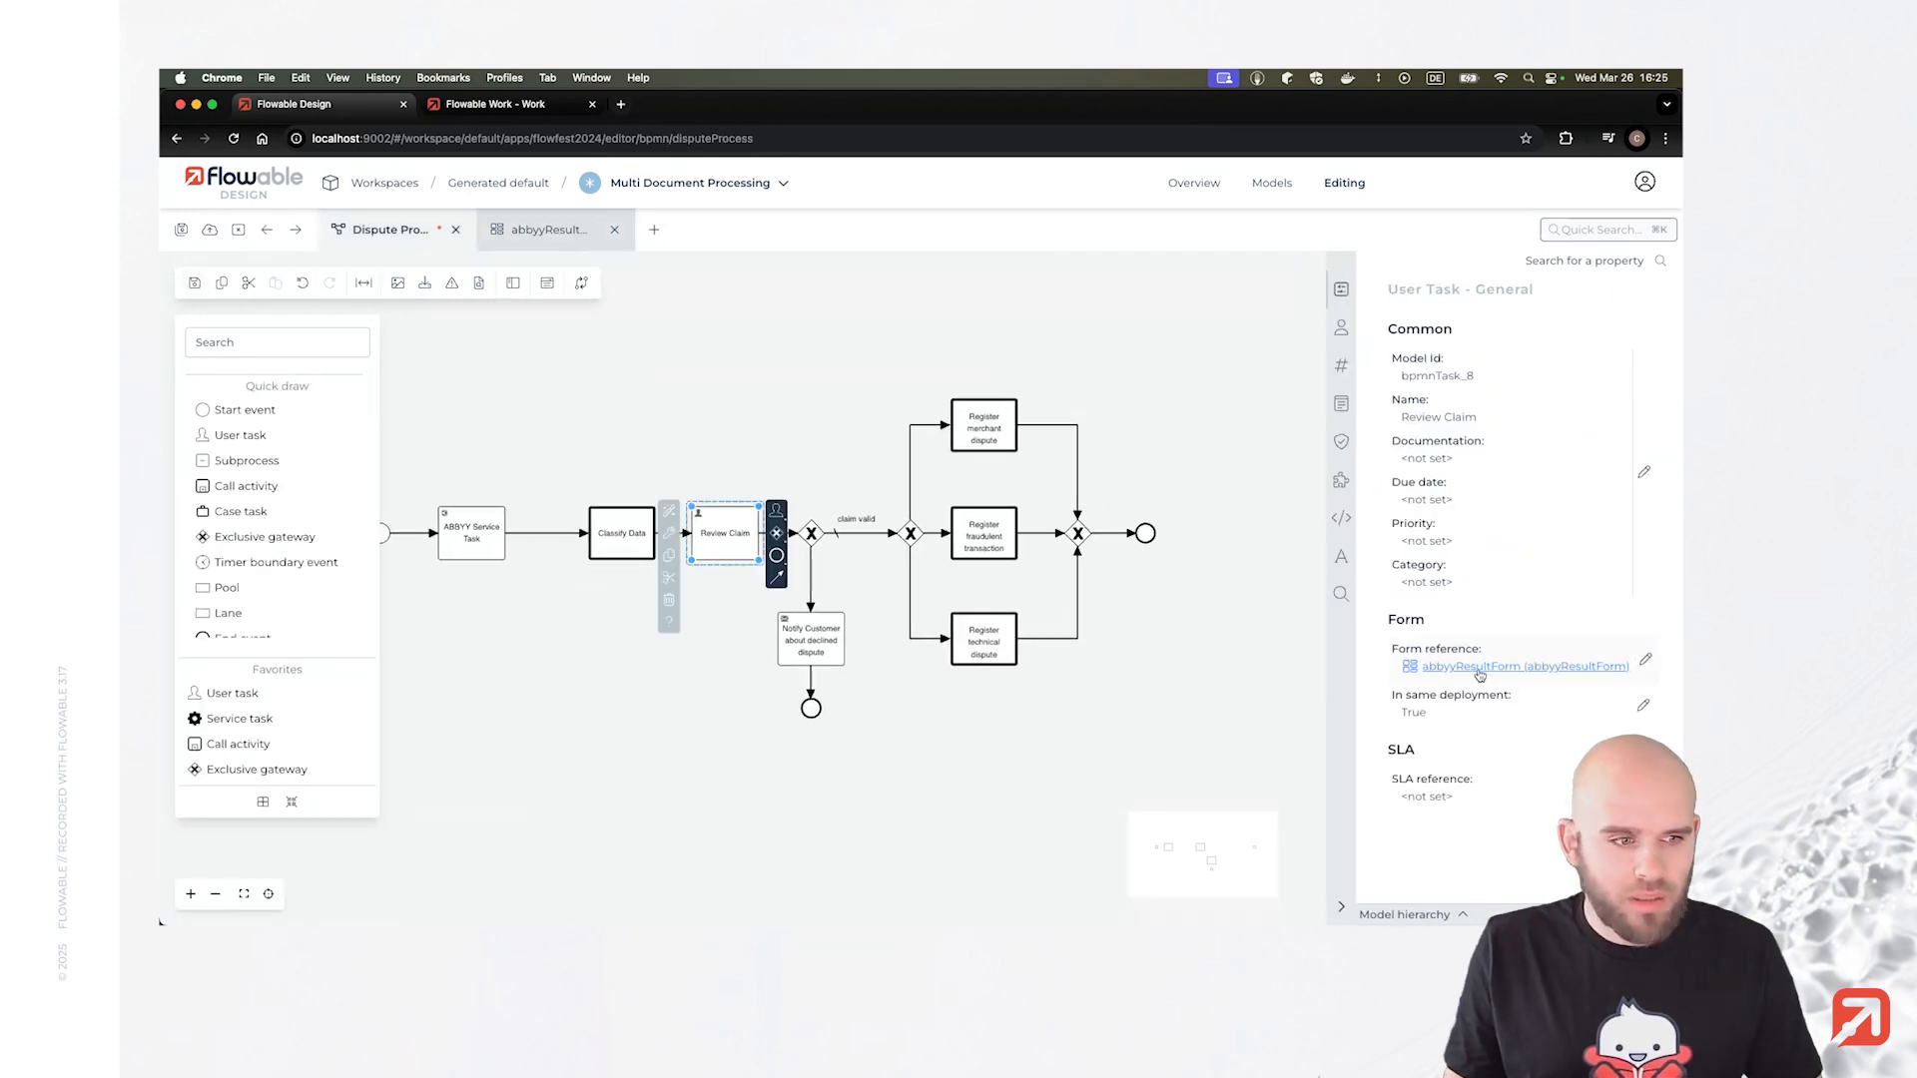
Rename the Review Claim user task to "Review Claims".
{"action": "double_click", "coordinate": [743, 539]}
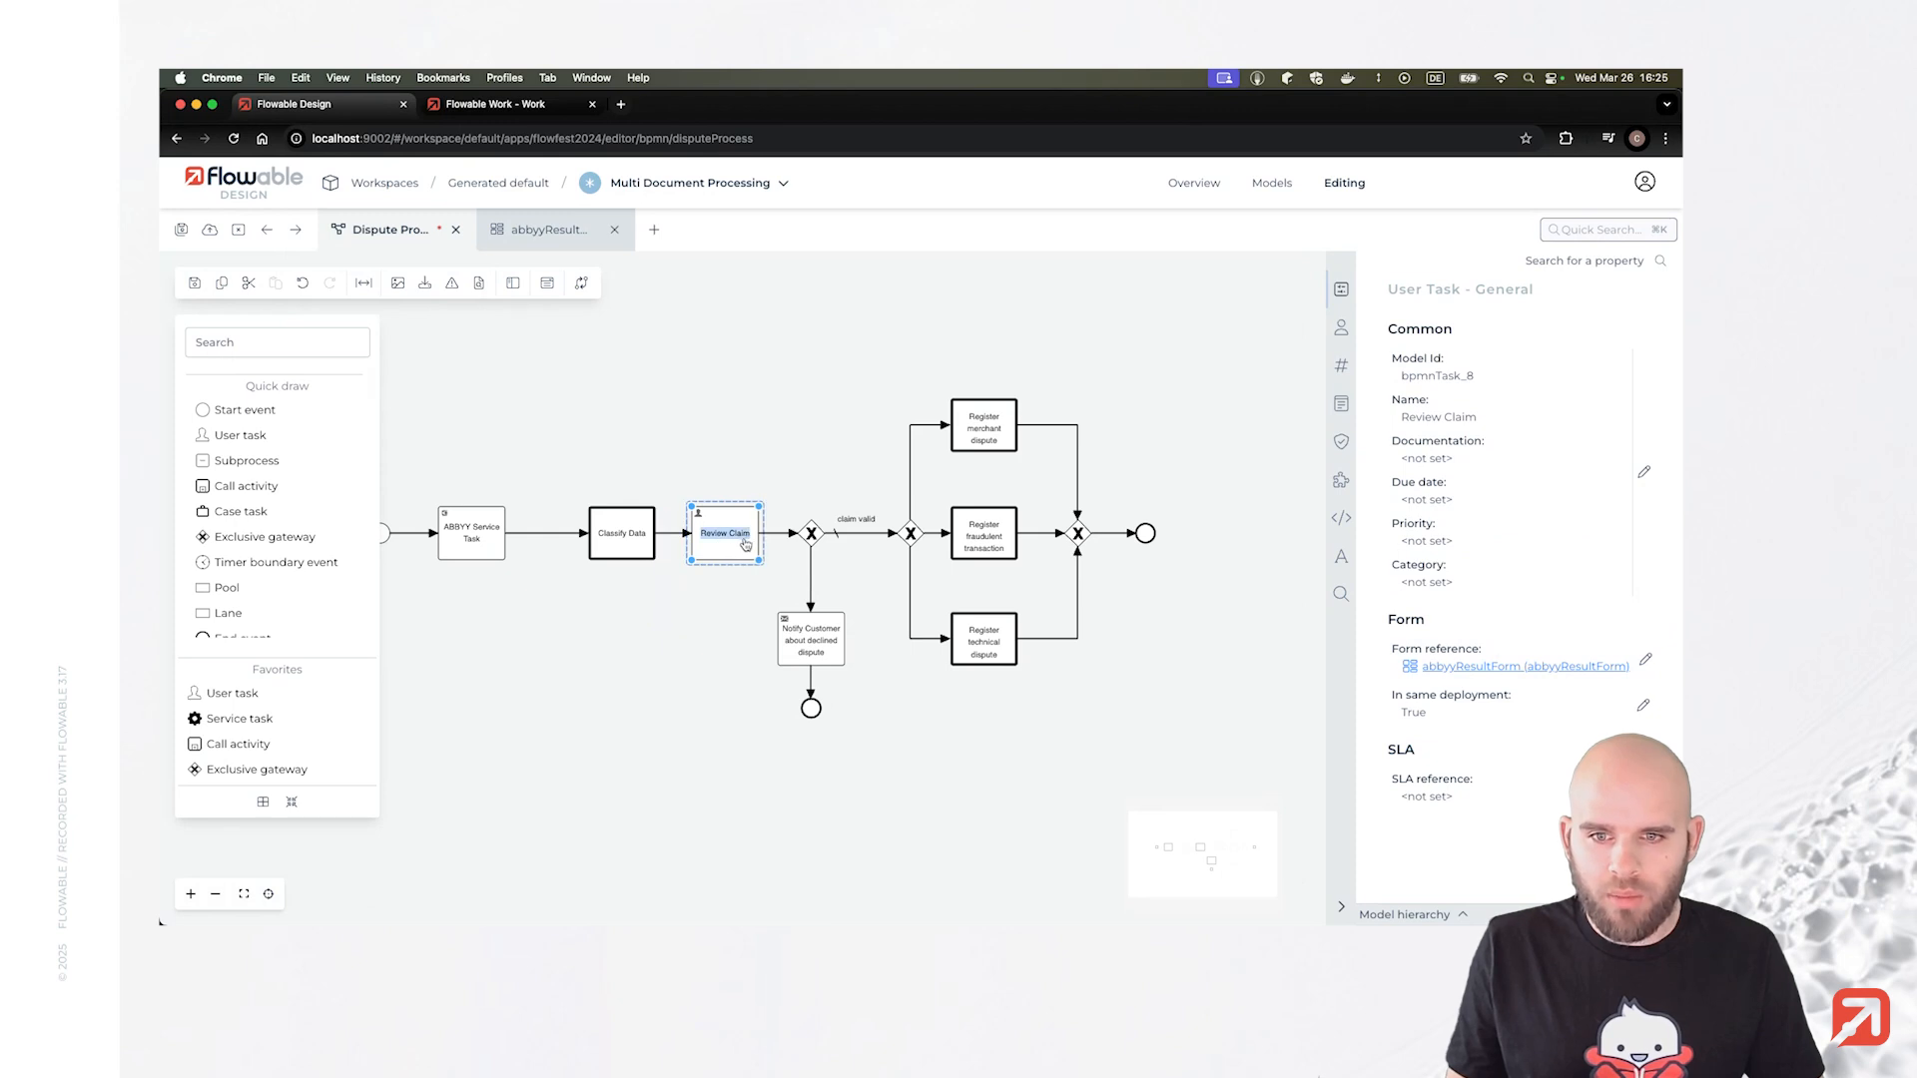
{"action": "key", "text": "Right"}
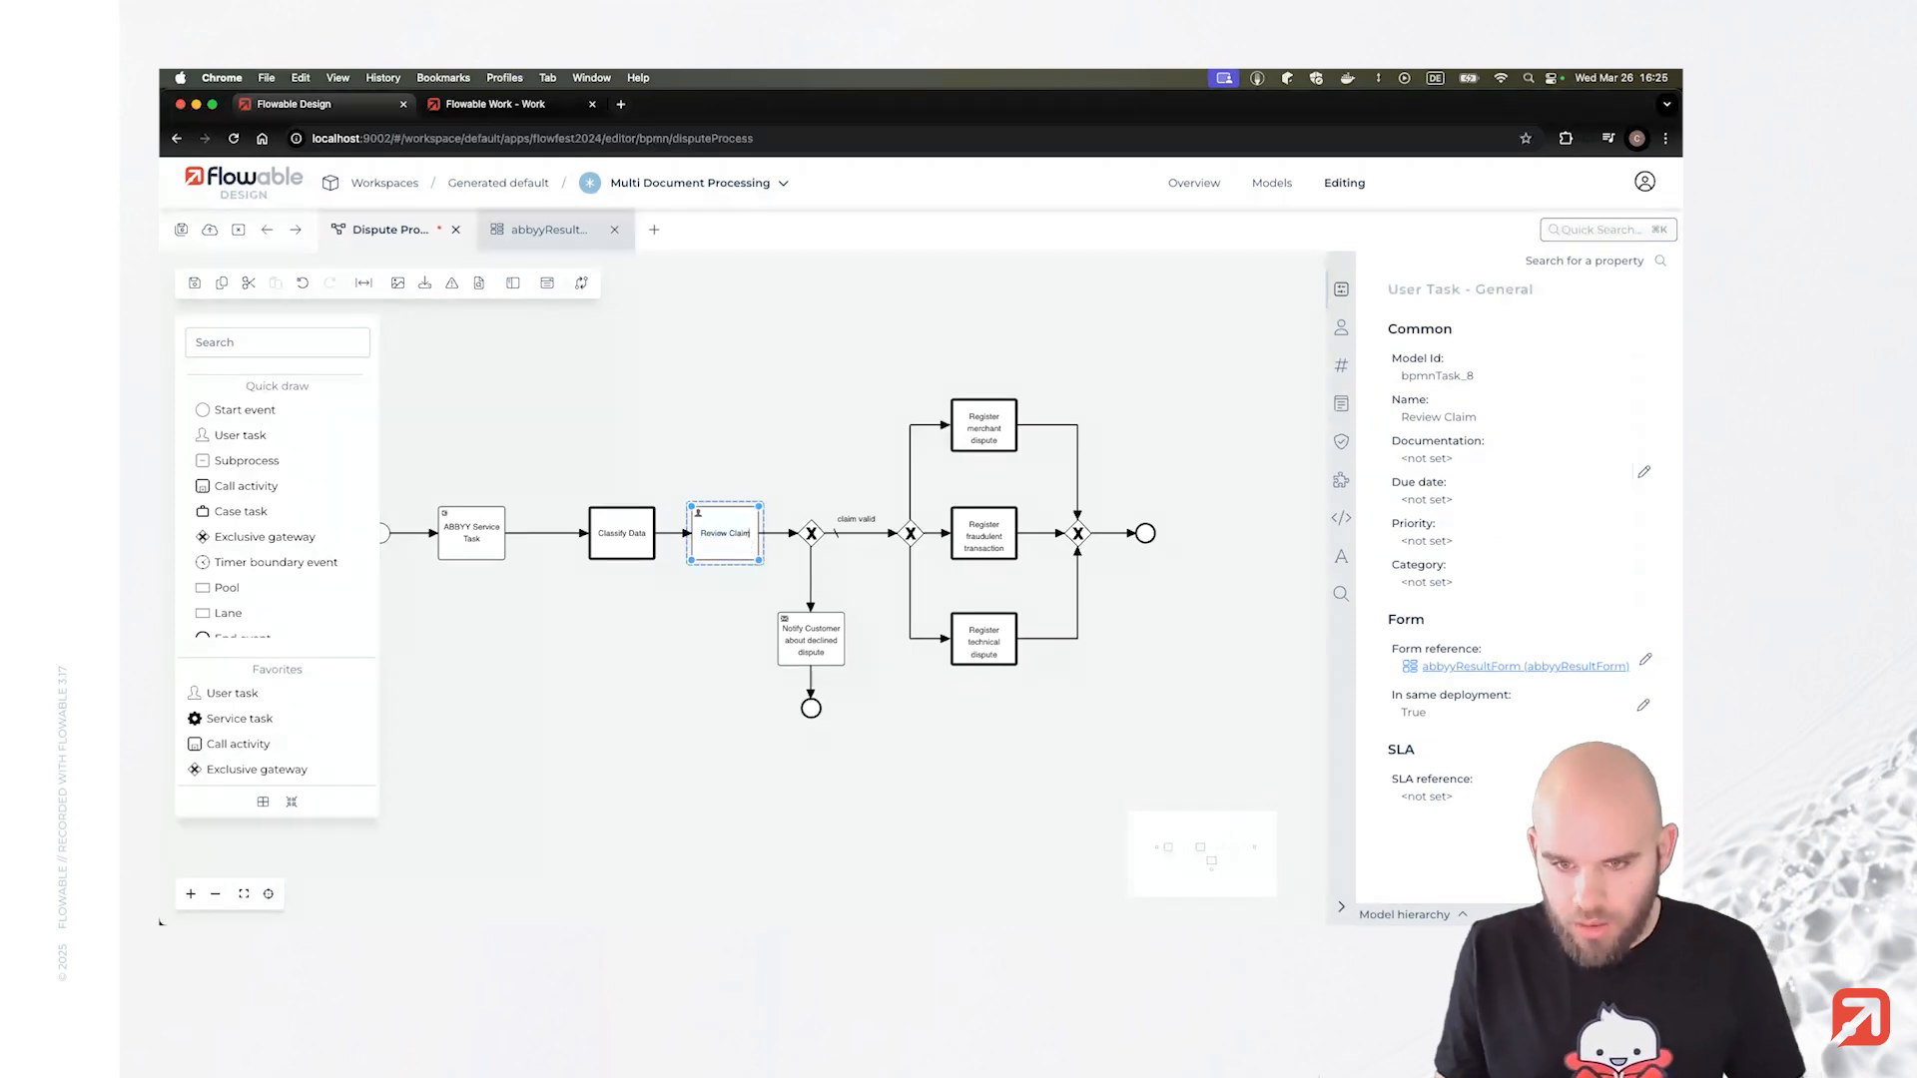
{"action": "type", "text": "s"}
{"action": "key", "text": "Return"}
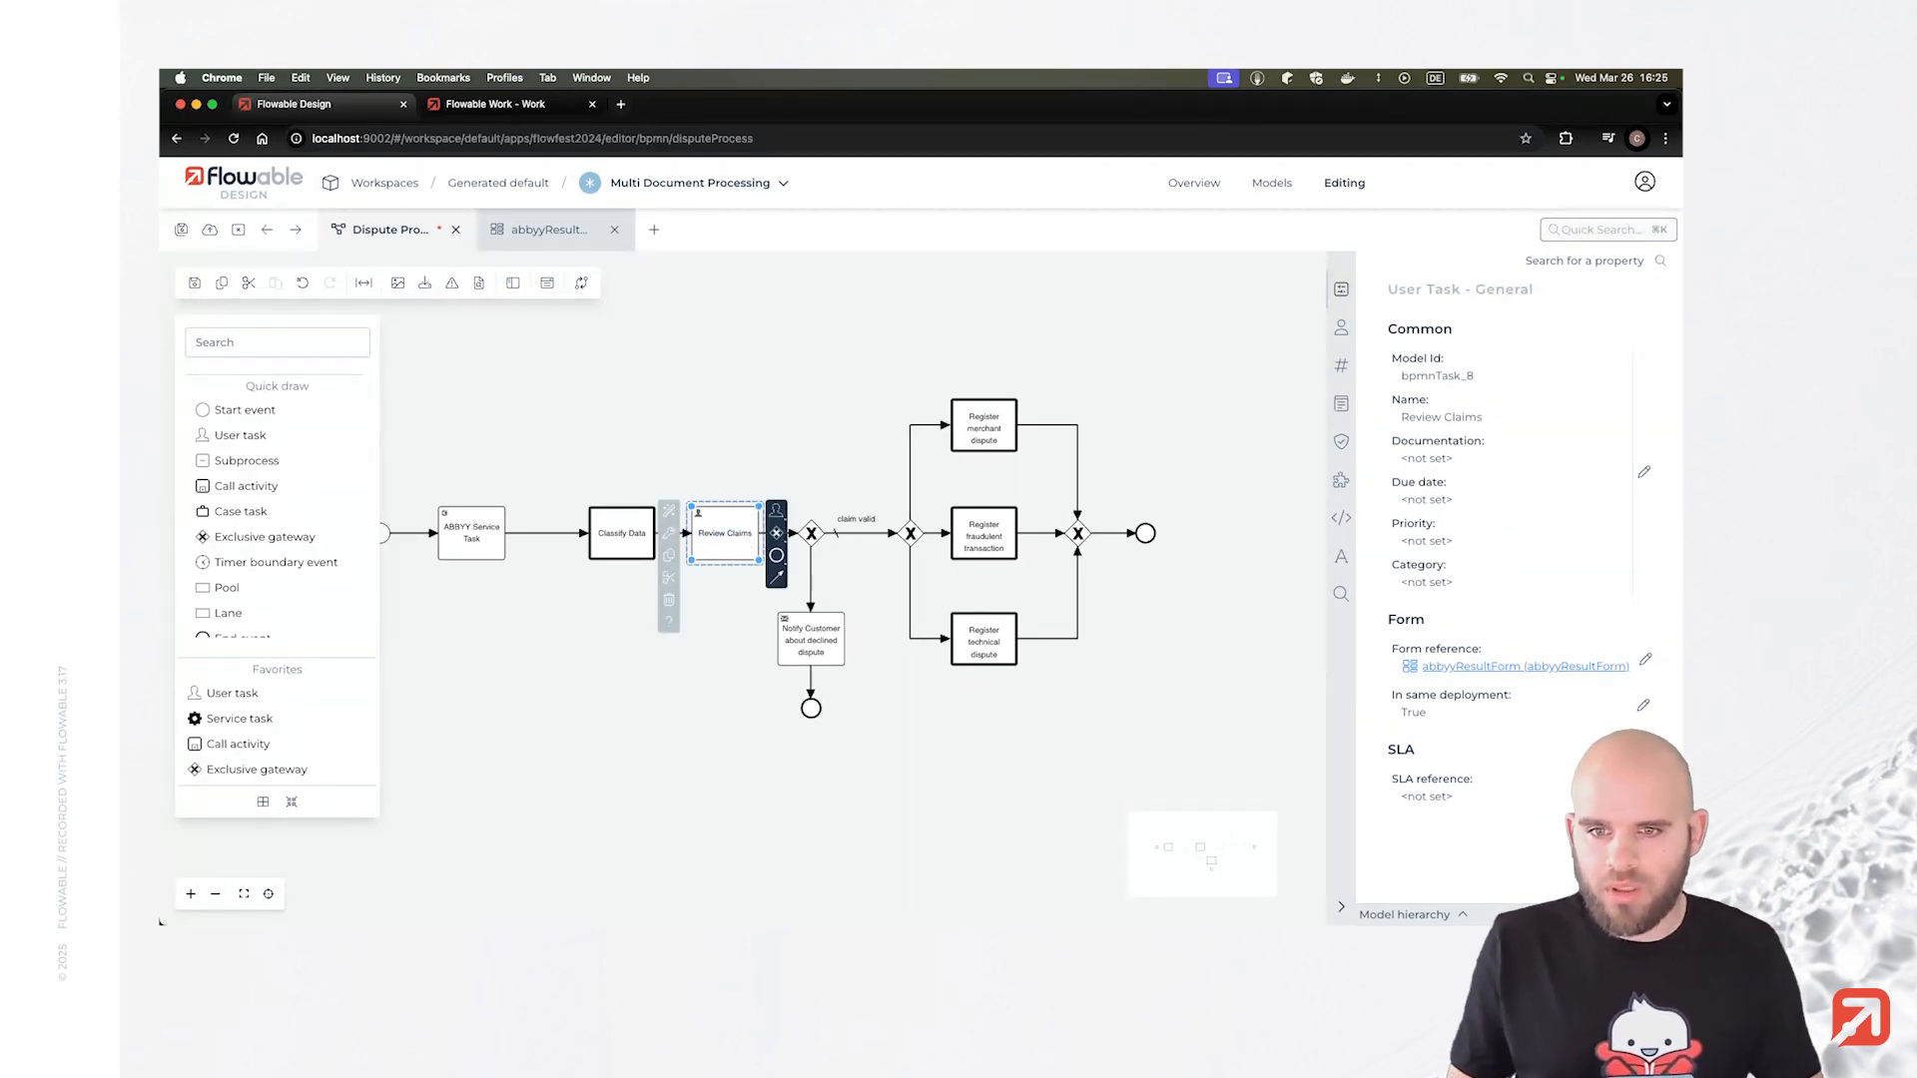
{"action": "left_click", "coordinate": [714, 444]}
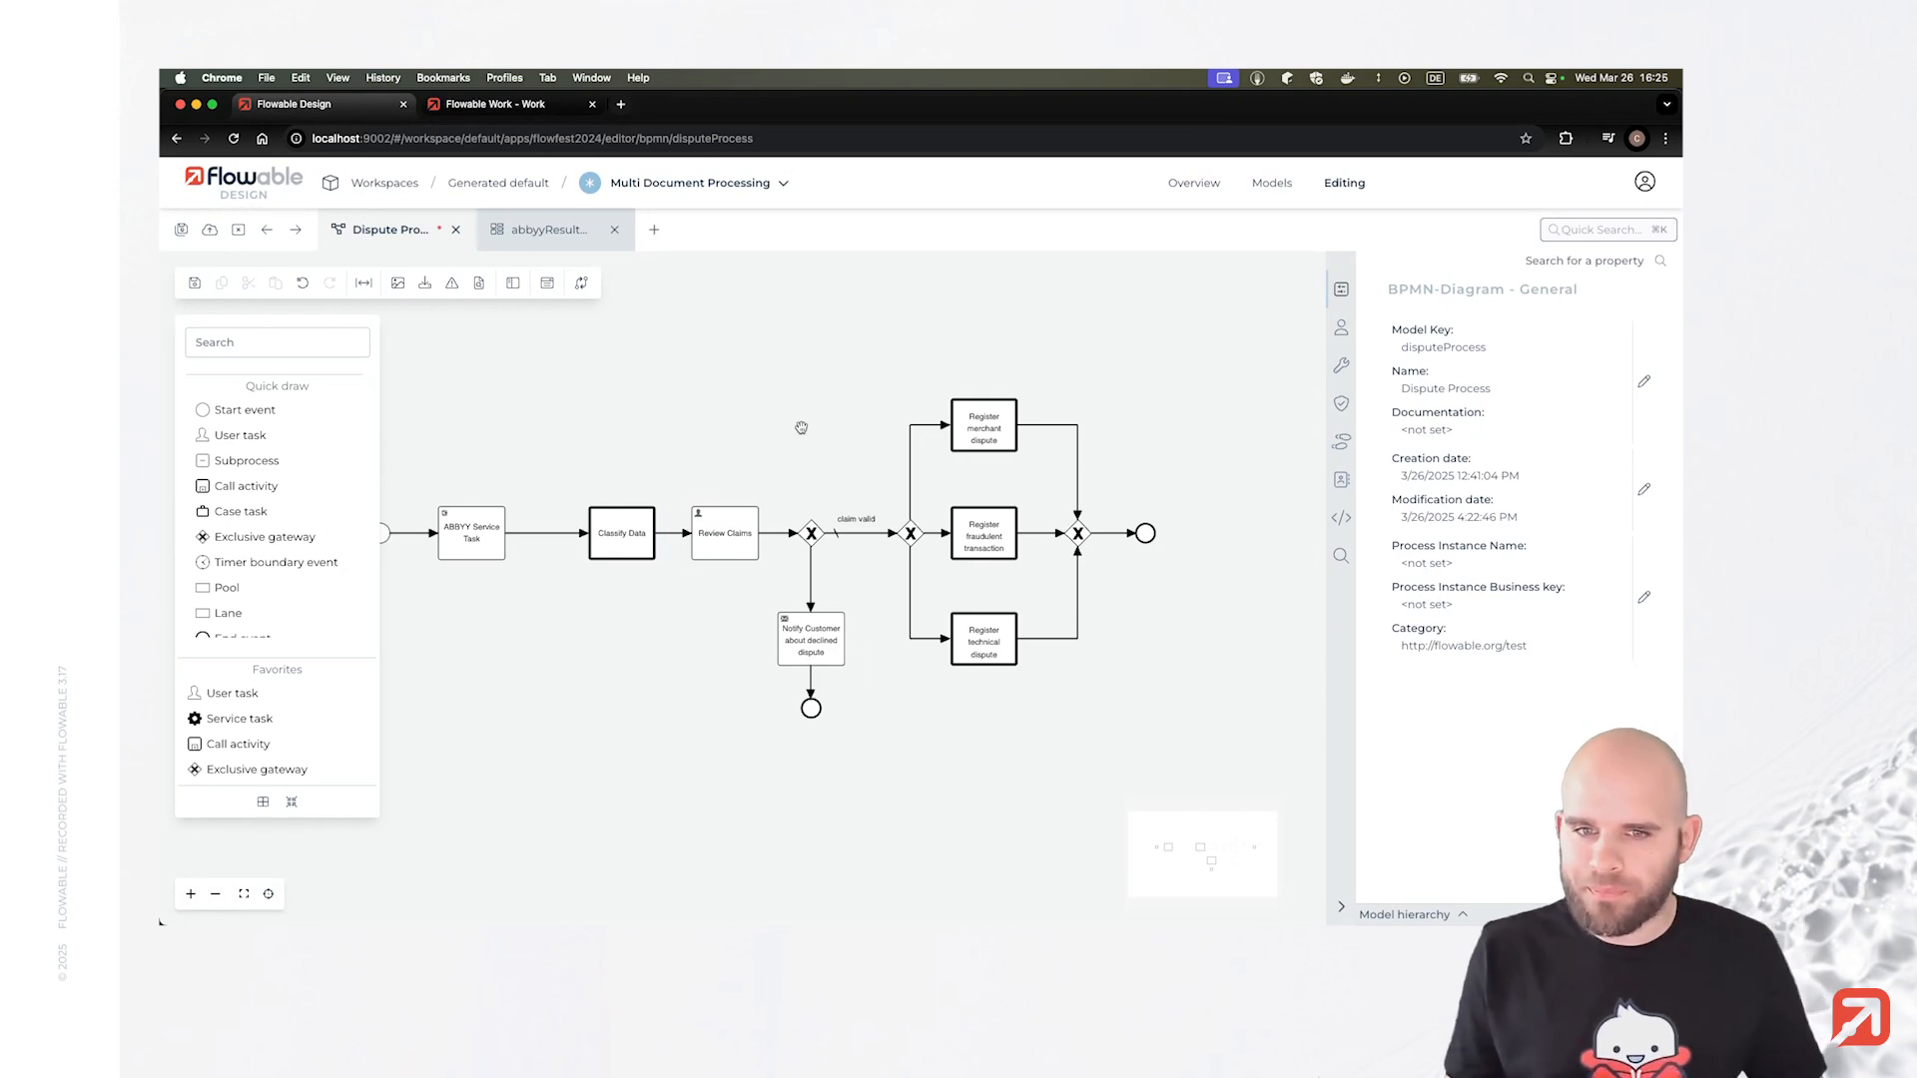
Delete the gateways, the three Register dispute activities, and the decline notification with its end event, keeping the main end event.
{"action": "left_click_drag", "start_coordinate": [763, 425], "coordinate": [720, 437]}
{"action": "left_click", "coordinate": [682, 544]}
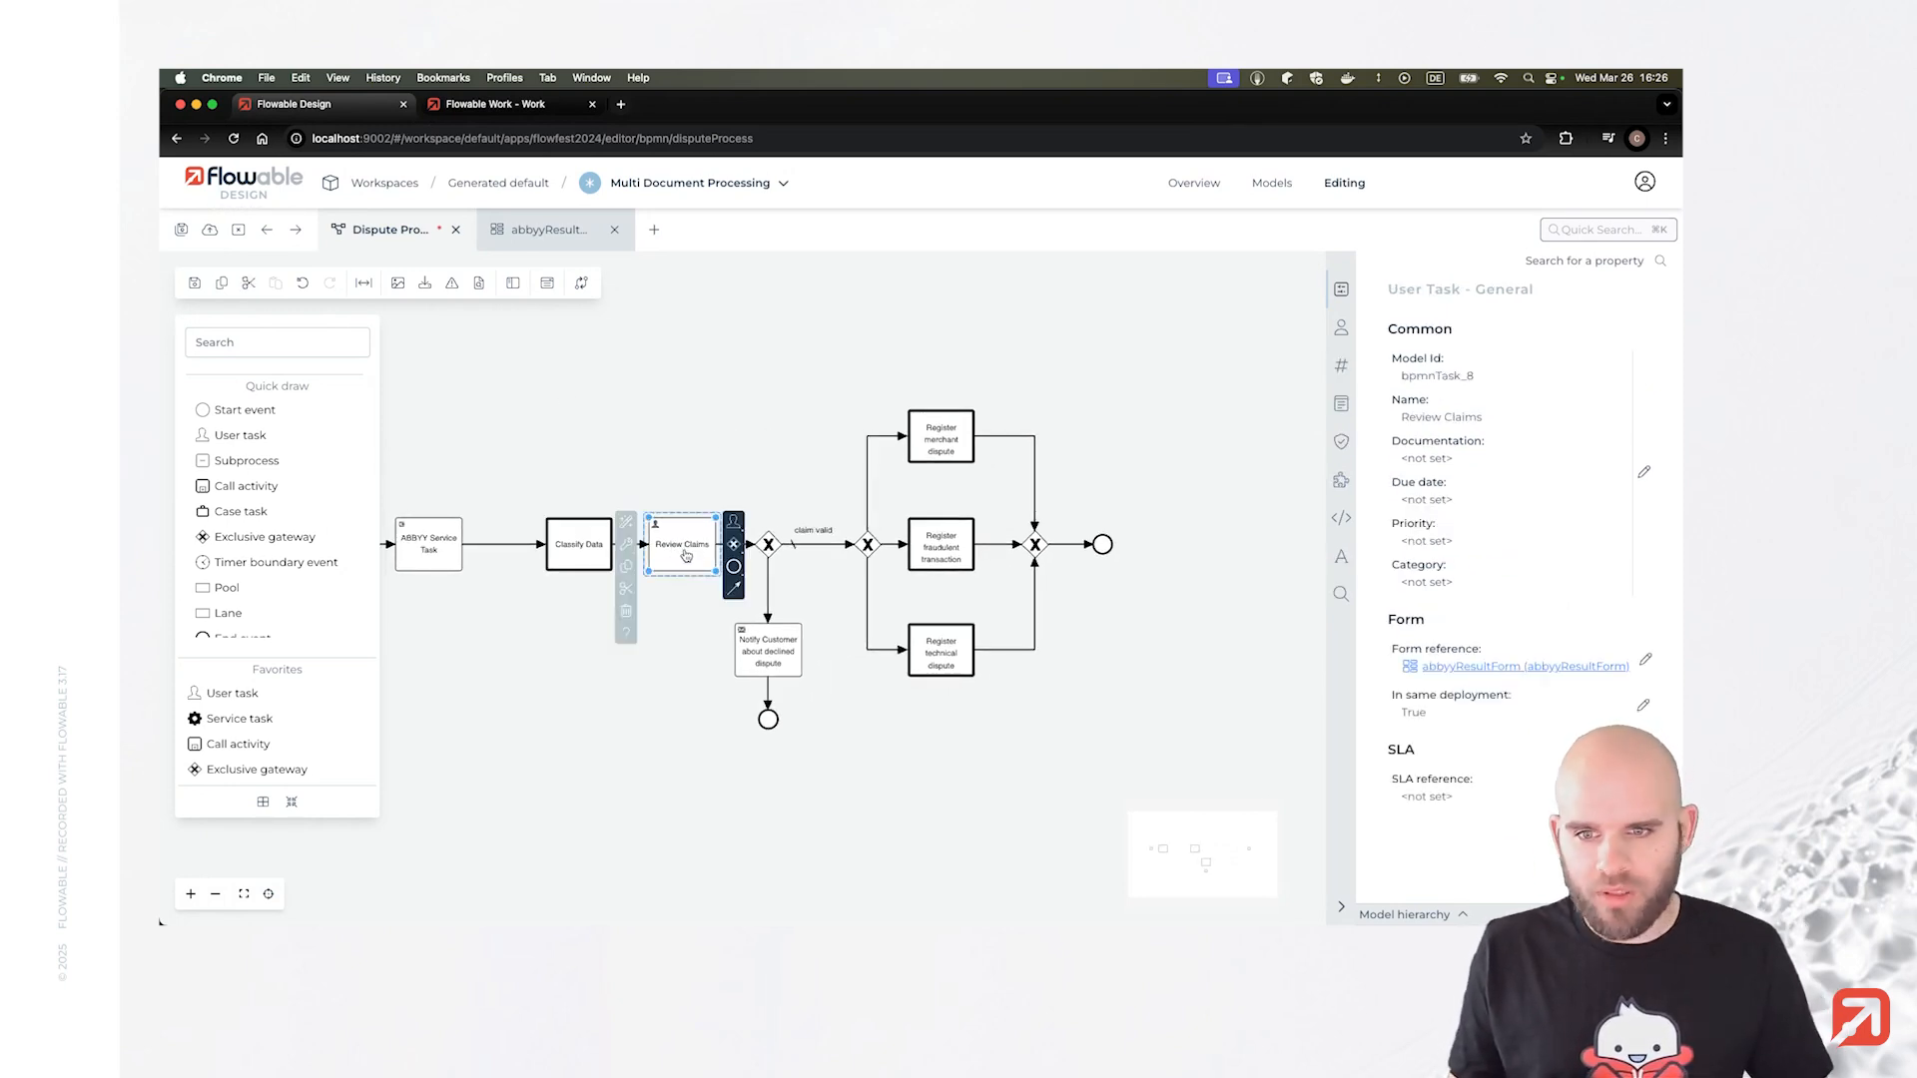
{"action": "left_click_drag", "start_coordinate": [868, 436], "coordinate": [784, 405]}
{"action": "key", "text": "super+z"}
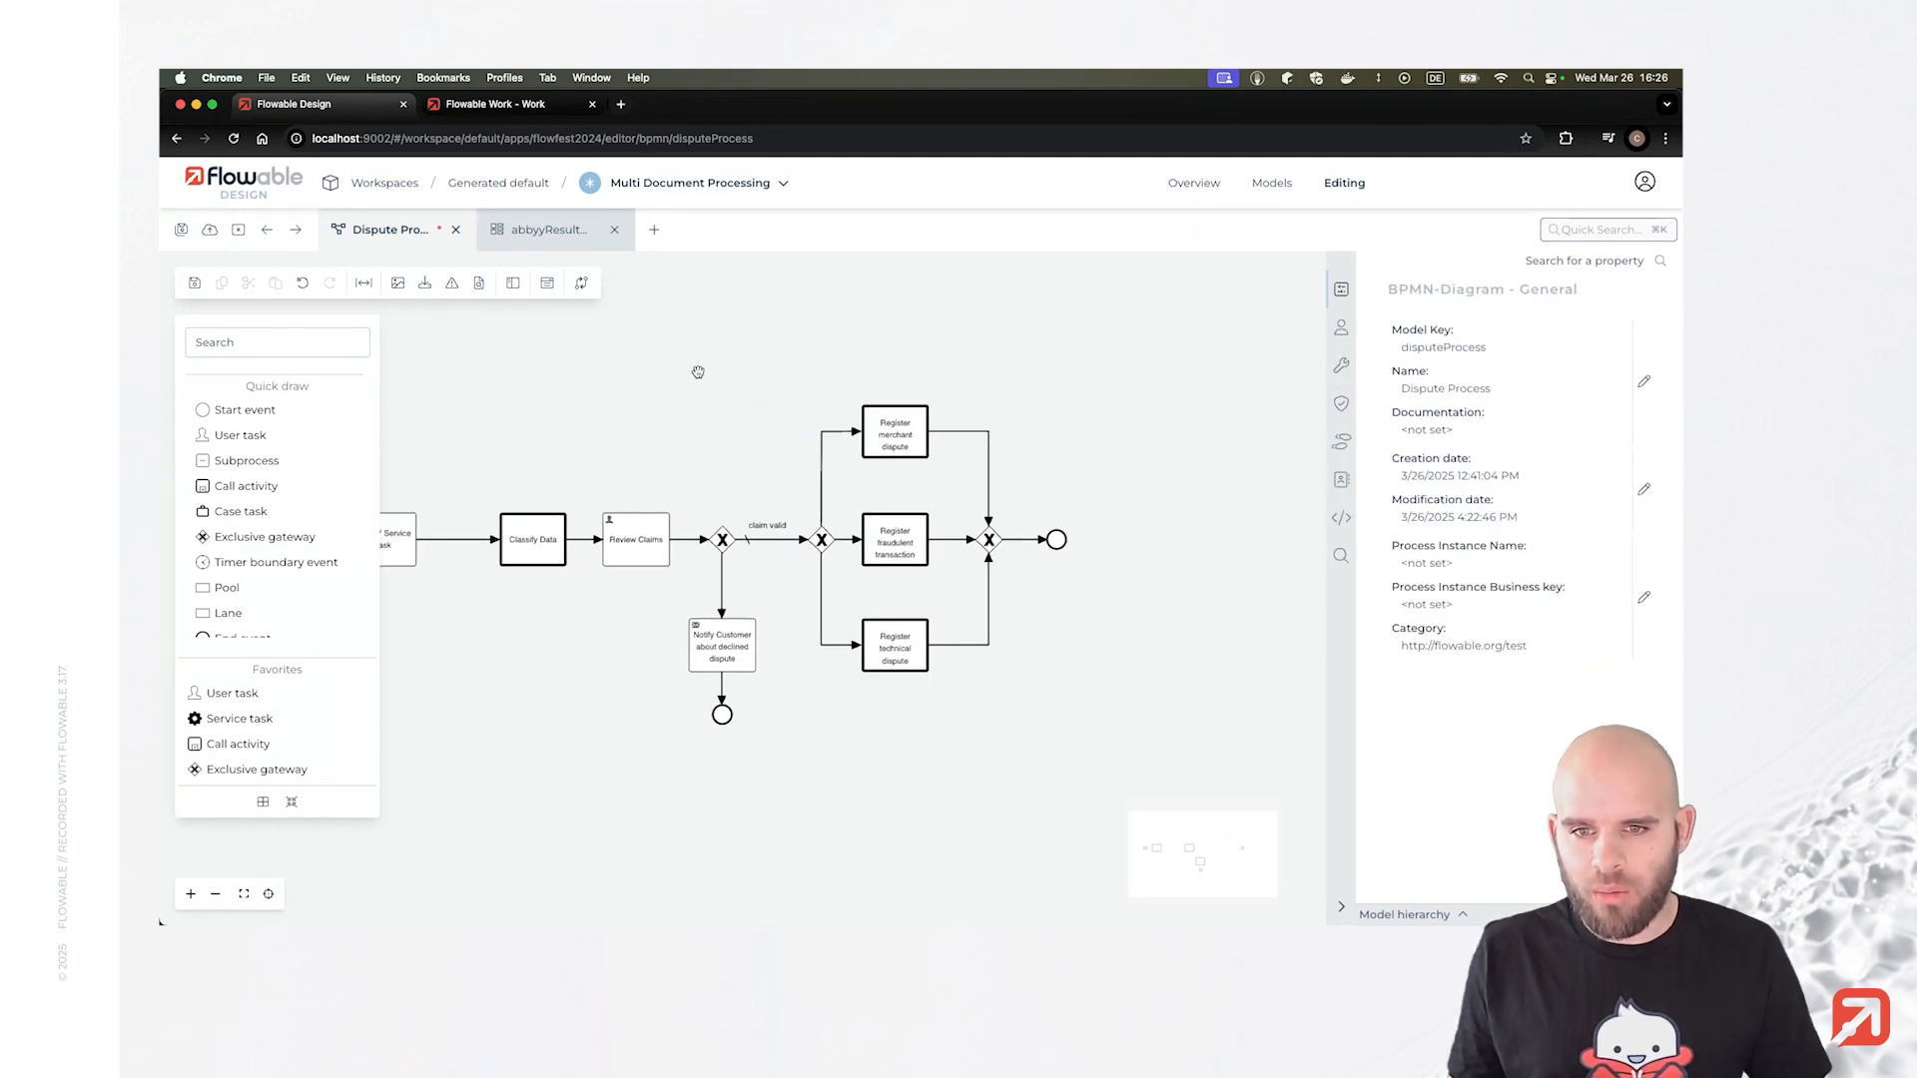
{"action": "left_click_drag", "start_coordinate": [676, 353], "coordinate": [1031, 730]}
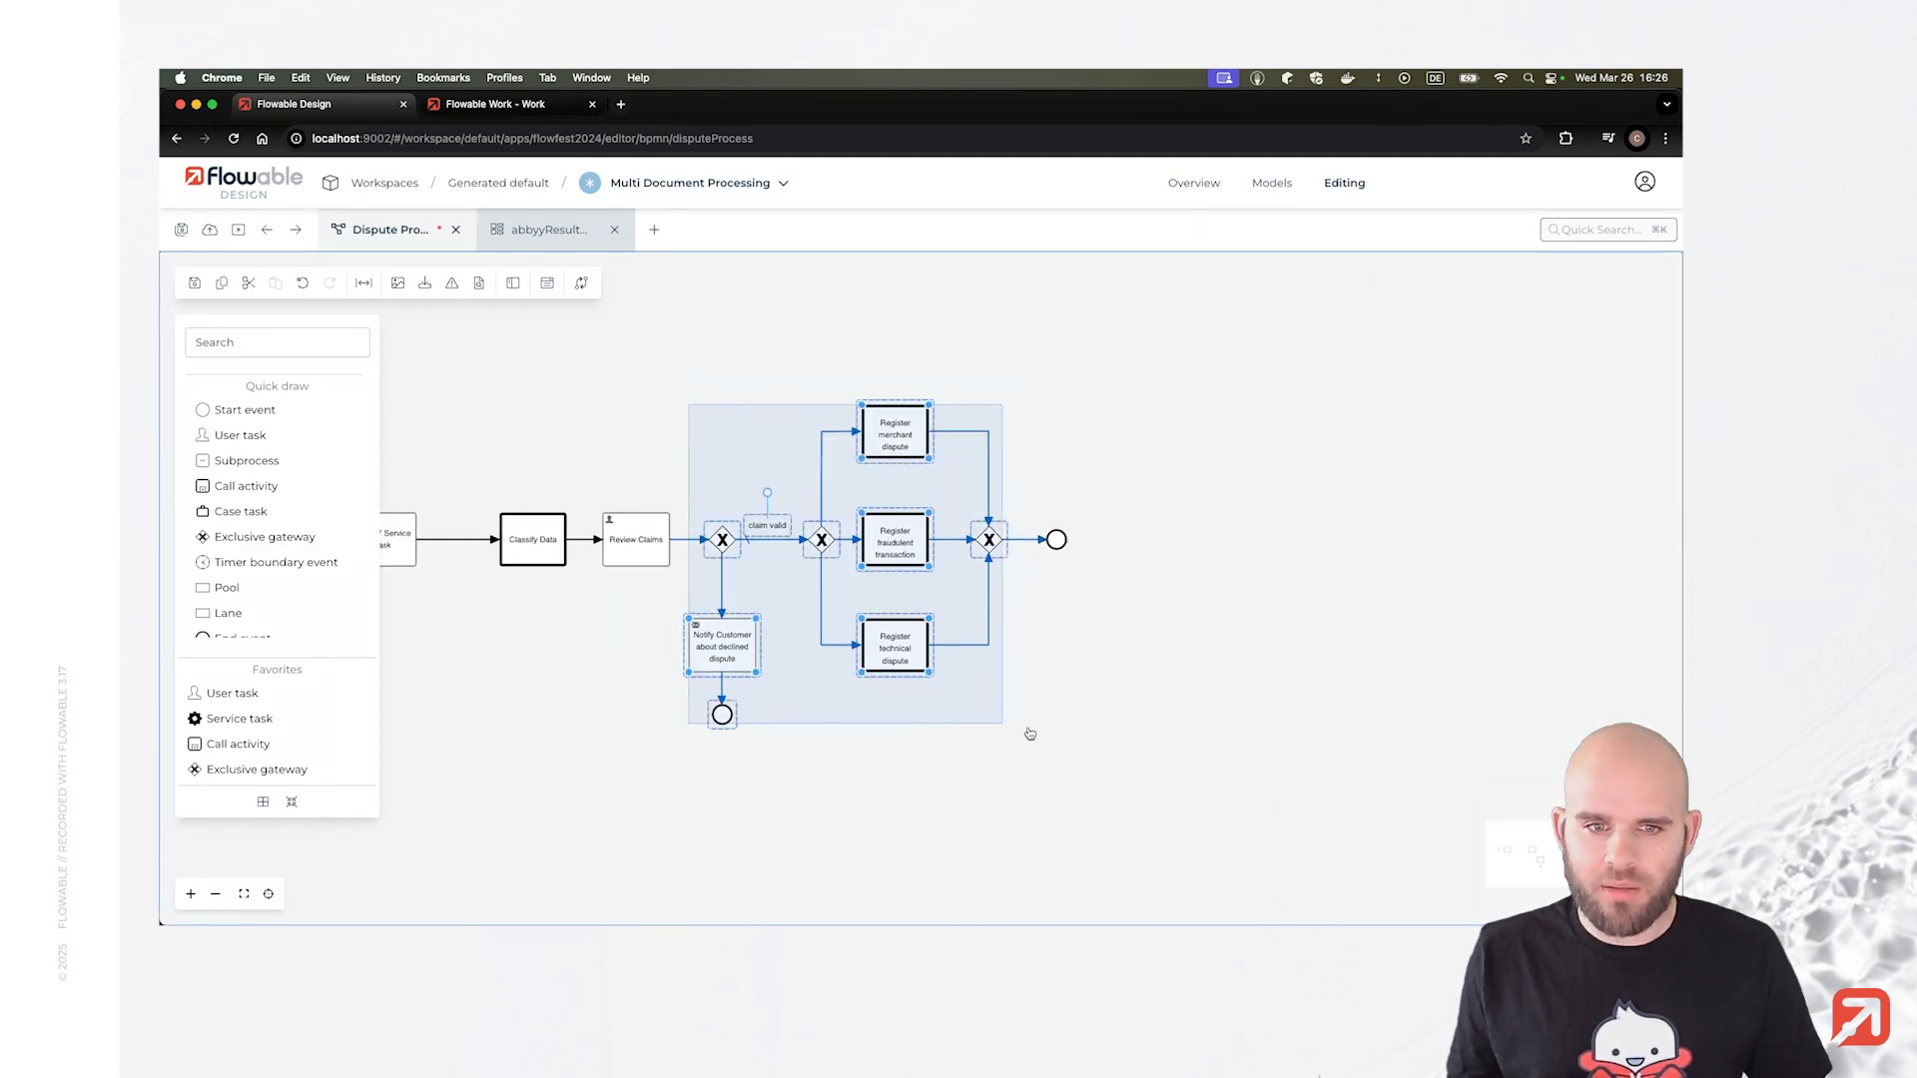
{"action": "left_click_drag", "start_coordinate": [672, 364], "coordinate": [1031, 767]}
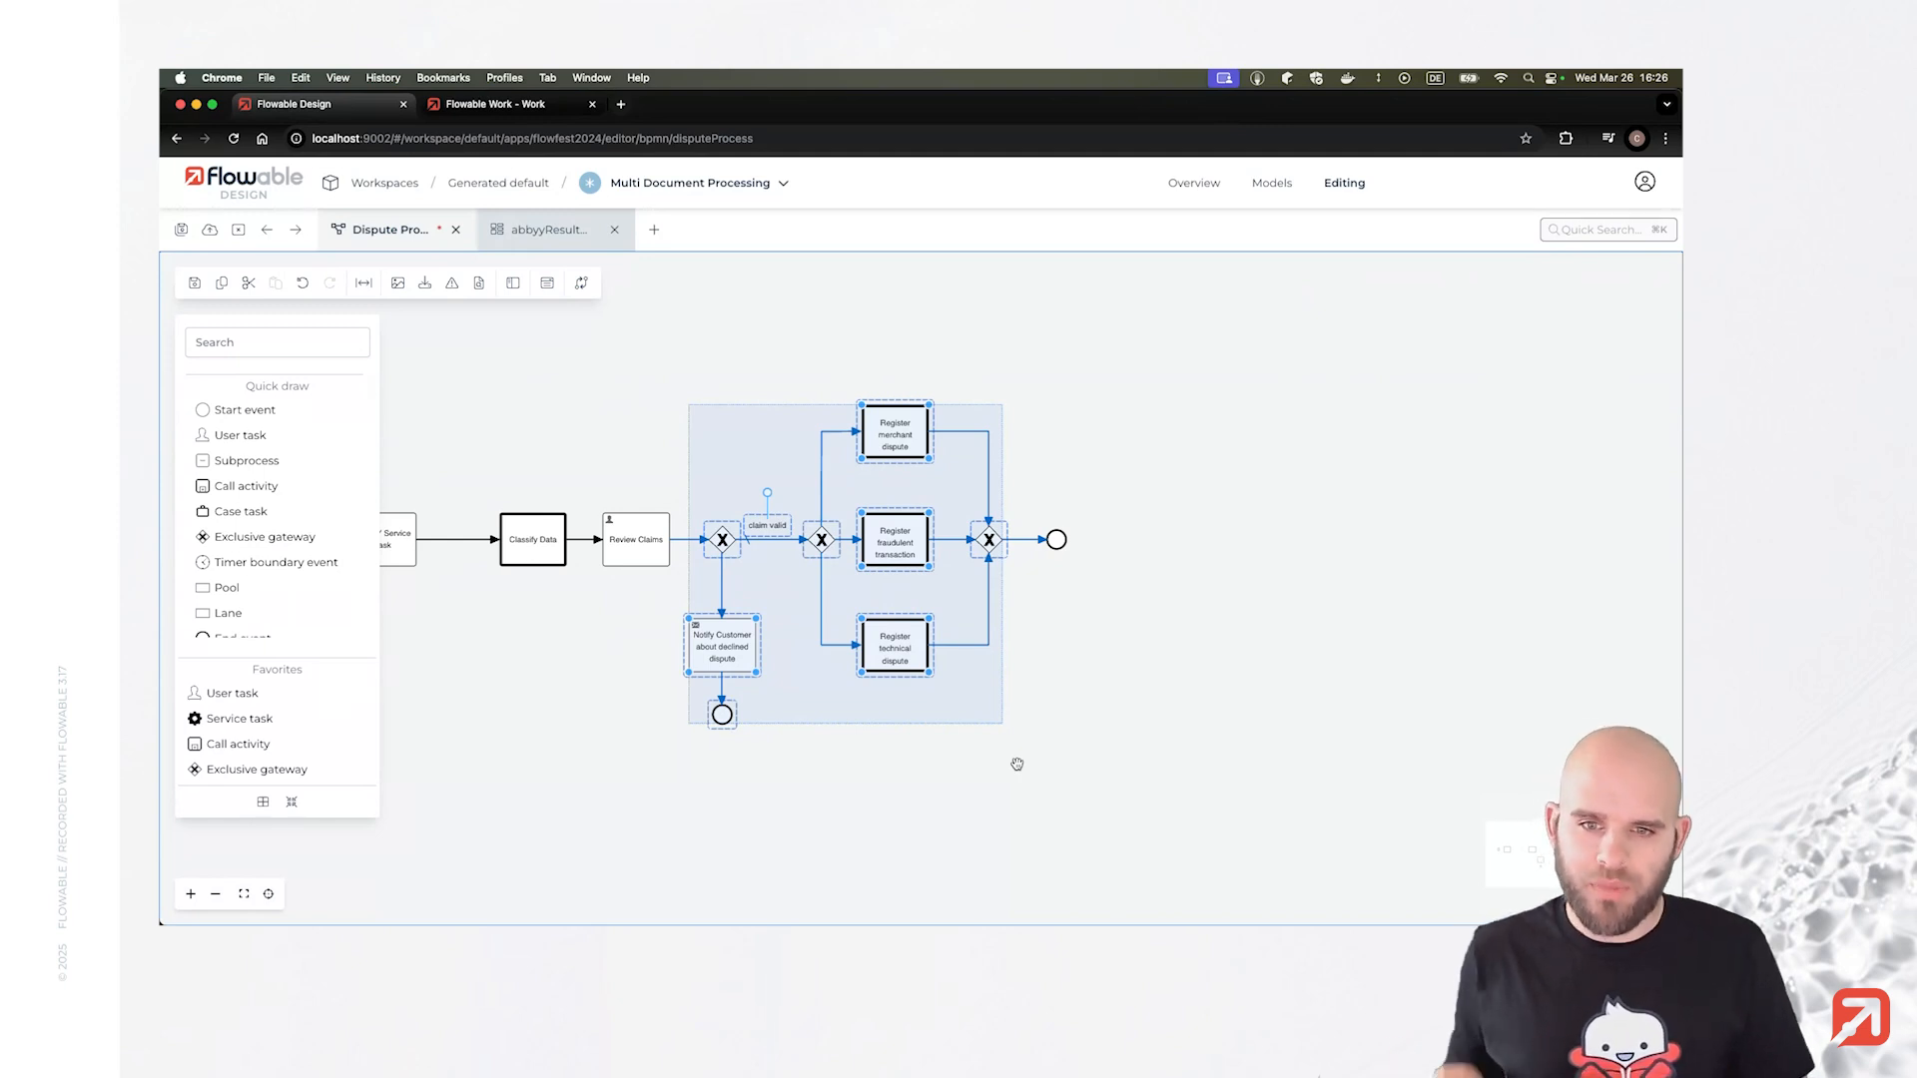
{"action": "key", "text": "Delete"}
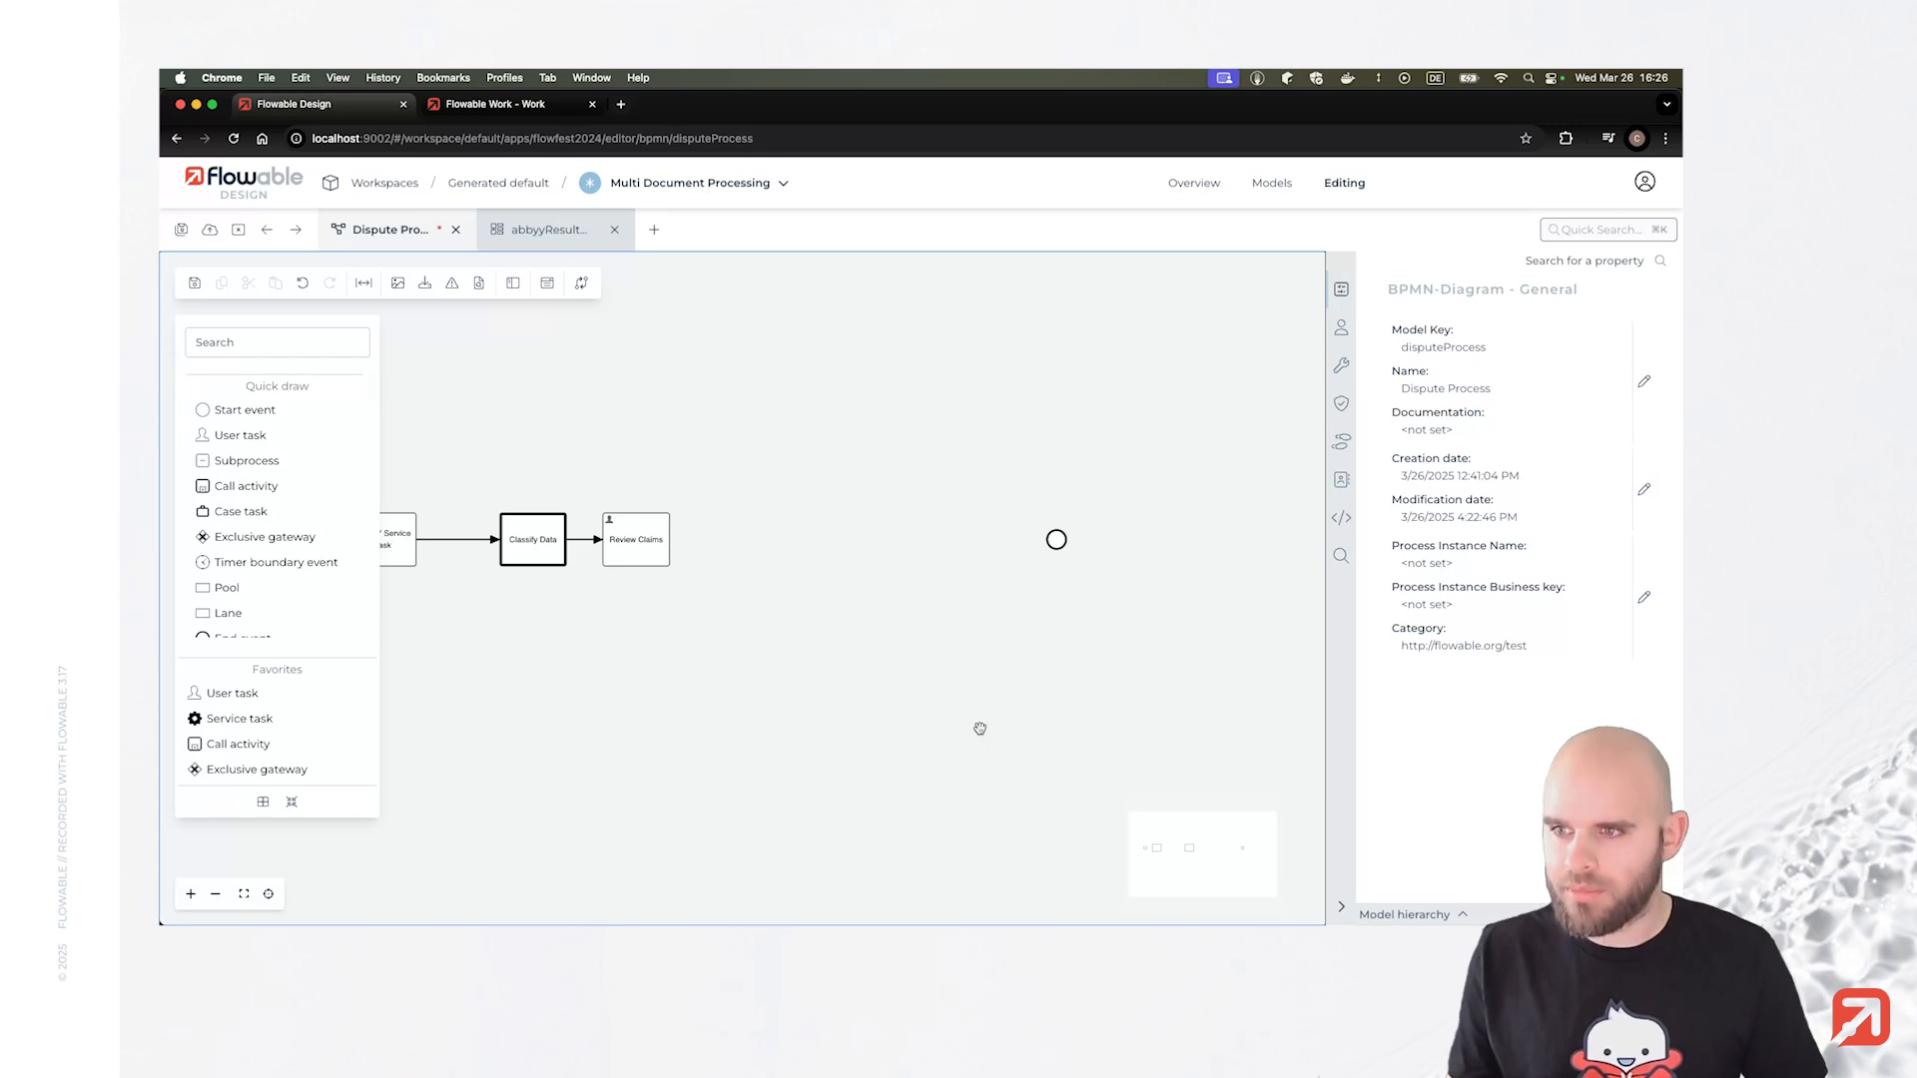
Add a call activity from the palette after the Review Claims task and connect the two.
{"action": "left_click", "coordinate": [245, 351]}
{"action": "type", "text": "ca"}
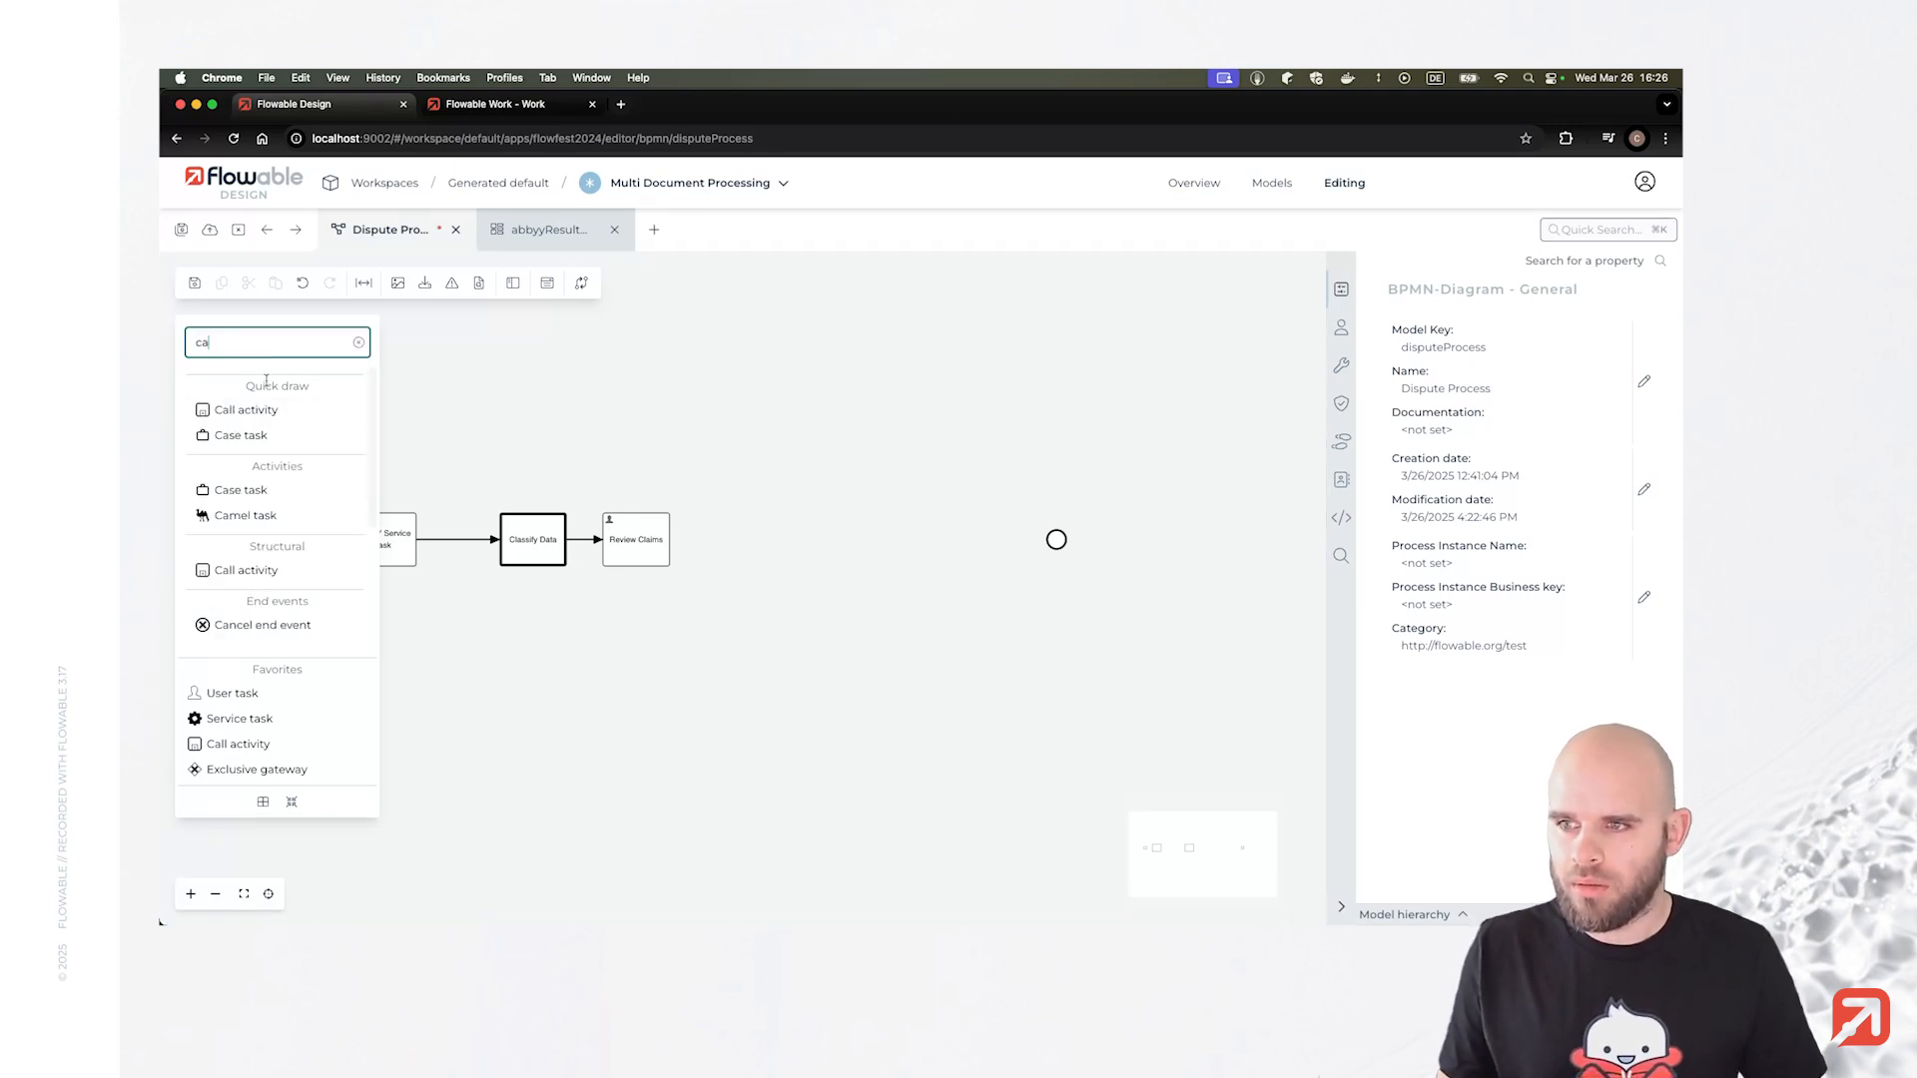
{"action": "left_click_drag", "start_coordinate": [246, 412], "coordinate": [762, 539]}
{"action": "left_click", "coordinate": [708, 495]}
{"action": "left_click", "coordinate": [649, 543]}
{"action": "left_click", "coordinate": [761, 539]}
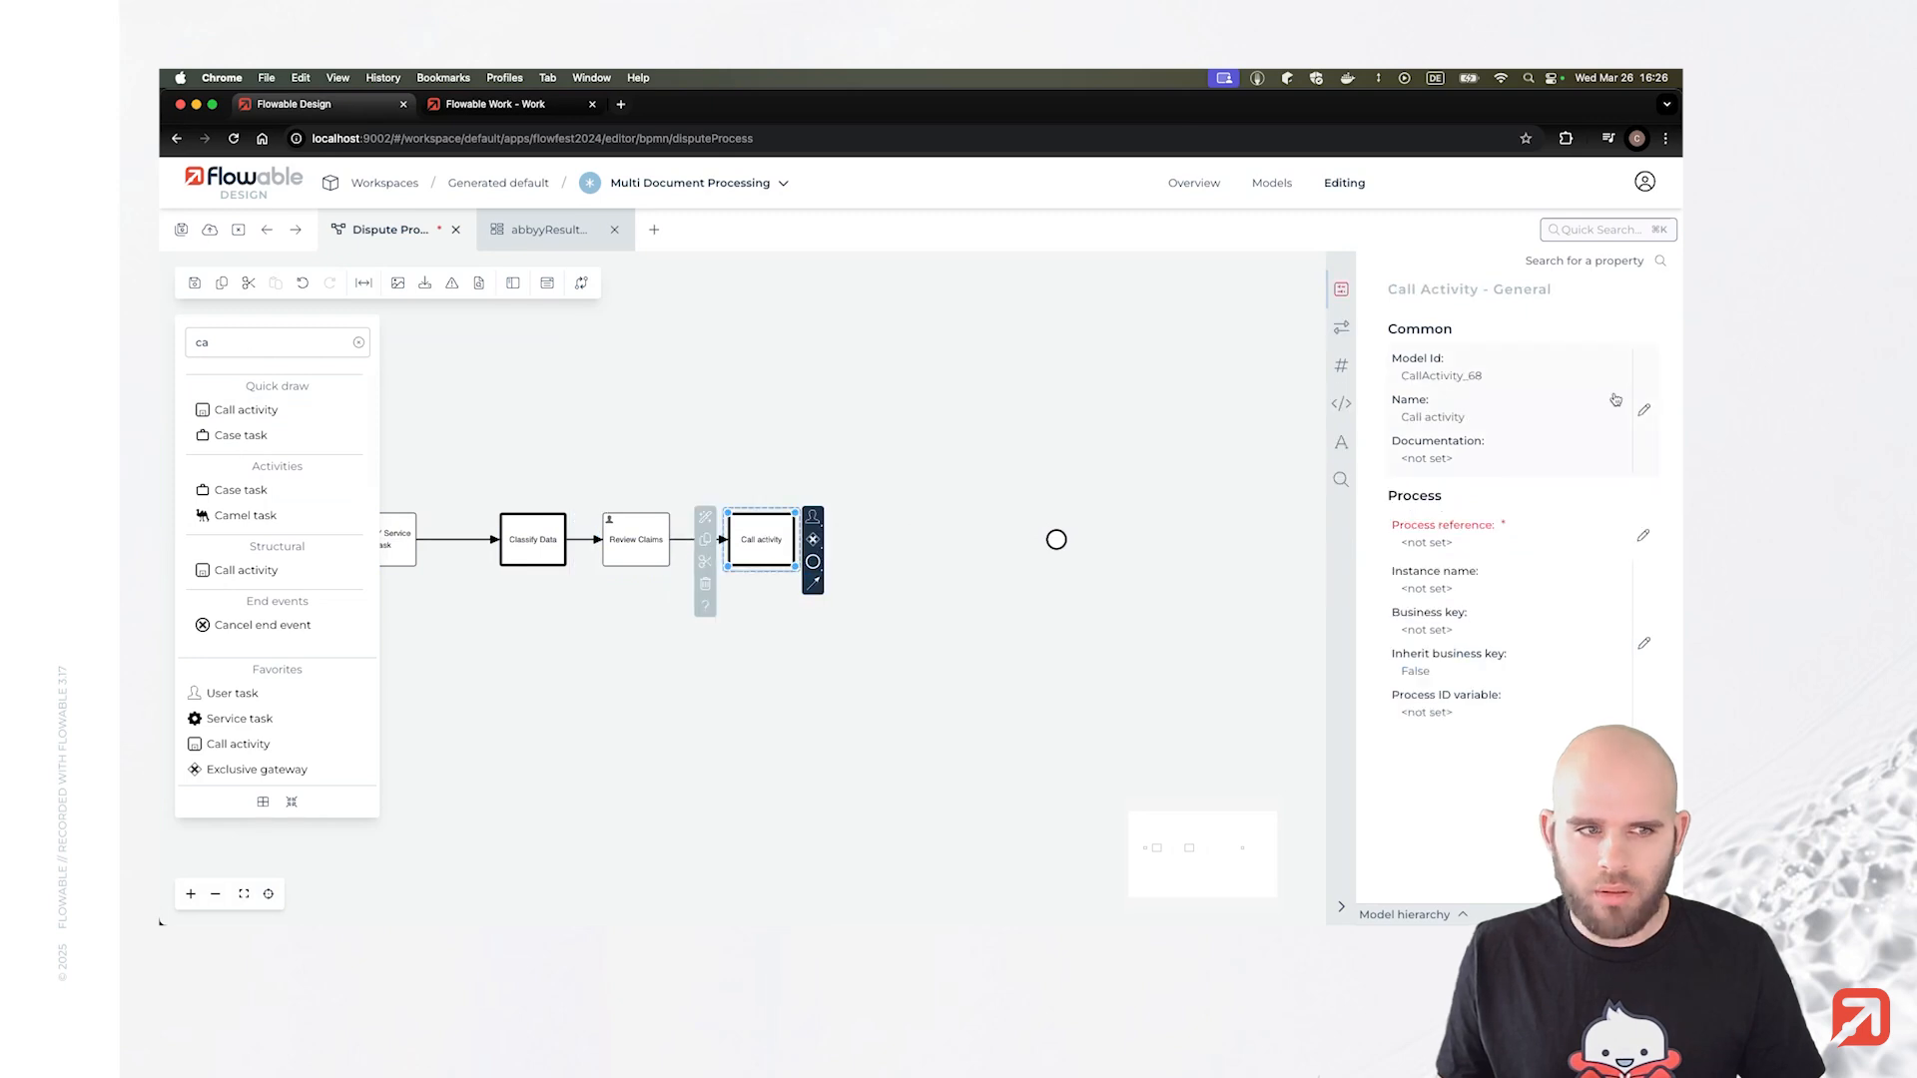
Rename the new call activity to "Process claims" and connect it to the end event, placed directly after it.
{"action": "left_click", "coordinate": [1495, 426]}
{"action": "key", "text": "super+a"}
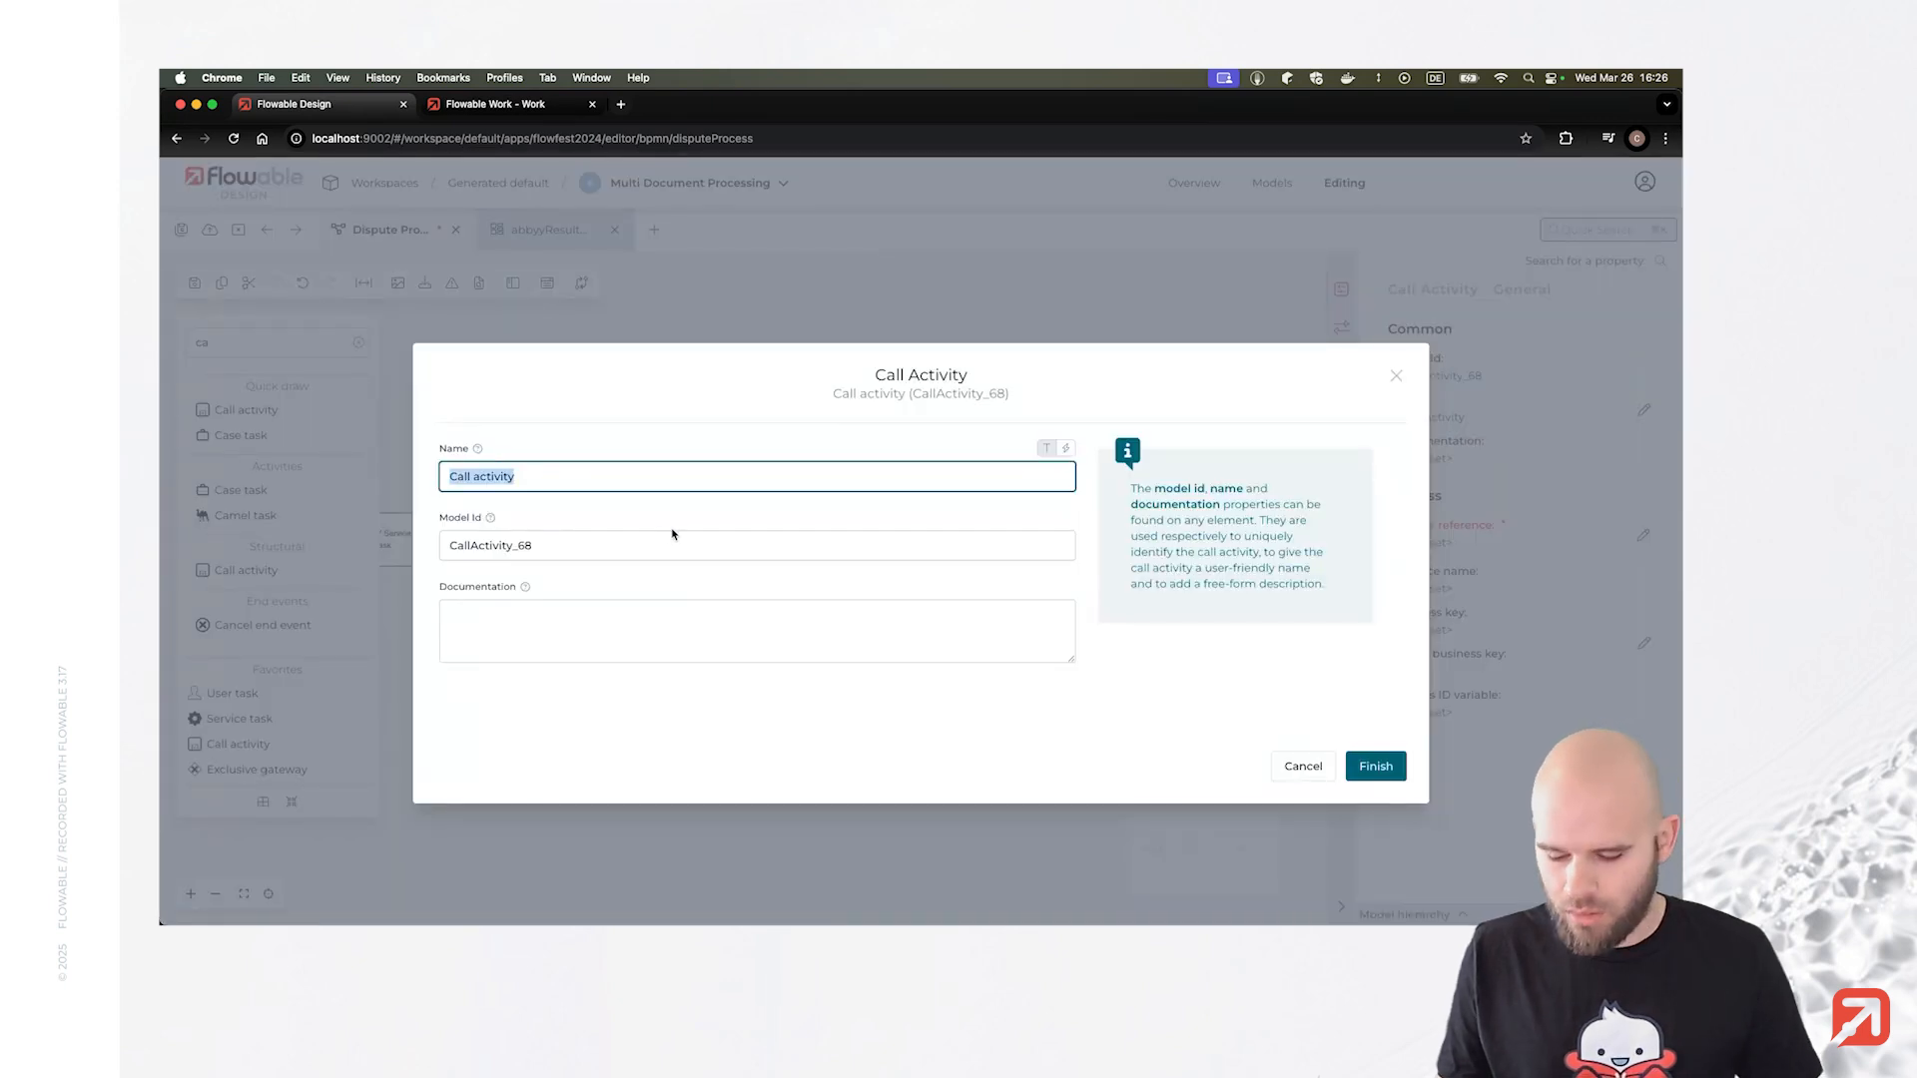
{"action": "type", "text": "P"}
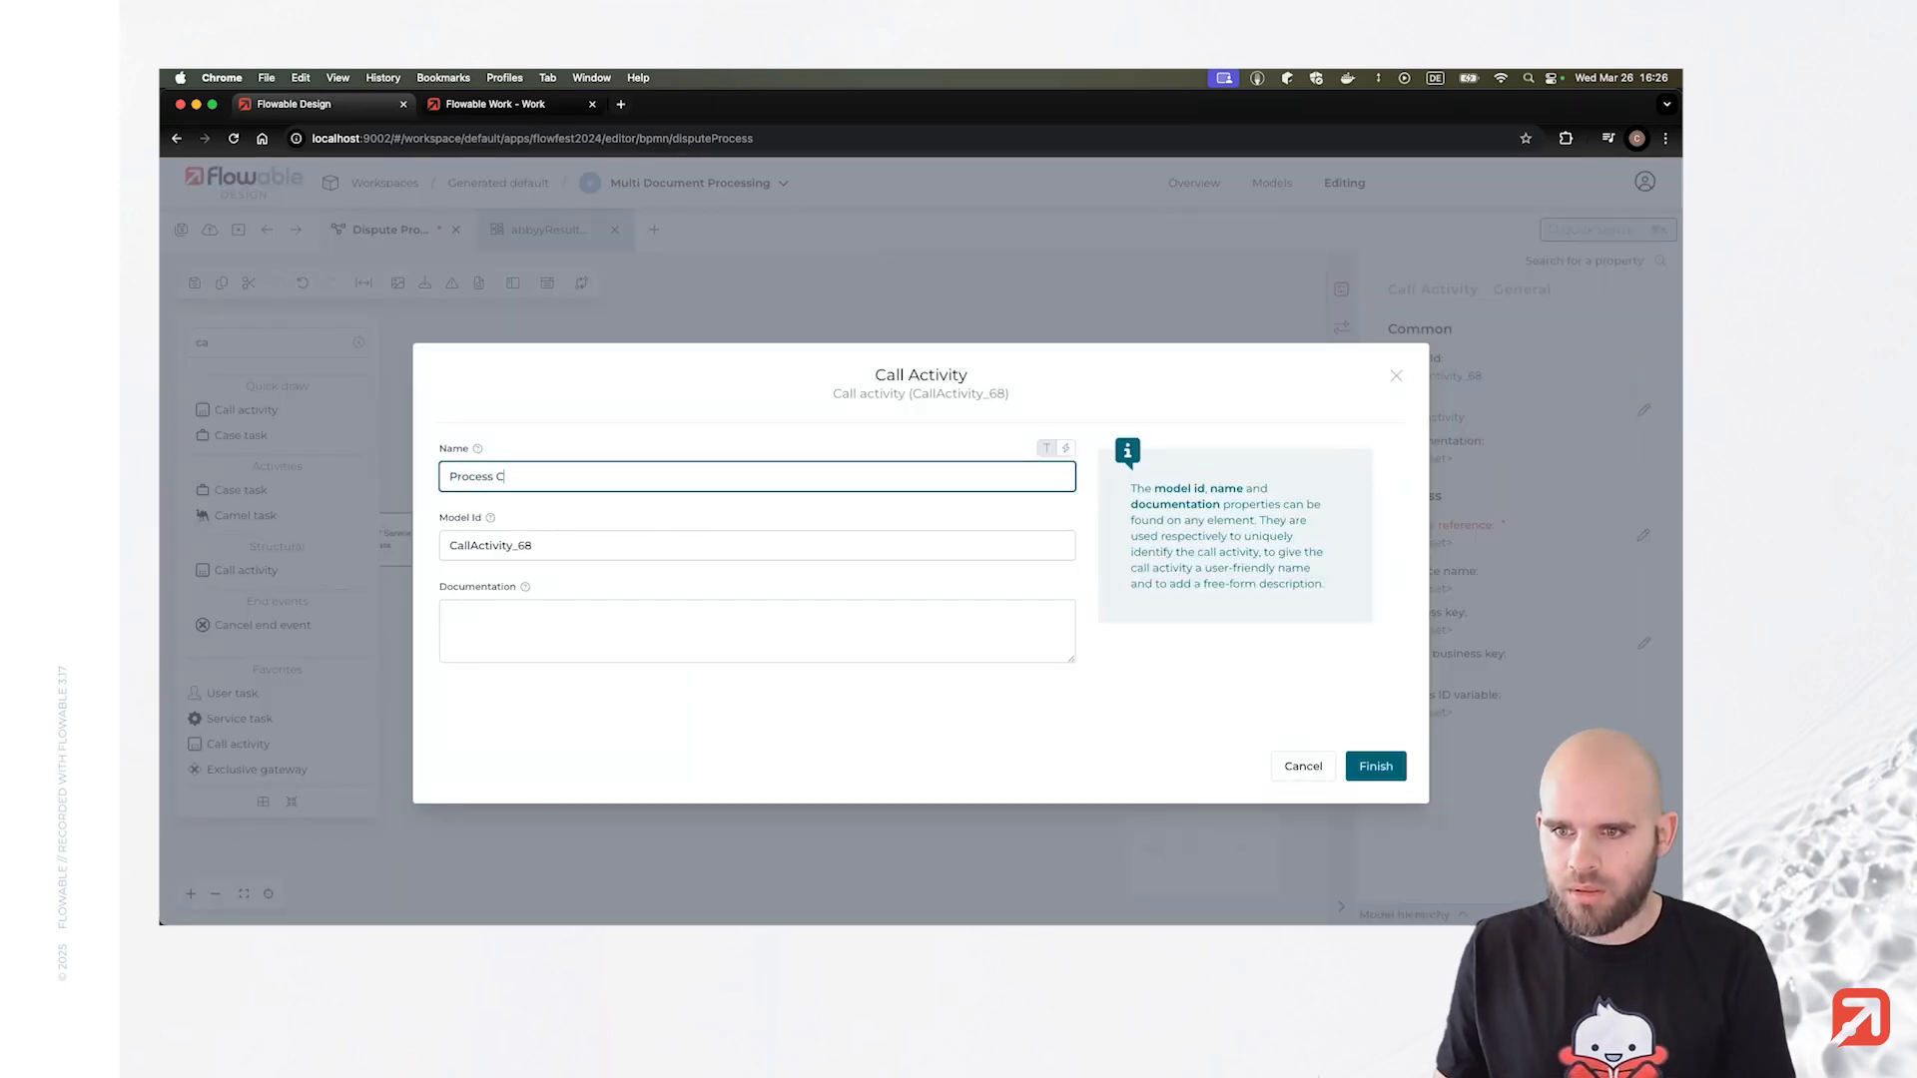
{"action": "type", "text": "rocess claim"}
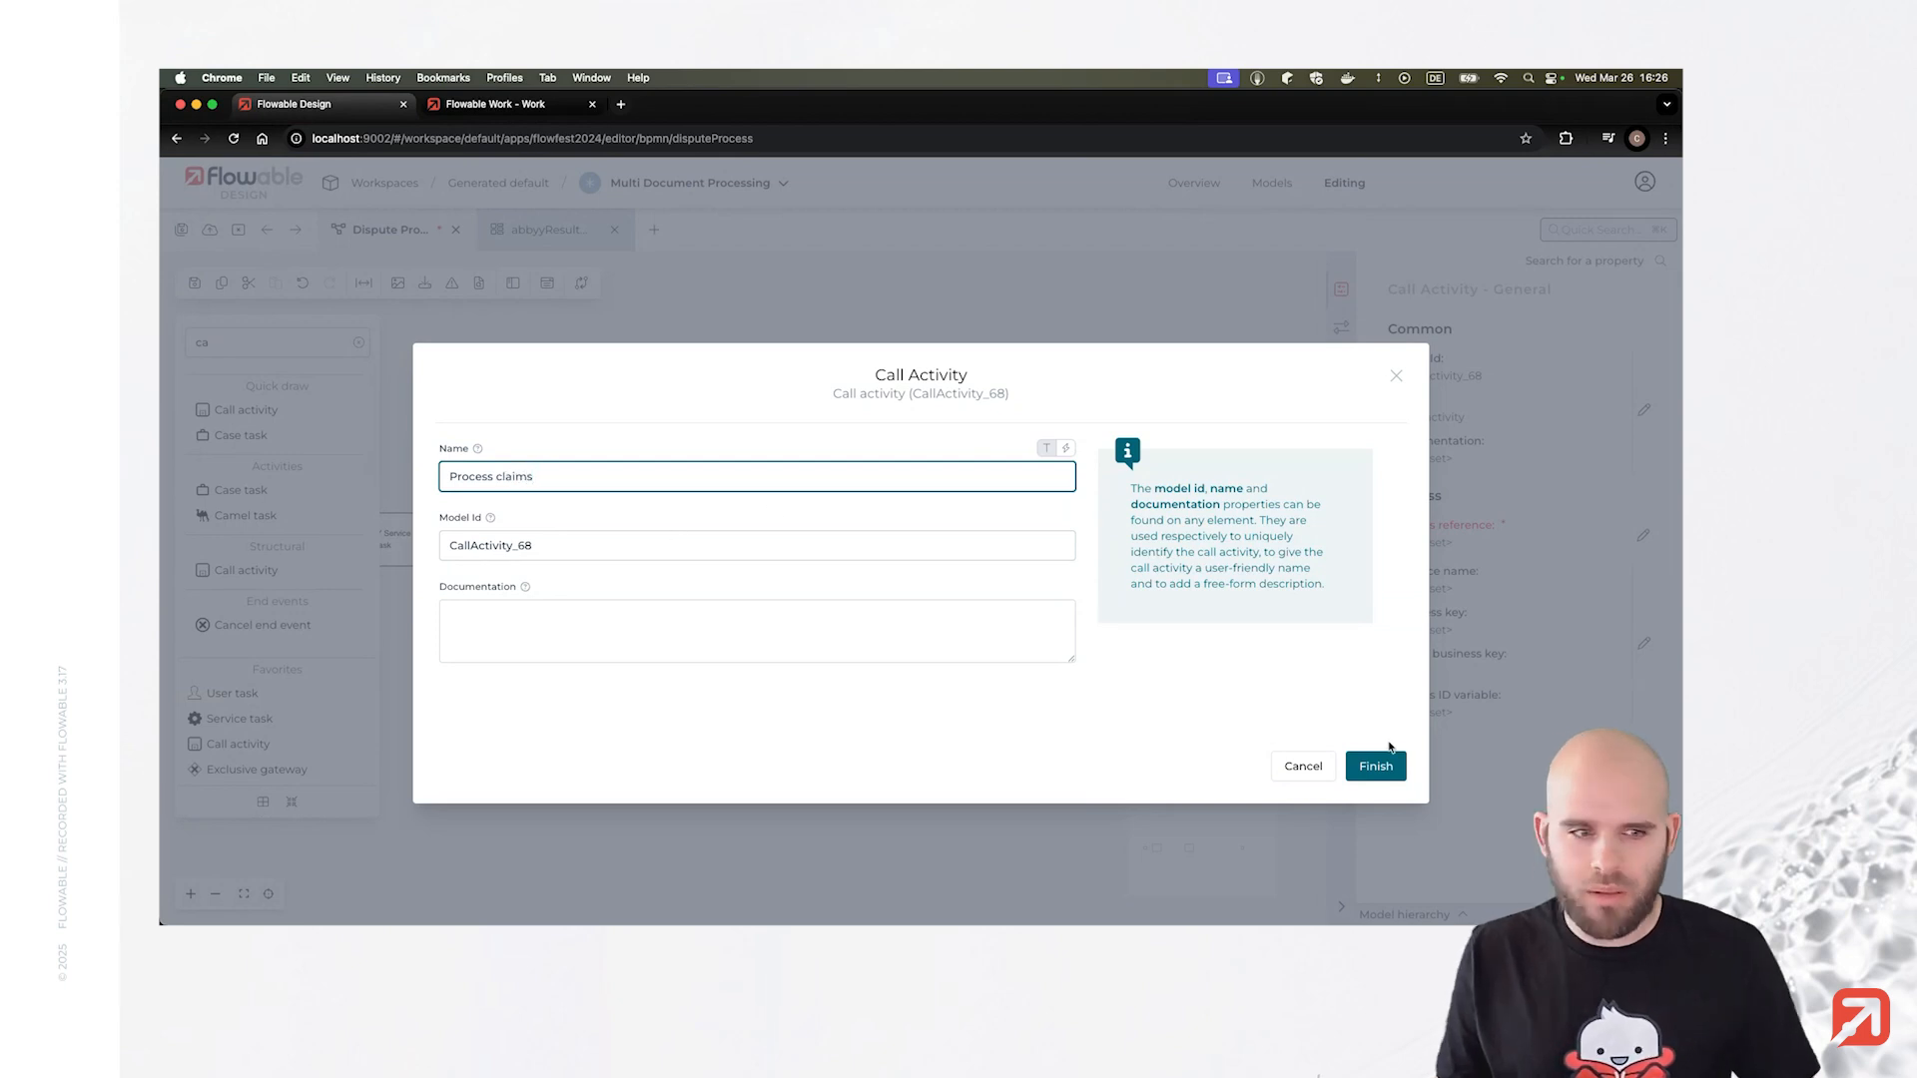
{"action": "type", "text": "s"}
{"action": "left_click", "coordinate": [1378, 765]}
{"action": "left_click_drag", "start_coordinate": [813, 582], "coordinate": [868, 537]}
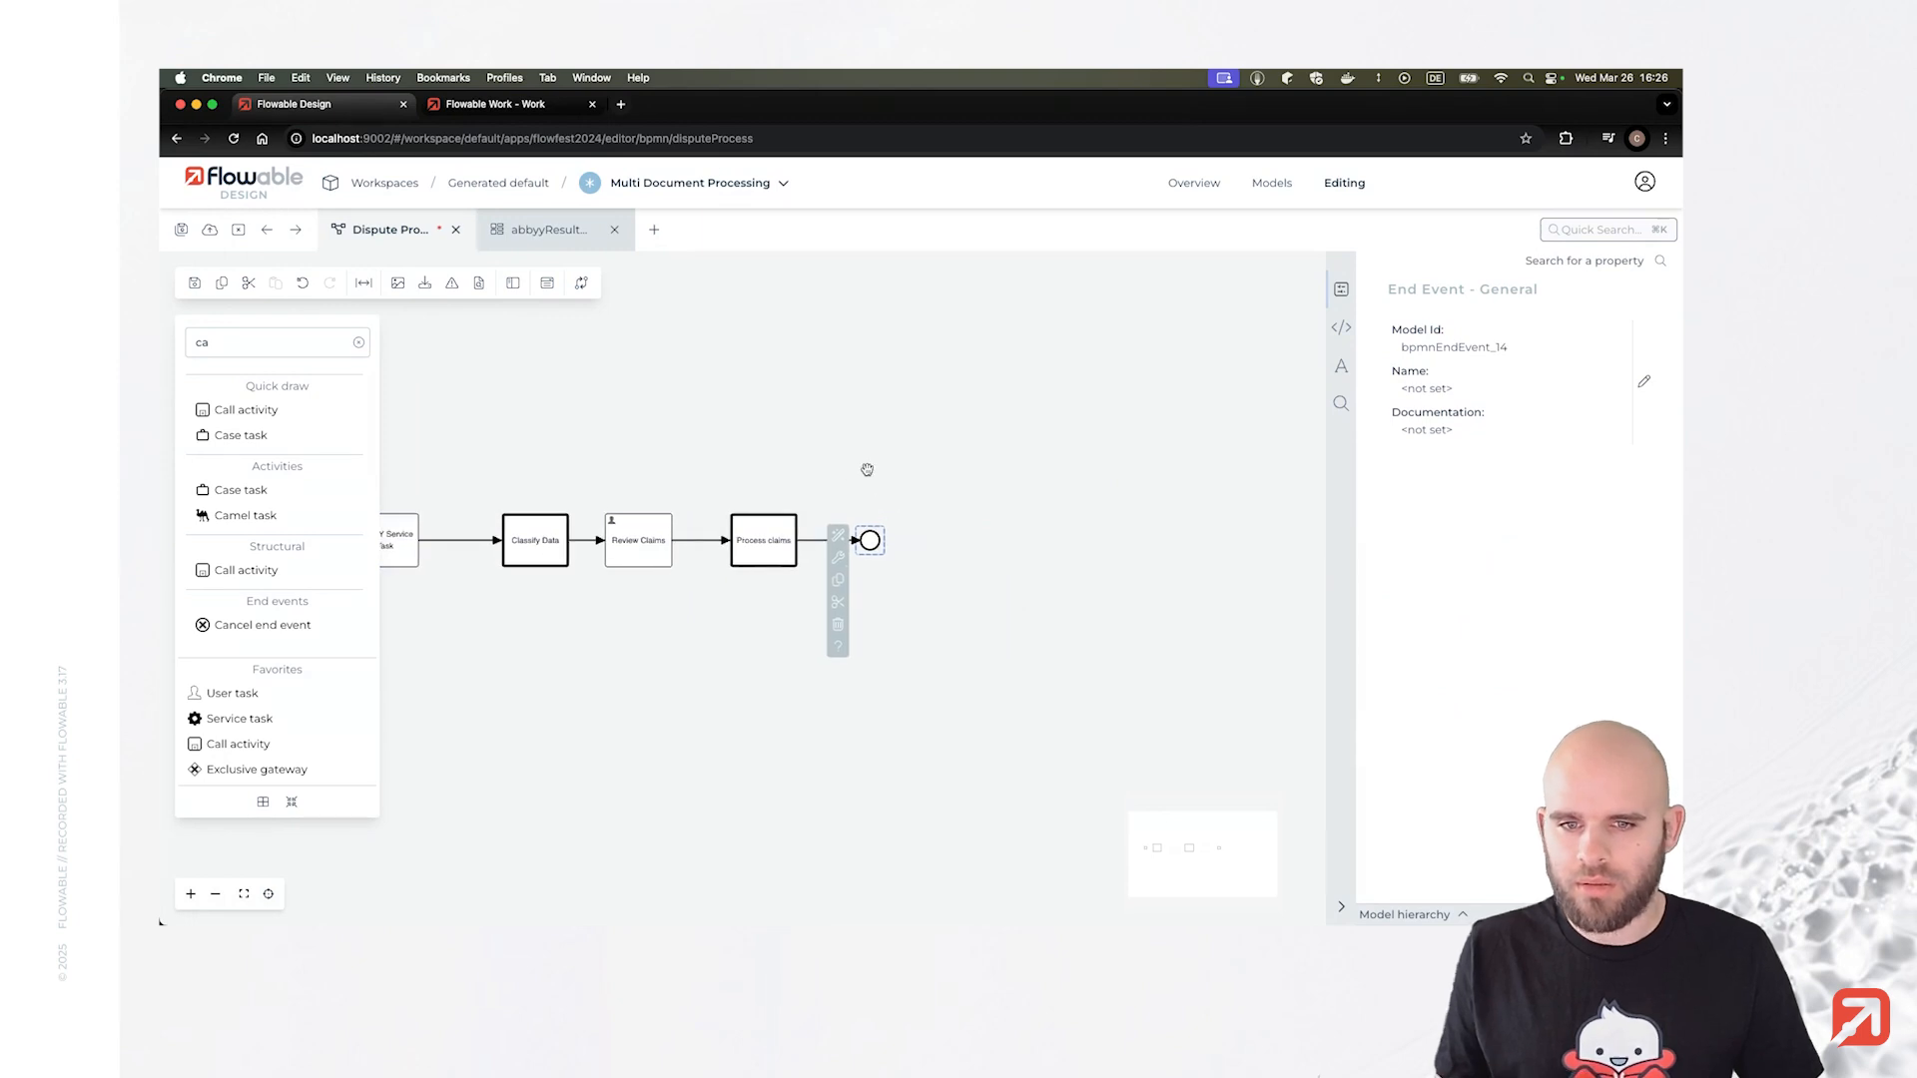
{"action": "left_click", "coordinate": [866, 469]}
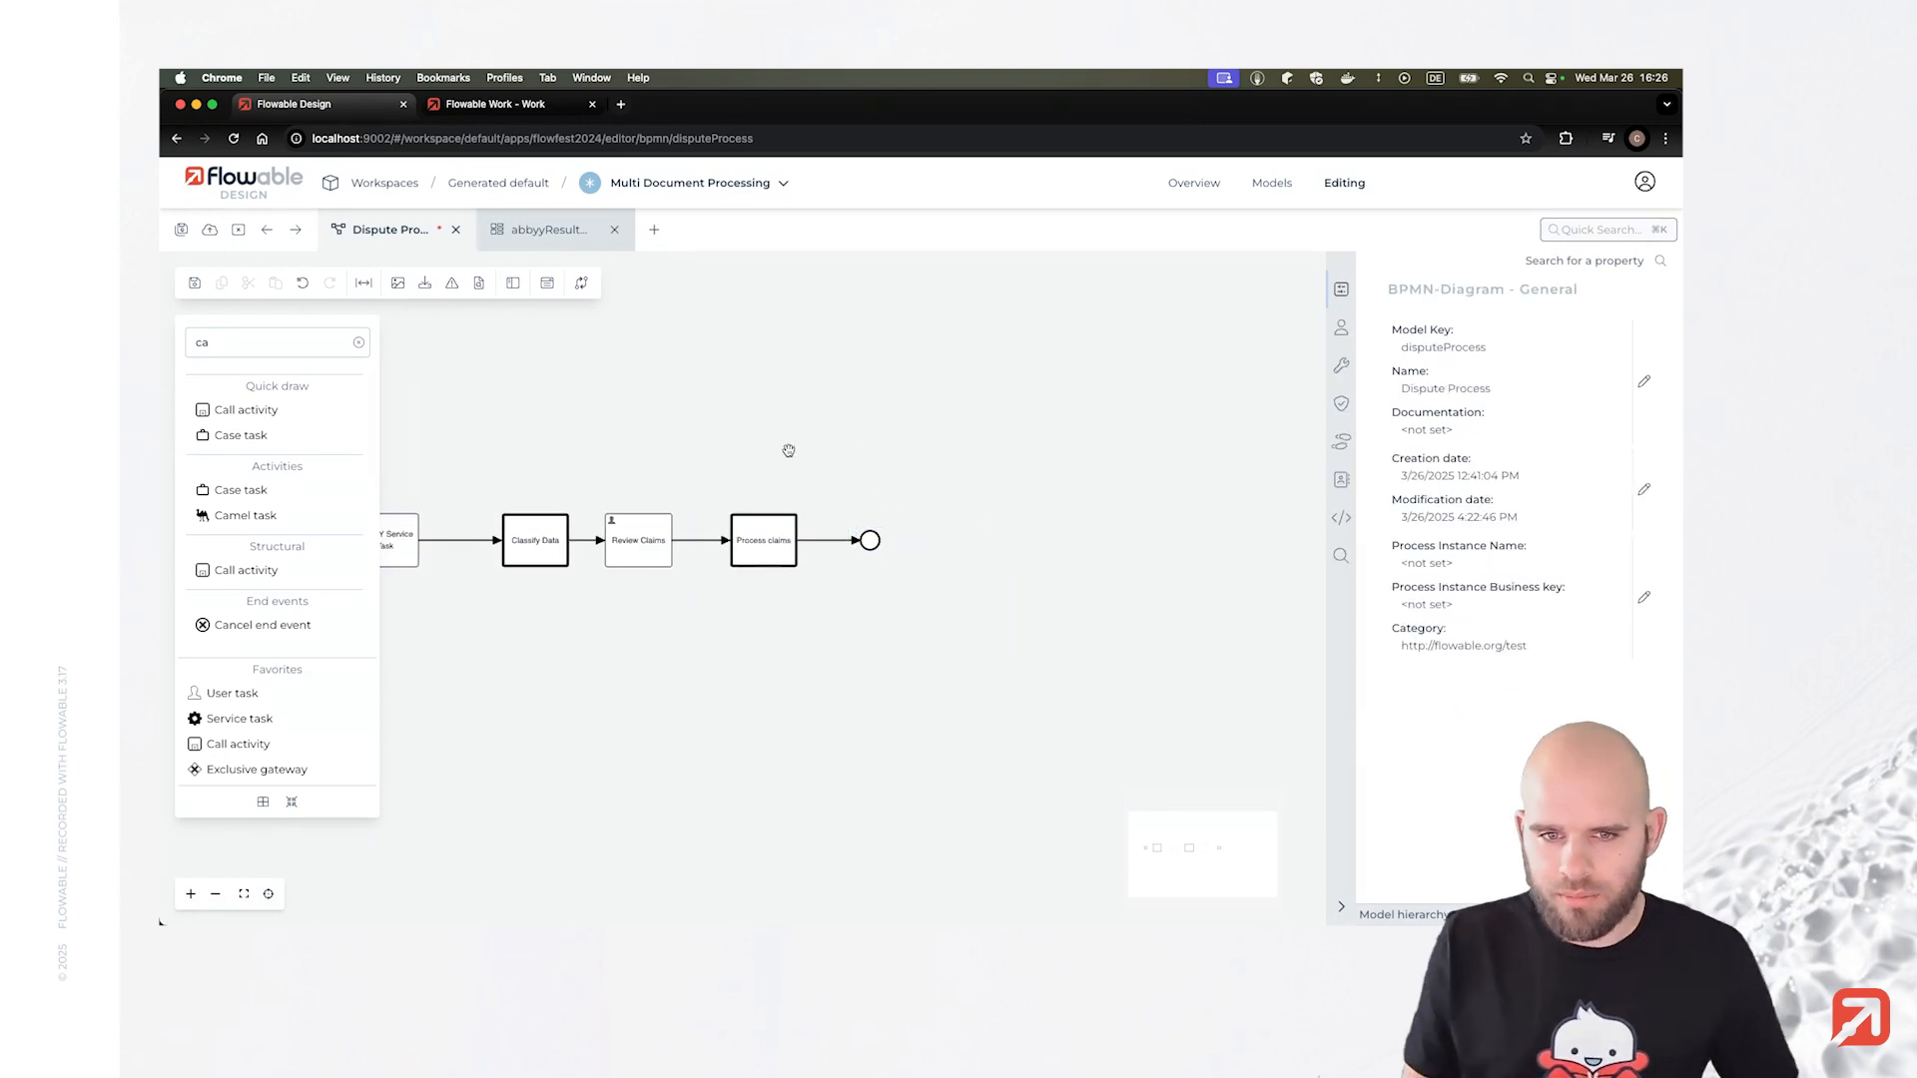
Link the Process claims call activity to the existing handleClaimProcess model and open that process for editing.
{"action": "left_click", "coordinate": [769, 548]}
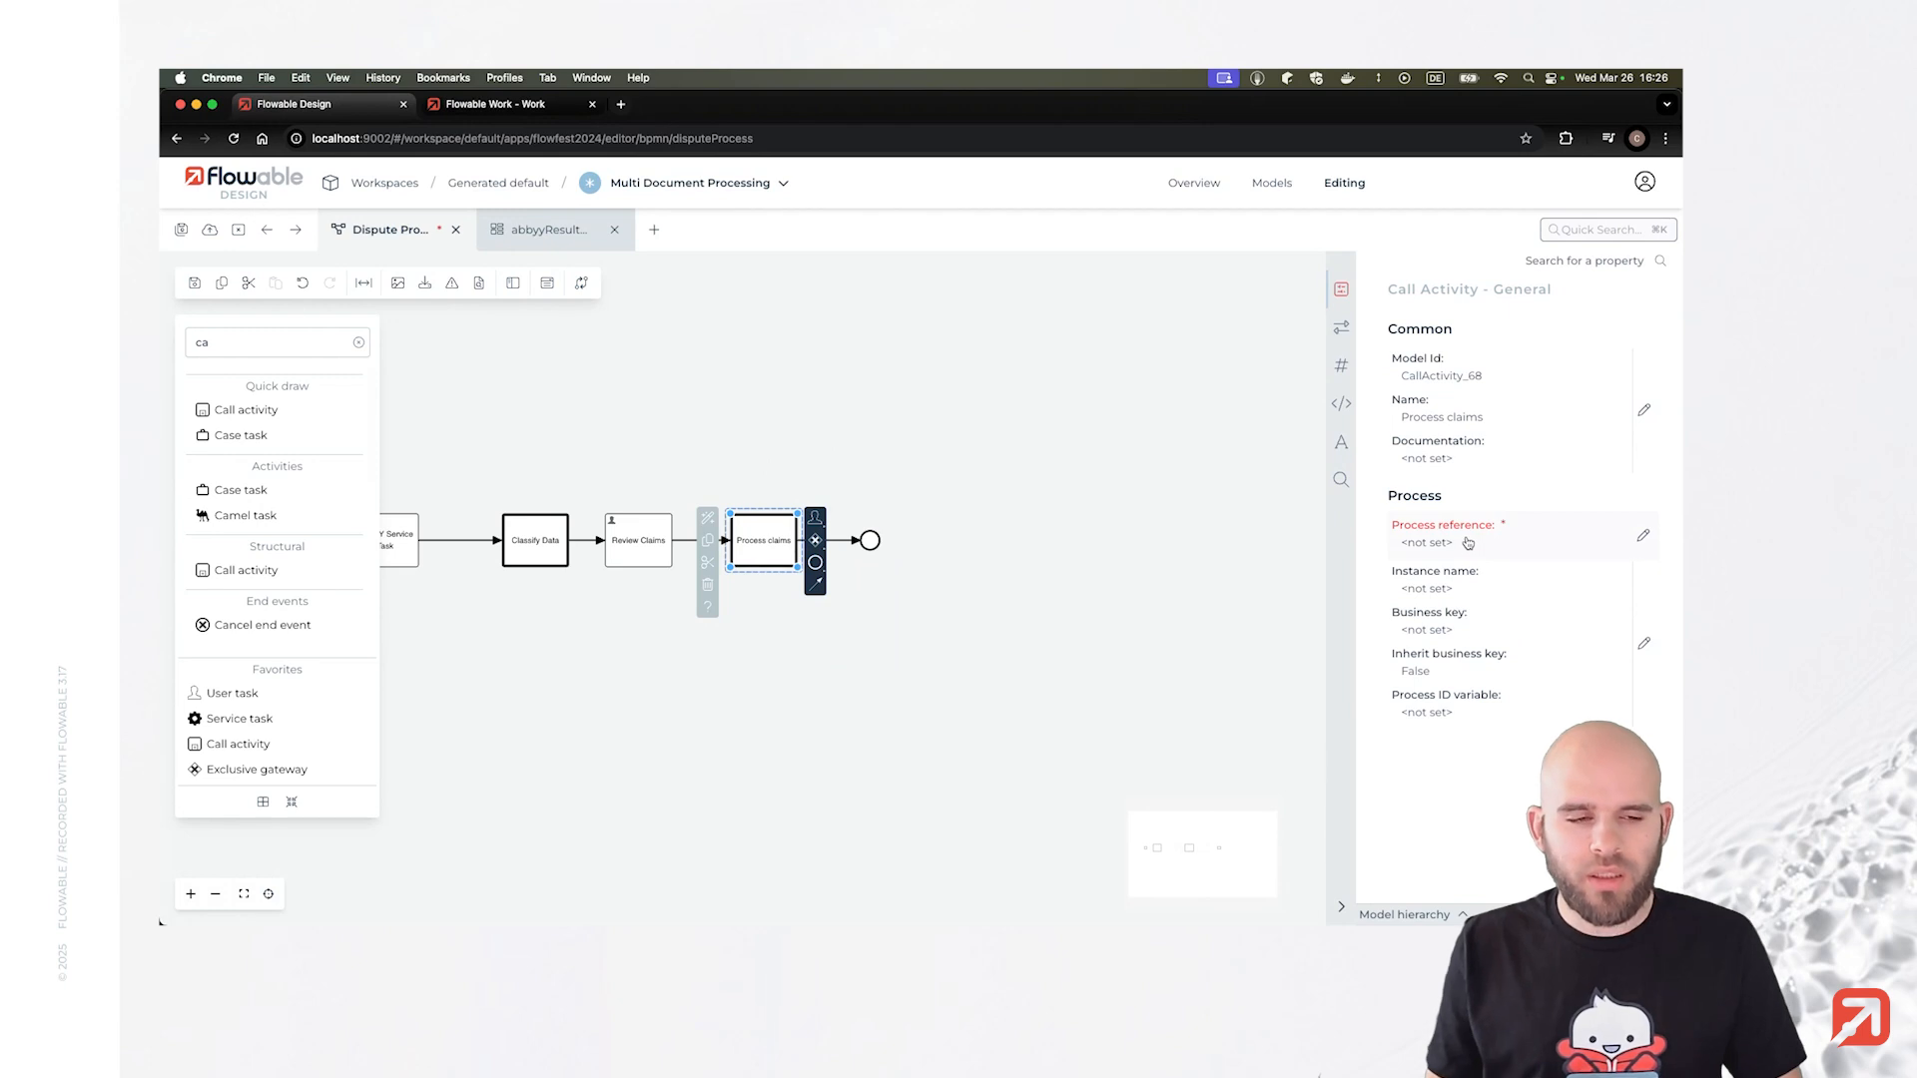
{"action": "left_click", "coordinate": [1537, 539]}
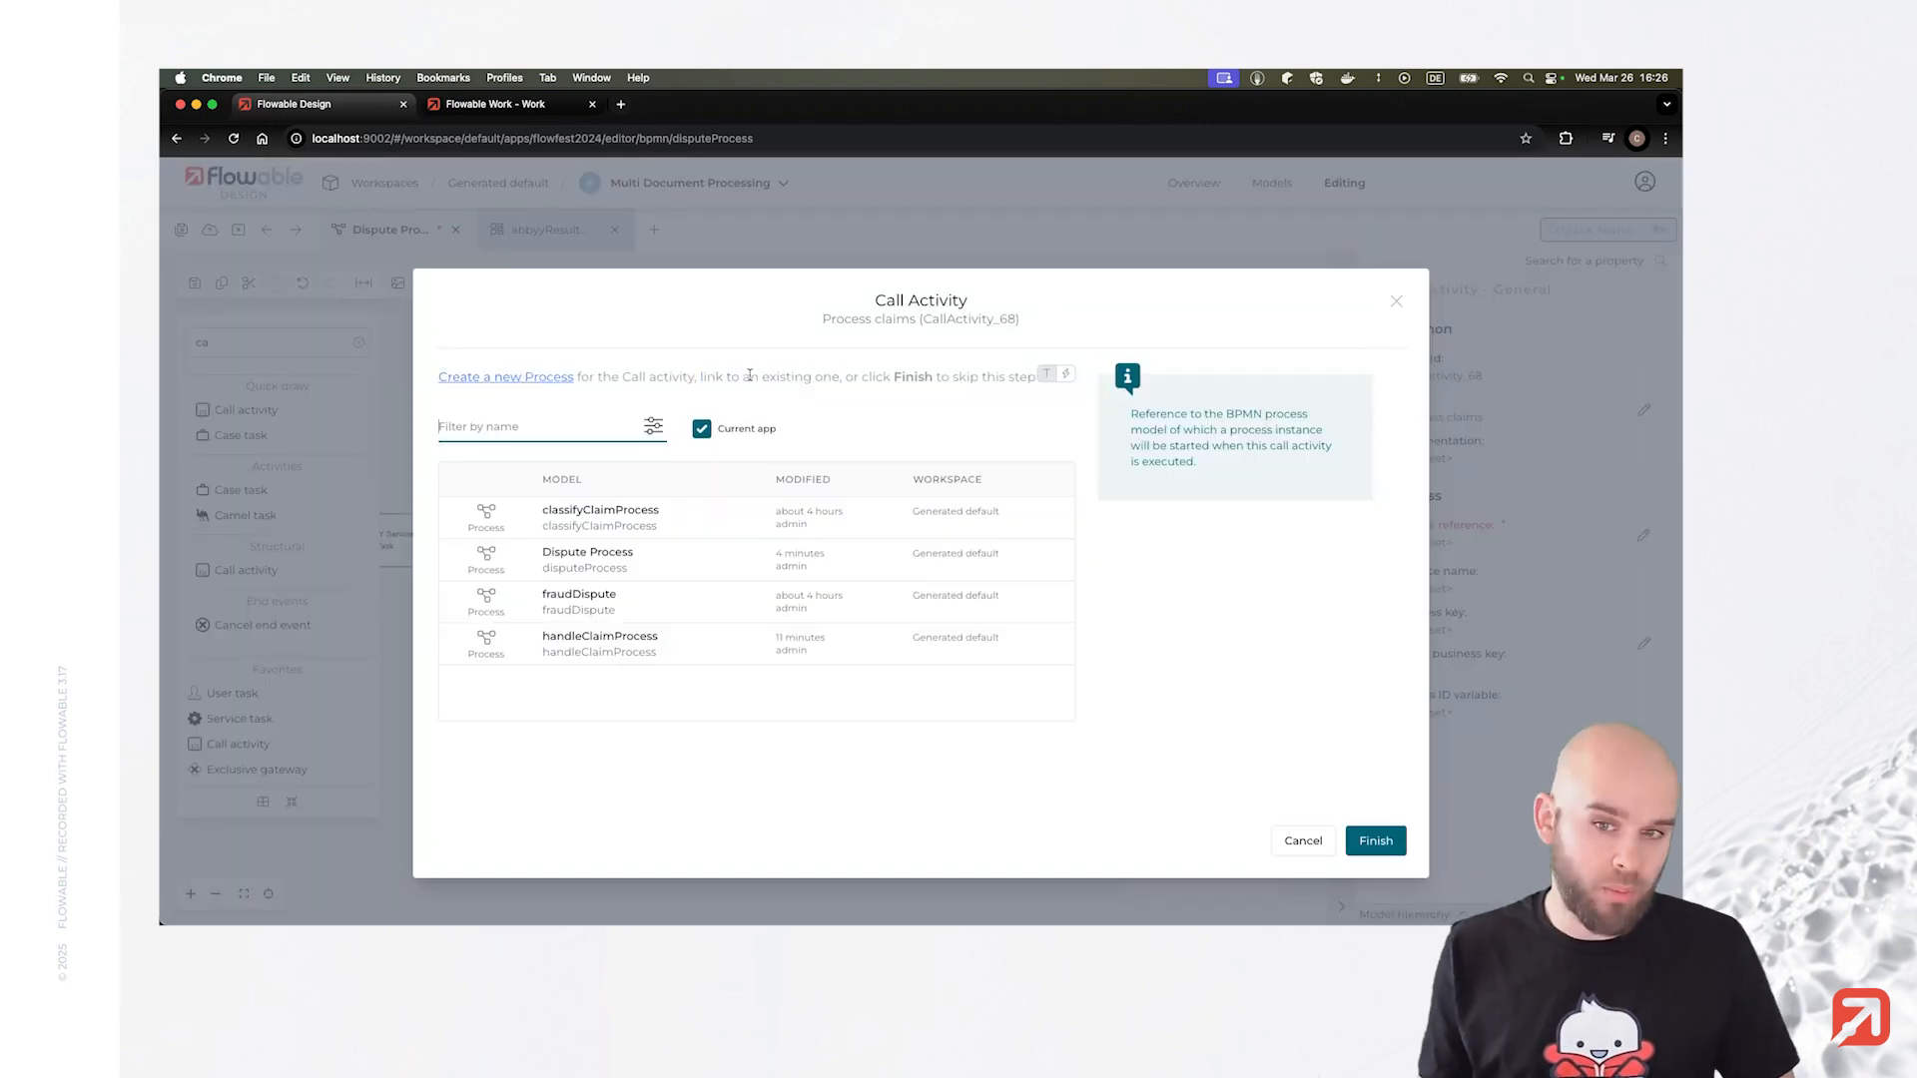
{"action": "left_click", "coordinate": [579, 644]}
{"action": "left_click", "coordinate": [448, 573]}
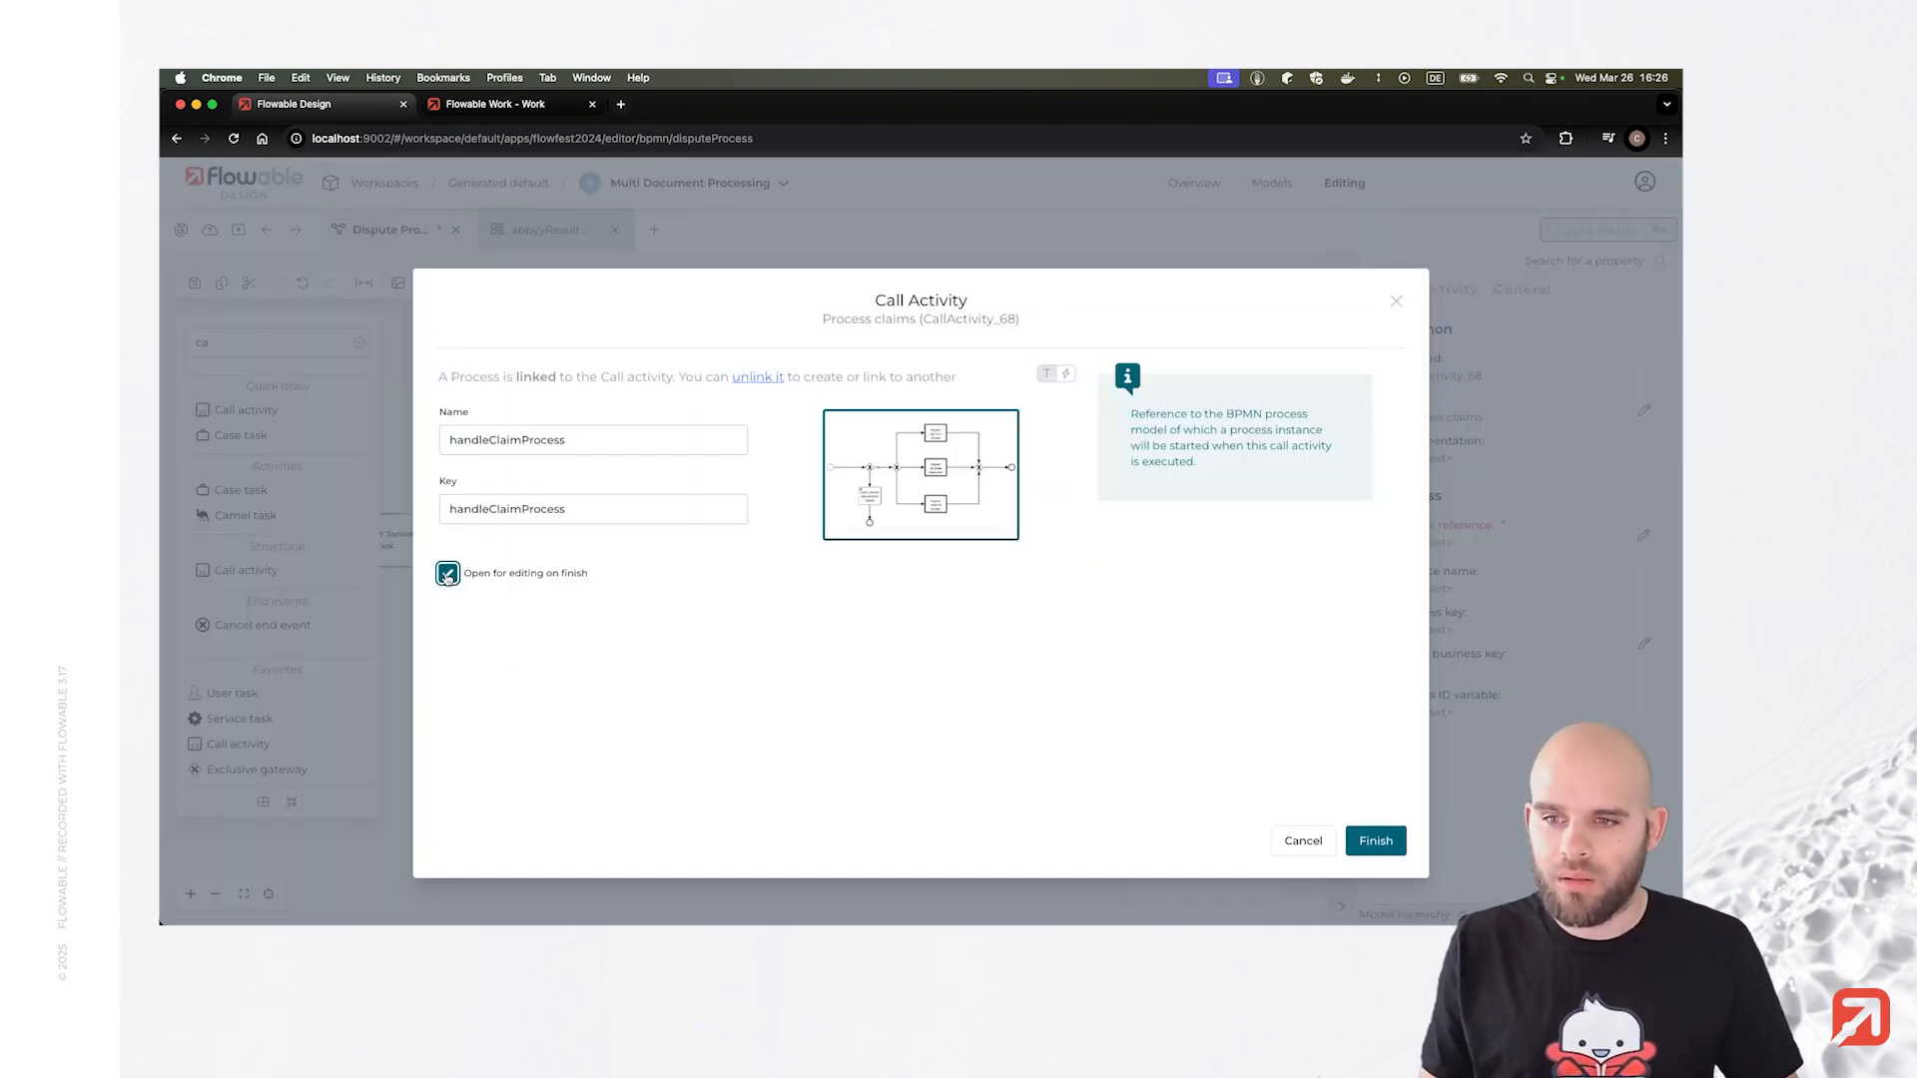
{"action": "left_click", "coordinate": [1373, 841]}
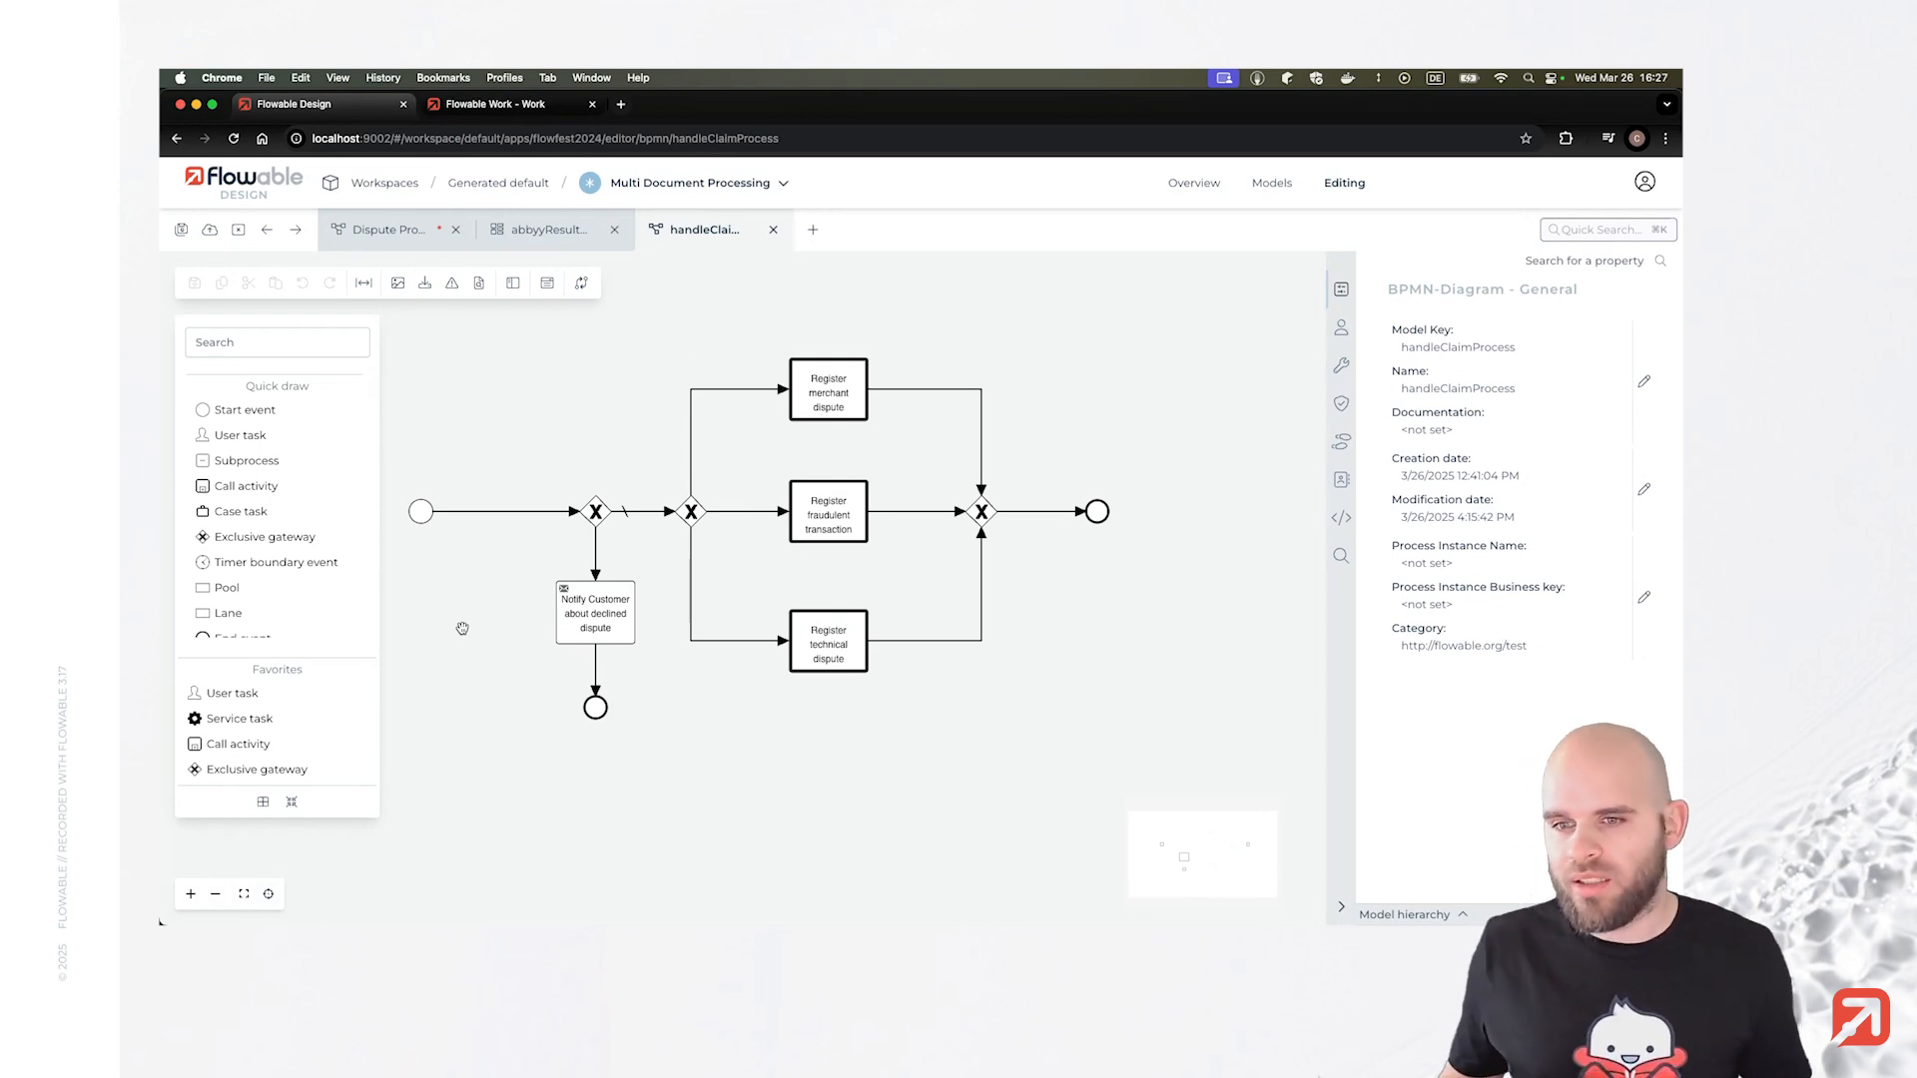
Examine the first gateway and the three Register dispute call activities in handleClaimProcess, including their process references.
{"action": "left_click", "coordinate": [599, 514]}
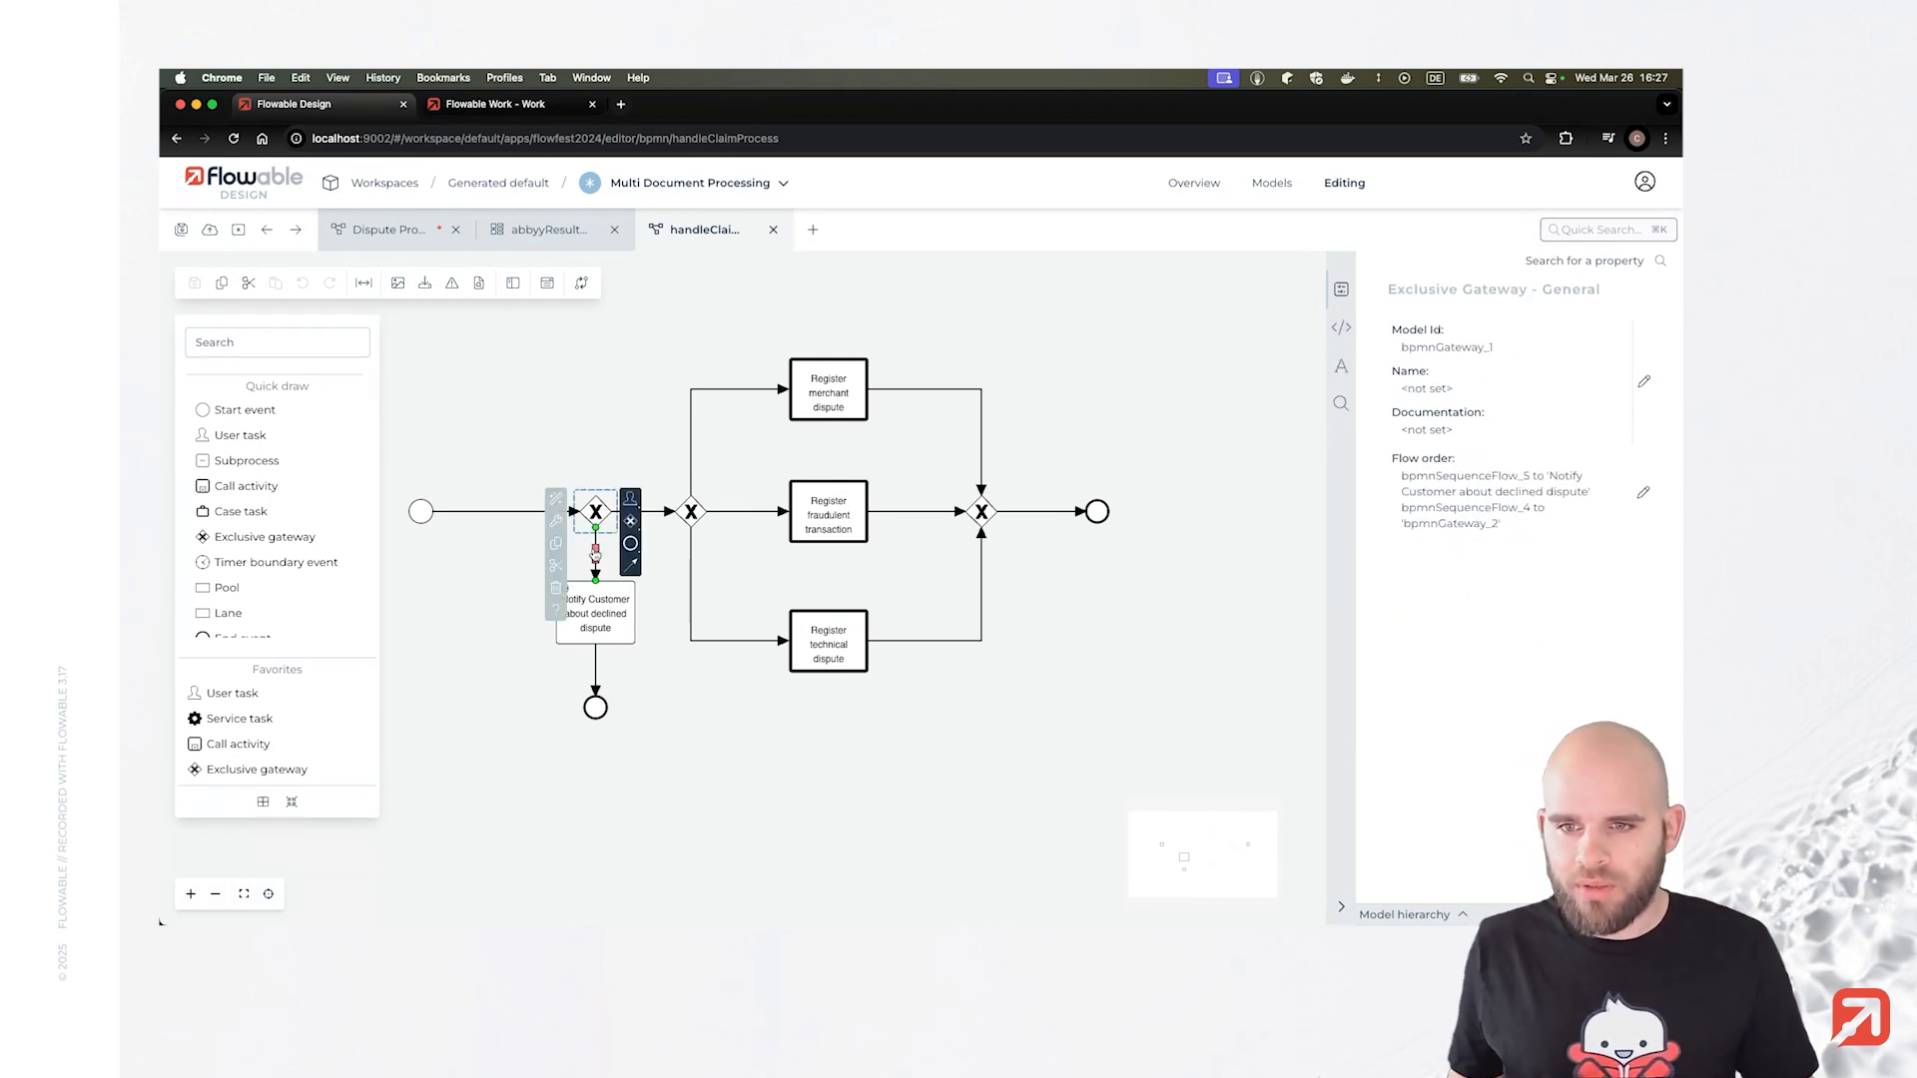
{"action": "left_click", "coordinate": [478, 587]}
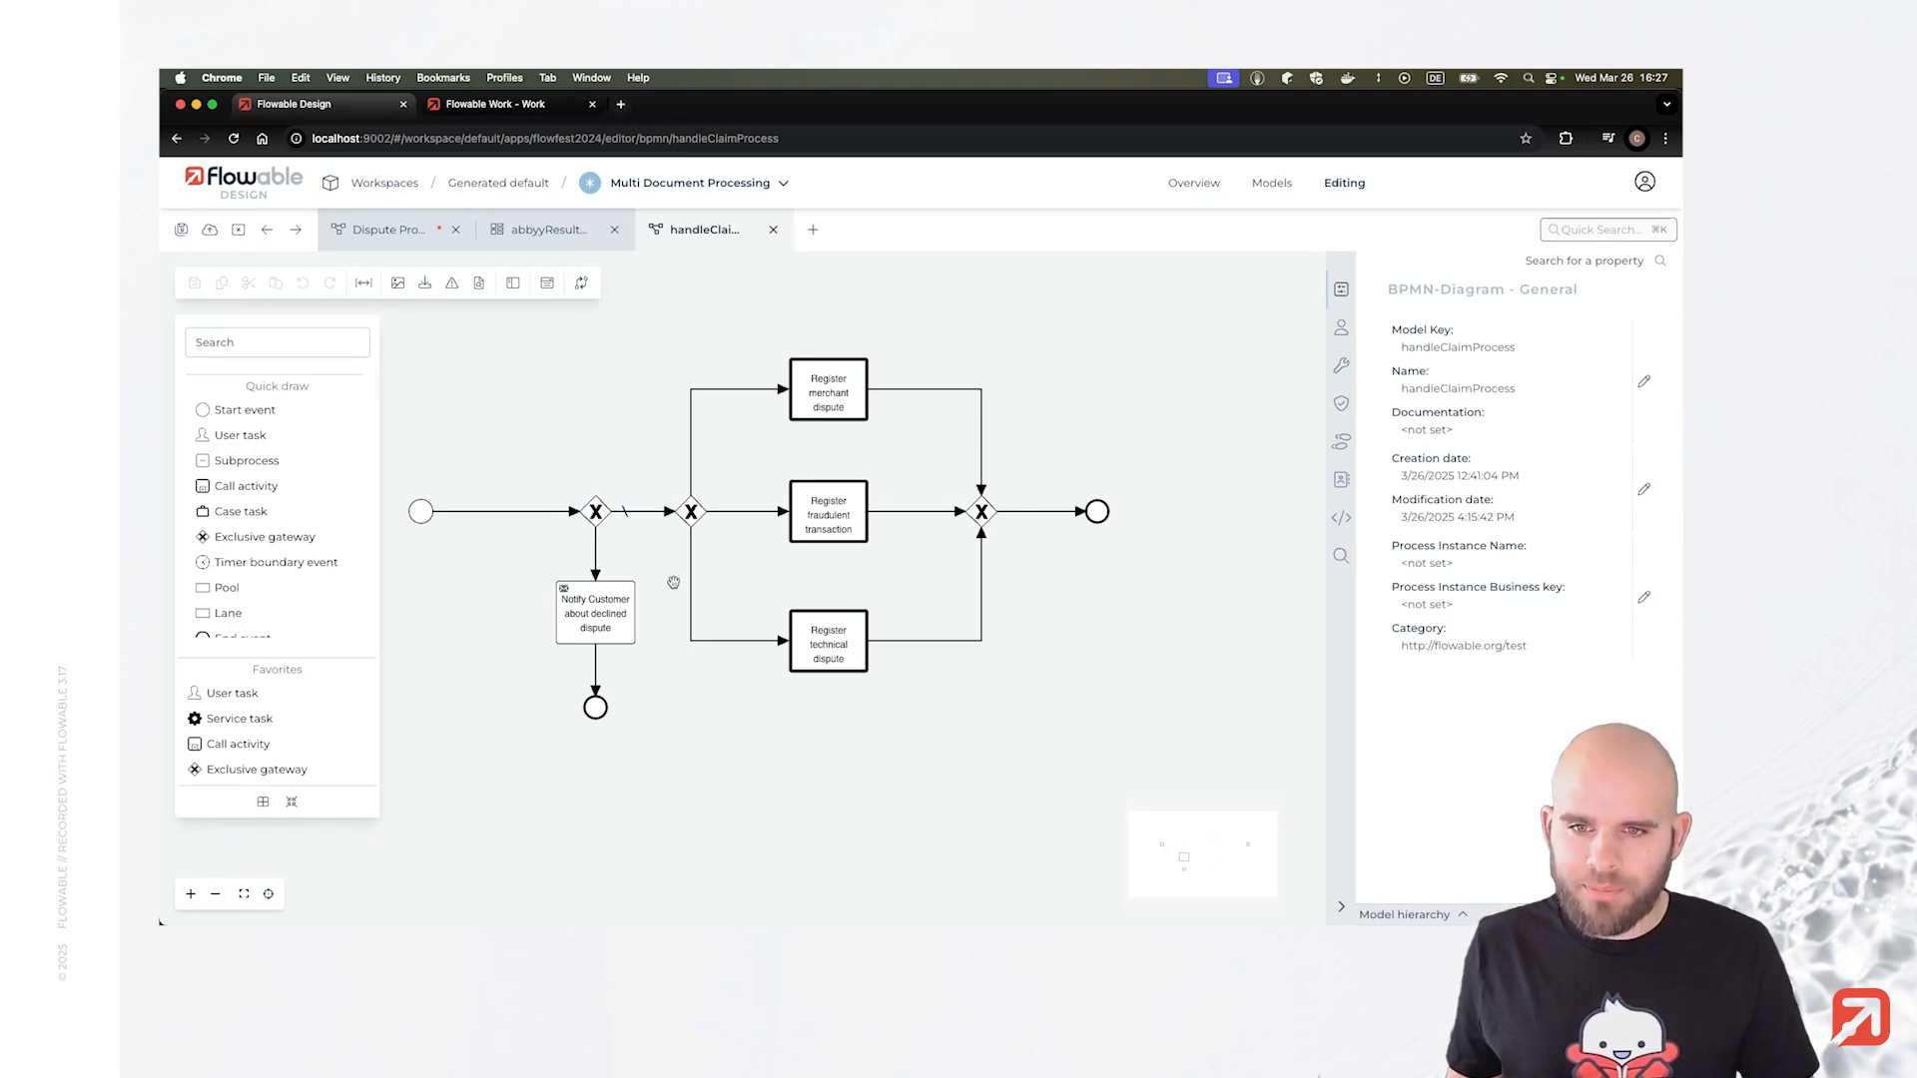
{"action": "left_click", "coordinate": [843, 410]}
{"action": "left_click", "coordinate": [828, 519]}
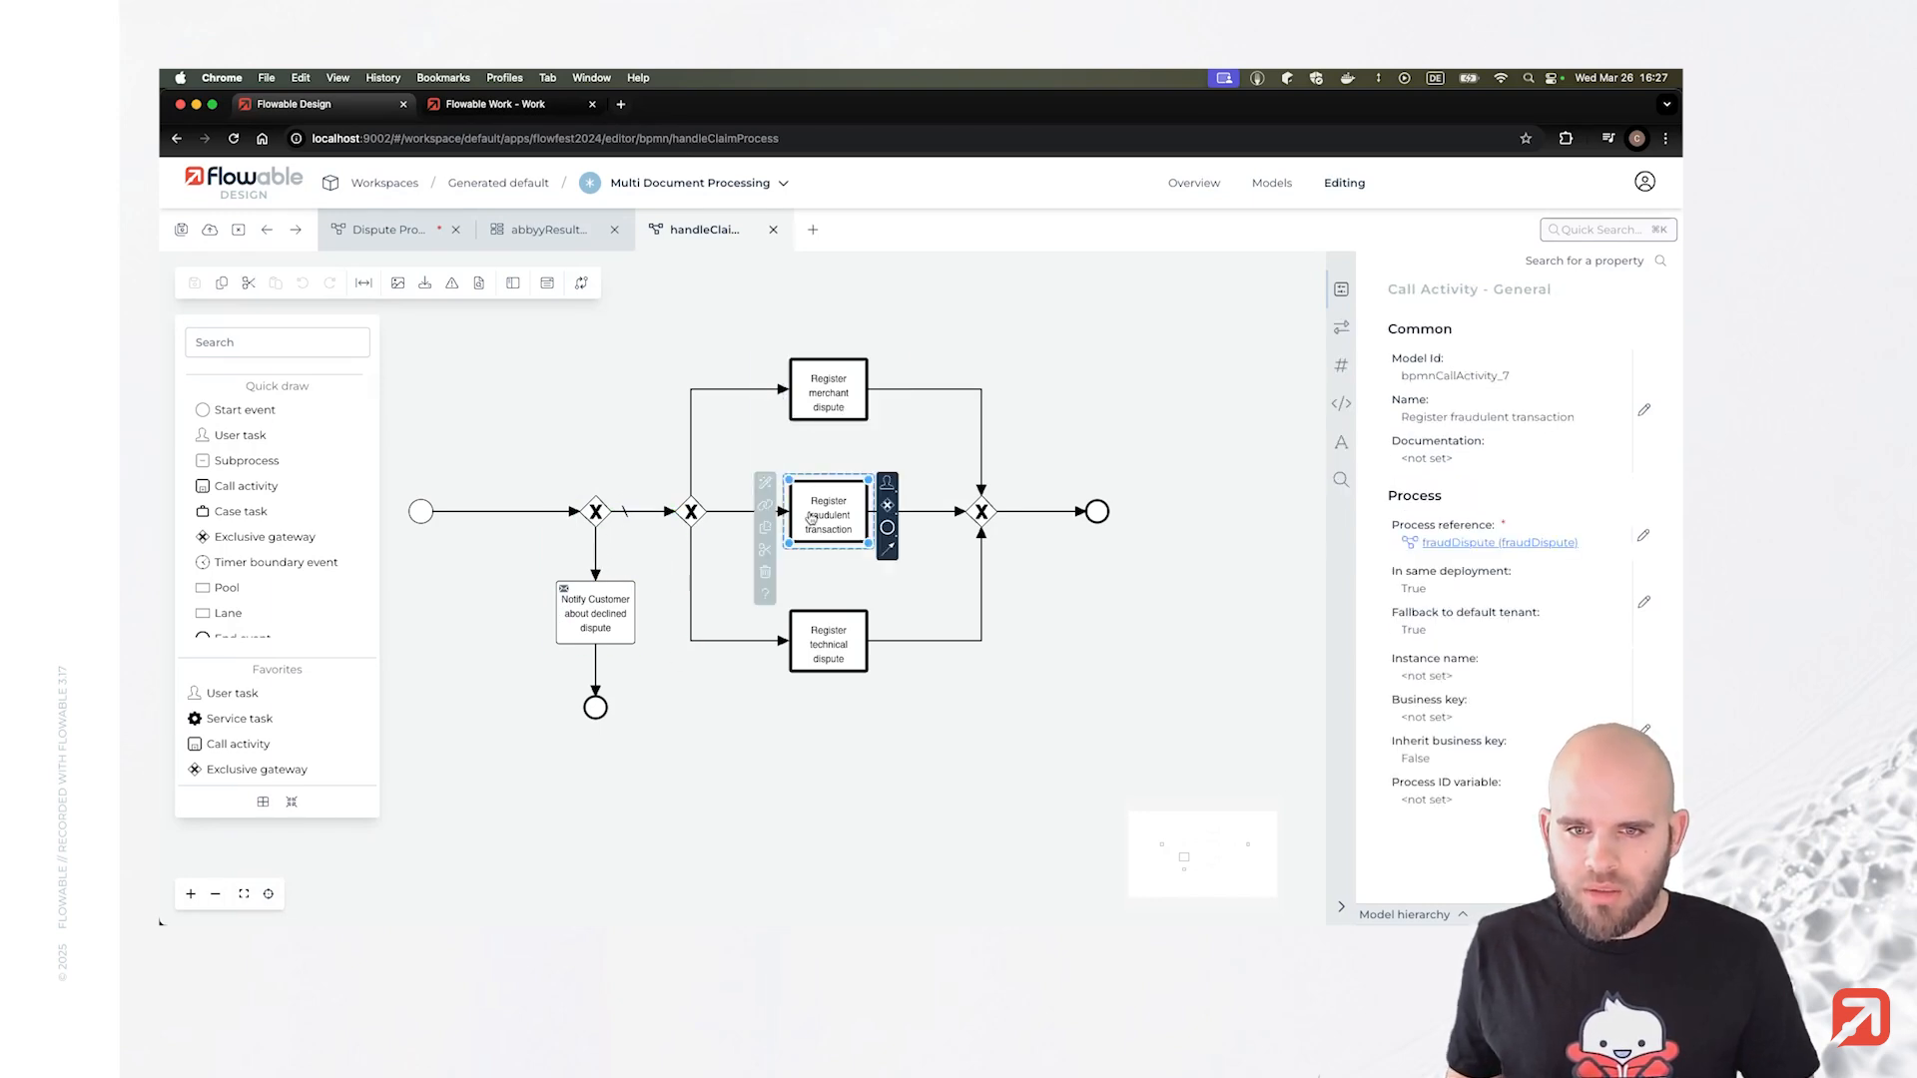
{"action": "left_click", "coordinate": [823, 651]}
{"action": "left_click", "coordinate": [843, 752]}
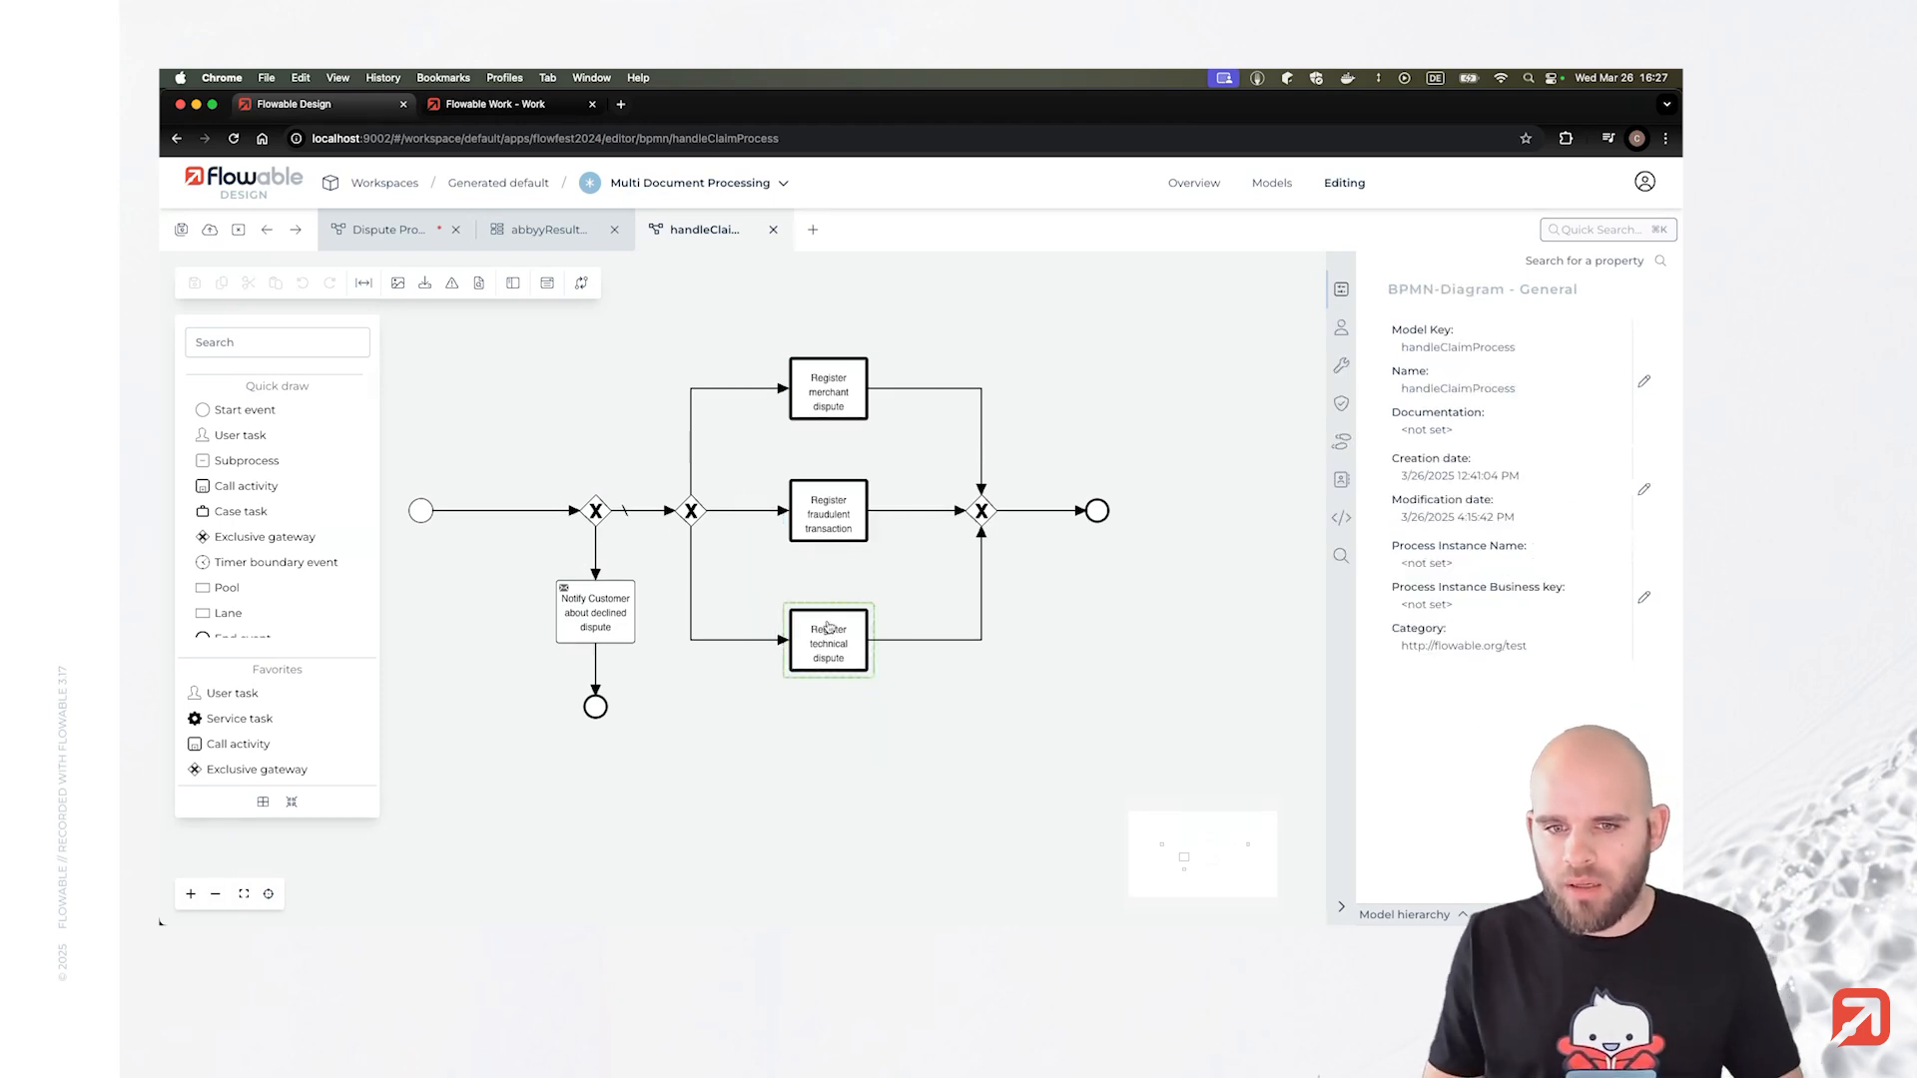
{"action": "left_click", "coordinate": [811, 651]}
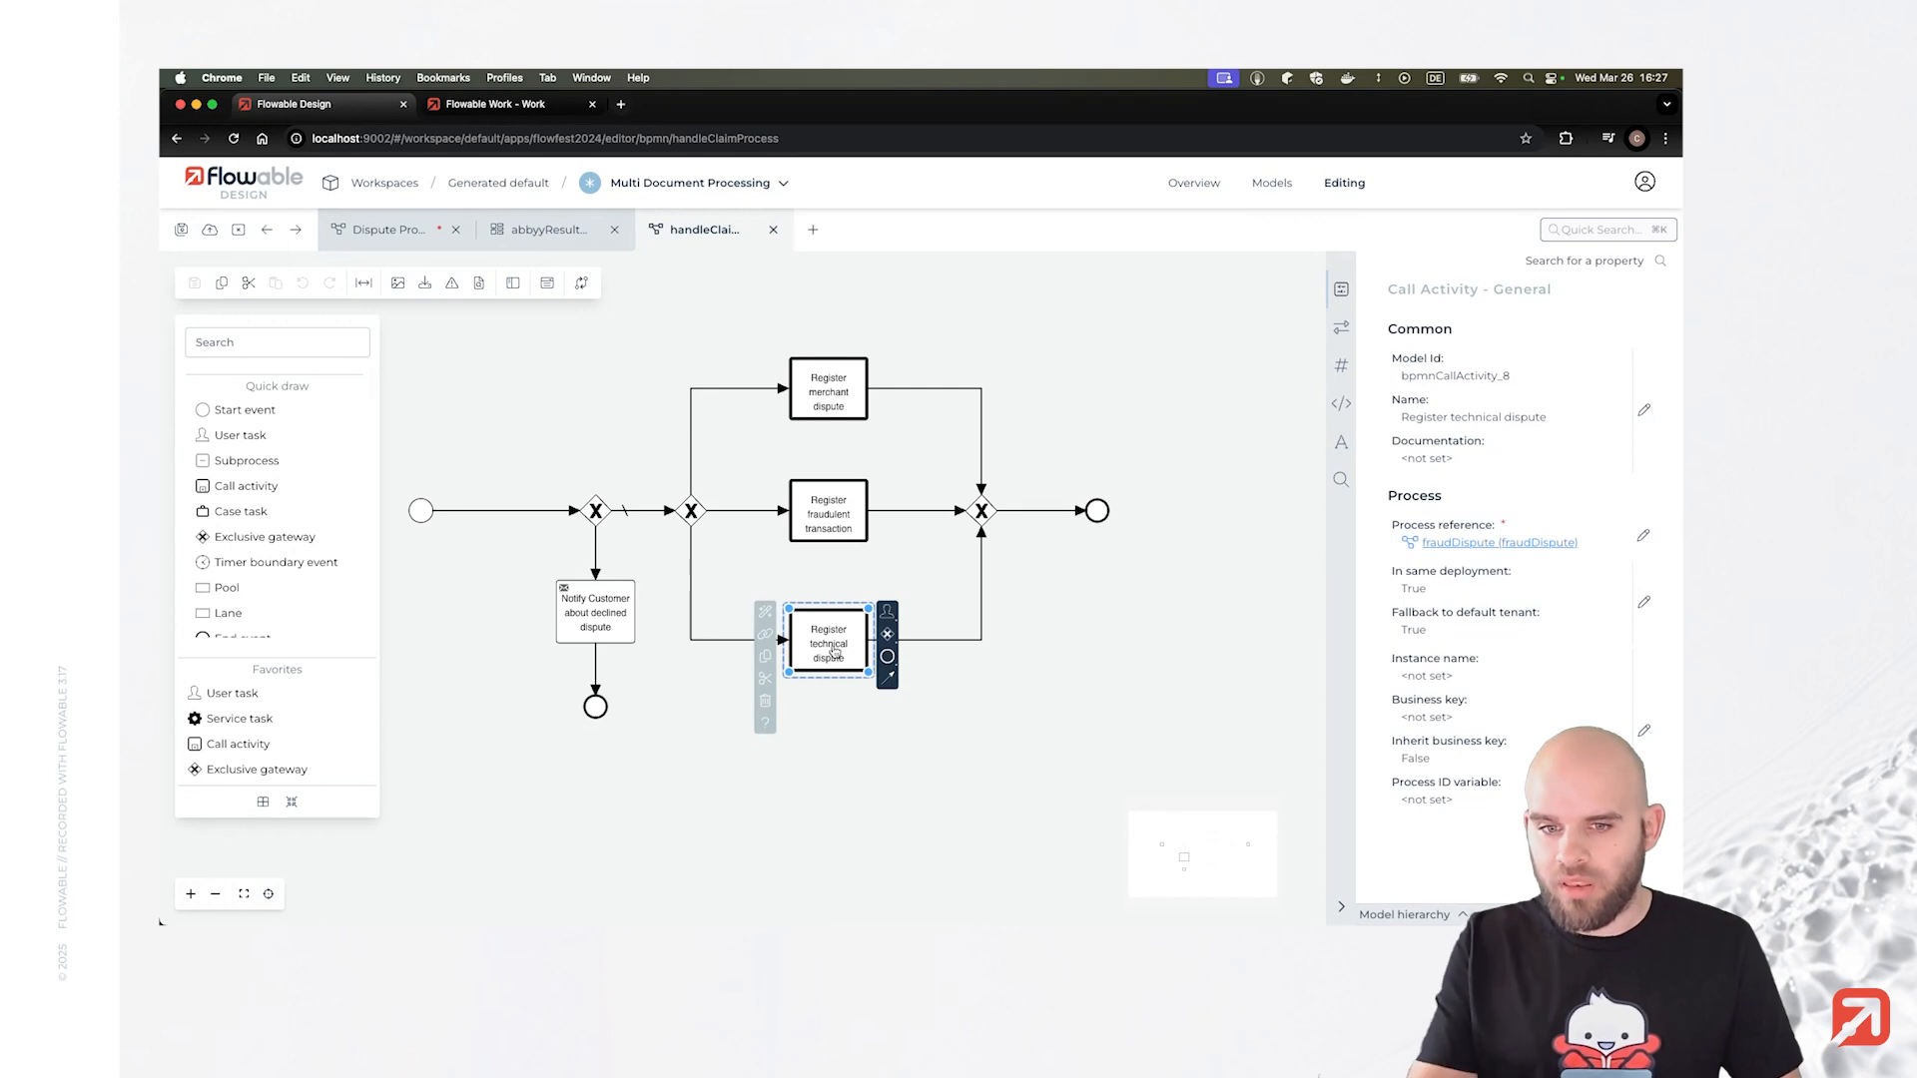
{"action": "left_click", "coordinate": [1014, 642]}
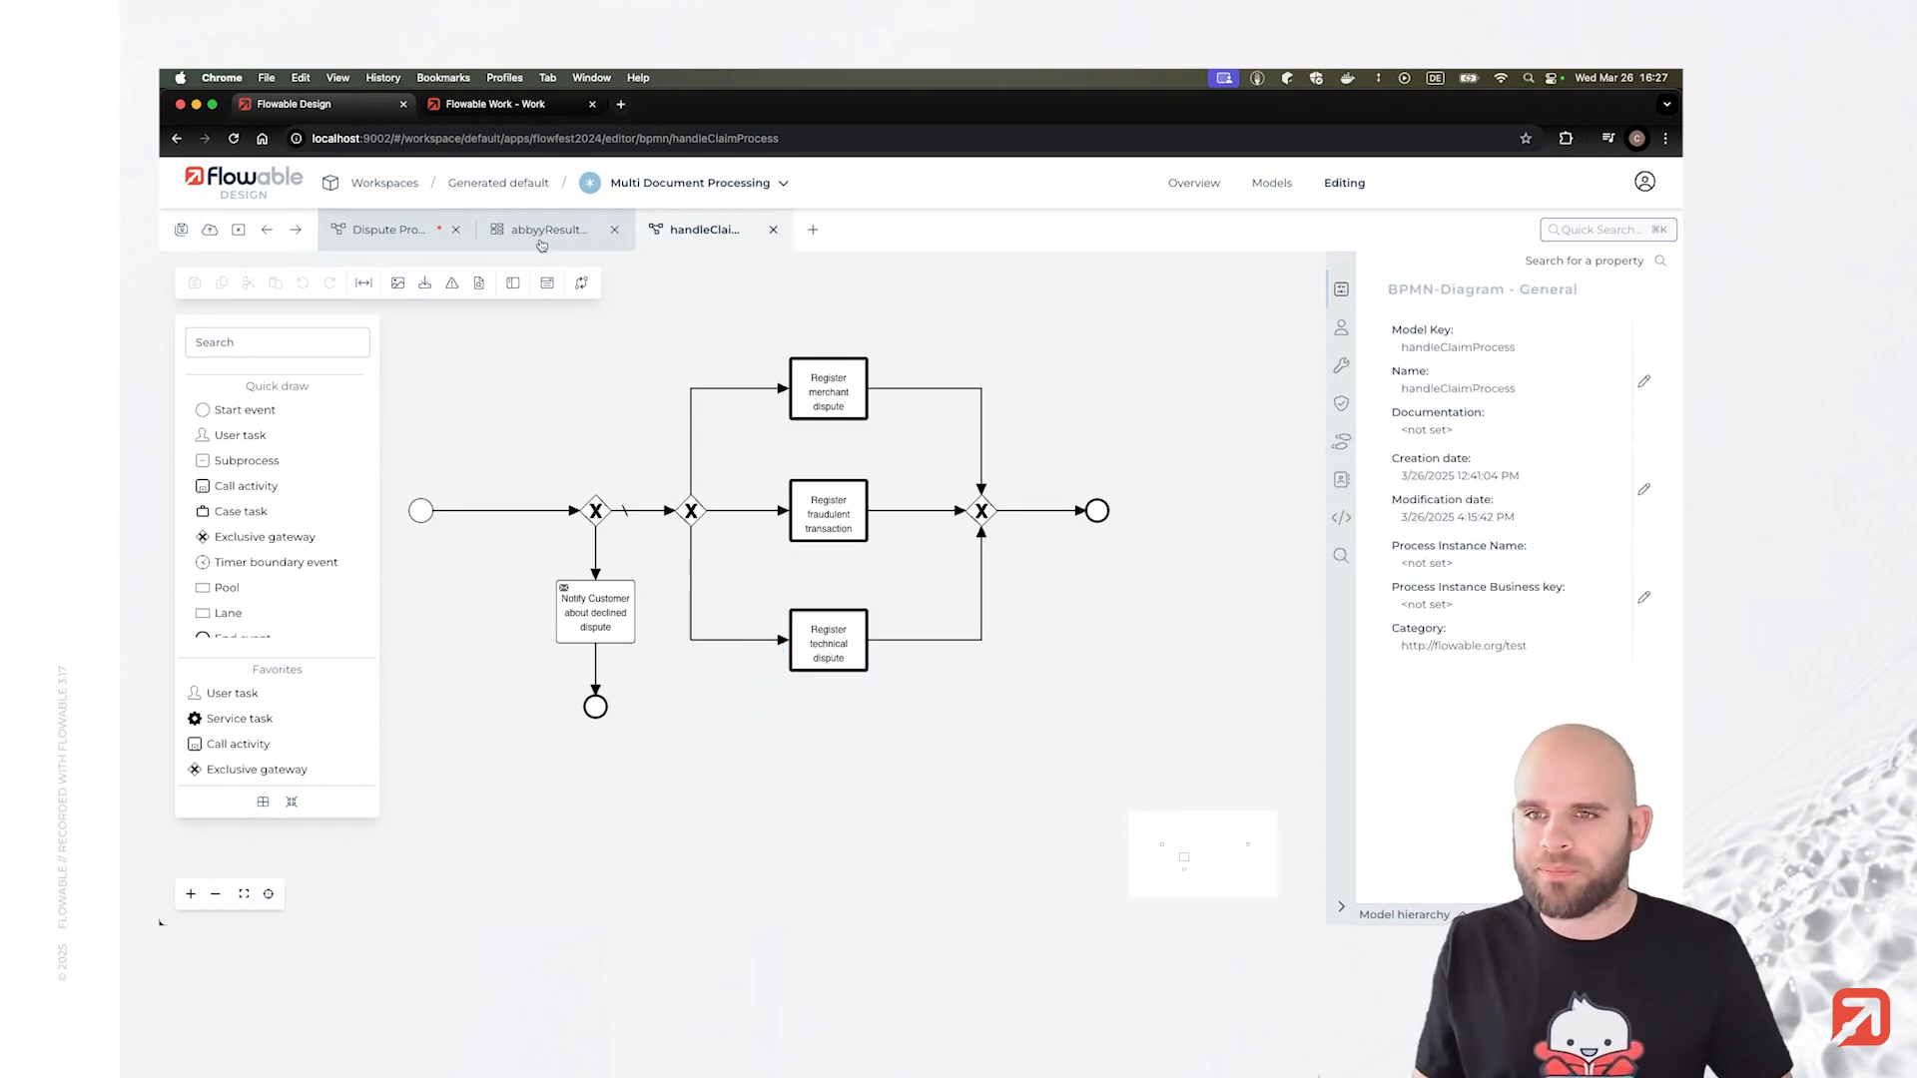
In the Dispute Process, make Process claims a parallel multi-instance activity with collection extractedData and element variable claim.
{"action": "left_click", "coordinate": [379, 242]}
{"action": "left_click_drag", "start_coordinate": [679, 406], "coordinate": [715, 409]}
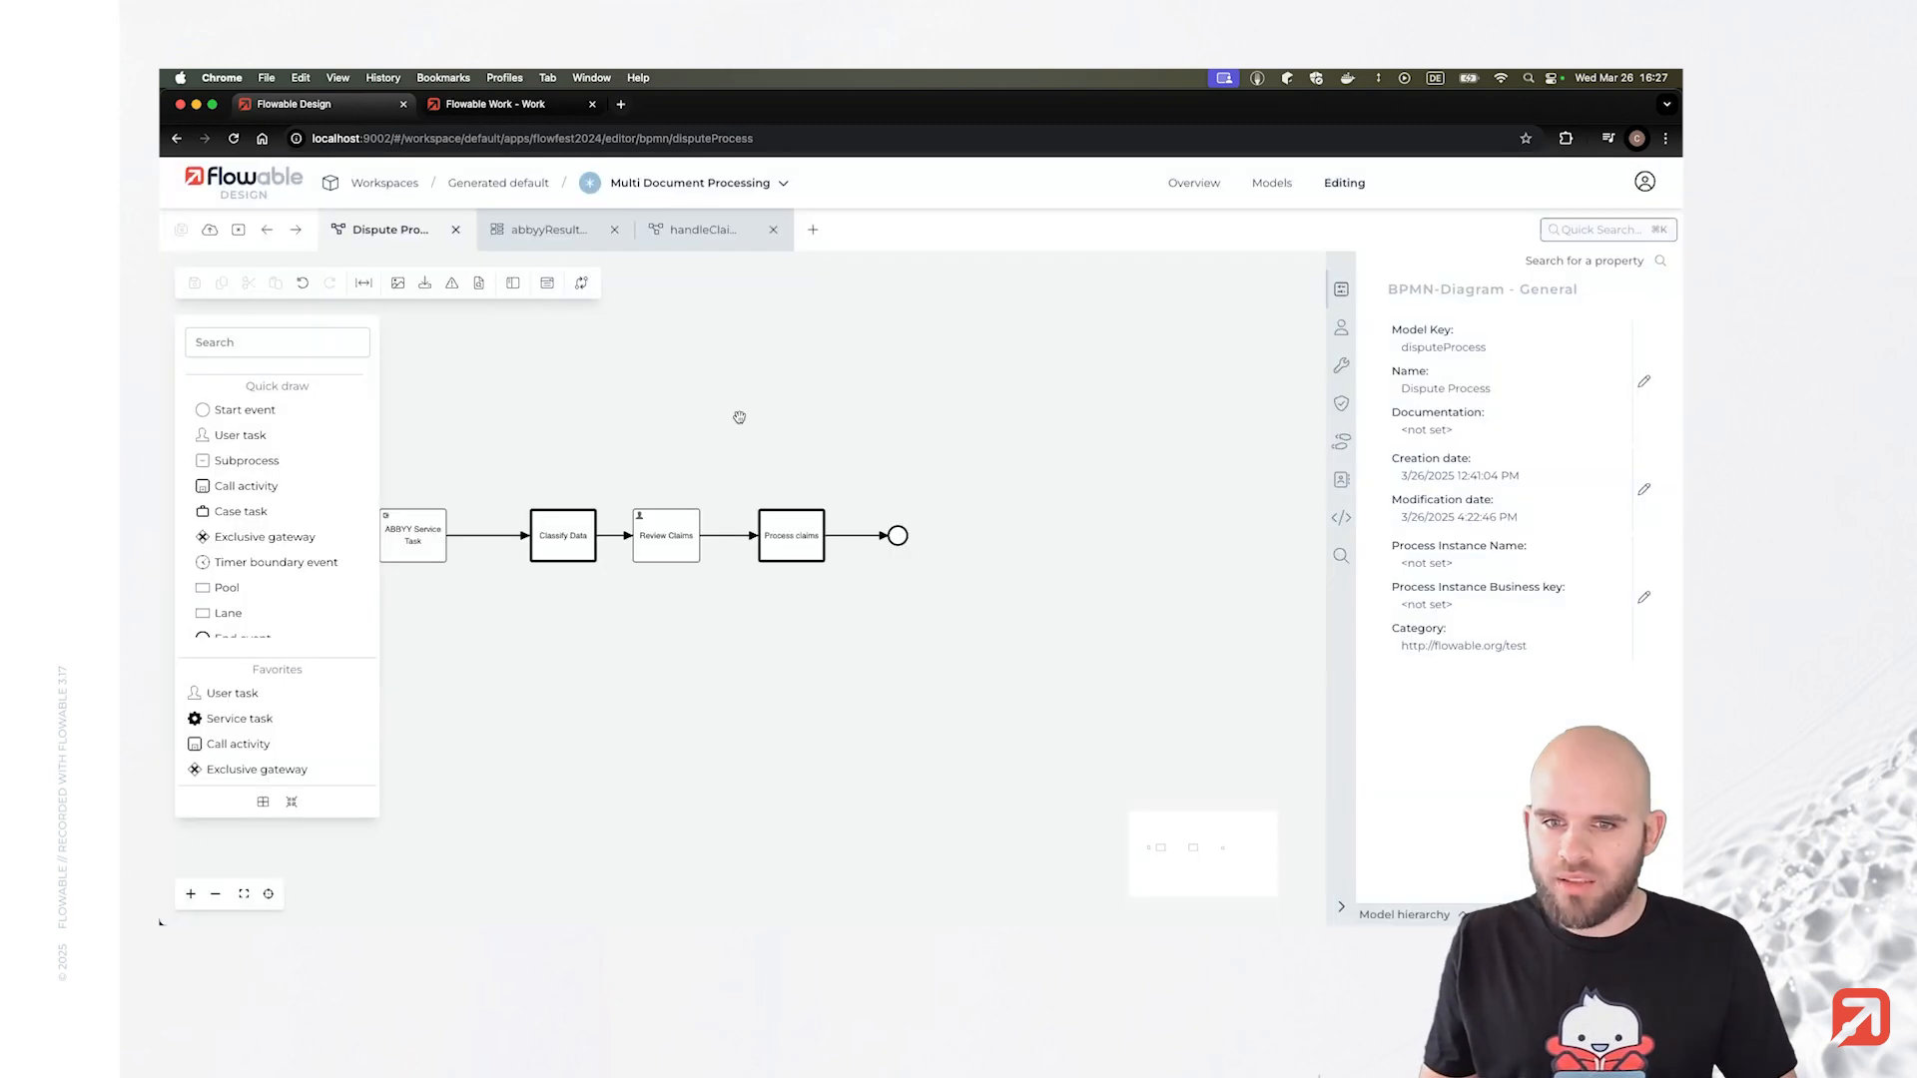
{"action": "left_click", "coordinate": [792, 535]}
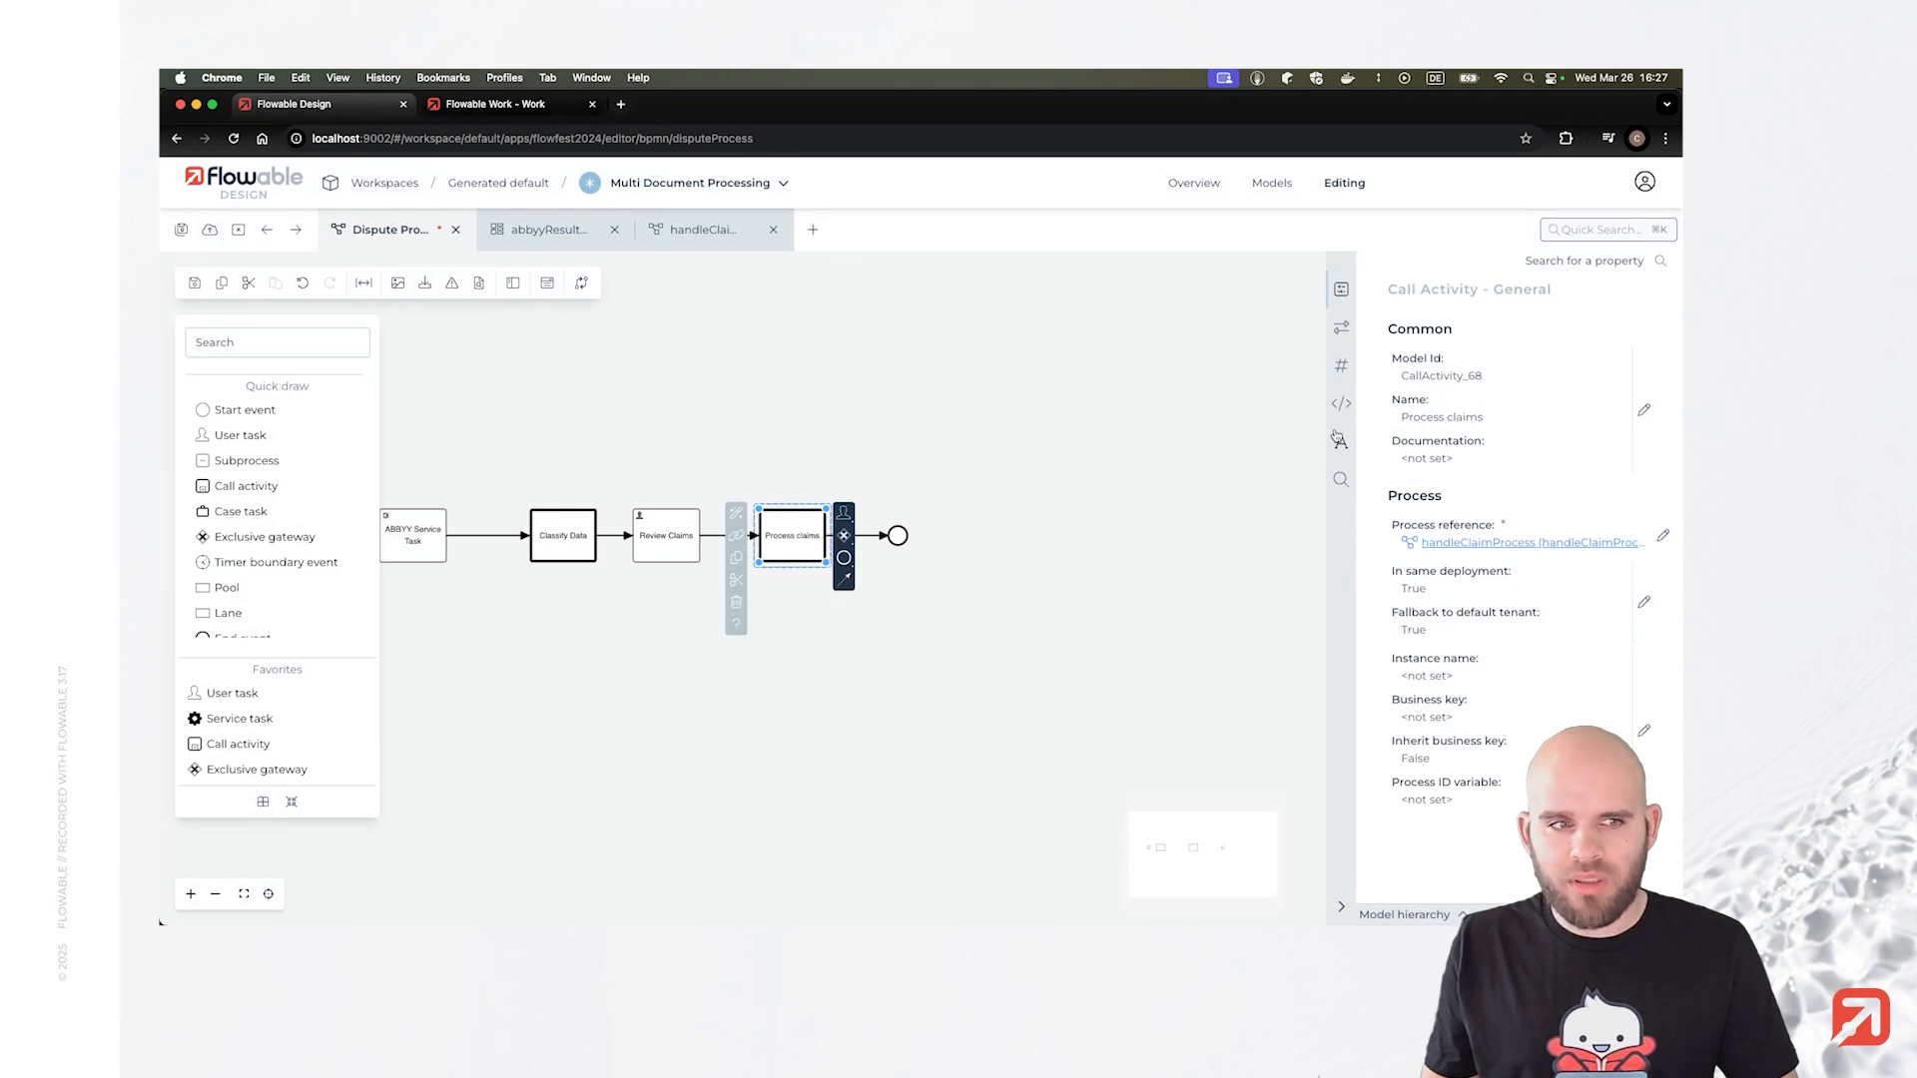
{"action": "left_click", "coordinate": [1341, 367]}
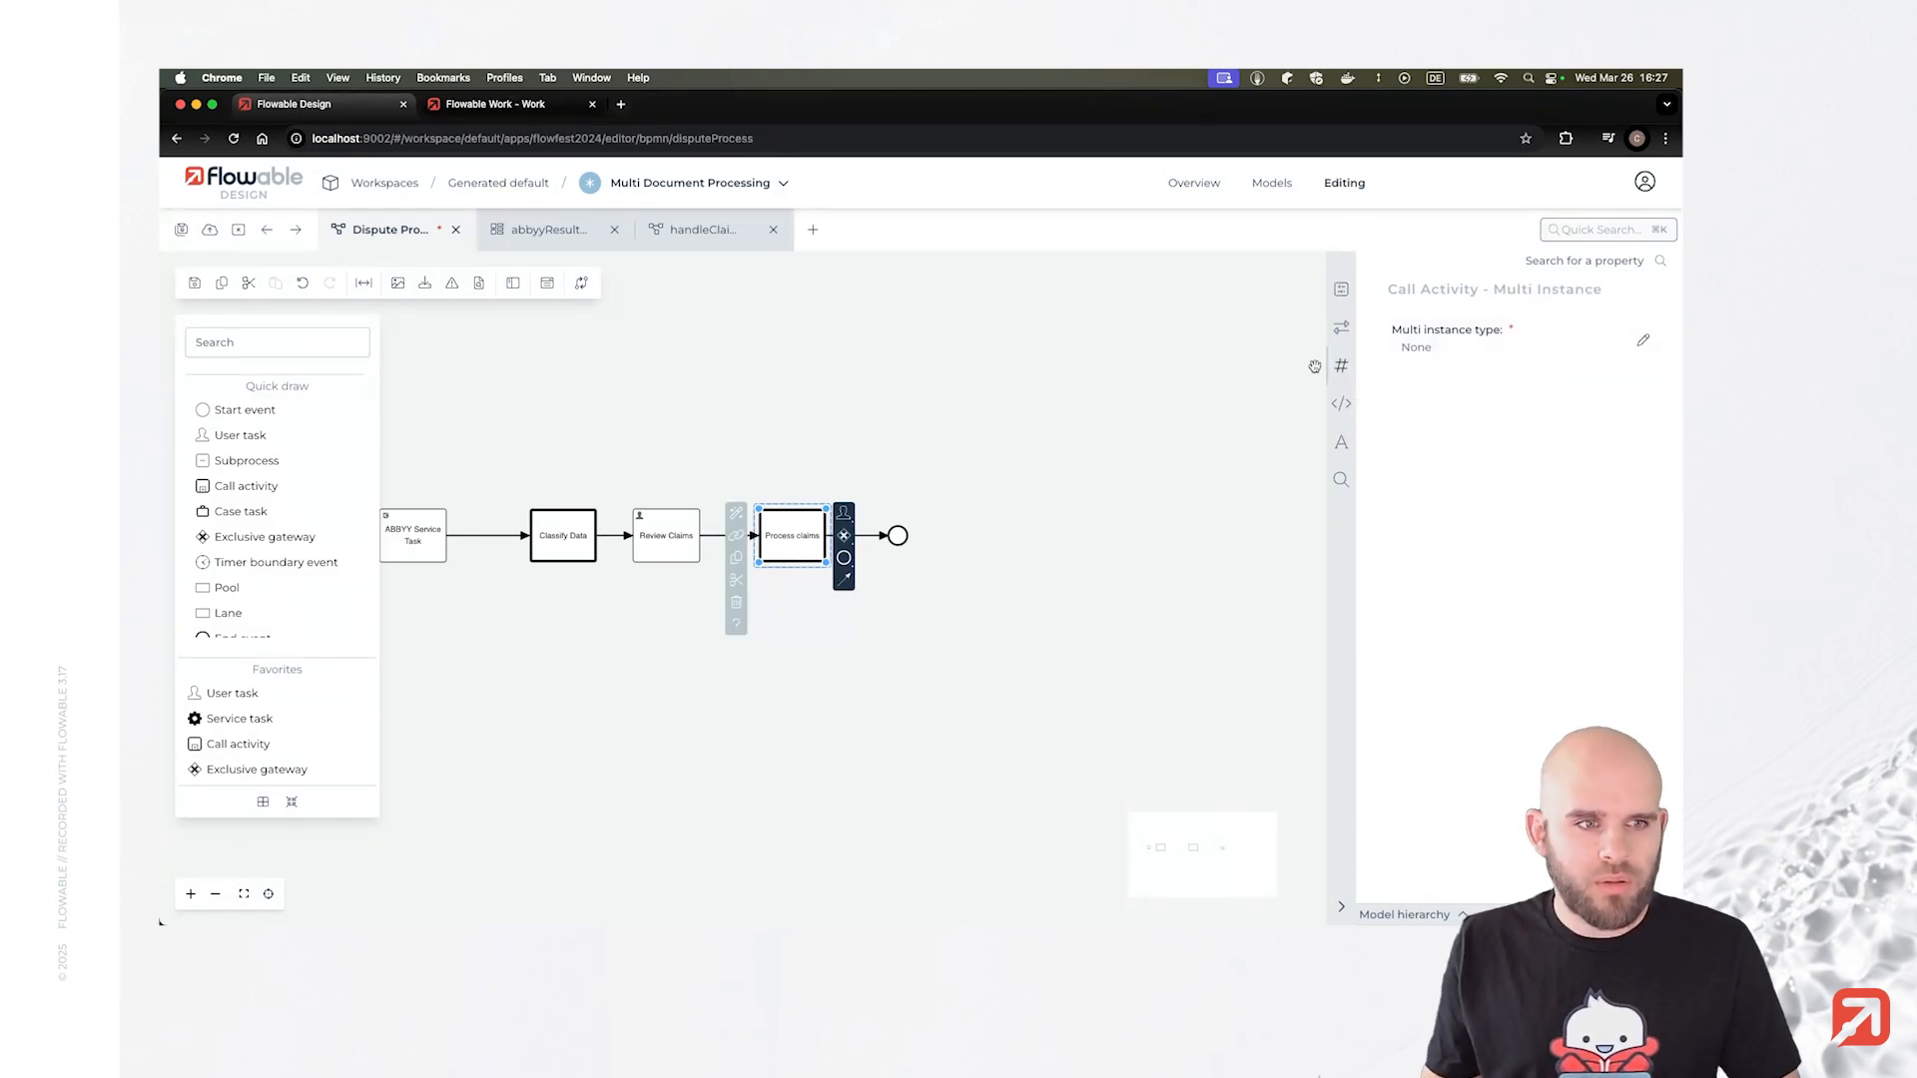
{"action": "left_click", "coordinate": [1425, 347]}
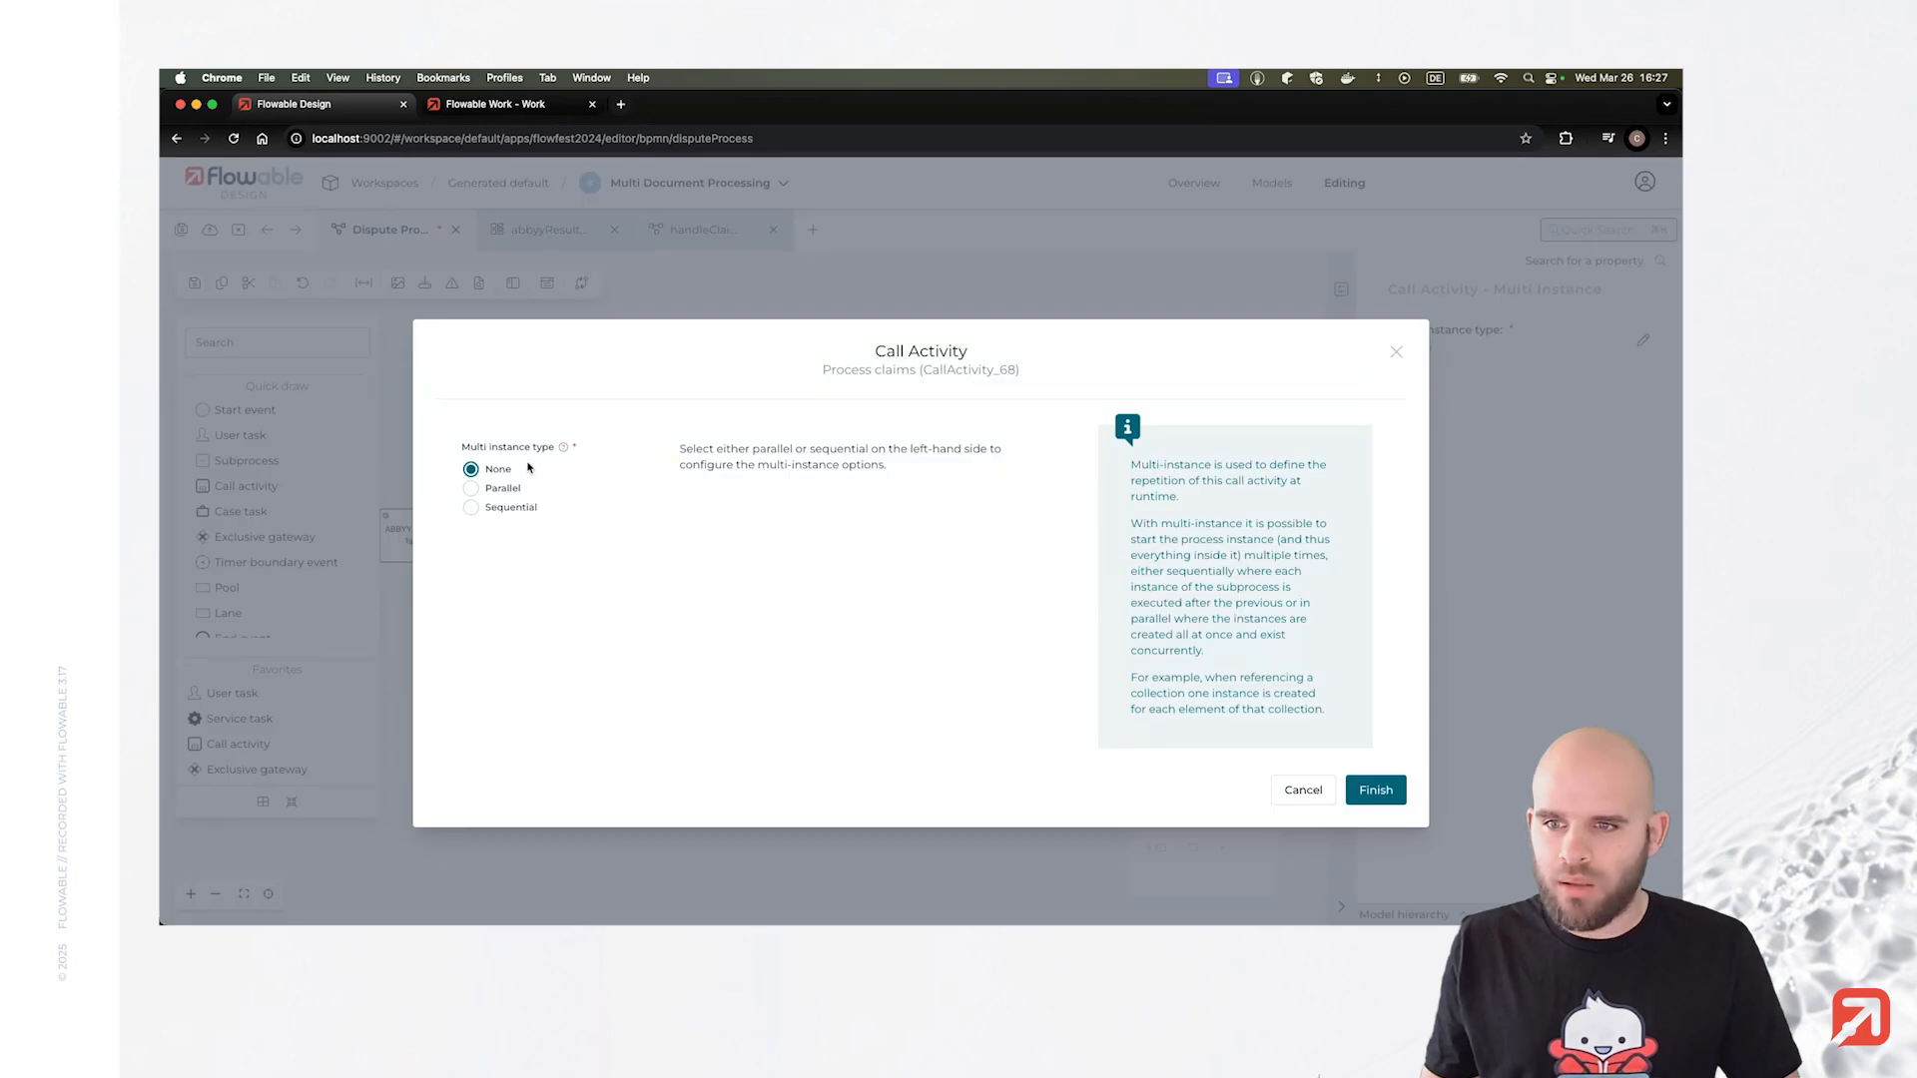
{"action": "left_click", "coordinate": [494, 488]}
{"action": "left_click", "coordinate": [708, 449]}
{"action": "left_click", "coordinate": [706, 450]}
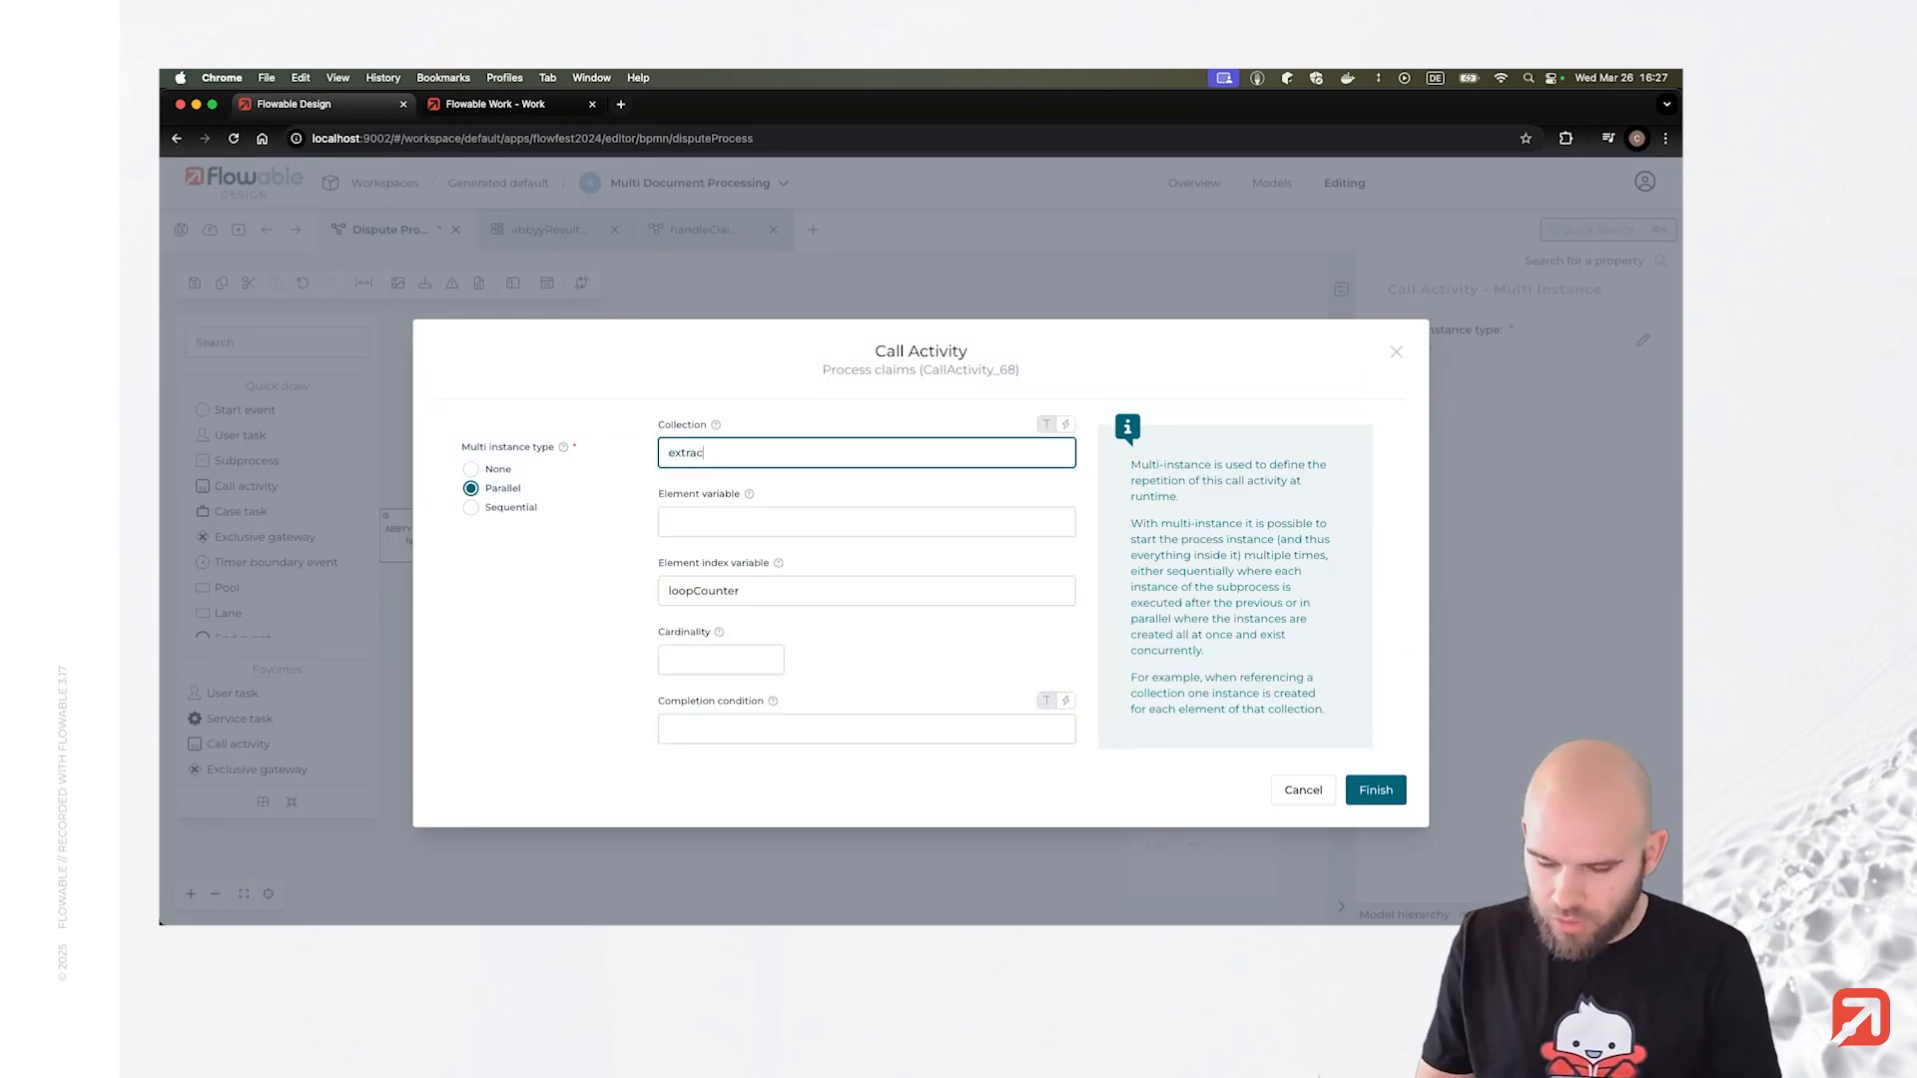
{"action": "left_click", "coordinate": [715, 520]}
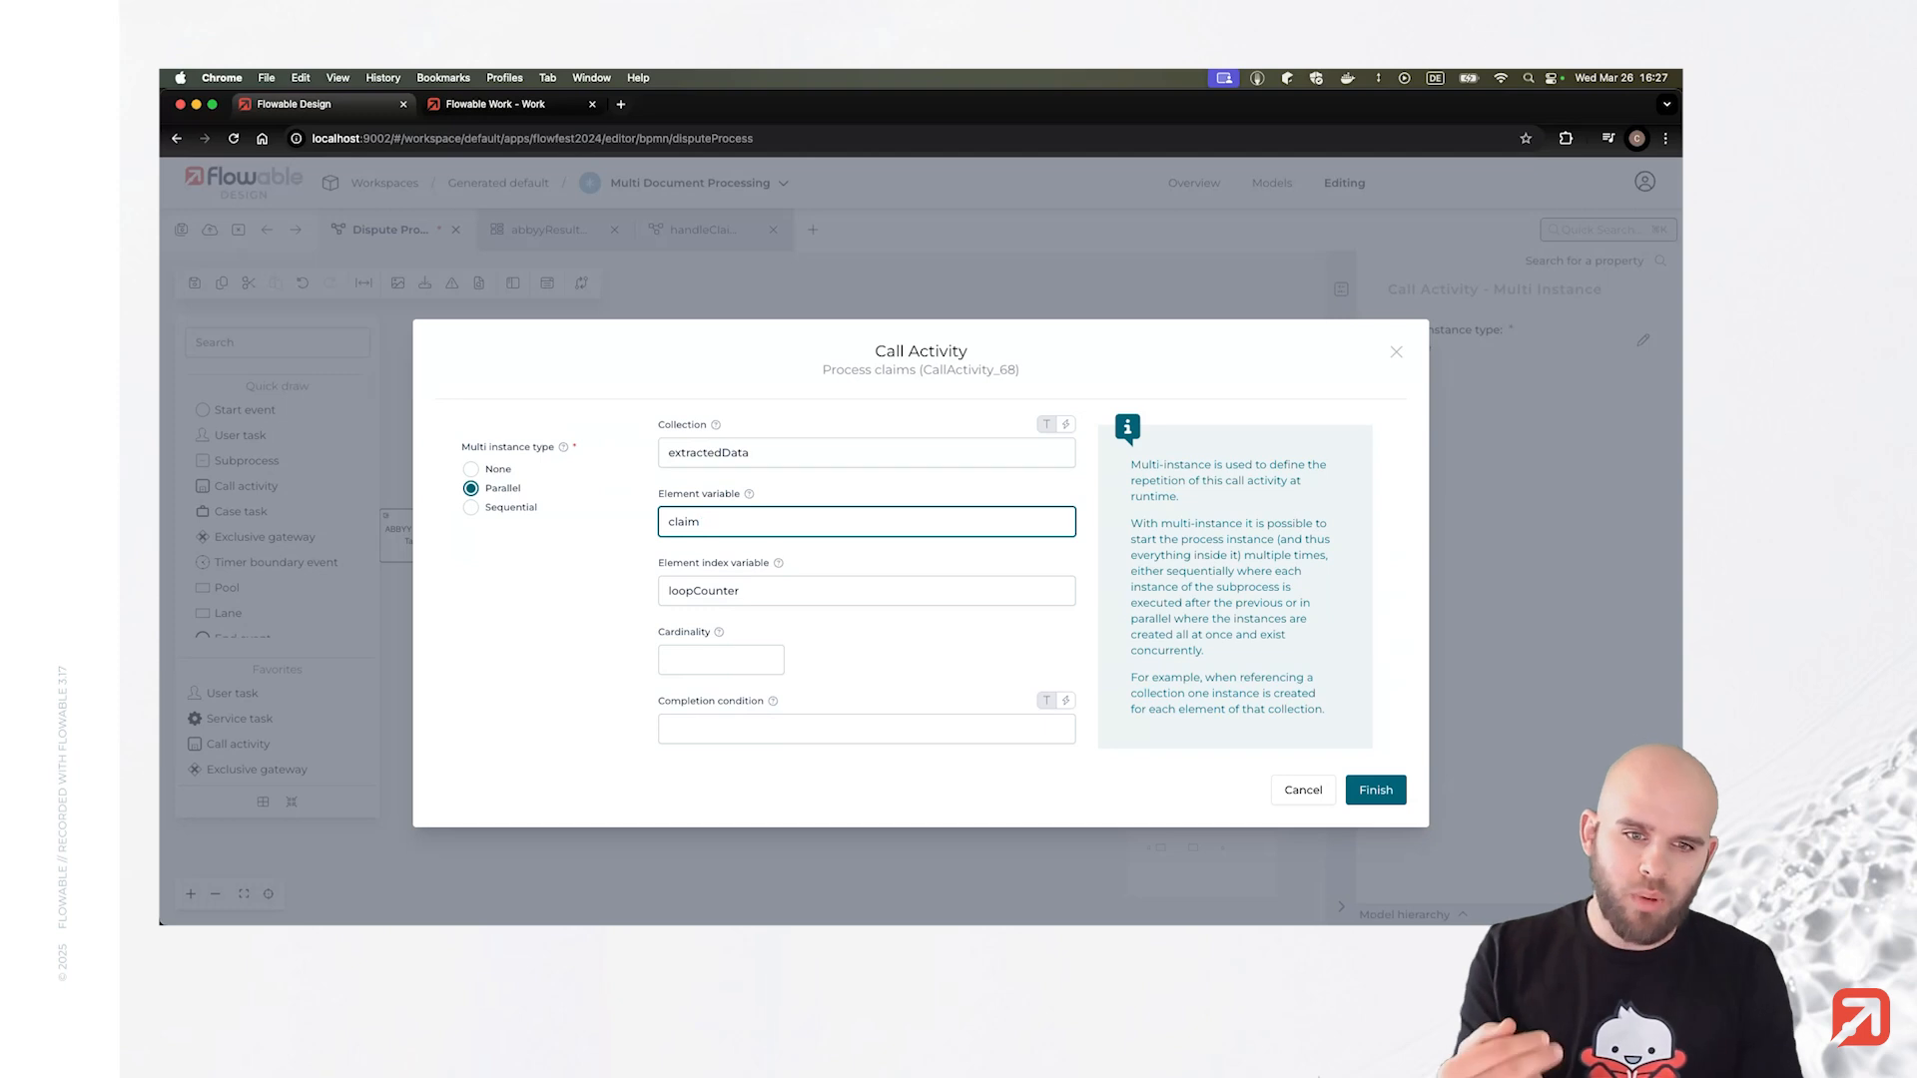
{"action": "key", "text": "super+a"}
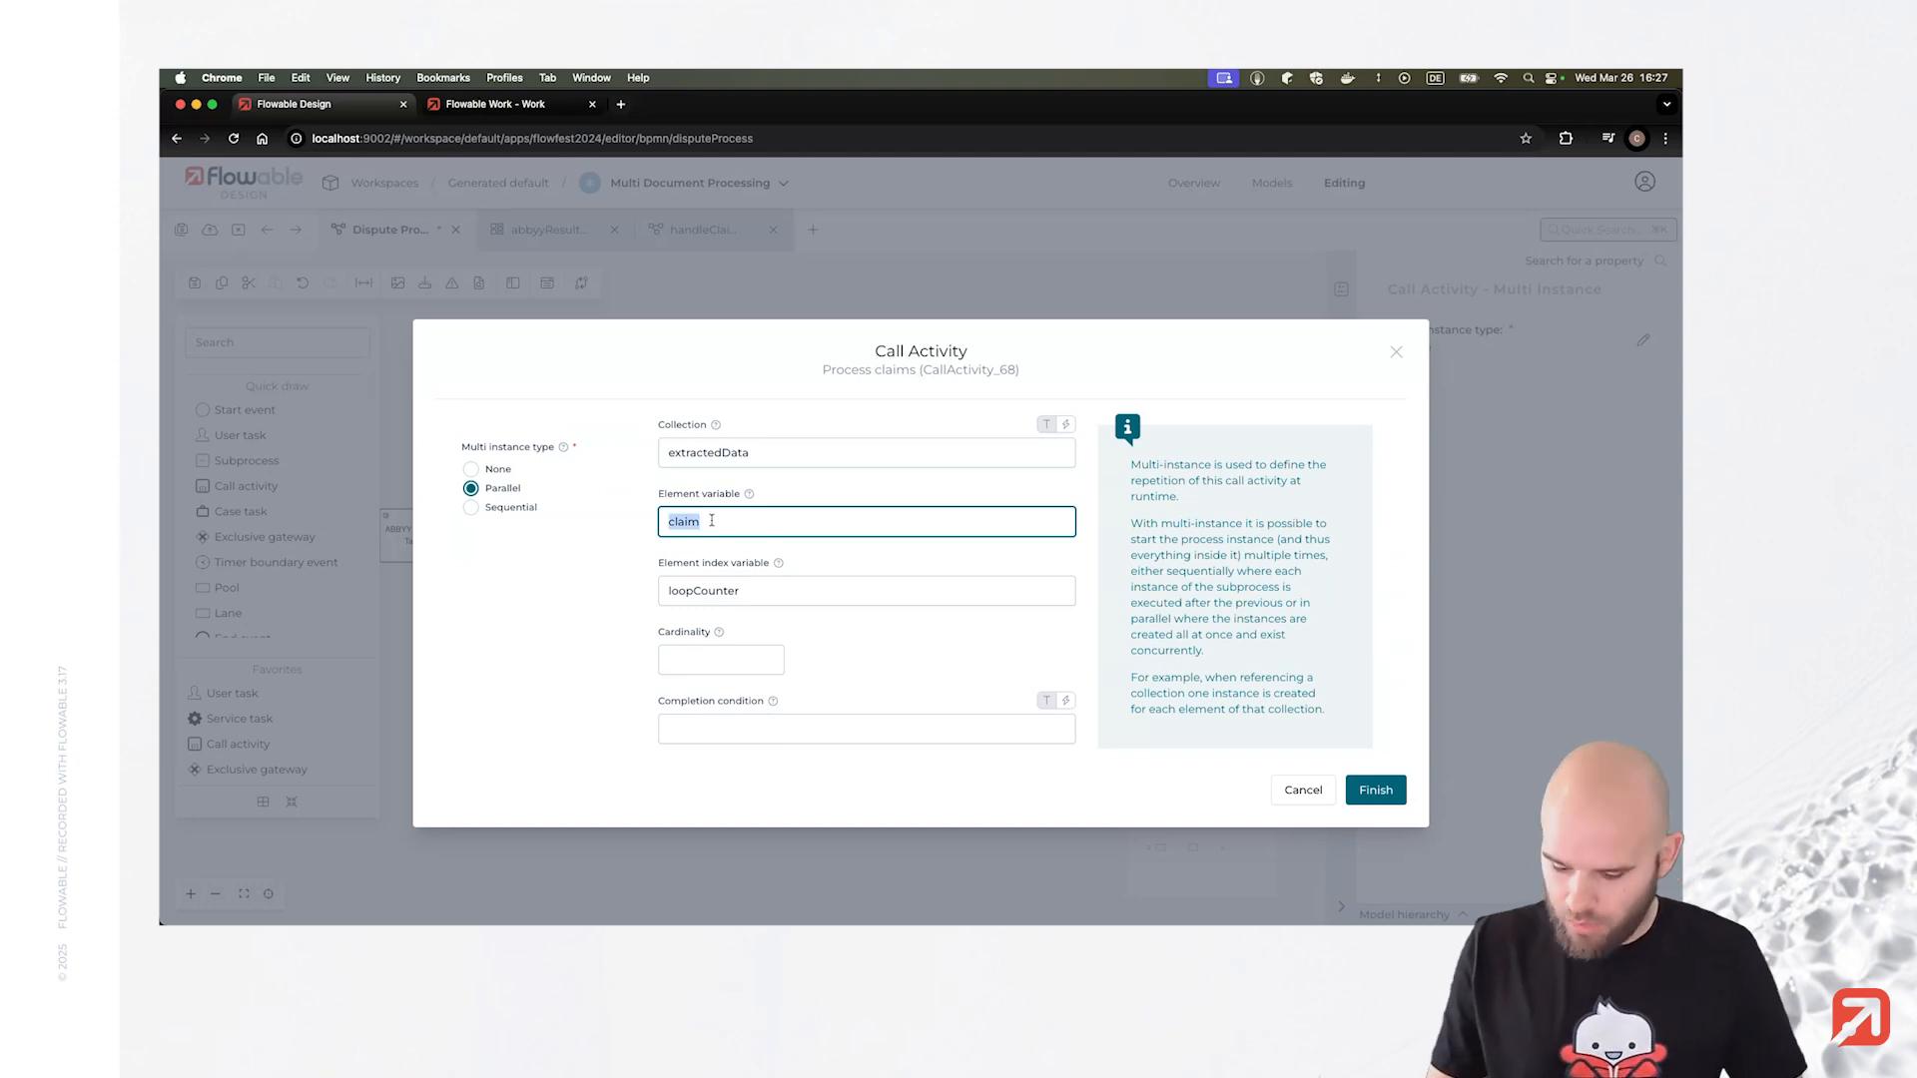
{"action": "left_click", "coordinate": [1388, 794]}
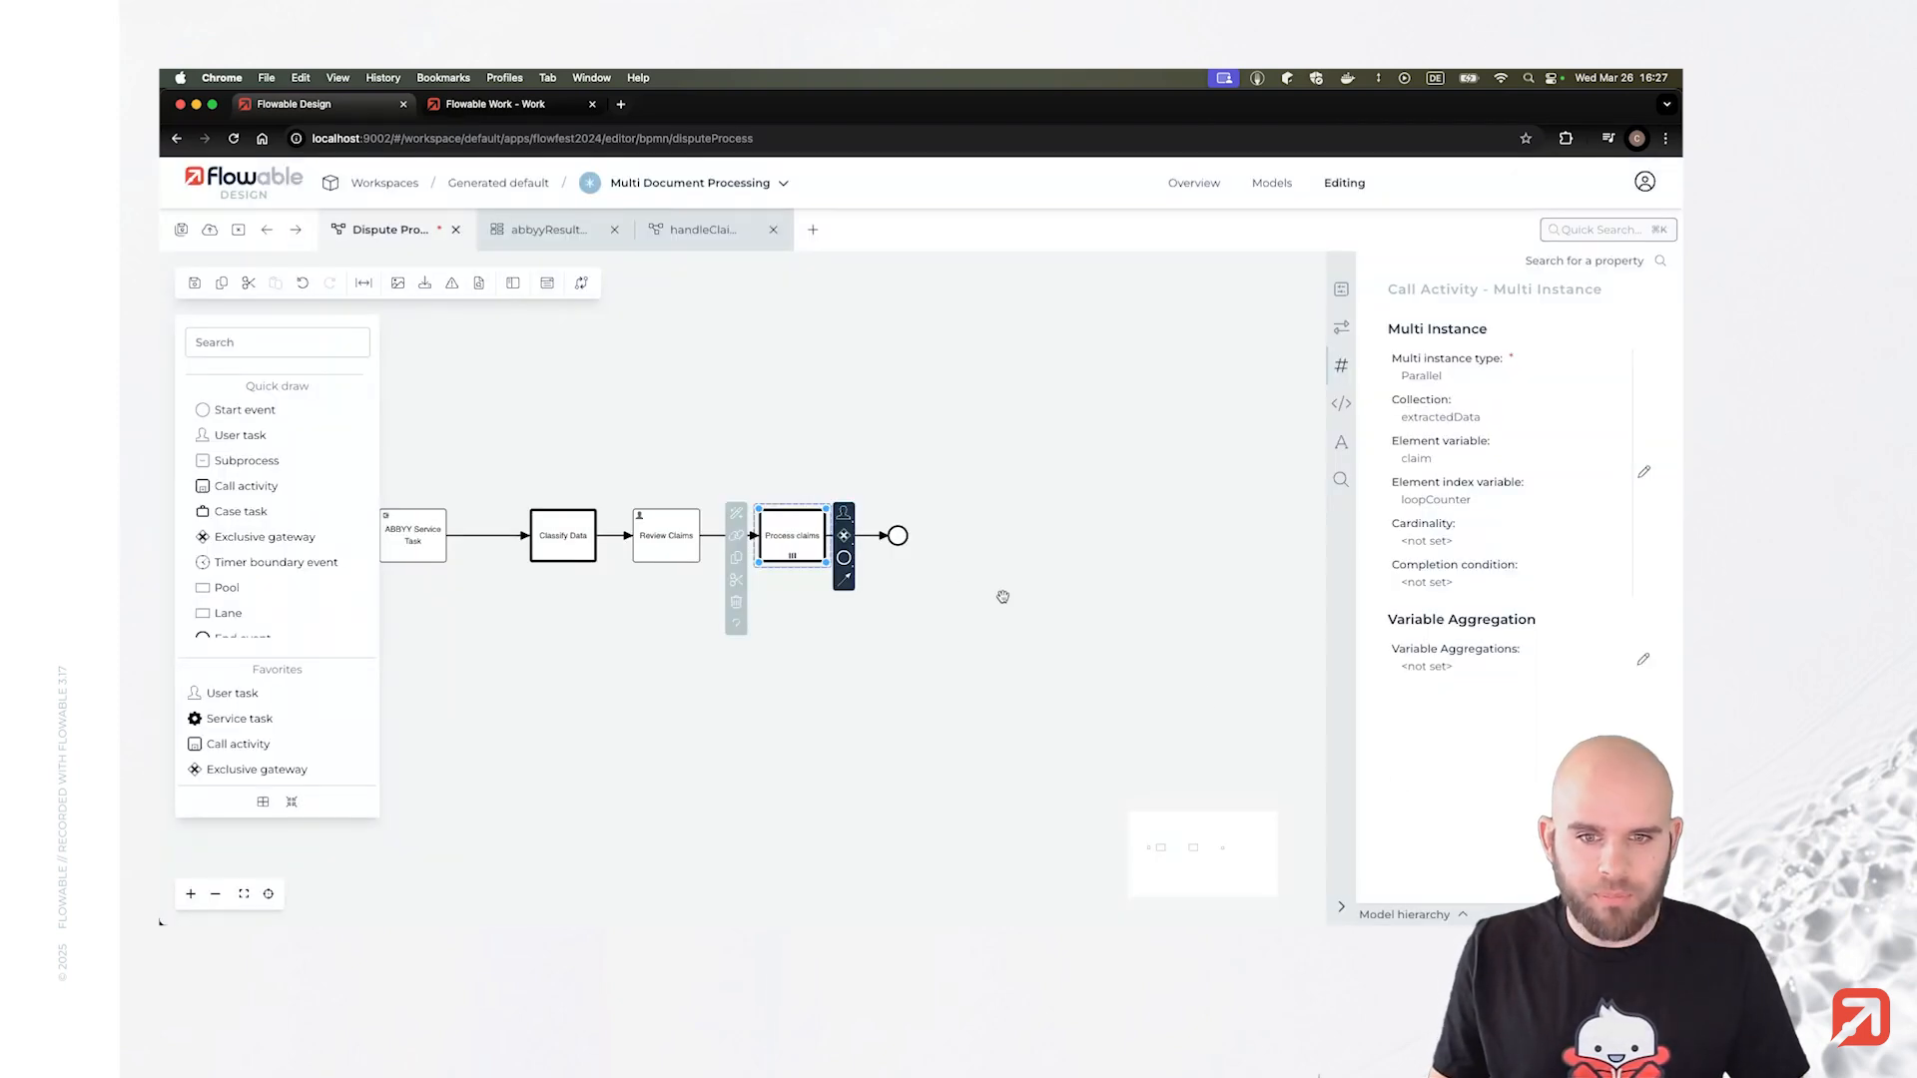
Add an in-mapping to the Process claims call activity from source variable claim to target variable claim.
{"action": "left_click", "coordinate": [1340, 328]}
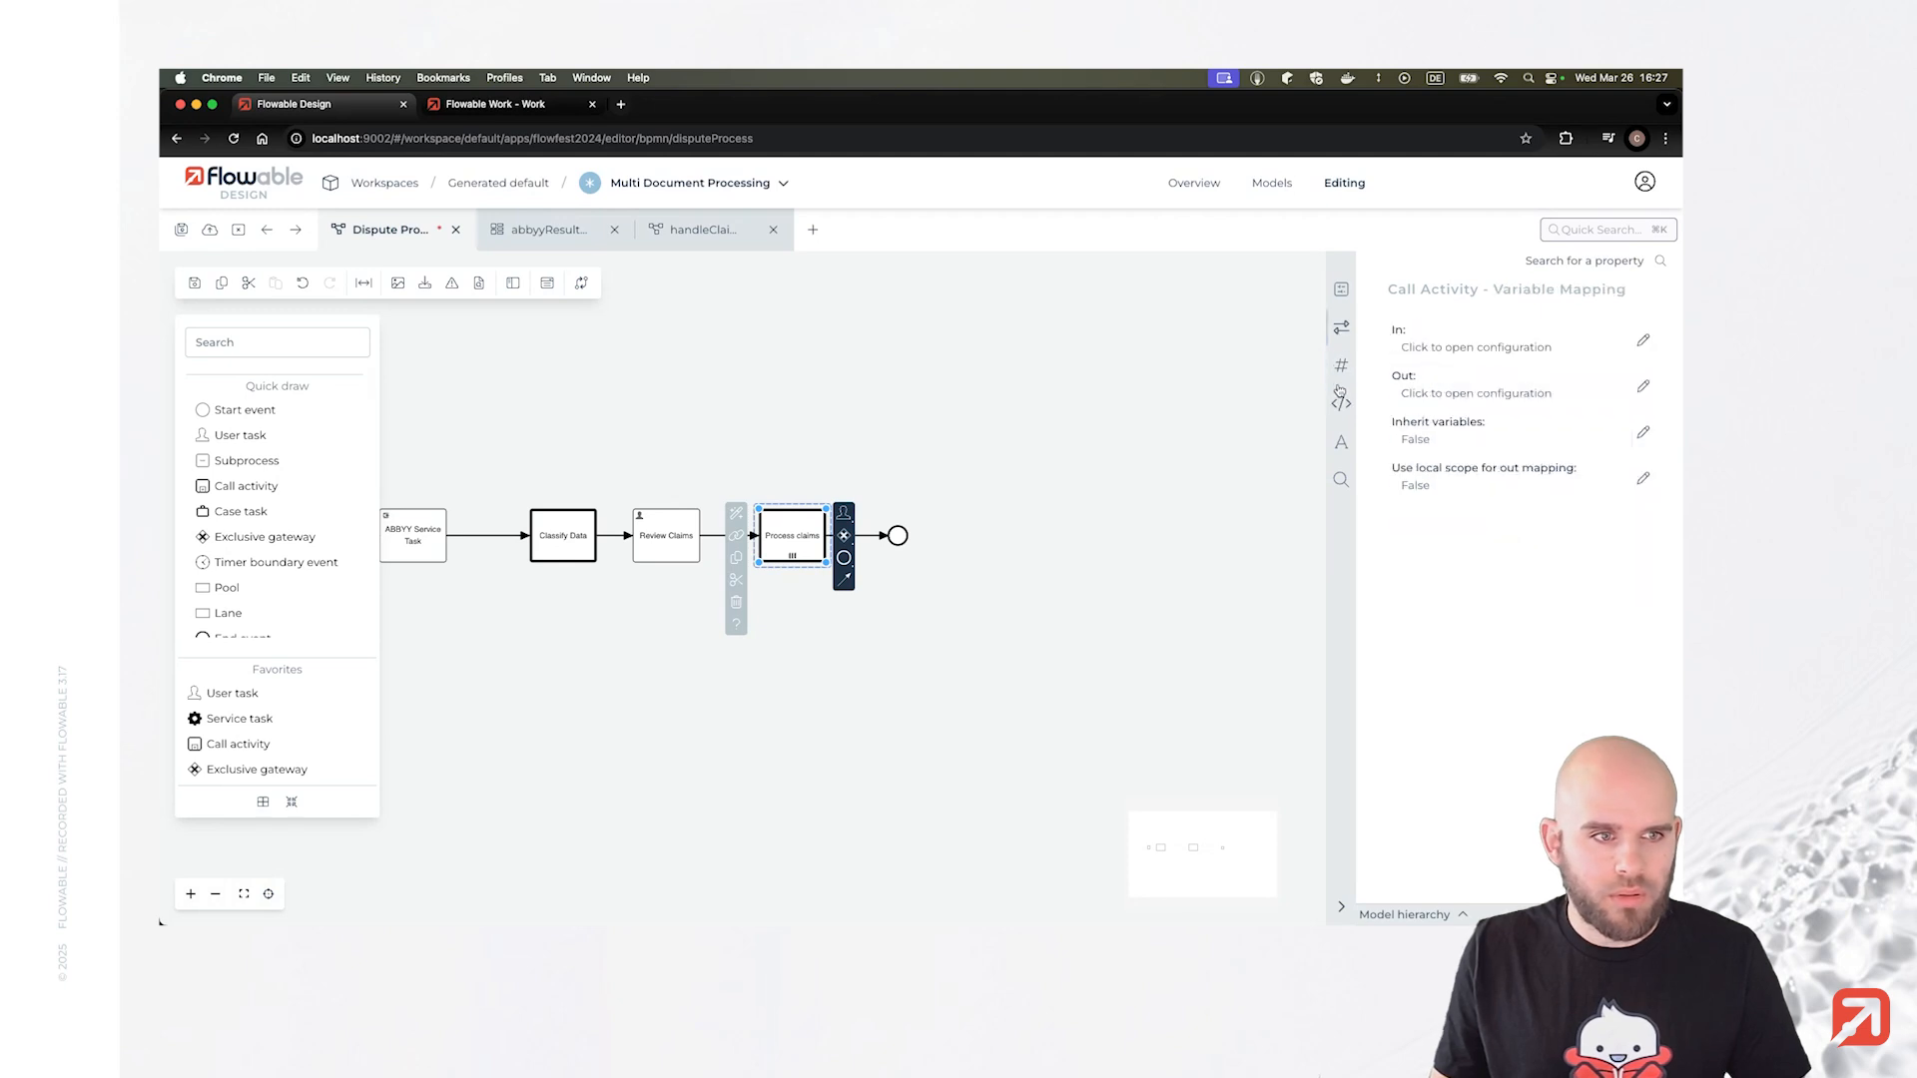
{"action": "left_click", "coordinate": [1424, 350]}
{"action": "left_click", "coordinate": [455, 389]}
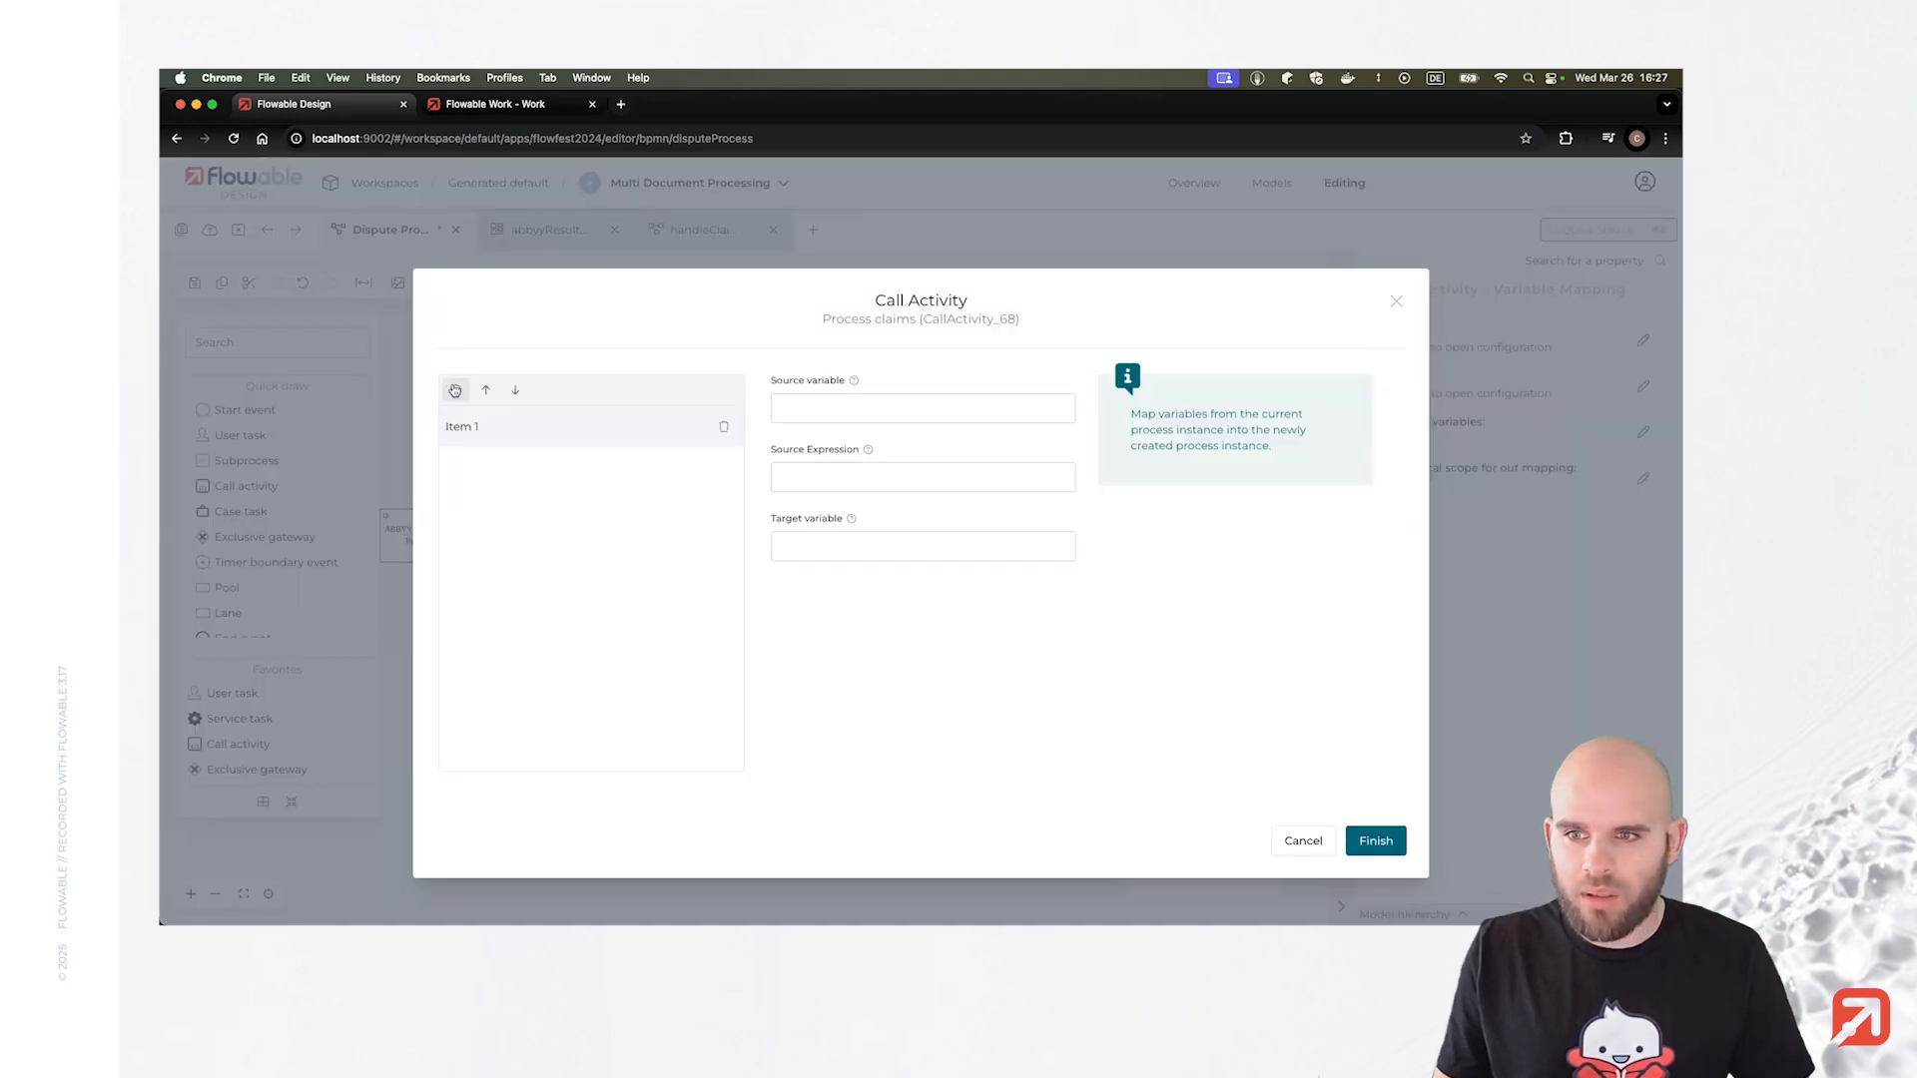
{"action": "left_click", "coordinate": [800, 409]}
{"action": "left_click", "coordinate": [804, 405]}
{"action": "type", "text": "claim"}
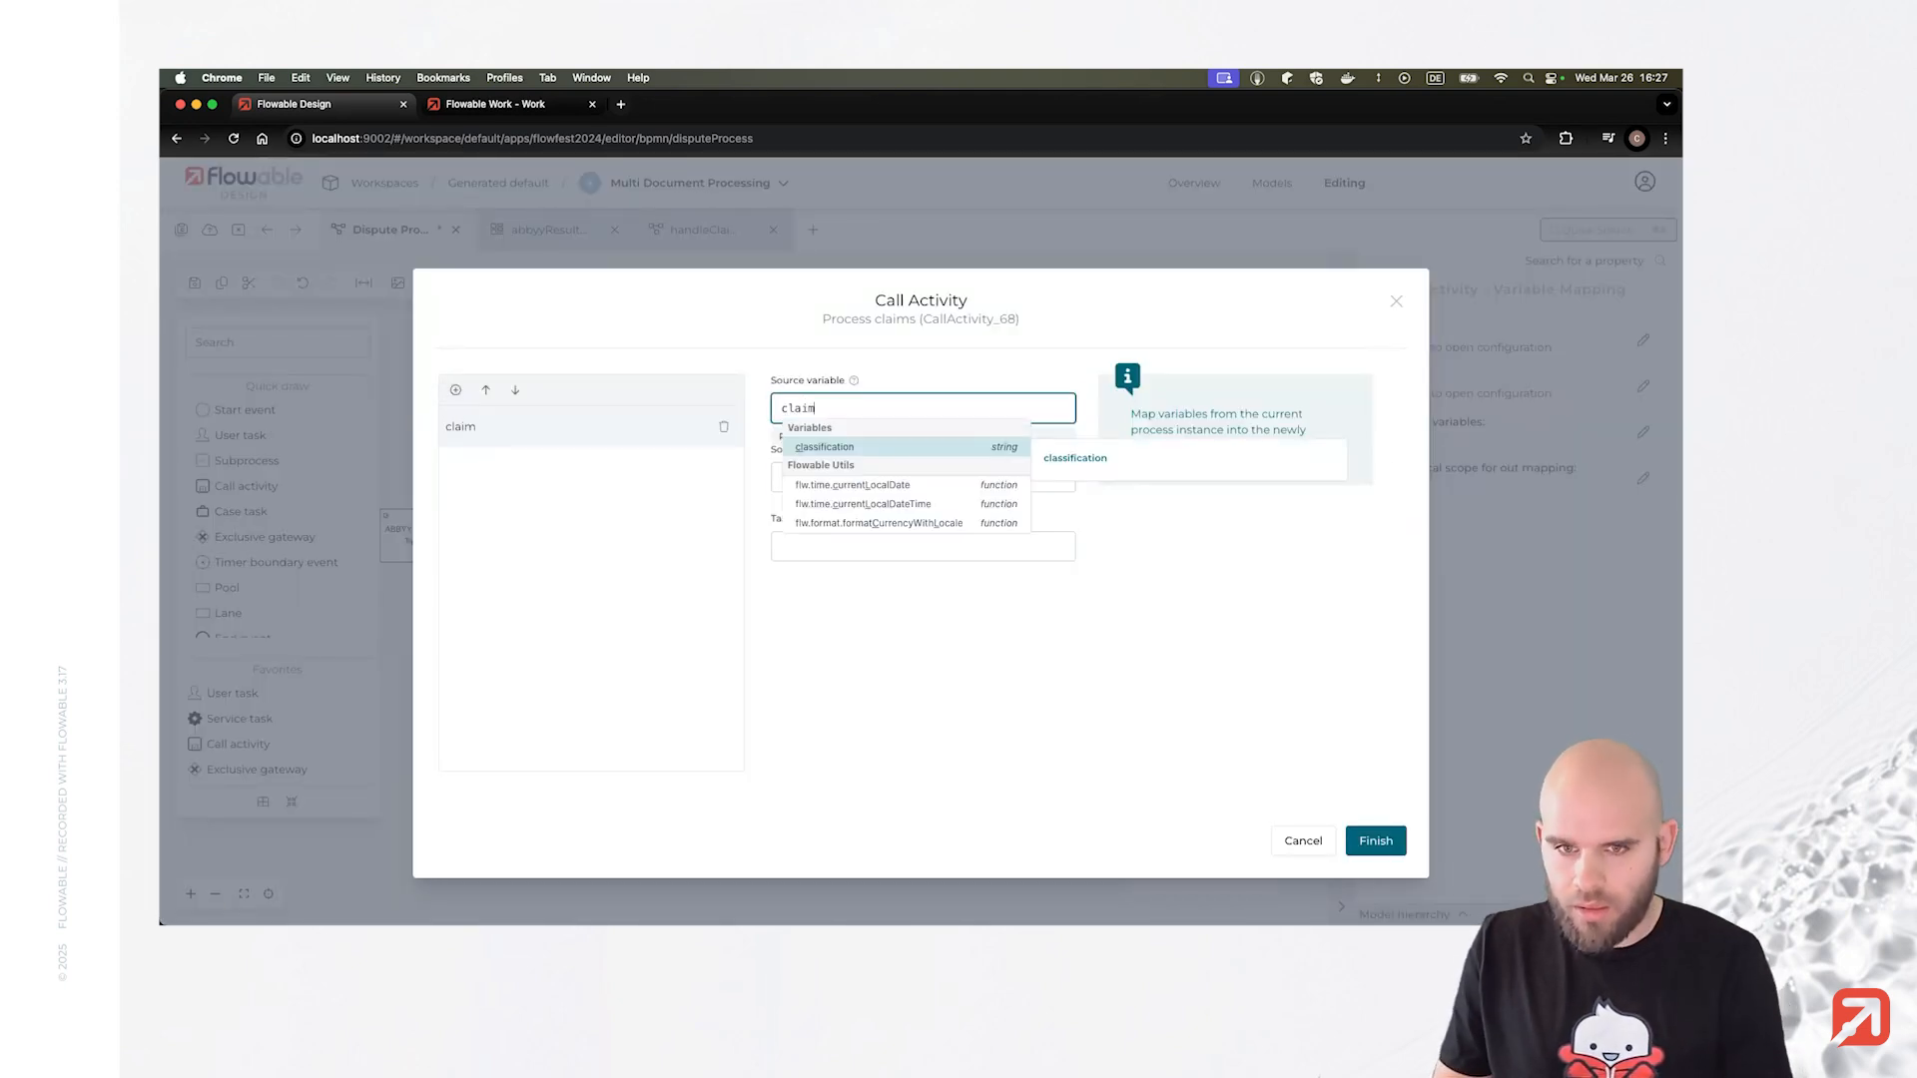
{"action": "key", "text": "Tab"}
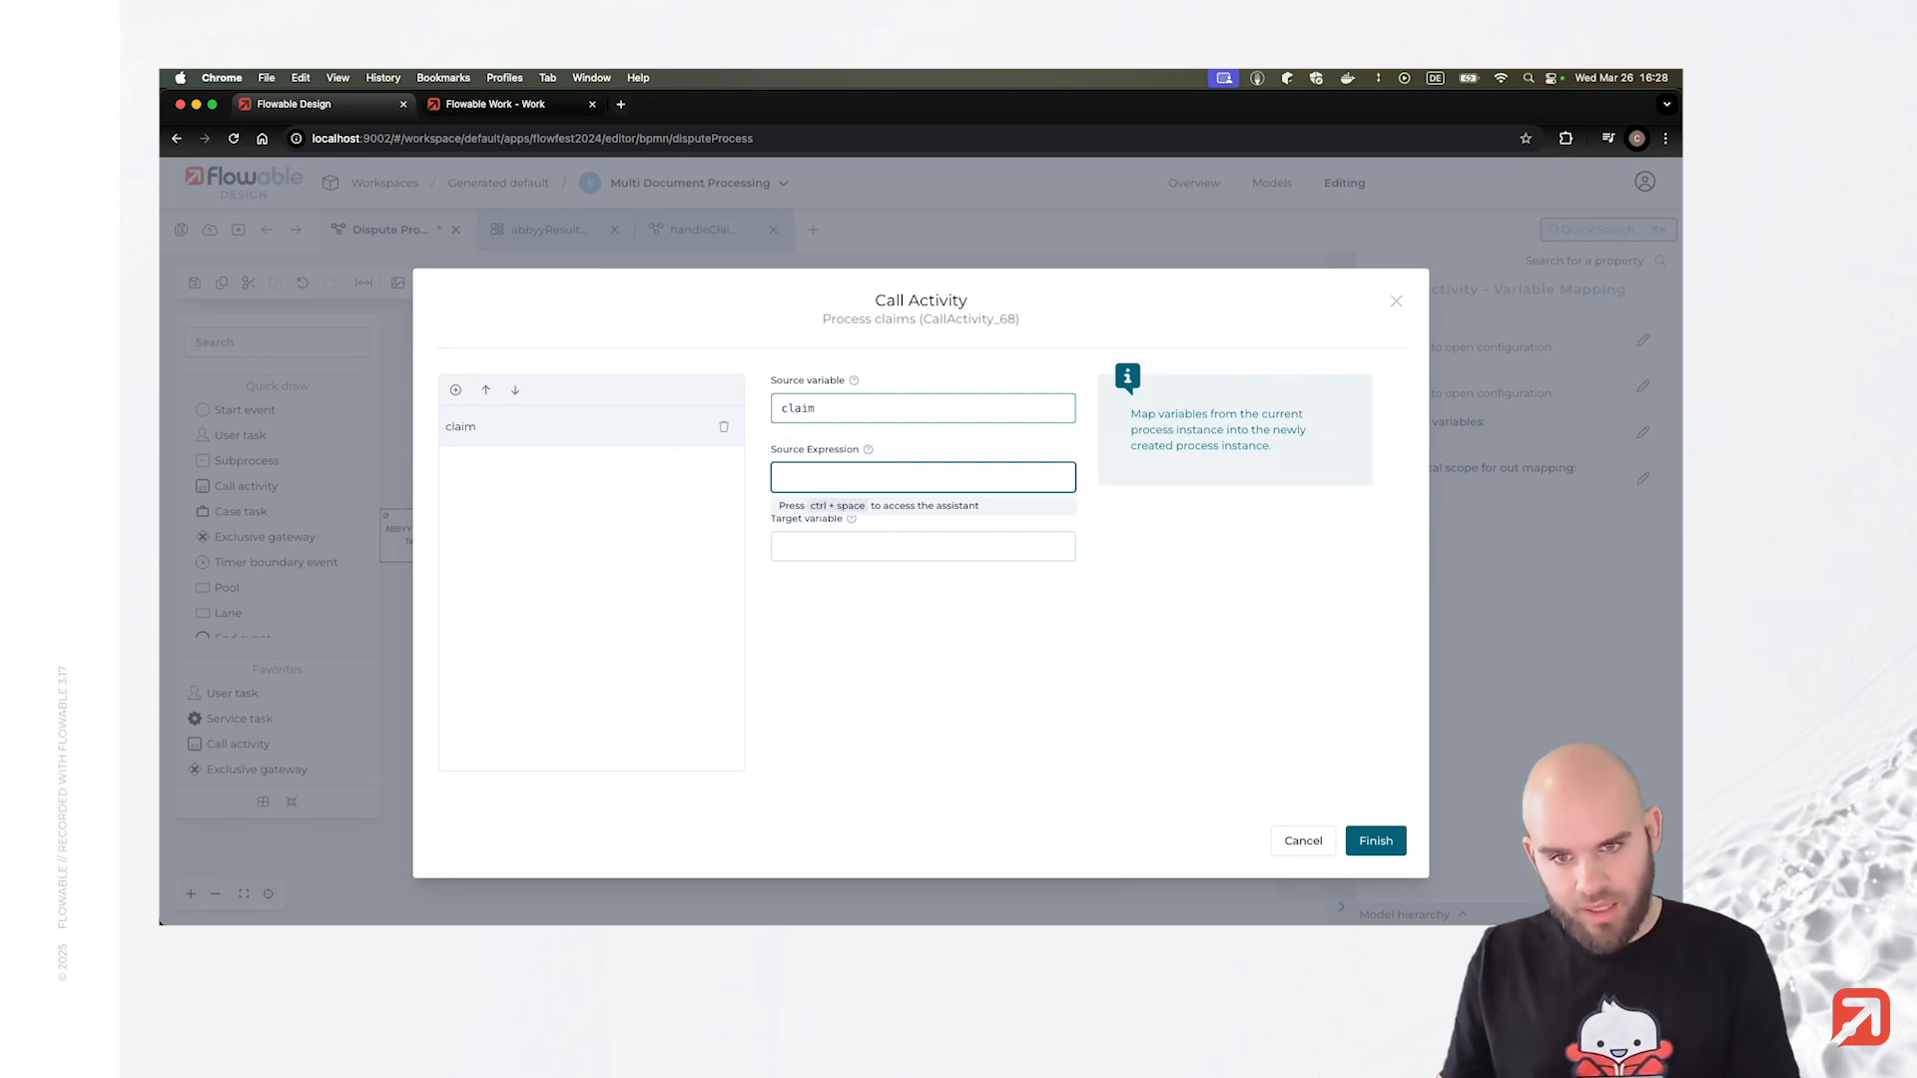
{"action": "key", "text": "Tab"}
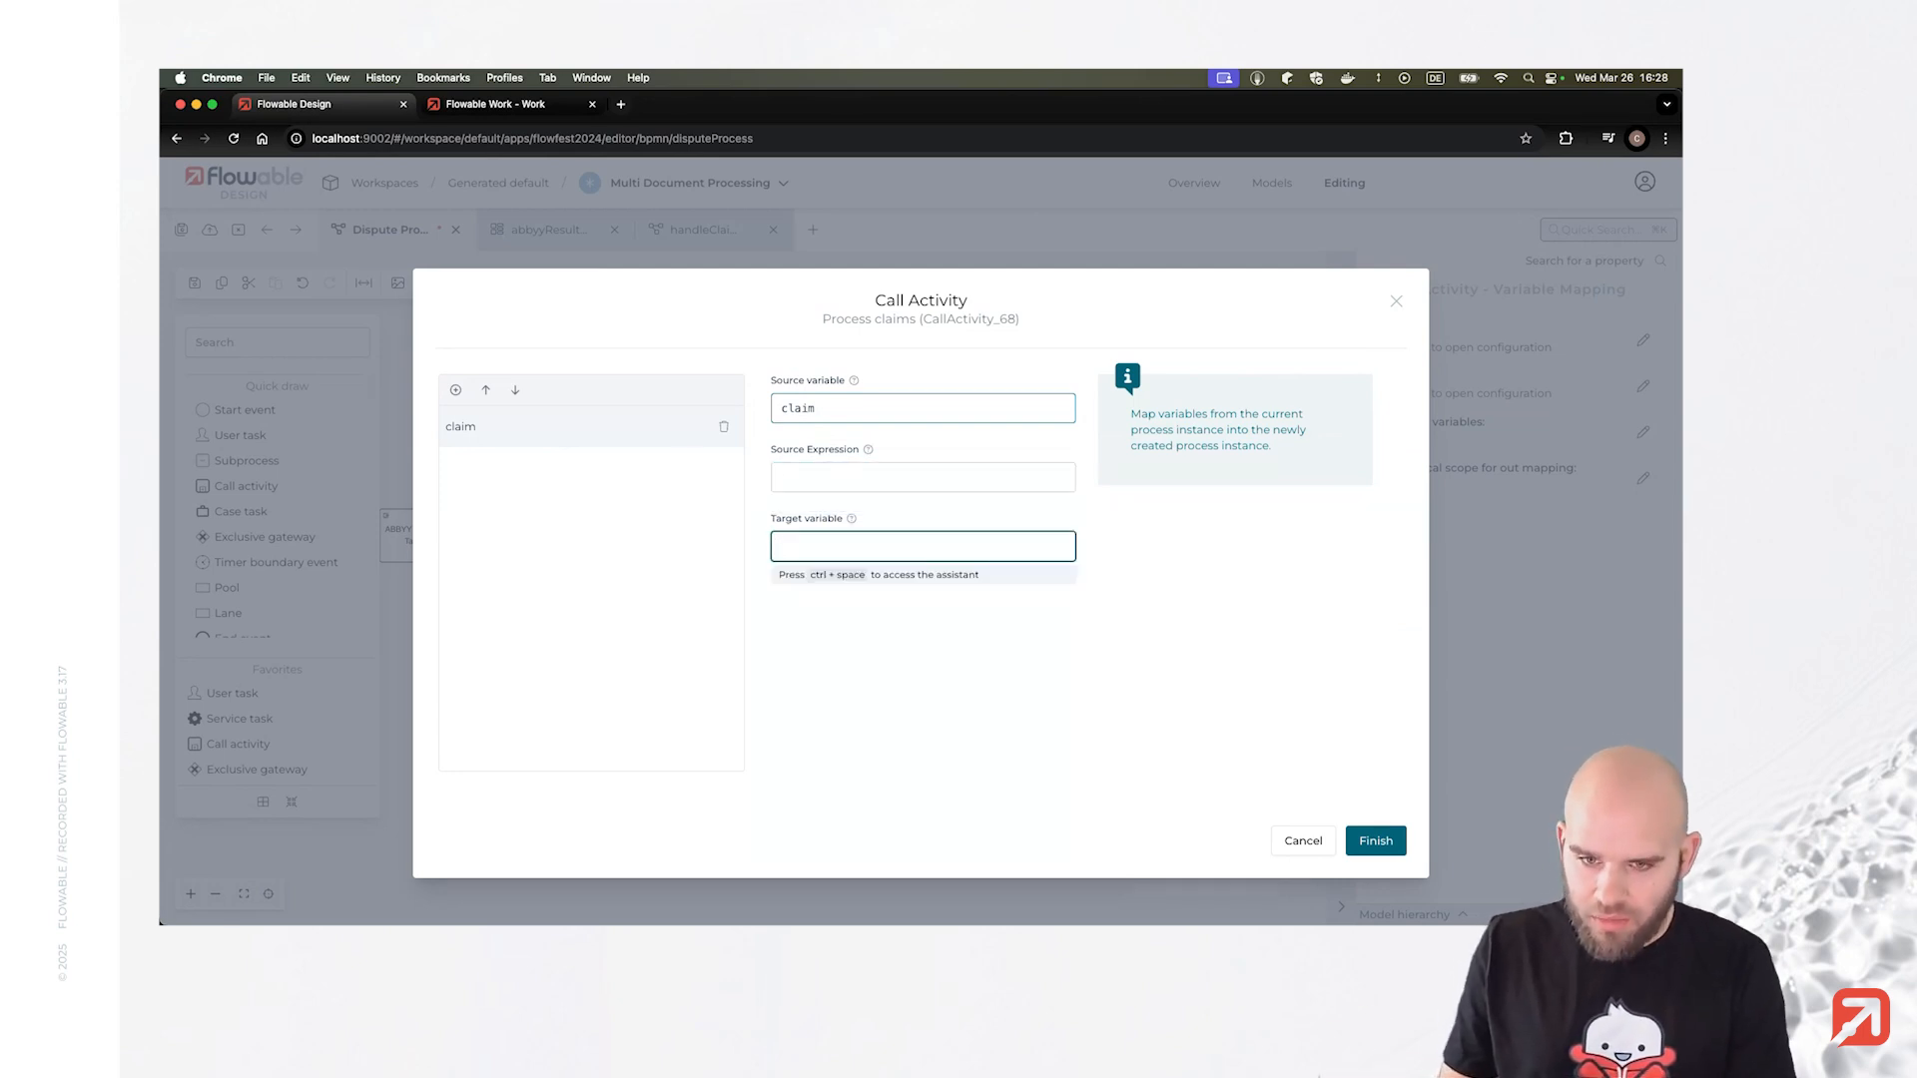
{"action": "type", "text": "claim"}
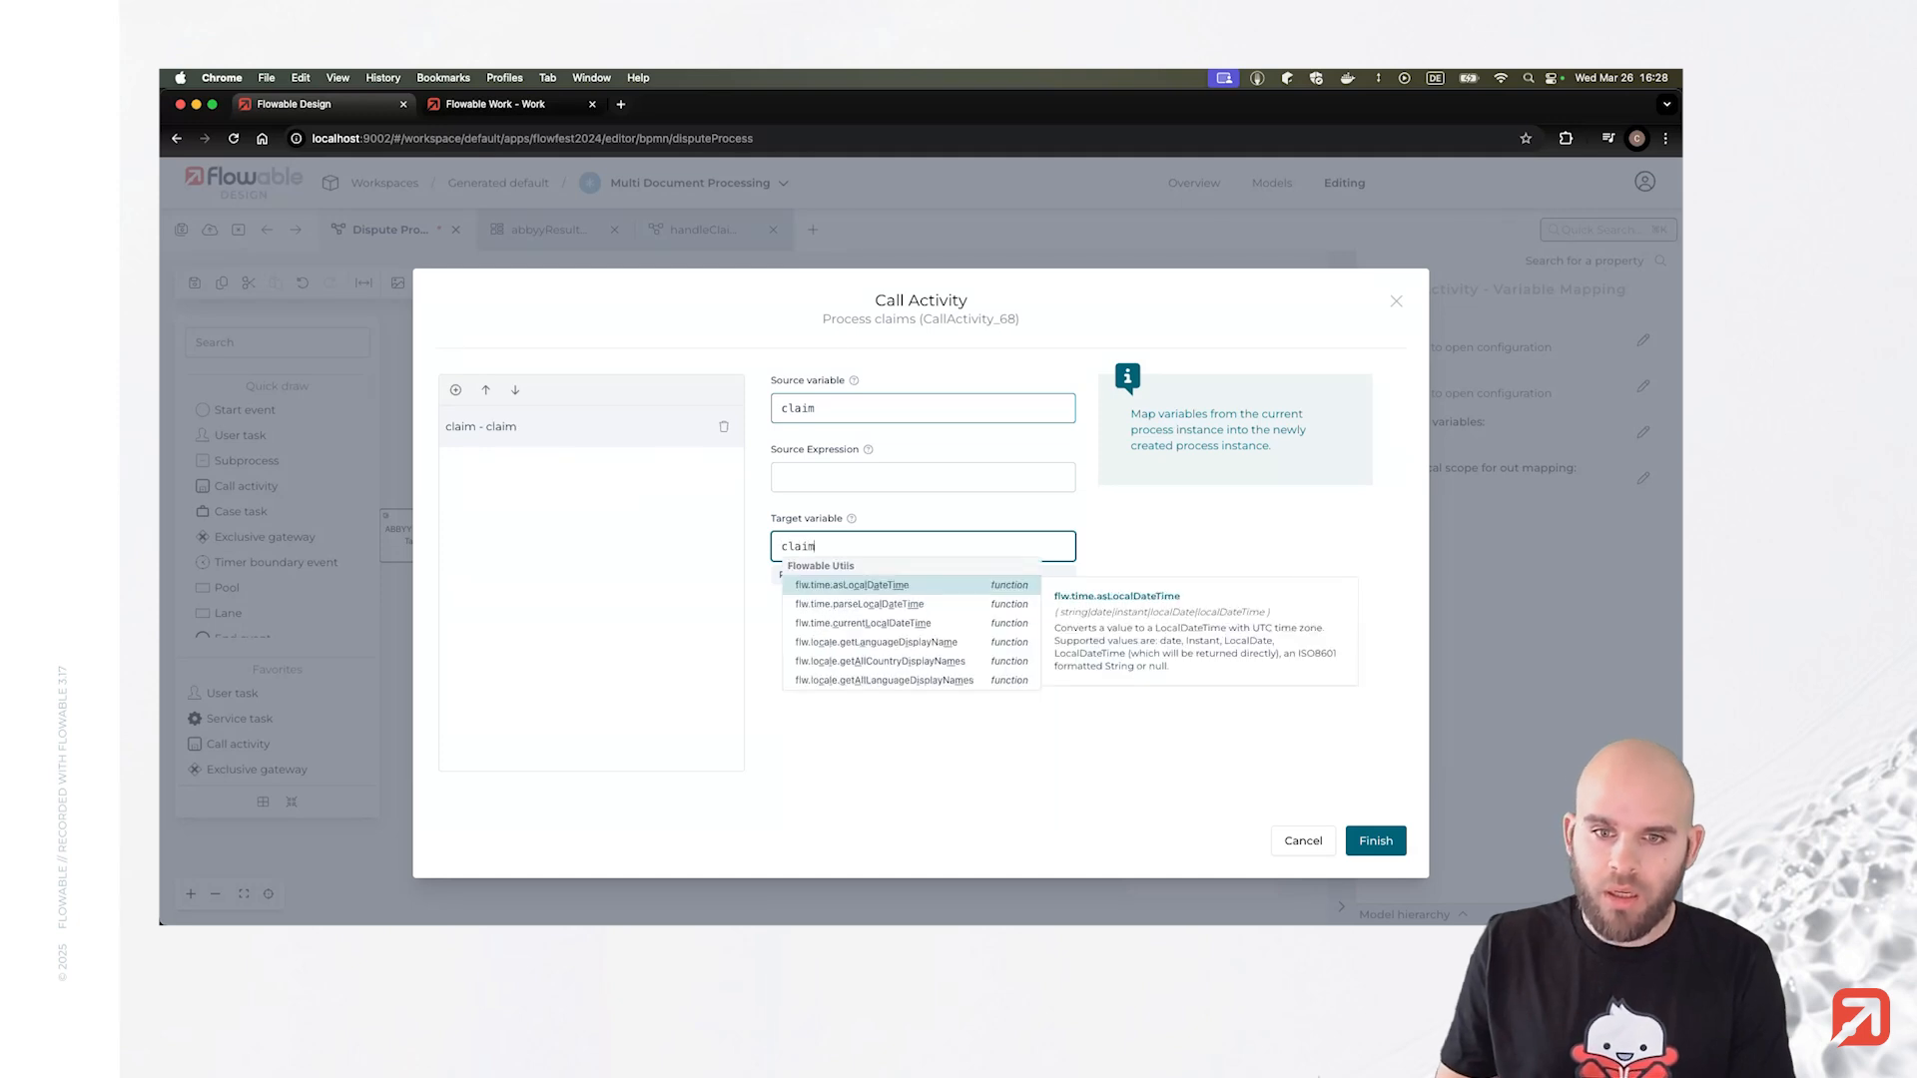
{"action": "key", "text": "Tab"}
{"action": "left_click", "coordinate": [690, 517]}
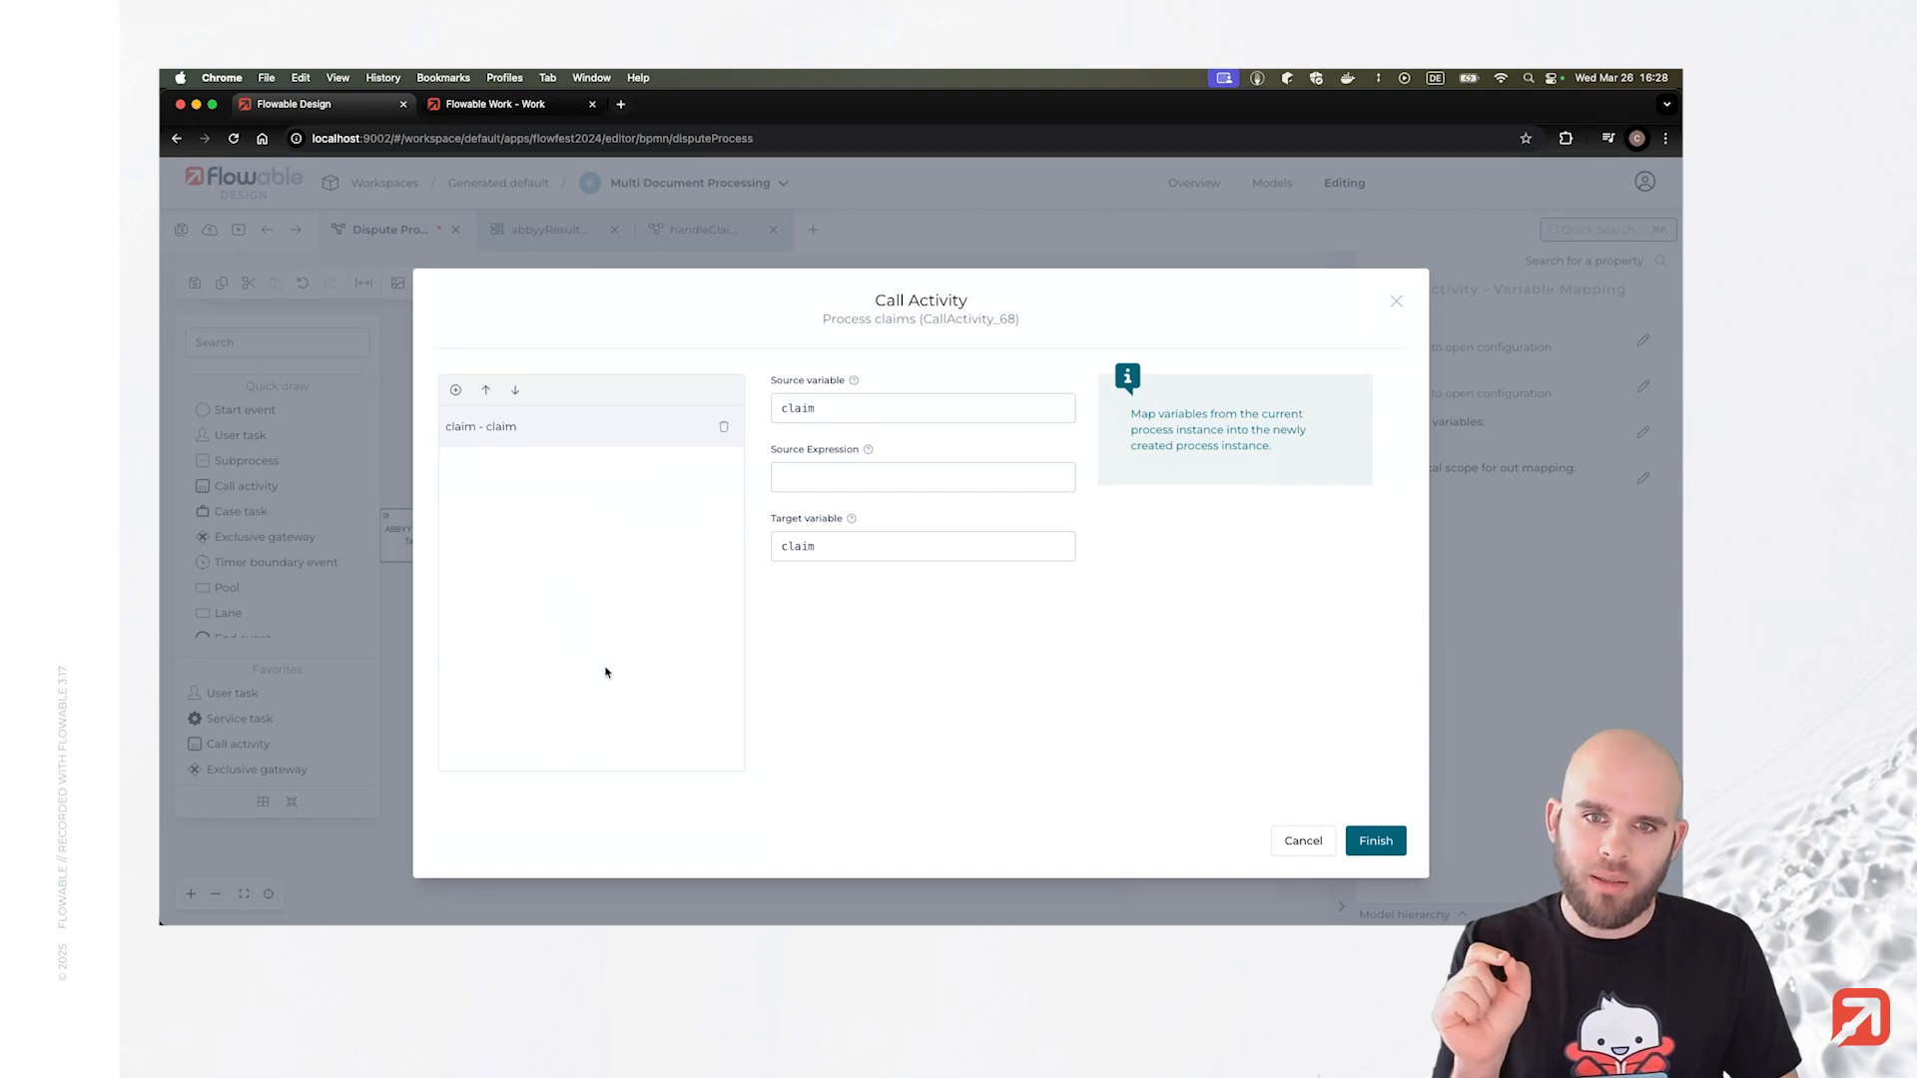
{"action": "left_click_drag", "start_coordinate": [890, 544], "coordinate": [705, 591]}
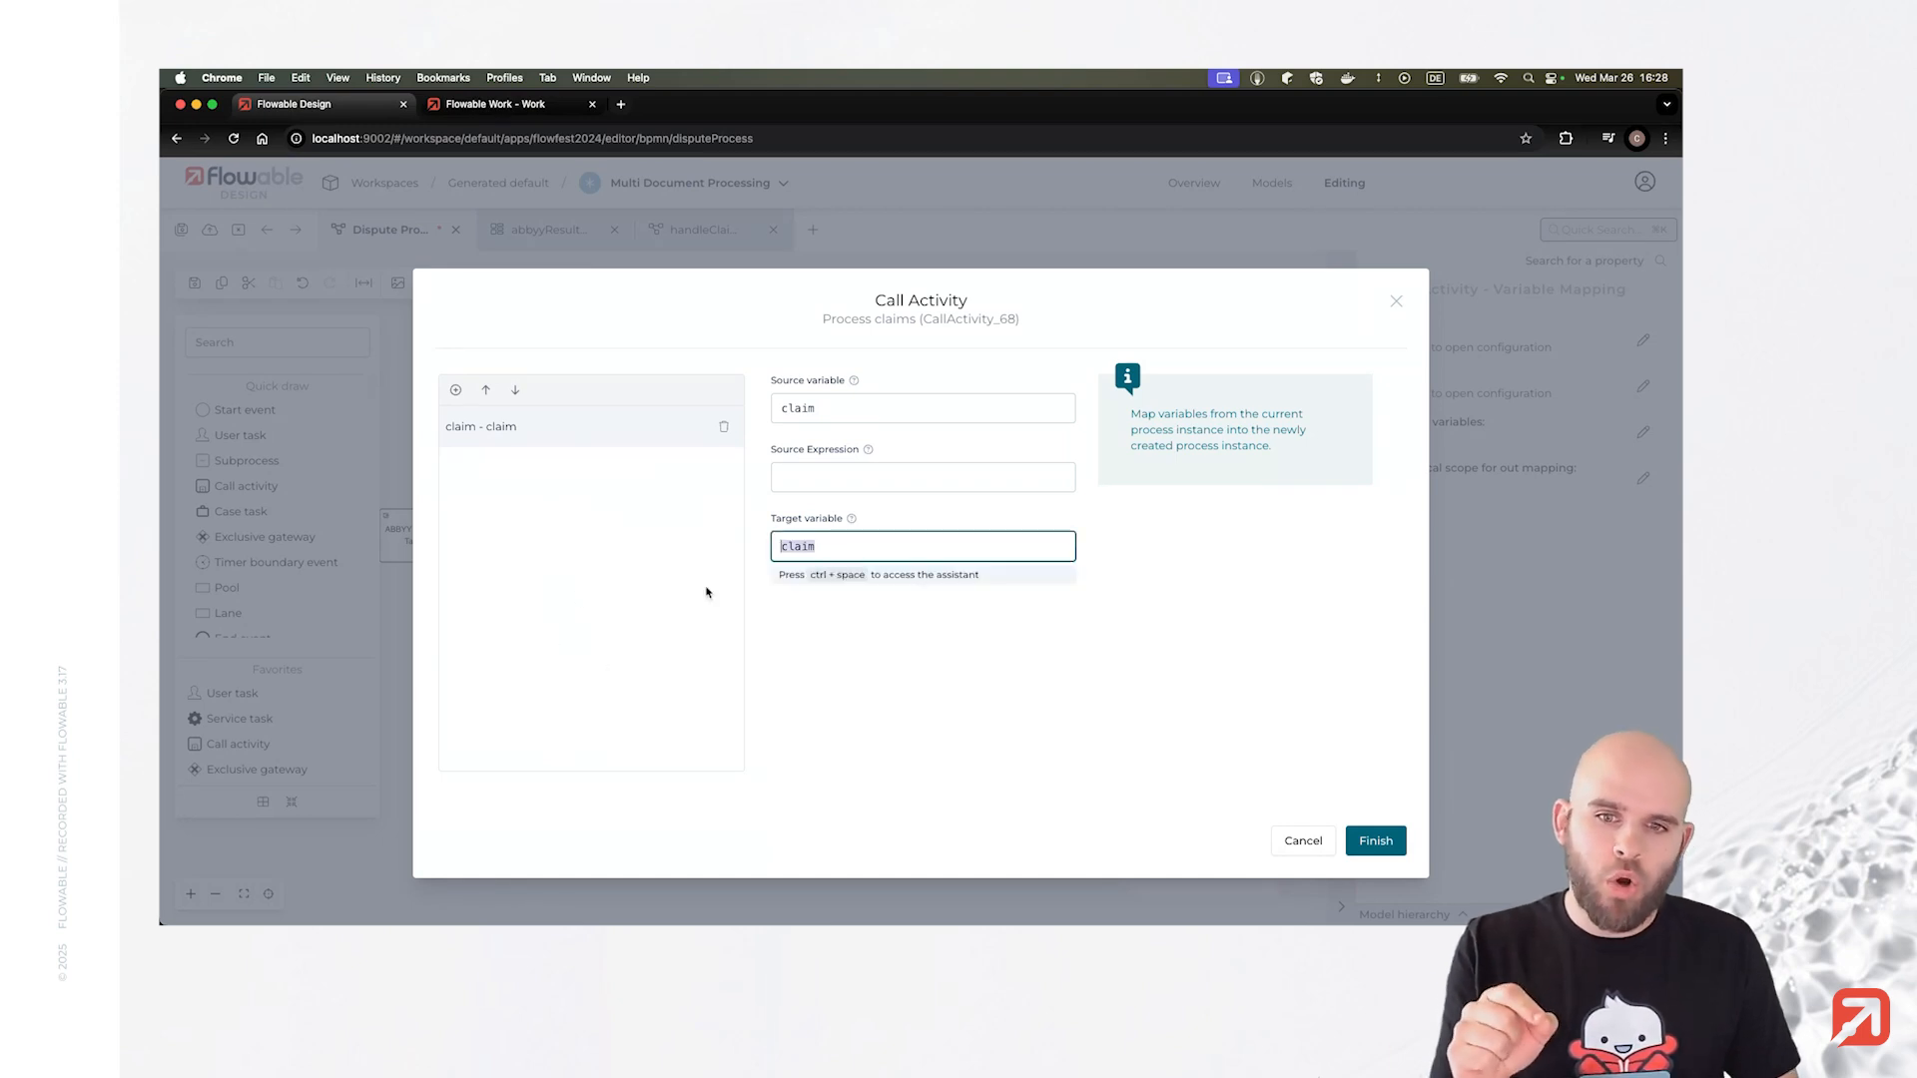
{"action": "left_click", "coordinate": [828, 552]}
{"action": "double_click", "coordinate": [829, 552]}
{"action": "left_click", "coordinate": [843, 552]}
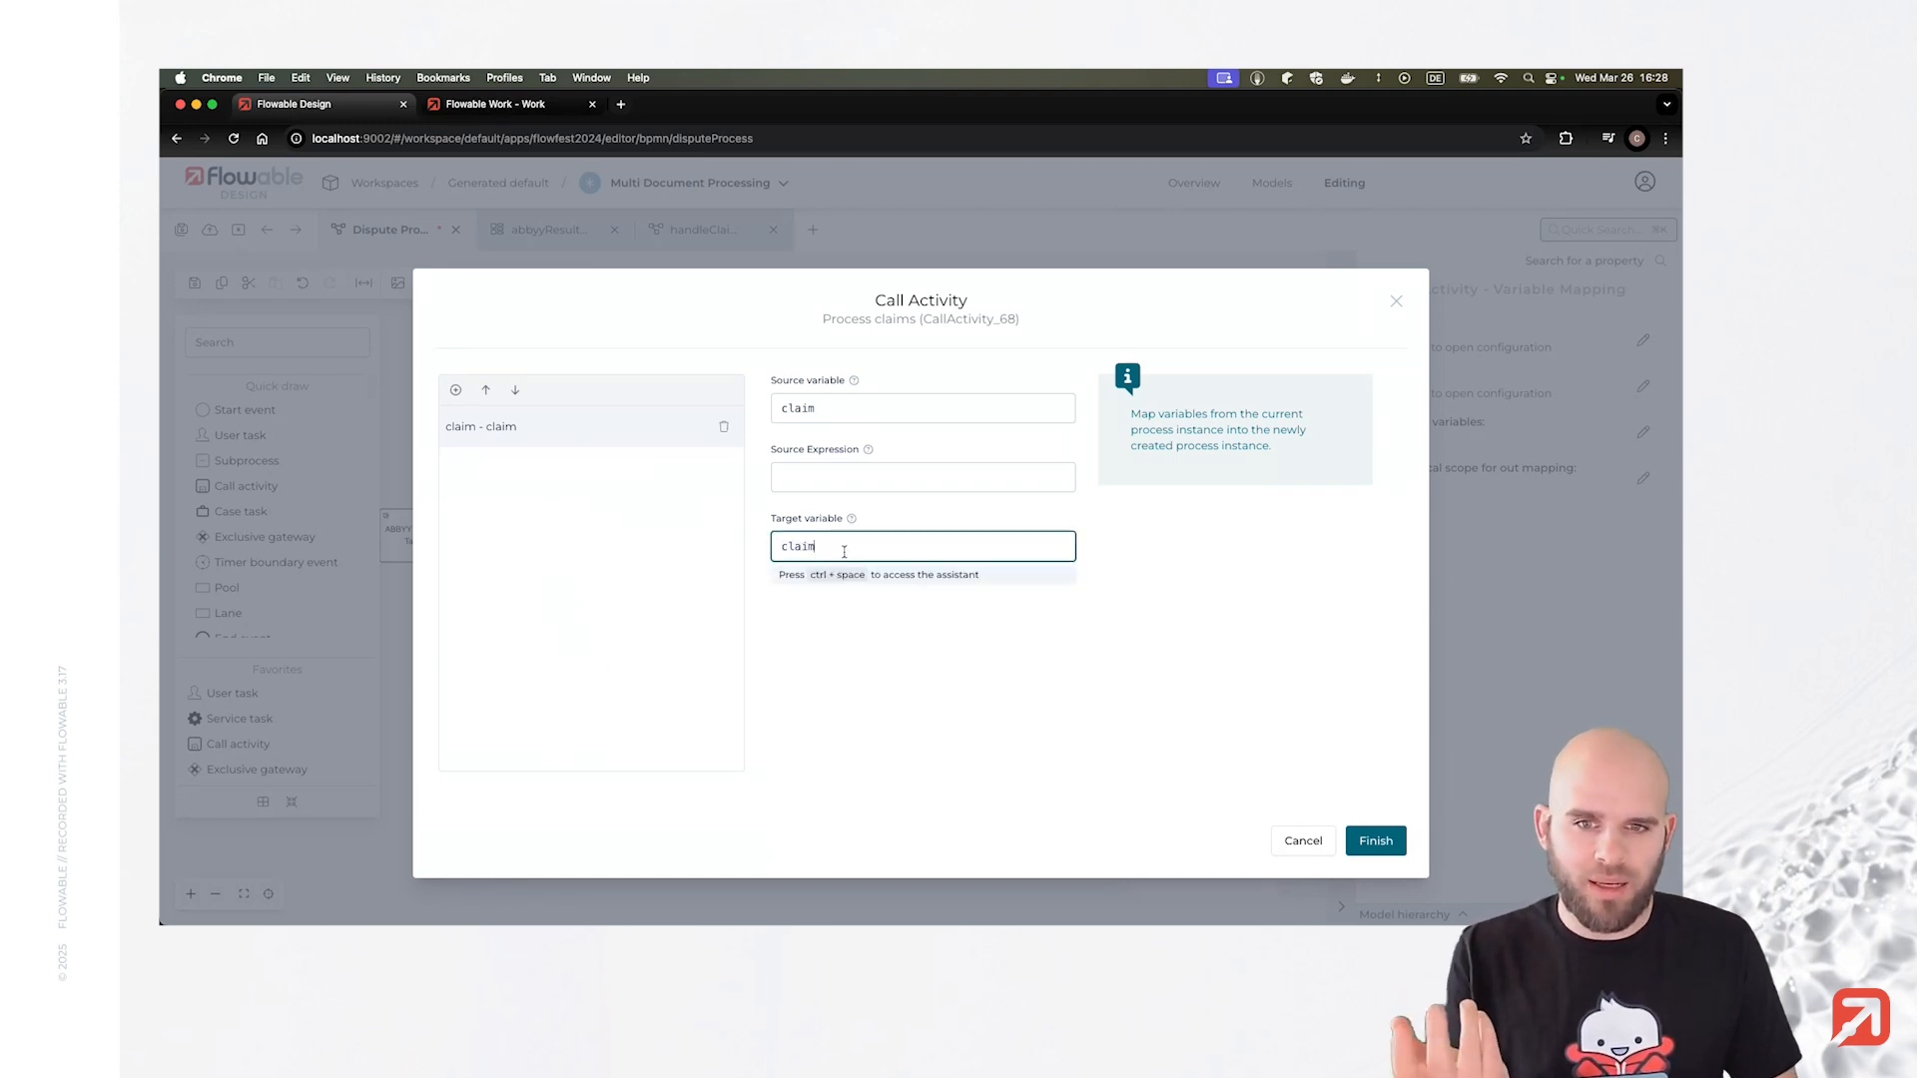
{"action": "left_click_drag", "start_coordinate": [845, 552], "coordinate": [786, 546]}
{"action": "left_click", "coordinate": [818, 411]}
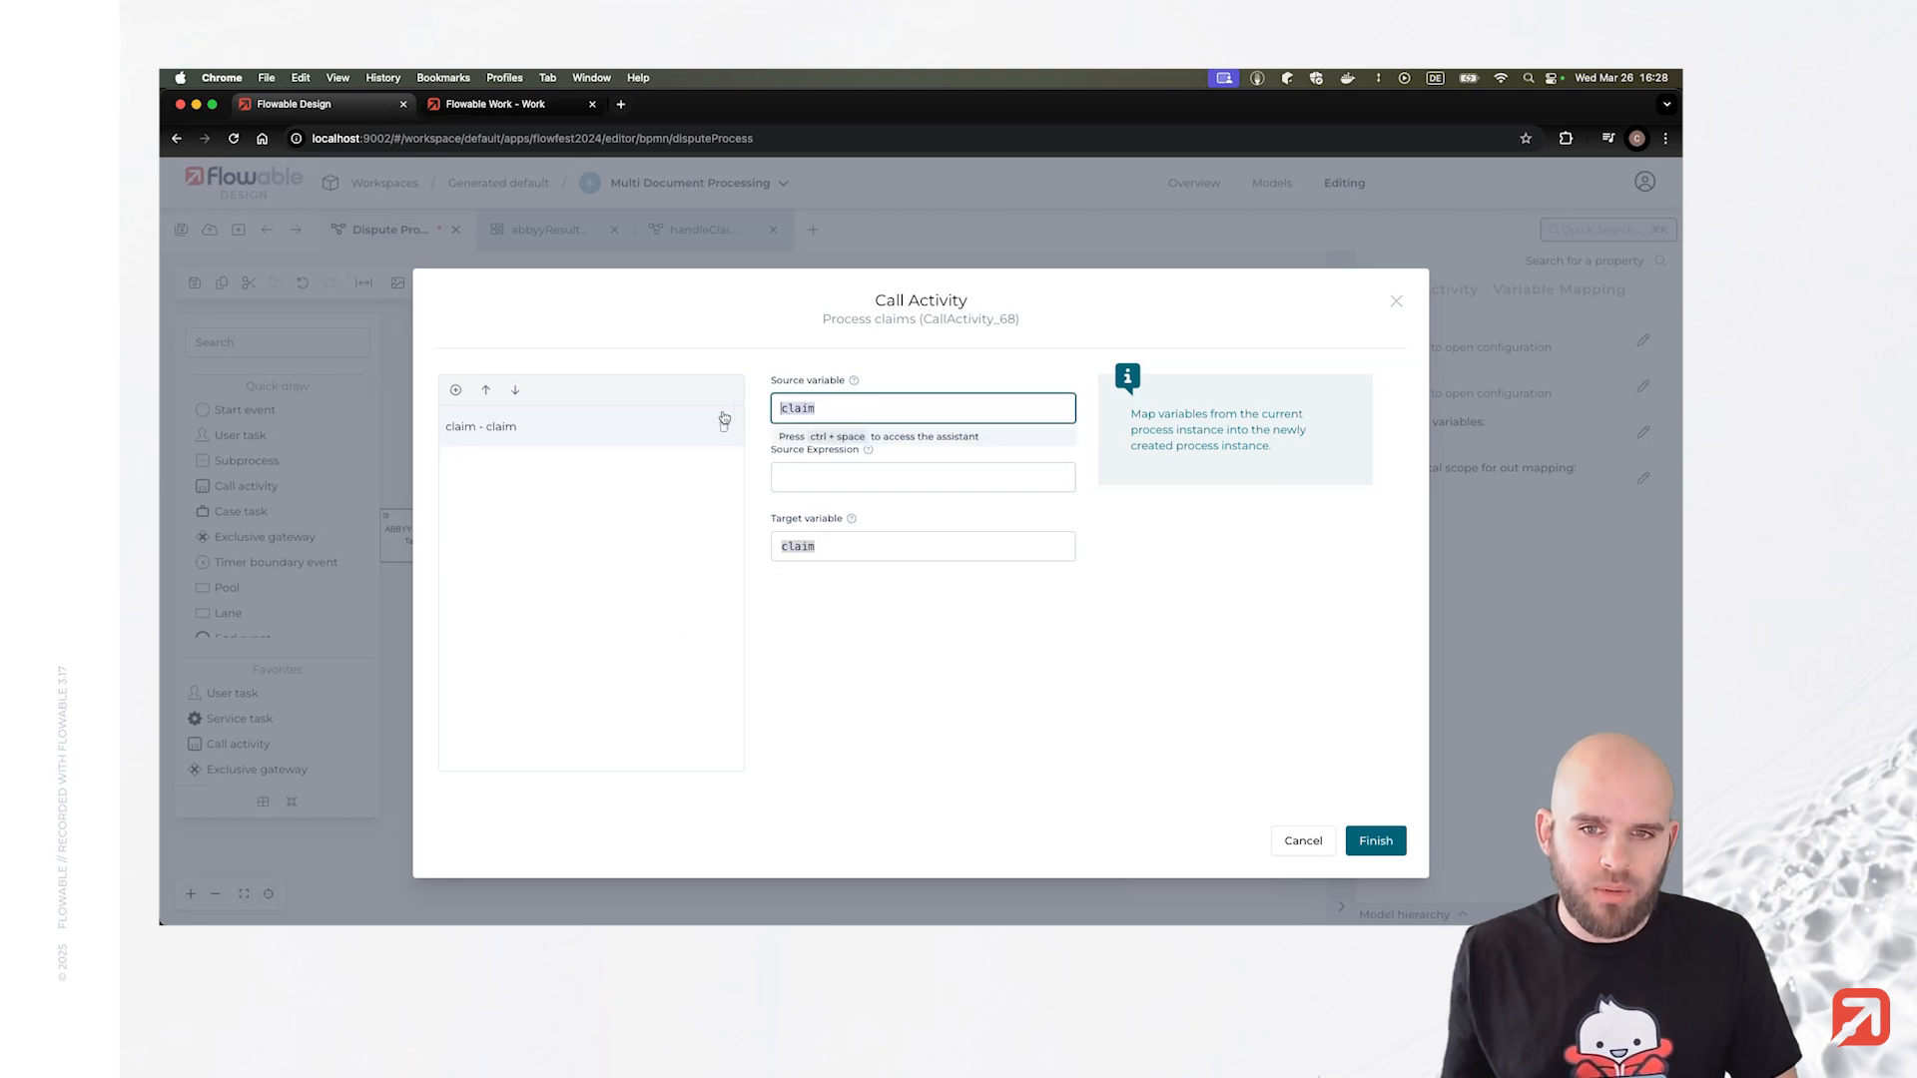
{"action": "left_click", "coordinate": [831, 411]}
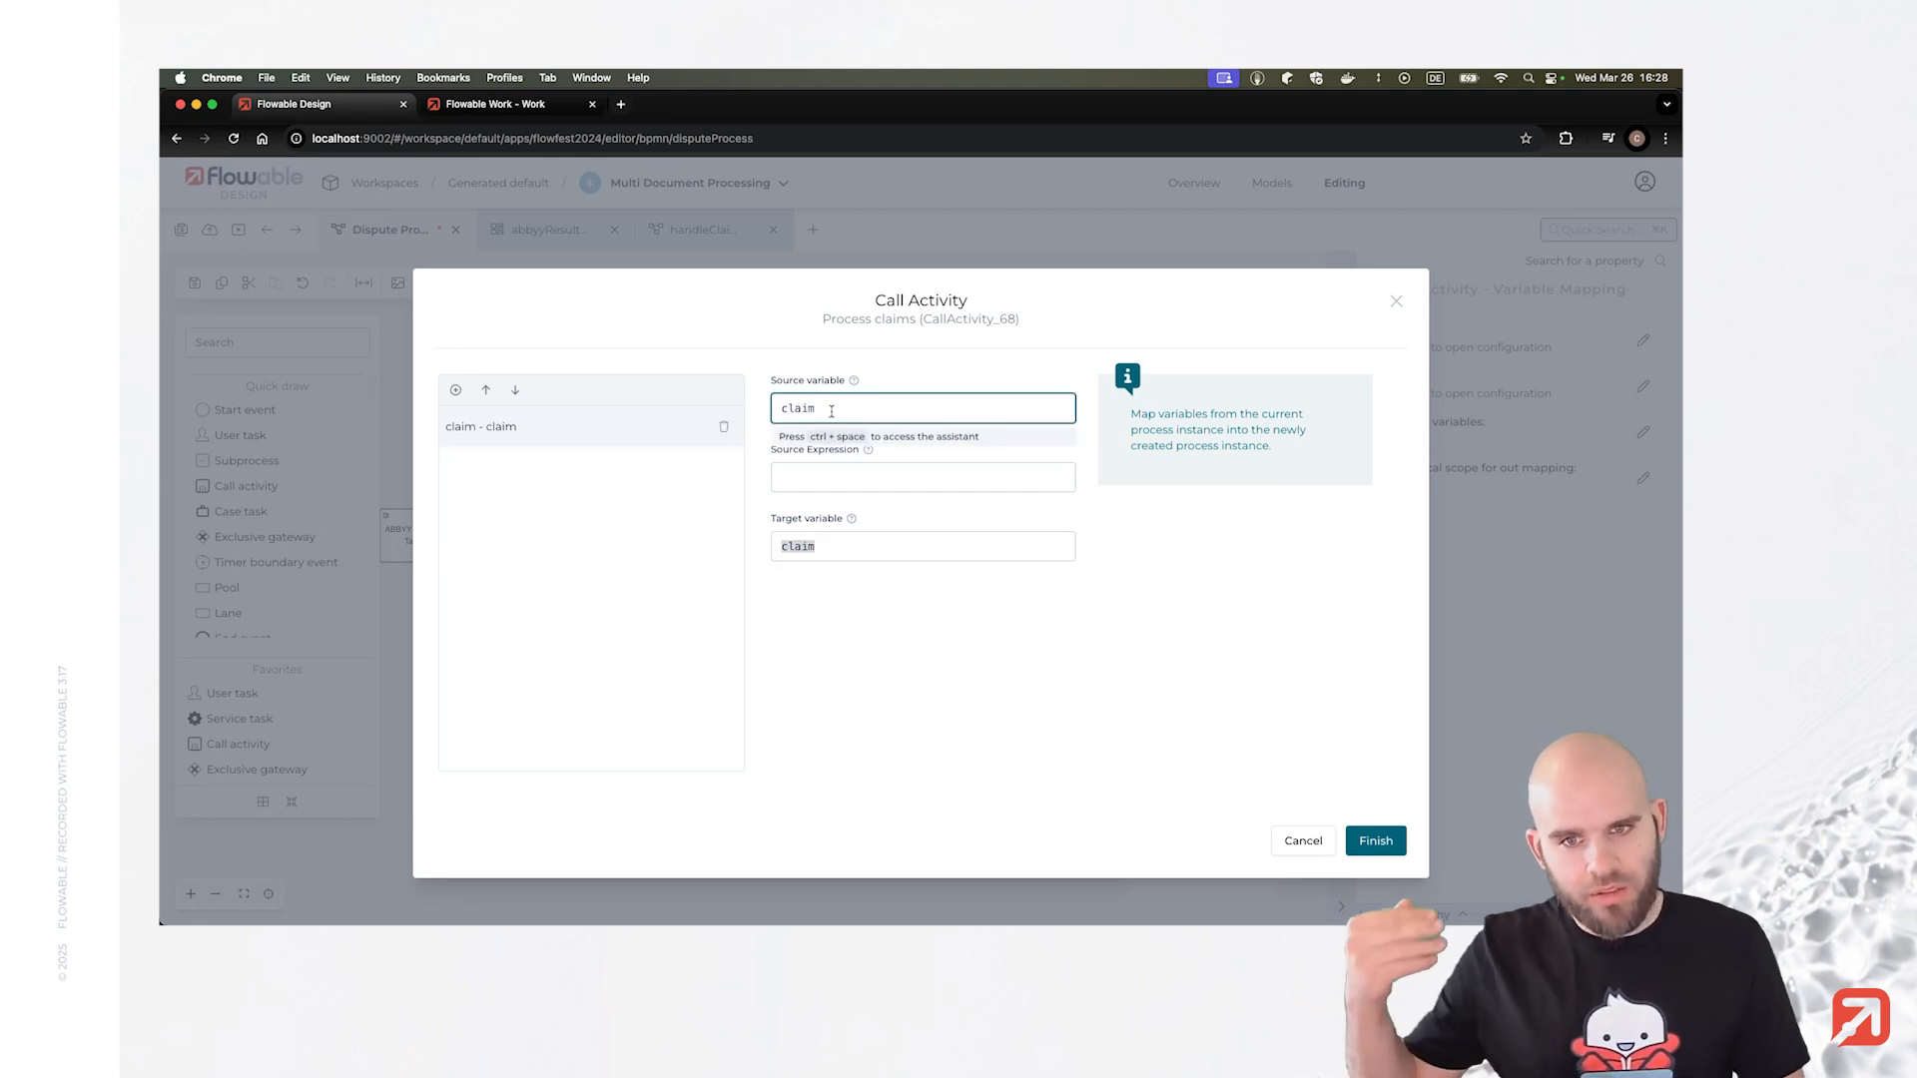
{"action": "left_click", "coordinate": [875, 547]}
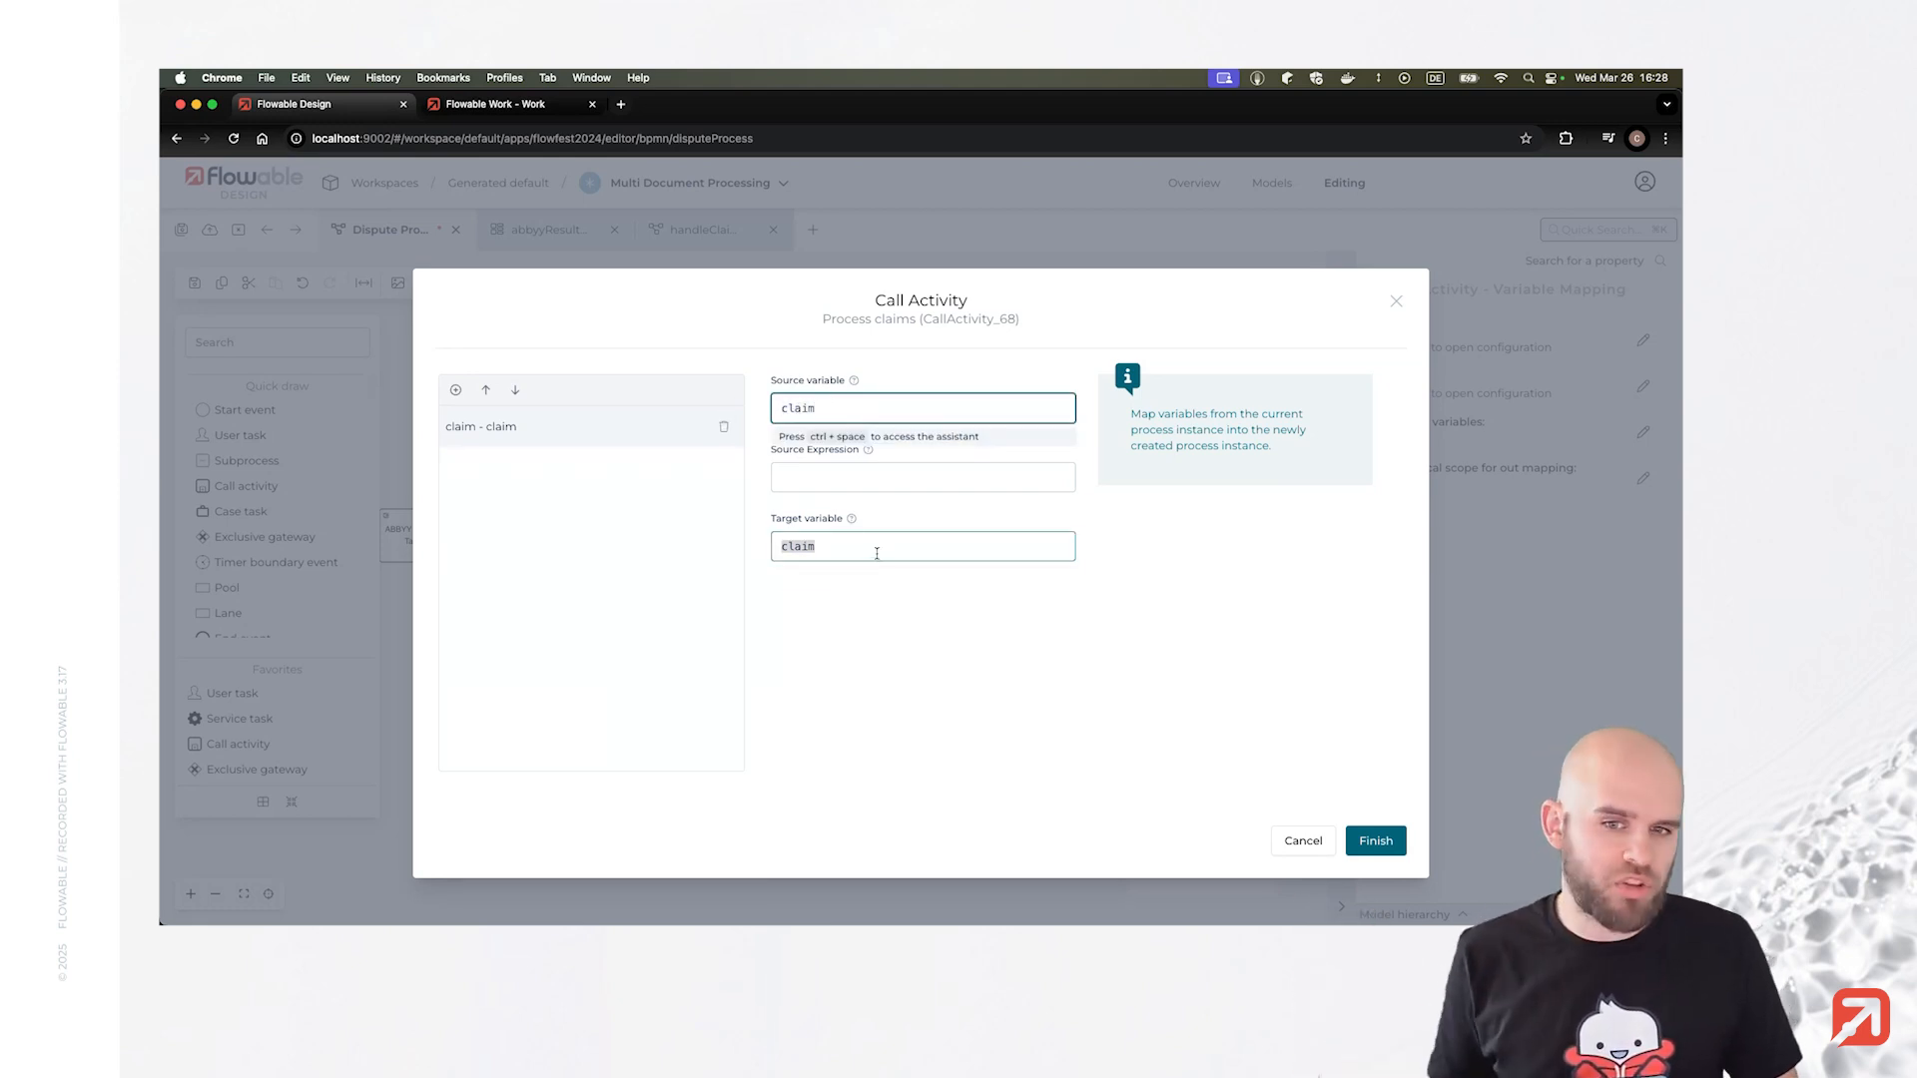
Apply the claim in-mapping to the Process claims call activity and save the Dispute Process model.
{"action": "left_click", "coordinate": [1374, 851]}
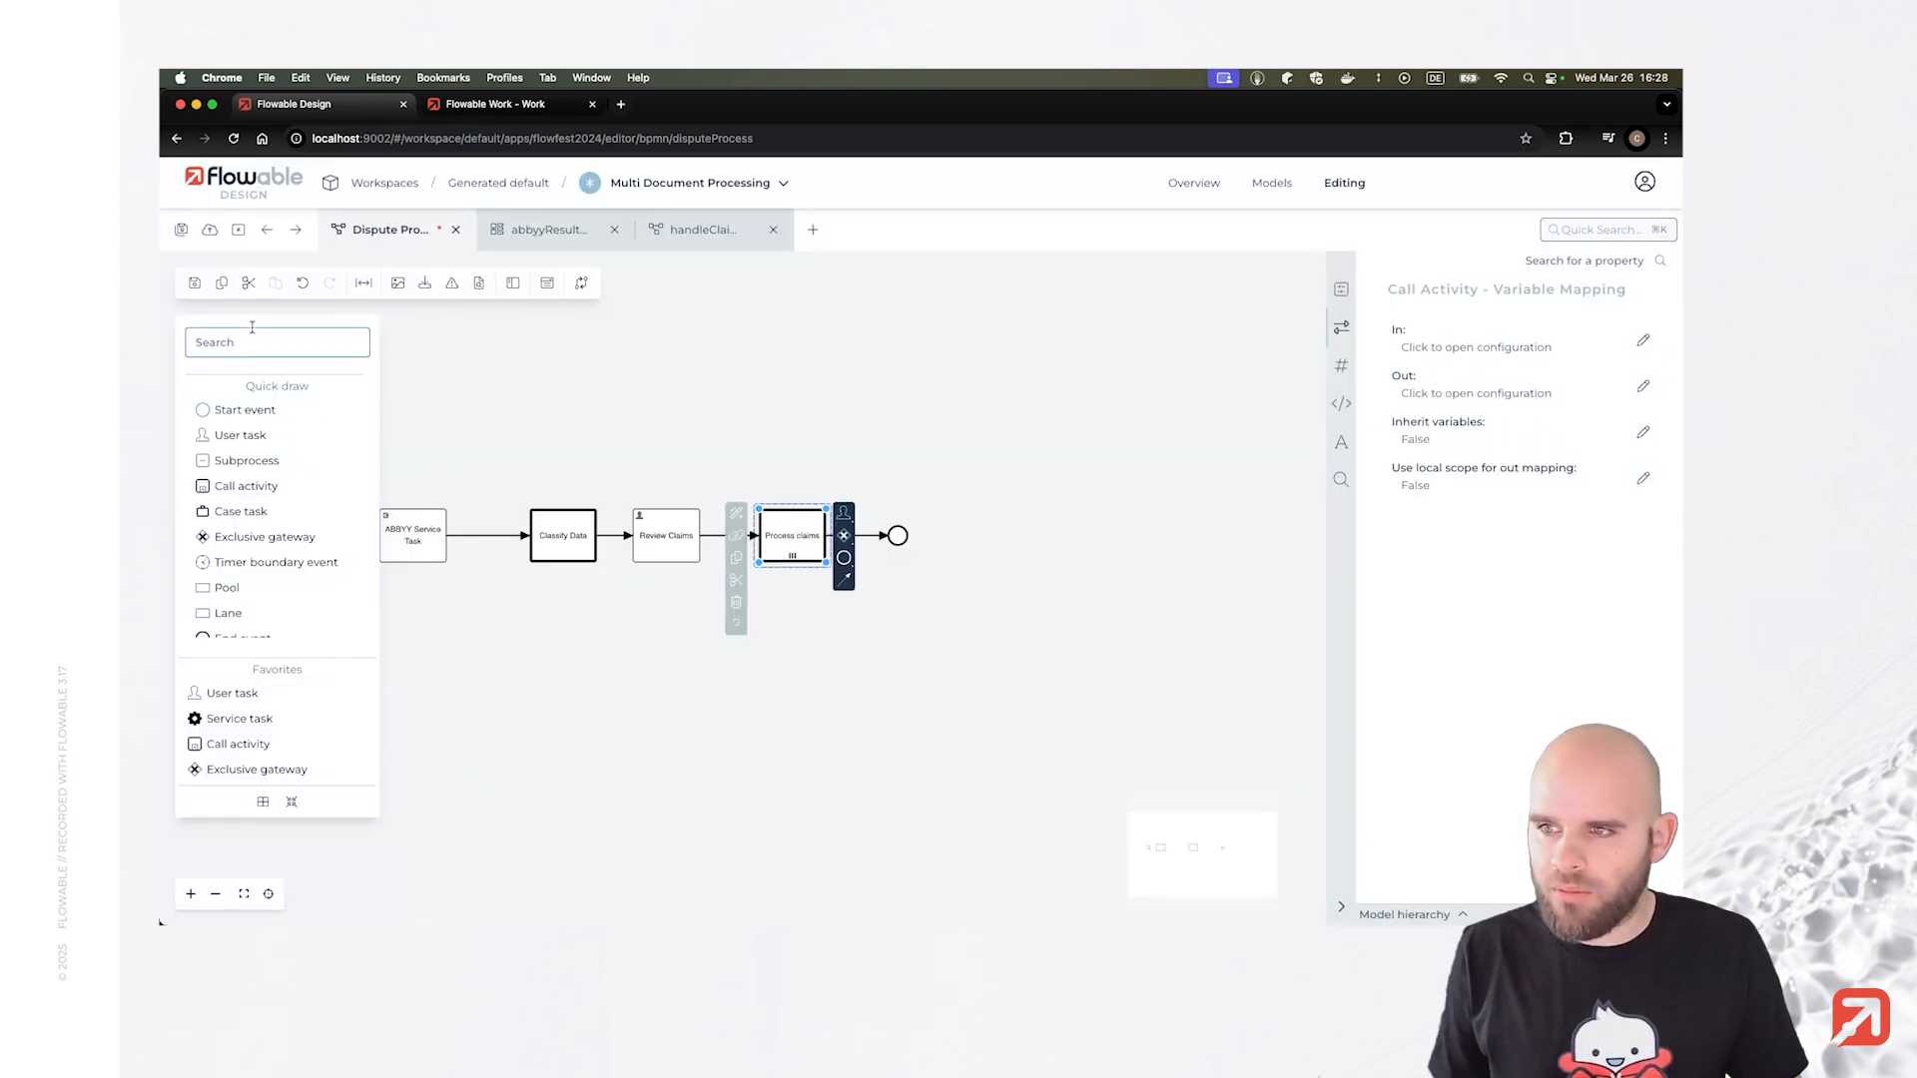
{"action": "left_click", "coordinate": [195, 284]}
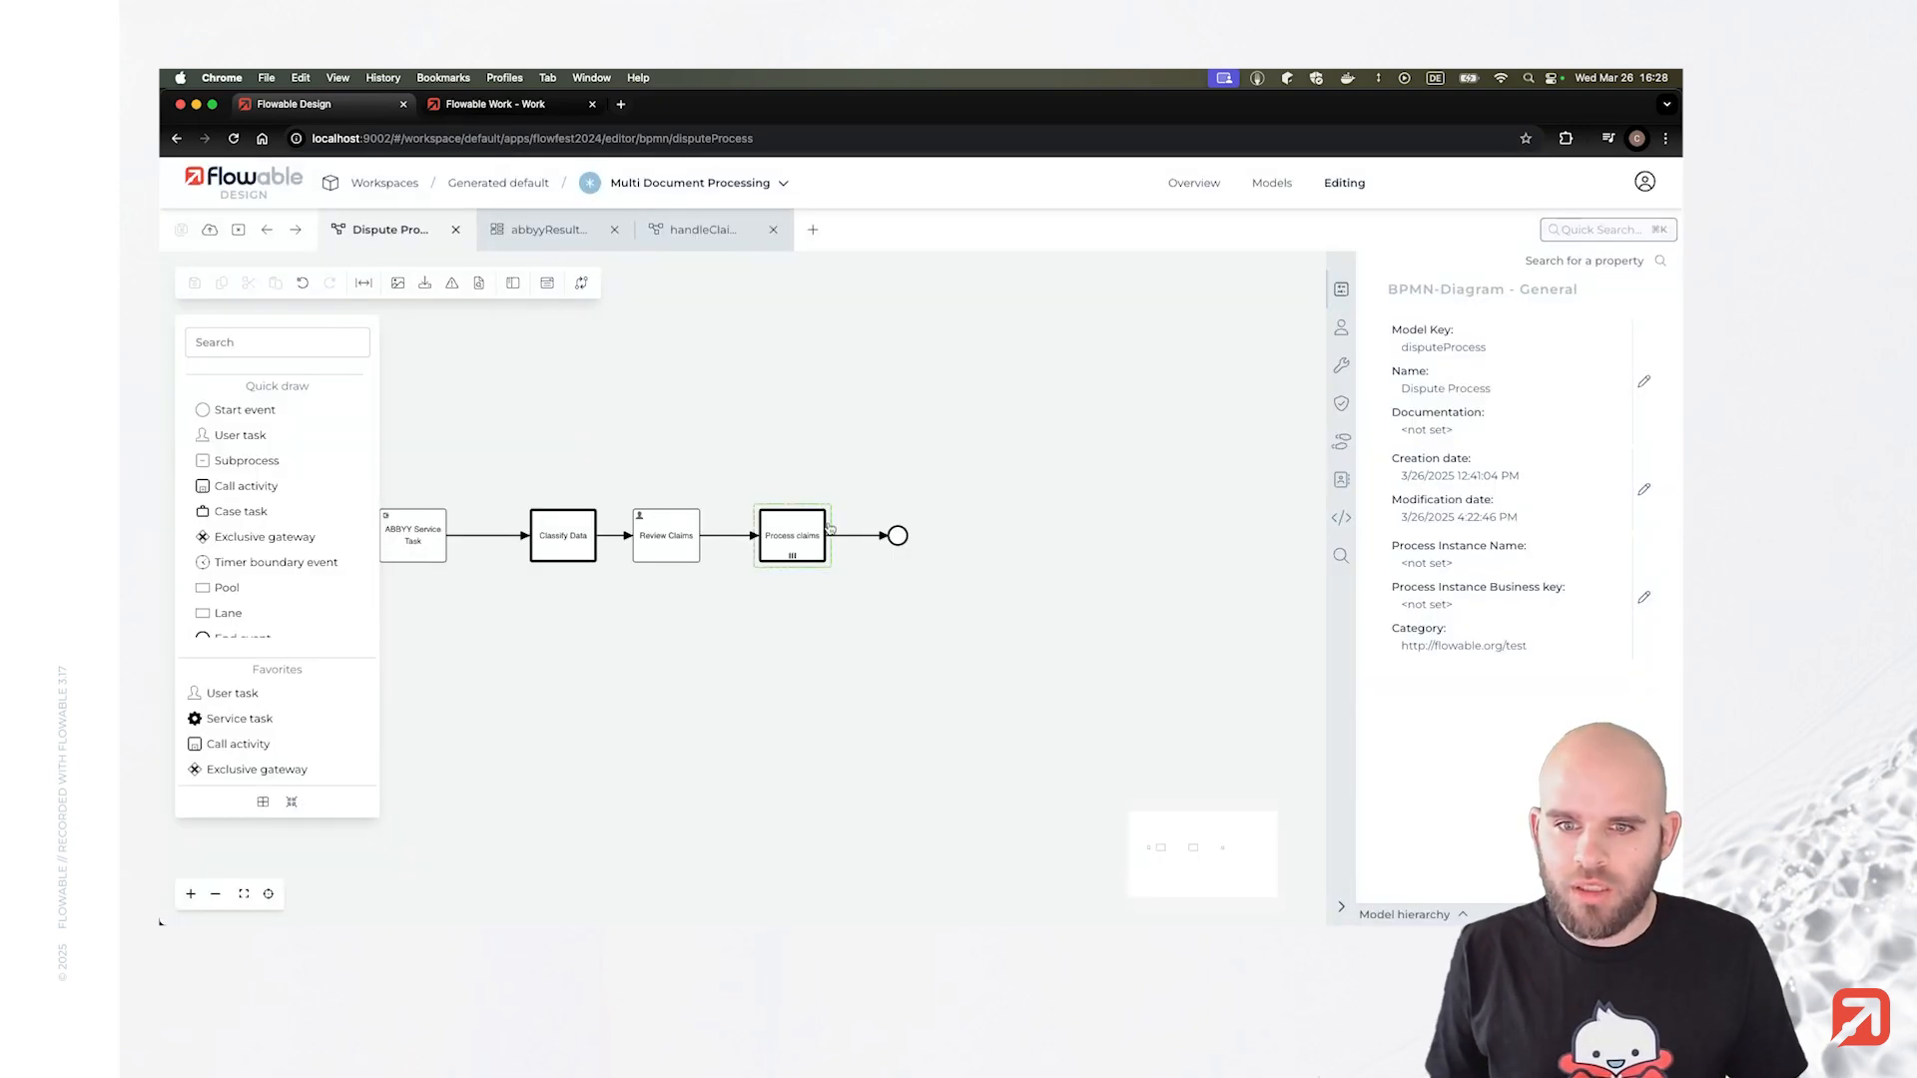
Examine the condition expression on the handleClaimProcess sequence flow leading to Notify Customer about declined dispute, including its claim.classification reference.
{"action": "left_click", "coordinate": [669, 238]}
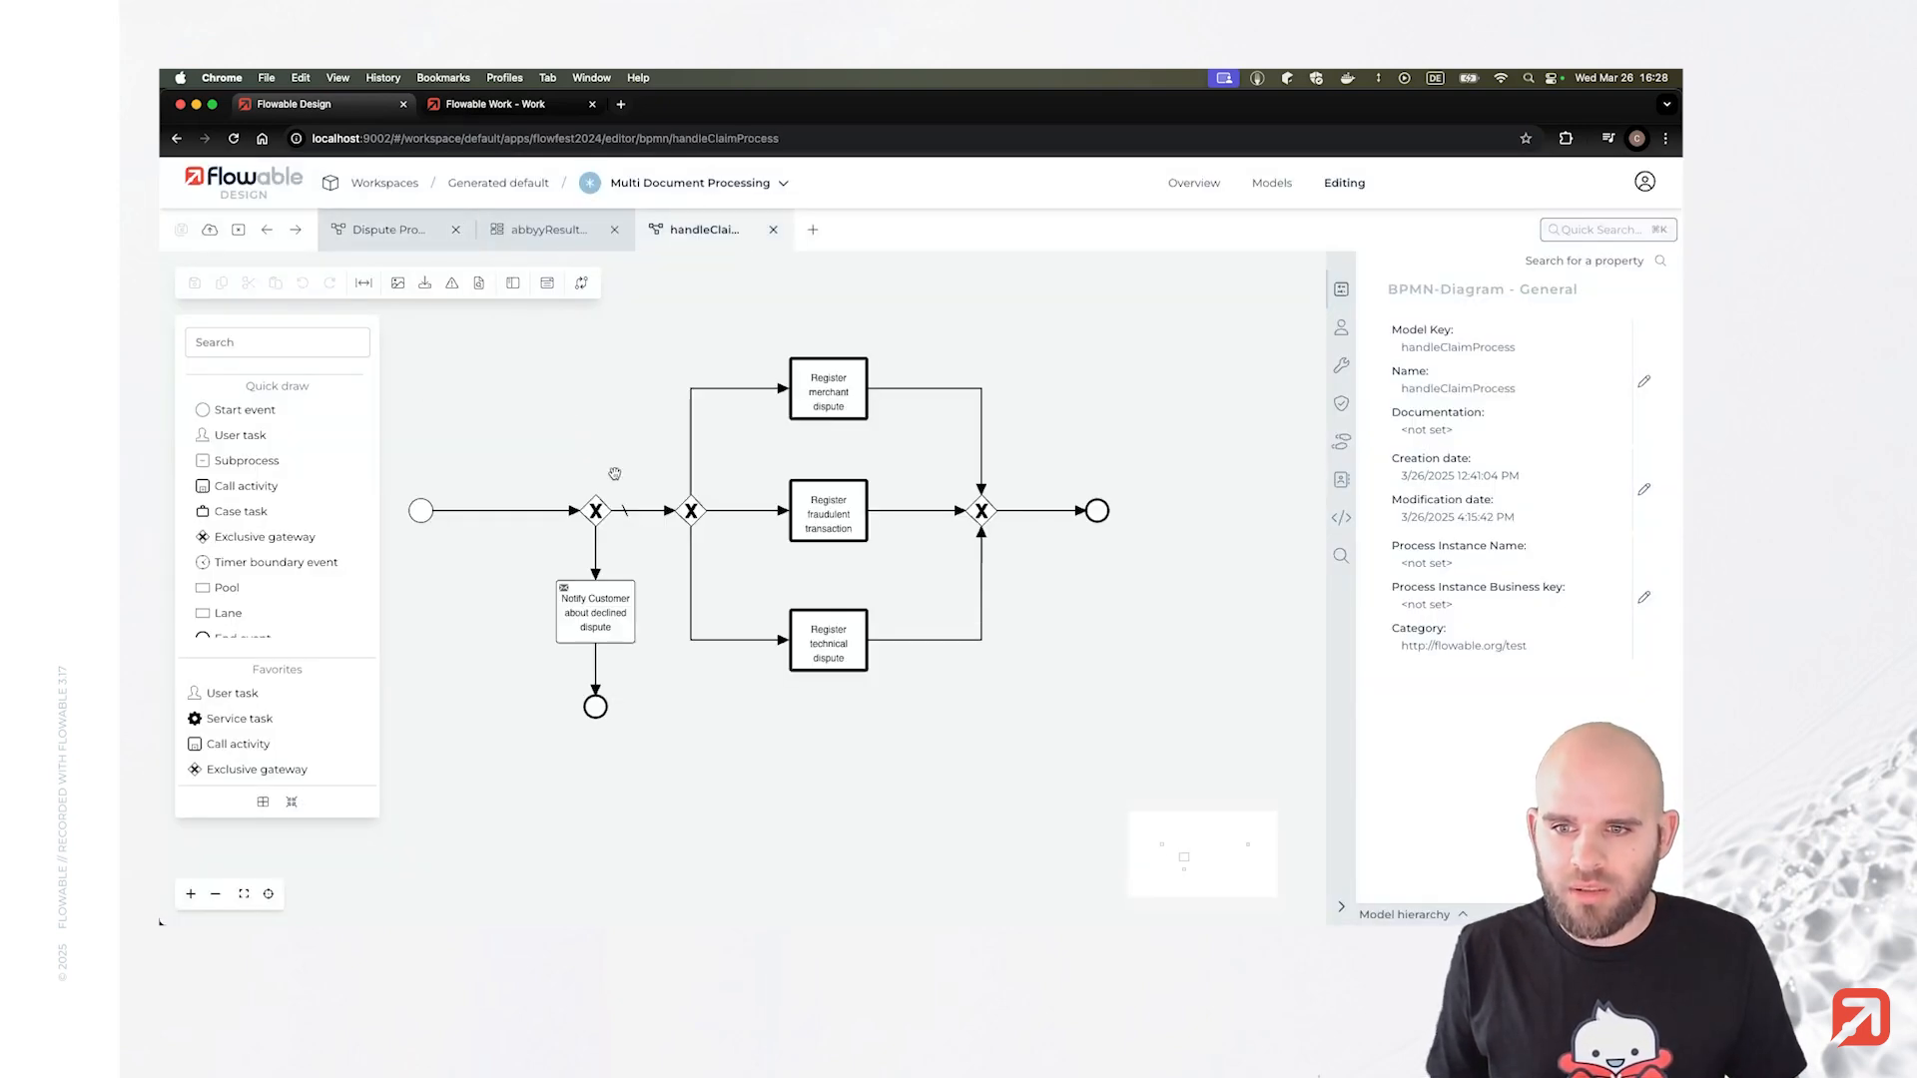
{"action": "left_click", "coordinate": [719, 571]}
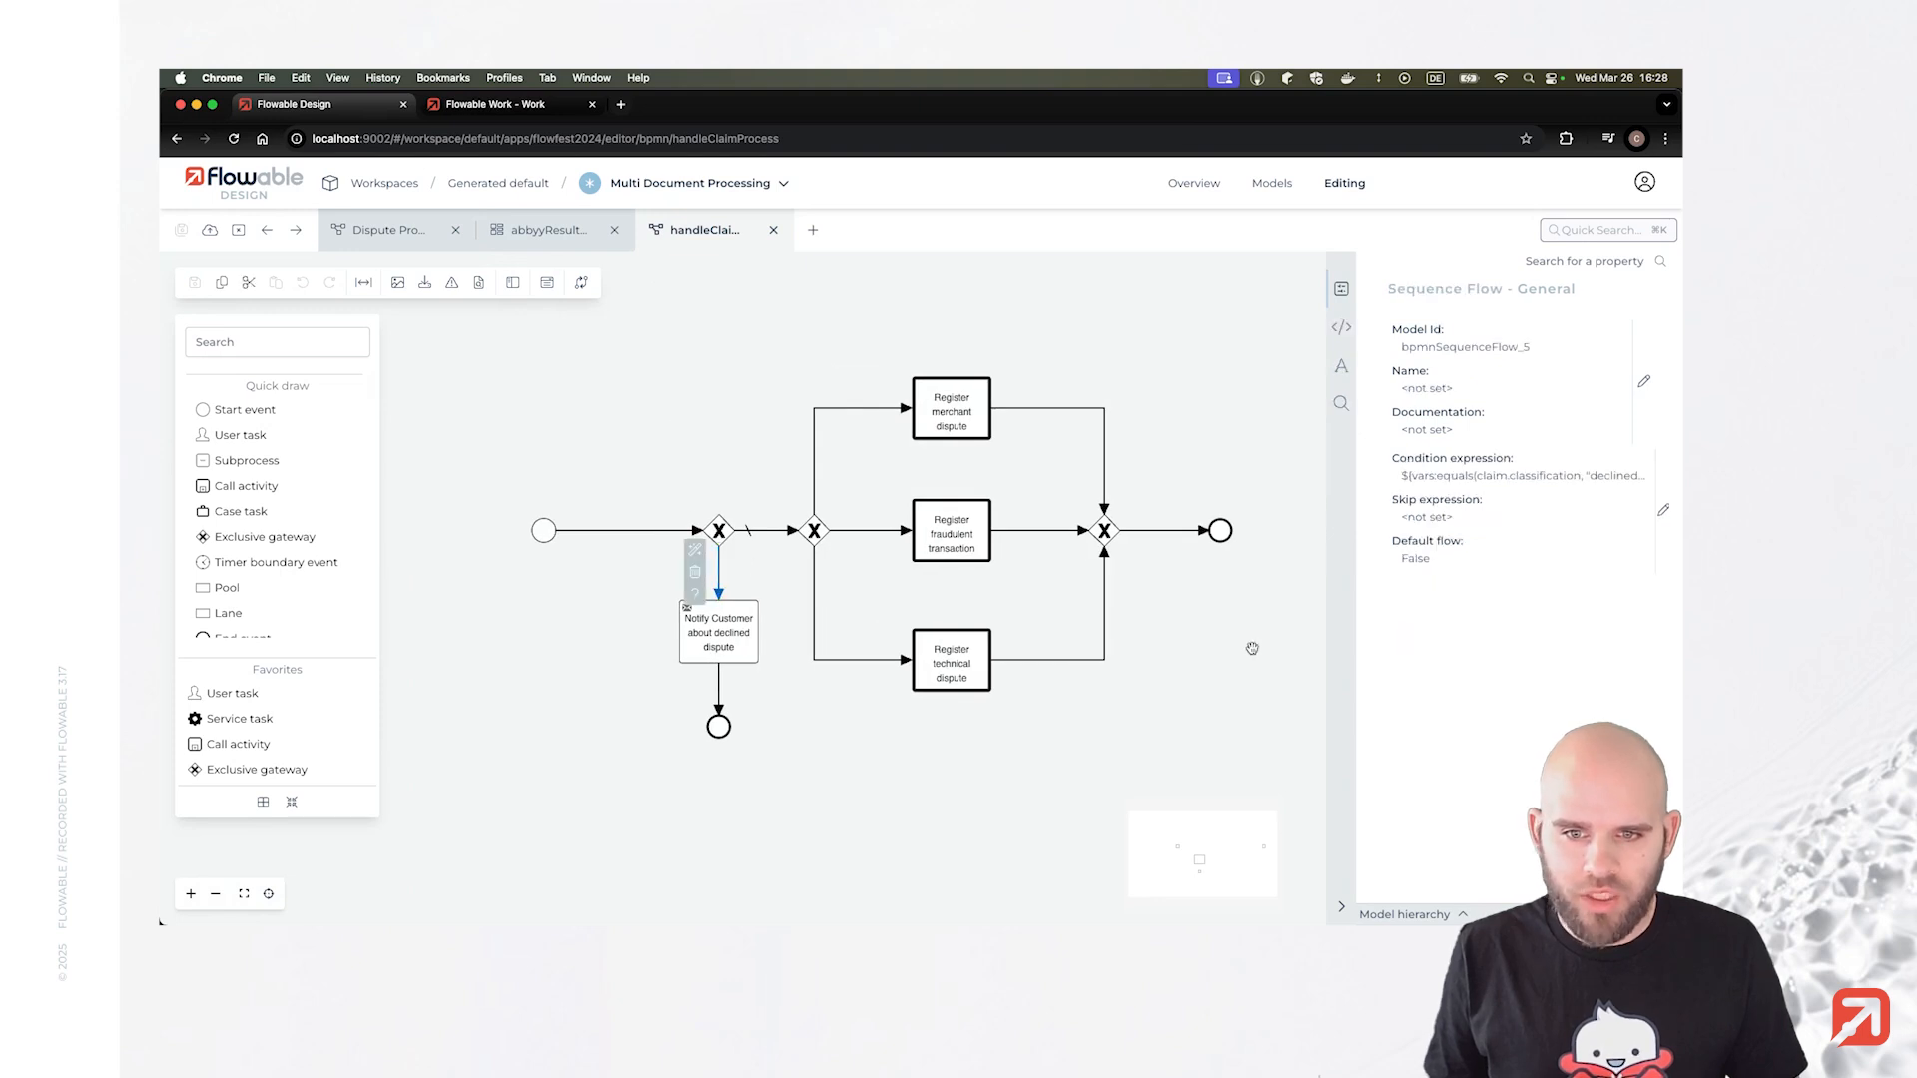
{"action": "left_click", "coordinate": [1438, 488]}
{"action": "left_click_drag", "start_coordinate": [542, 508], "coordinate": [803, 531]}
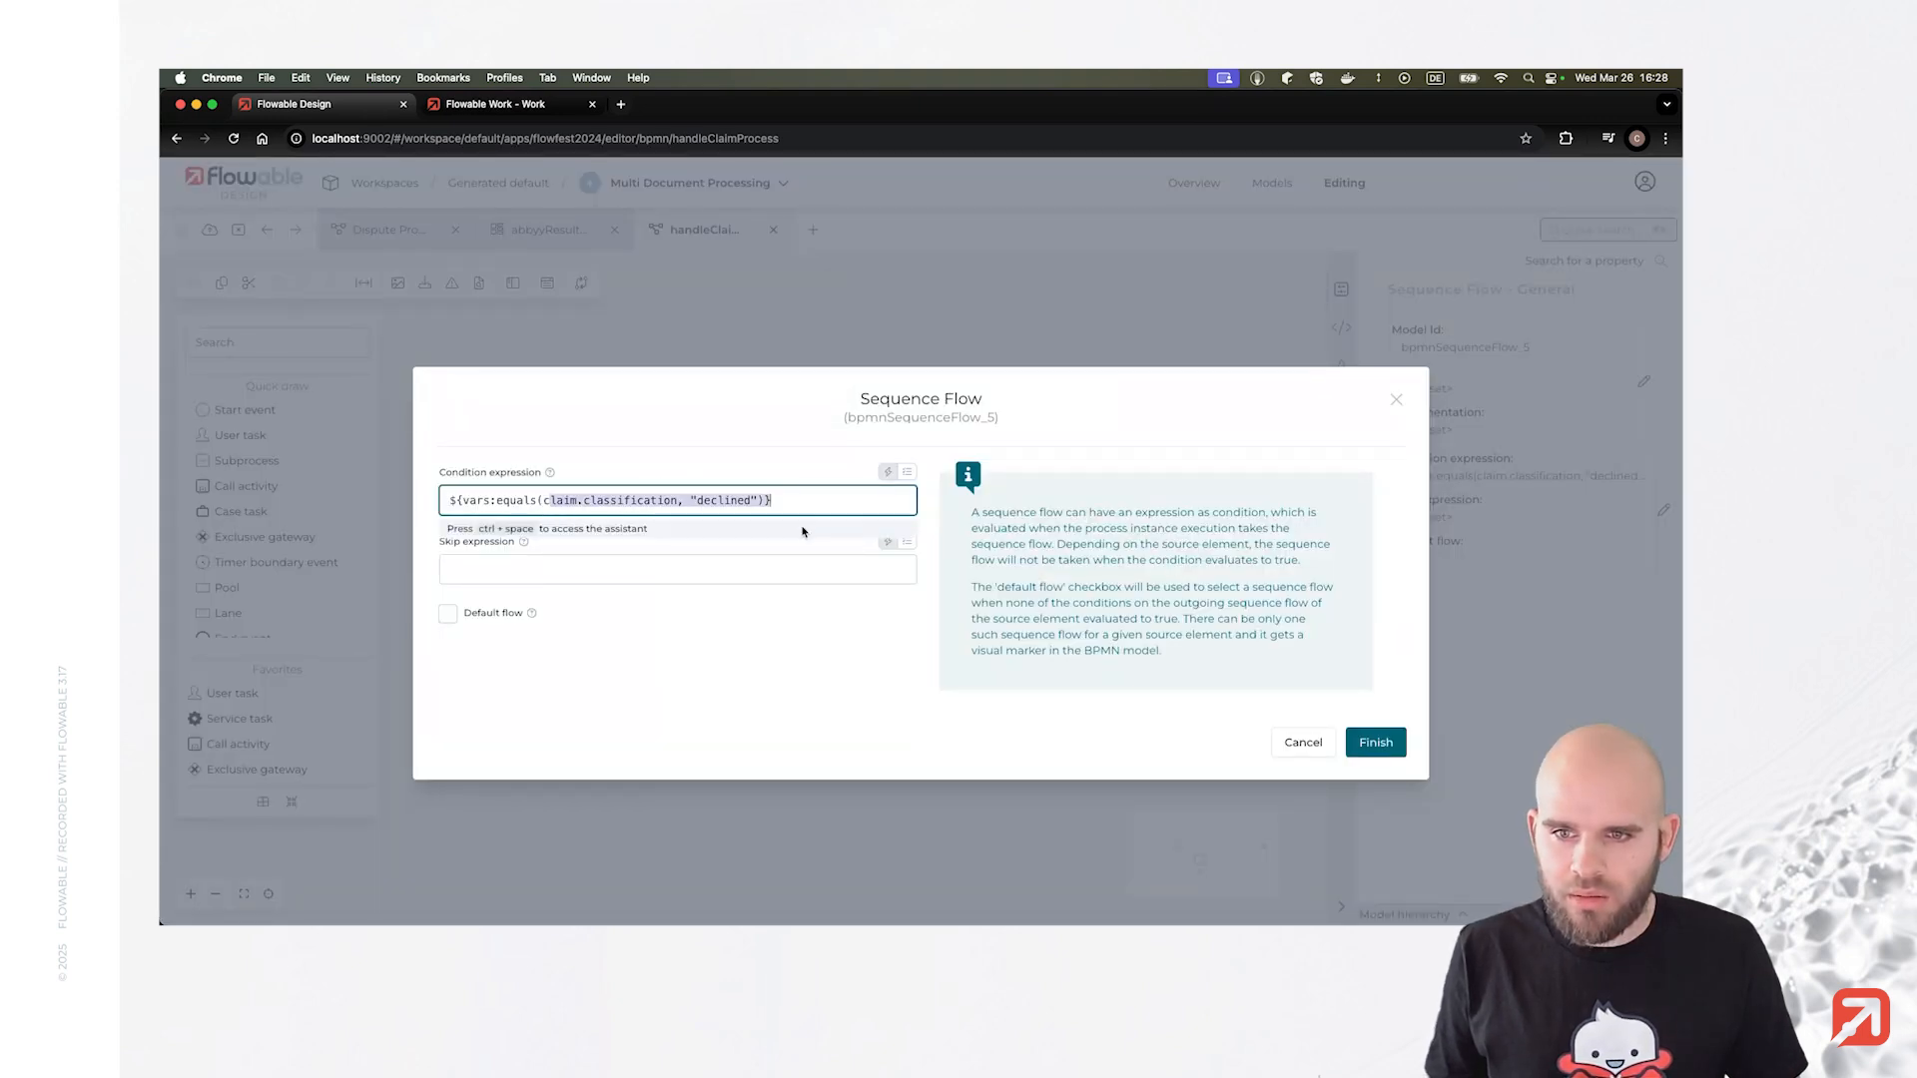
{"action": "left_click", "coordinate": [609, 502]}
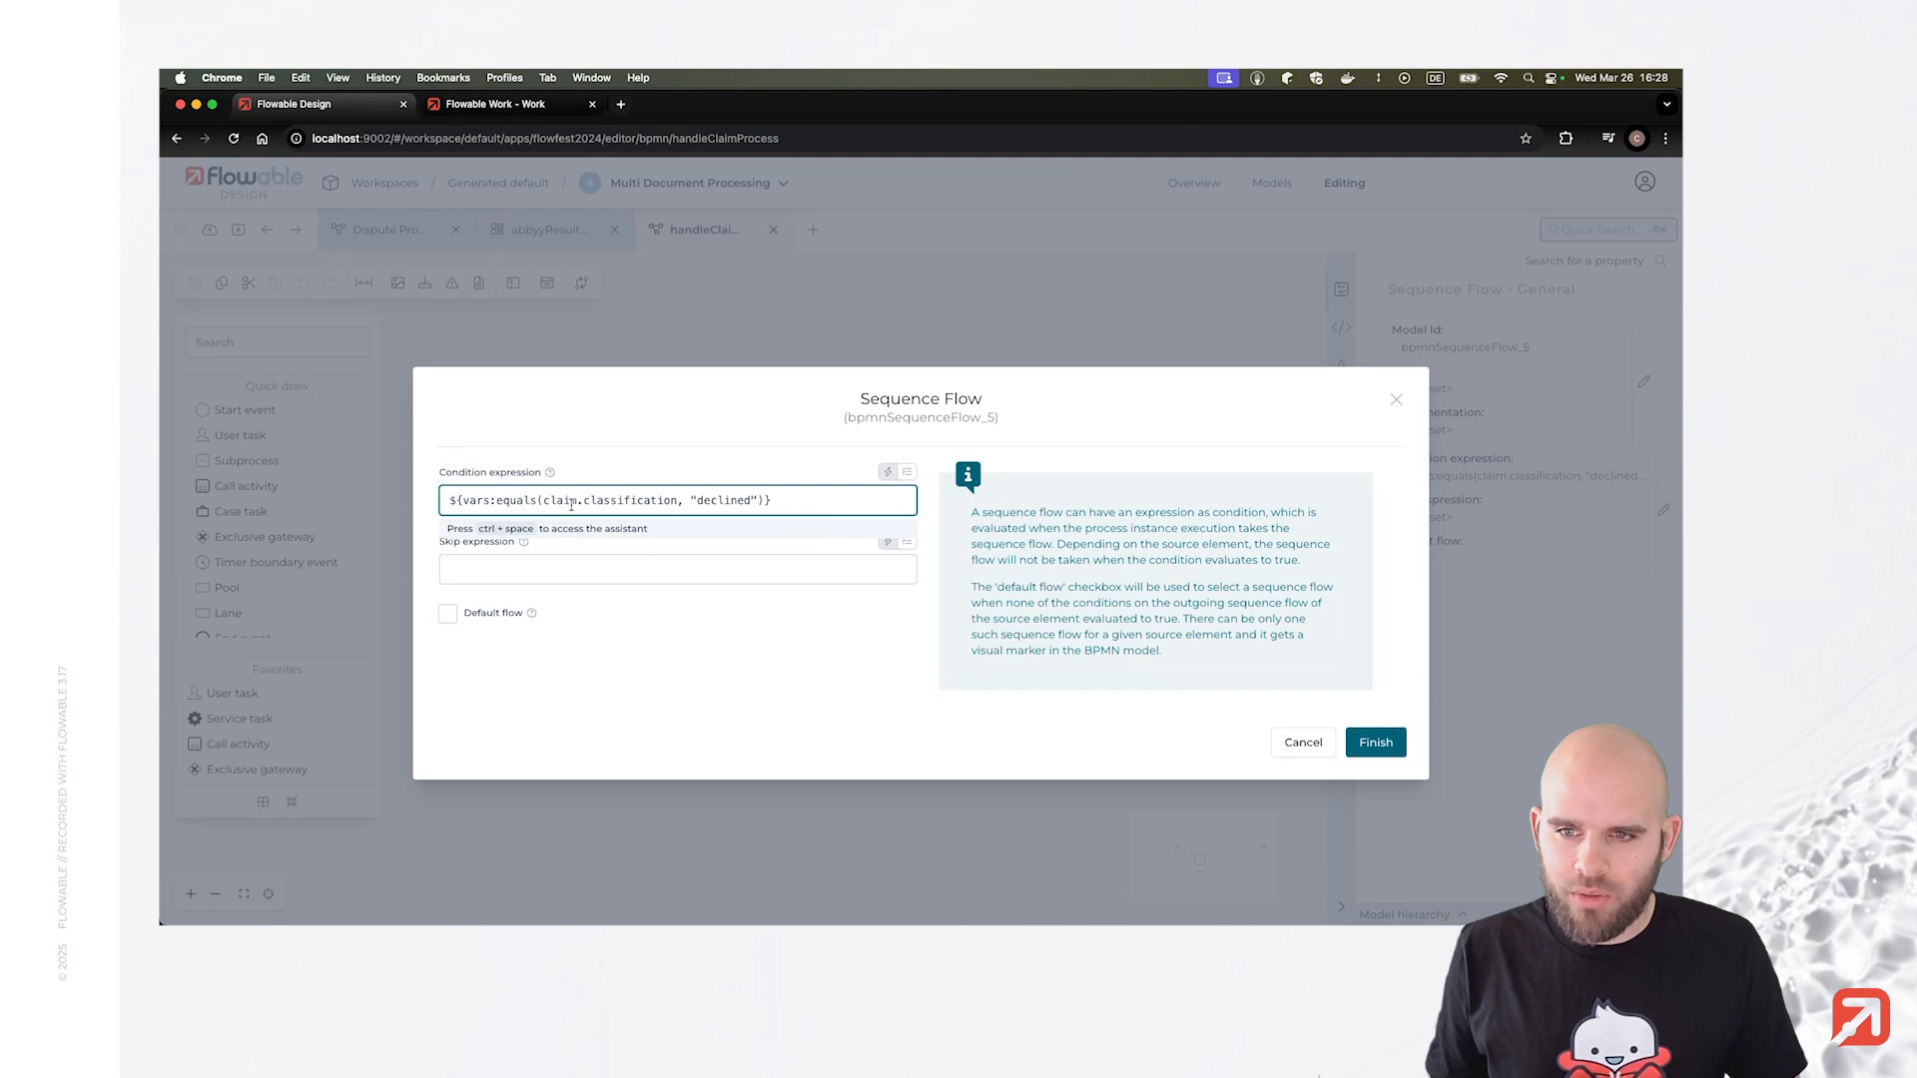
{"action": "double_click", "coordinate": [609, 499]}
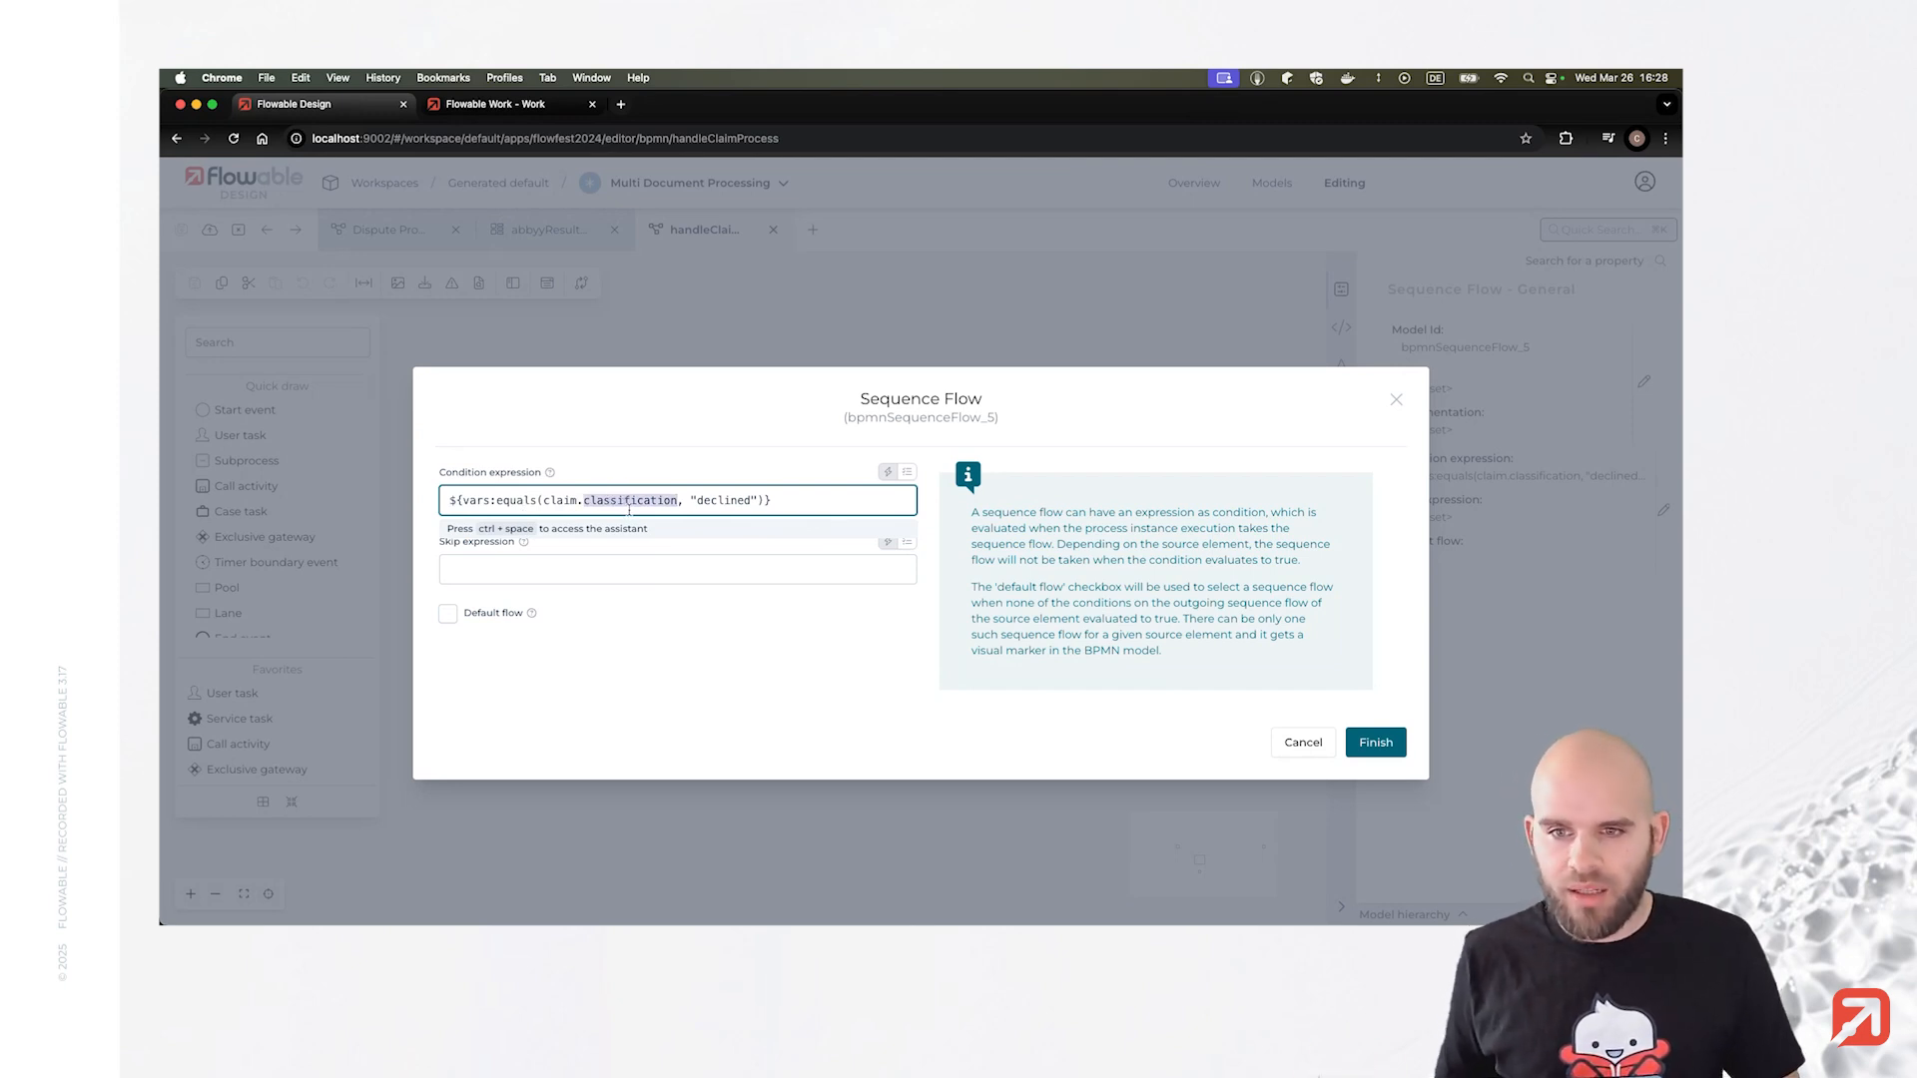
{"action": "left_click", "coordinate": [632, 506]}
{"action": "left_click_drag", "start_coordinate": [563, 501], "coordinate": [630, 502]}
{"action": "double_click", "coordinate": [647, 502]}
{"action": "left_click", "coordinate": [564, 502]}
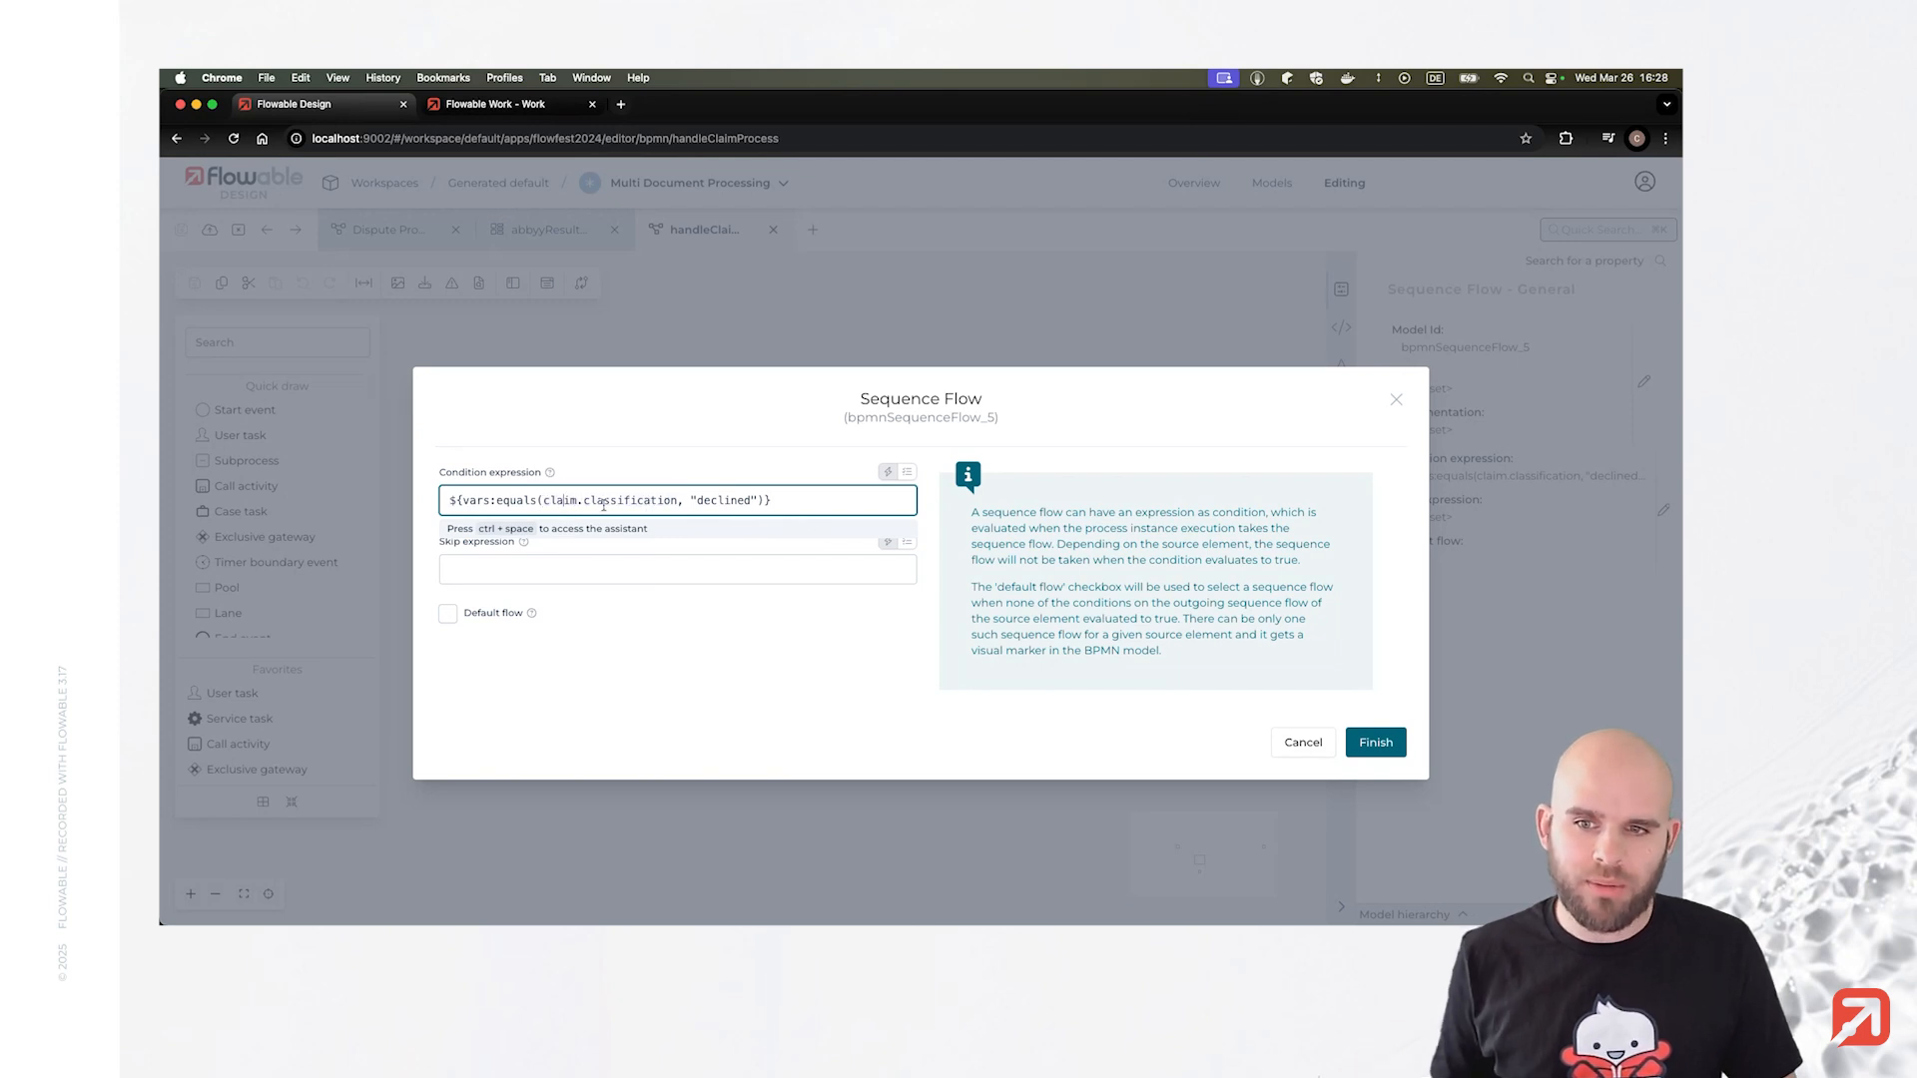
{"action": "left_click", "coordinate": [1376, 743]}
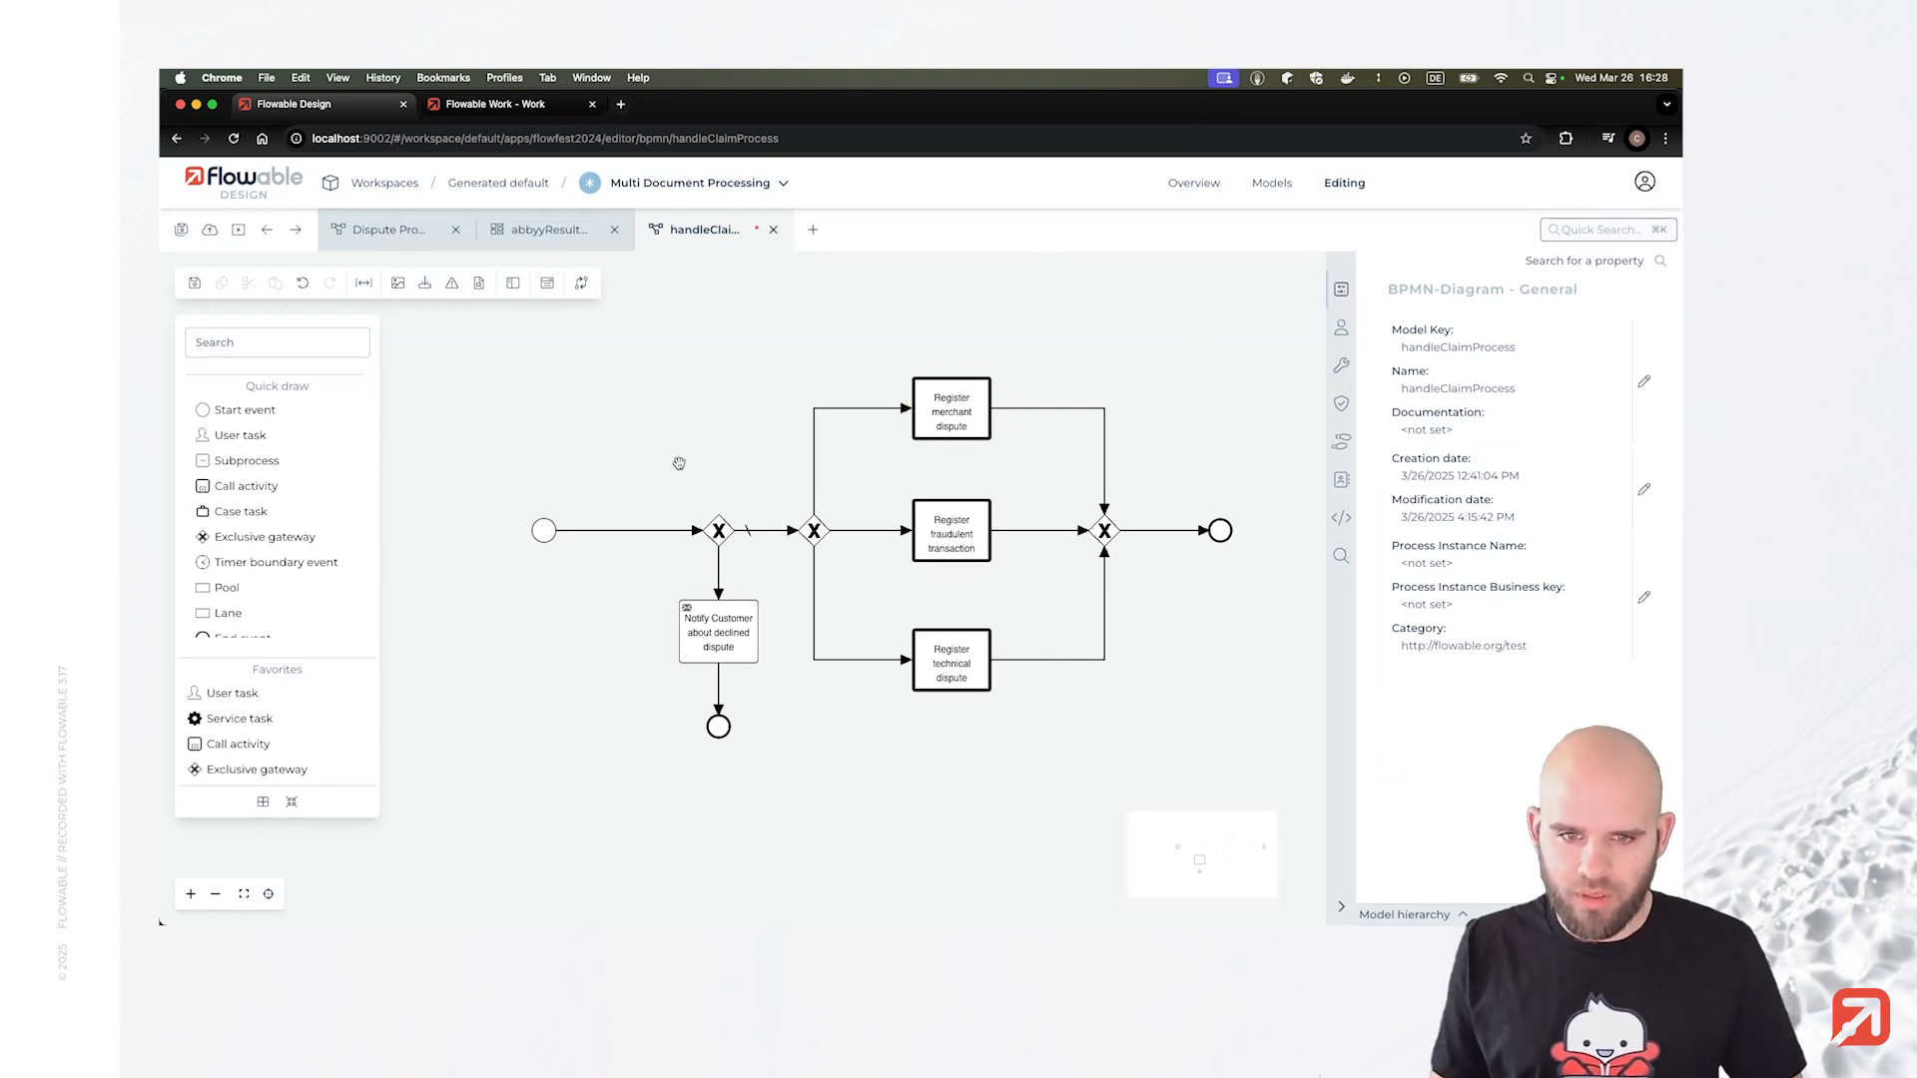
Save the handleClaimProcess model, closing both it and the abbyyResultForm form.
{"action": "left_click", "coordinate": [195, 283]}
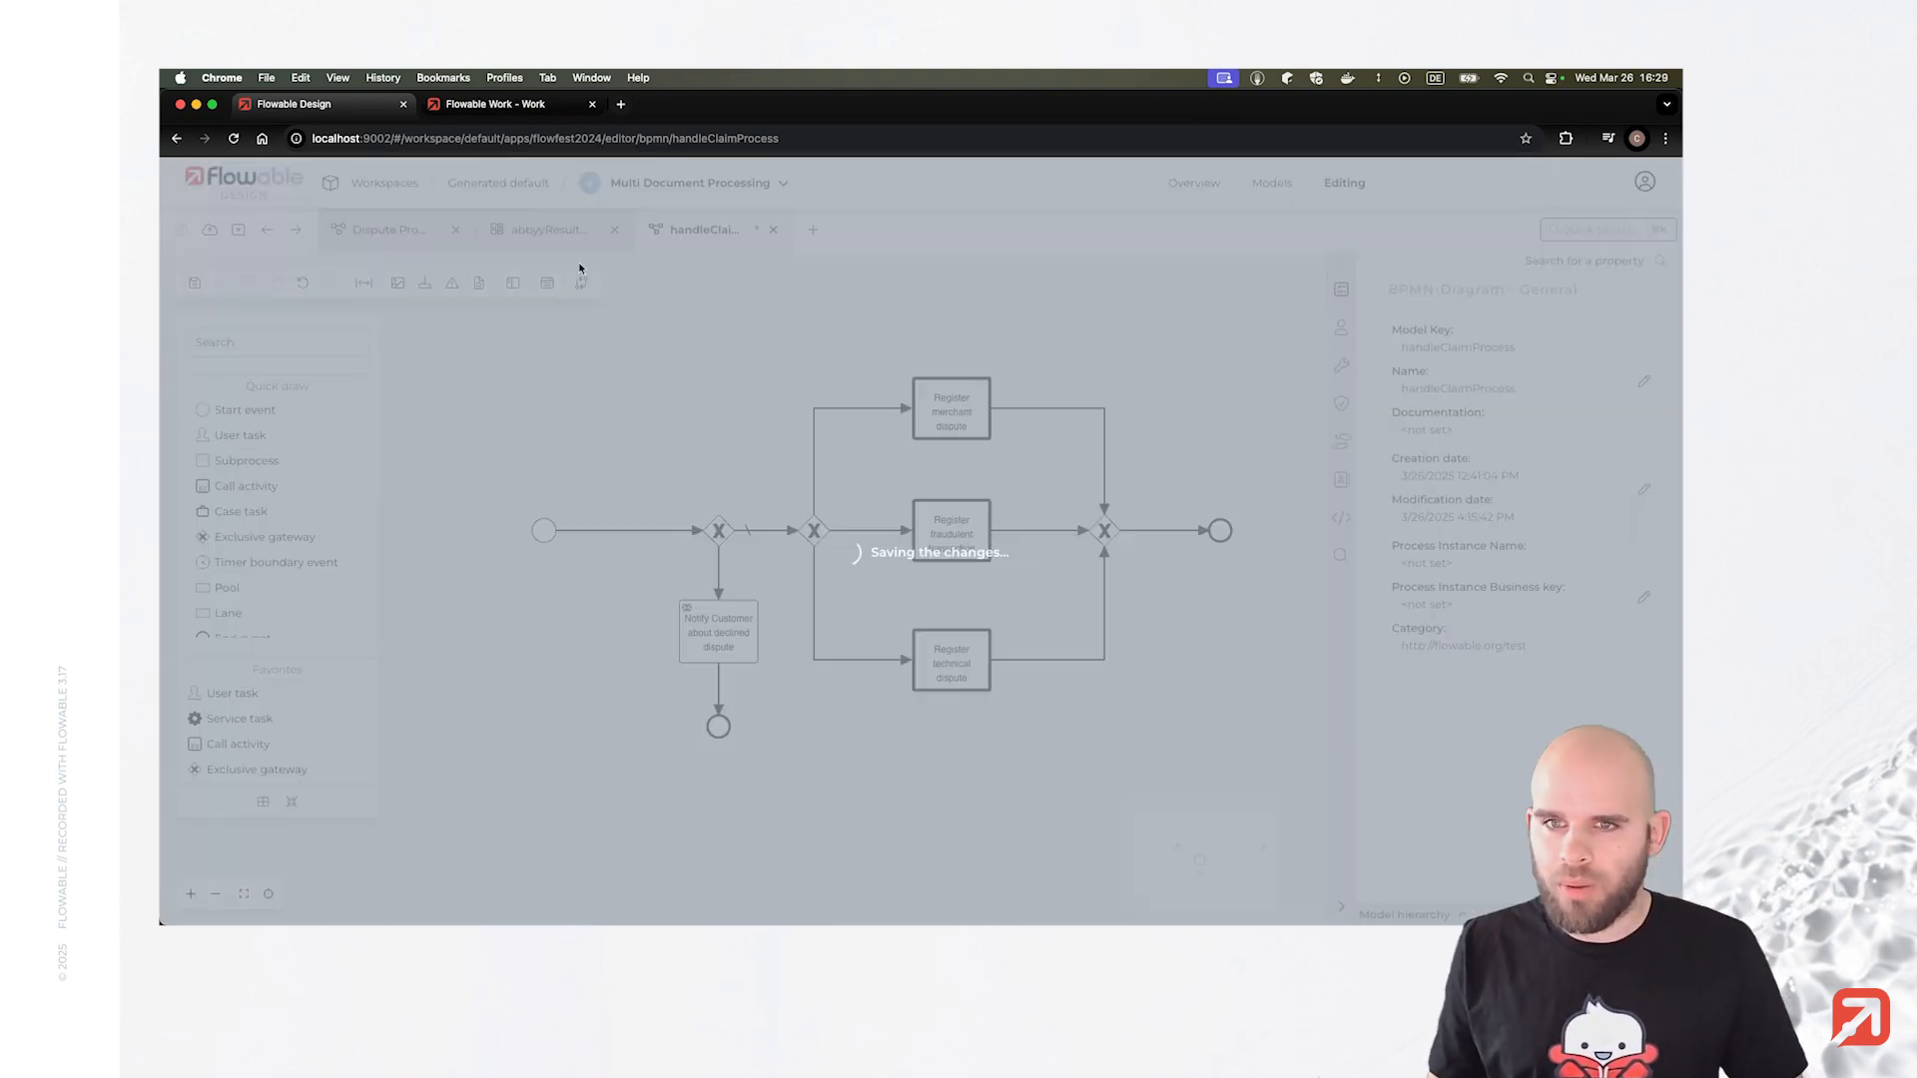
{"action": "left_click", "coordinate": [773, 229]}
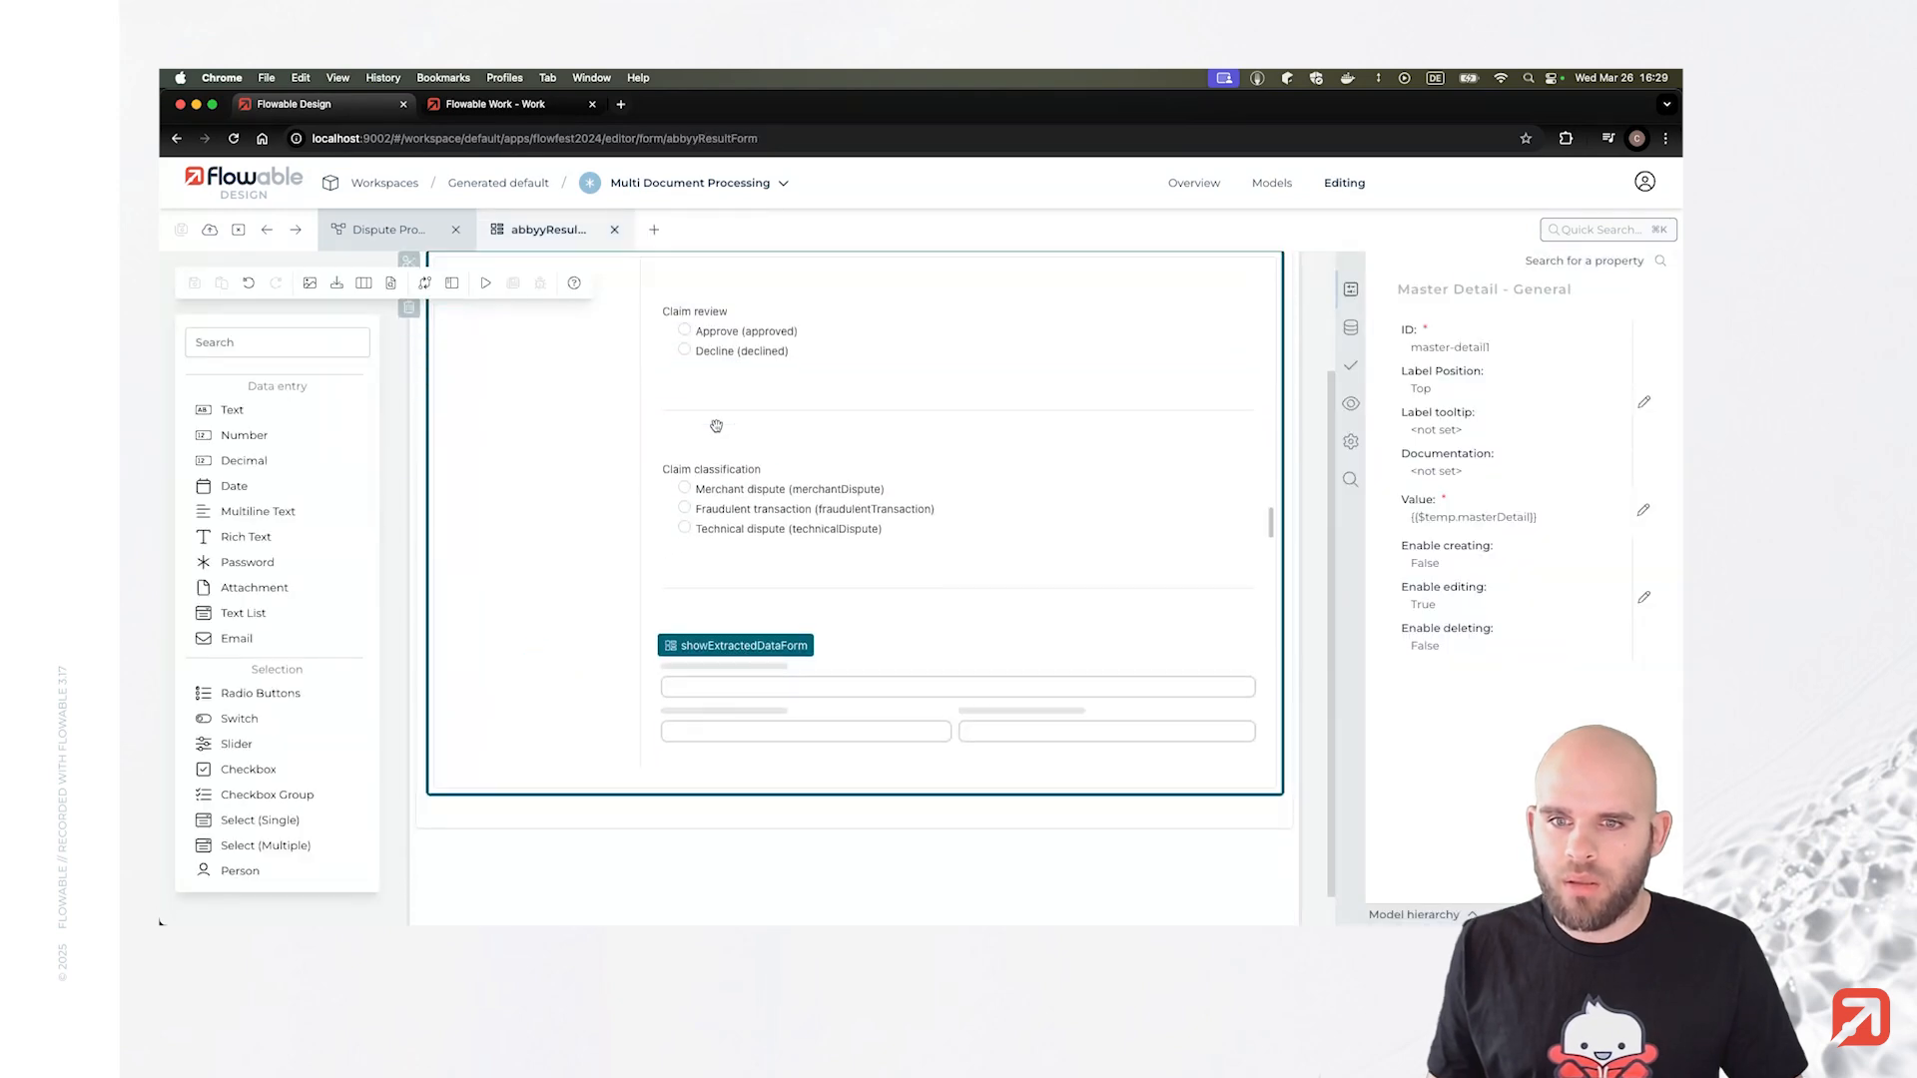
{"action": "left_click", "coordinate": [614, 230]}
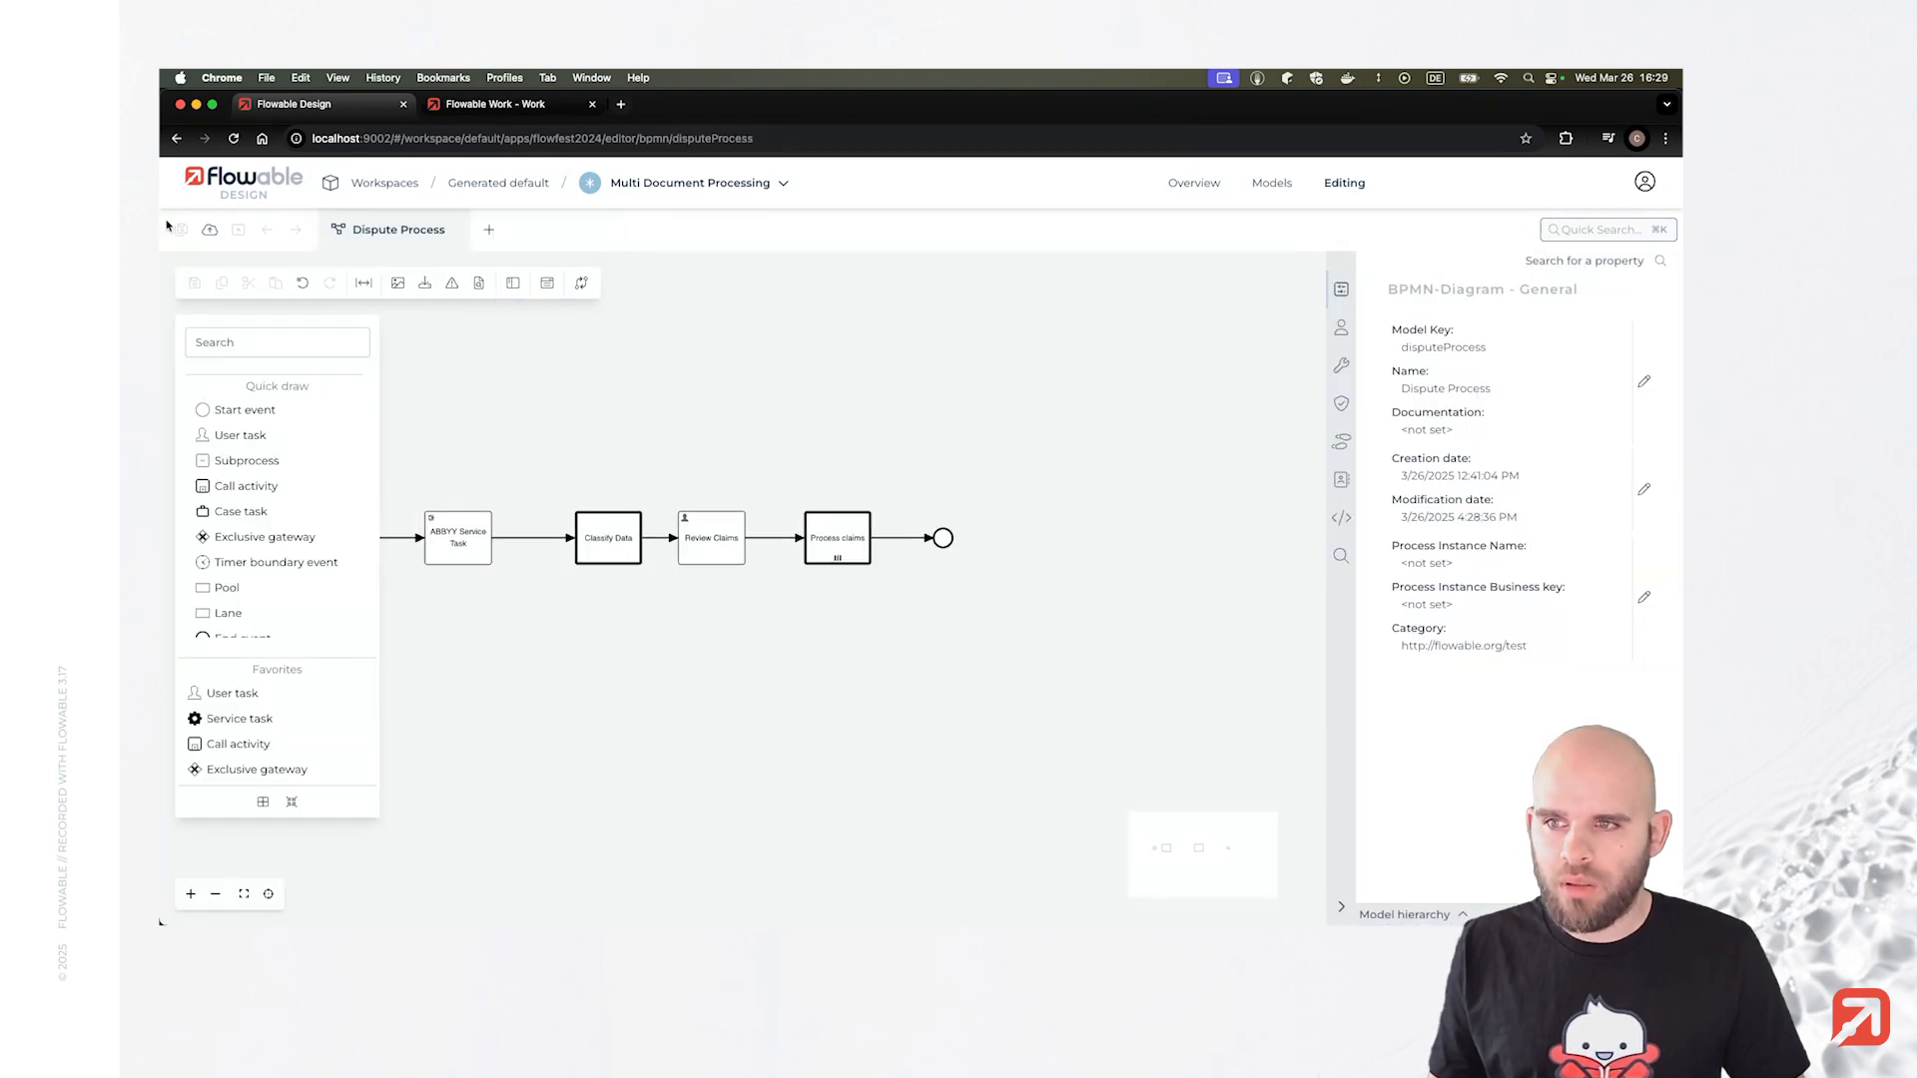
Publish the Multi Document Processing app from the Dispute Process.
{"action": "left_click", "coordinate": [209, 232]}
{"action": "left_click", "coordinate": [1267, 706]}
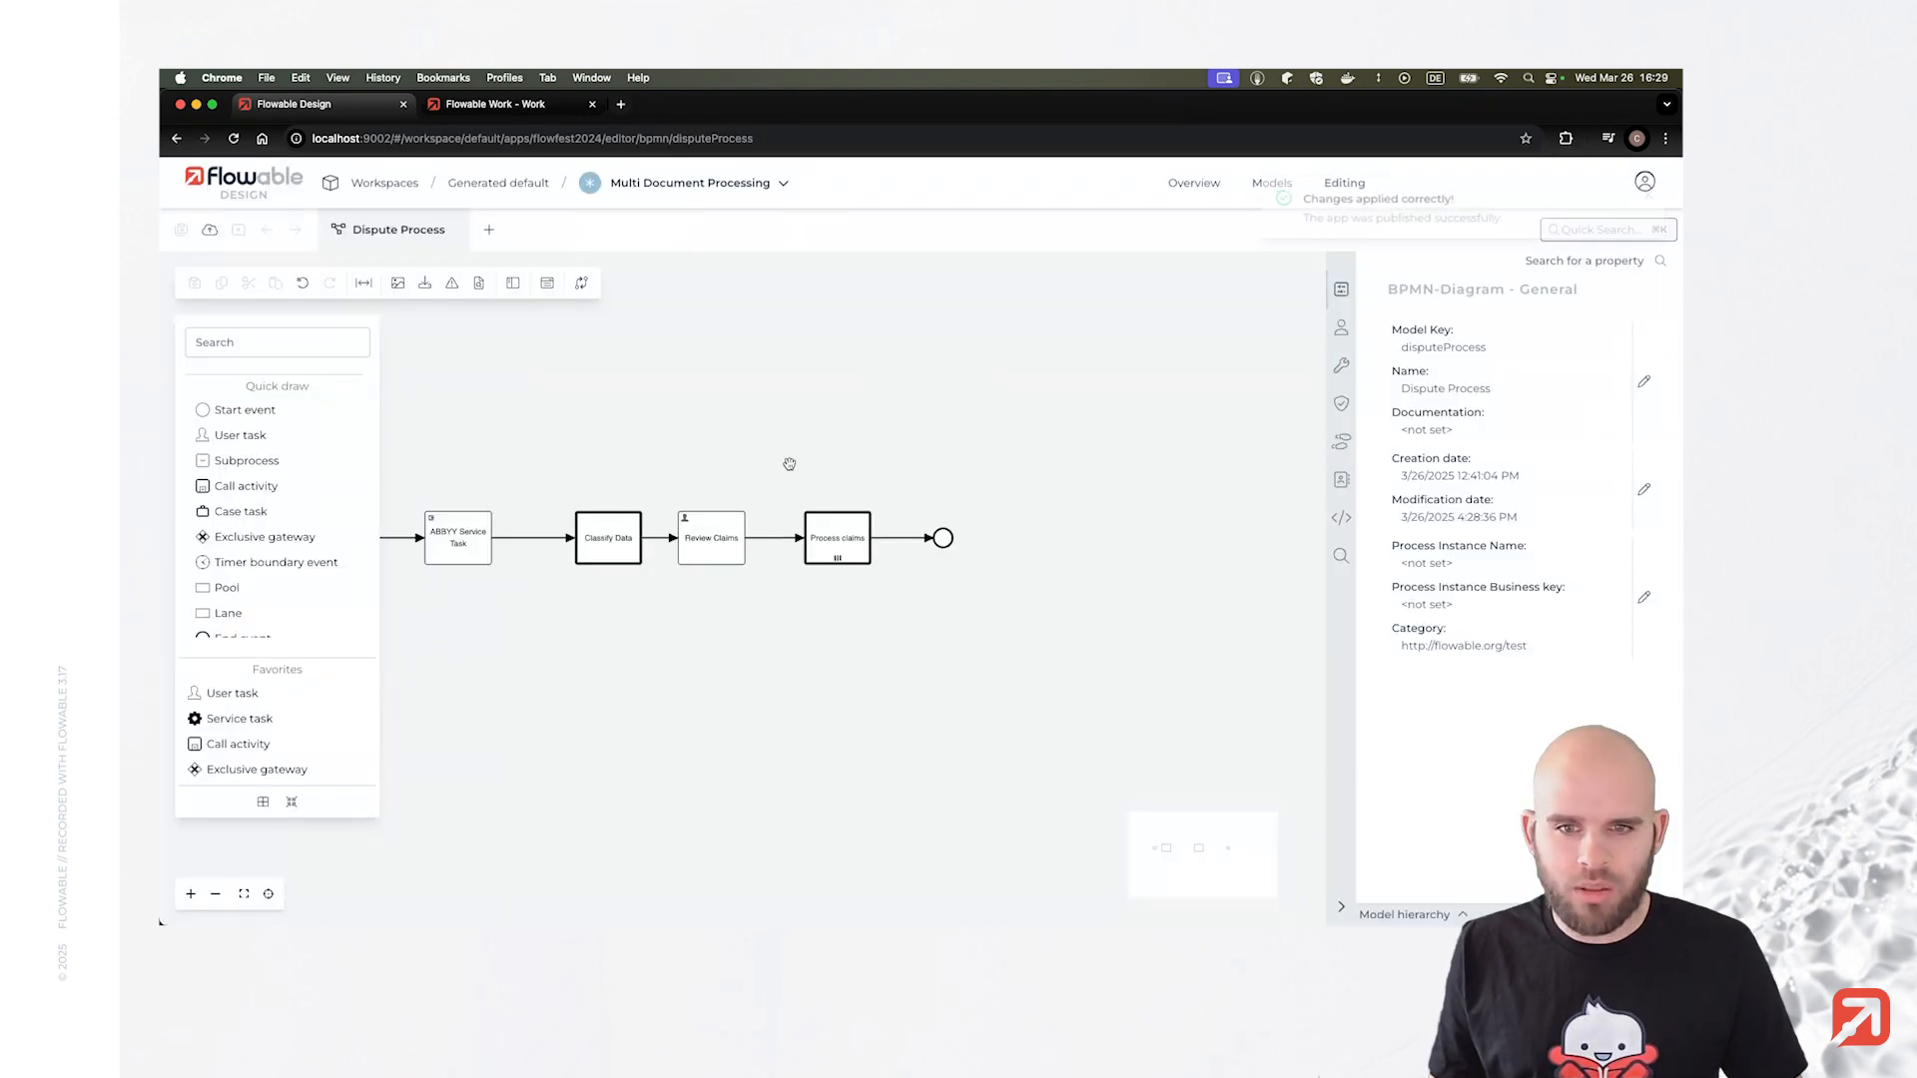
{"action": "left_click_drag", "start_coordinate": [755, 430], "coordinate": [853, 435]}
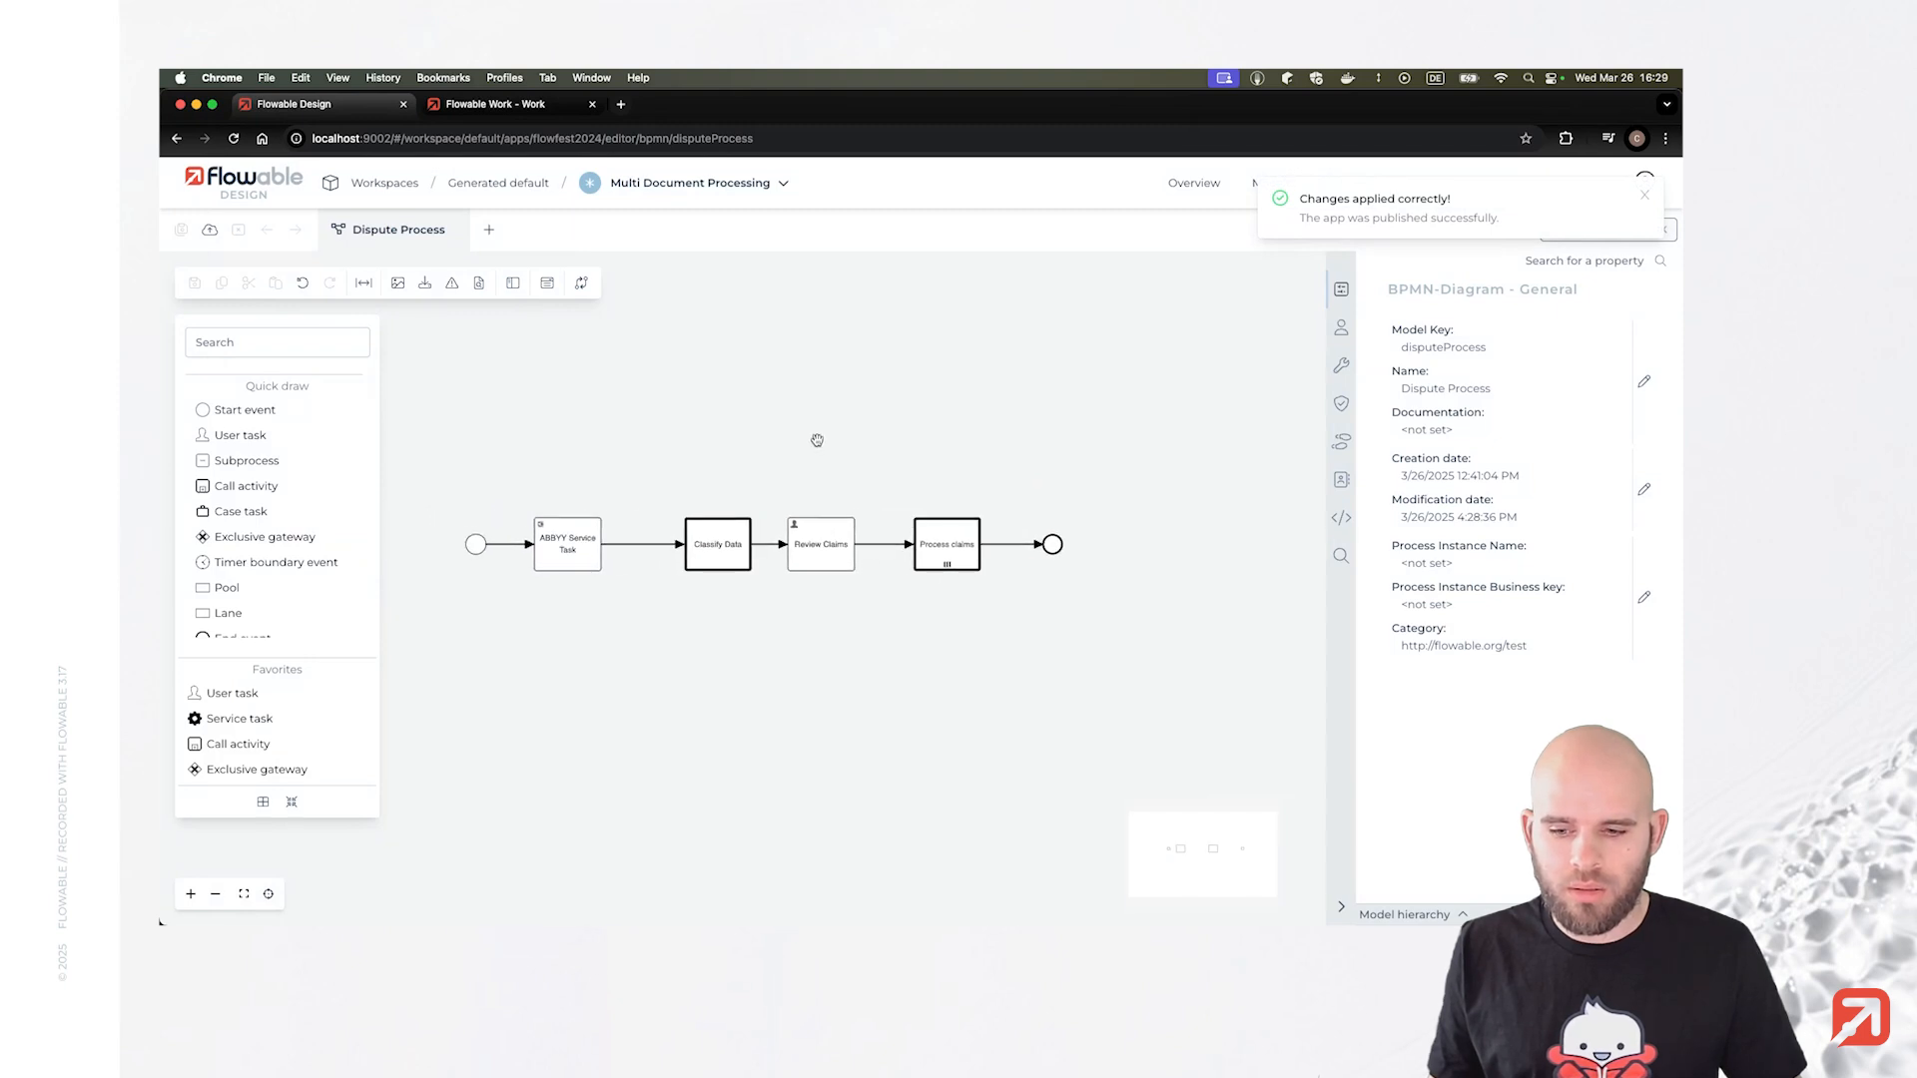
In Flowable Work, start a Dispute Process with transaction_dispute_example_digital_1.pdf and transaction_dispute_example_digital_2.pdf as the dispute documents.
{"action": "left_click", "coordinate": [481, 106]}
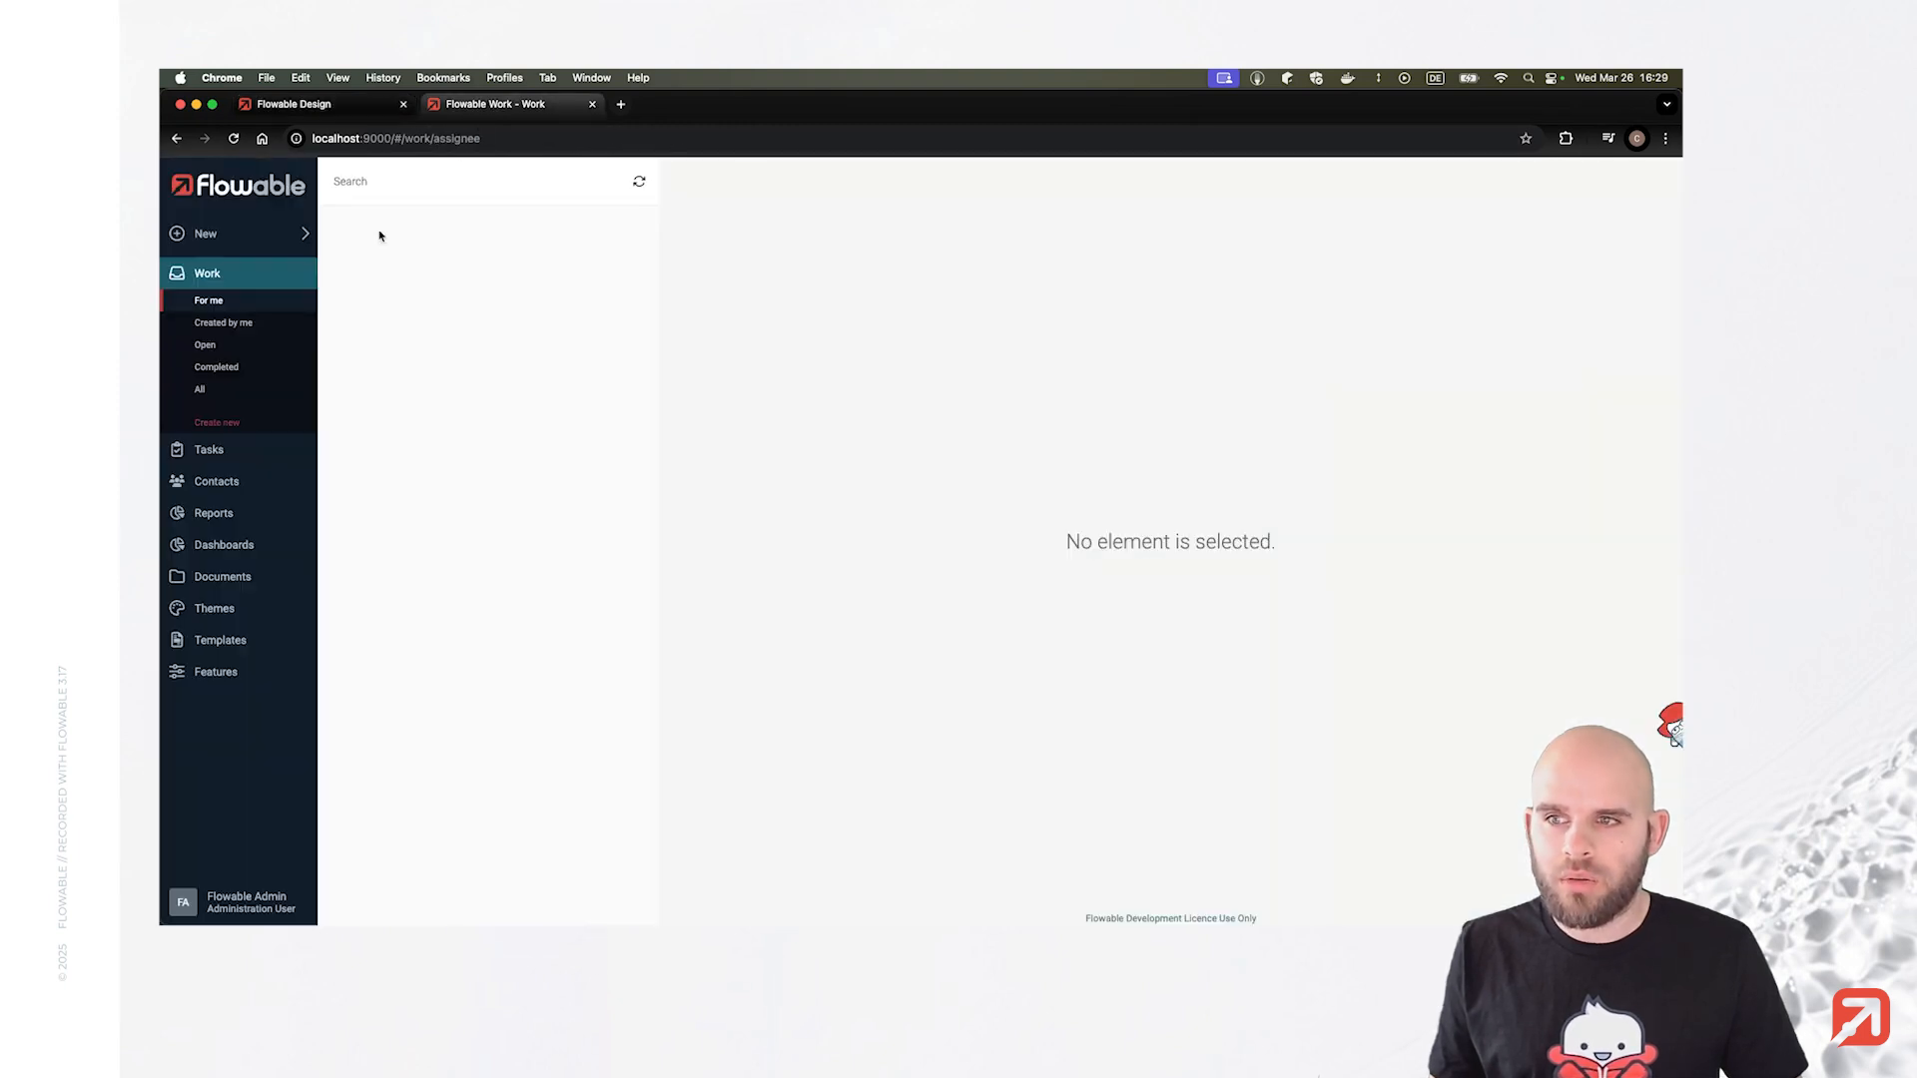
{"action": "left_click", "coordinate": [221, 419]}
{"action": "left_click", "coordinate": [963, 597]}
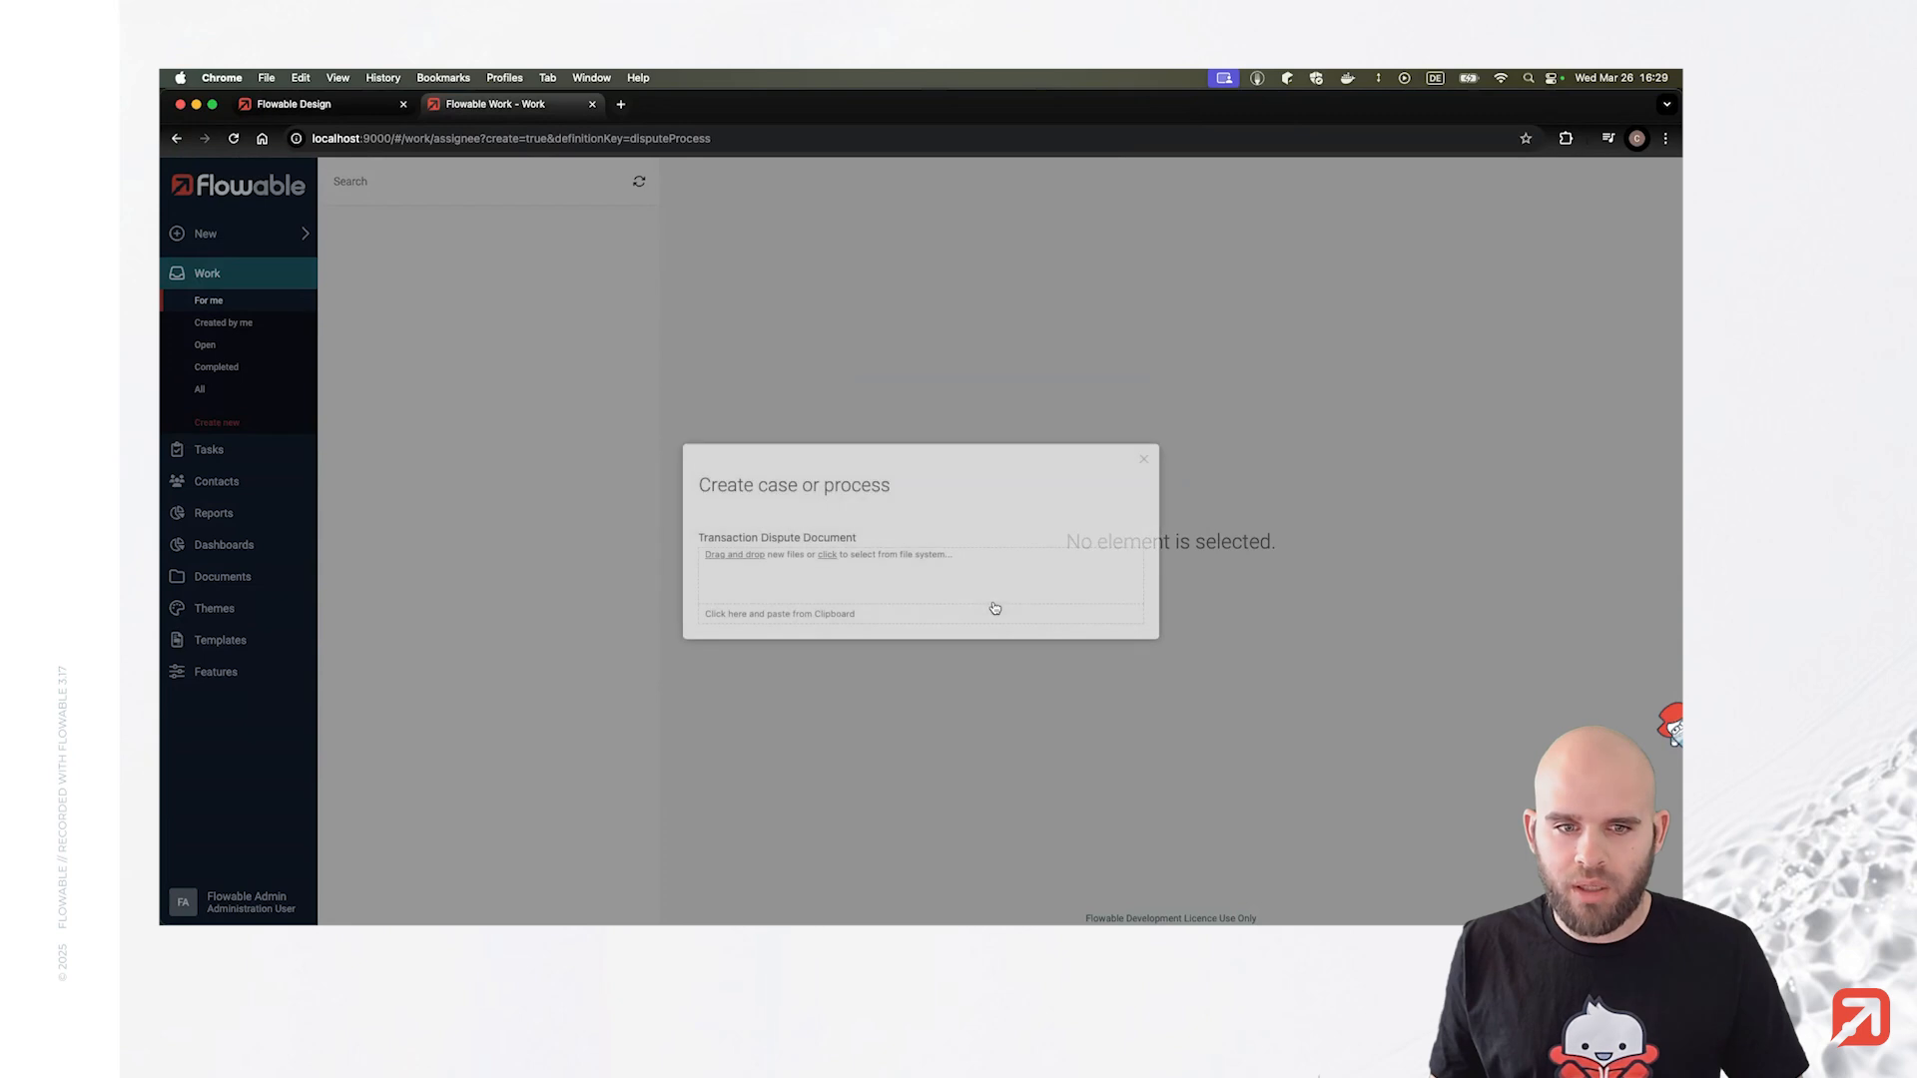
{"action": "left_click", "coordinate": [741, 520]}
{"action": "key", "text": "super+a"}
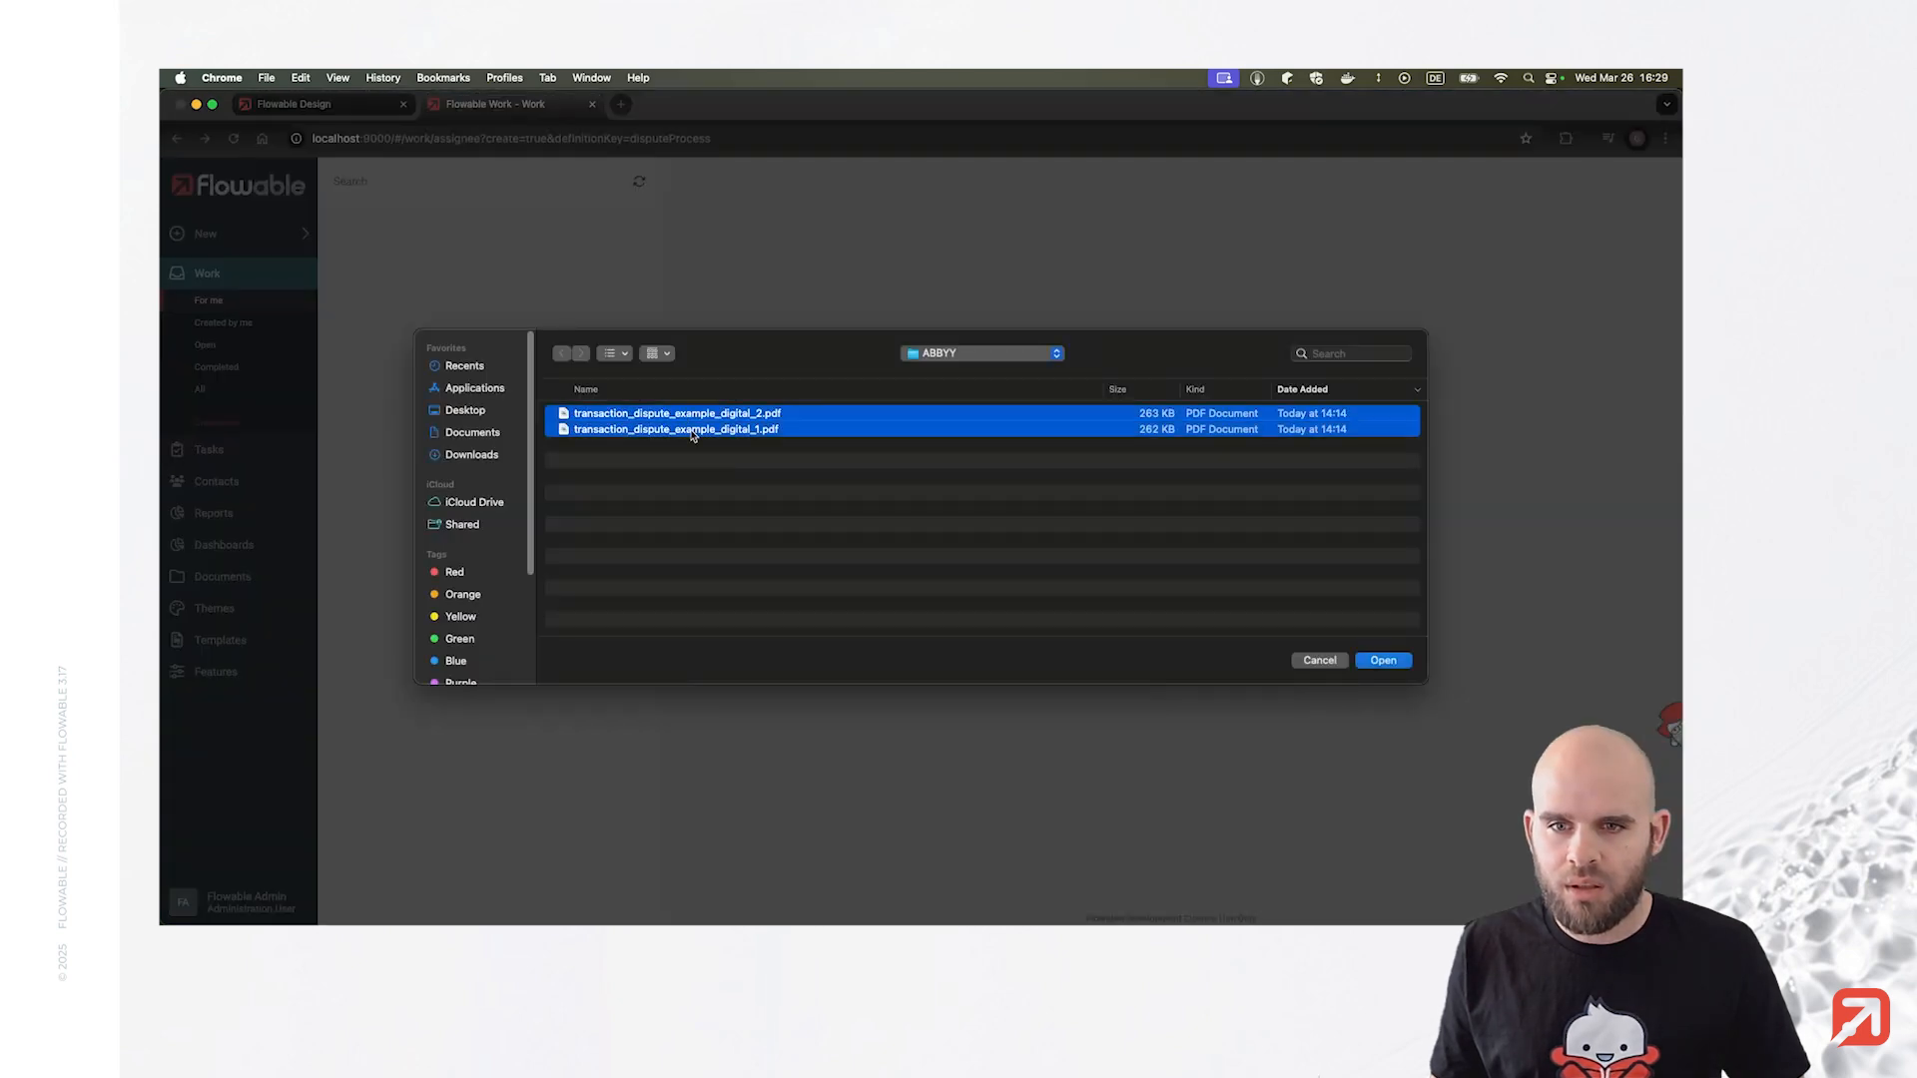
{"action": "left_click", "coordinate": [1382, 661]}
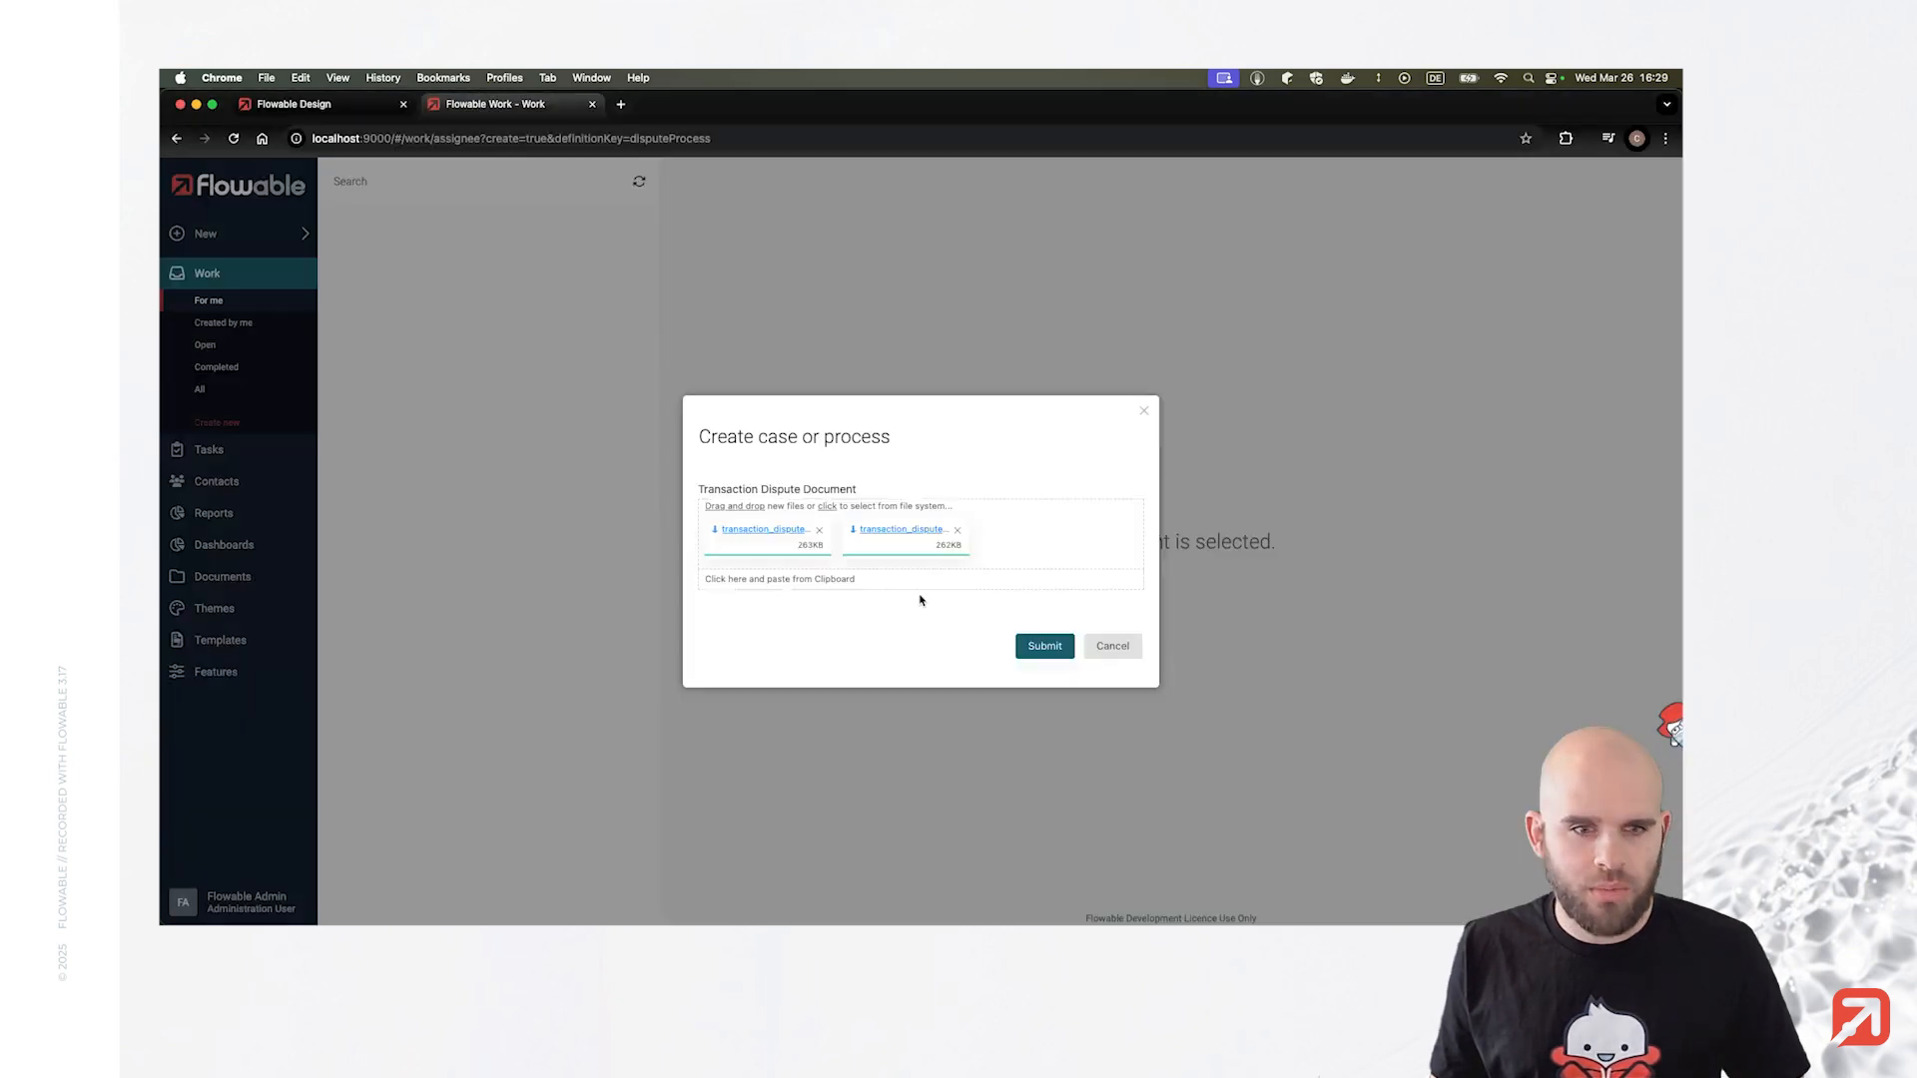
{"action": "left_click", "coordinate": [1033, 648]}
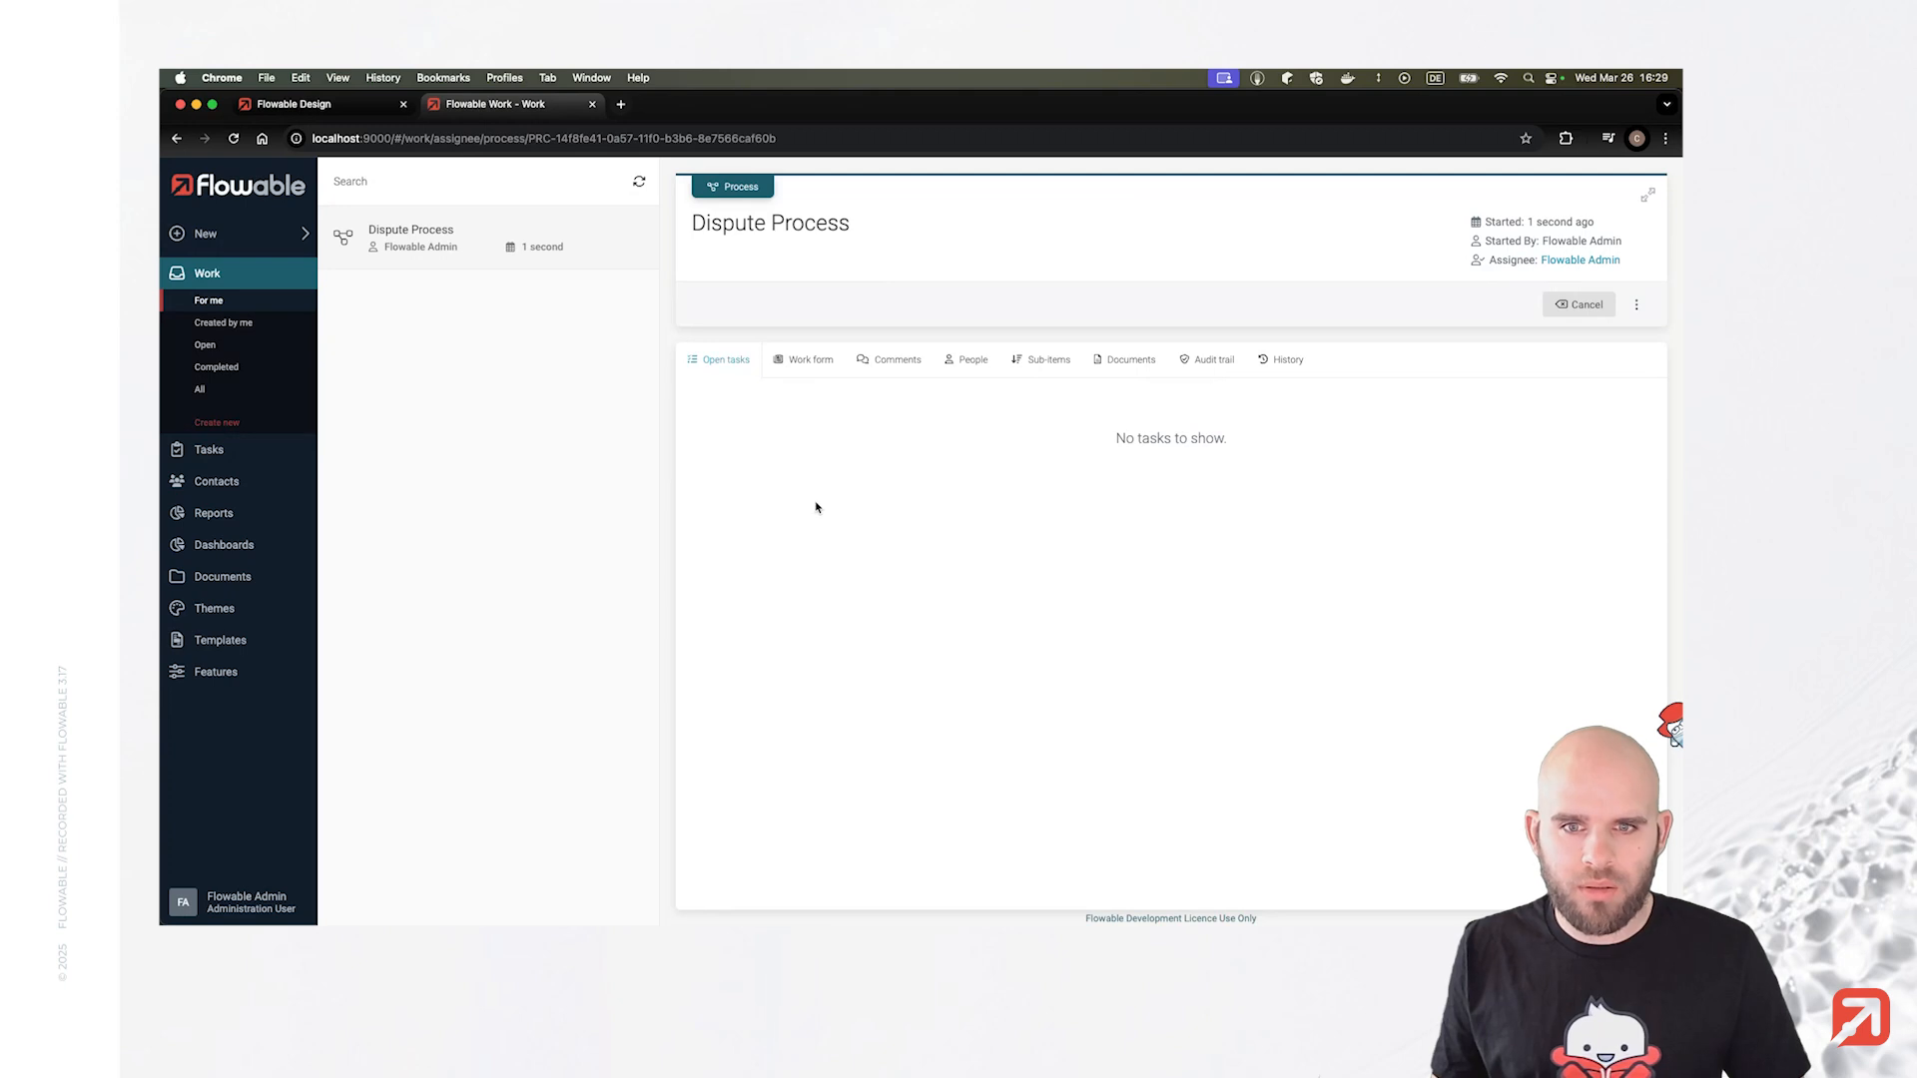
Follow the Dispute Process instance's progress in its diagram and open tasks, and open the Abbyy Manual Review Task.
{"action": "left_click", "coordinate": [1276, 362]}
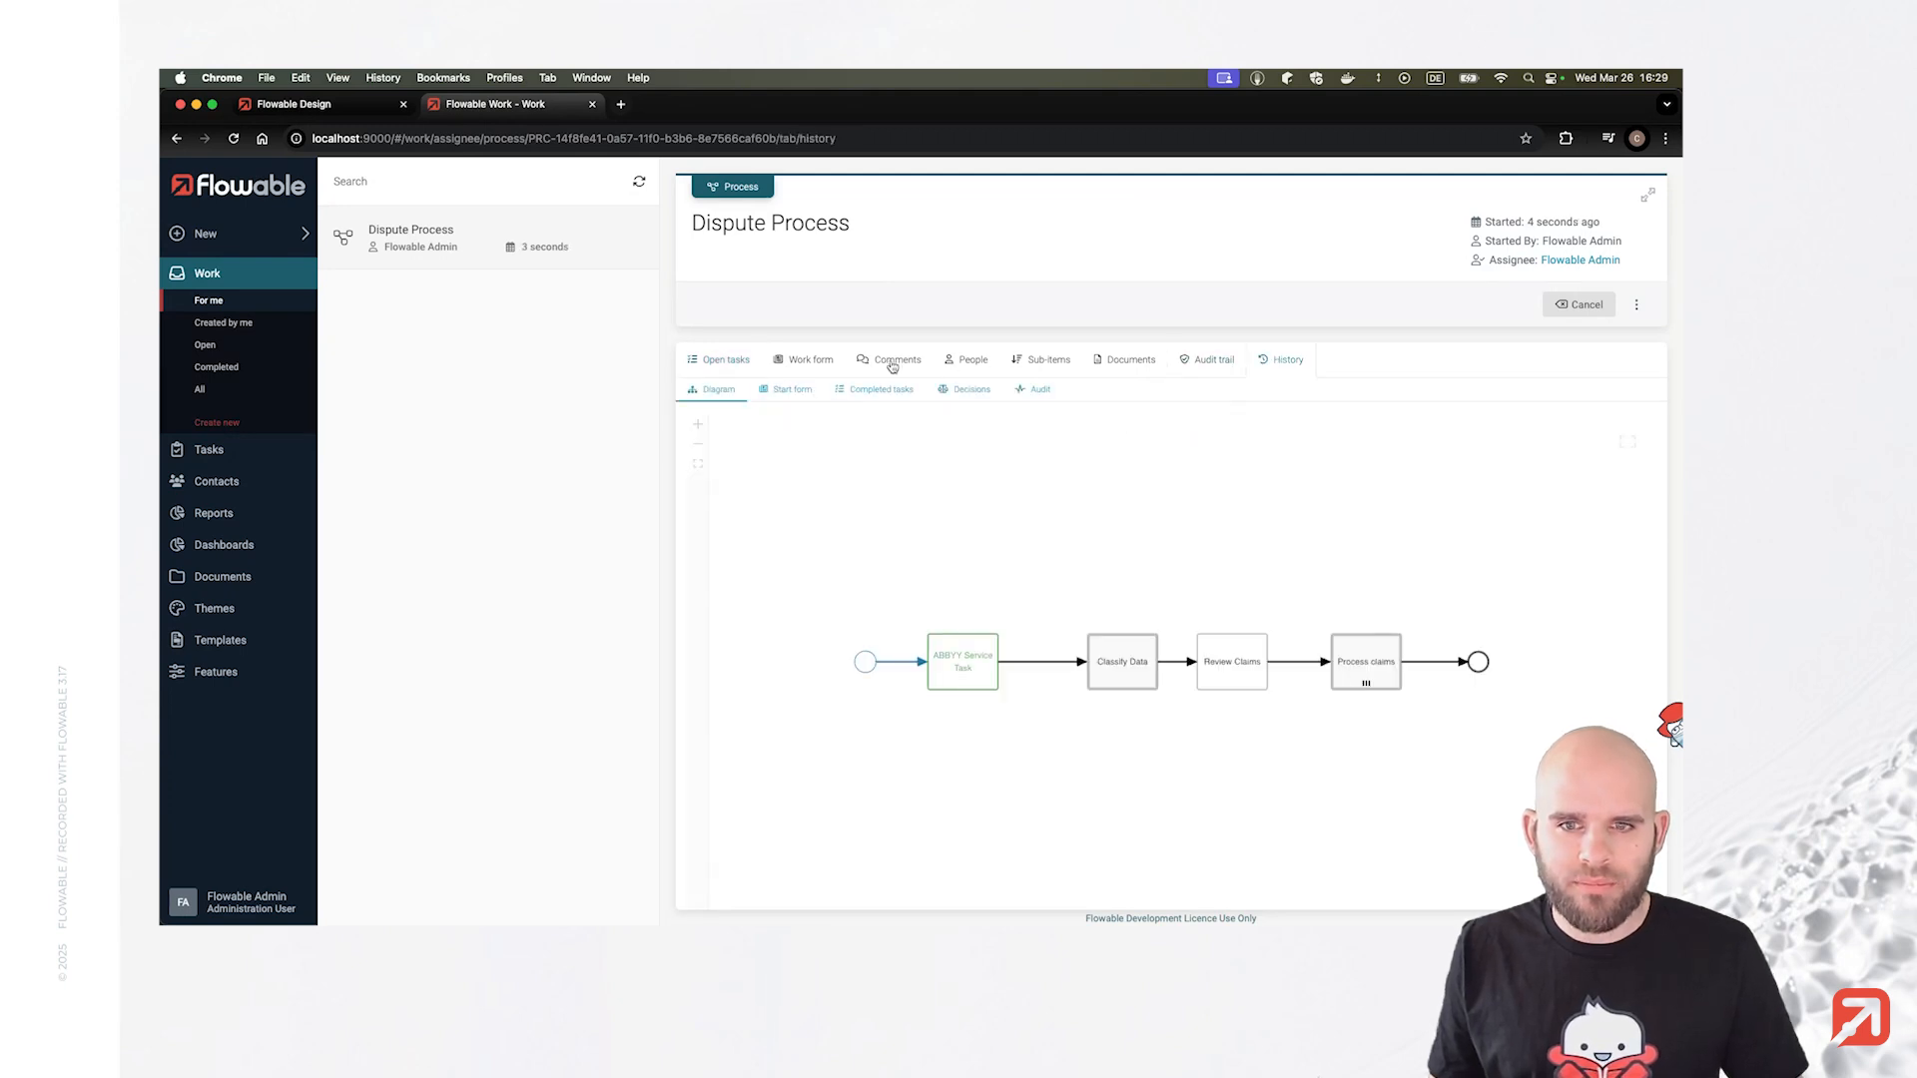
{"action": "left_click", "coordinate": [722, 361]}
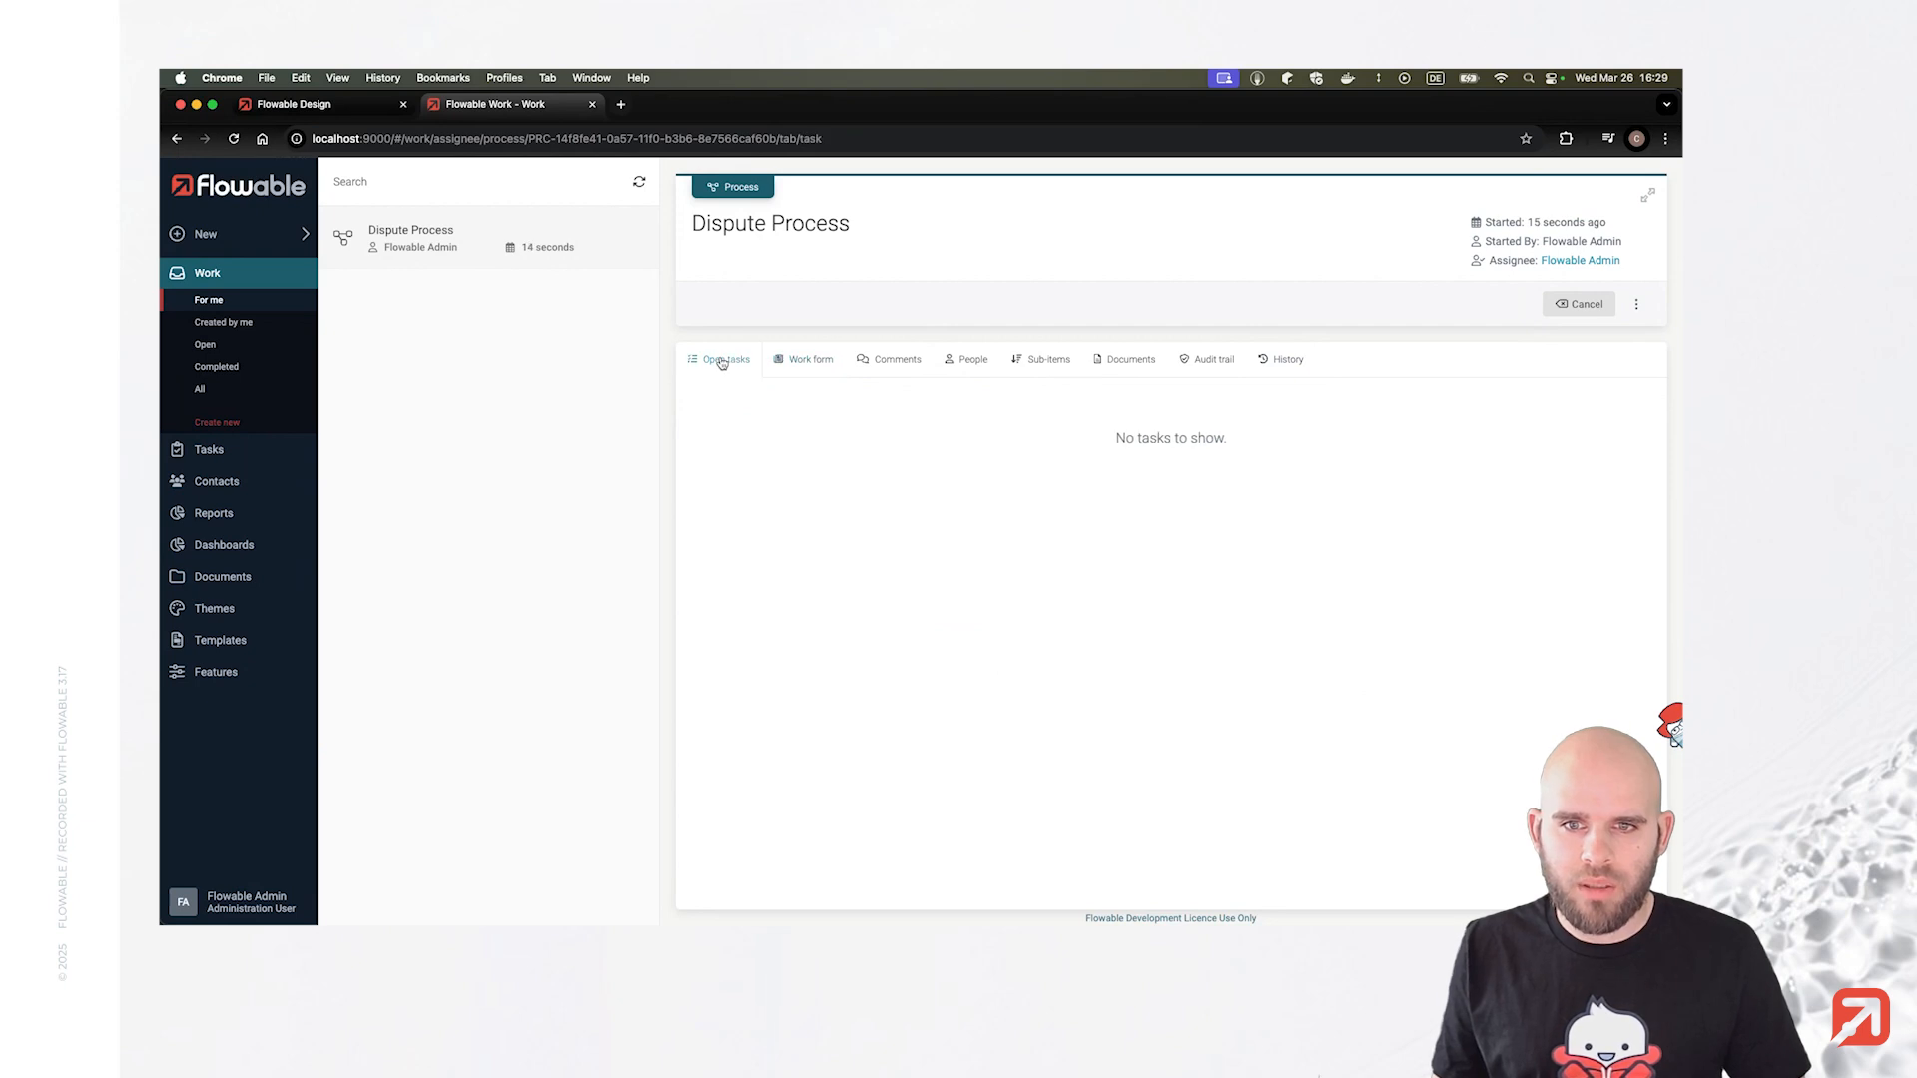
{"action": "left_click", "coordinate": [1275, 371]}
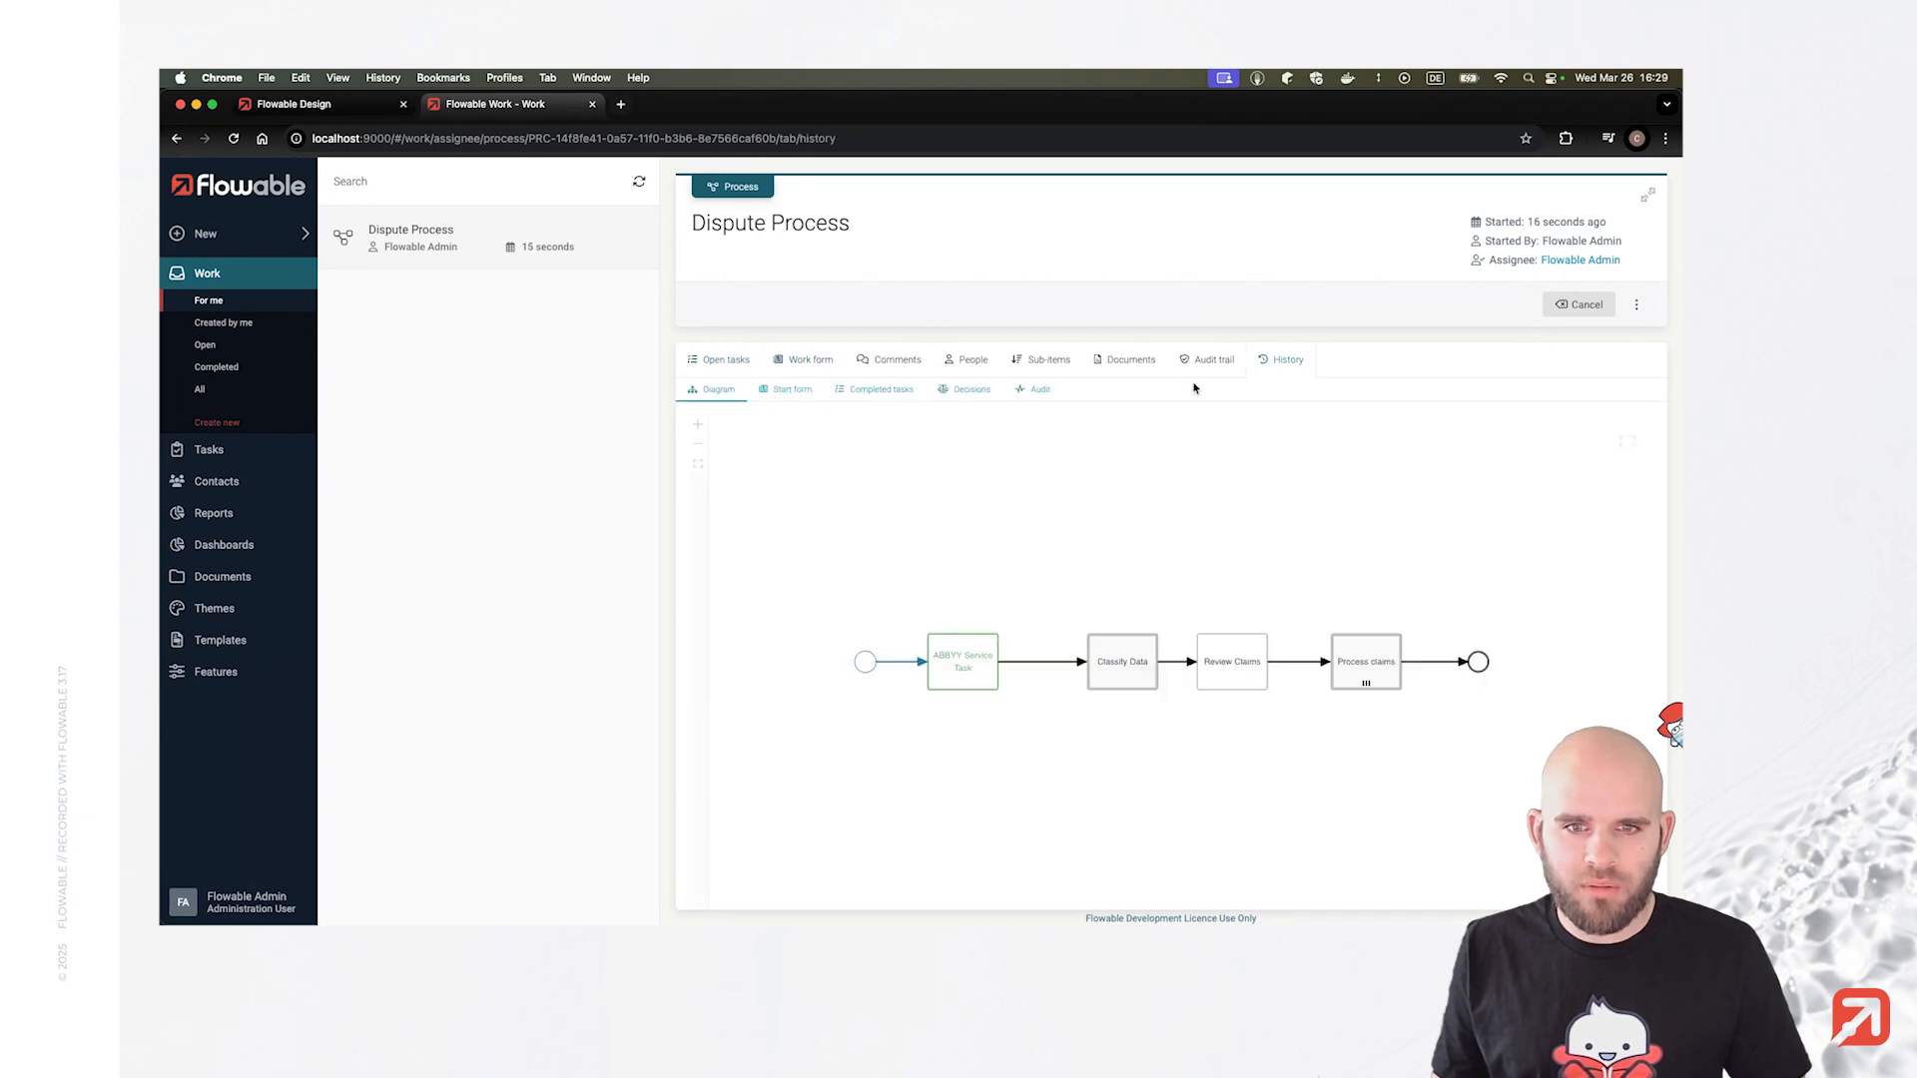
{"action": "left_click", "coordinate": [725, 361]}
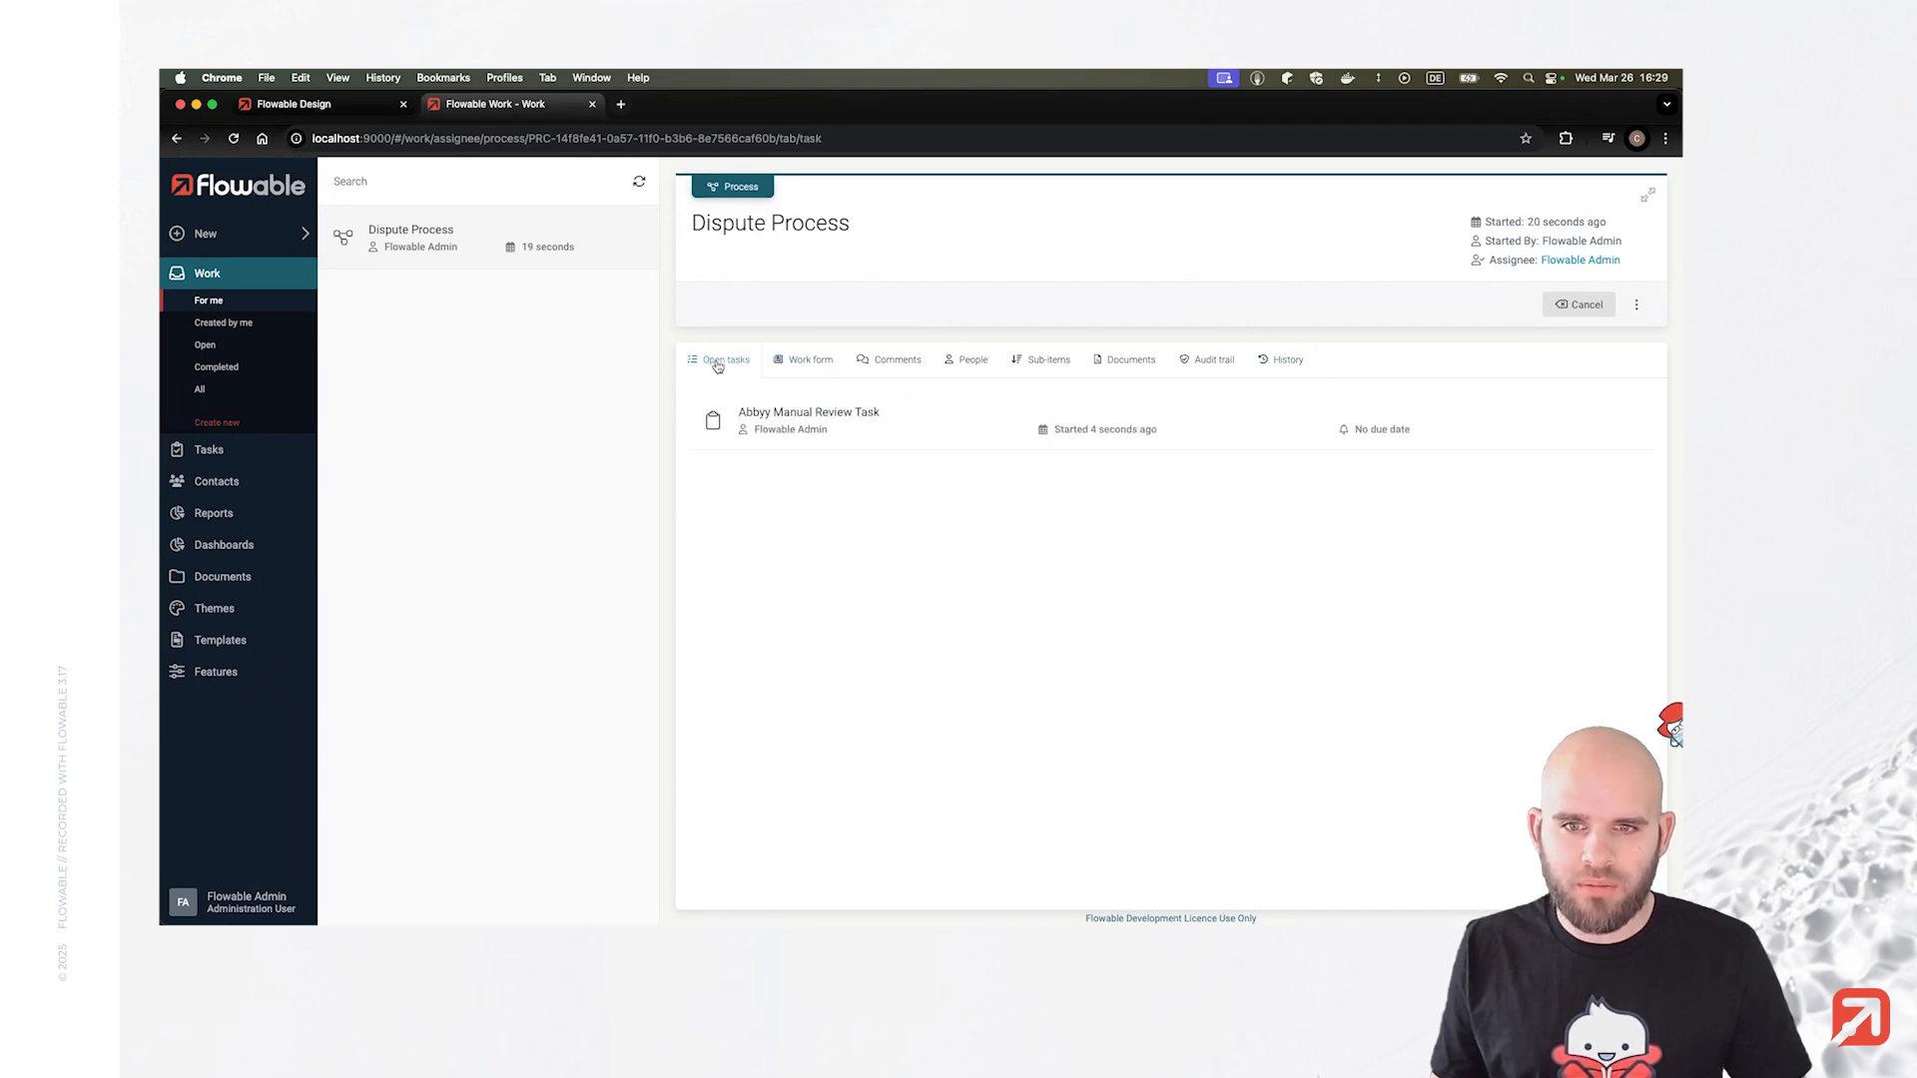
{"action": "left_click", "coordinate": [779, 434]}
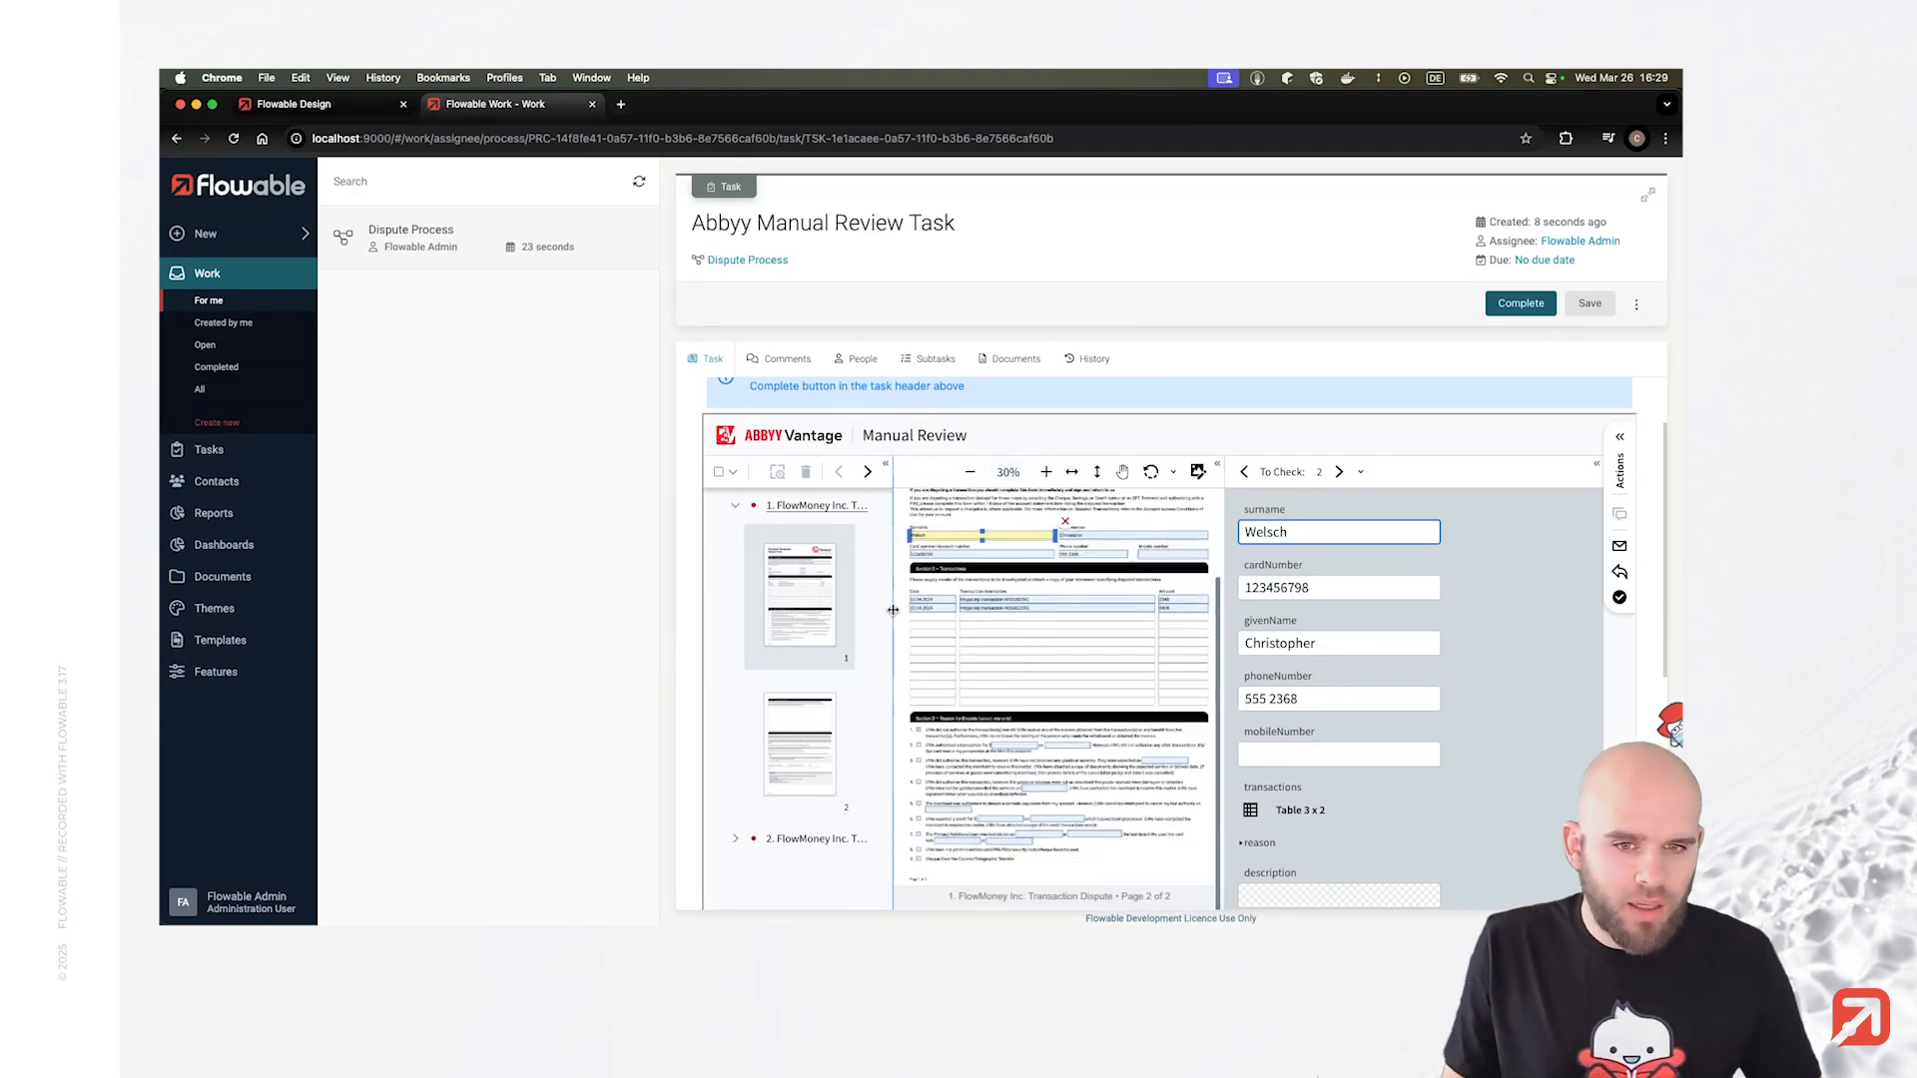
Examine the extracted field values of both transaction dispute documents in the ABBYY Vantage manual review.
{"action": "left_click", "coordinate": [735, 505]}
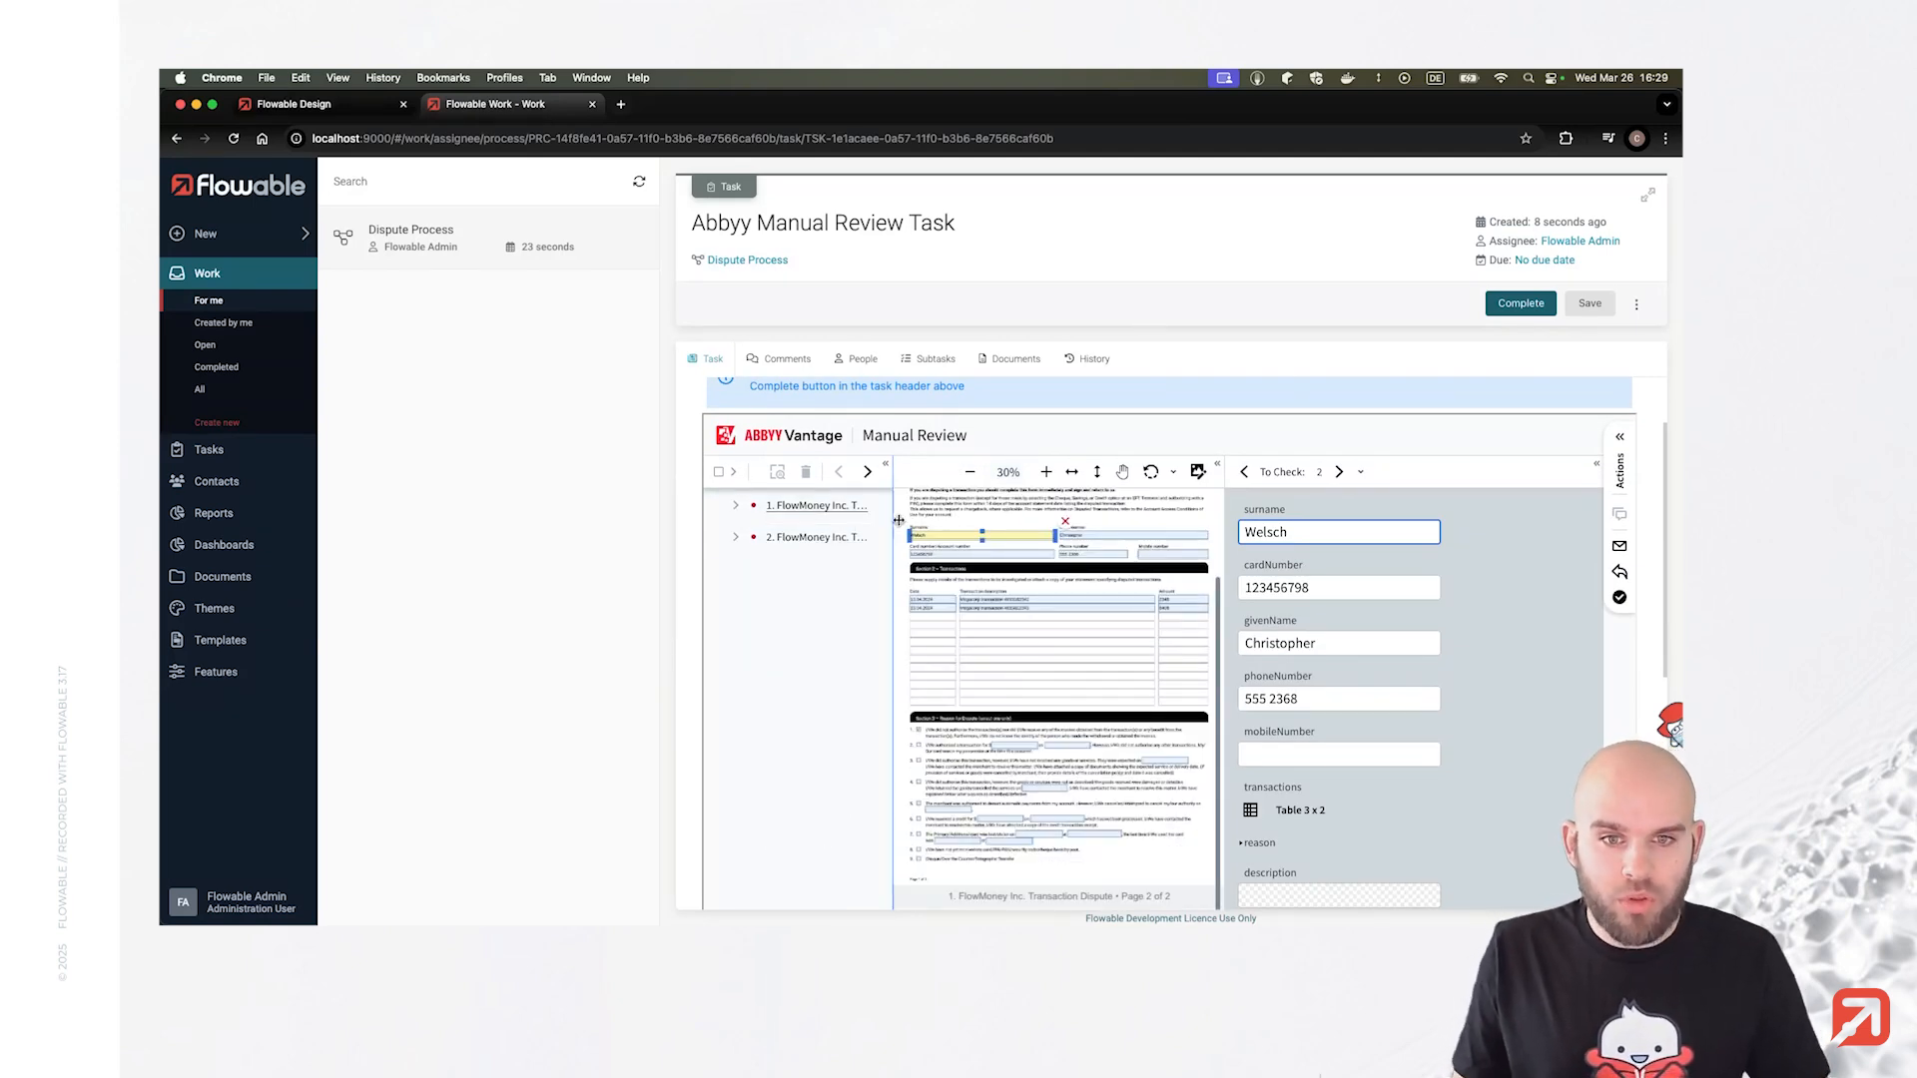
{"action": "scroll", "coordinate": [898, 520], "scroll_direction": "up", "scroll_amount": 10}
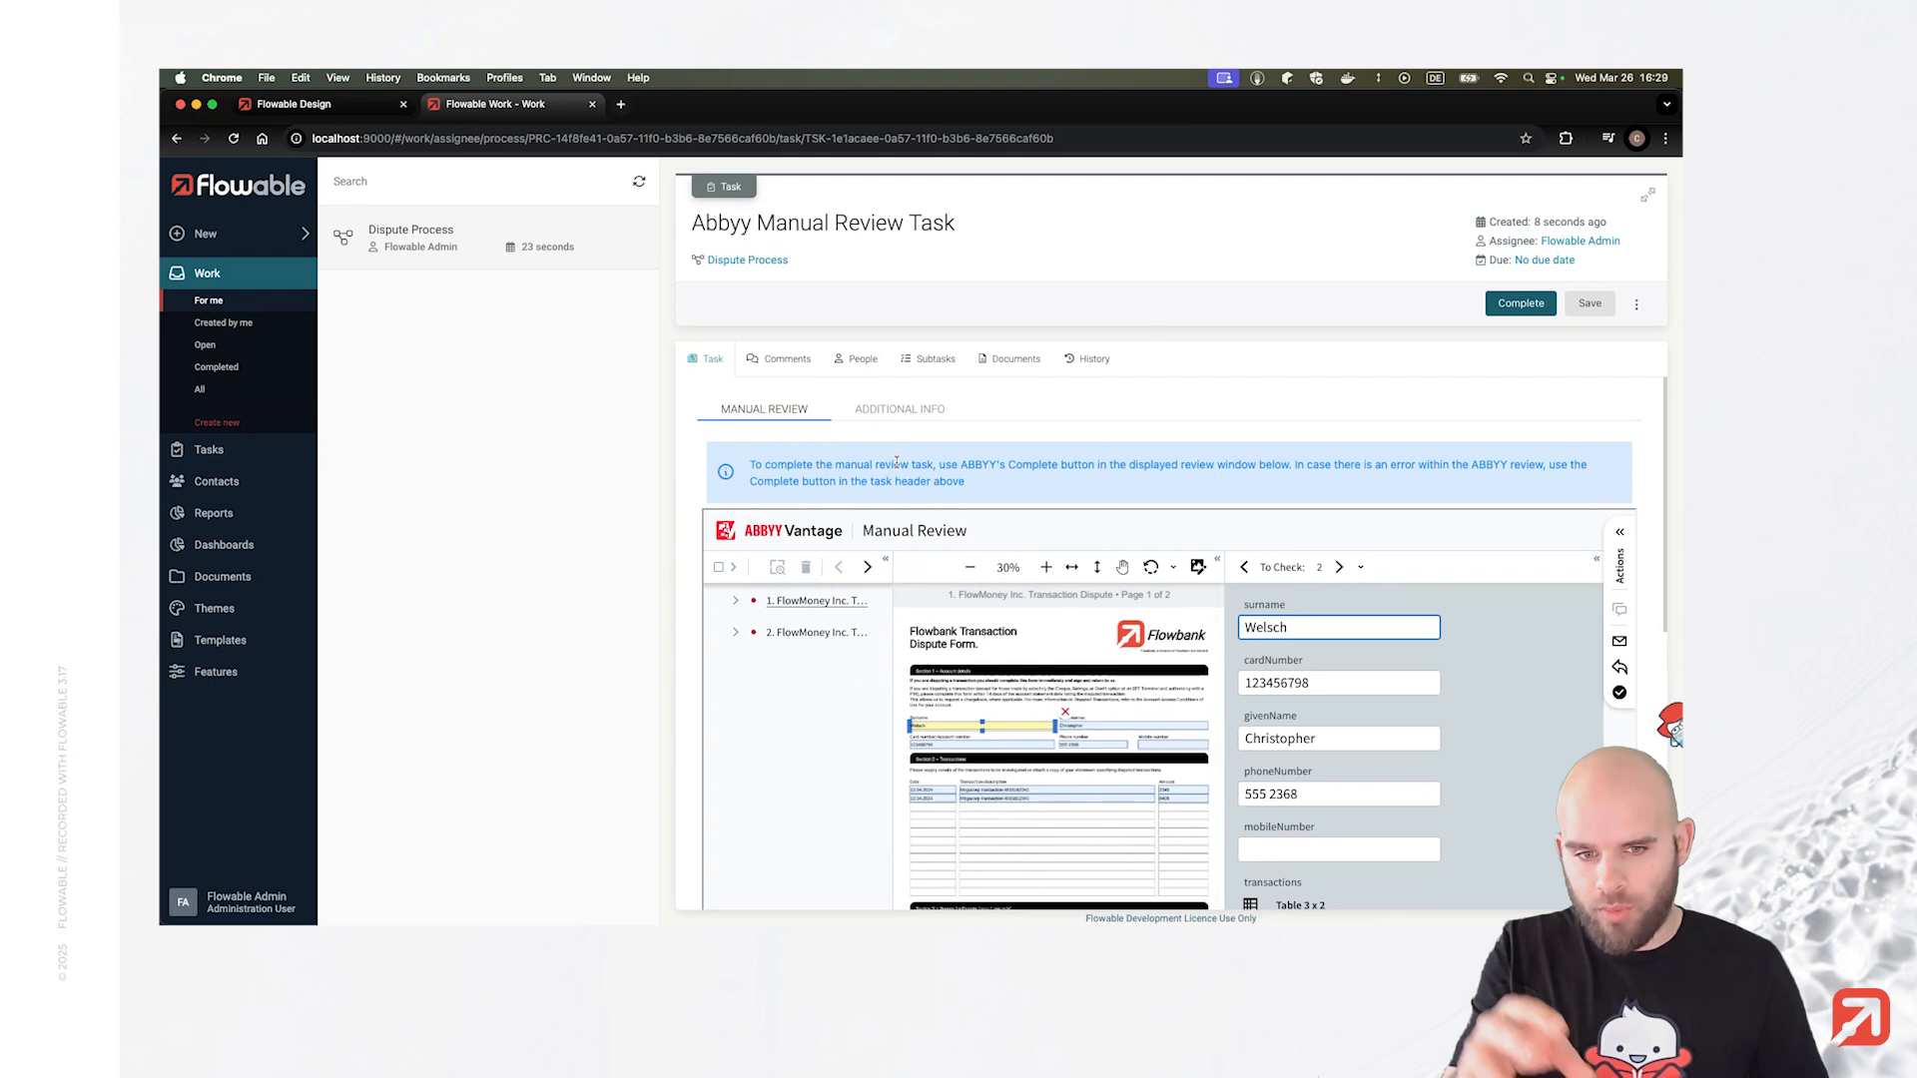
{"action": "left_click", "coordinate": [815, 633]}
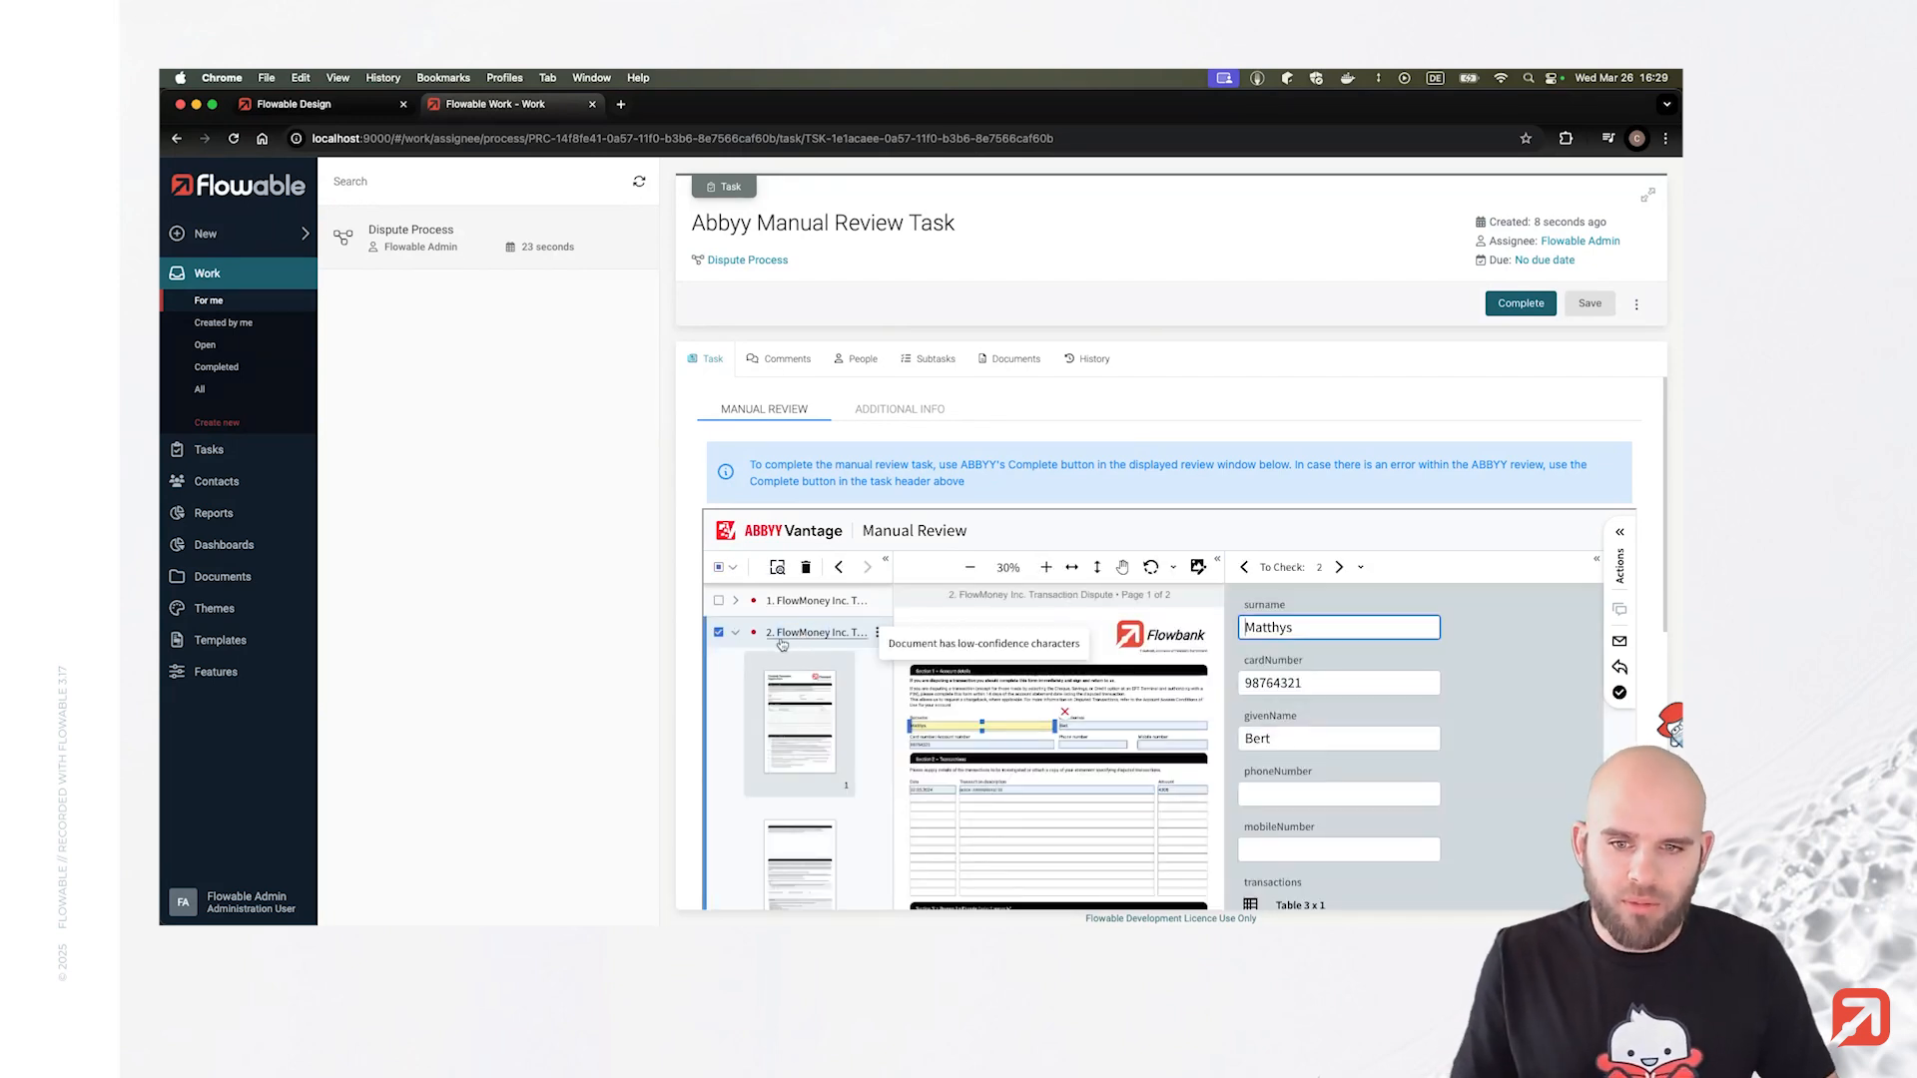
{"action": "double_click", "coordinate": [1289, 627]}
{"action": "double_click", "coordinate": [1234, 738]}
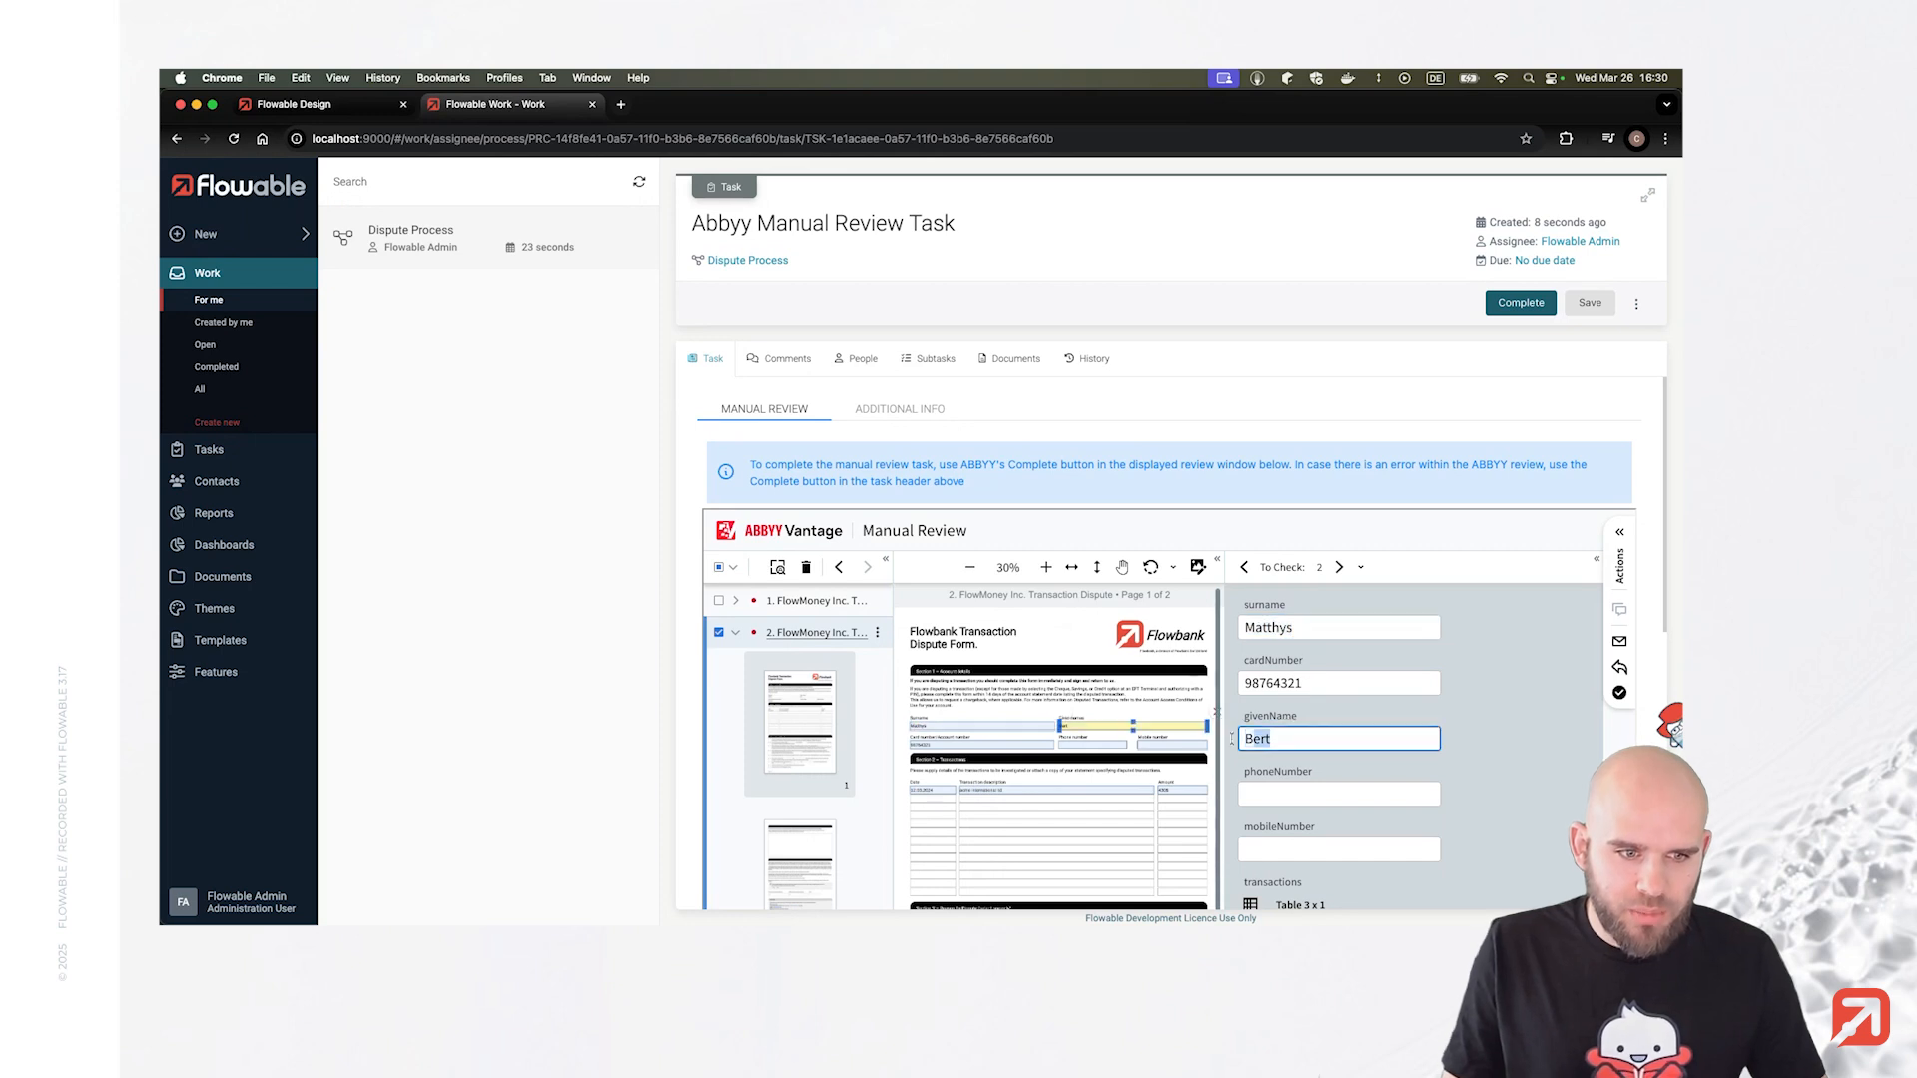
{"action": "left_click", "coordinate": [816, 600]}
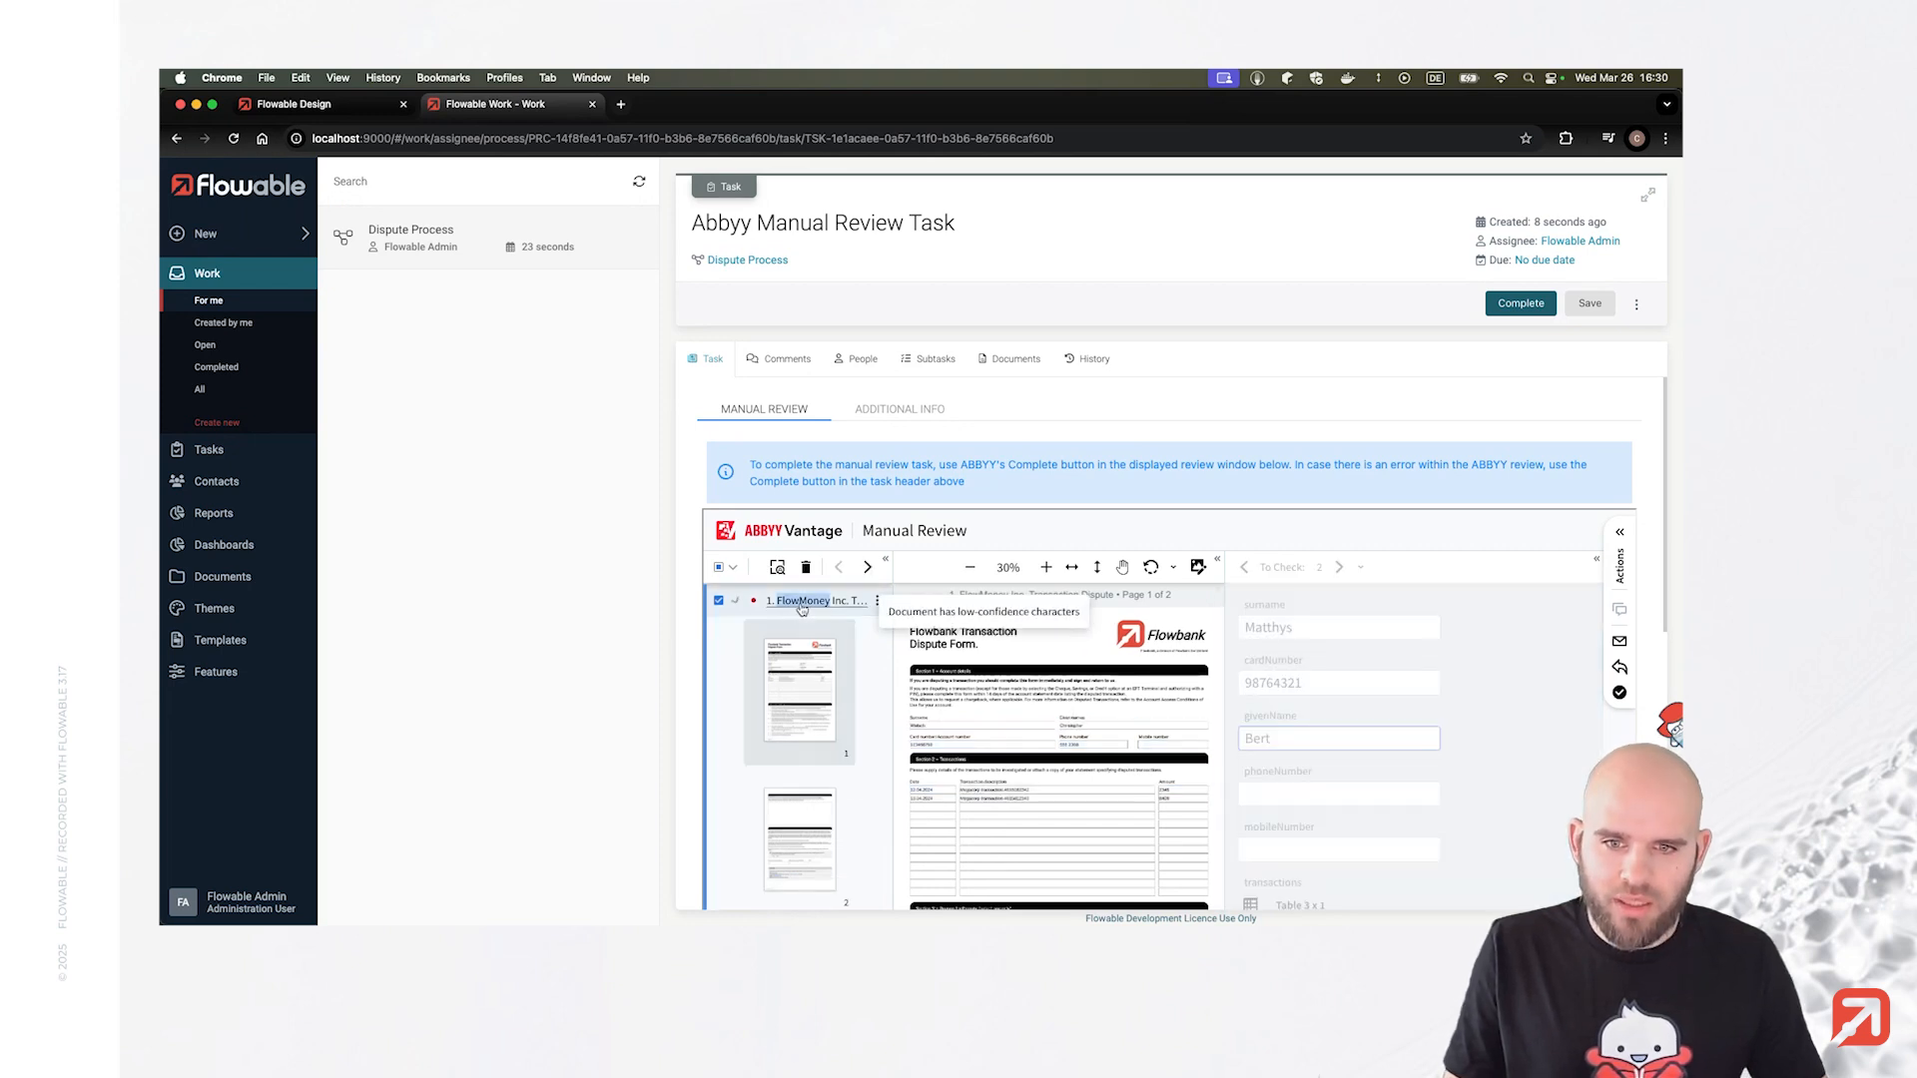
Complete the ABBYY Vantage manual review for the two documents and confirm the completion.
{"action": "scroll", "coordinate": [1318, 719], "scroll_direction": "down", "scroll_amount": 5}
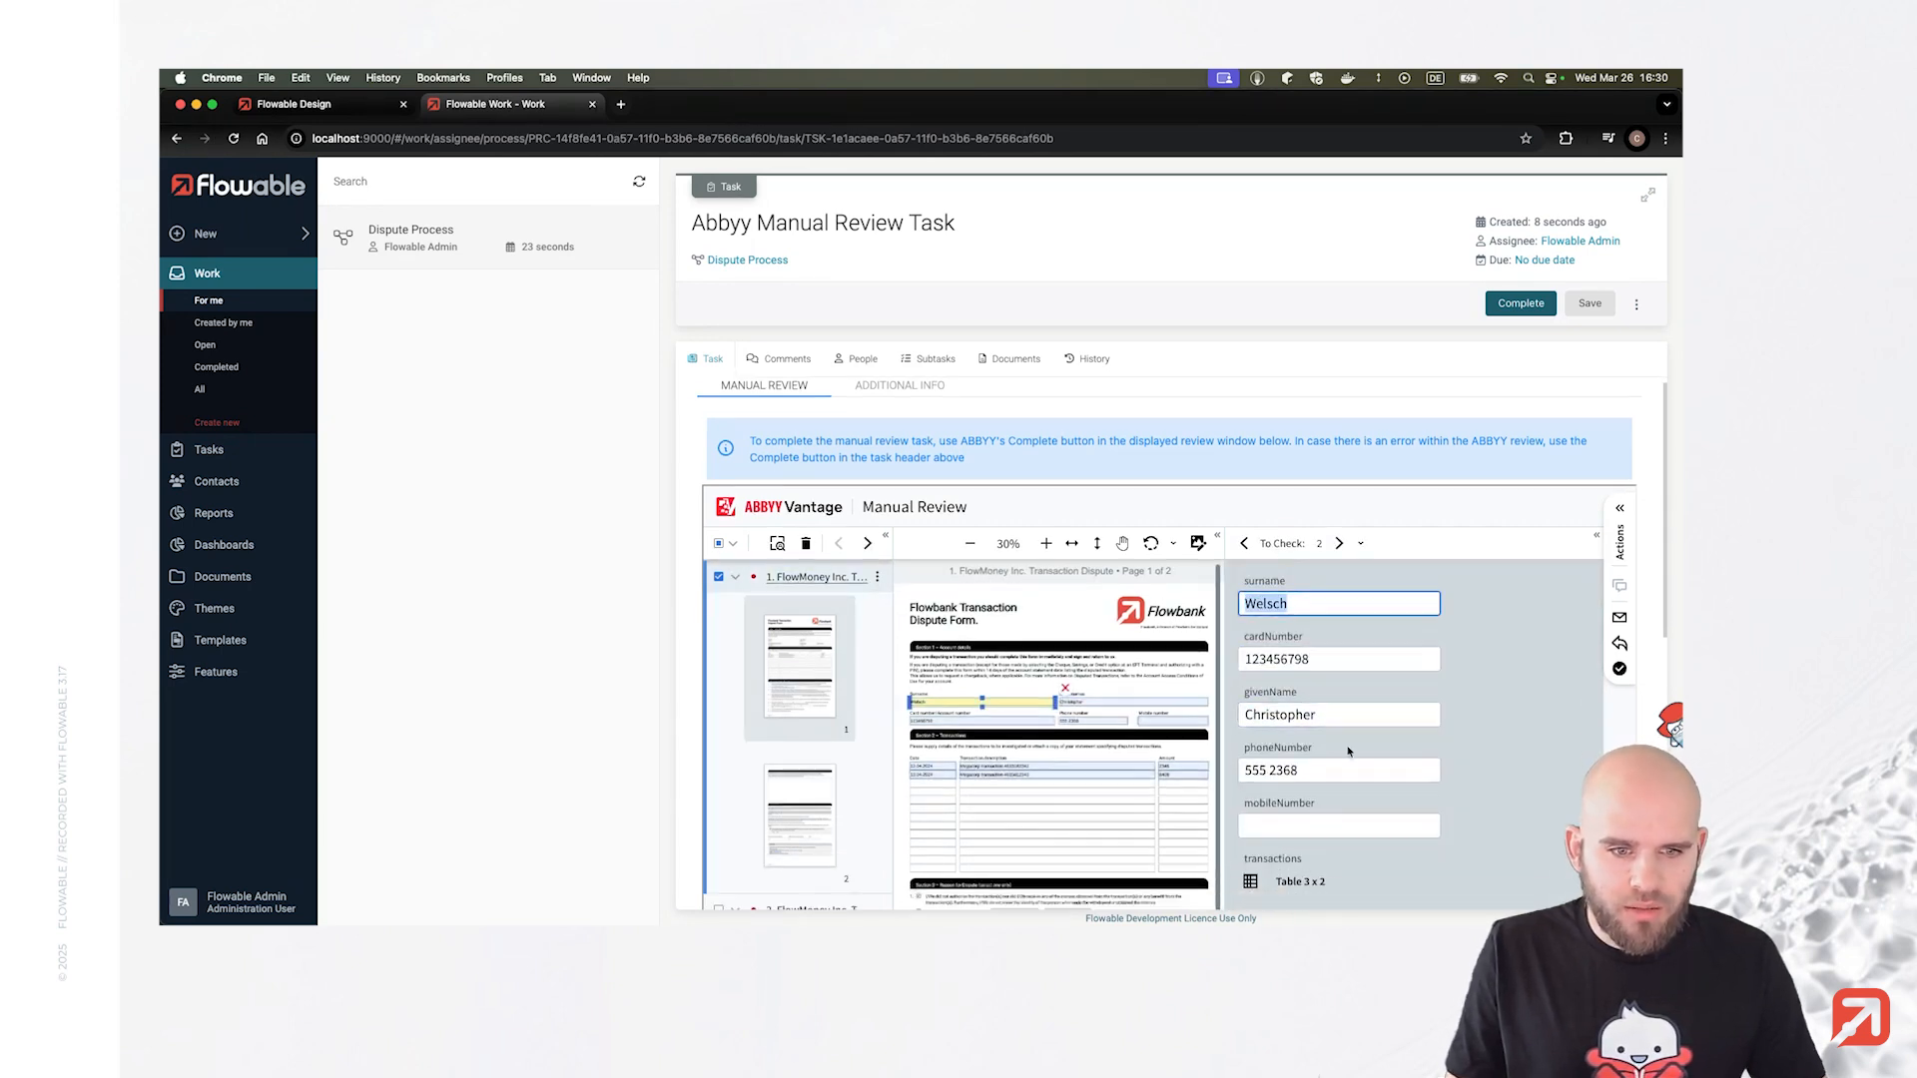
{"action": "scroll", "coordinate": [1378, 737], "scroll_direction": "down", "scroll_amount": 3}
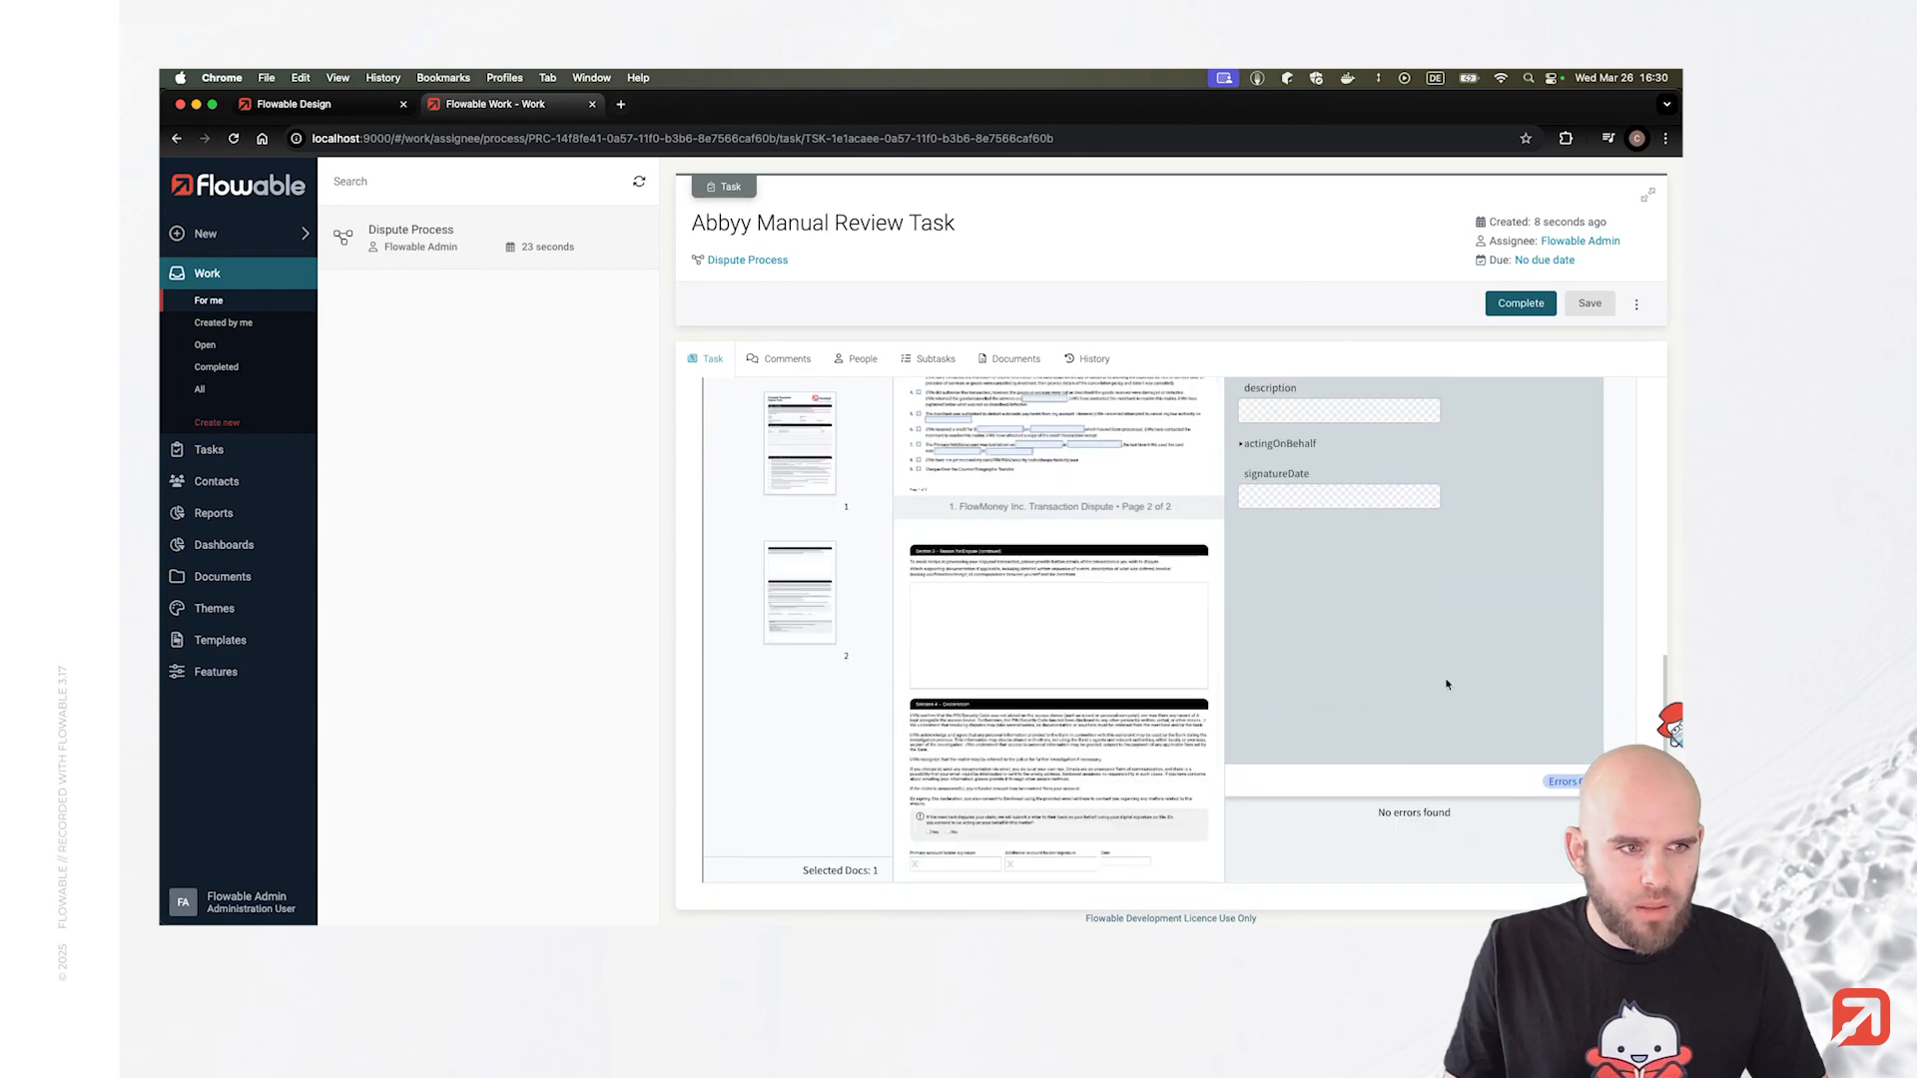
{"action": "left_click", "coordinate": [1619, 686]}
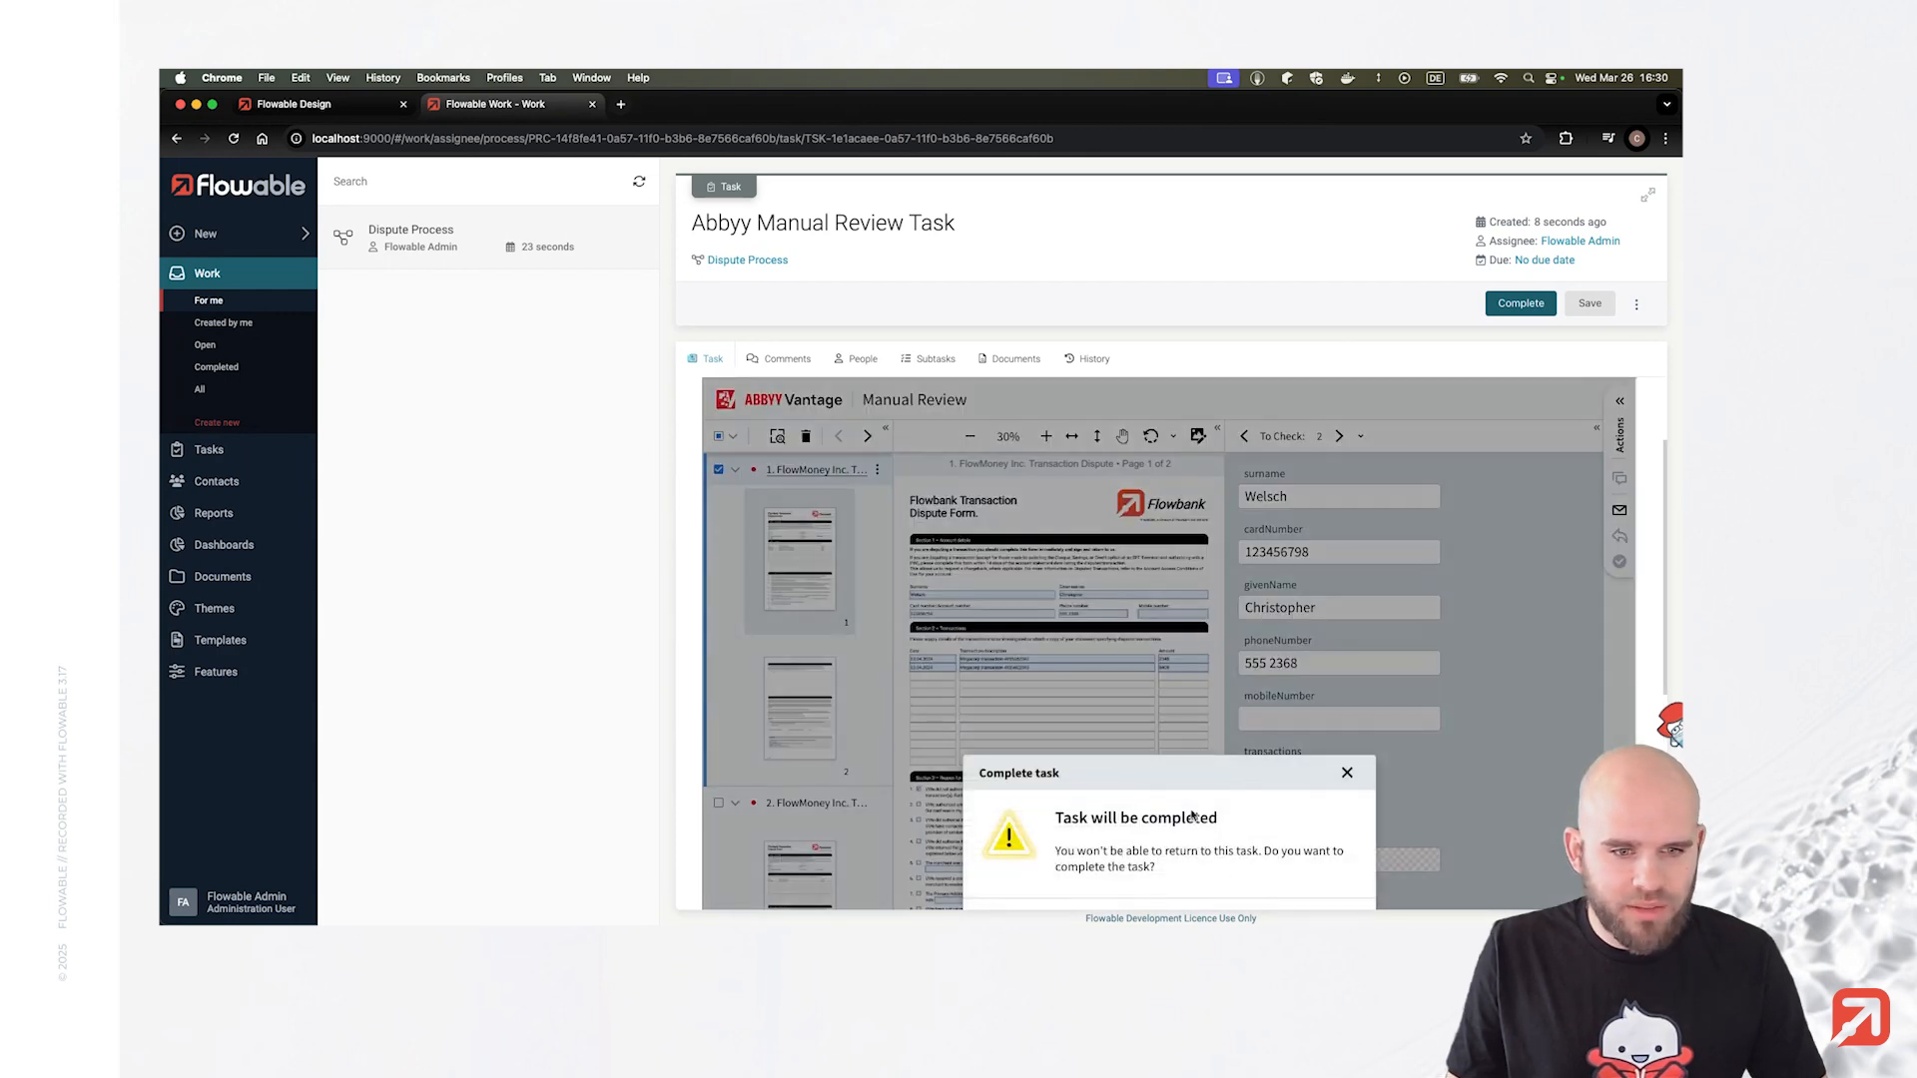
{"action": "left_click", "coordinate": [1240, 830]}
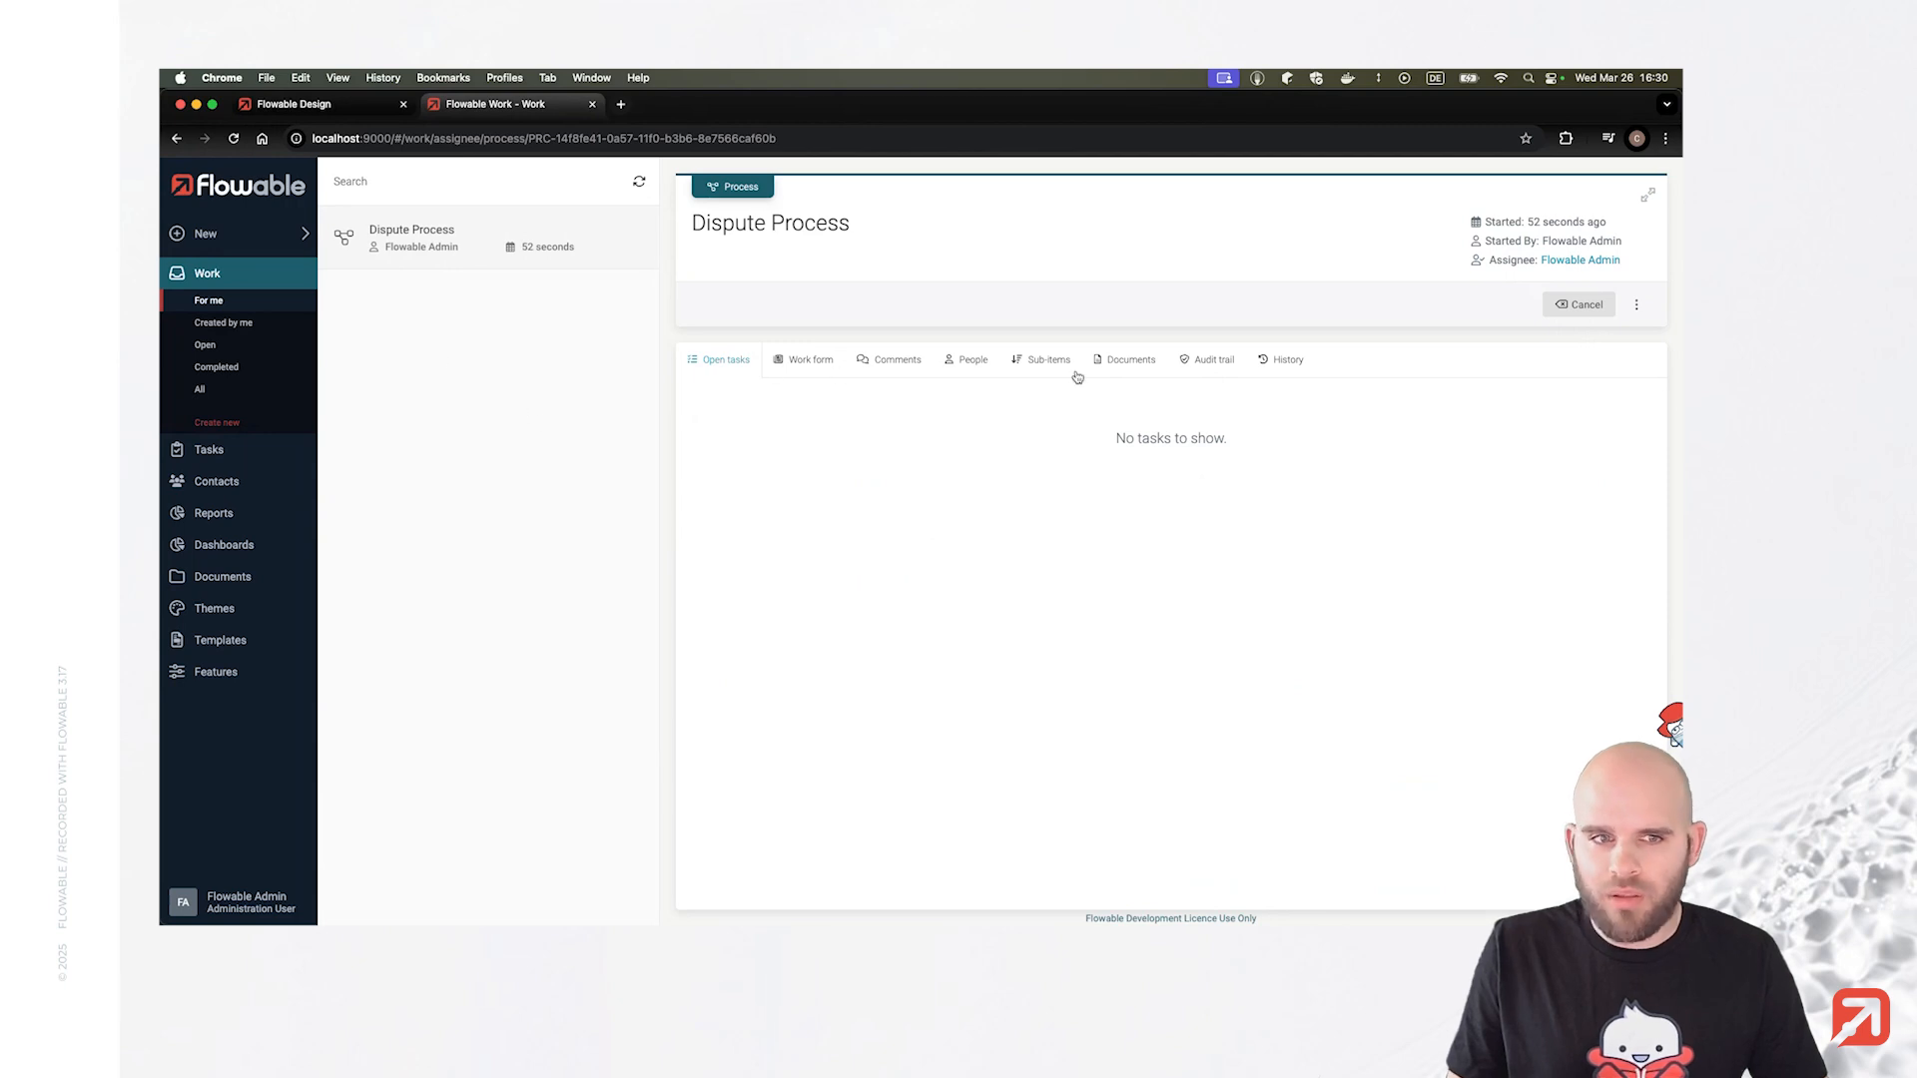
Check the Dispute Process instance's progress in its history diagram and open the Review Claims task.
{"action": "left_click", "coordinate": [1286, 360]}
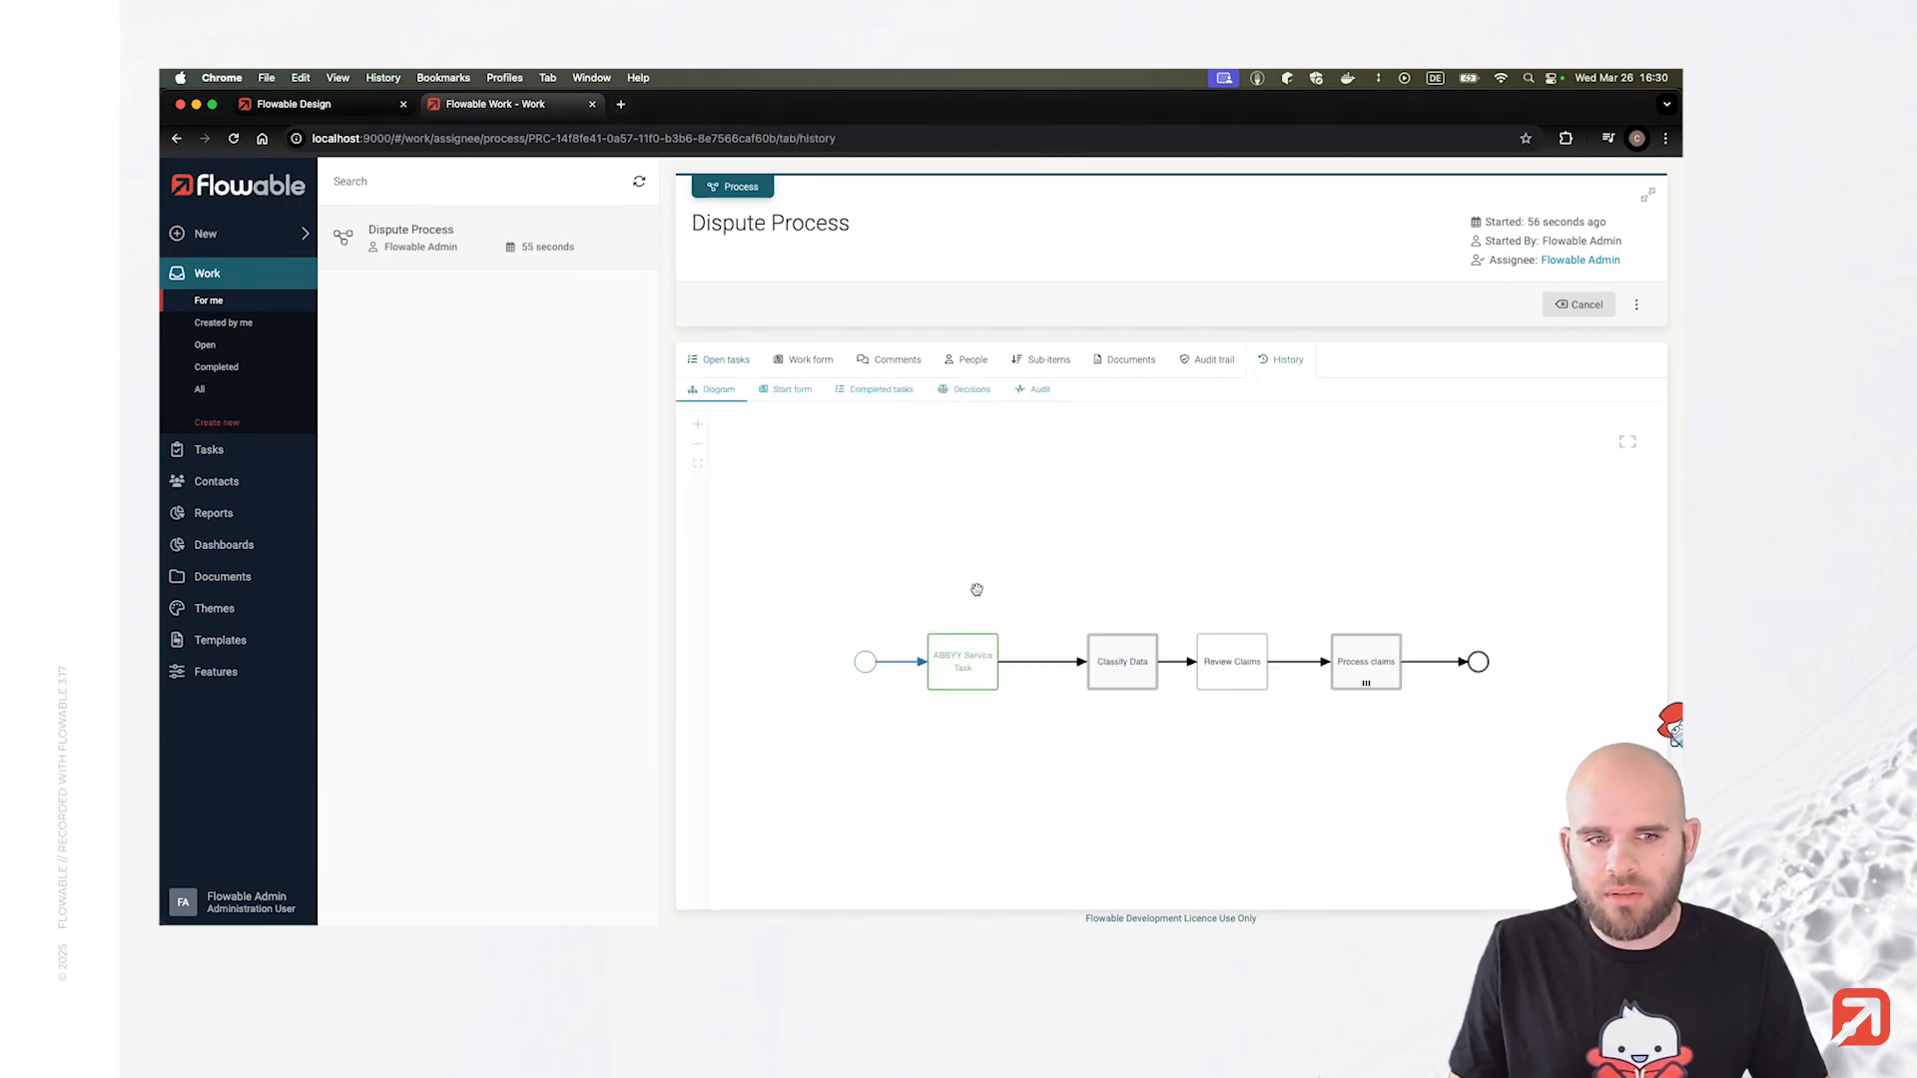
{"action": "left_click", "coordinate": [713, 364]}
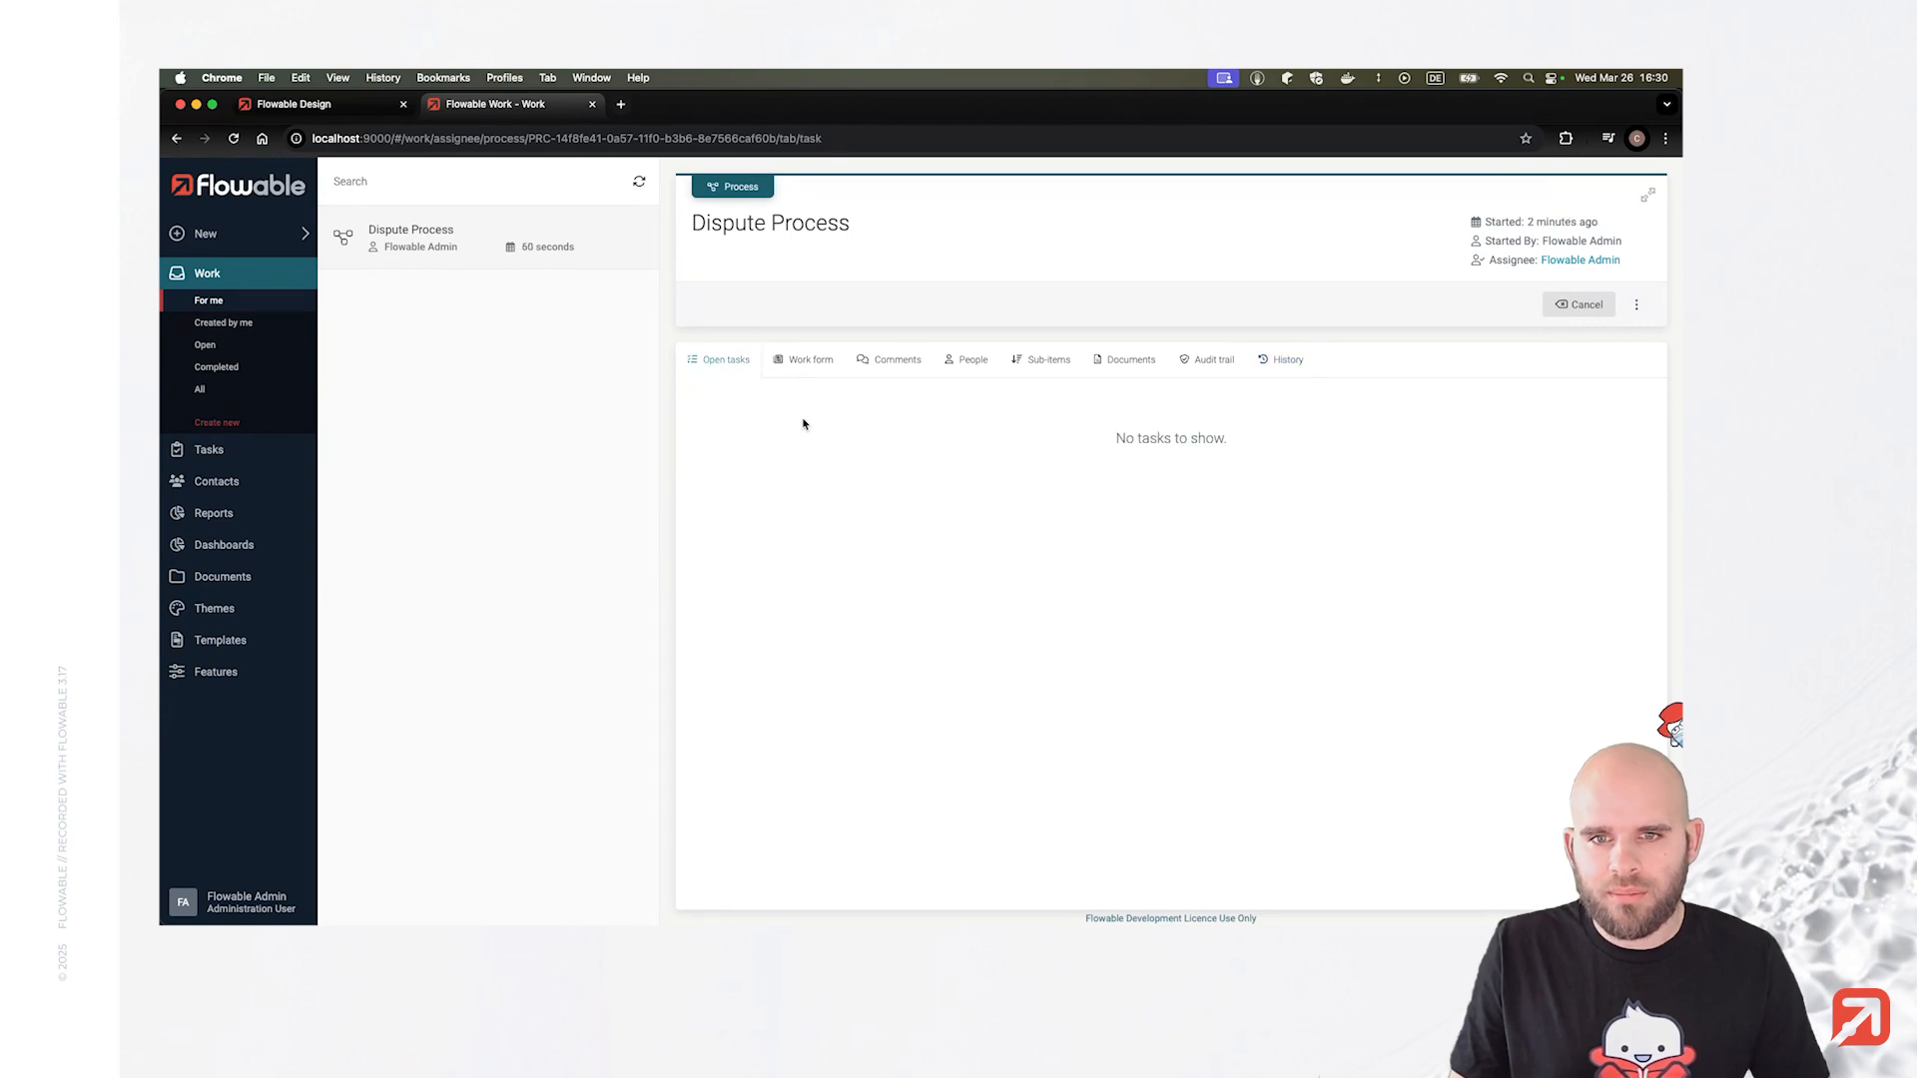
{"action": "left_click", "coordinate": [787, 363]}
{"action": "left_click", "coordinate": [752, 364]}
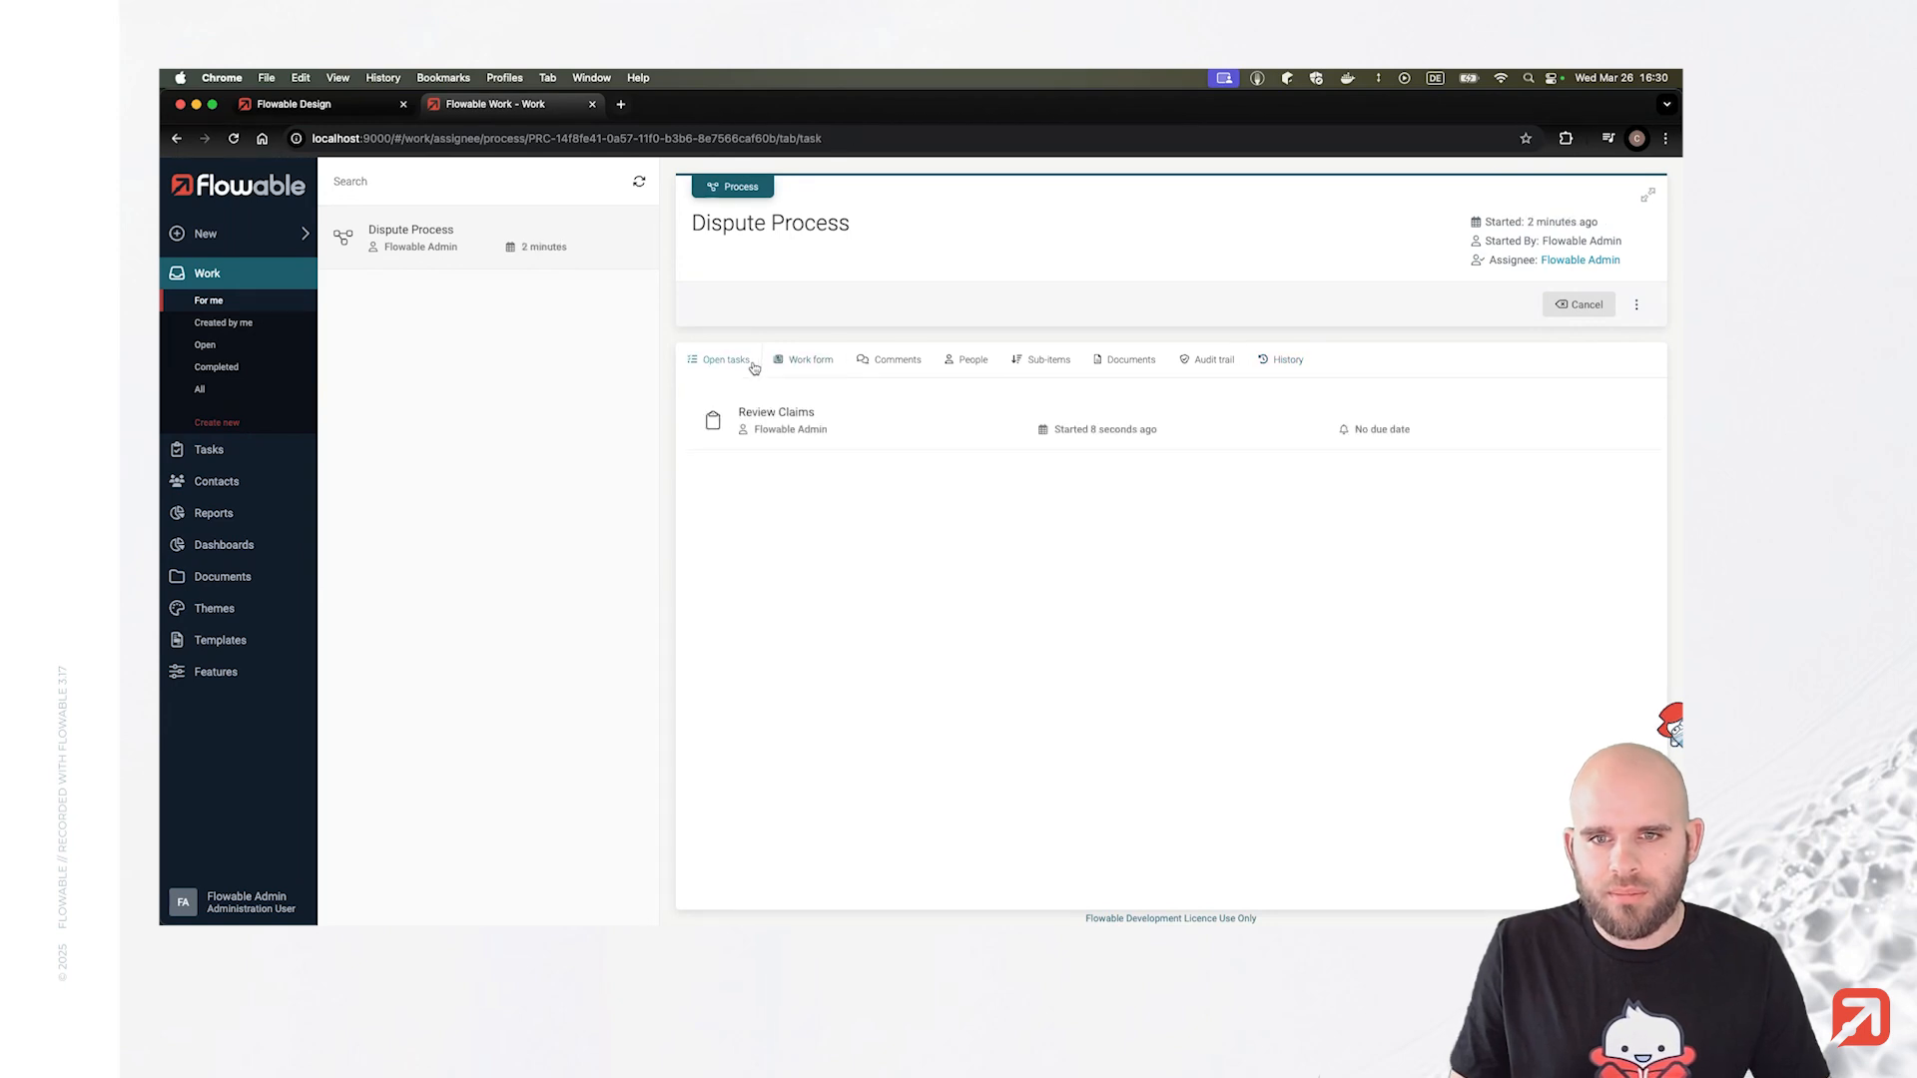
{"action": "left_click", "coordinate": [776, 430]}
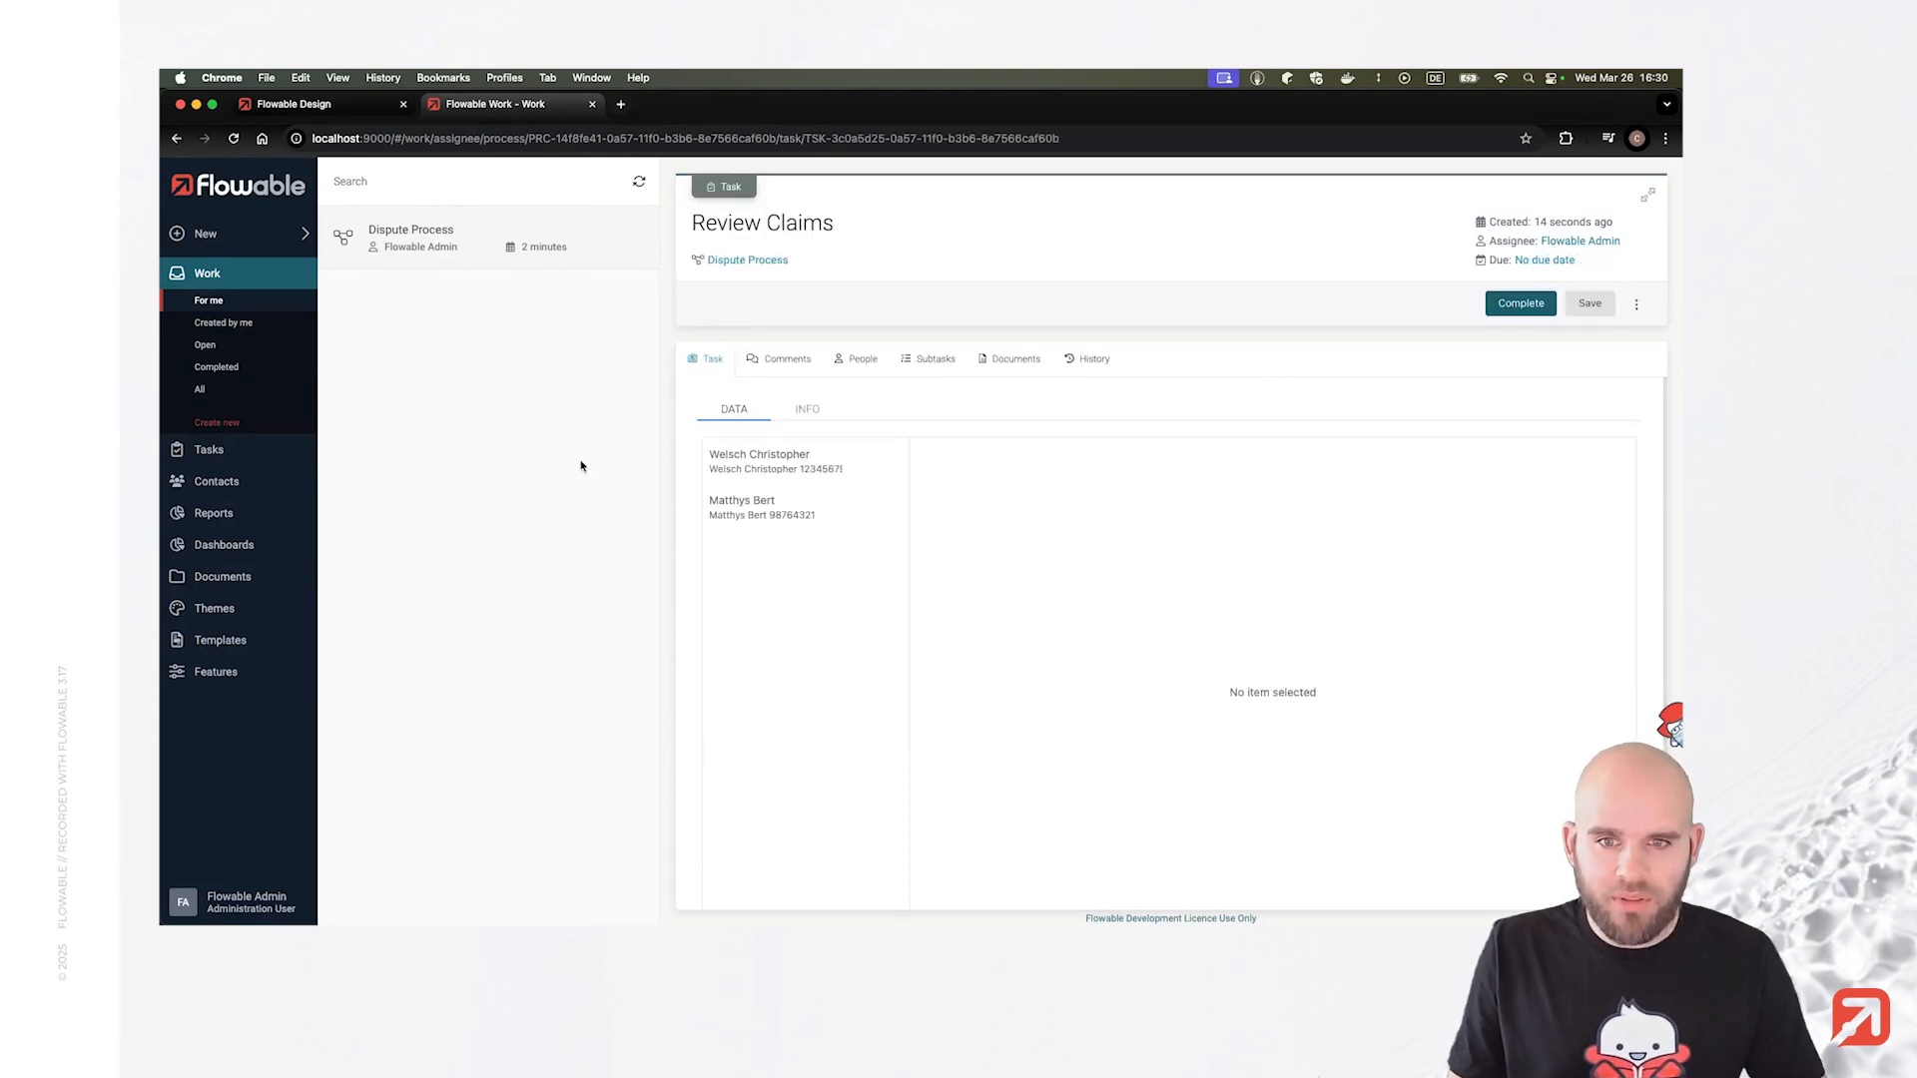
Examine the claim classification, customer details, transactions and dispute reasons of both claims in the Review Claims task.
{"action": "left_click", "coordinate": [779, 472]}
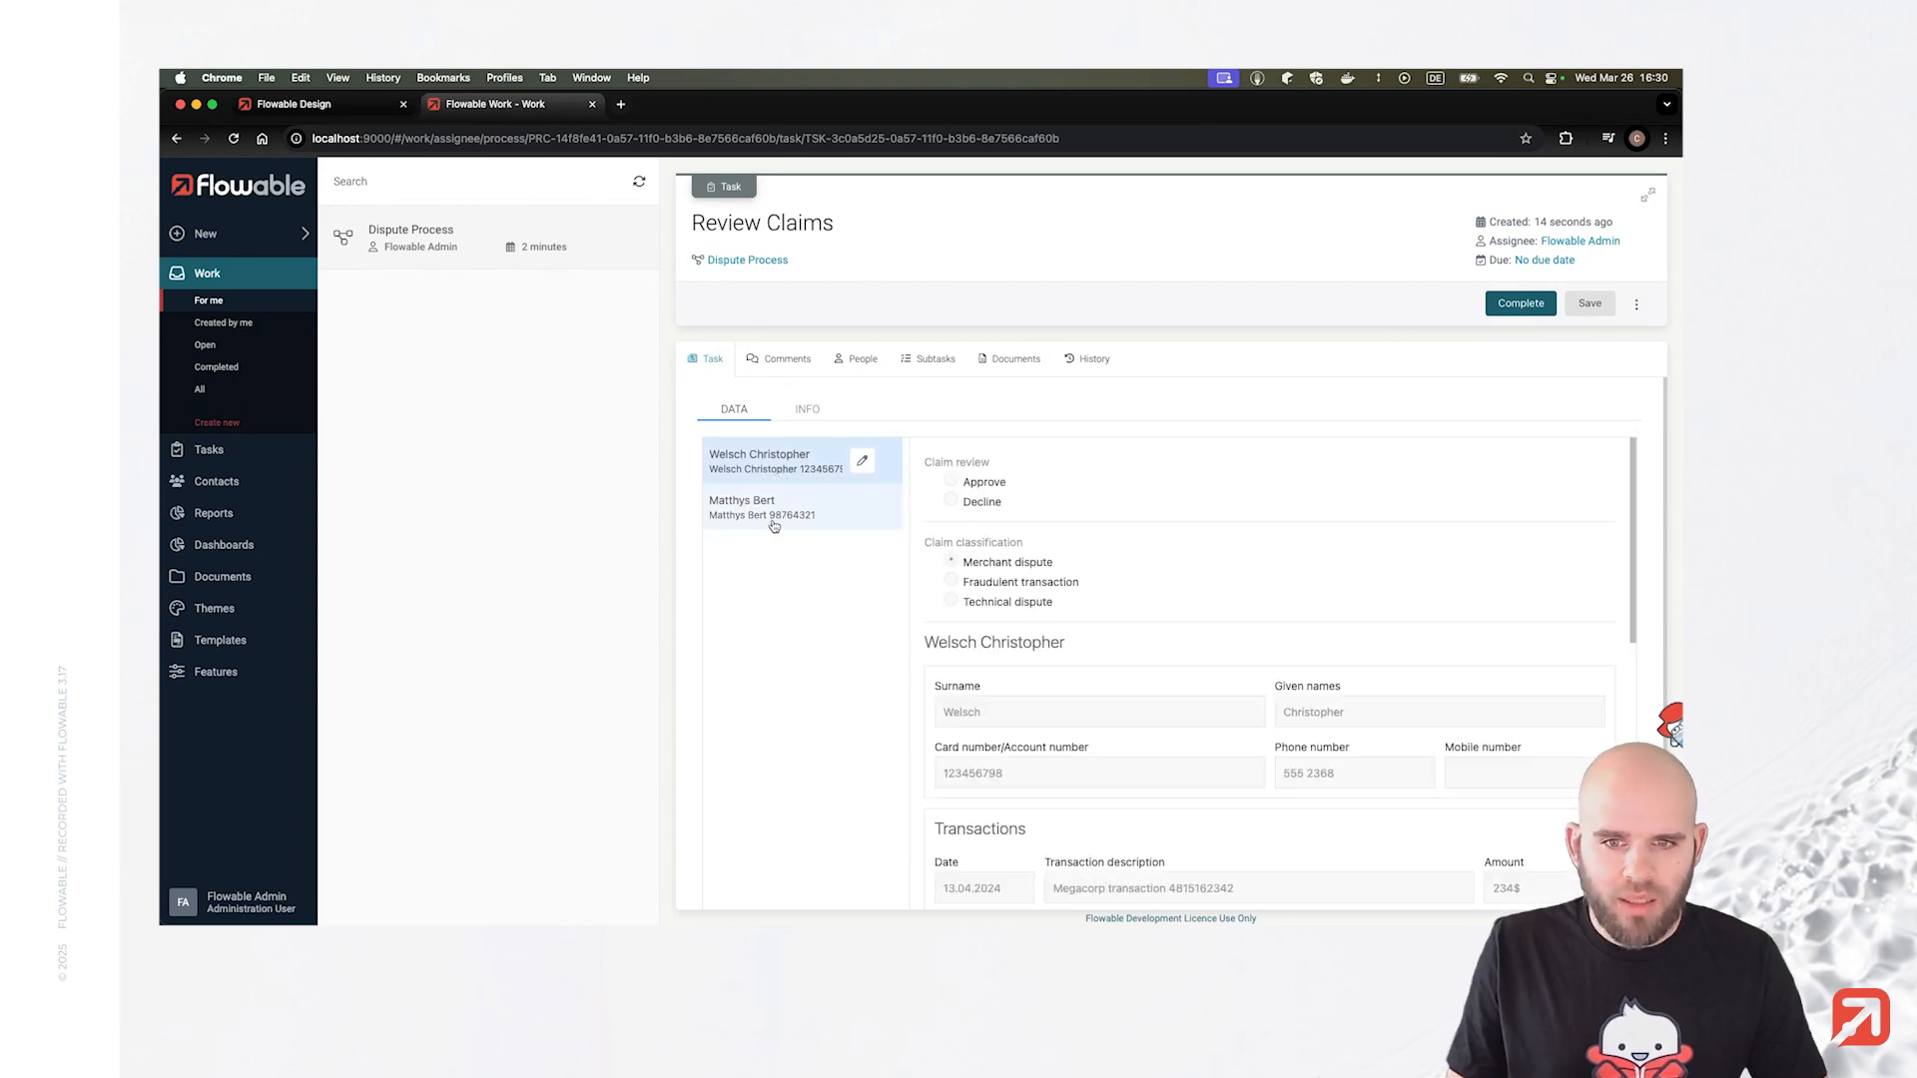
{"action": "left_click", "coordinate": [771, 514]}
{"action": "left_click", "coordinate": [764, 470]}
{"action": "scroll", "coordinate": [1168, 556], "scroll_direction": "down", "scroll_amount": 5}
{"action": "scroll", "coordinate": [998, 579], "scroll_direction": "up", "scroll_amount": 3}
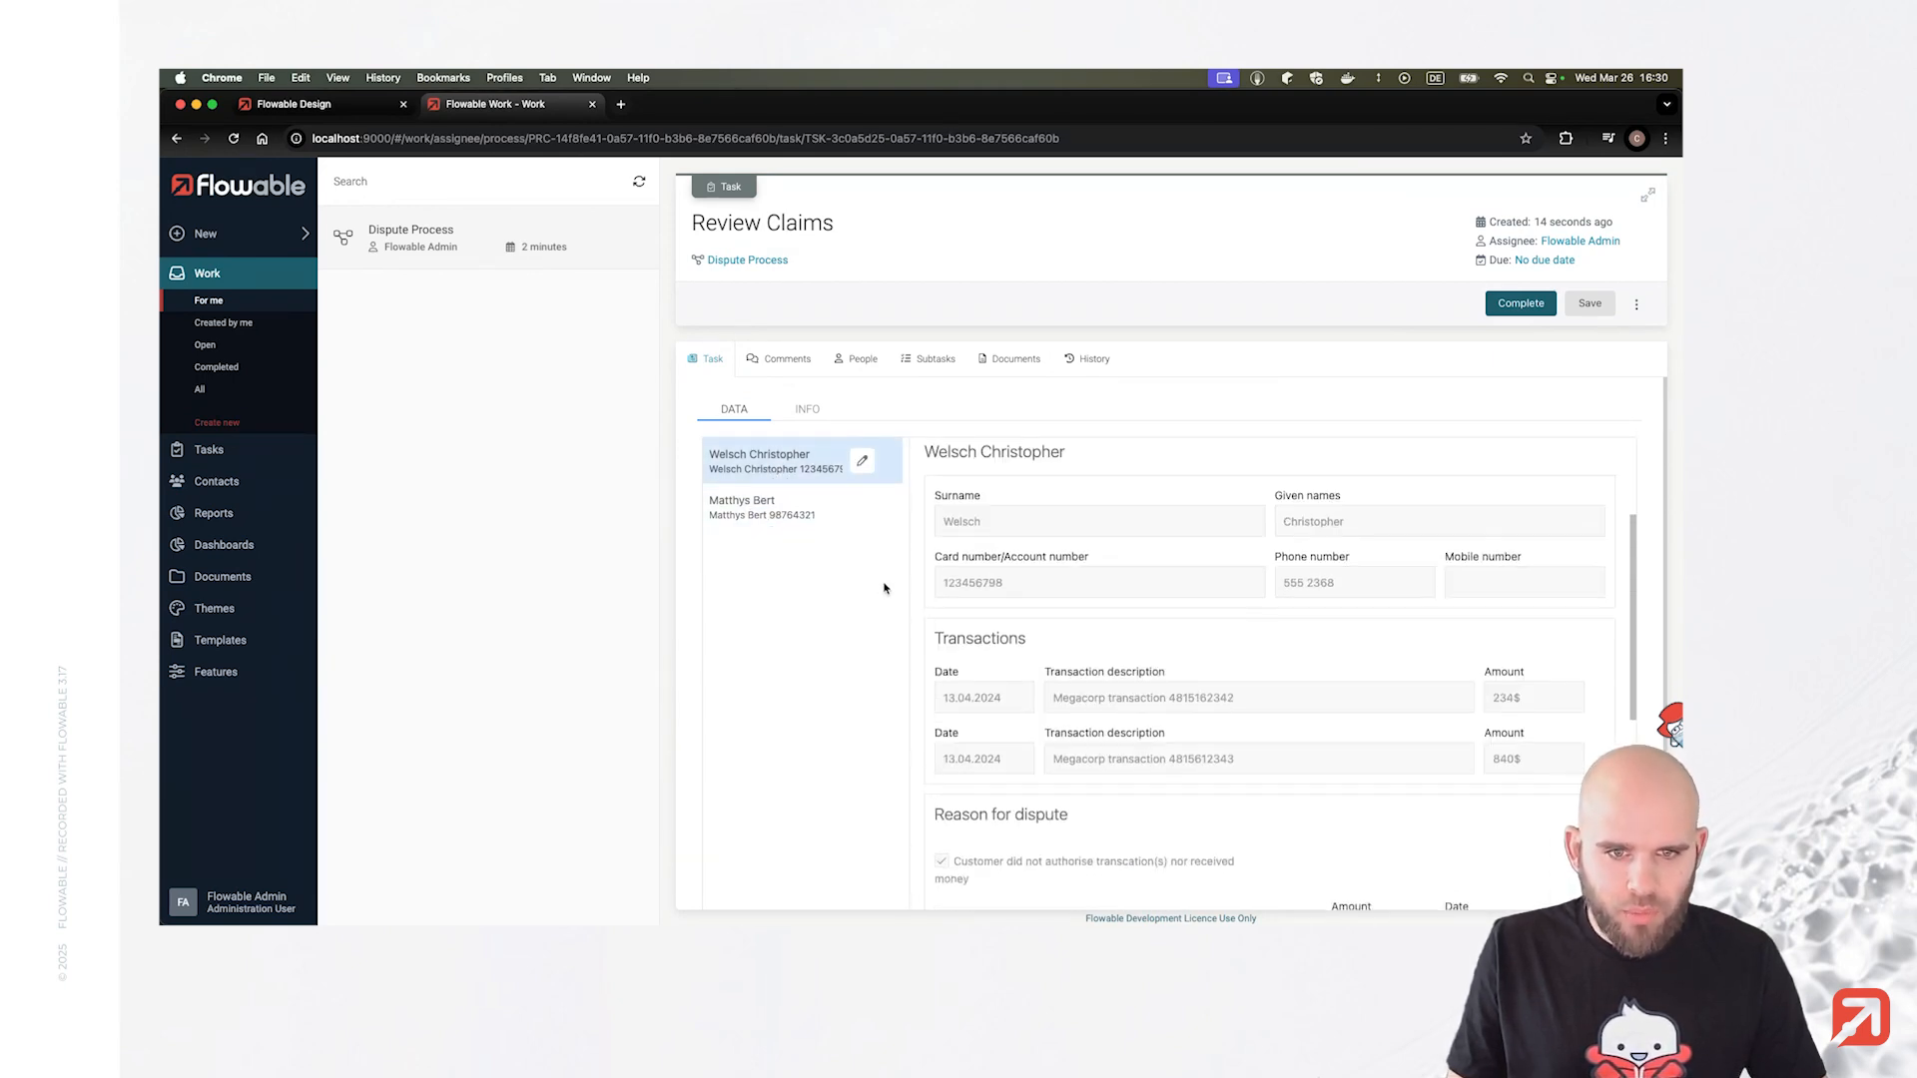
{"action": "left_click", "coordinate": [804, 514]}
{"action": "scroll", "coordinate": [1144, 704], "scroll_direction": "down", "scroll_amount": 10}
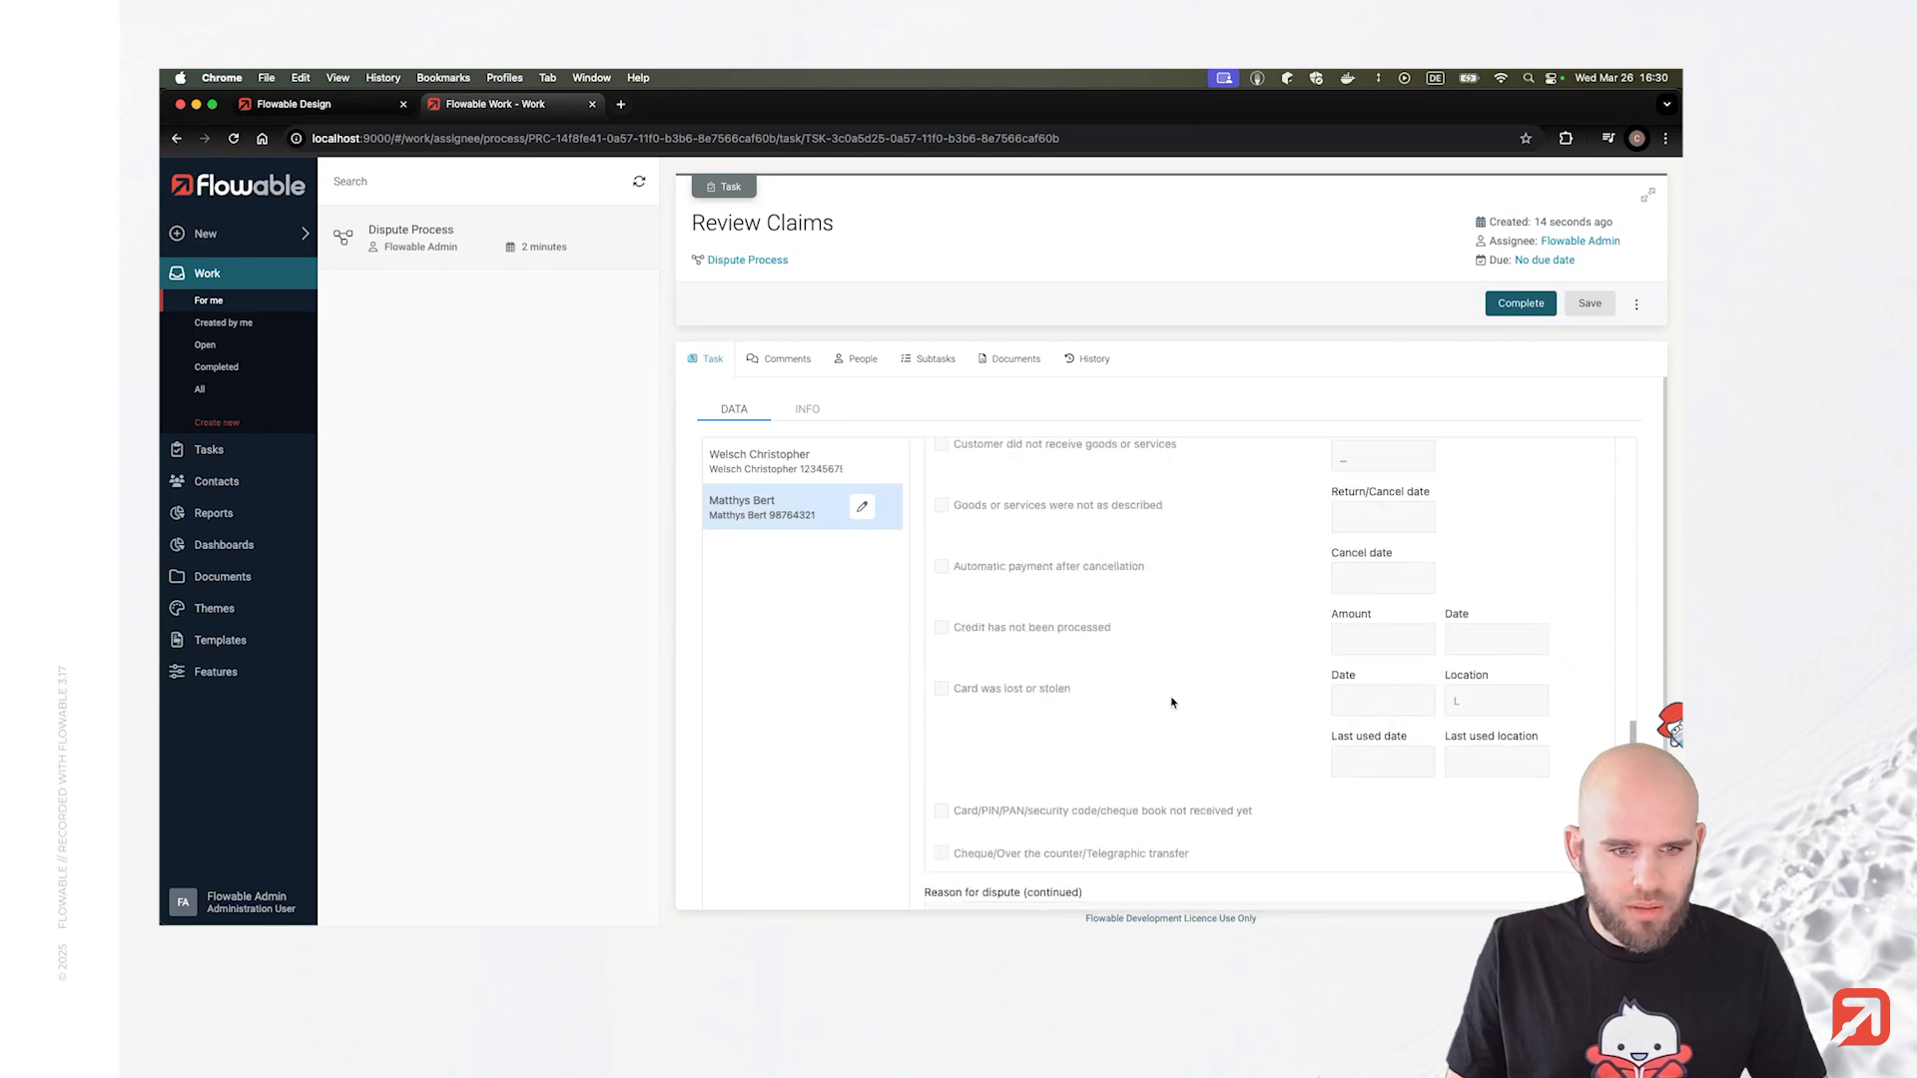
{"action": "scroll", "coordinate": [1155, 714], "scroll_direction": "up", "scroll_amount": 10}
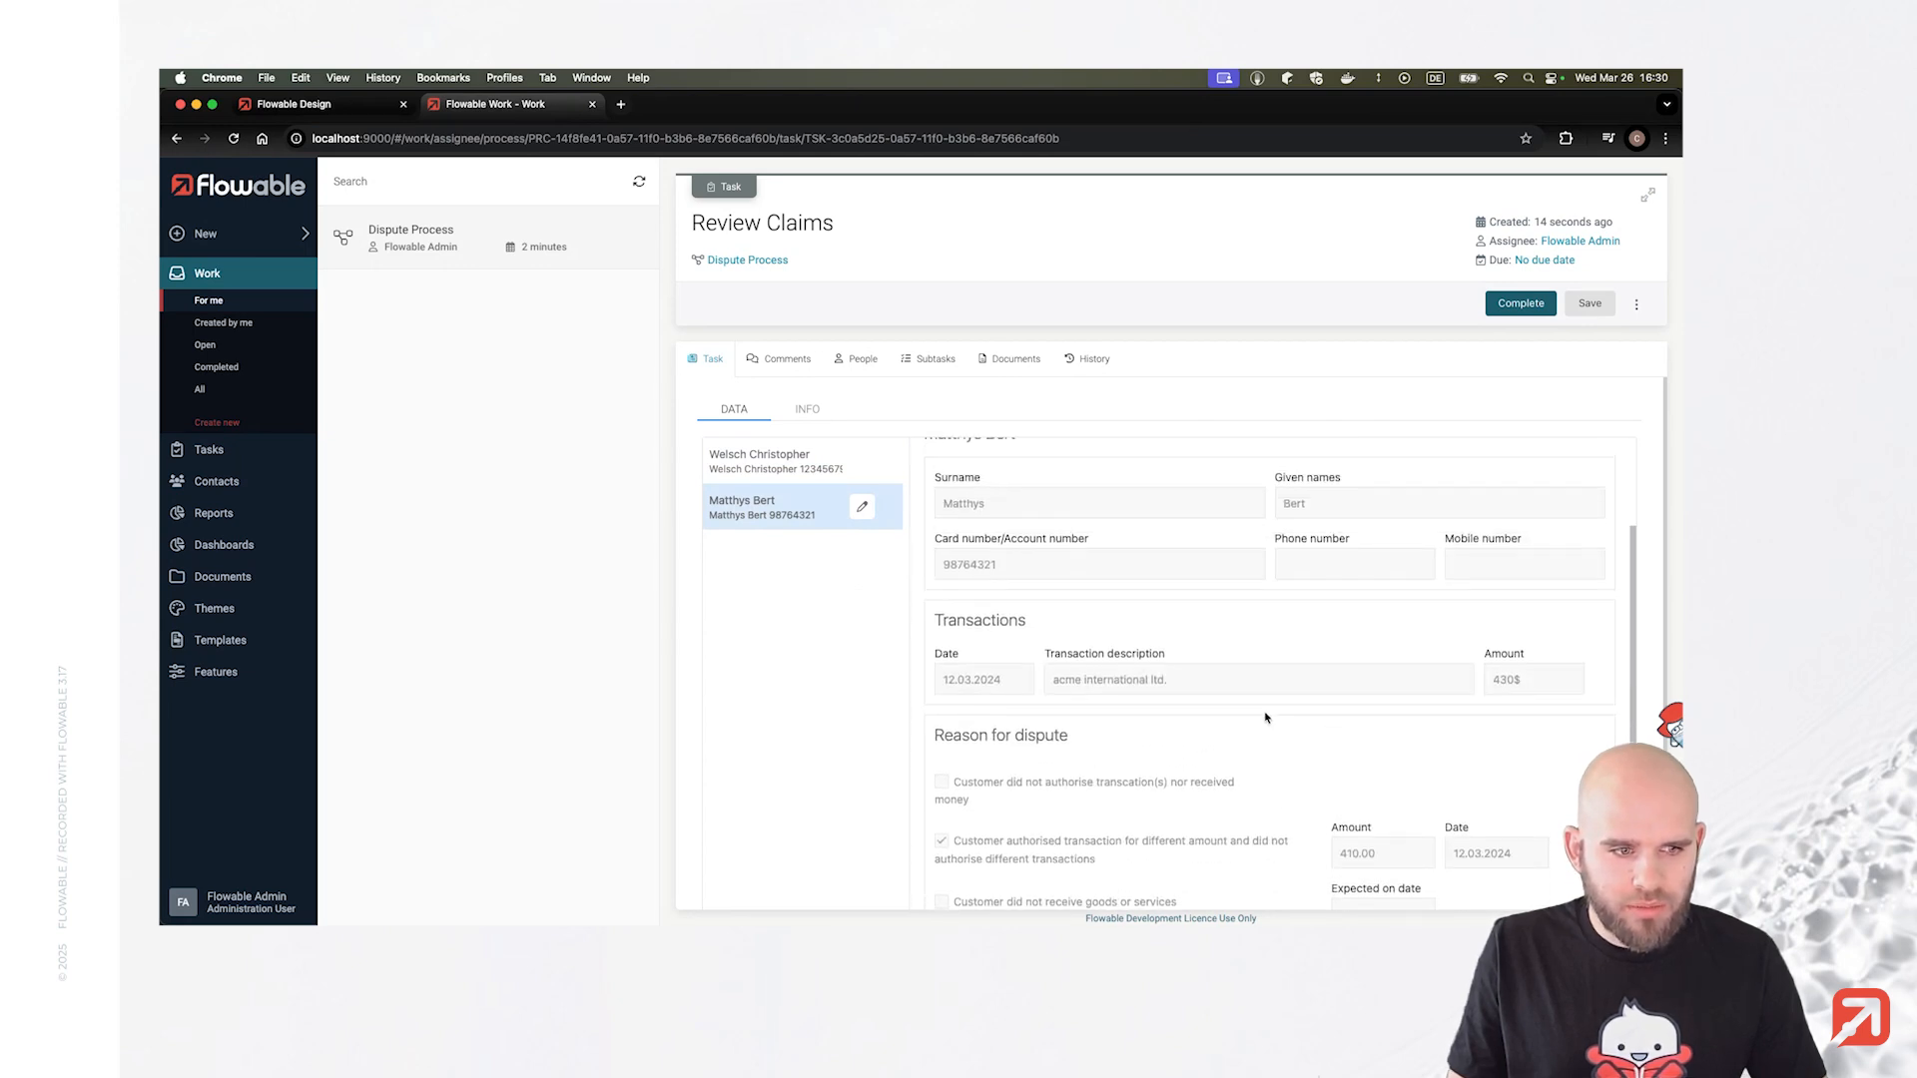
{"action": "scroll", "coordinate": [1188, 715], "scroll_direction": "down", "scroll_amount": 3}
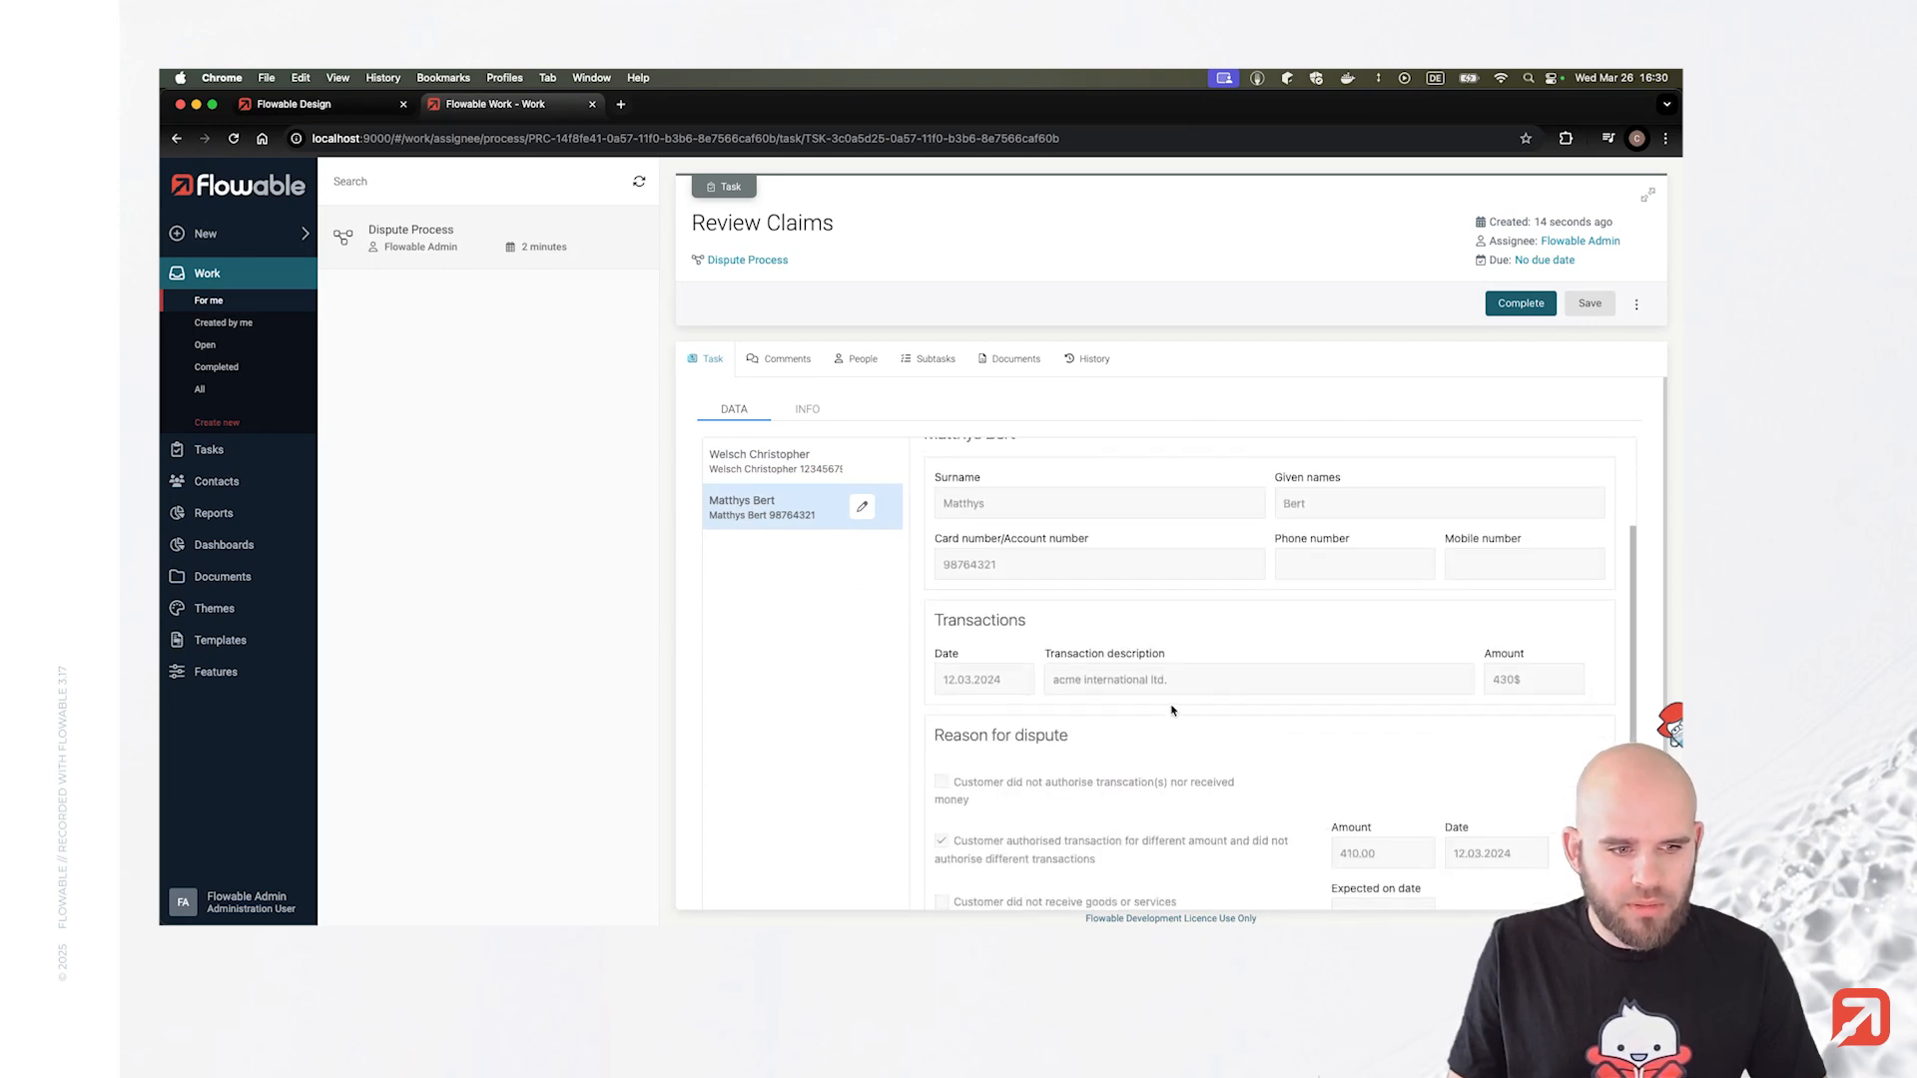
{"action": "scroll", "coordinate": [1173, 710], "scroll_direction": "up", "scroll_amount": 4}
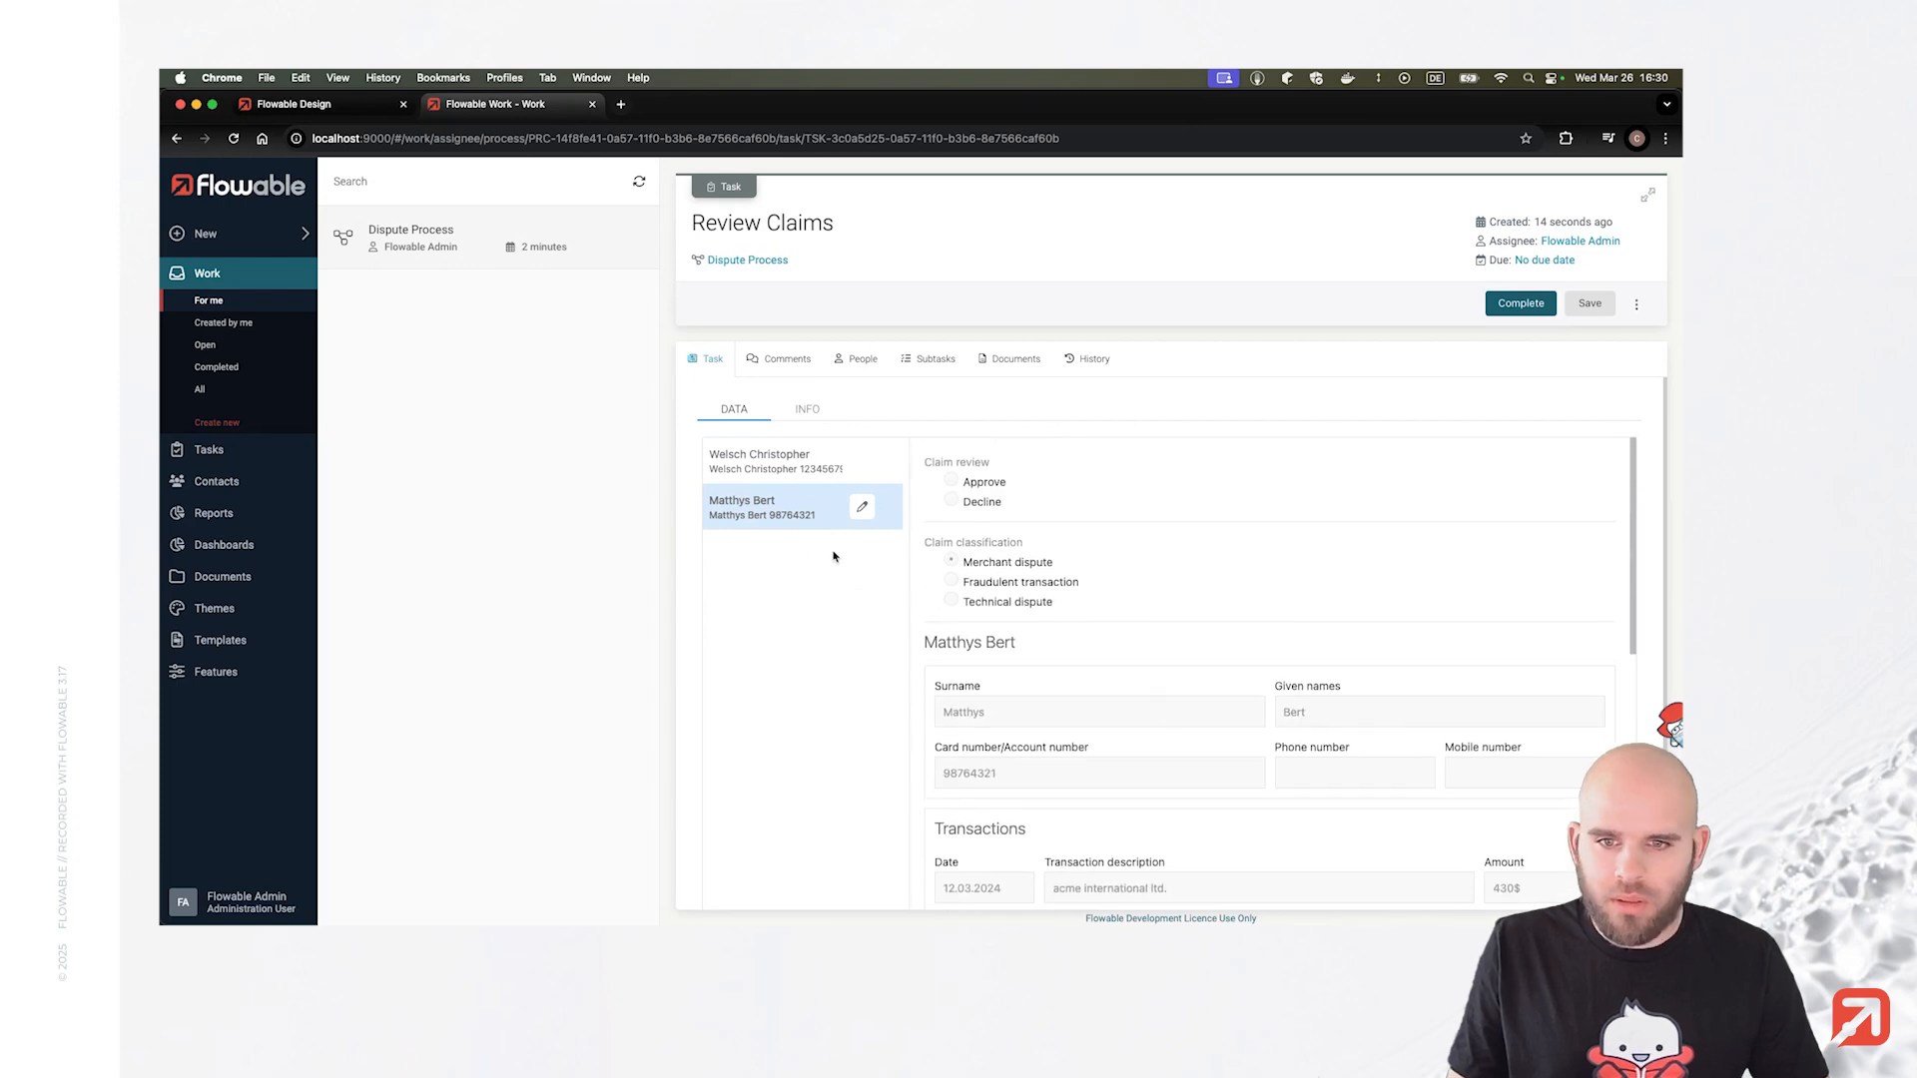
Approve both claims, update each entry and complete the Review Claims task.
{"action": "left_click", "coordinate": [807, 481]}
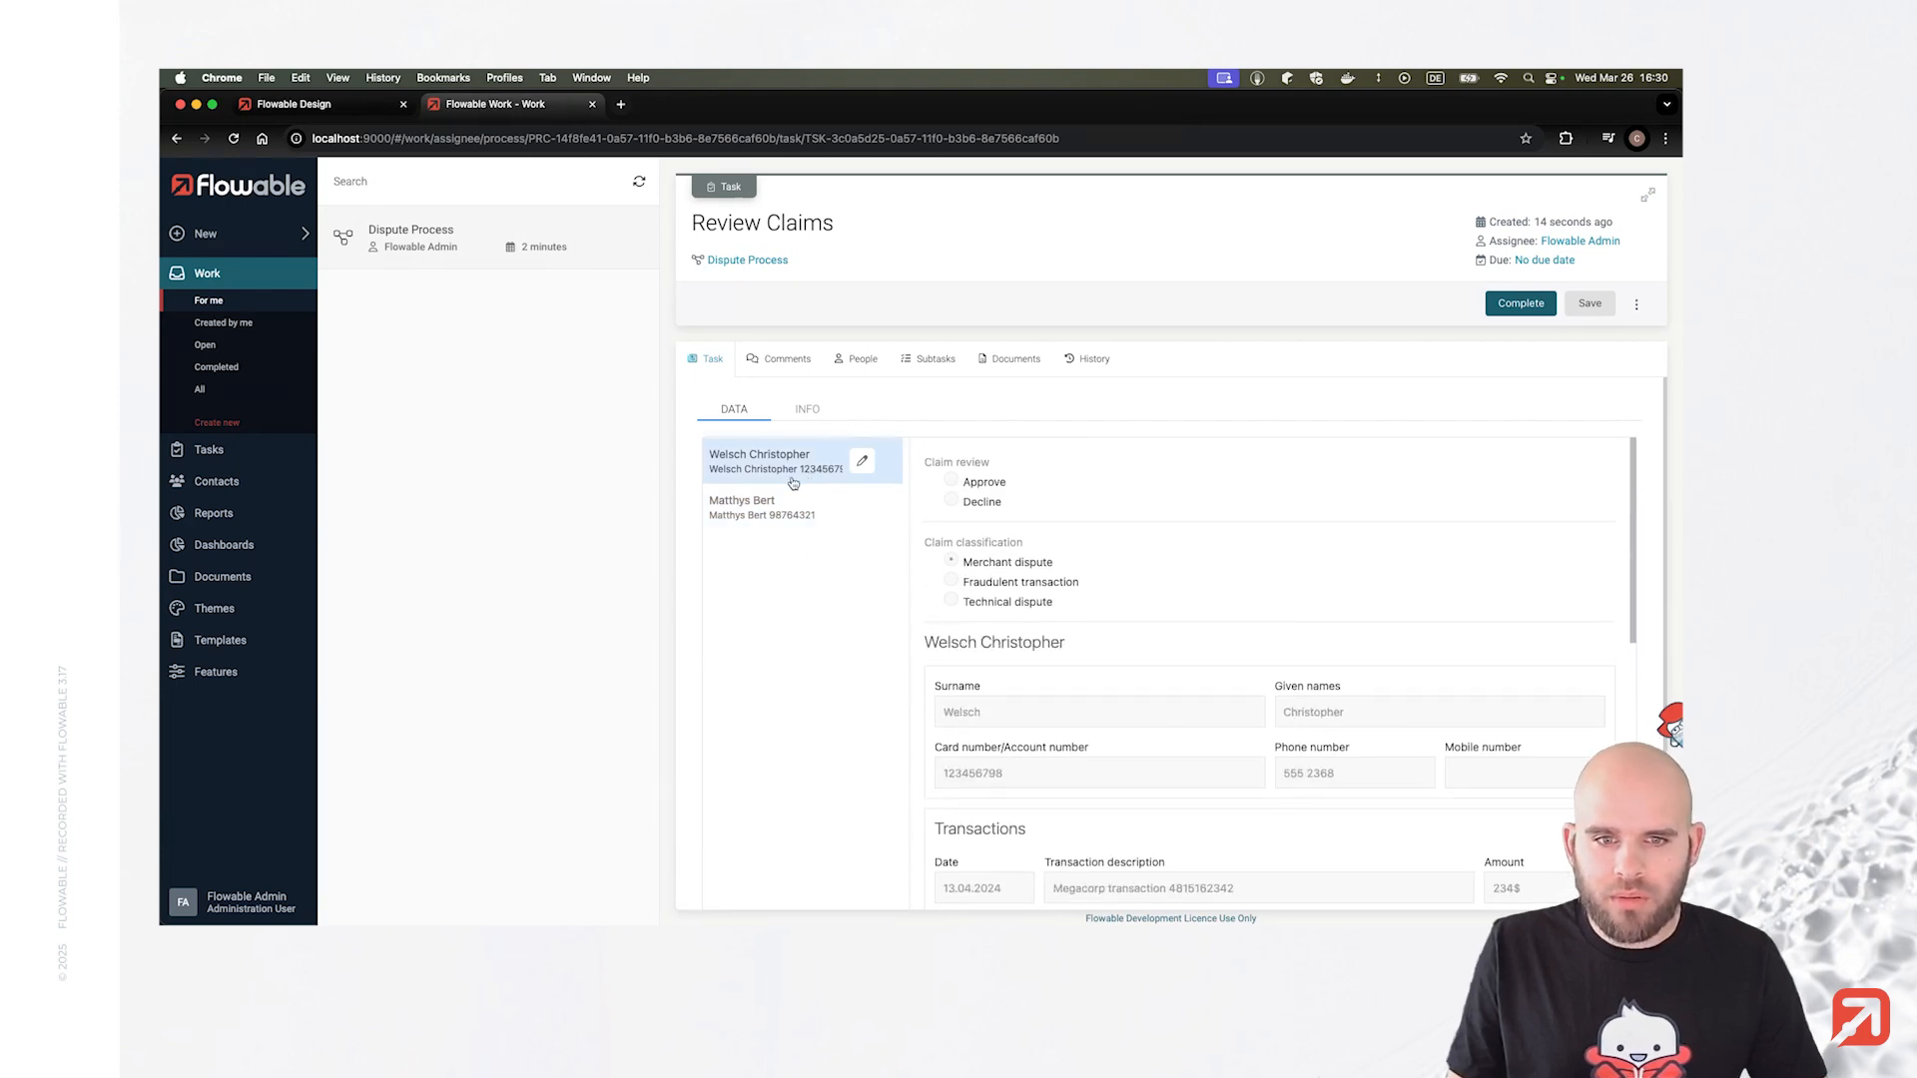
{"action": "left_click", "coordinate": [862, 464]}
{"action": "left_click", "coordinate": [950, 483]}
{"action": "left_click", "coordinate": [1201, 839]}
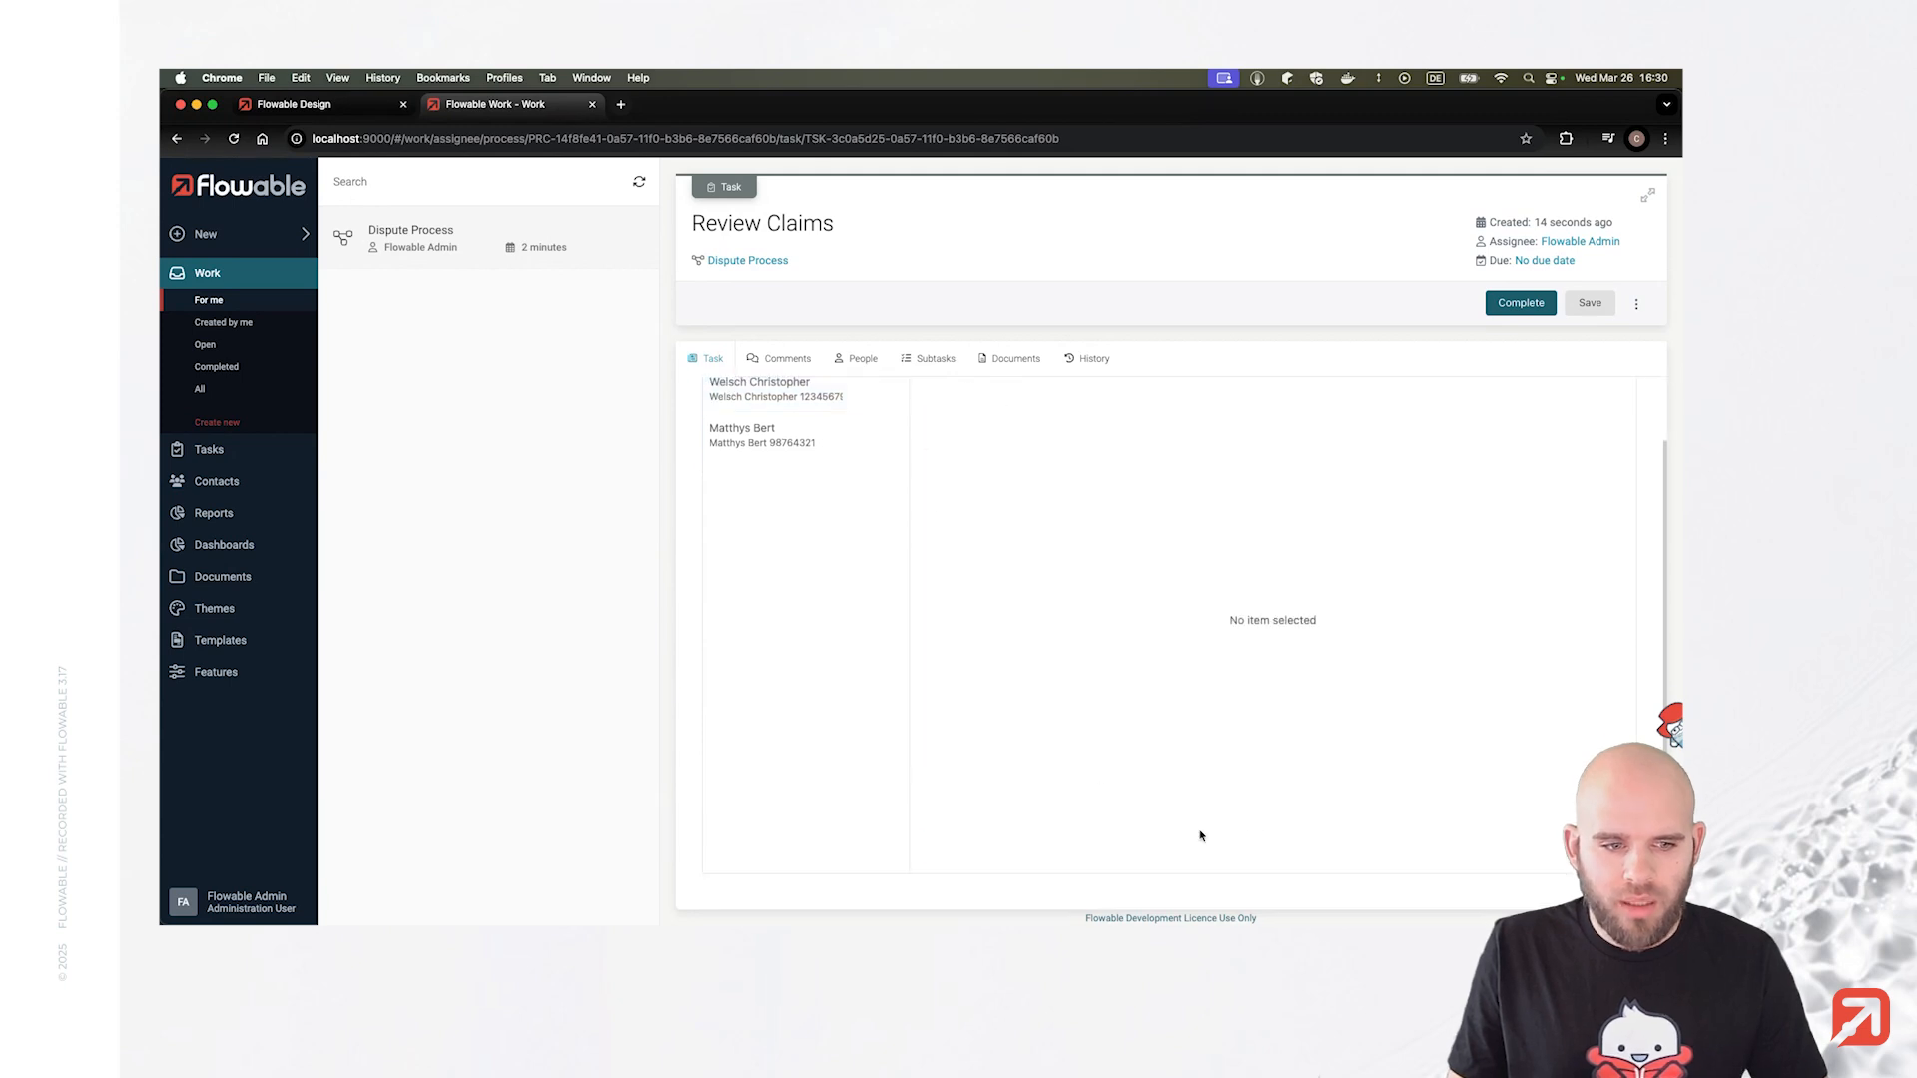
{"action": "left_click", "coordinate": [817, 439]}
{"action": "left_click", "coordinate": [862, 435]}
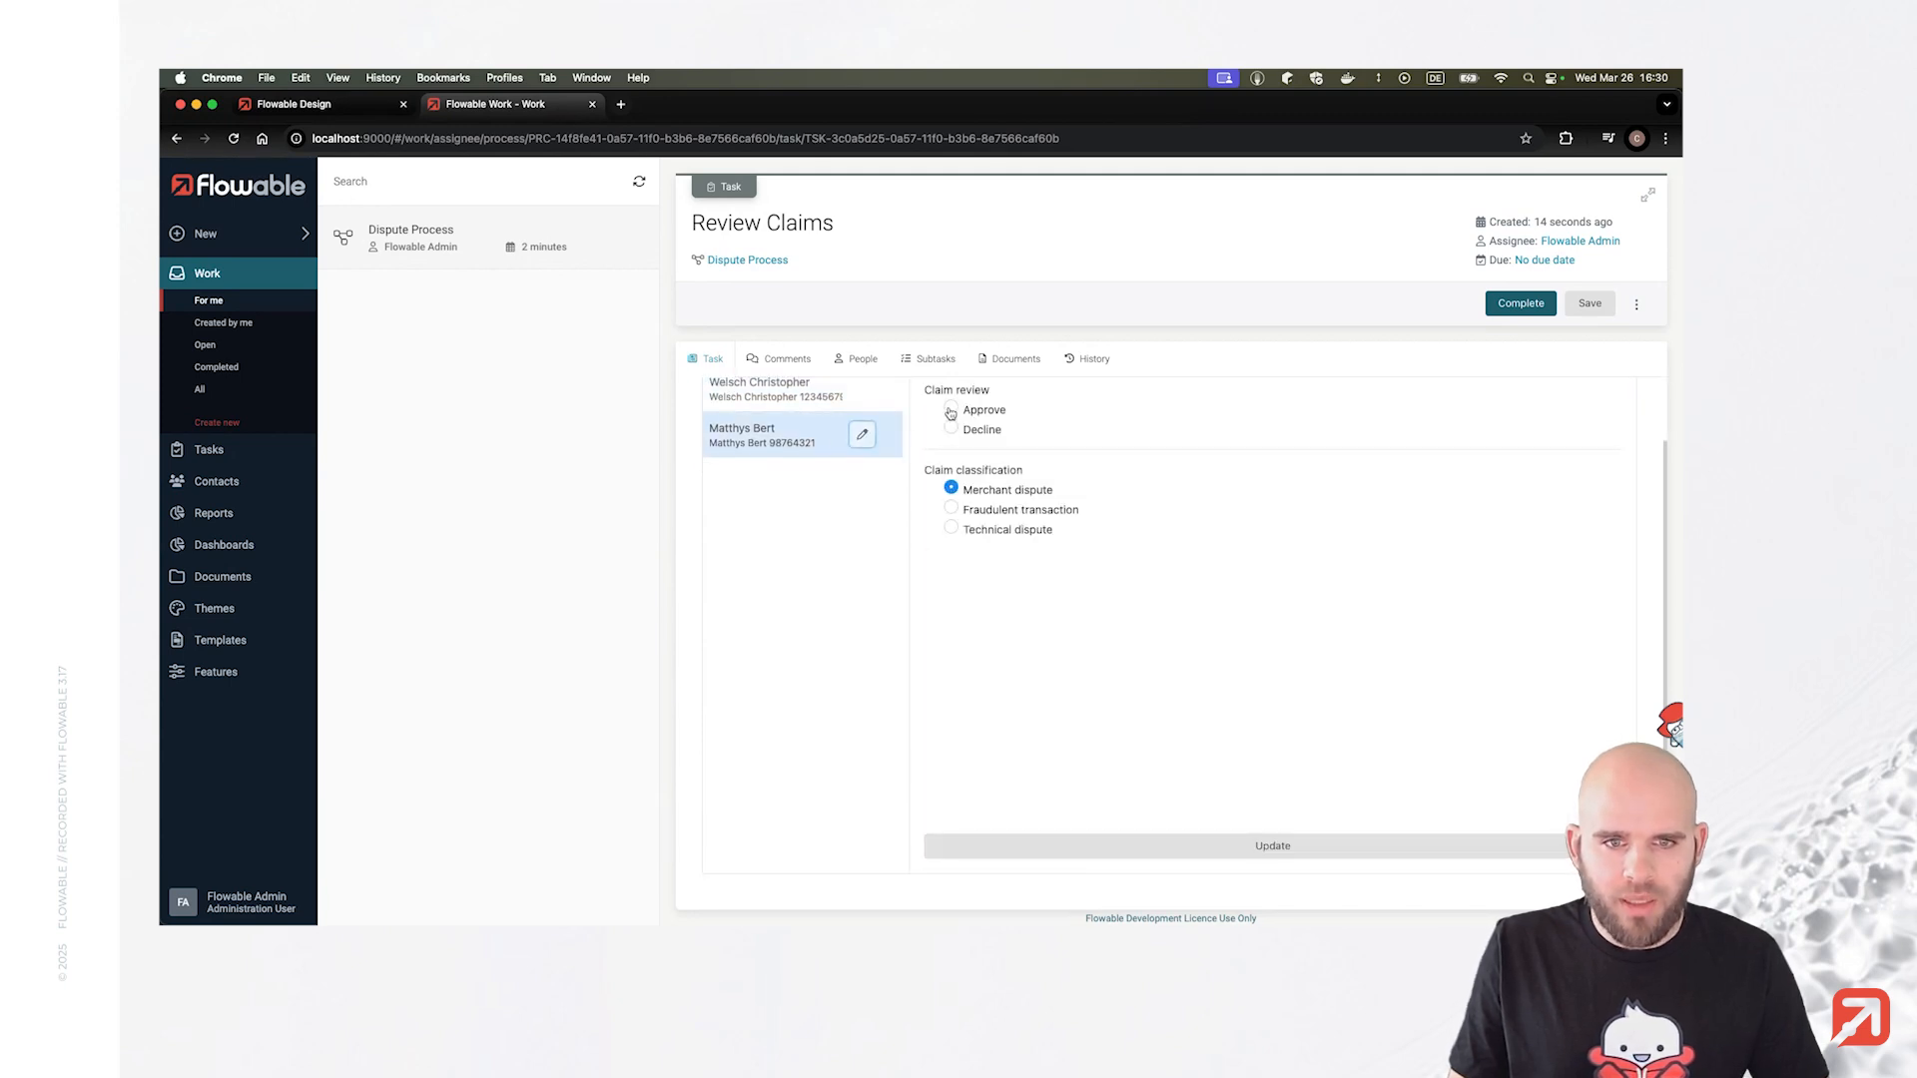
{"action": "left_click", "coordinate": [1105, 844]}
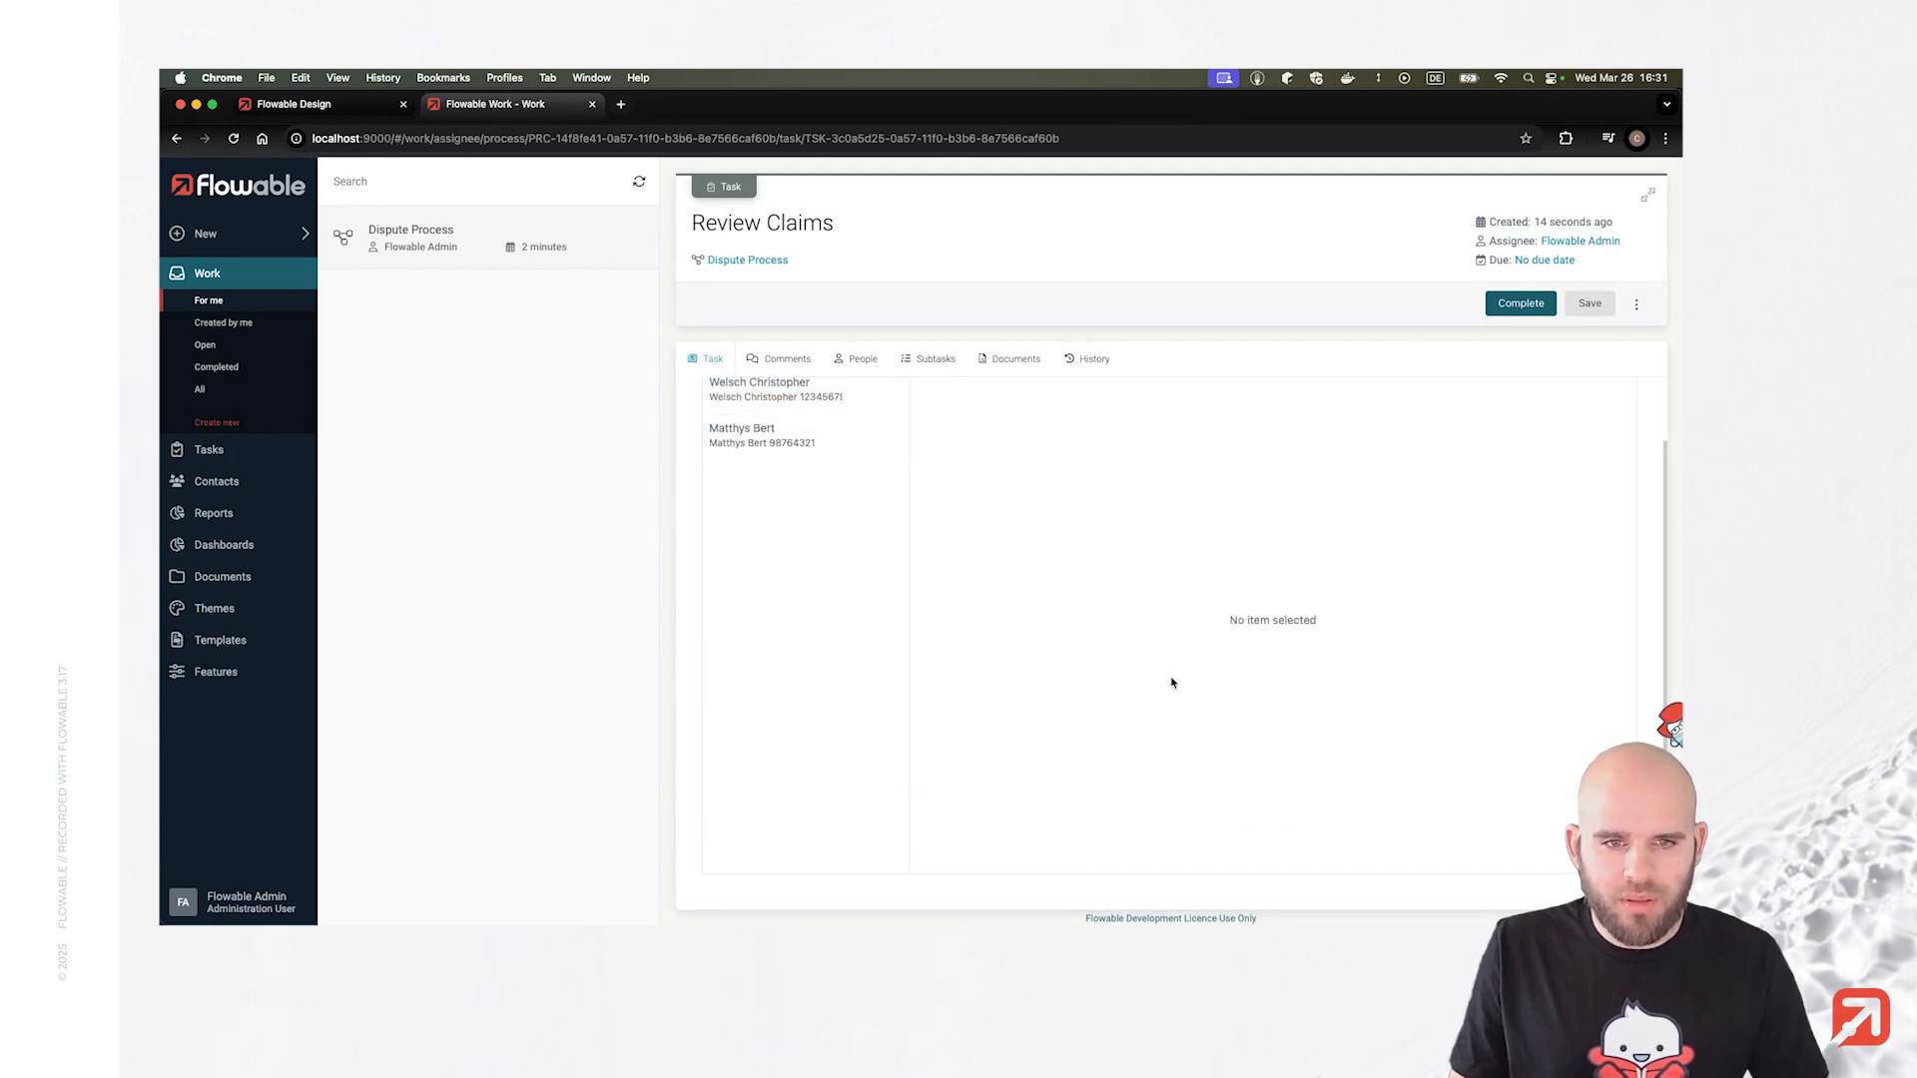
{"action": "left_click", "coordinate": [1521, 307]}
Examine the Dispute Process sub-items, including a handleClaimProcess instance's history diagram and its fraudDispute sub-item.
{"action": "left_click", "coordinate": [956, 329]}
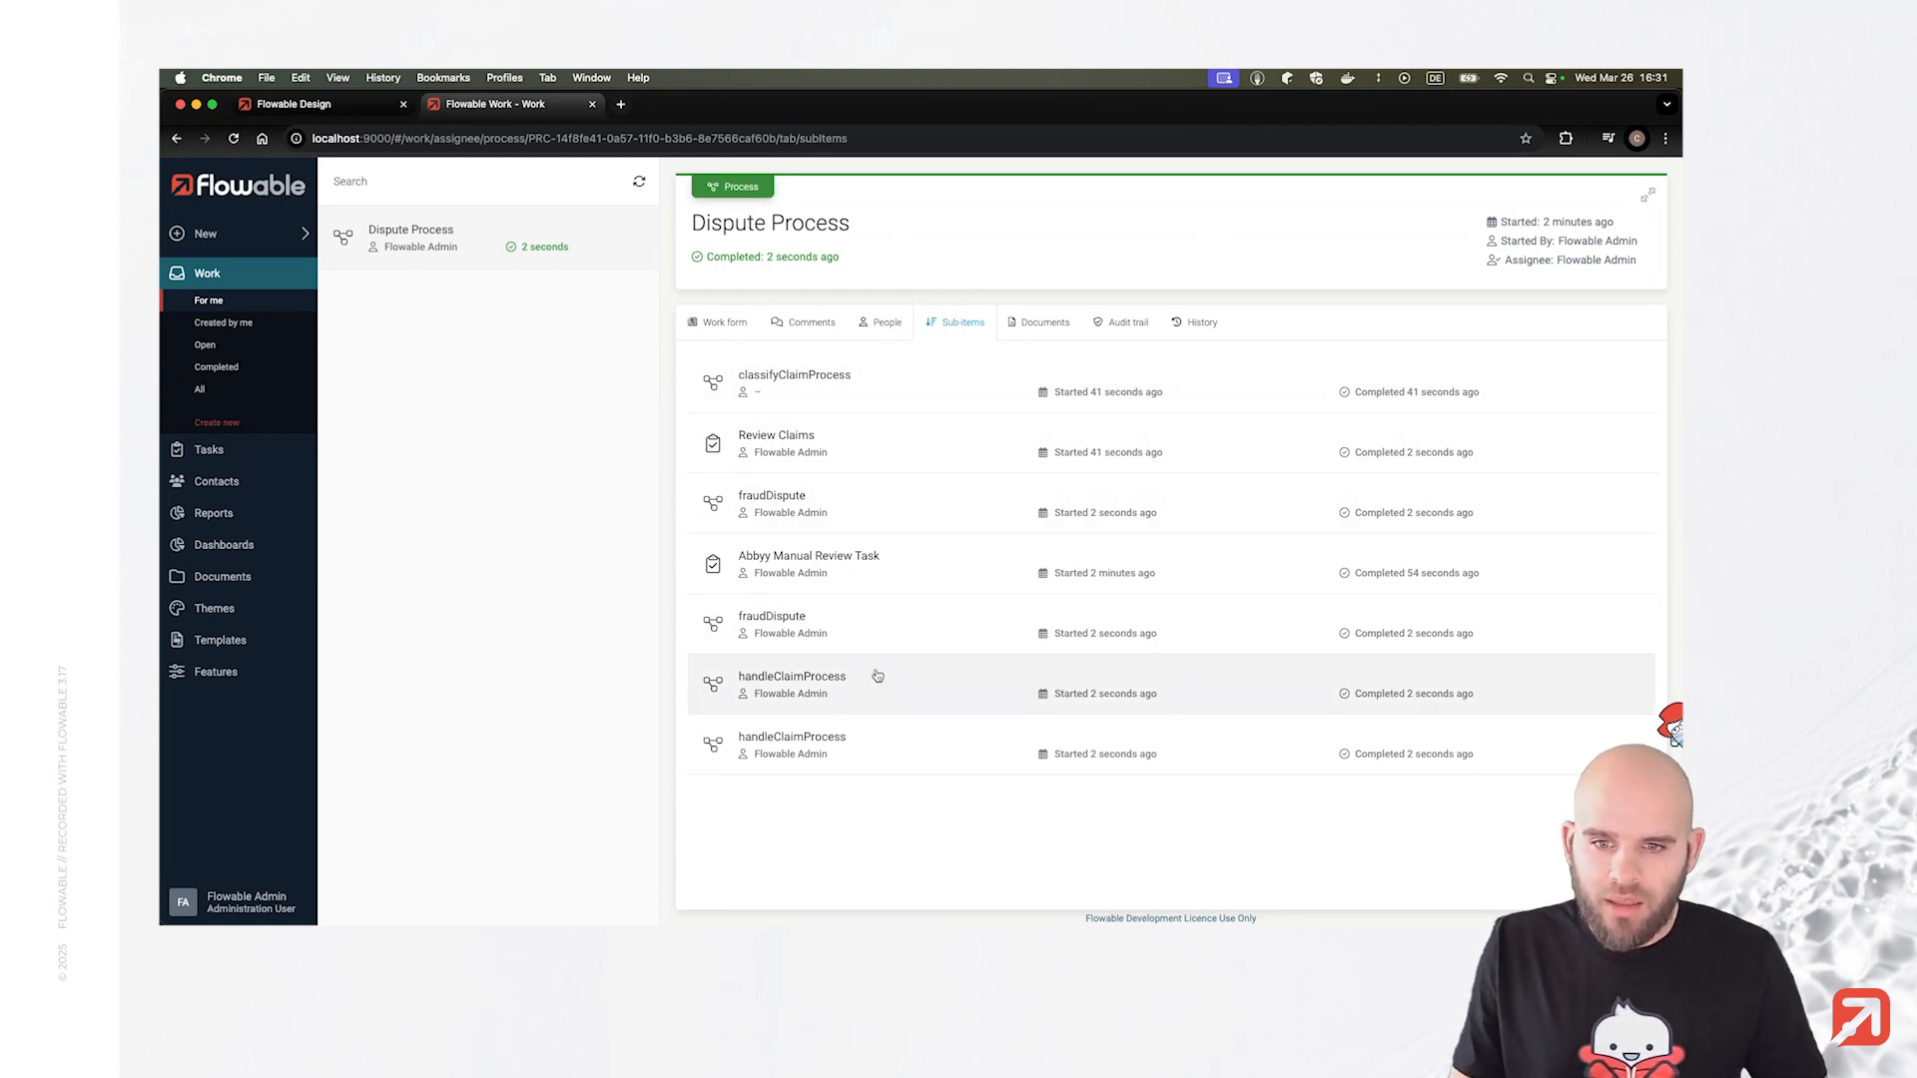
{"action": "left_click", "coordinate": [835, 702]}
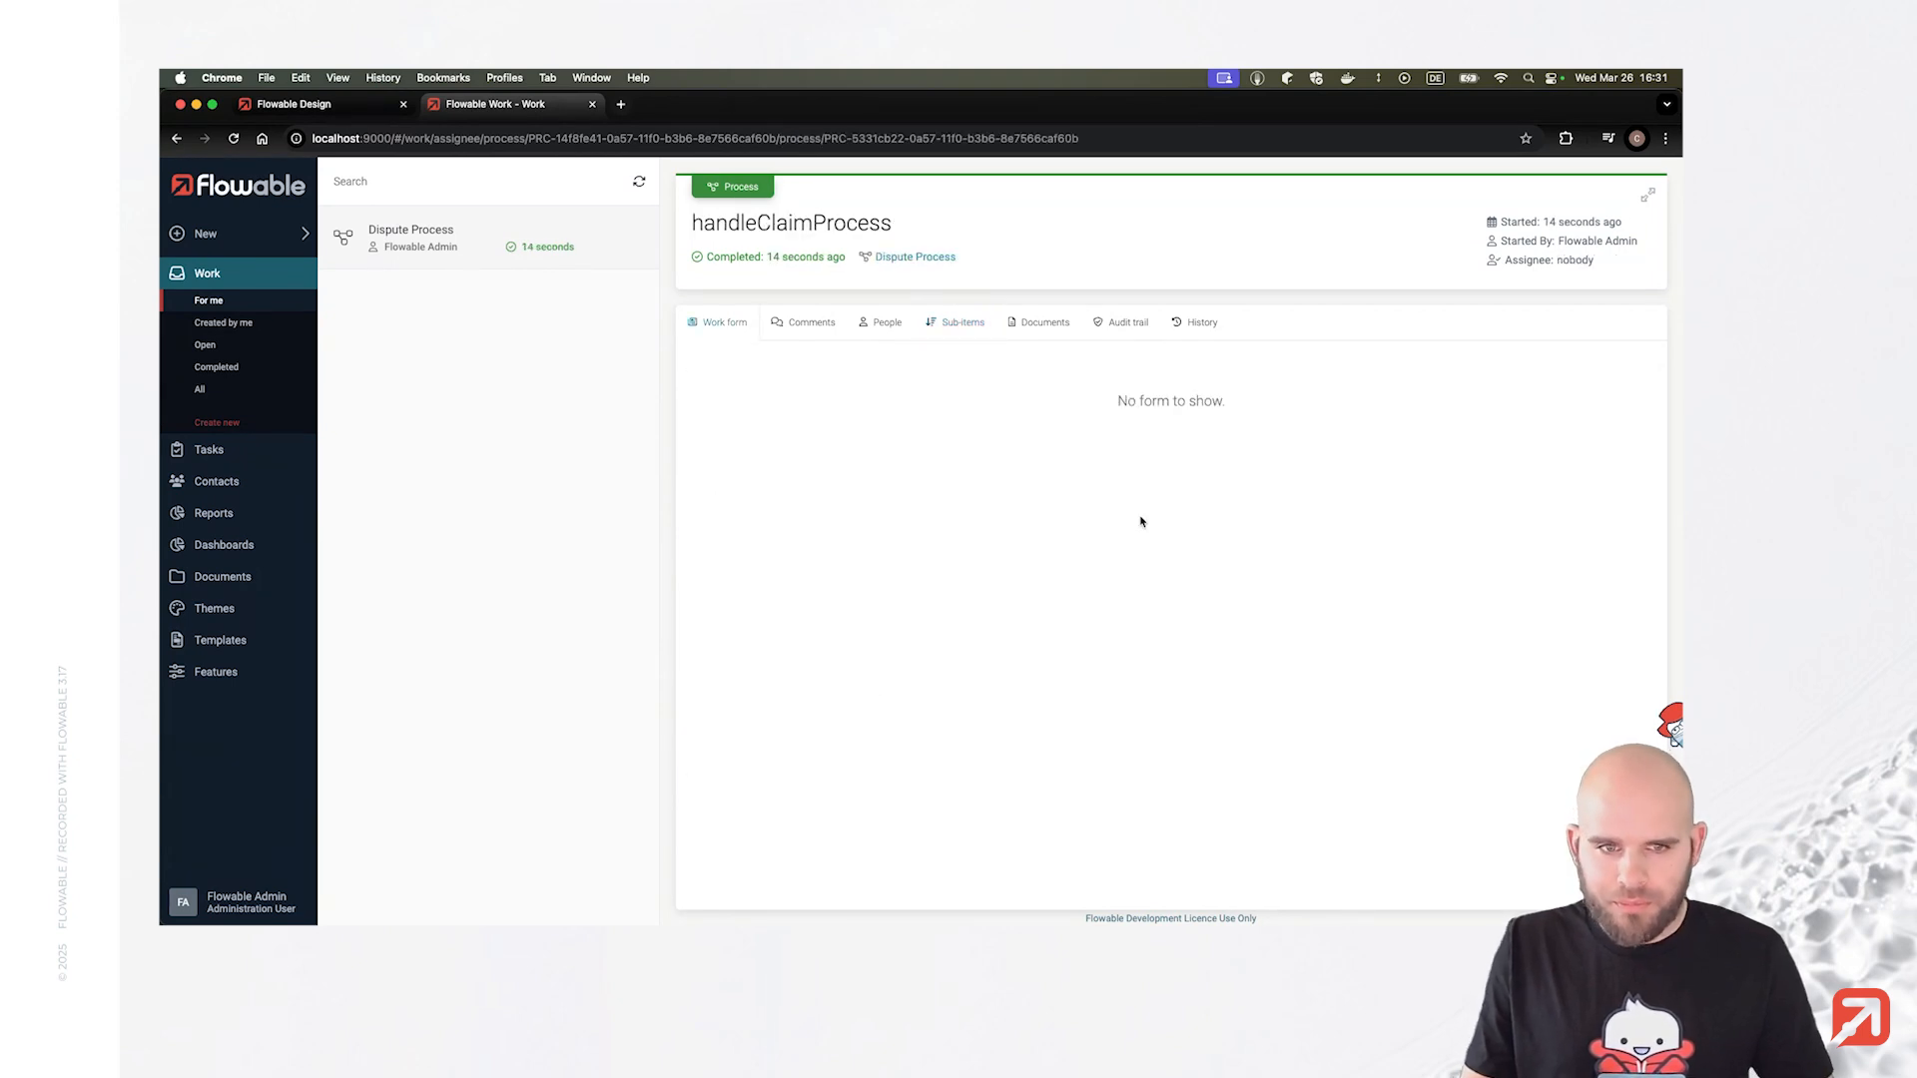
{"action": "left_click", "coordinate": [1220, 323]}
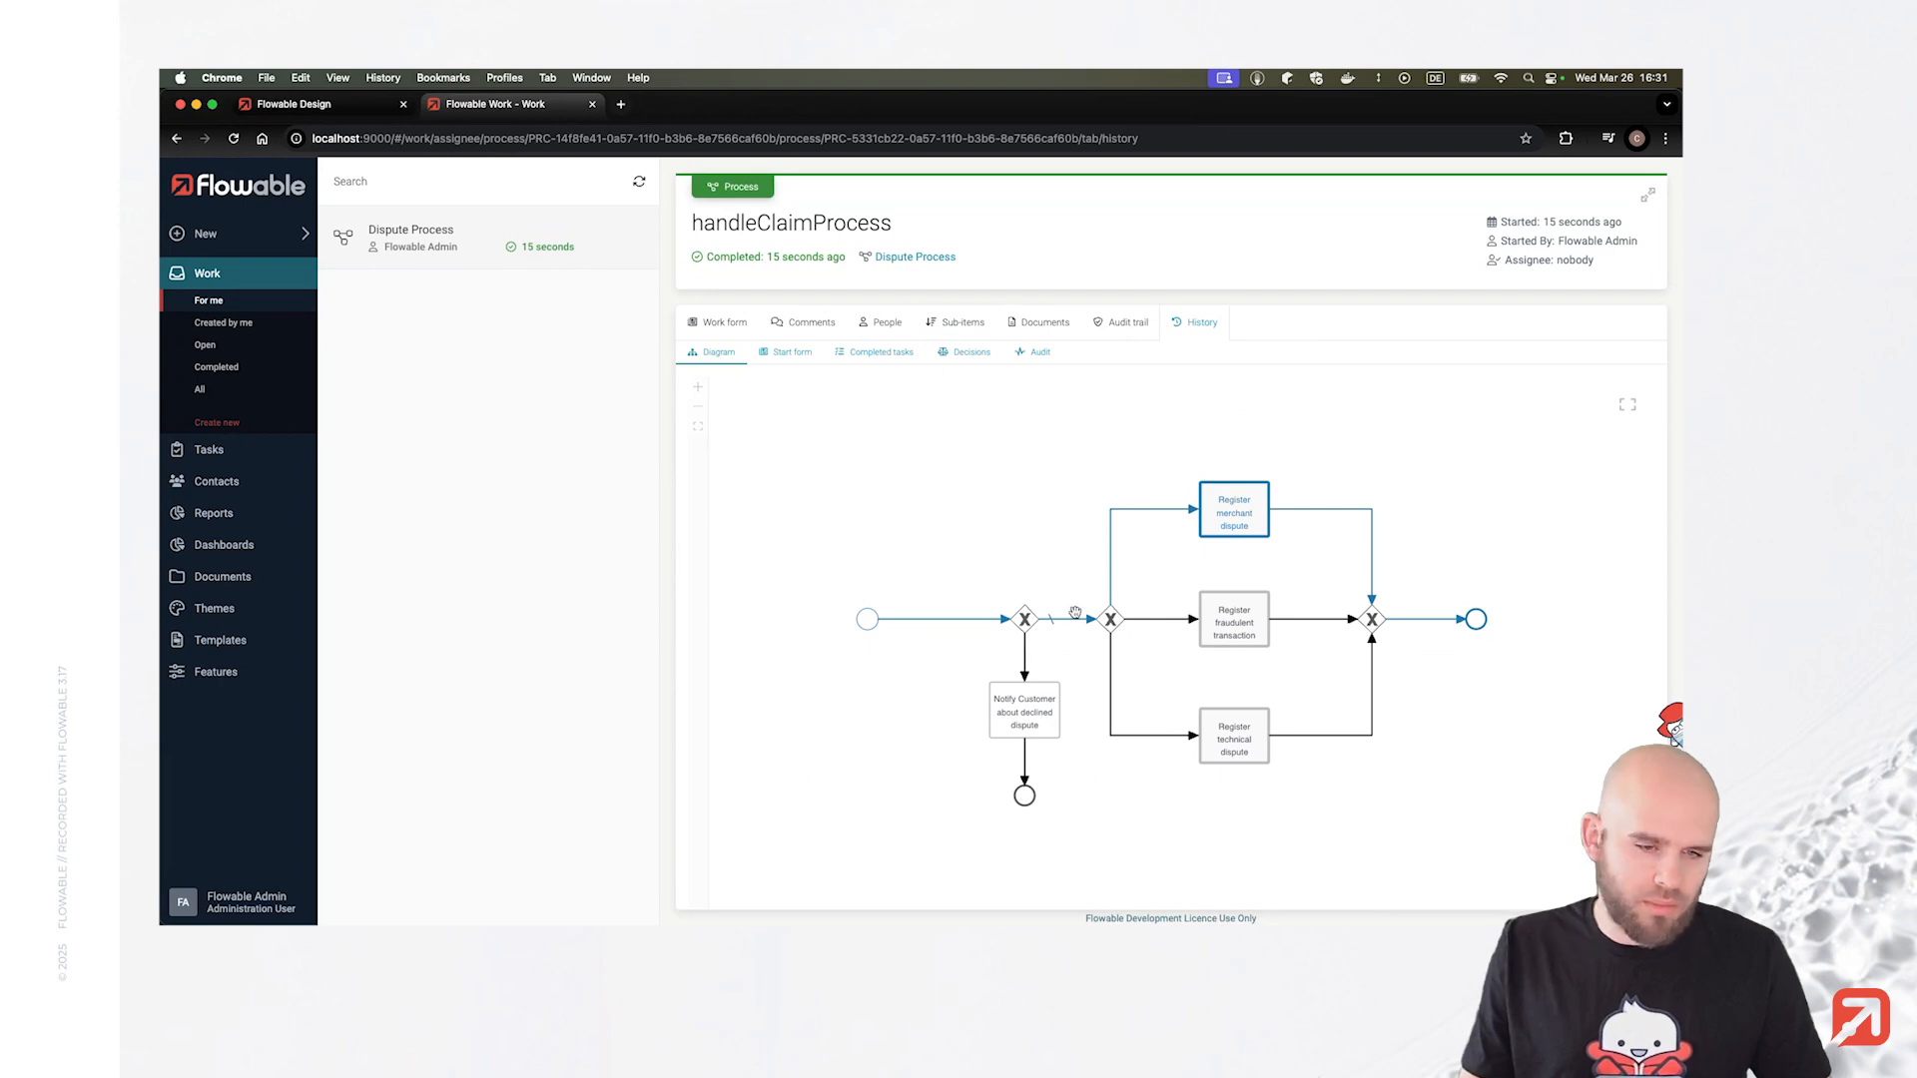
{"action": "left_click", "coordinate": [718, 324]}
{"action": "left_click", "coordinate": [794, 327]}
{"action": "left_click", "coordinate": [1023, 331]}
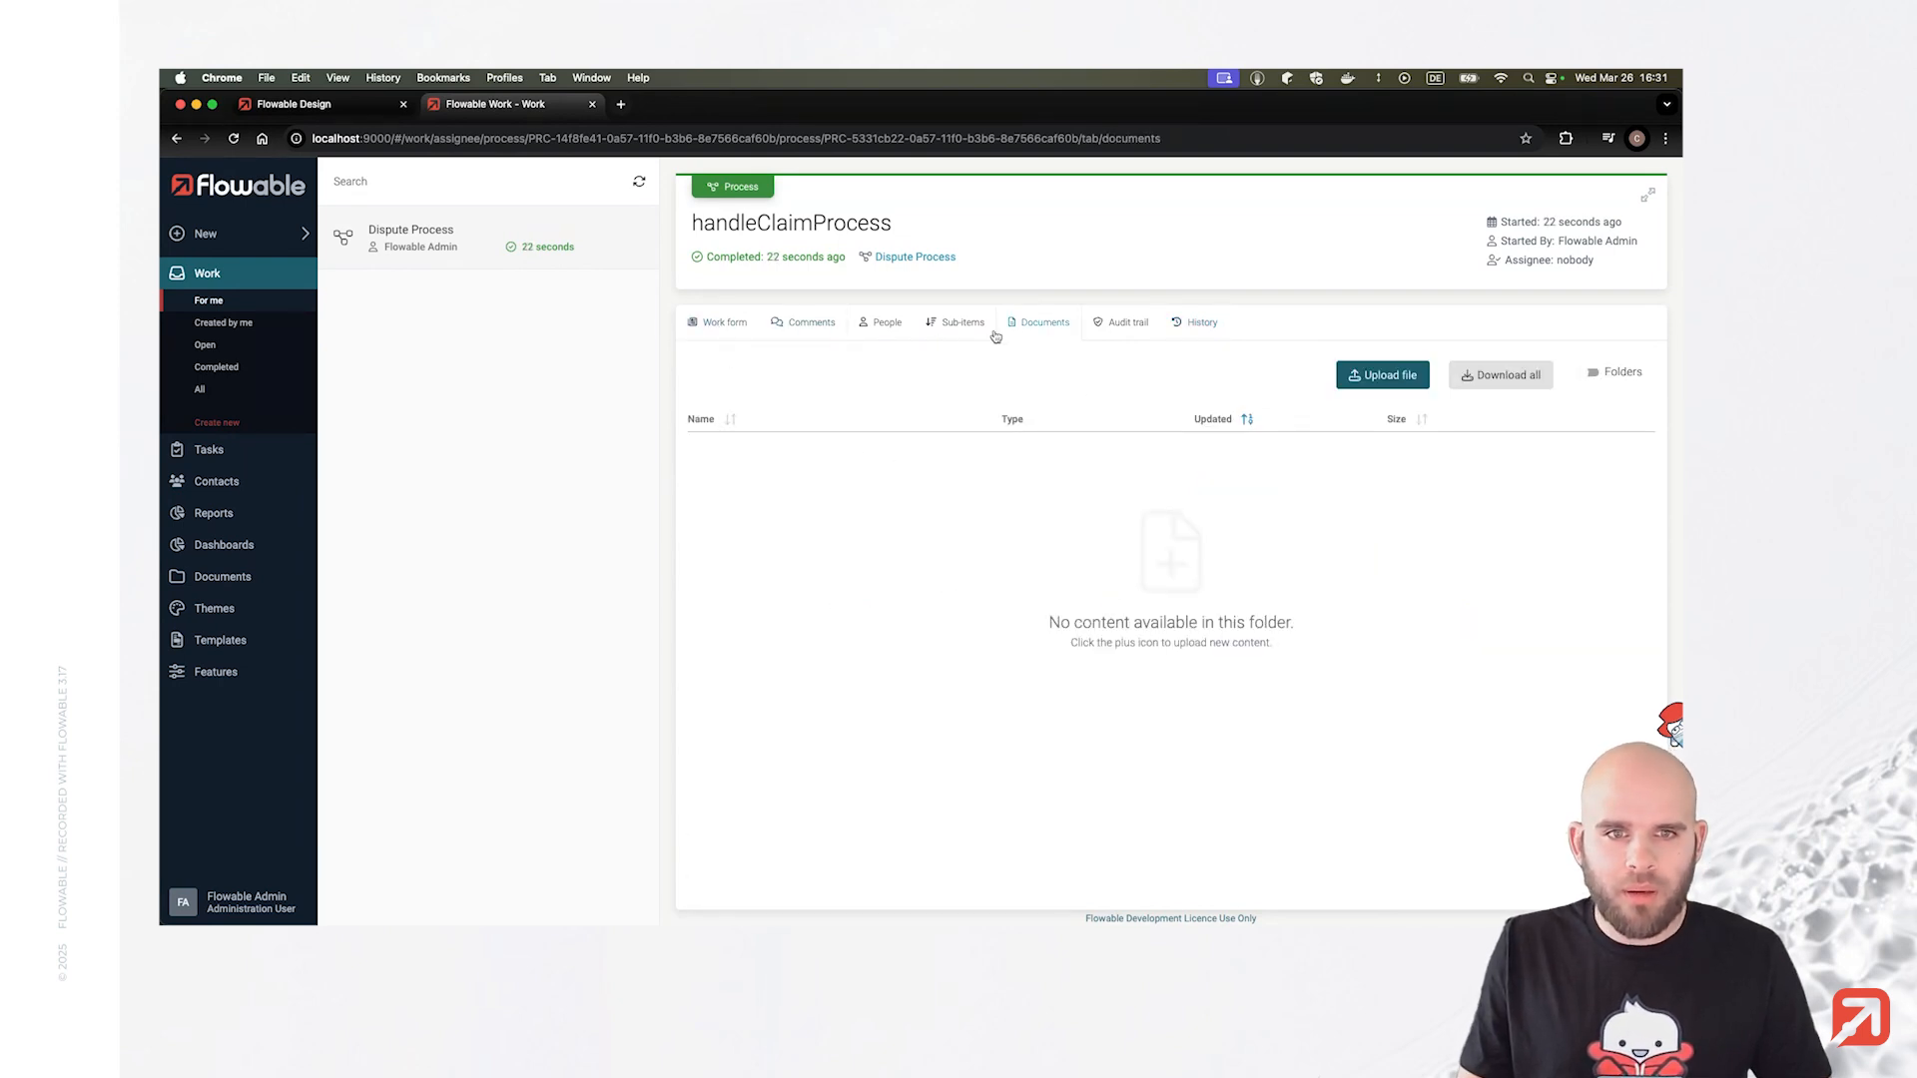
{"action": "left_click", "coordinate": [984, 332]}
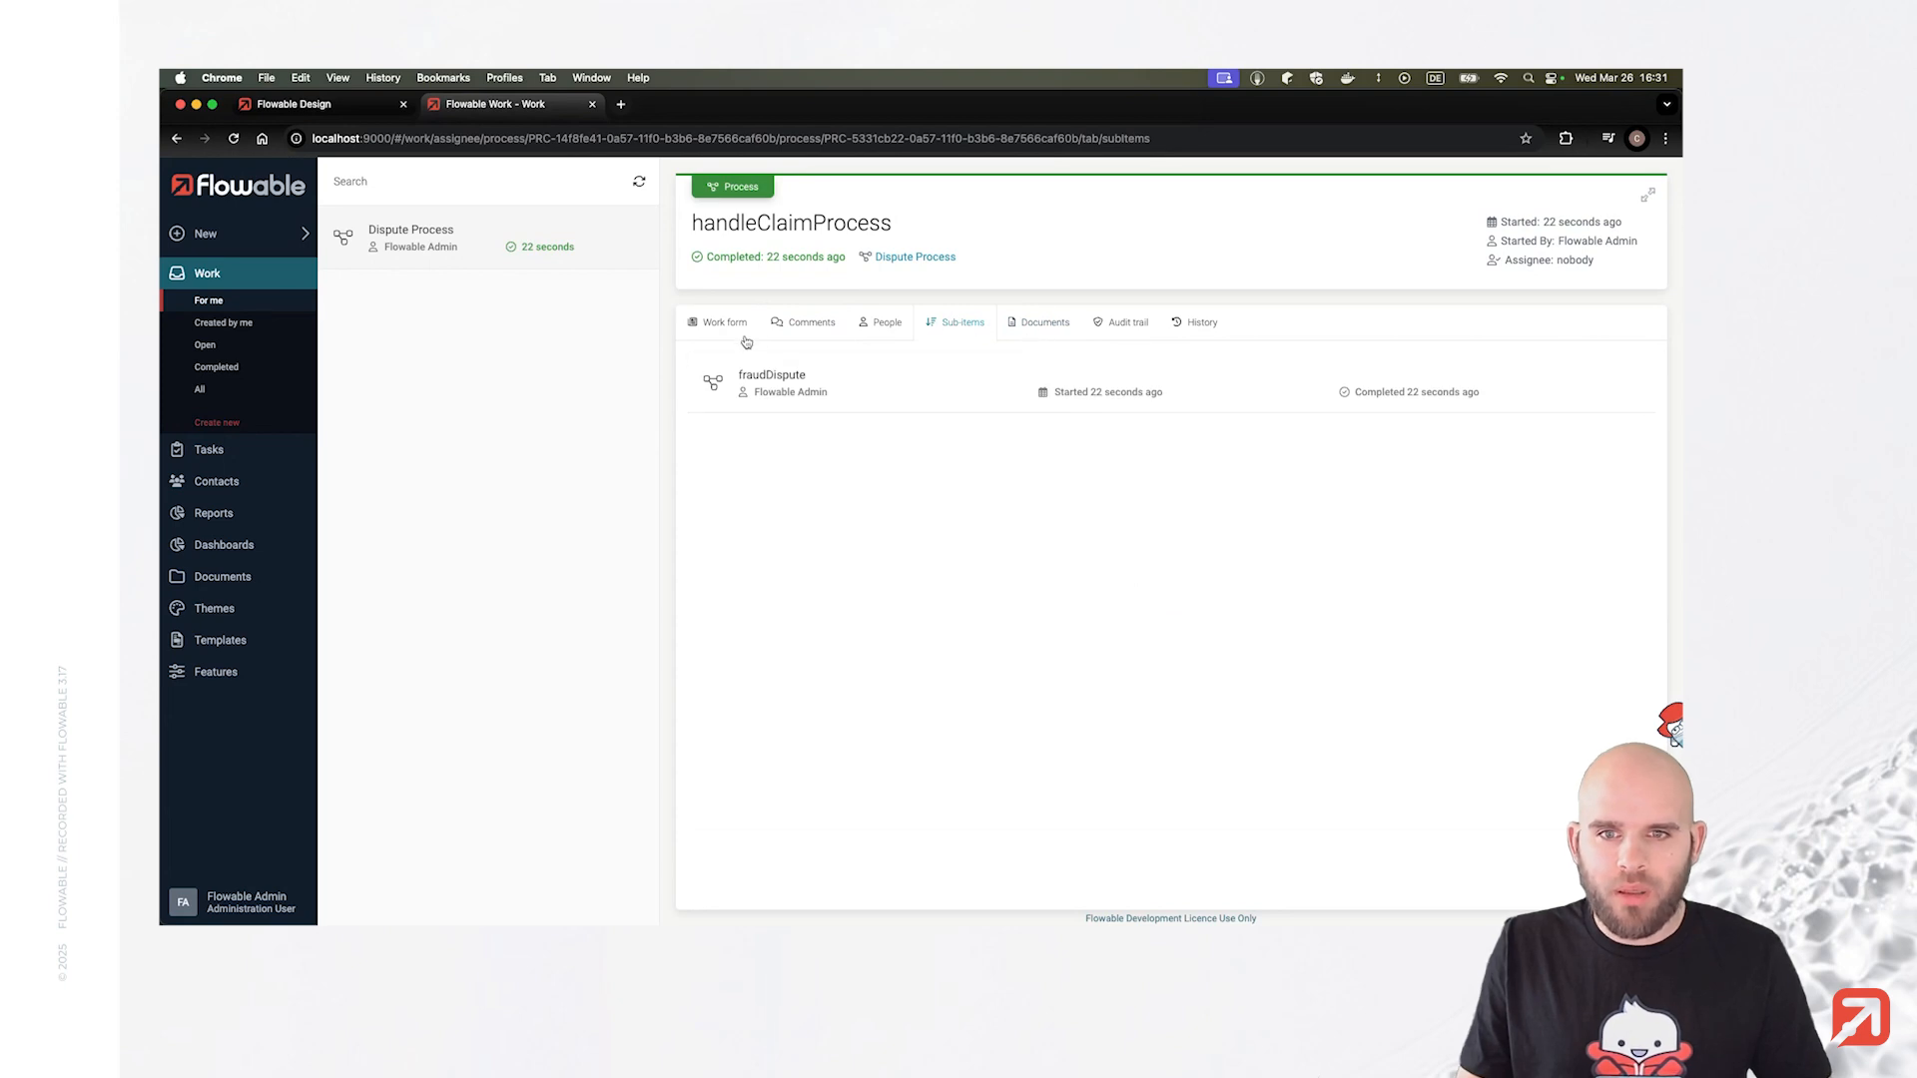
{"action": "left_click", "coordinate": [713, 329]}
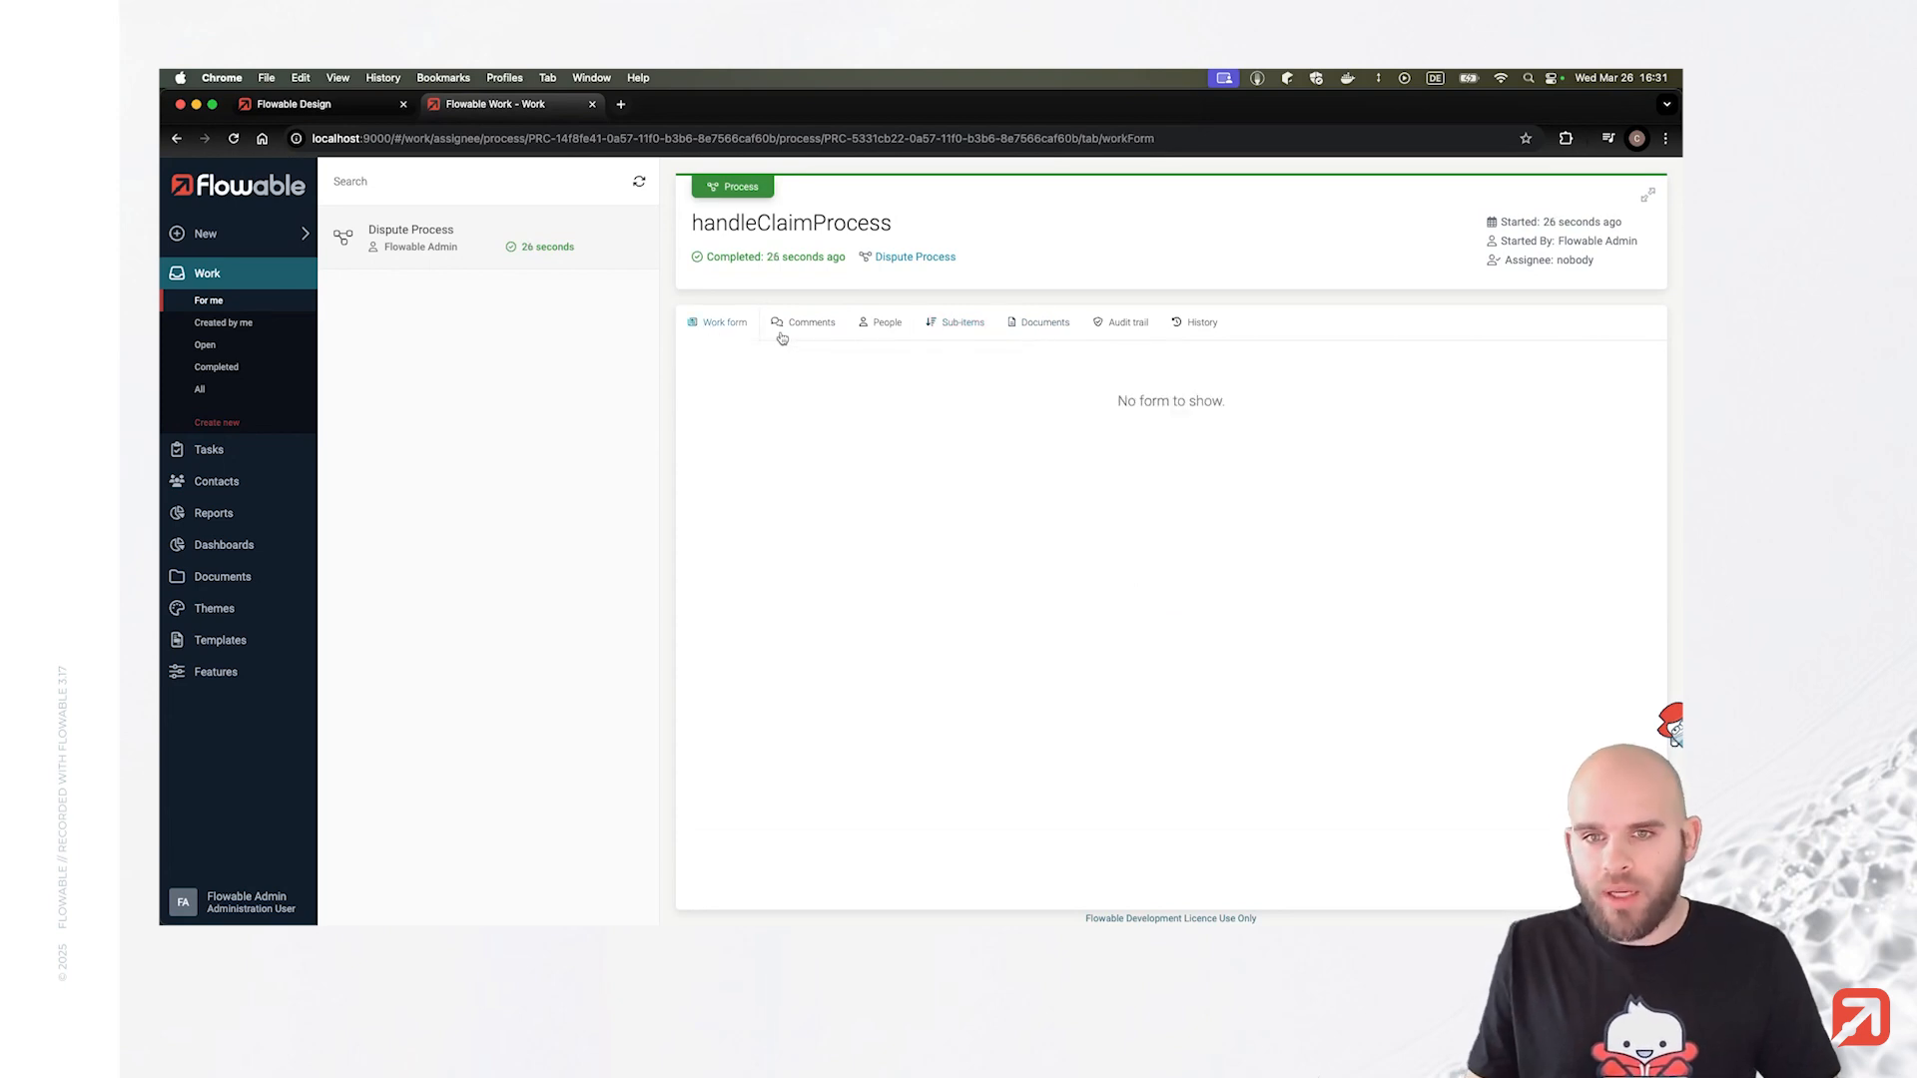
{"action": "left_click", "coordinate": [981, 330]}
{"action": "left_click", "coordinate": [888, 394]}
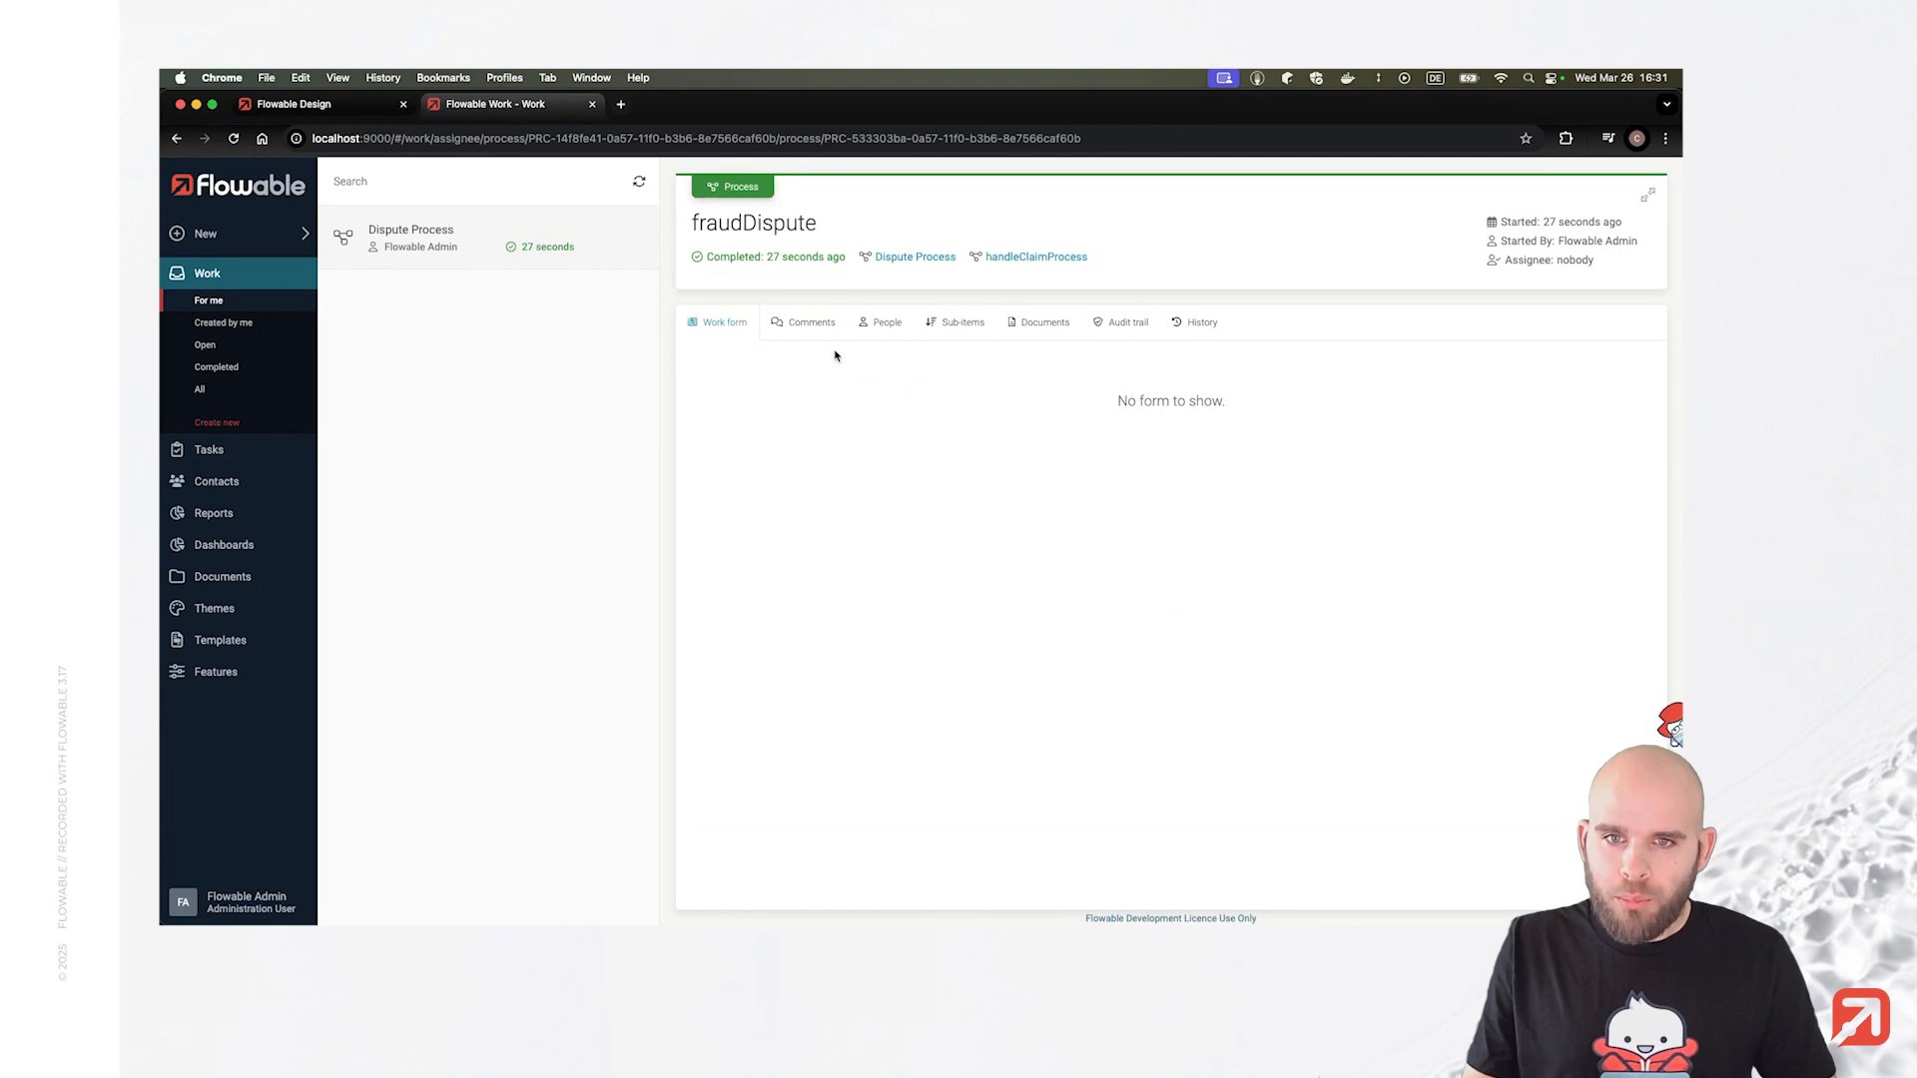
{"action": "left_click", "coordinate": [808, 330]}
{"action": "left_click", "coordinate": [712, 331]}
Switch to Flowable Design and open the handleClaimProcess model linked to the Process claims call activity.
{"action": "left_click", "coordinate": [313, 108]}
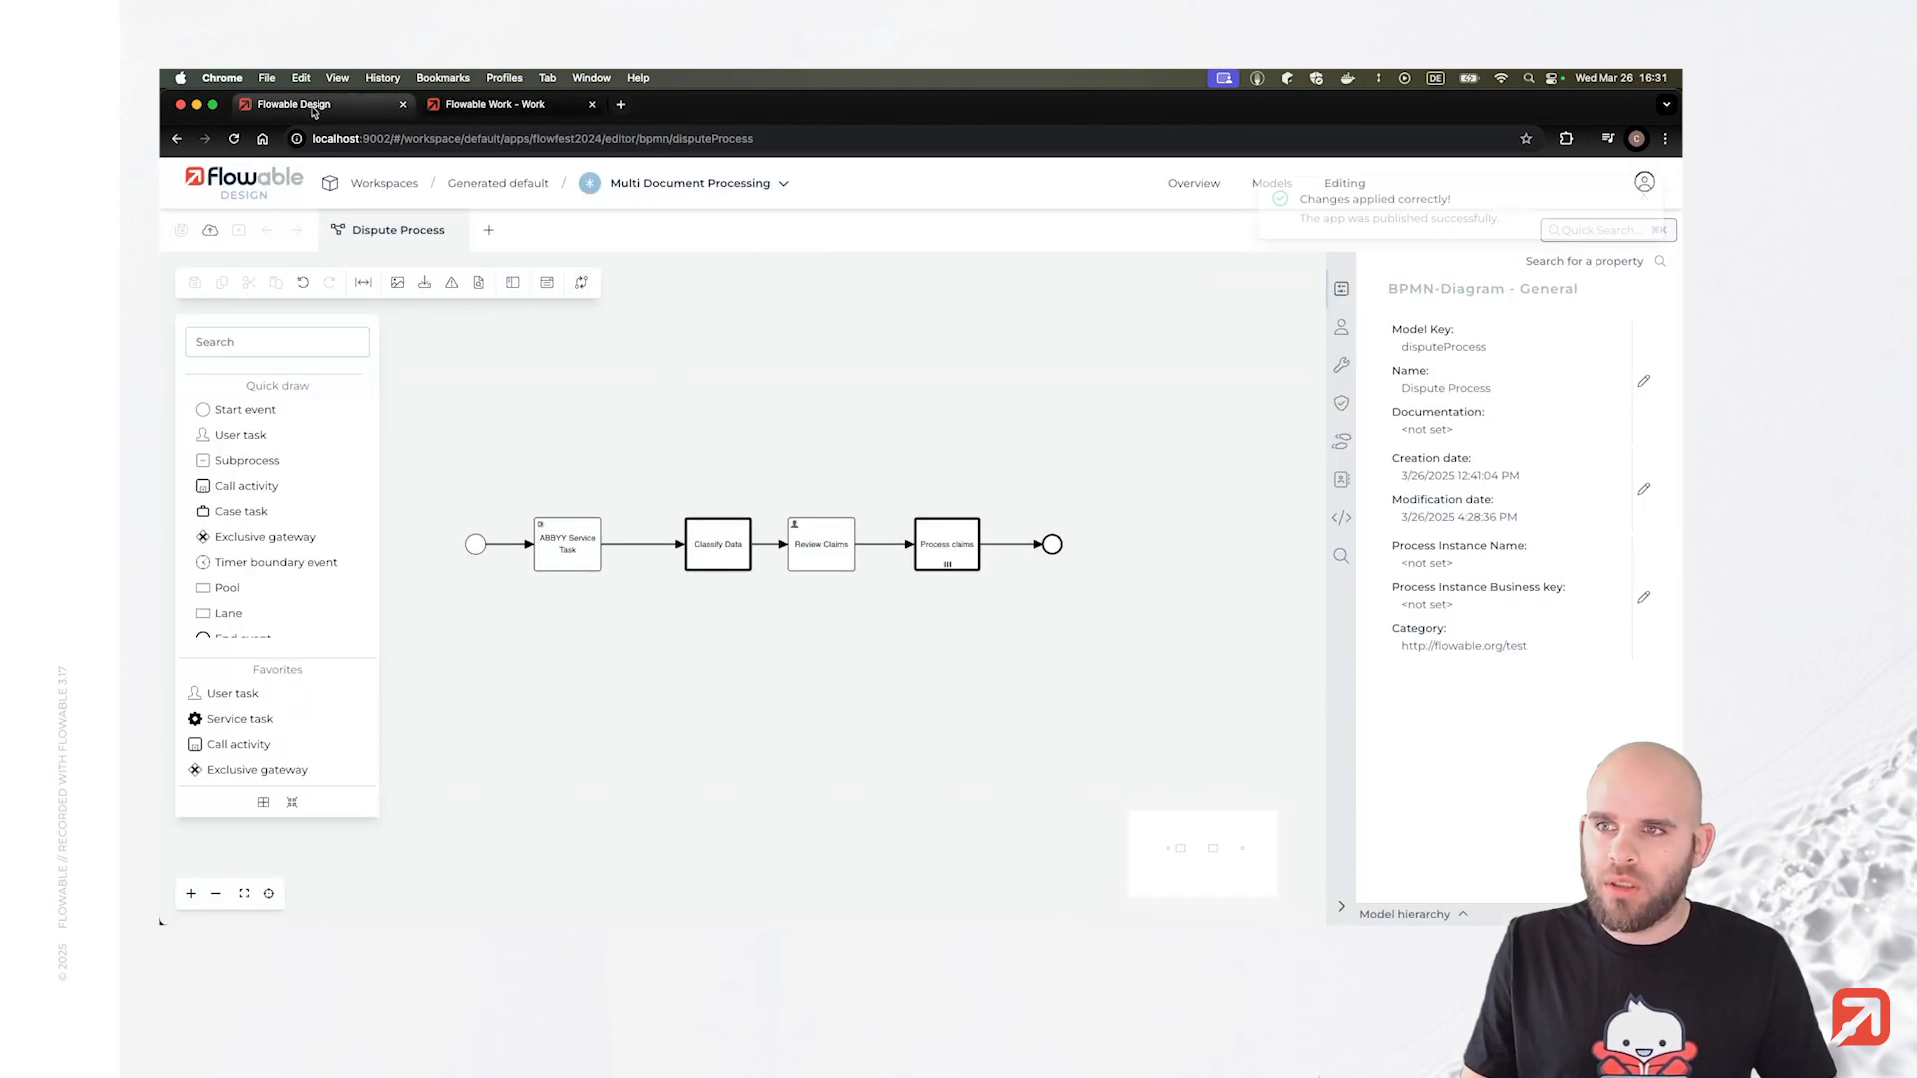
{"action": "left_click", "coordinate": [838, 546]}
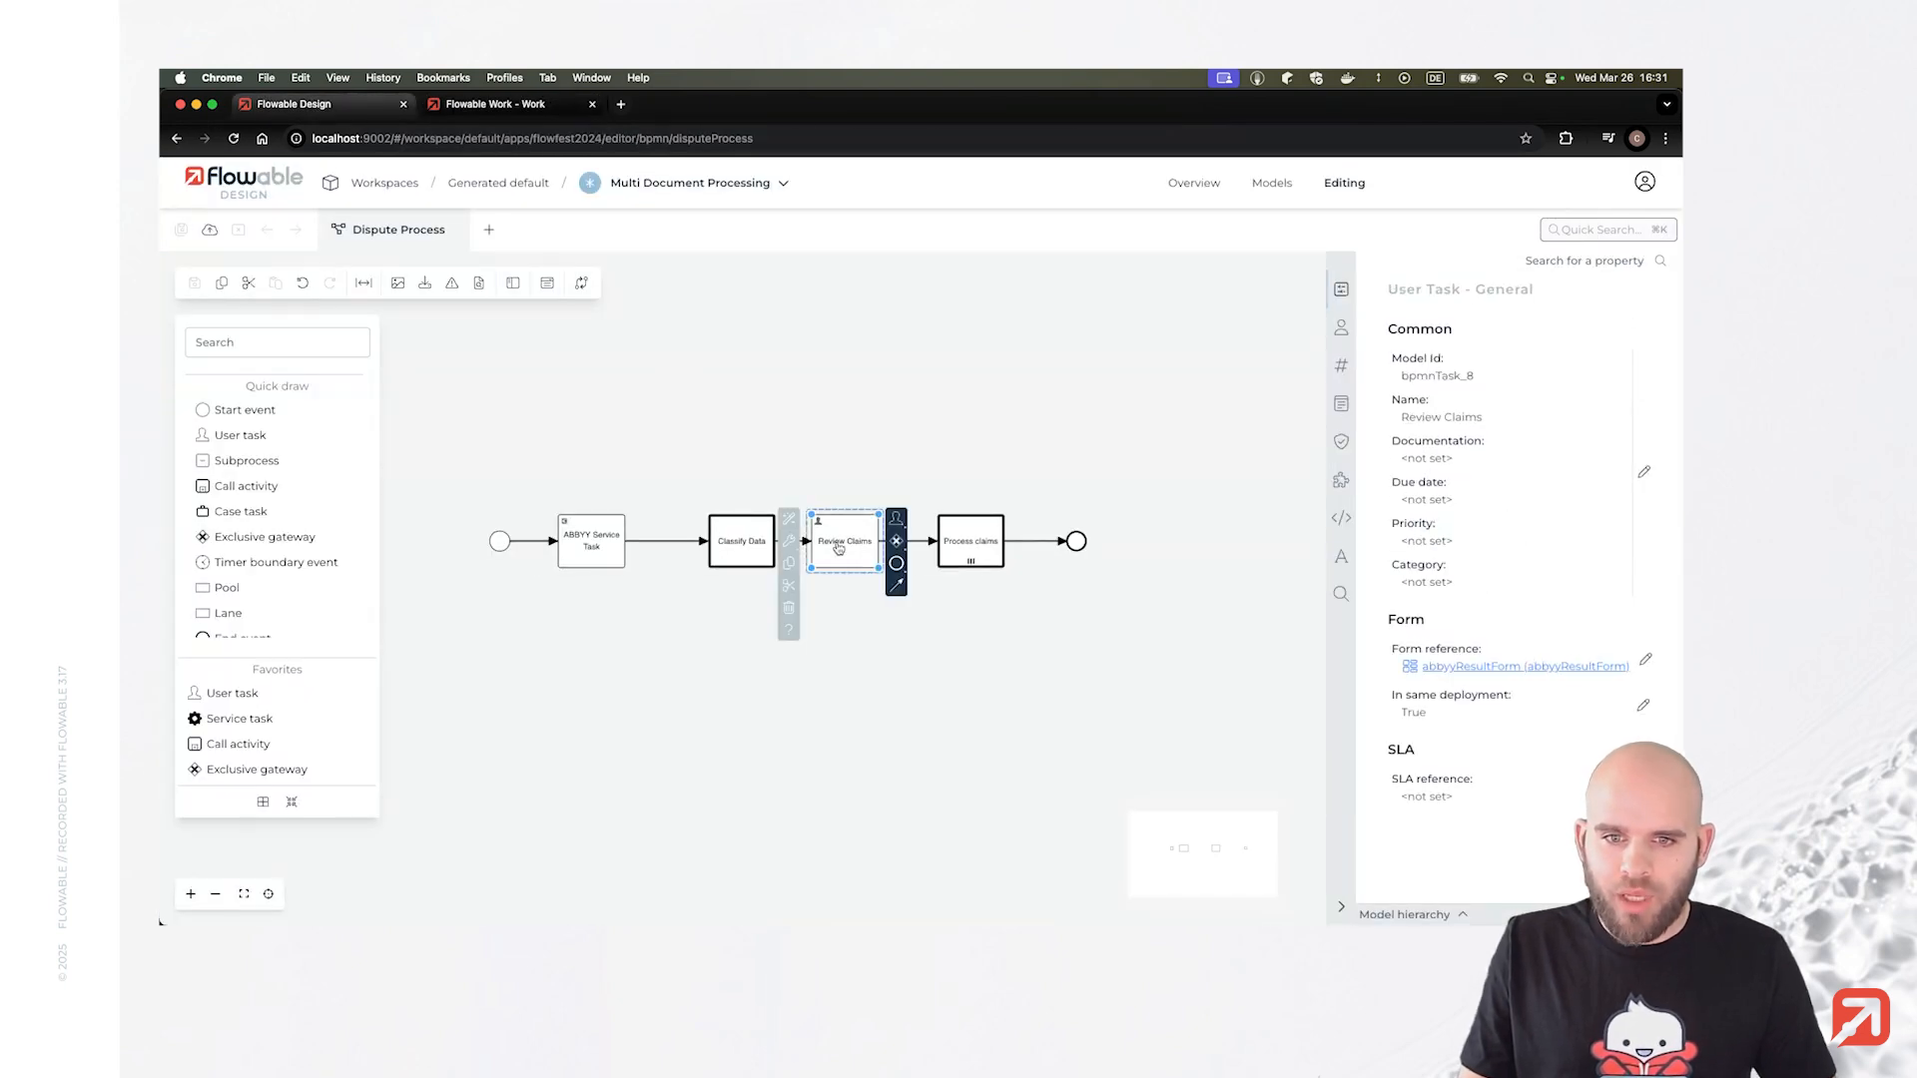
{"action": "left_click", "coordinate": [854, 414]}
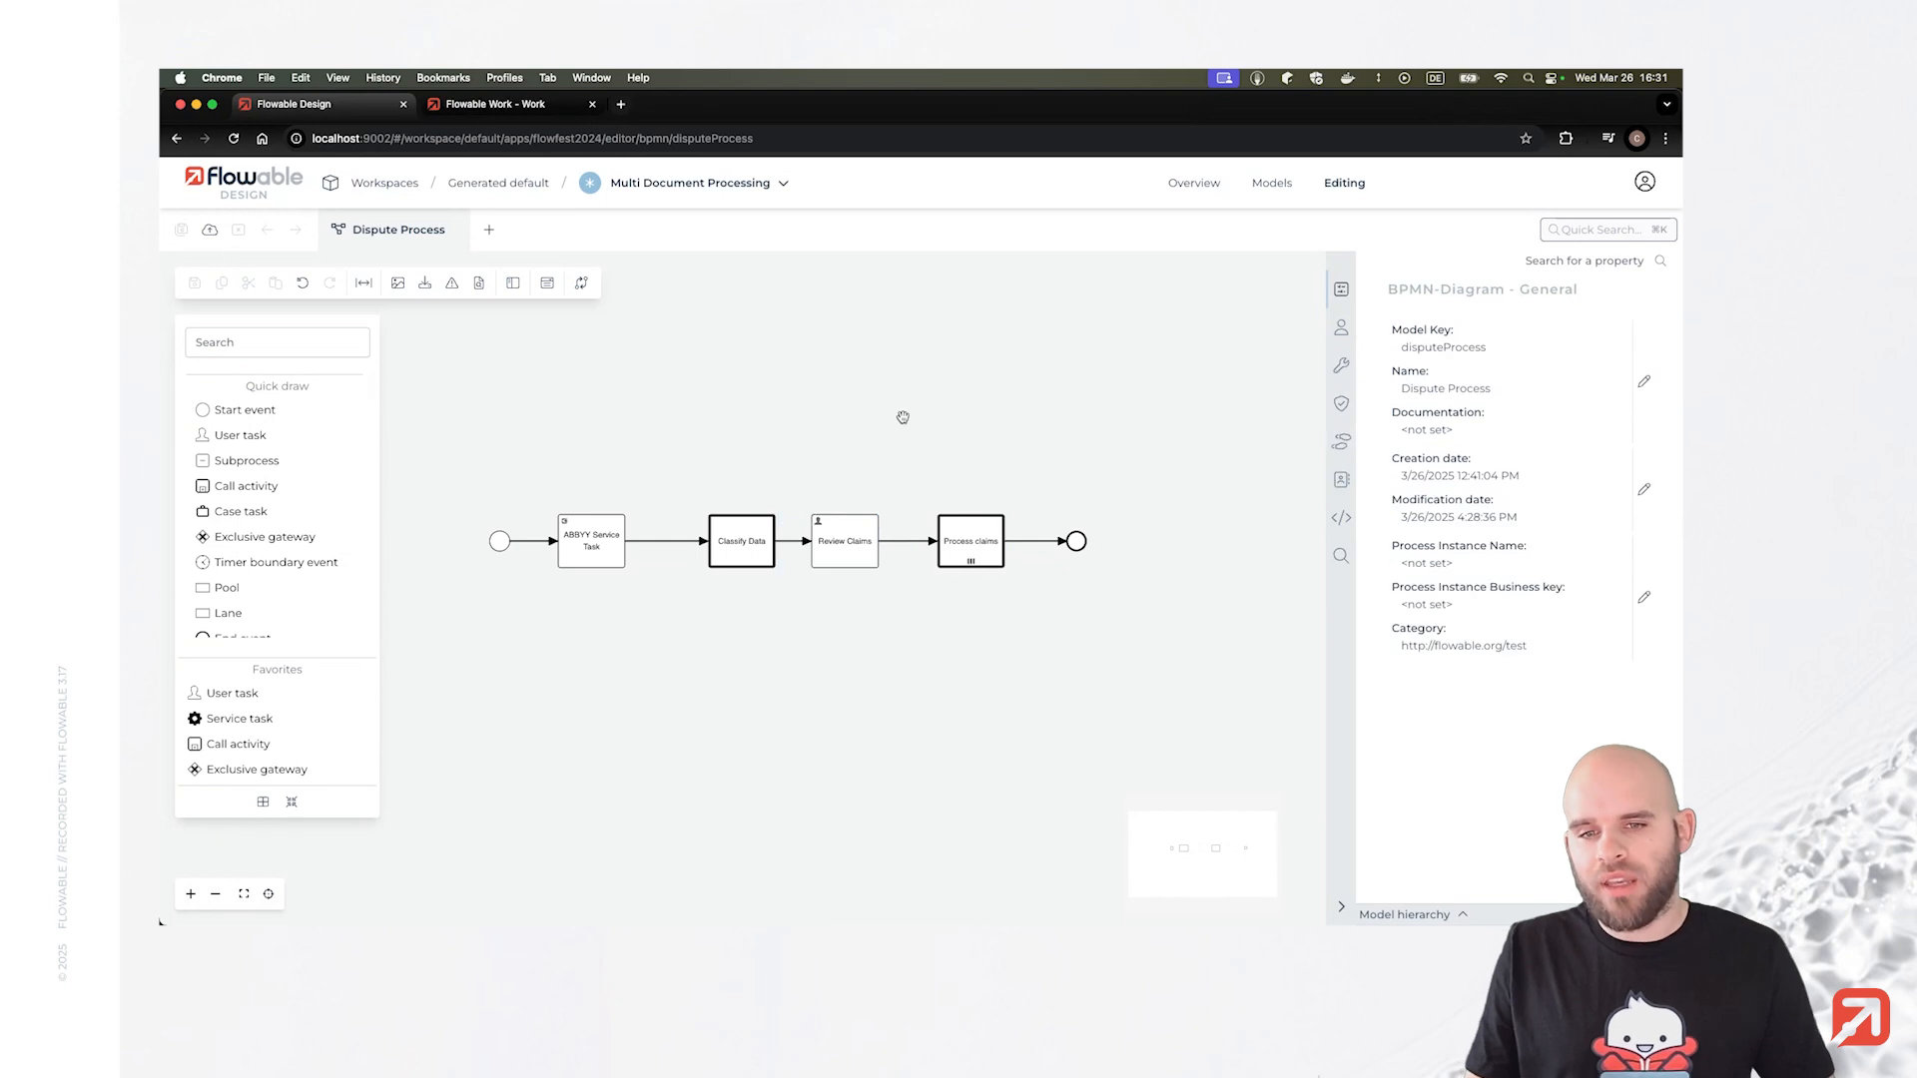
{"action": "left_click", "coordinate": [963, 544]}
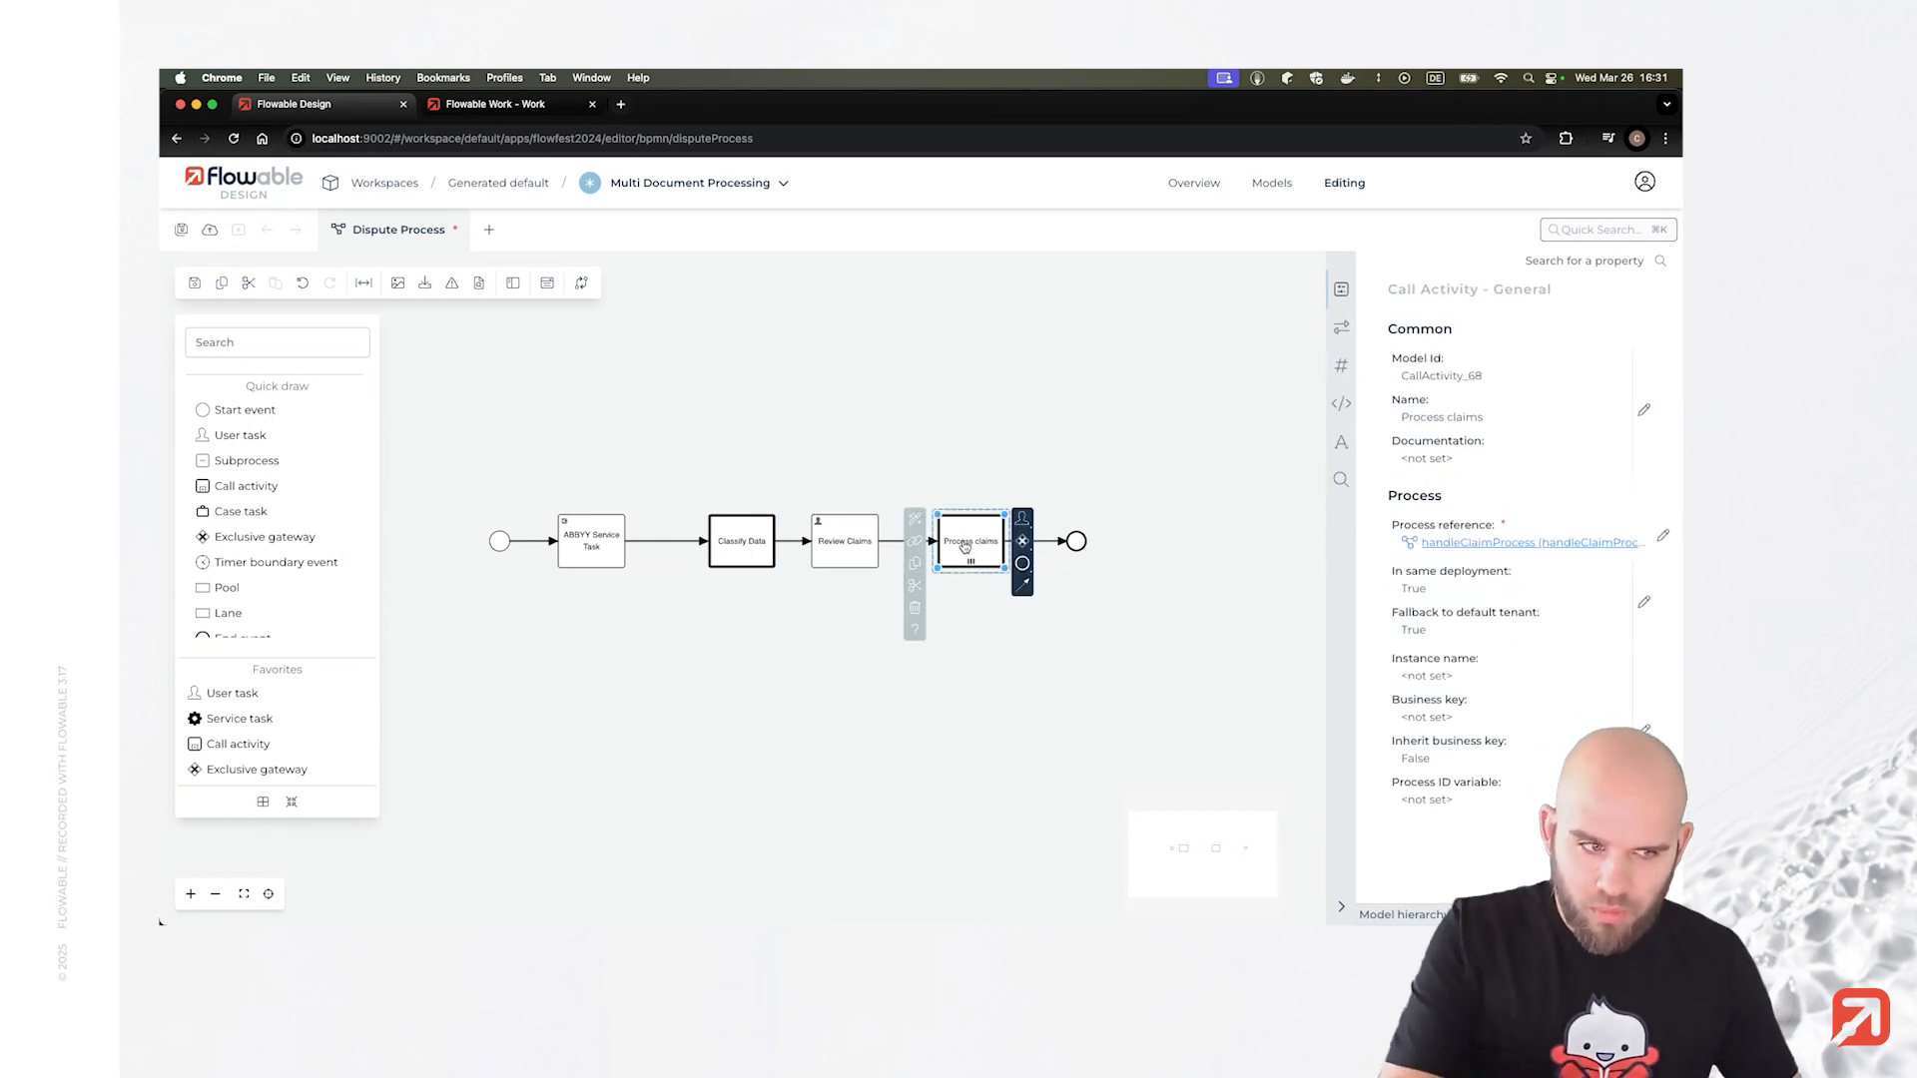
{"action": "left_click", "coordinate": [864, 550]}
{"action": "left_click", "coordinate": [1014, 464]}
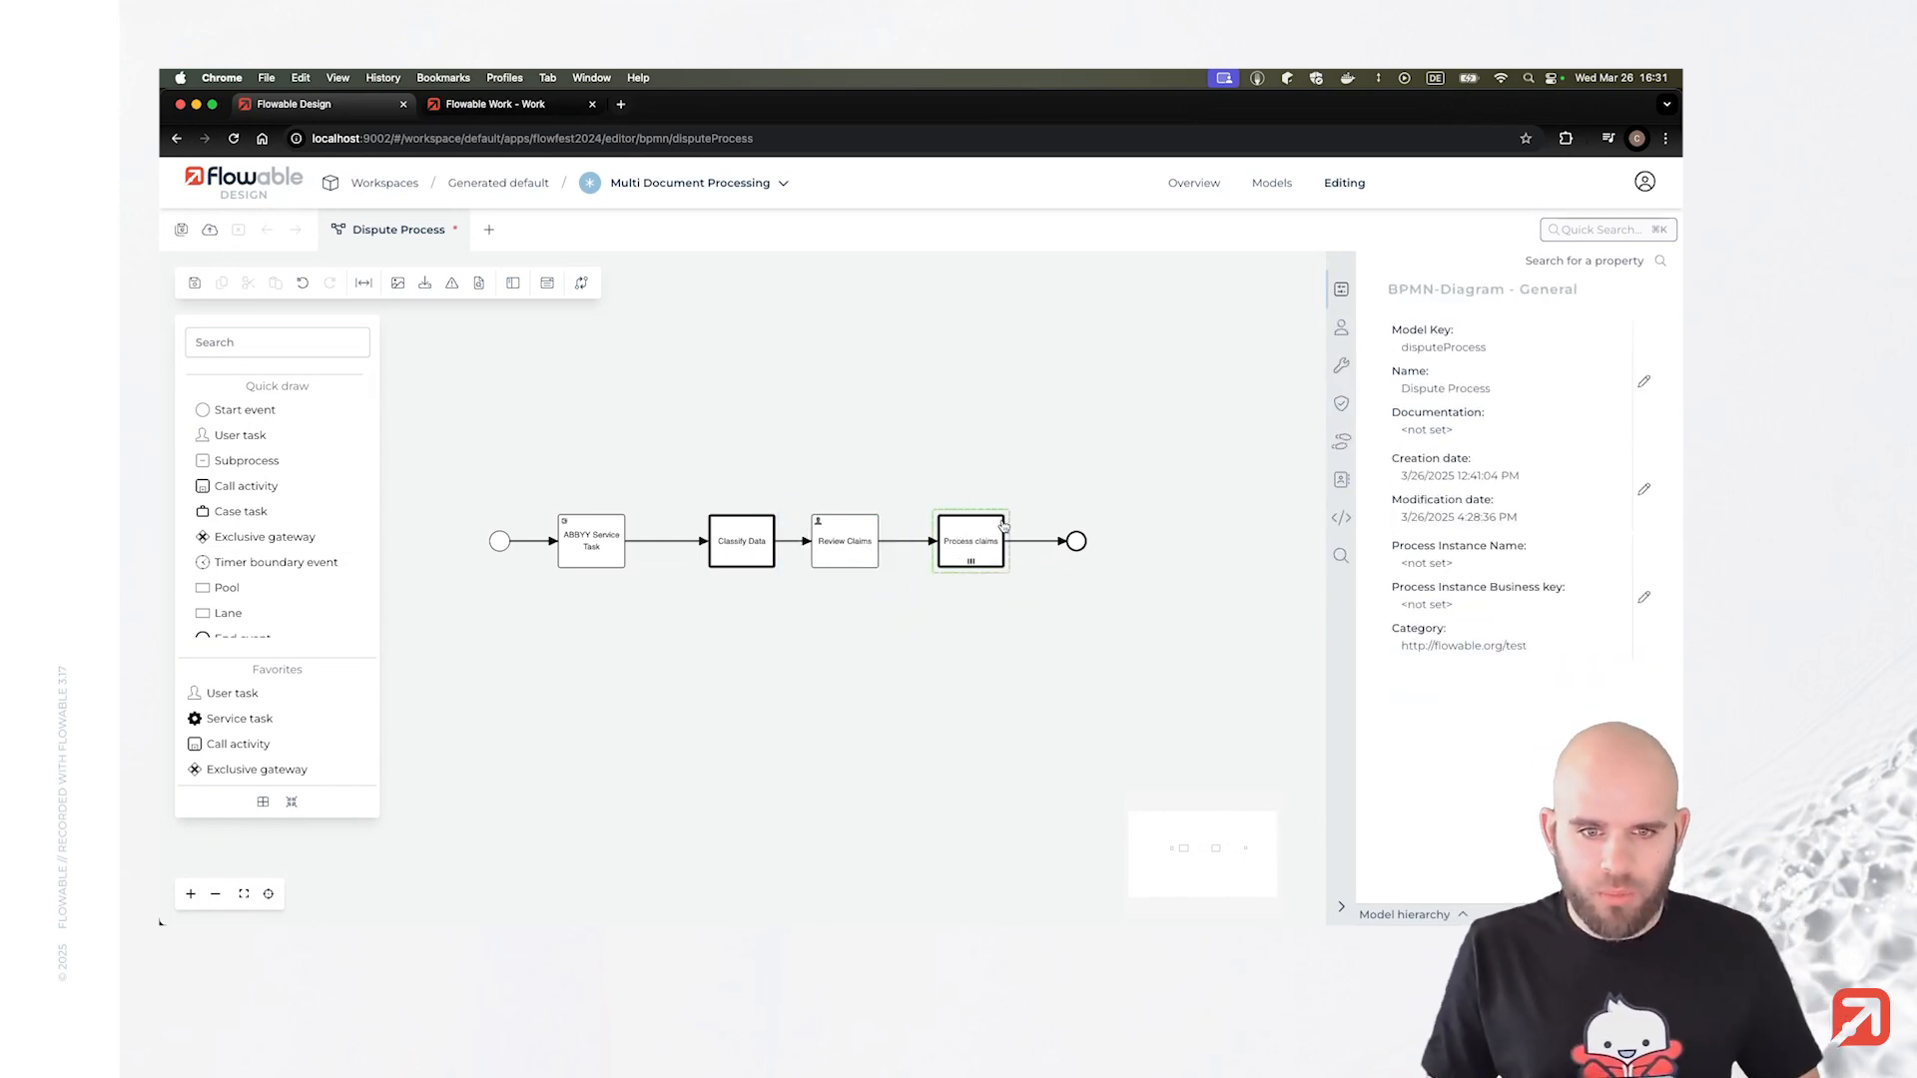
{"action": "left_click", "coordinate": [991, 533]}
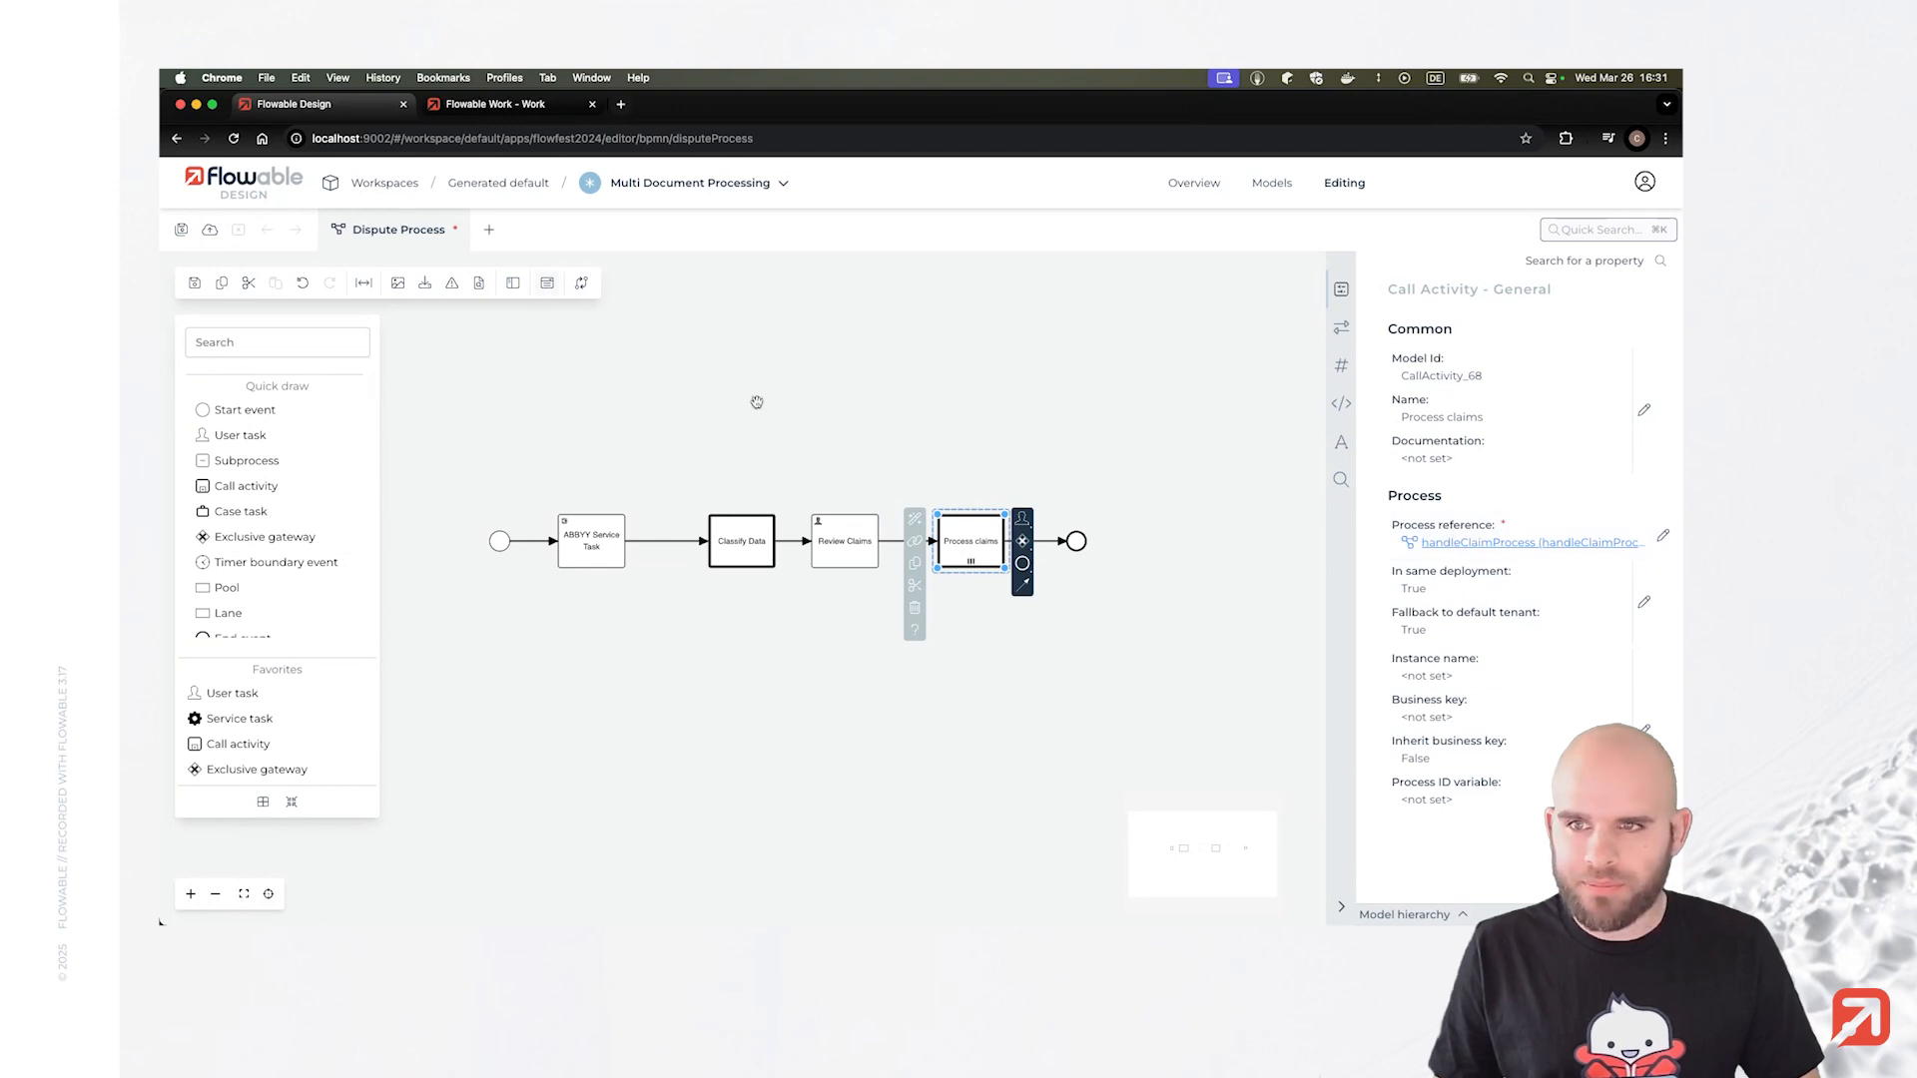
{"action": "left_click", "coordinate": [1430, 549]}
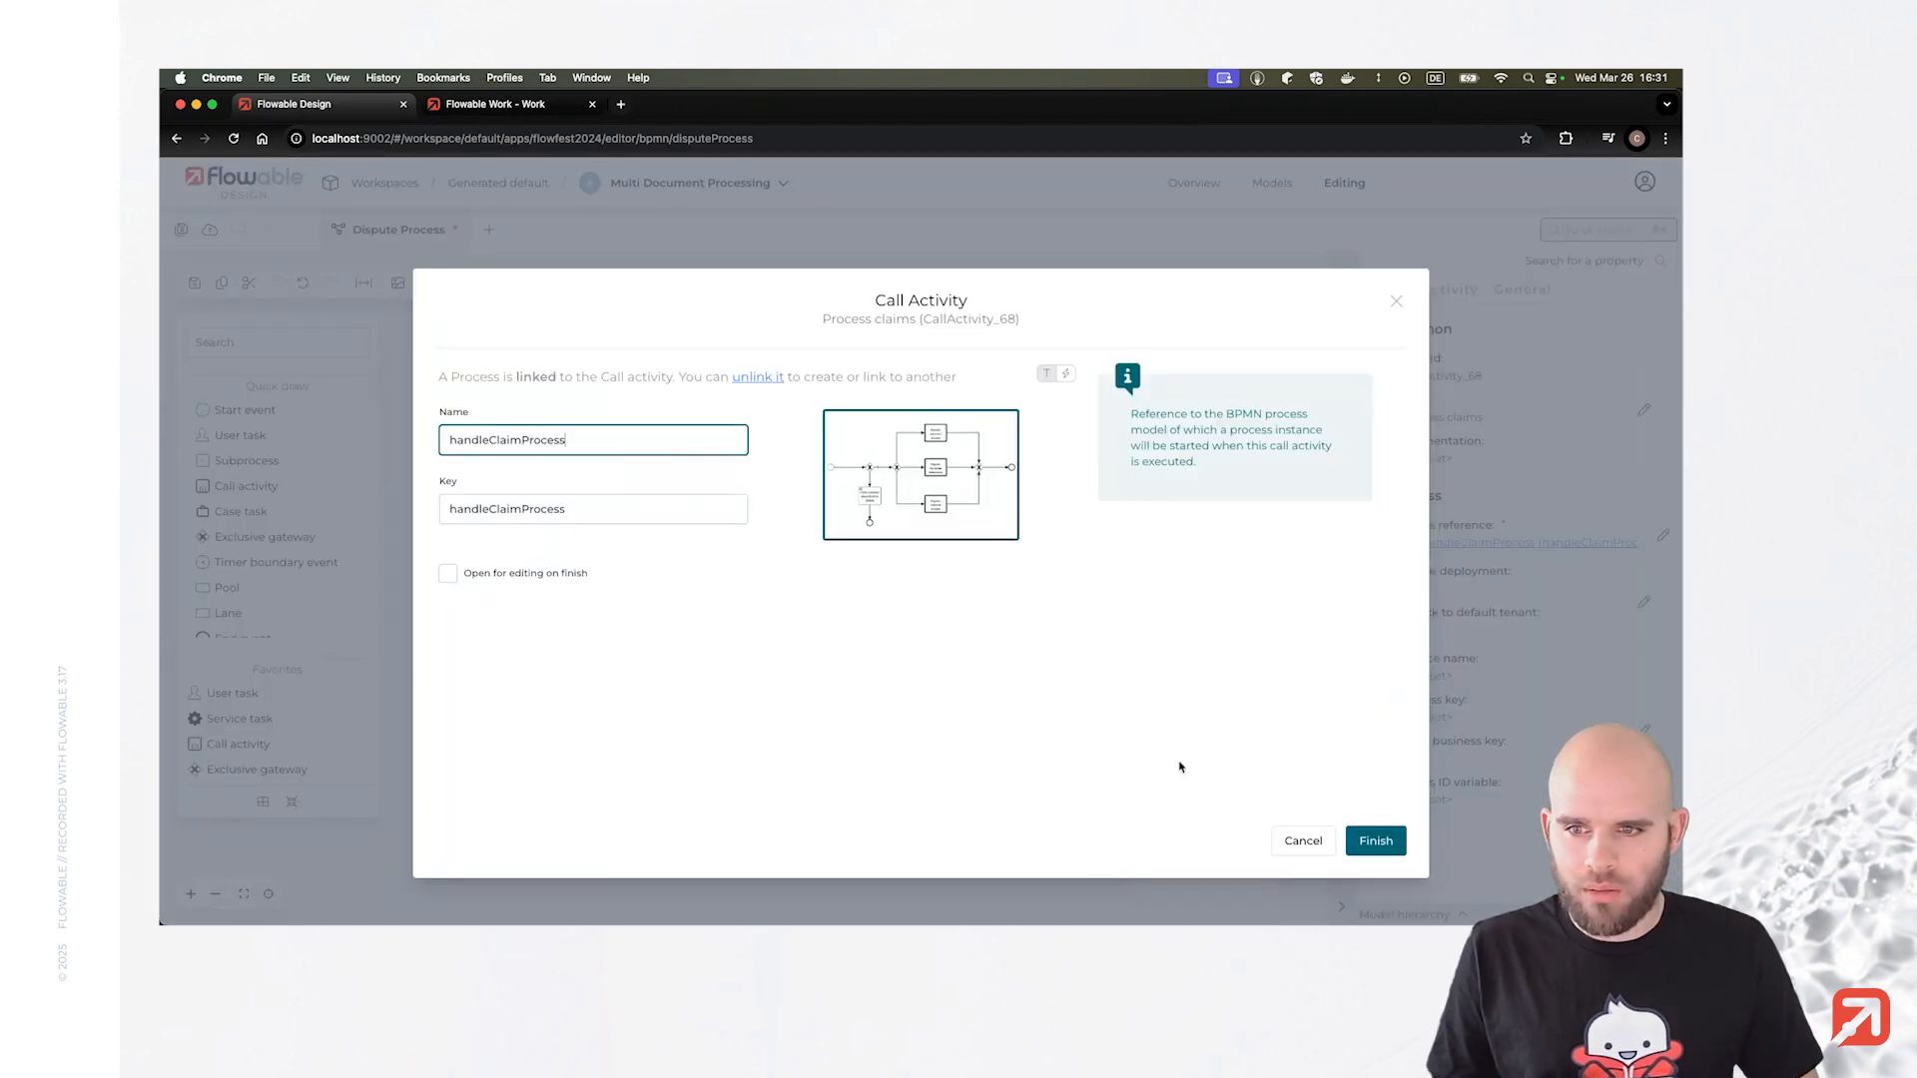
{"action": "left_click", "coordinate": [1297, 842]}
{"action": "left_click", "coordinate": [1490, 543]}
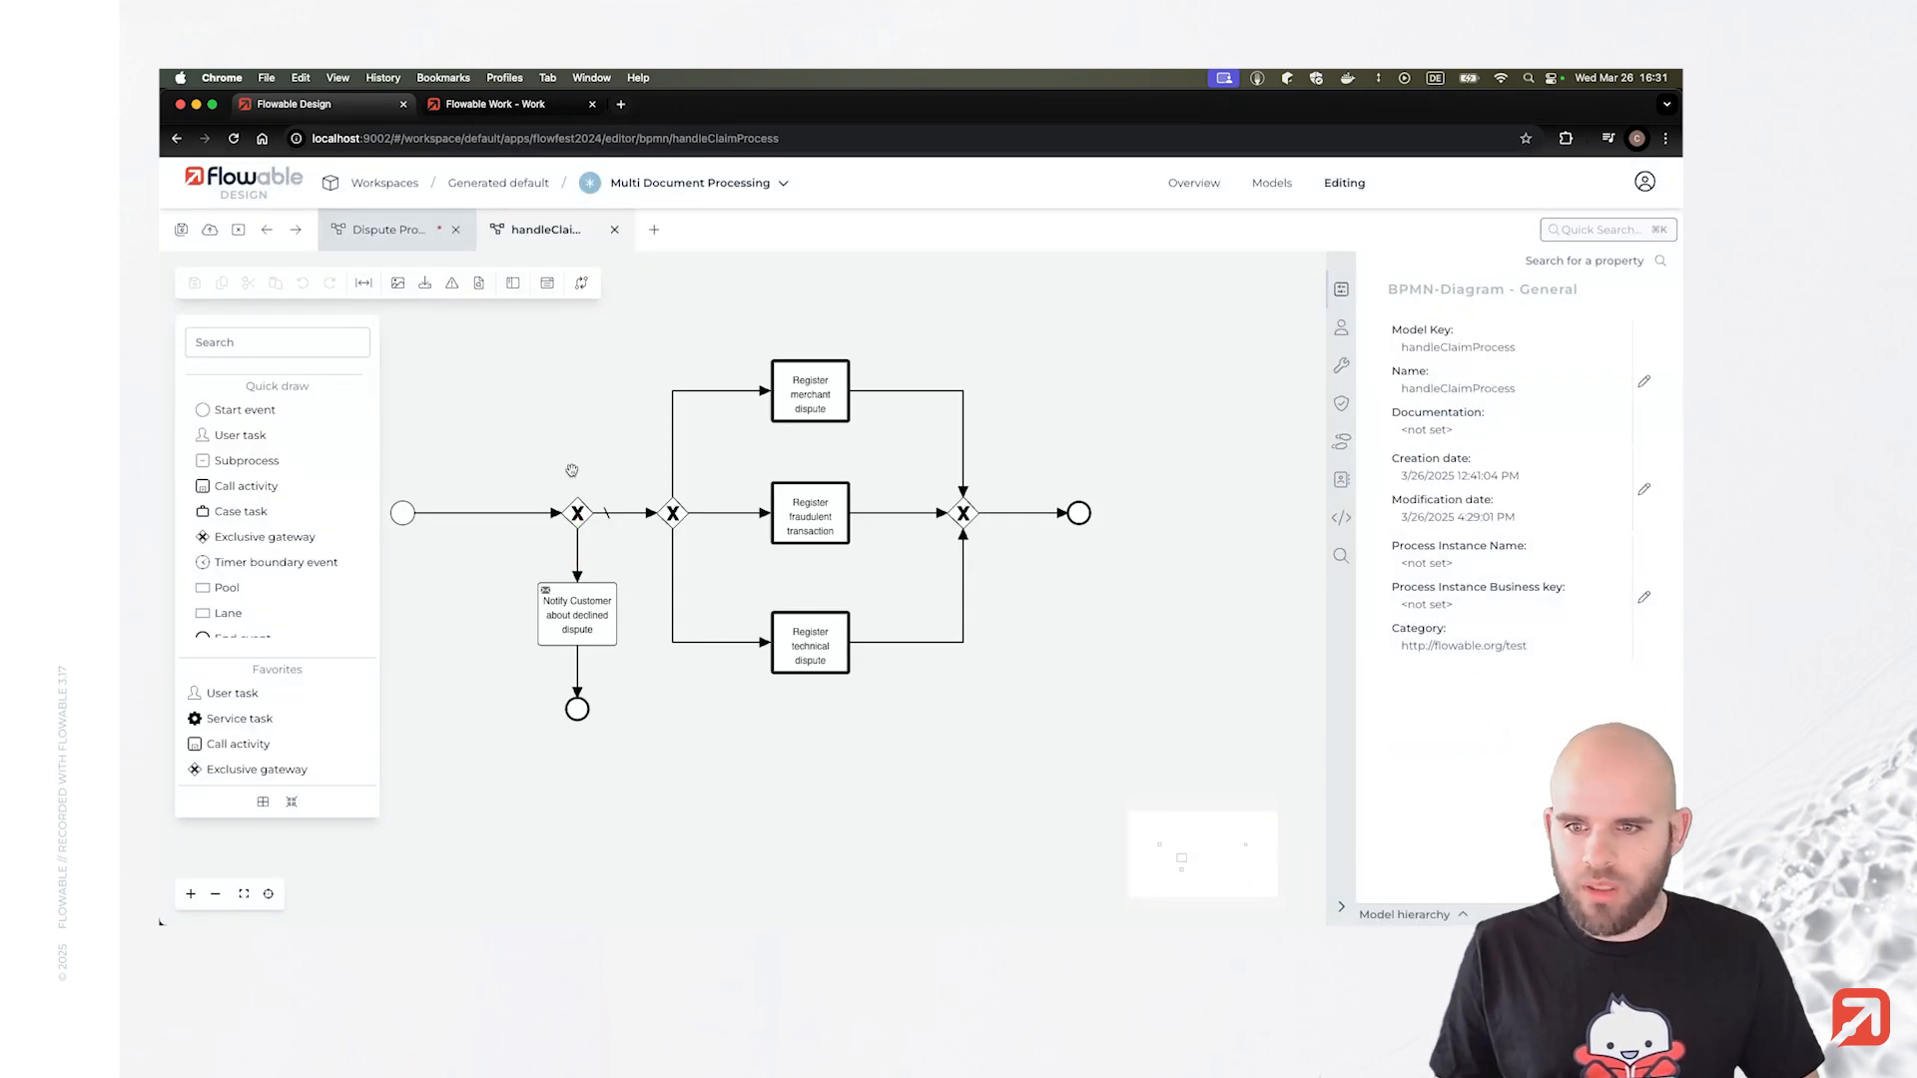
Insert a user task between the start event and the first gateway of handleClaimProcess and name it Review Claim.
{"action": "left_click_drag", "start_coordinate": [260, 430], "coordinate": [629, 513]}
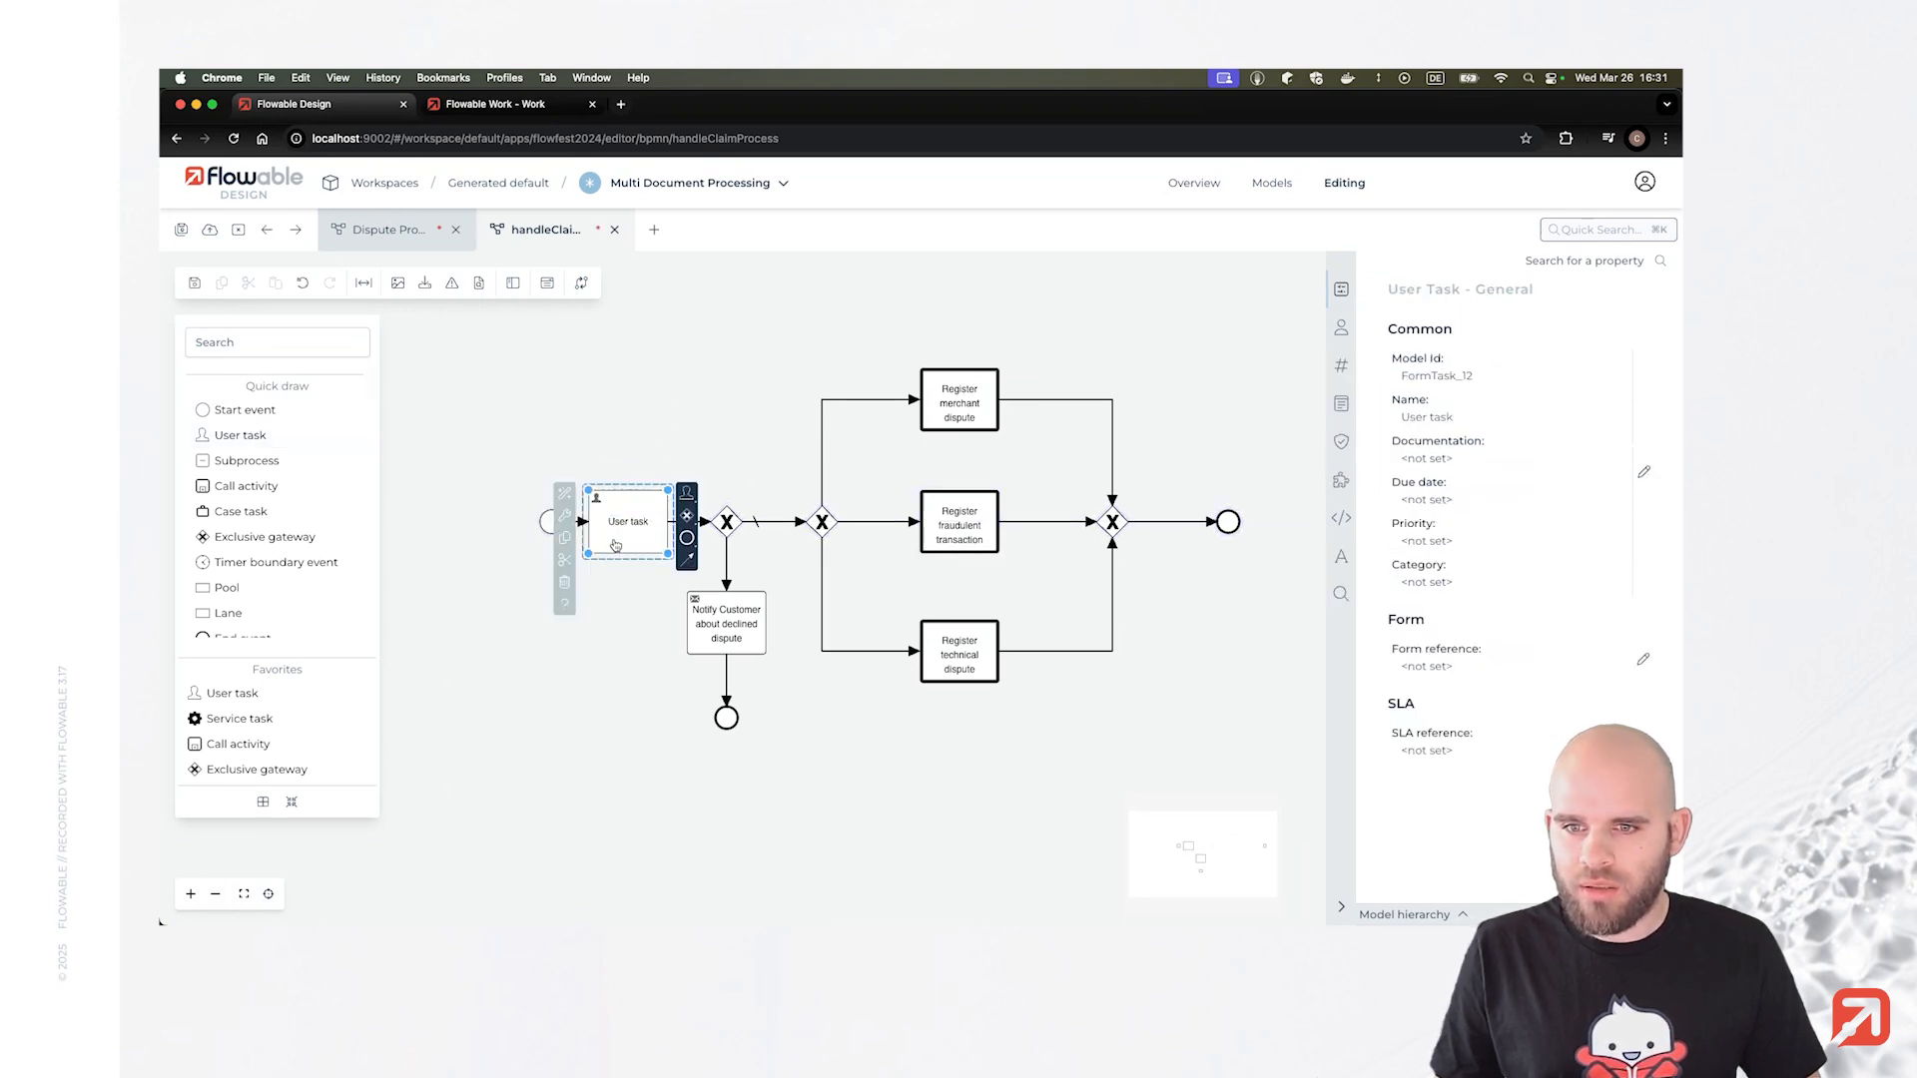
{"action": "left_click", "coordinate": [1431, 393]}
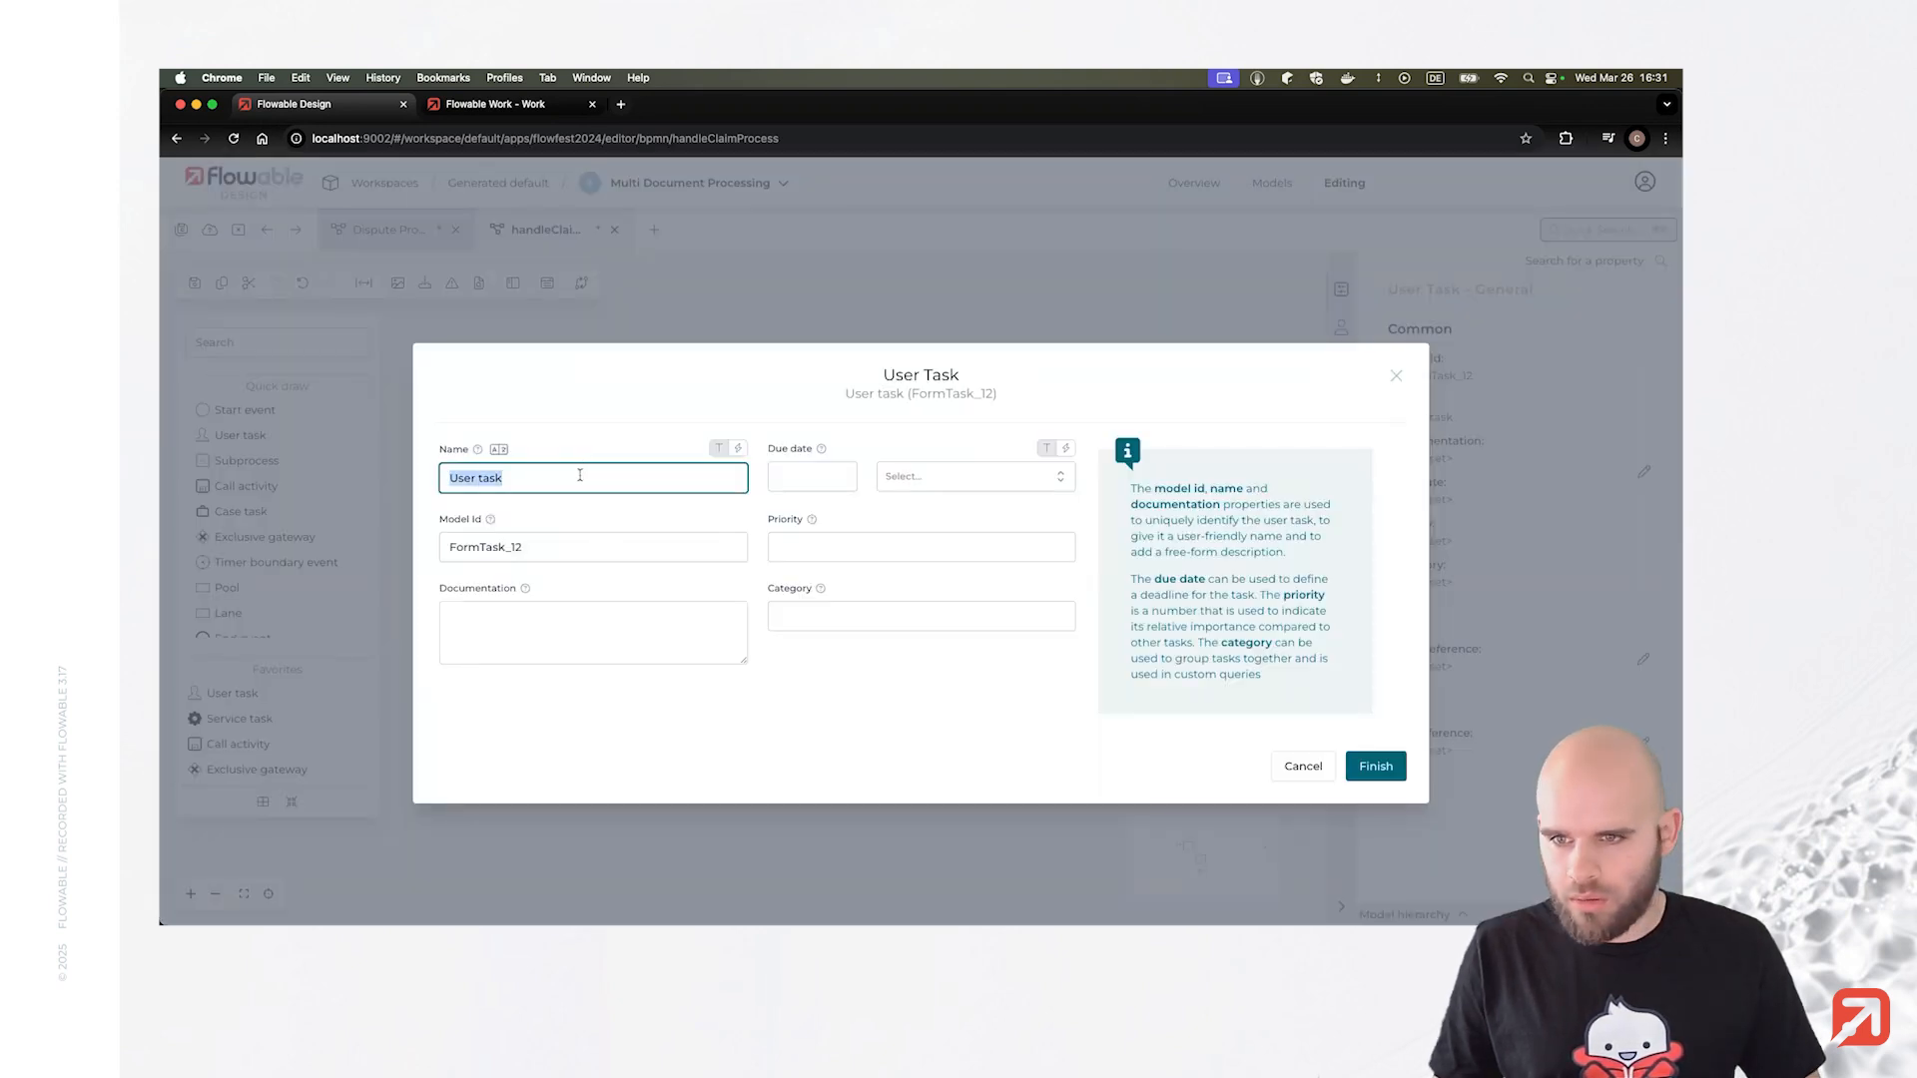
{"action": "type", "text": "Rw"}
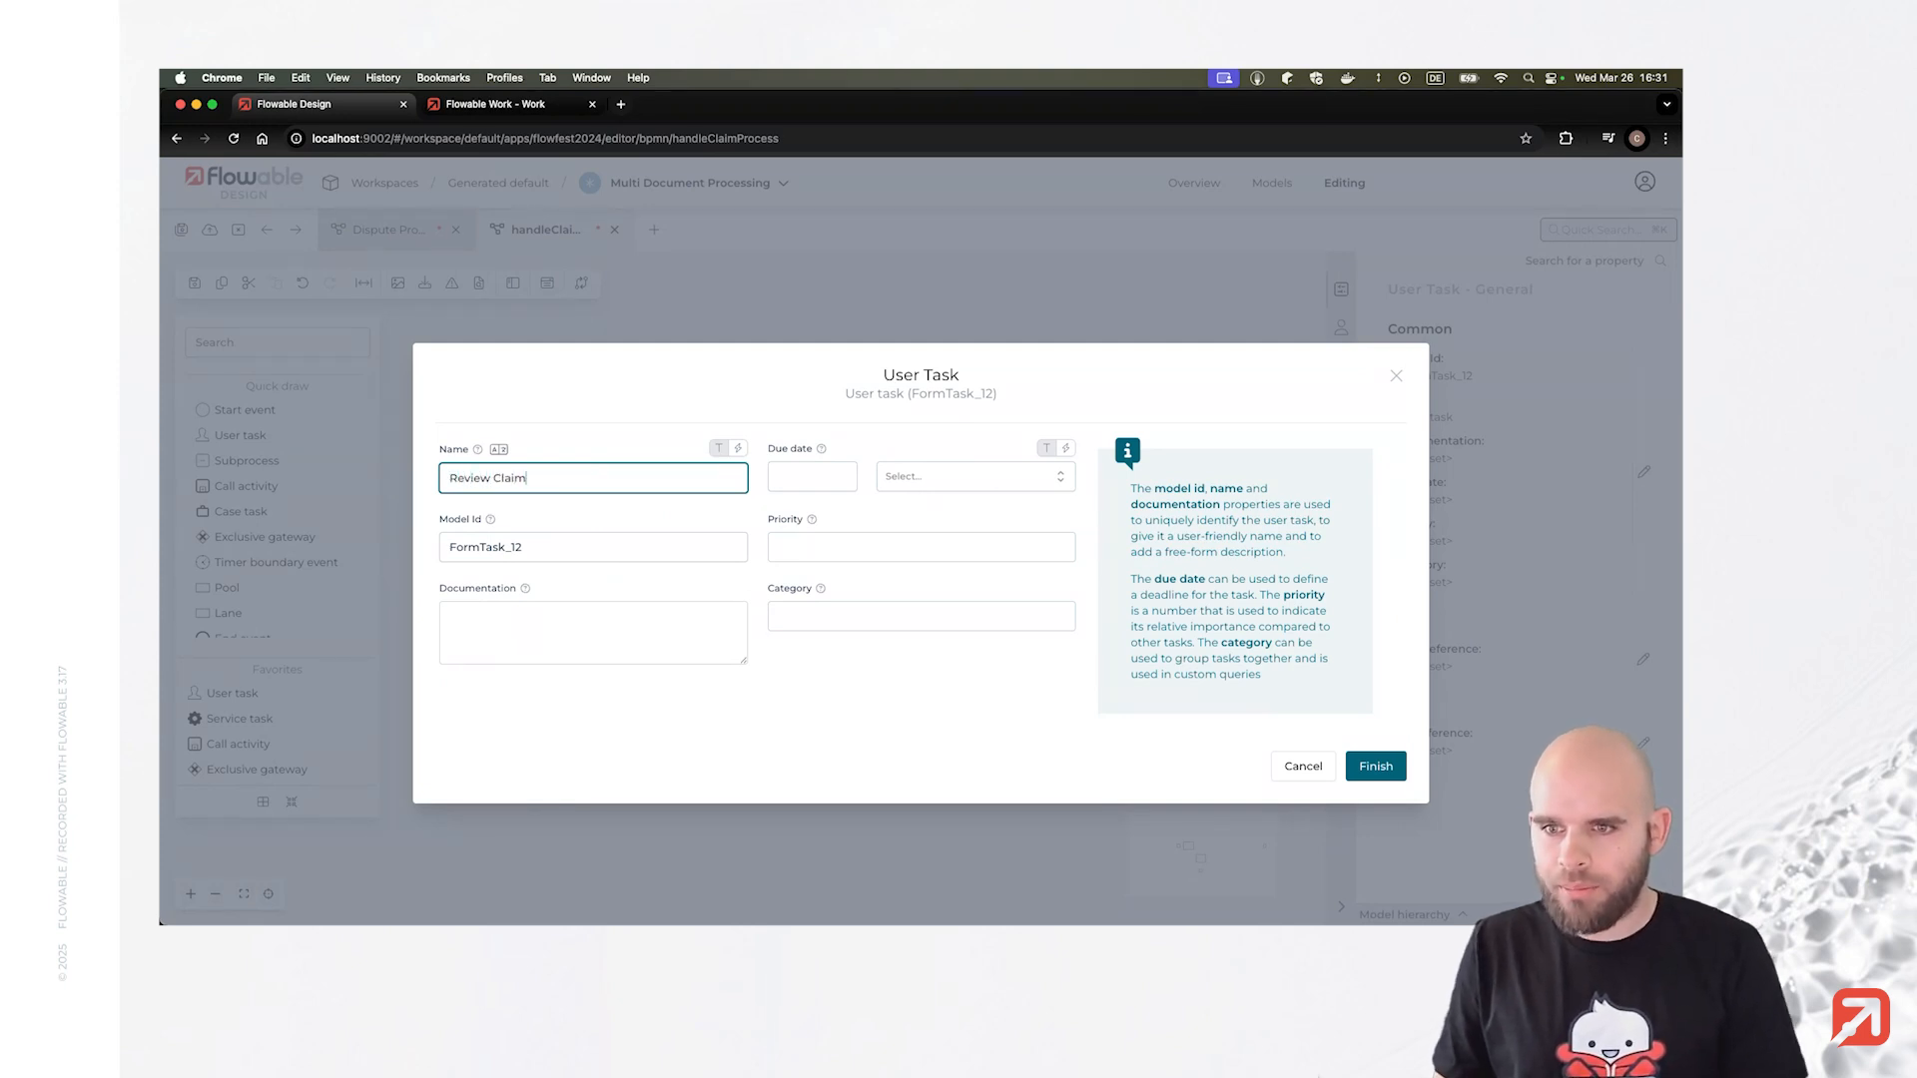
{"action": "left_click", "coordinate": [1376, 766]}
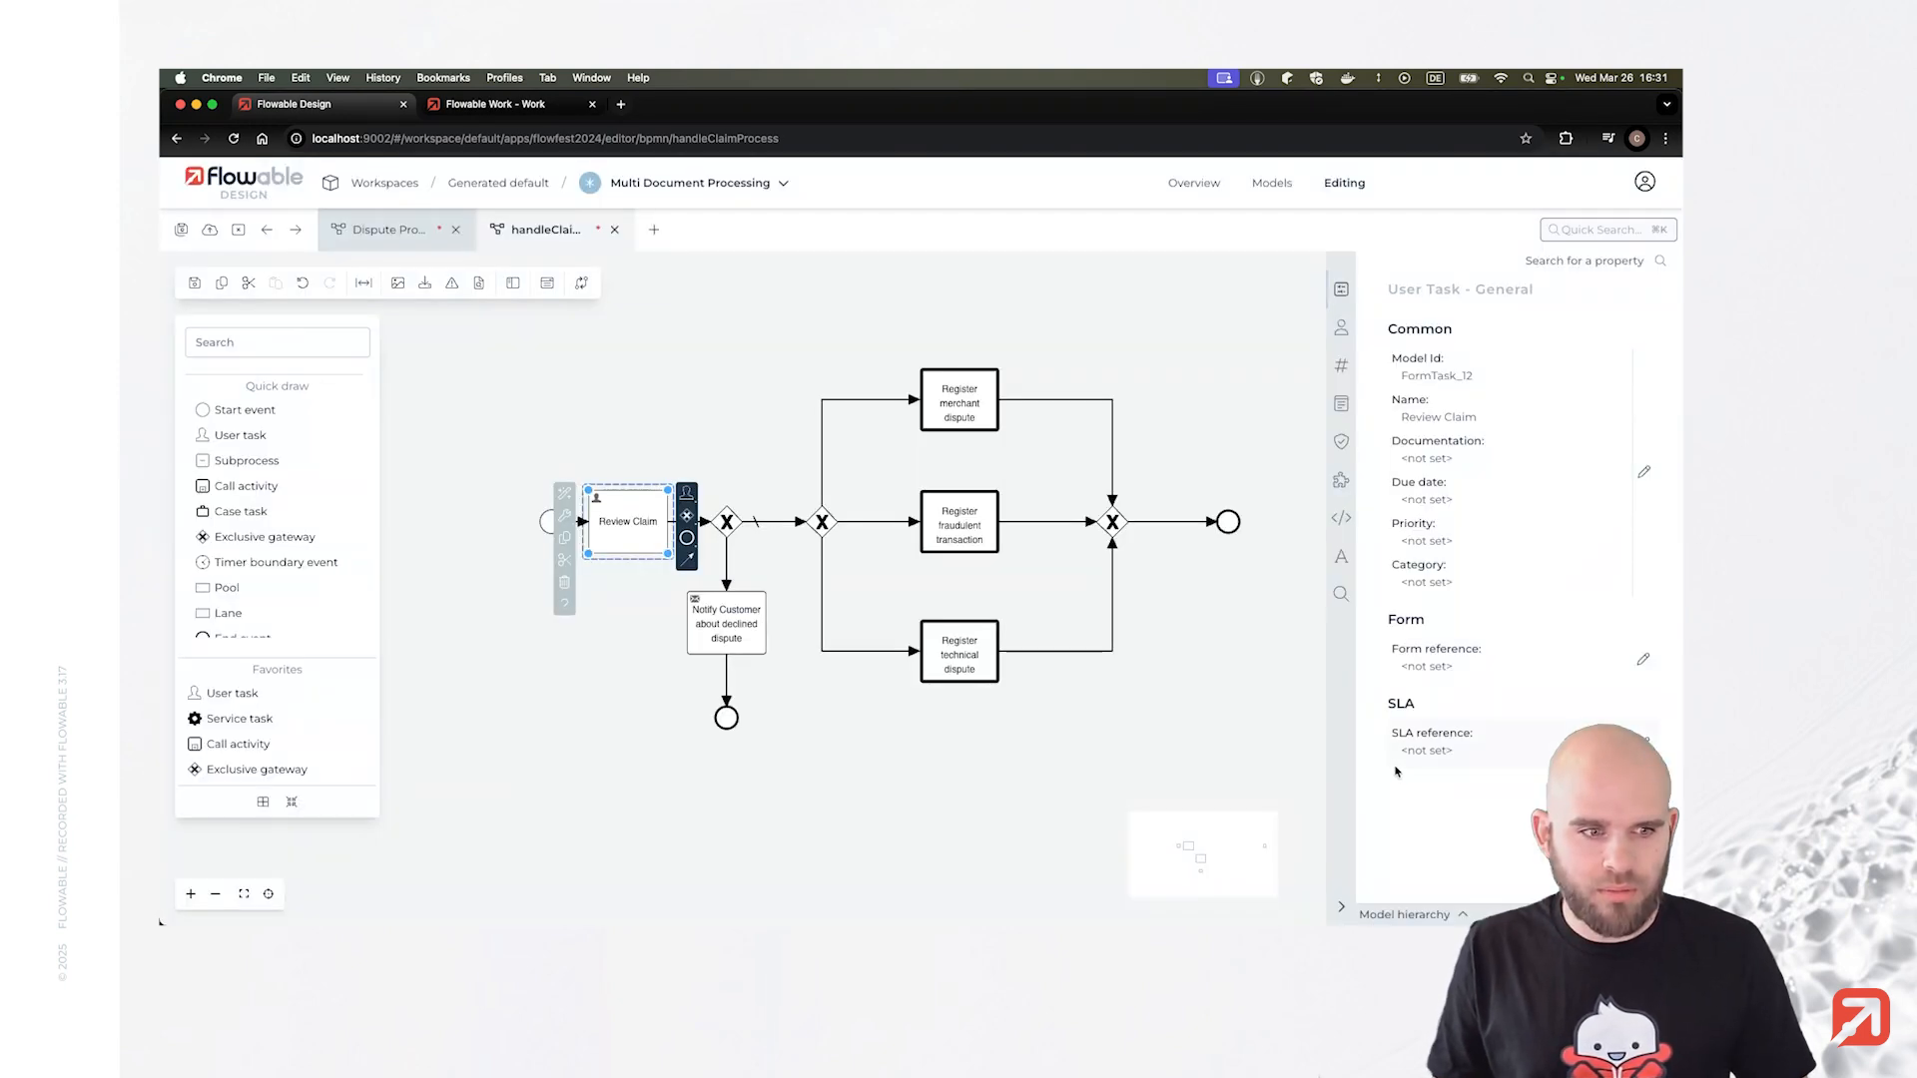
Link the existing abbySingleResultForm as the form of the Review Claim user task.
{"action": "left_click", "coordinate": [1473, 664]}
{"action": "left_click", "coordinate": [745, 423]}
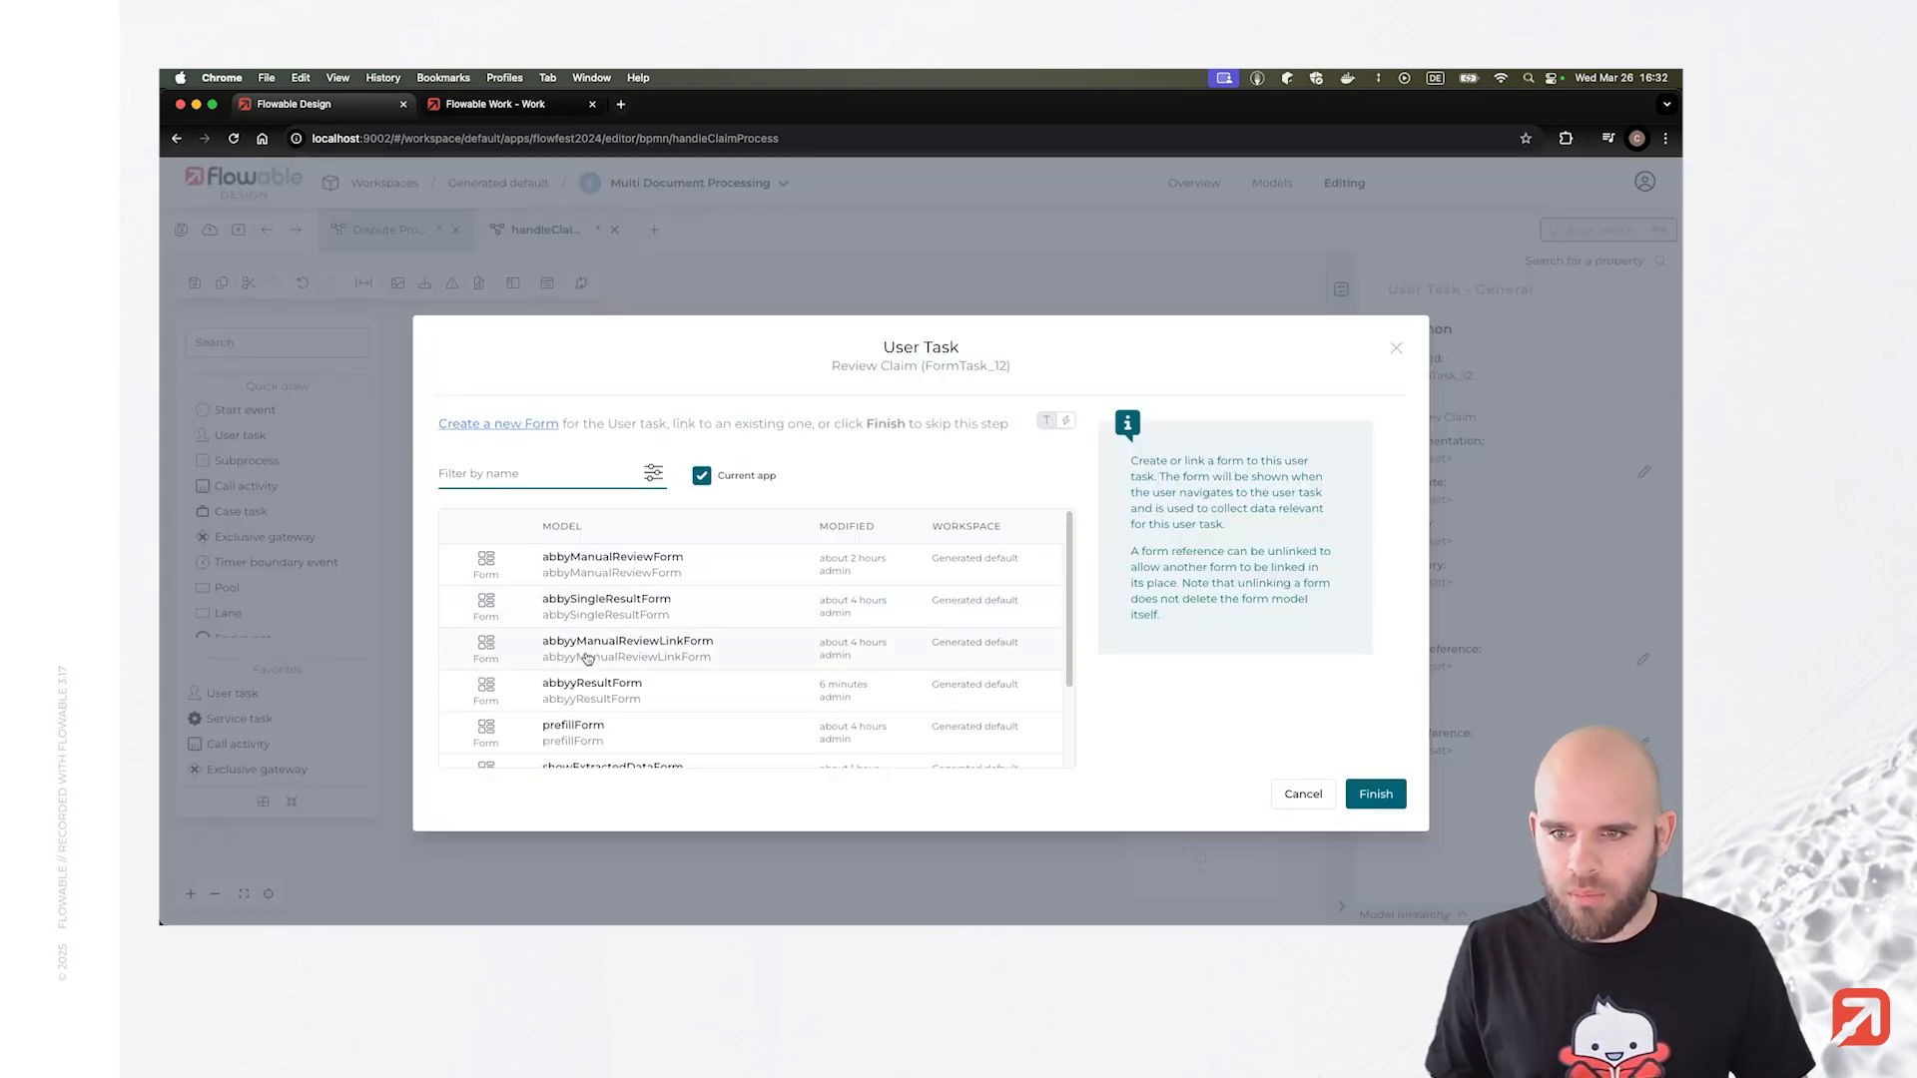
{"action": "left_click", "coordinate": [603, 611]}
{"action": "left_click", "coordinate": [1374, 793]}
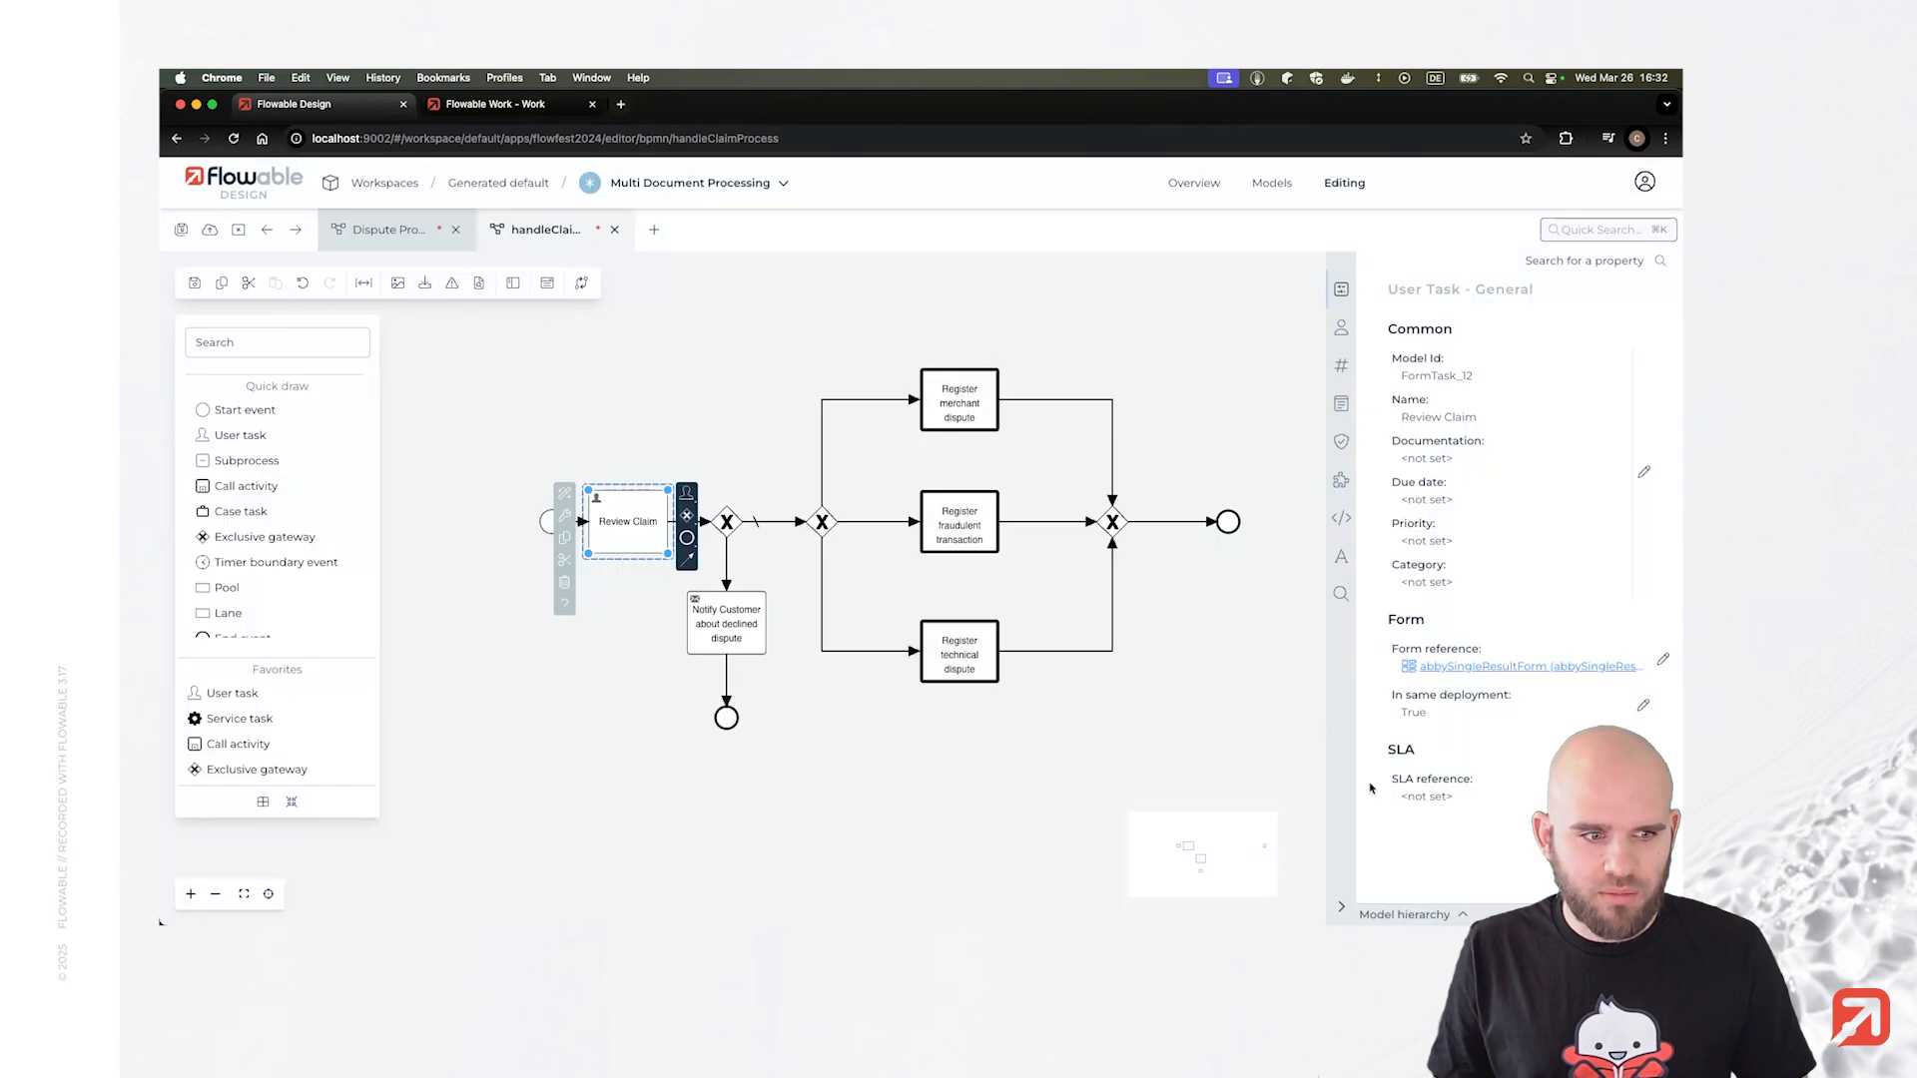
Check the reviewResult outcomes configured in the linked abbySingleResultForm, save the form and return to handleClaimProcess.
{"action": "left_click", "coordinate": [1466, 669]}
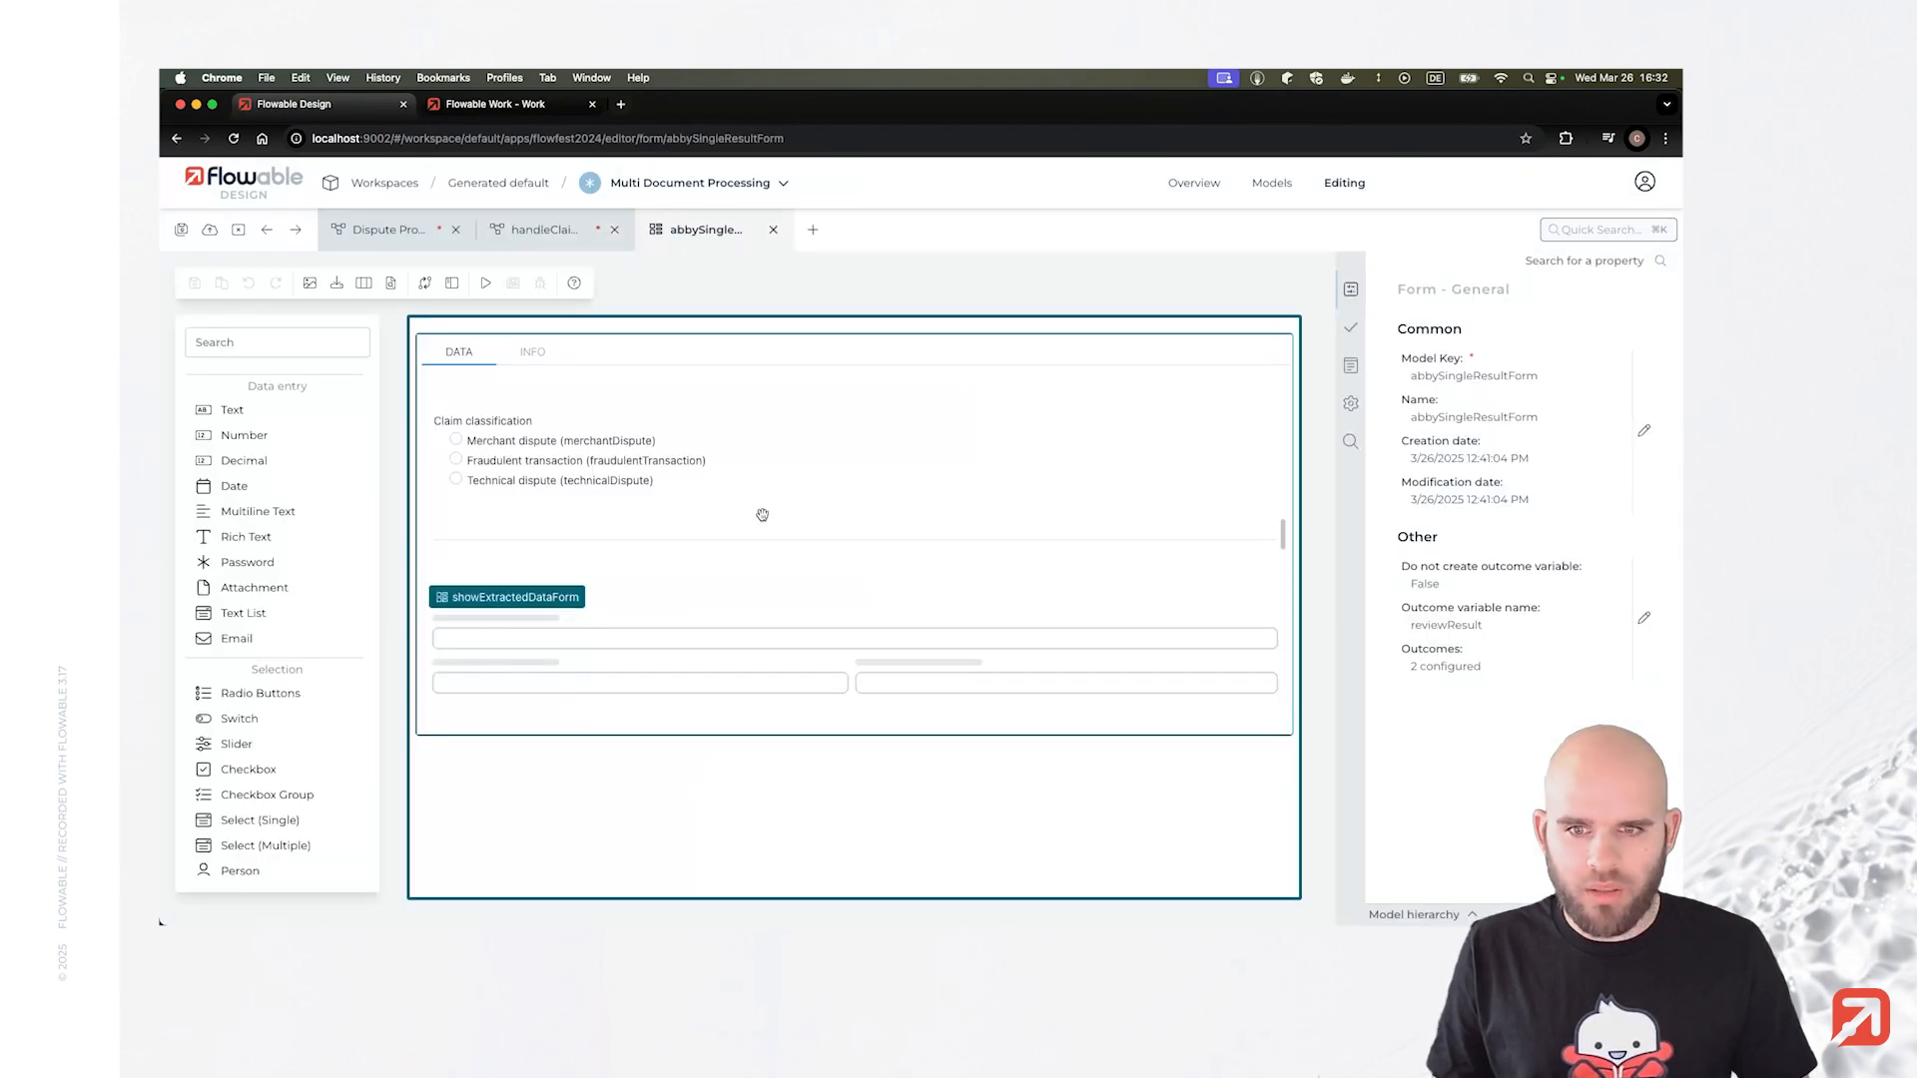
{"action": "left_click", "coordinate": [1472, 661]}
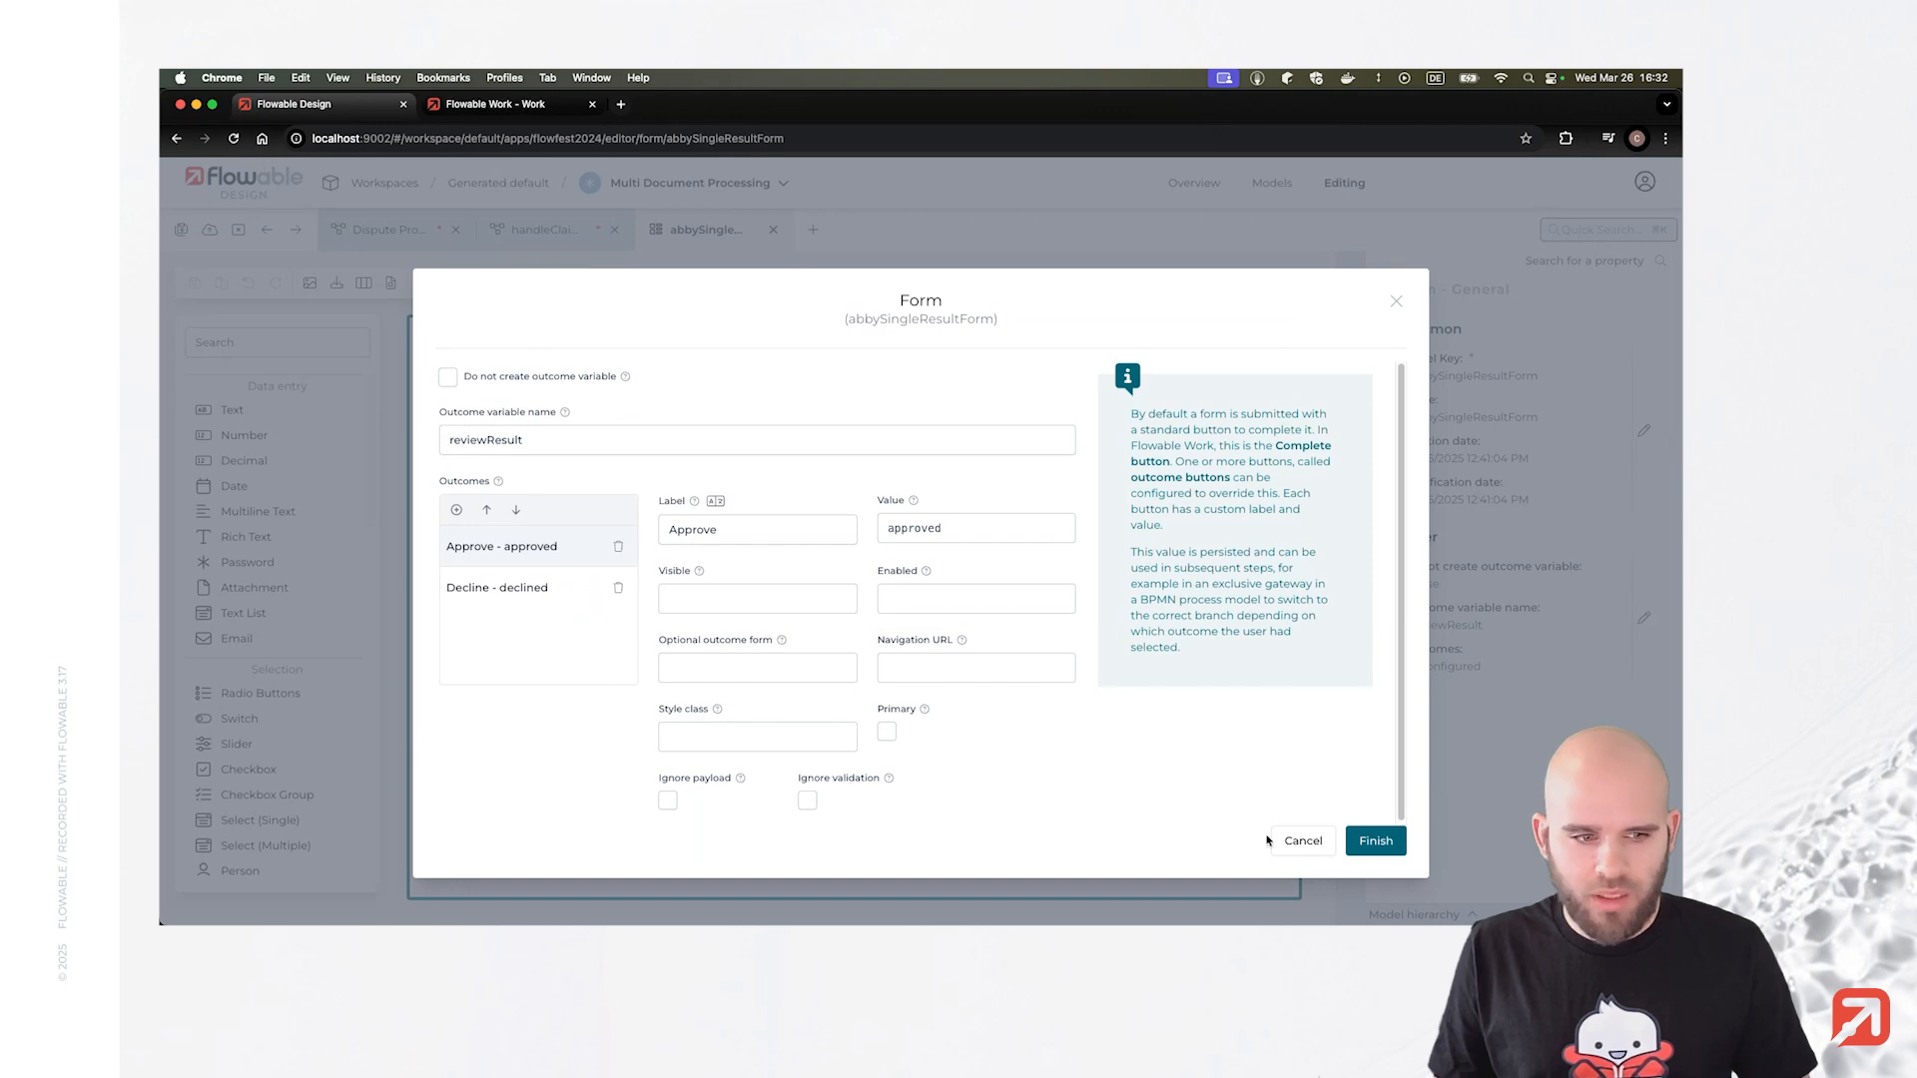
{"action": "left_click", "coordinate": [1376, 841]}
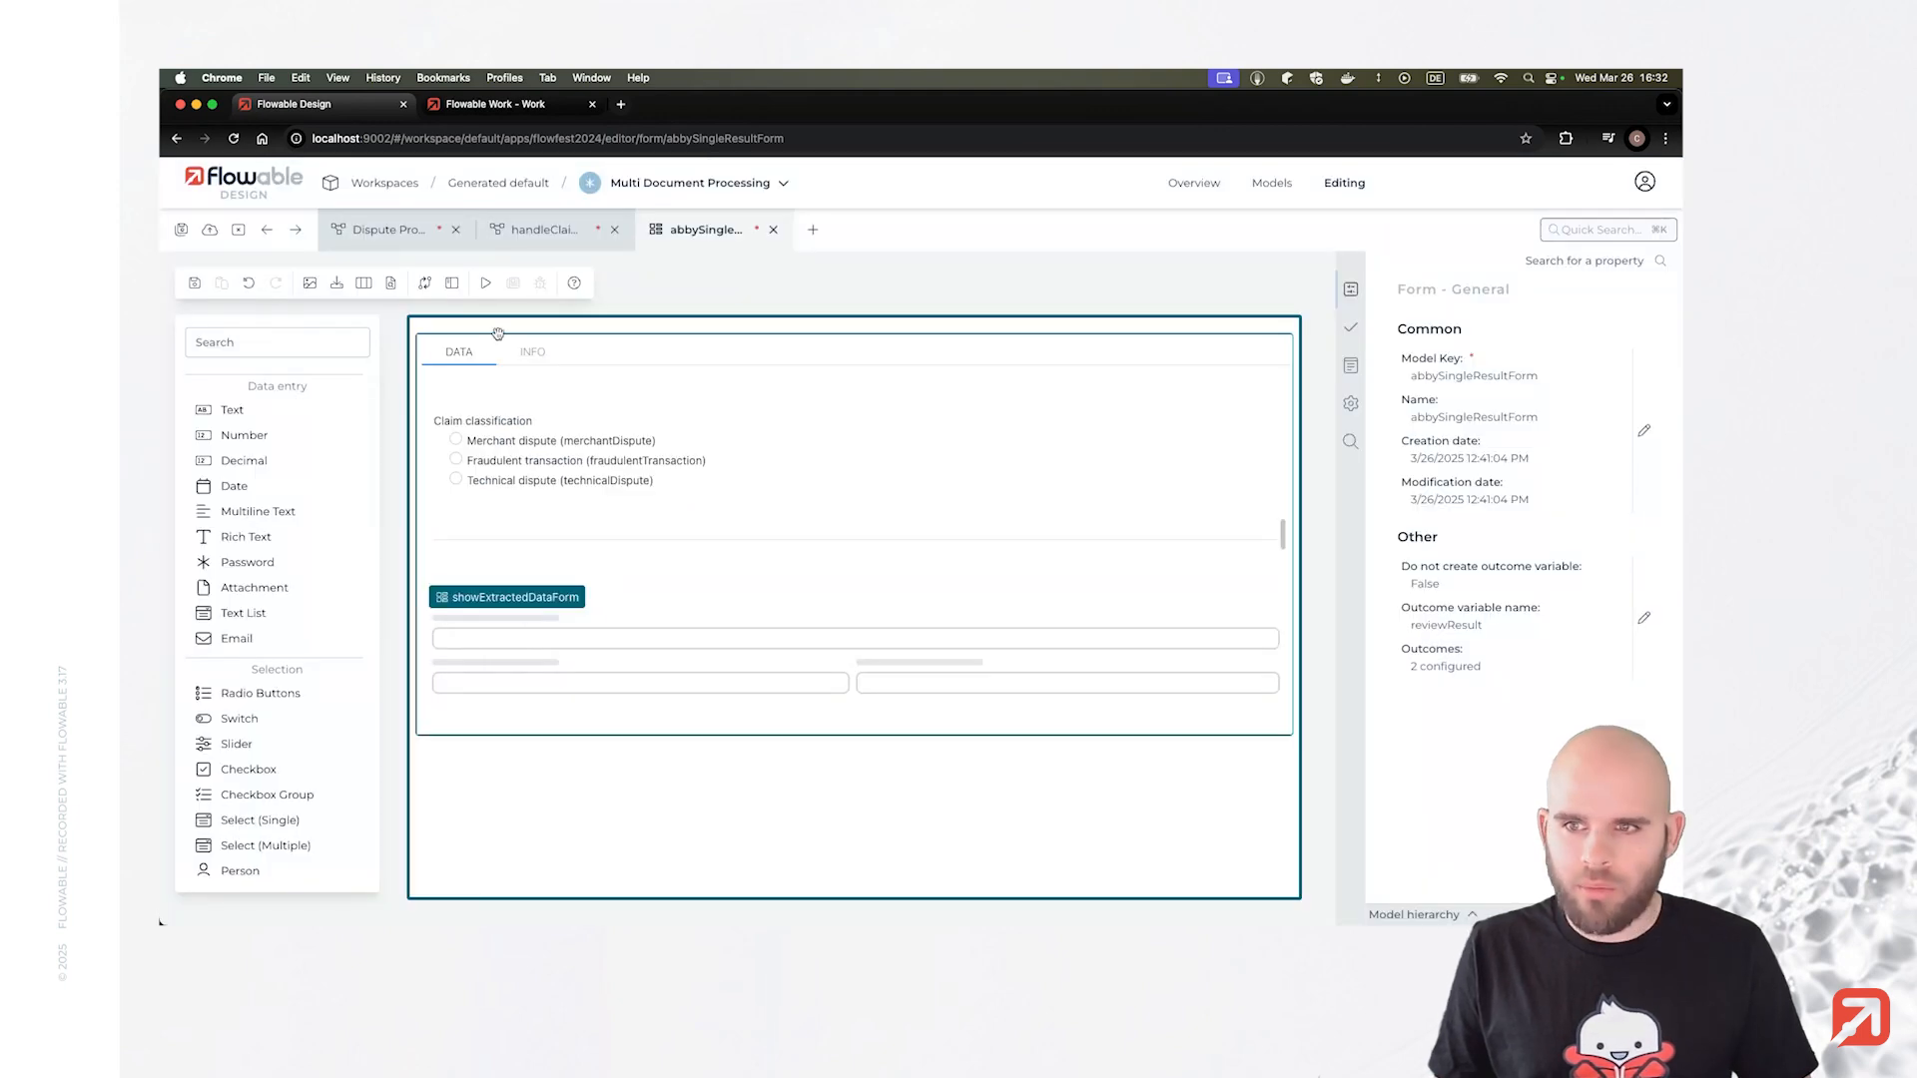
{"action": "left_click", "coordinate": [195, 282]}
{"action": "left_click", "coordinate": [773, 229]}
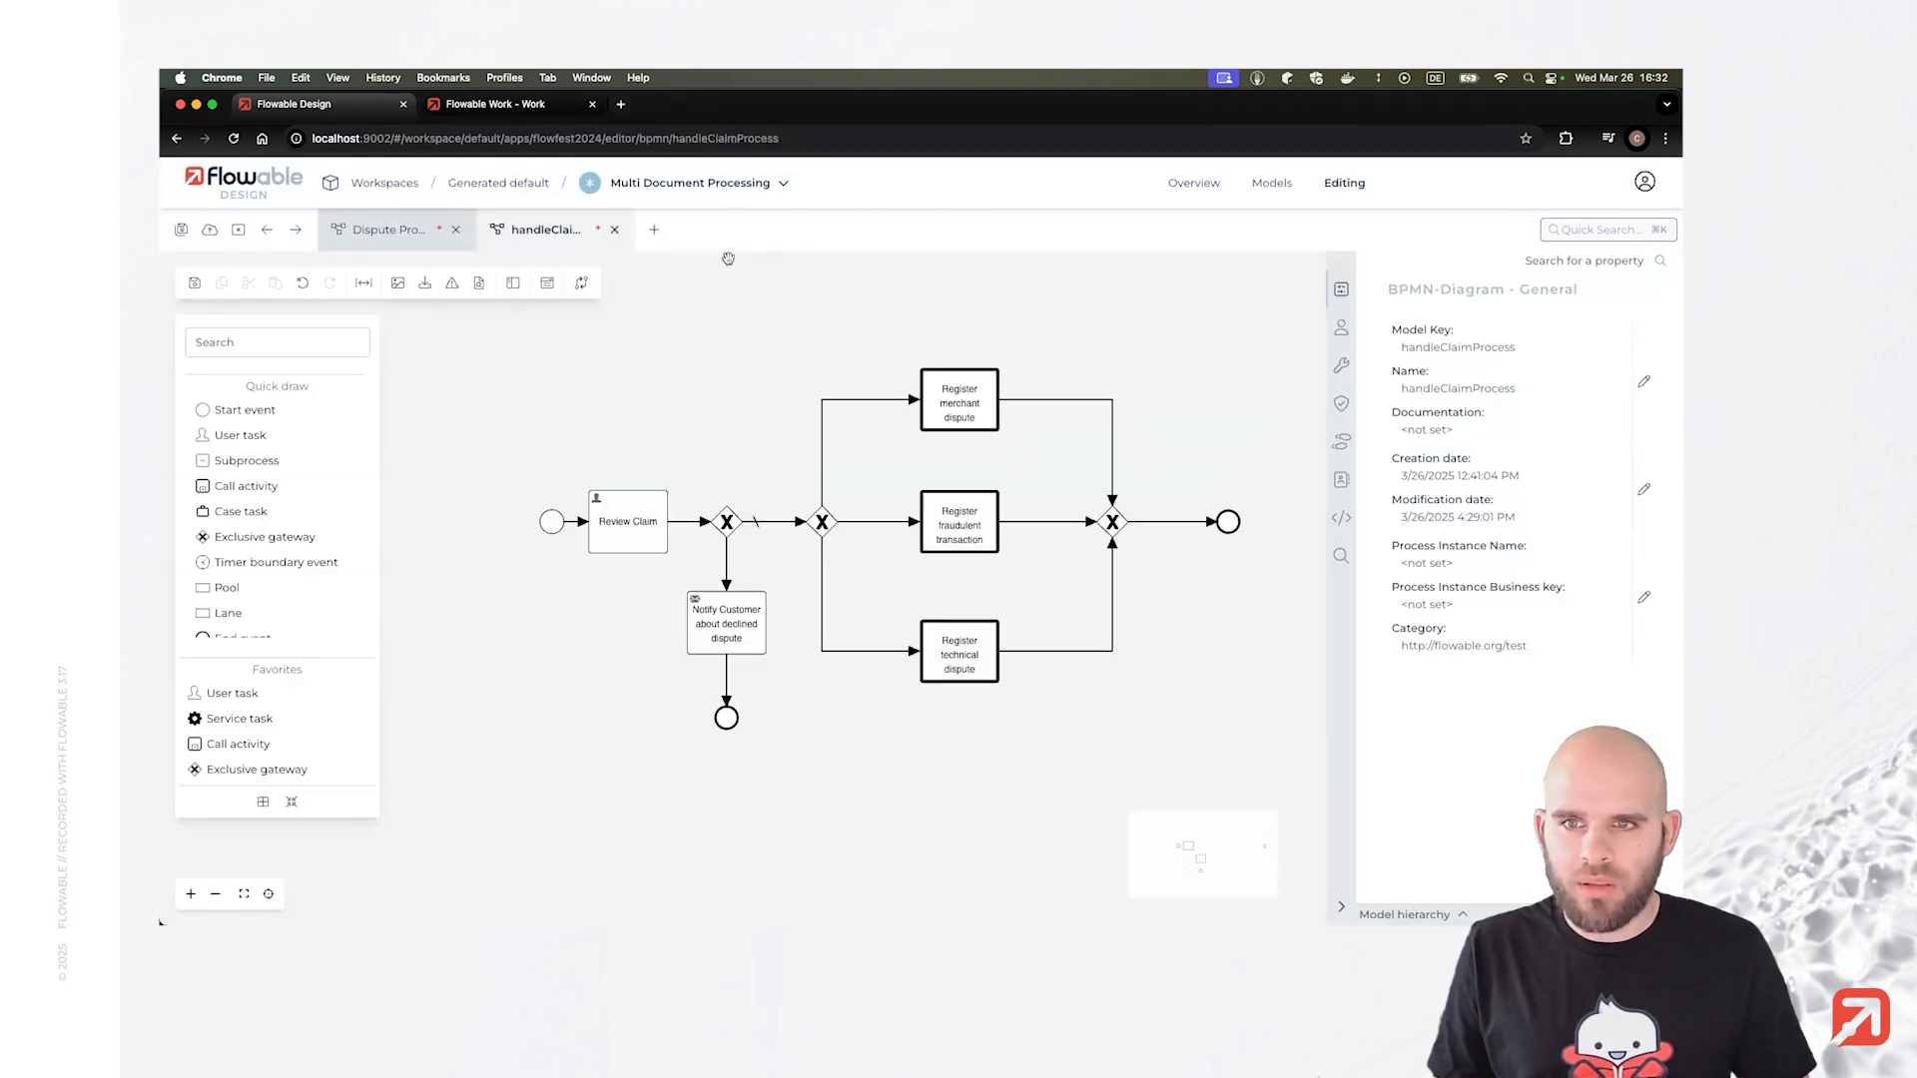
Examine the start event's form and advanced properties and the process-level assignee setting of handleClaimProcess.
{"action": "left_click", "coordinate": [630, 527]}
{"action": "left_click", "coordinate": [630, 350]}
{"action": "left_click", "coordinate": [547, 521]}
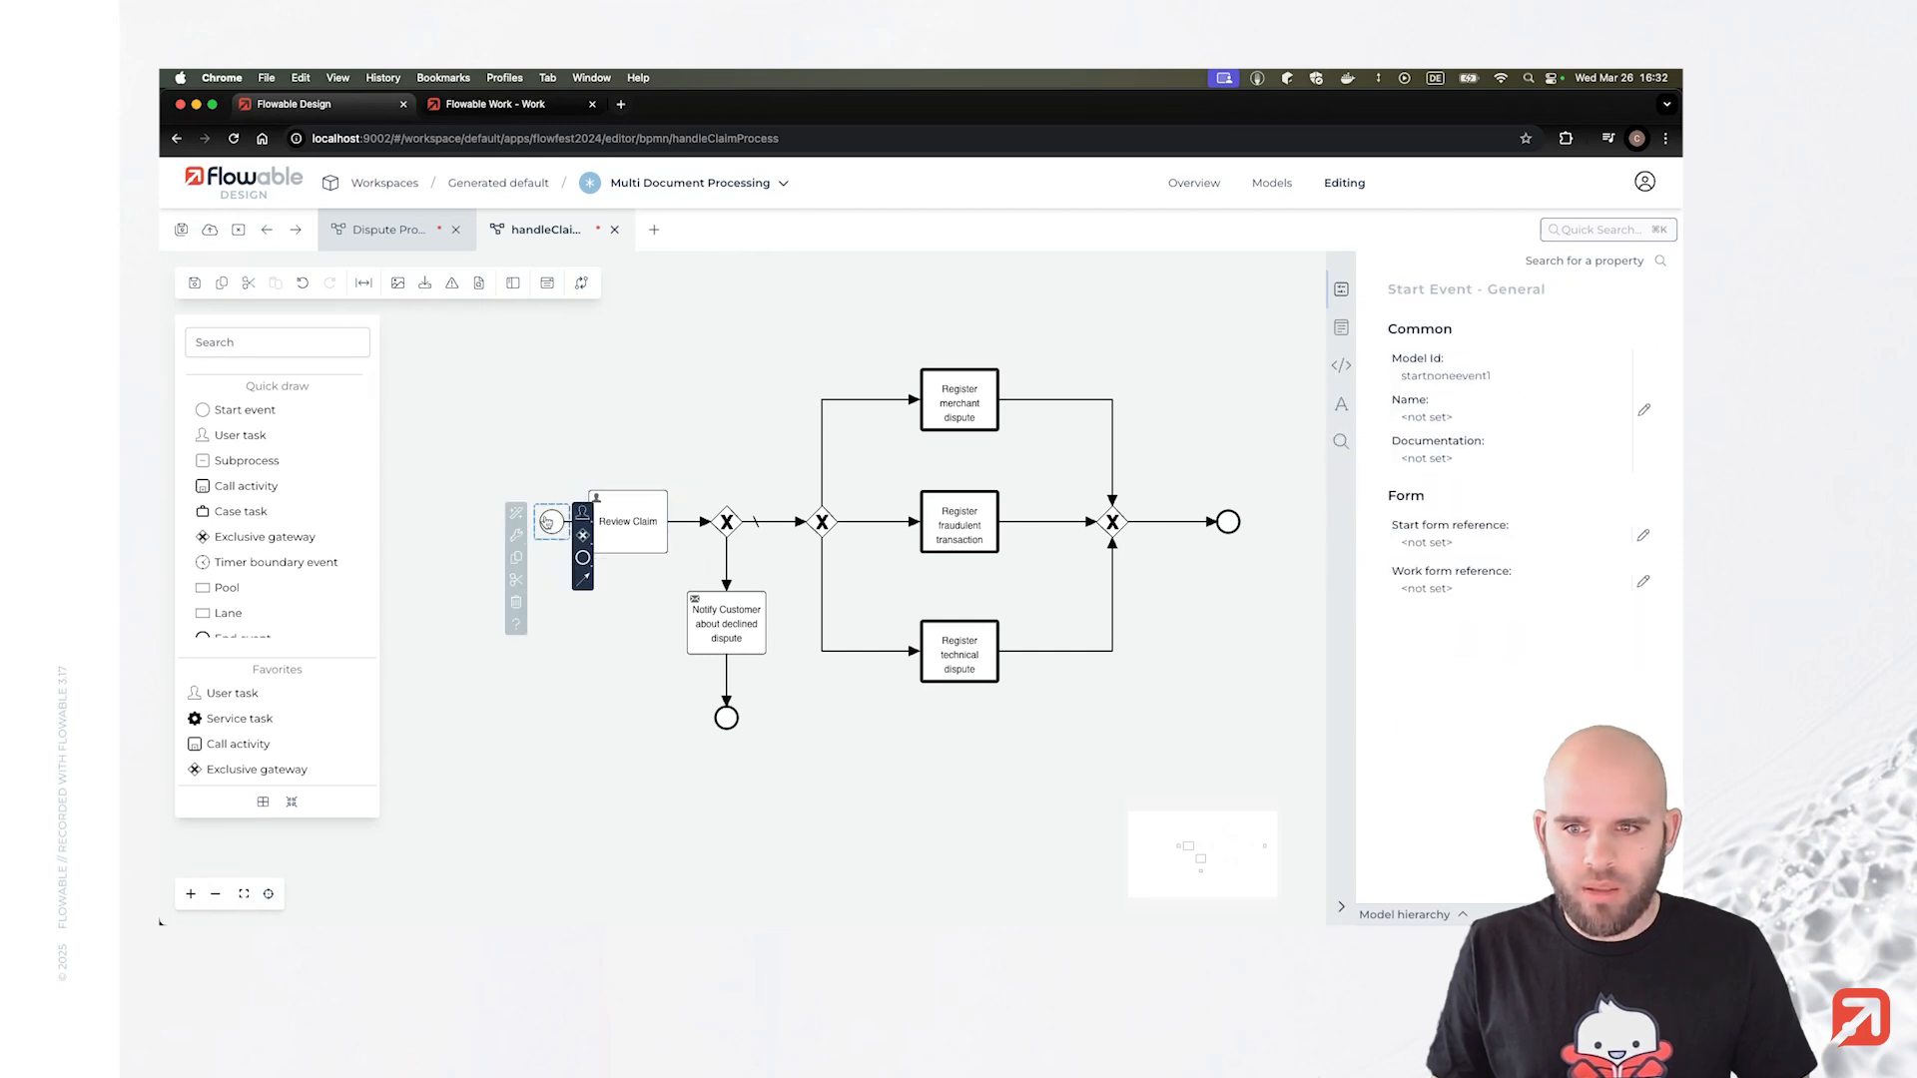
{"action": "left_click", "coordinate": [1340, 329]}
{"action": "left_click", "coordinate": [1341, 365]}
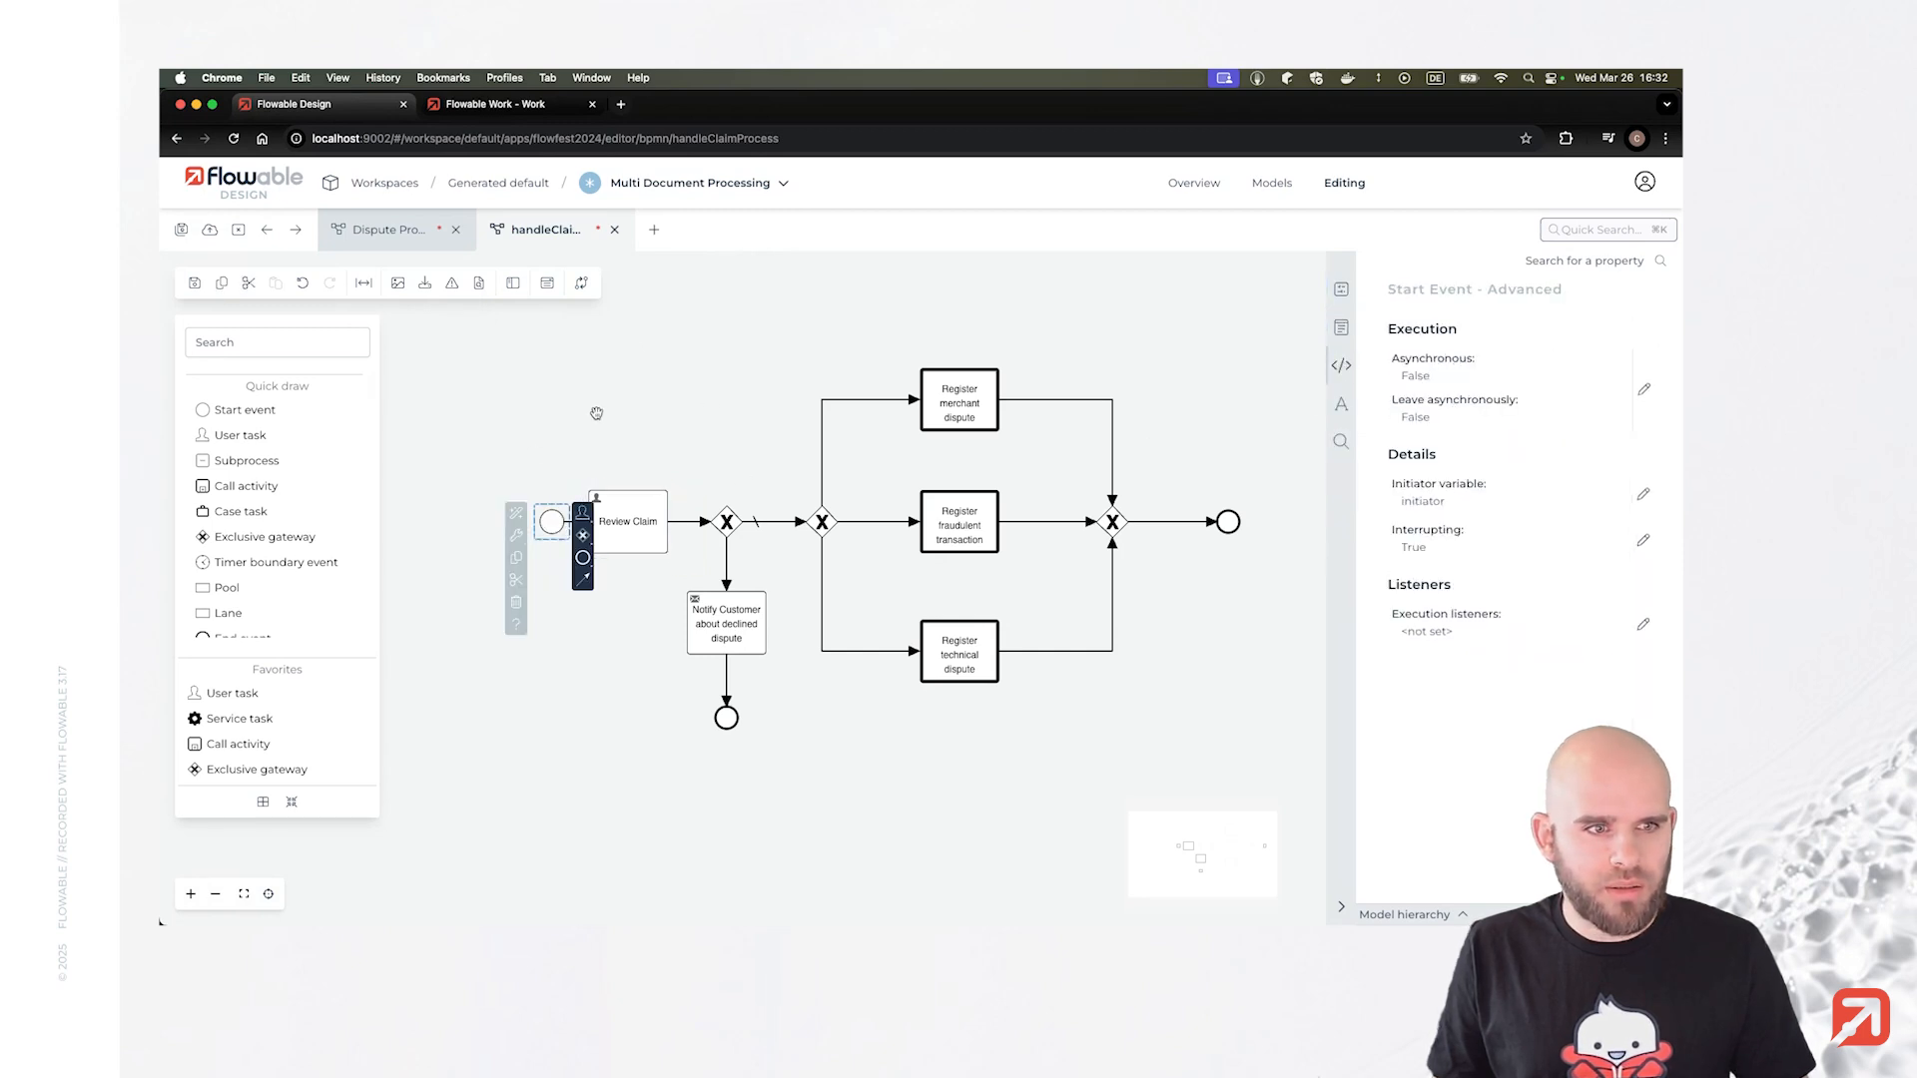
{"action": "left_click", "coordinate": [596, 412]}
{"action": "left_click", "coordinate": [1343, 327]}
{"action": "left_click", "coordinate": [1406, 345]}
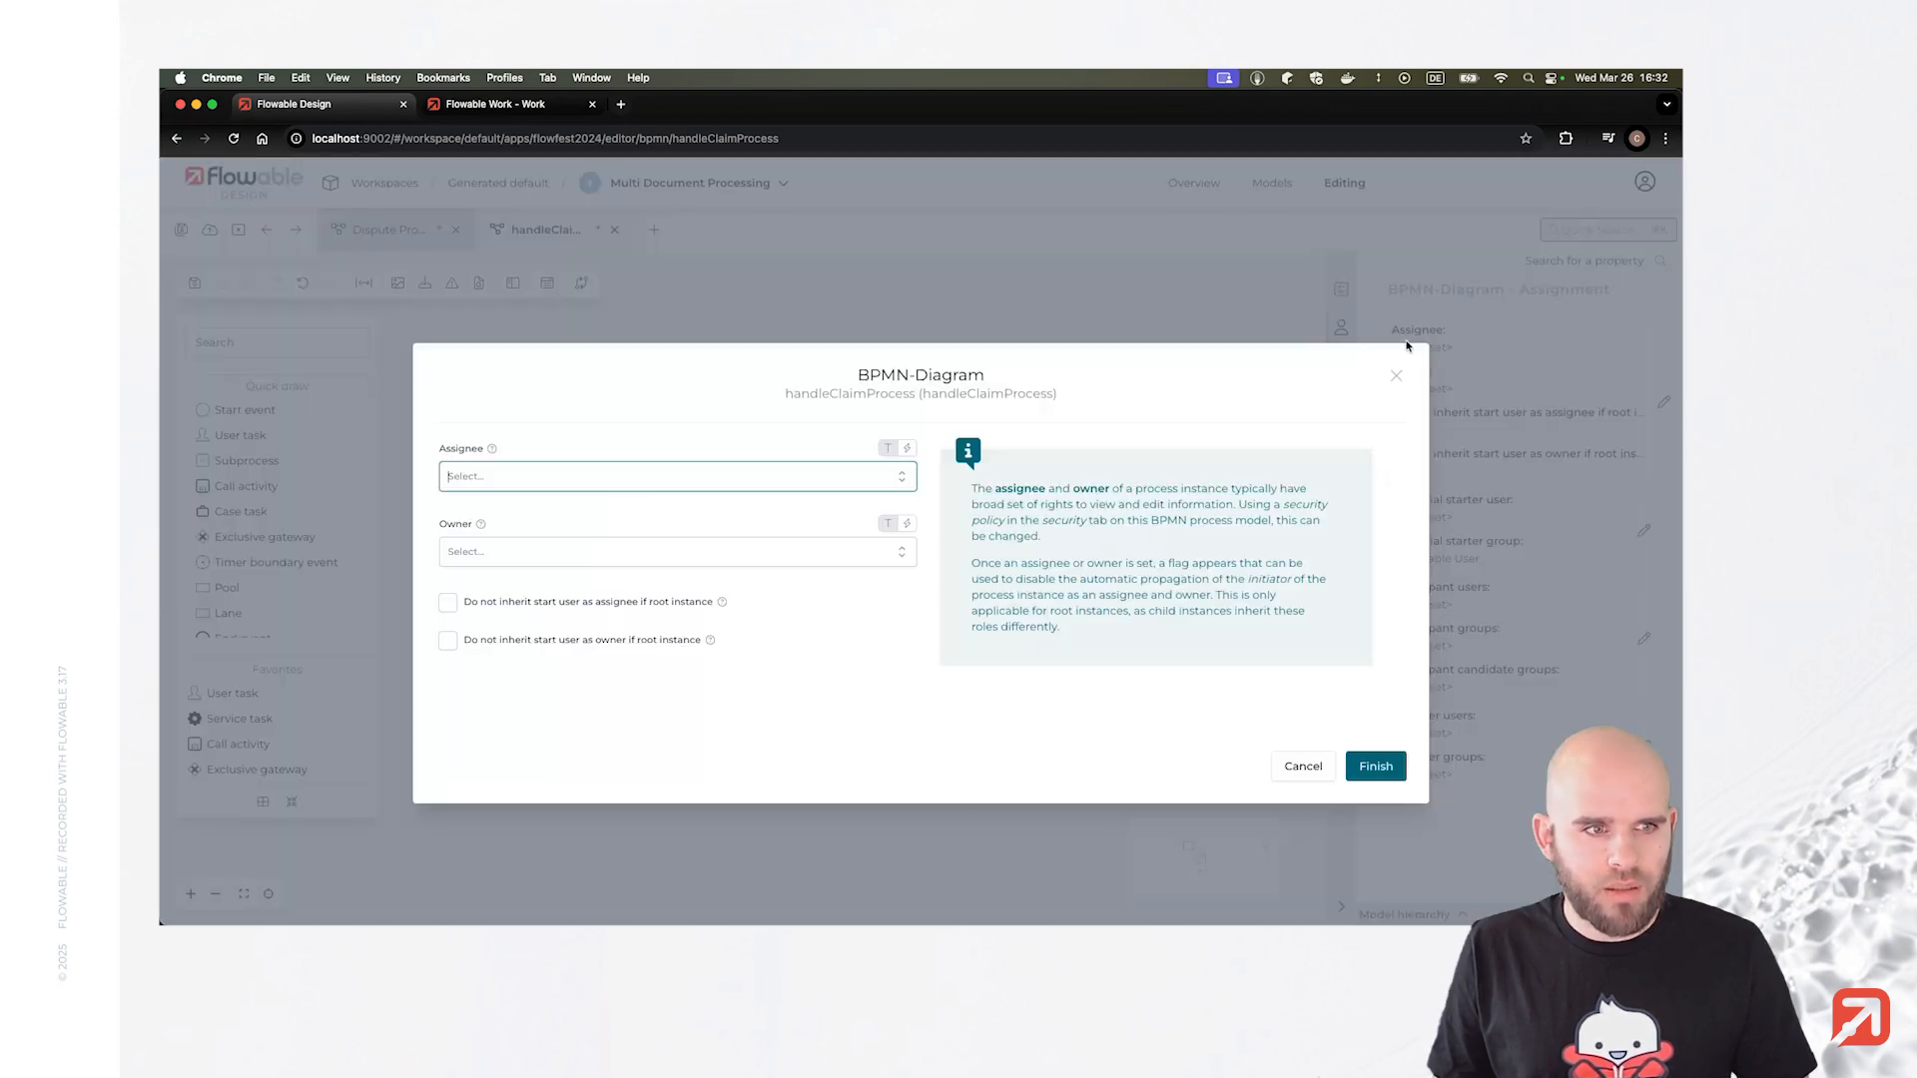
{"action": "left_click", "coordinate": [712, 476]}
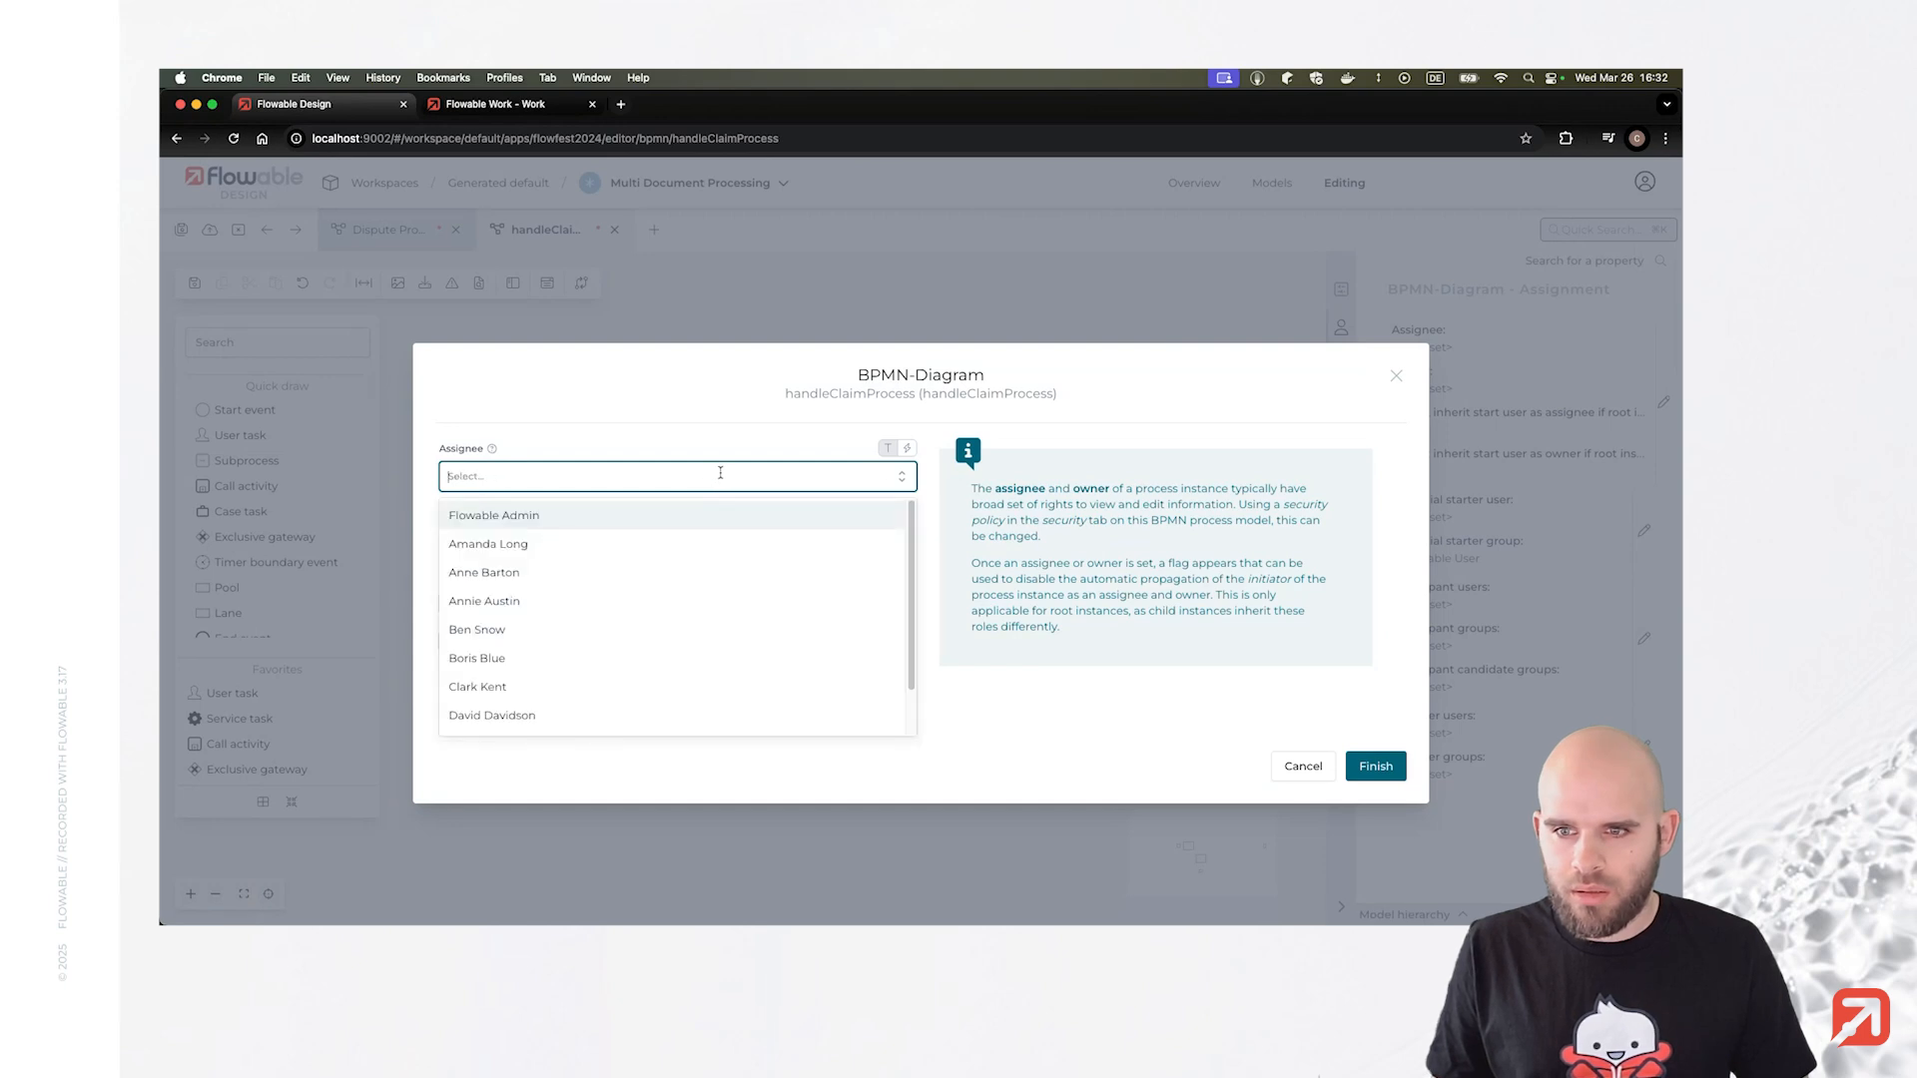
{"action": "left_click", "coordinate": [716, 475]}
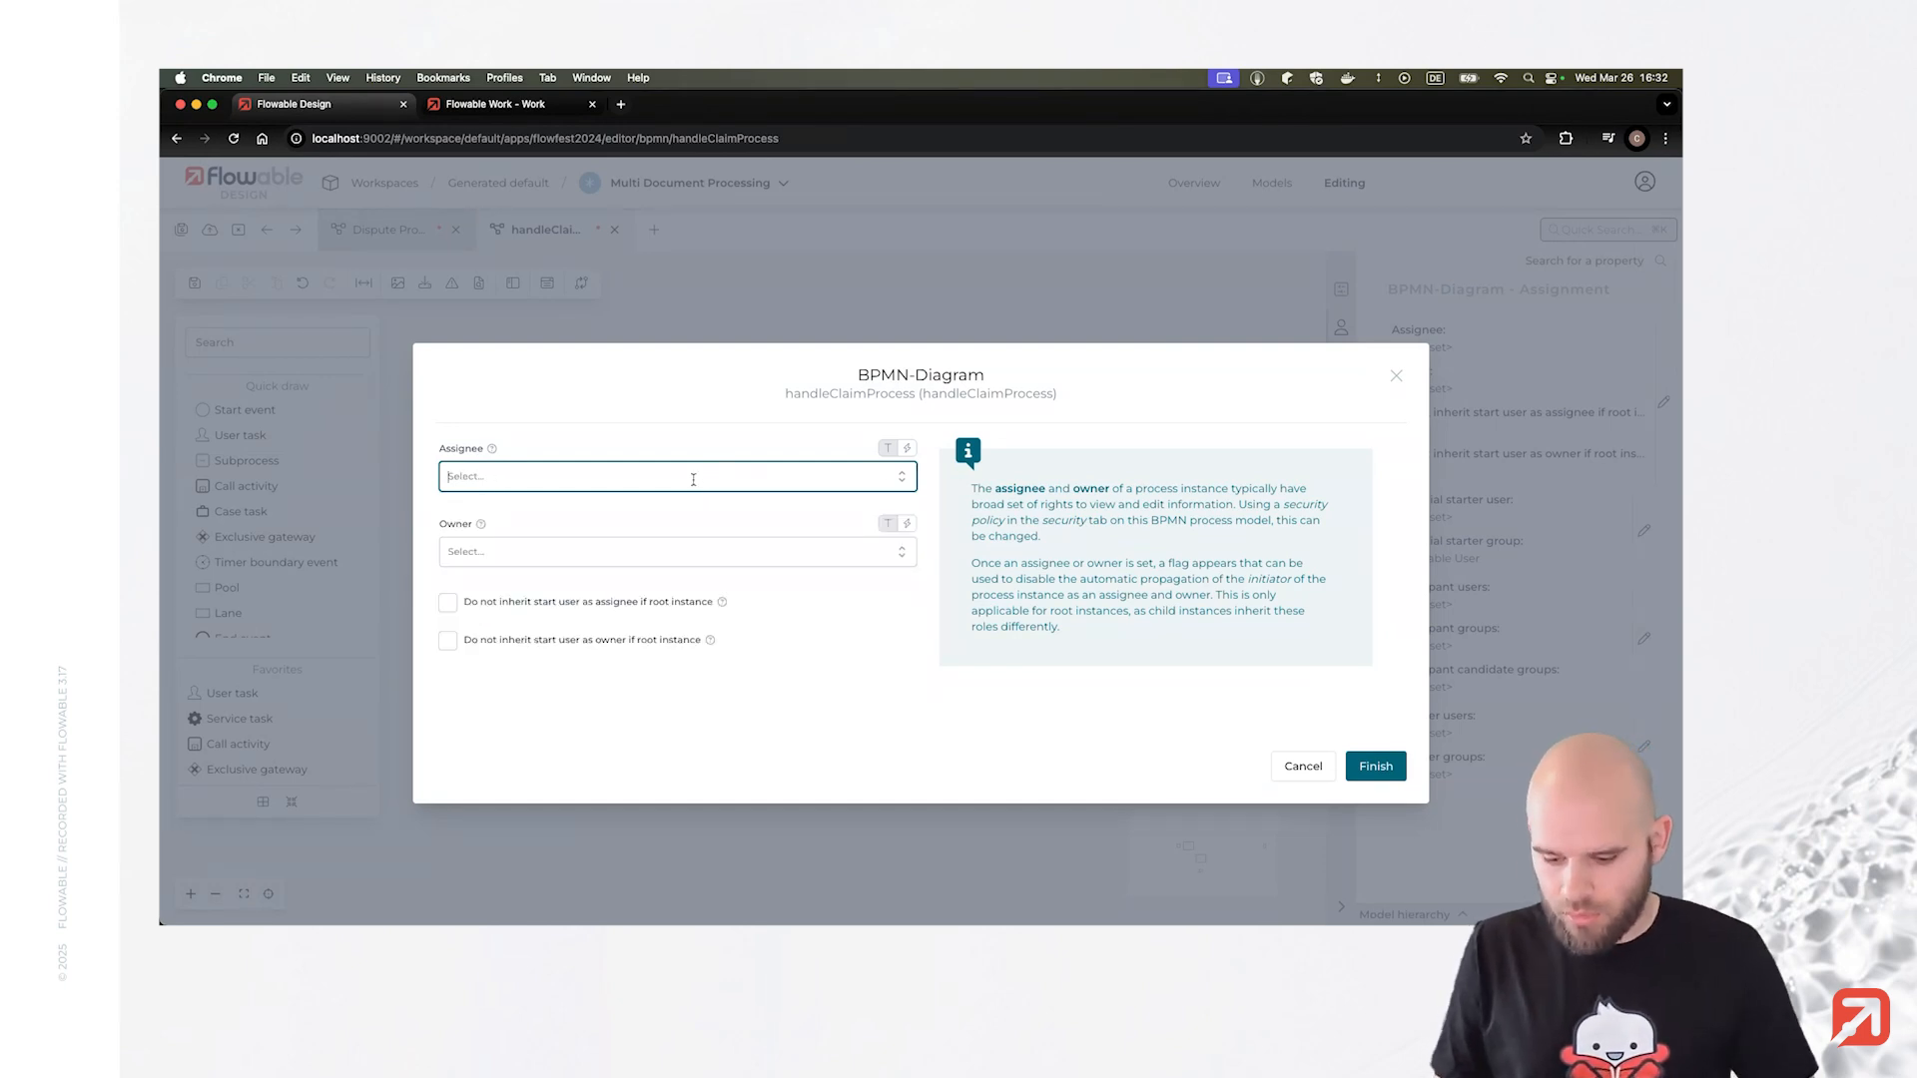
{"action": "key", "text": "Escape"}
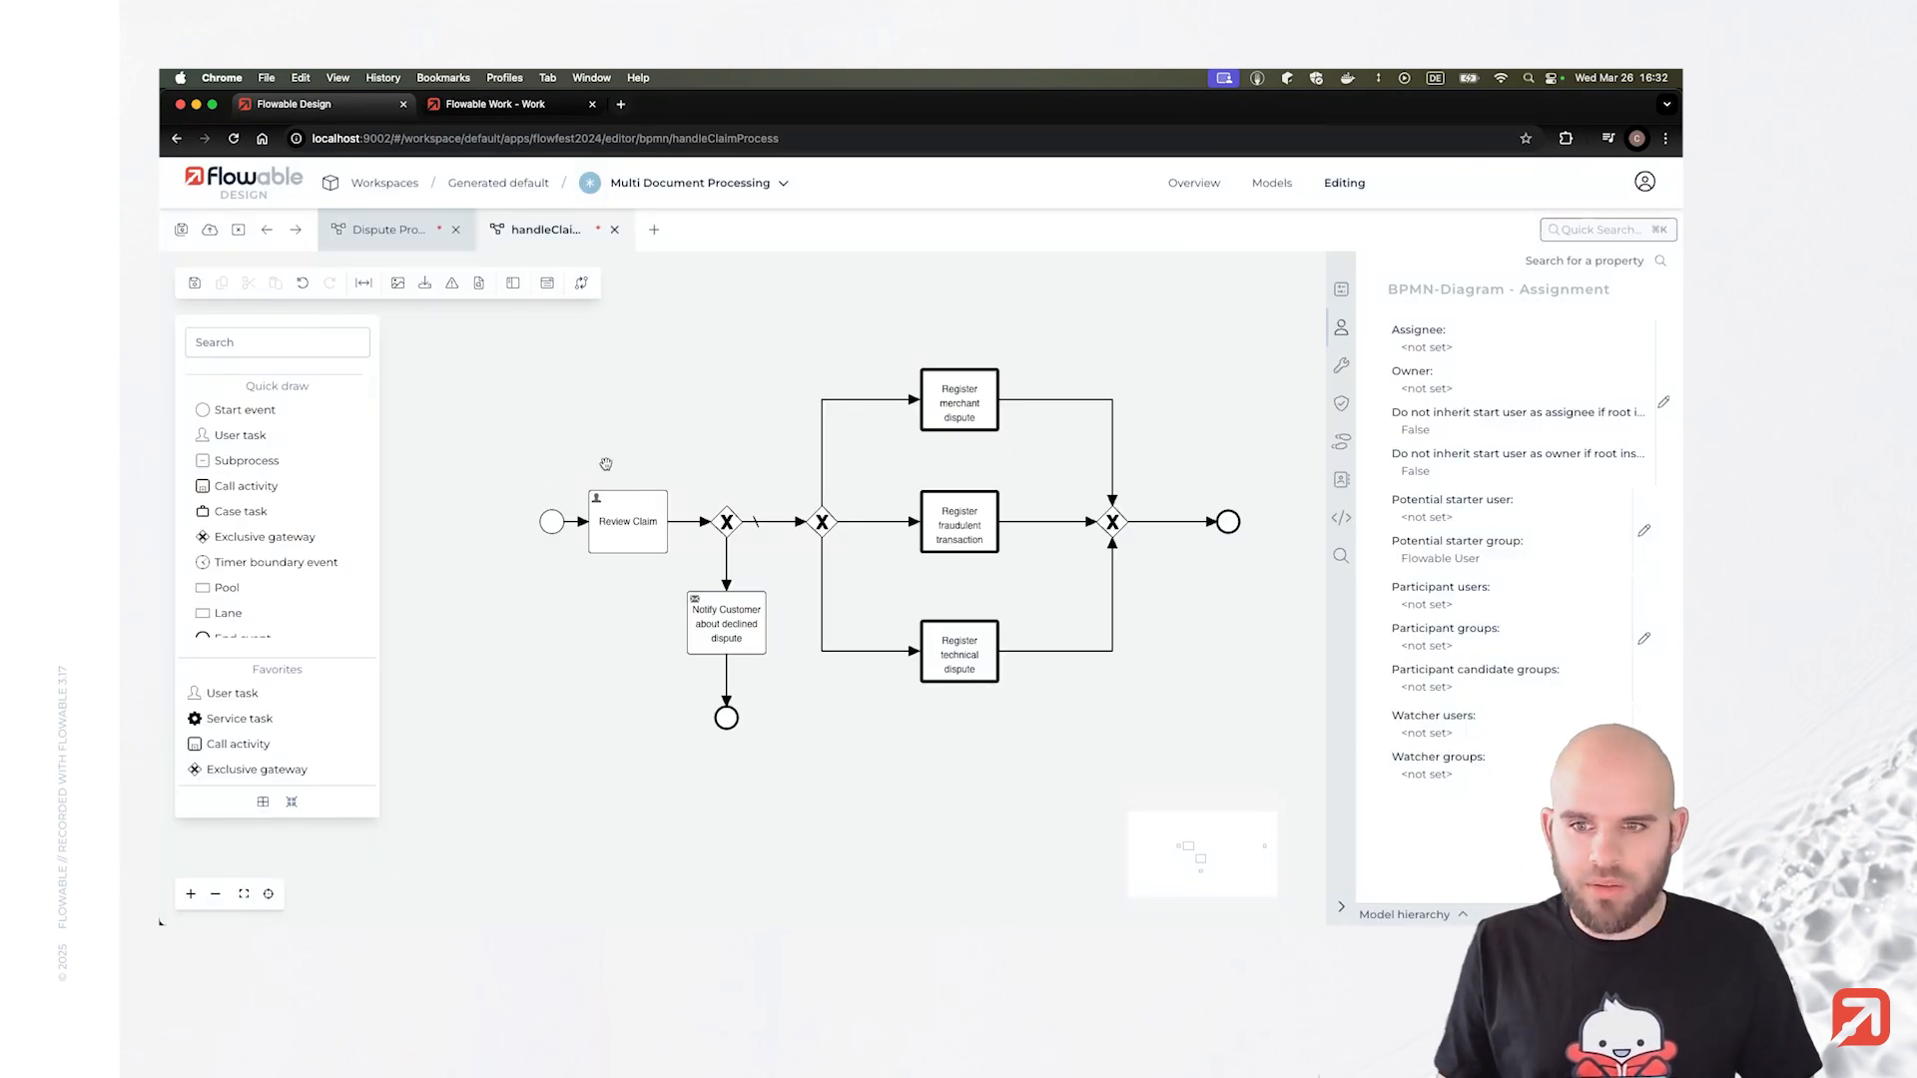
Set the assignee of the Review Claim user task to ${root.initiator} and save the handleClaimProcess model.
{"action": "left_click", "coordinate": [635, 516]}
{"action": "left_click", "coordinate": [1341, 328]}
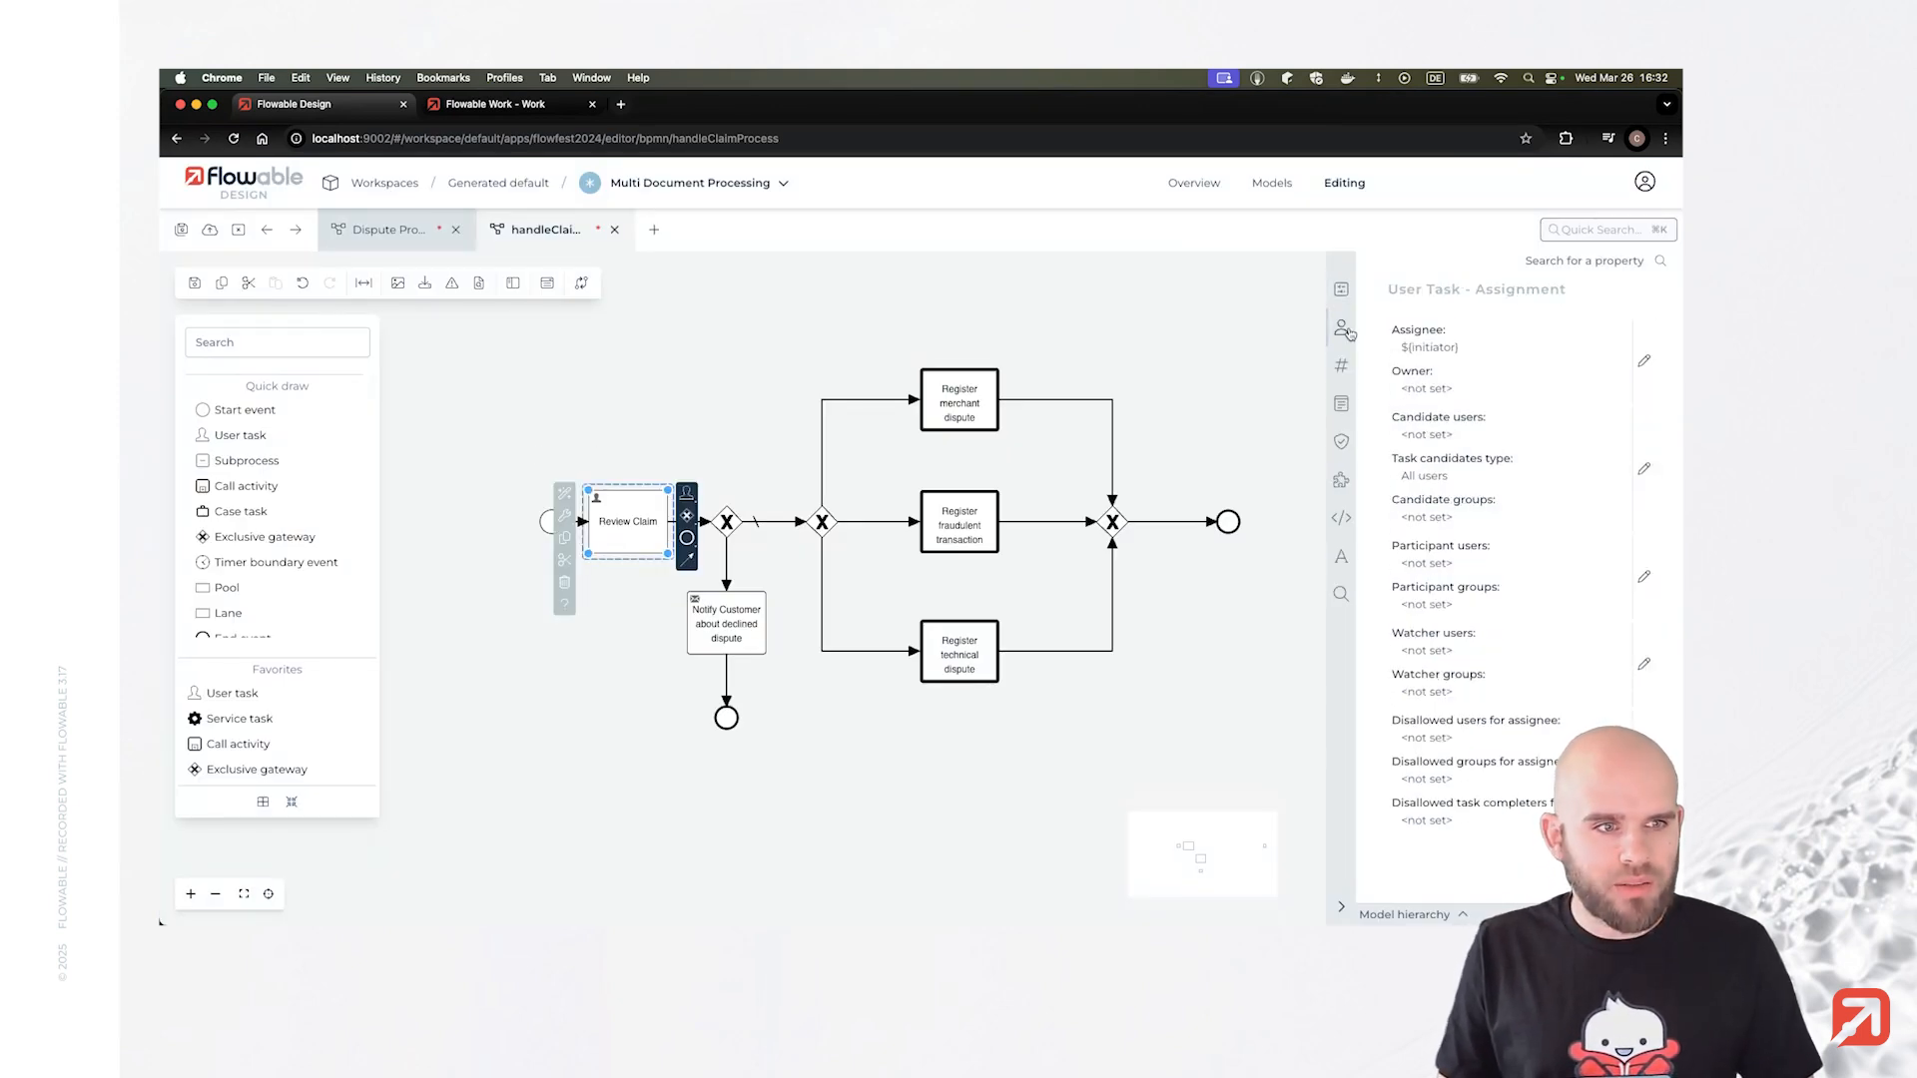
{"action": "left_click", "coordinate": [1419, 346]}
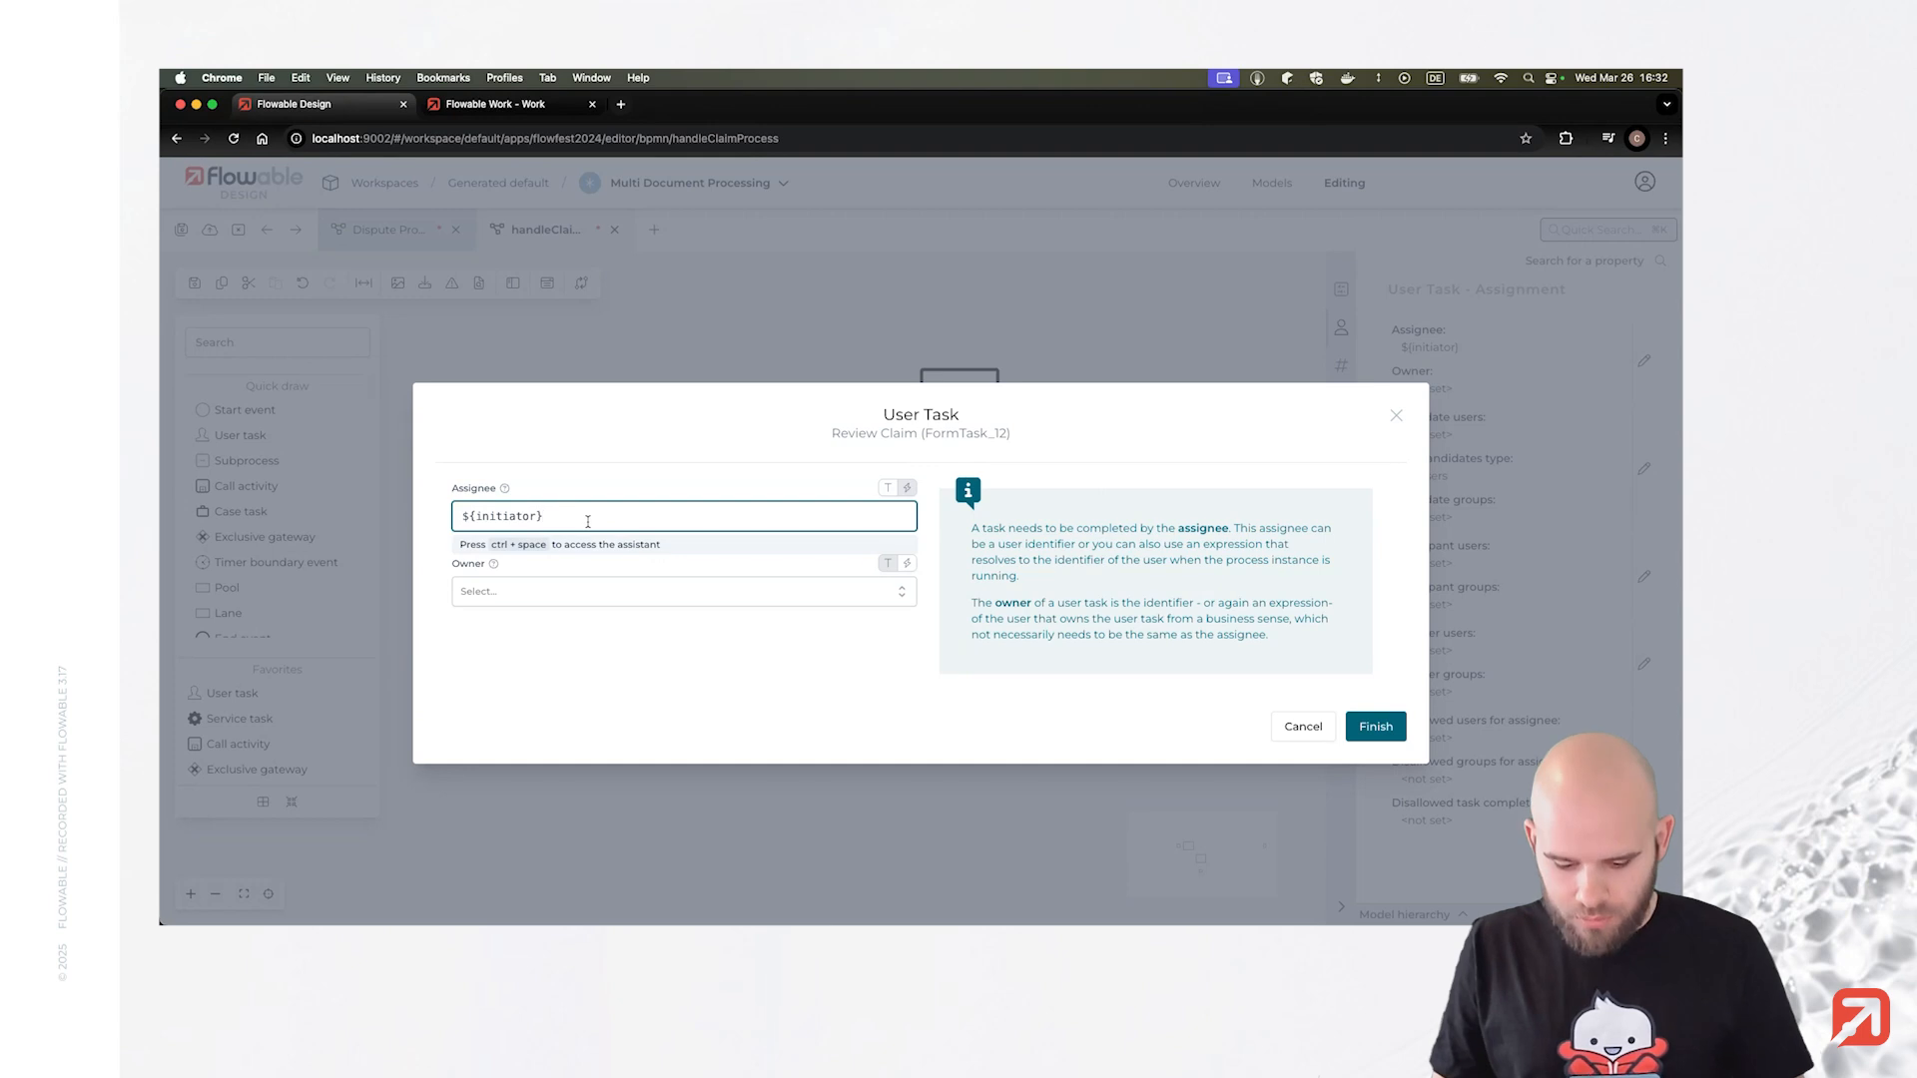
{"action": "type", "text": "root."}
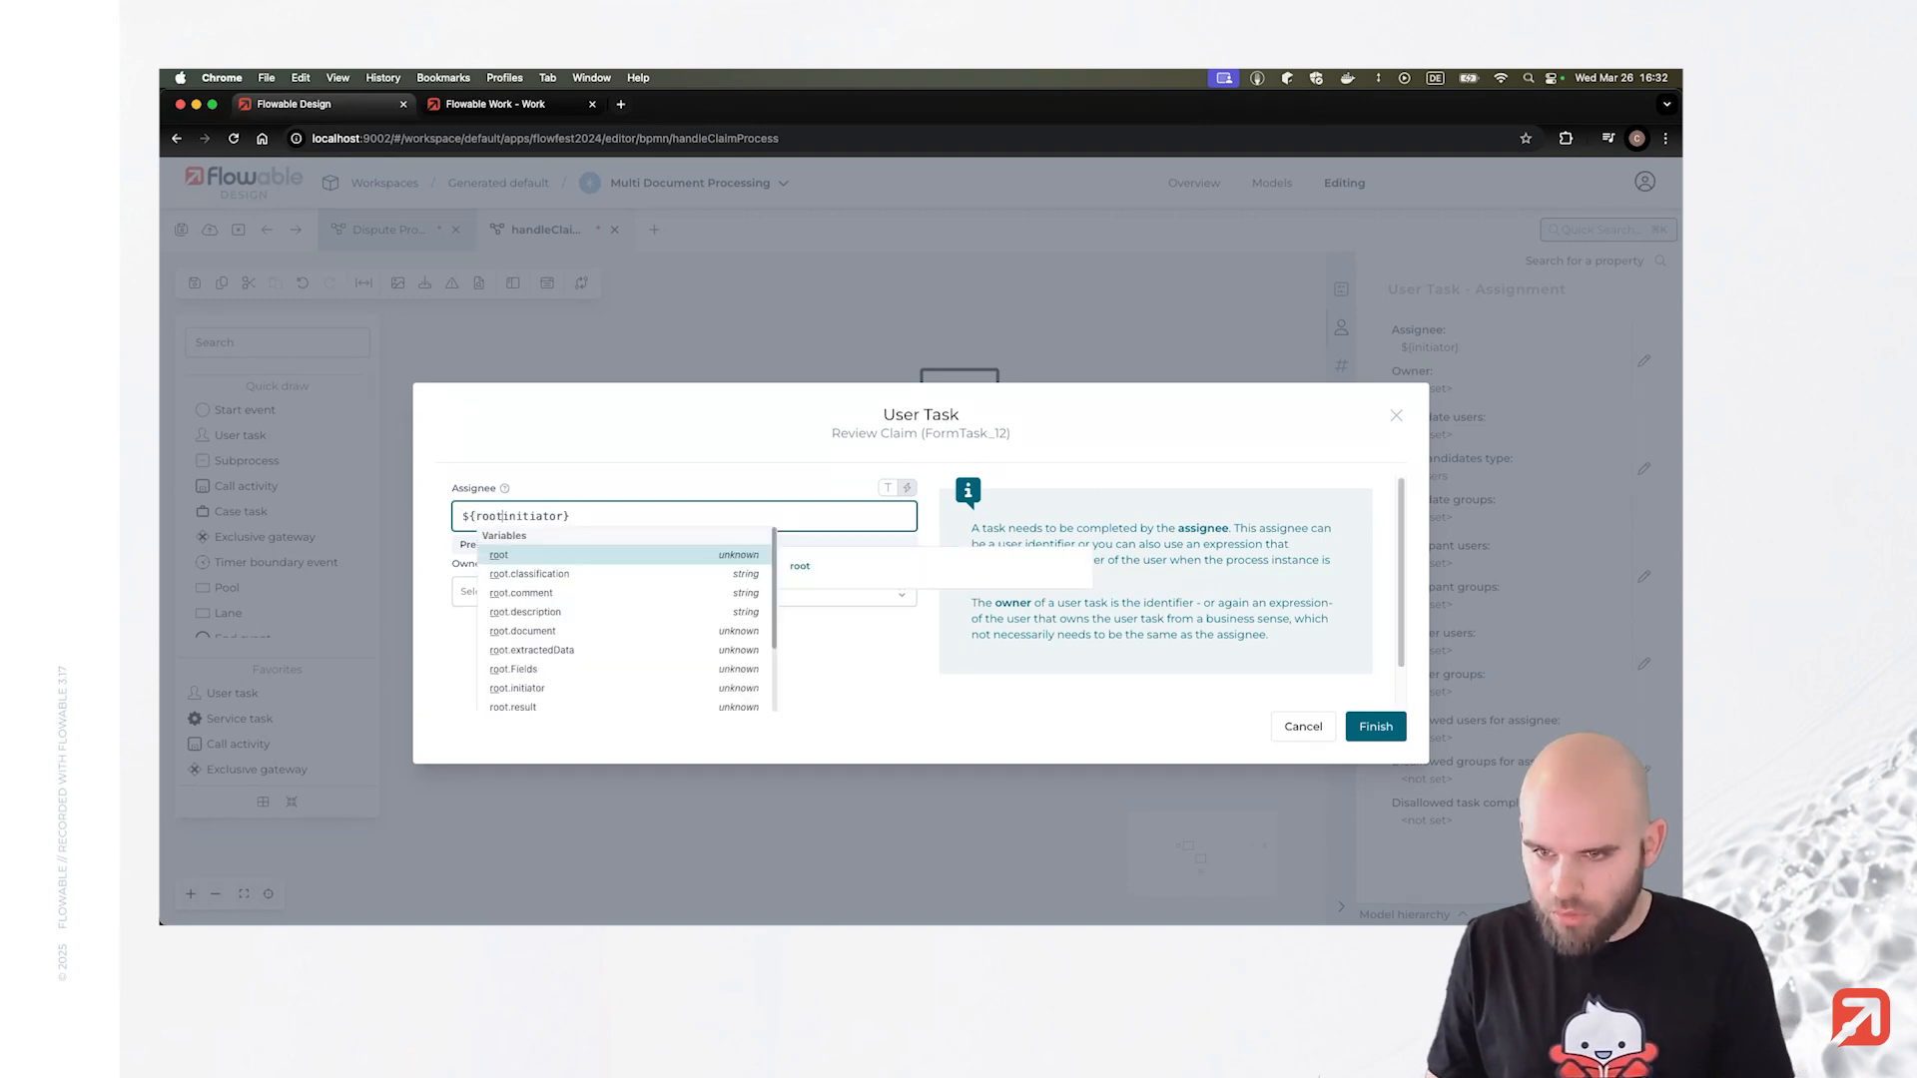
{"action": "left_click", "coordinate": [1376, 726]}
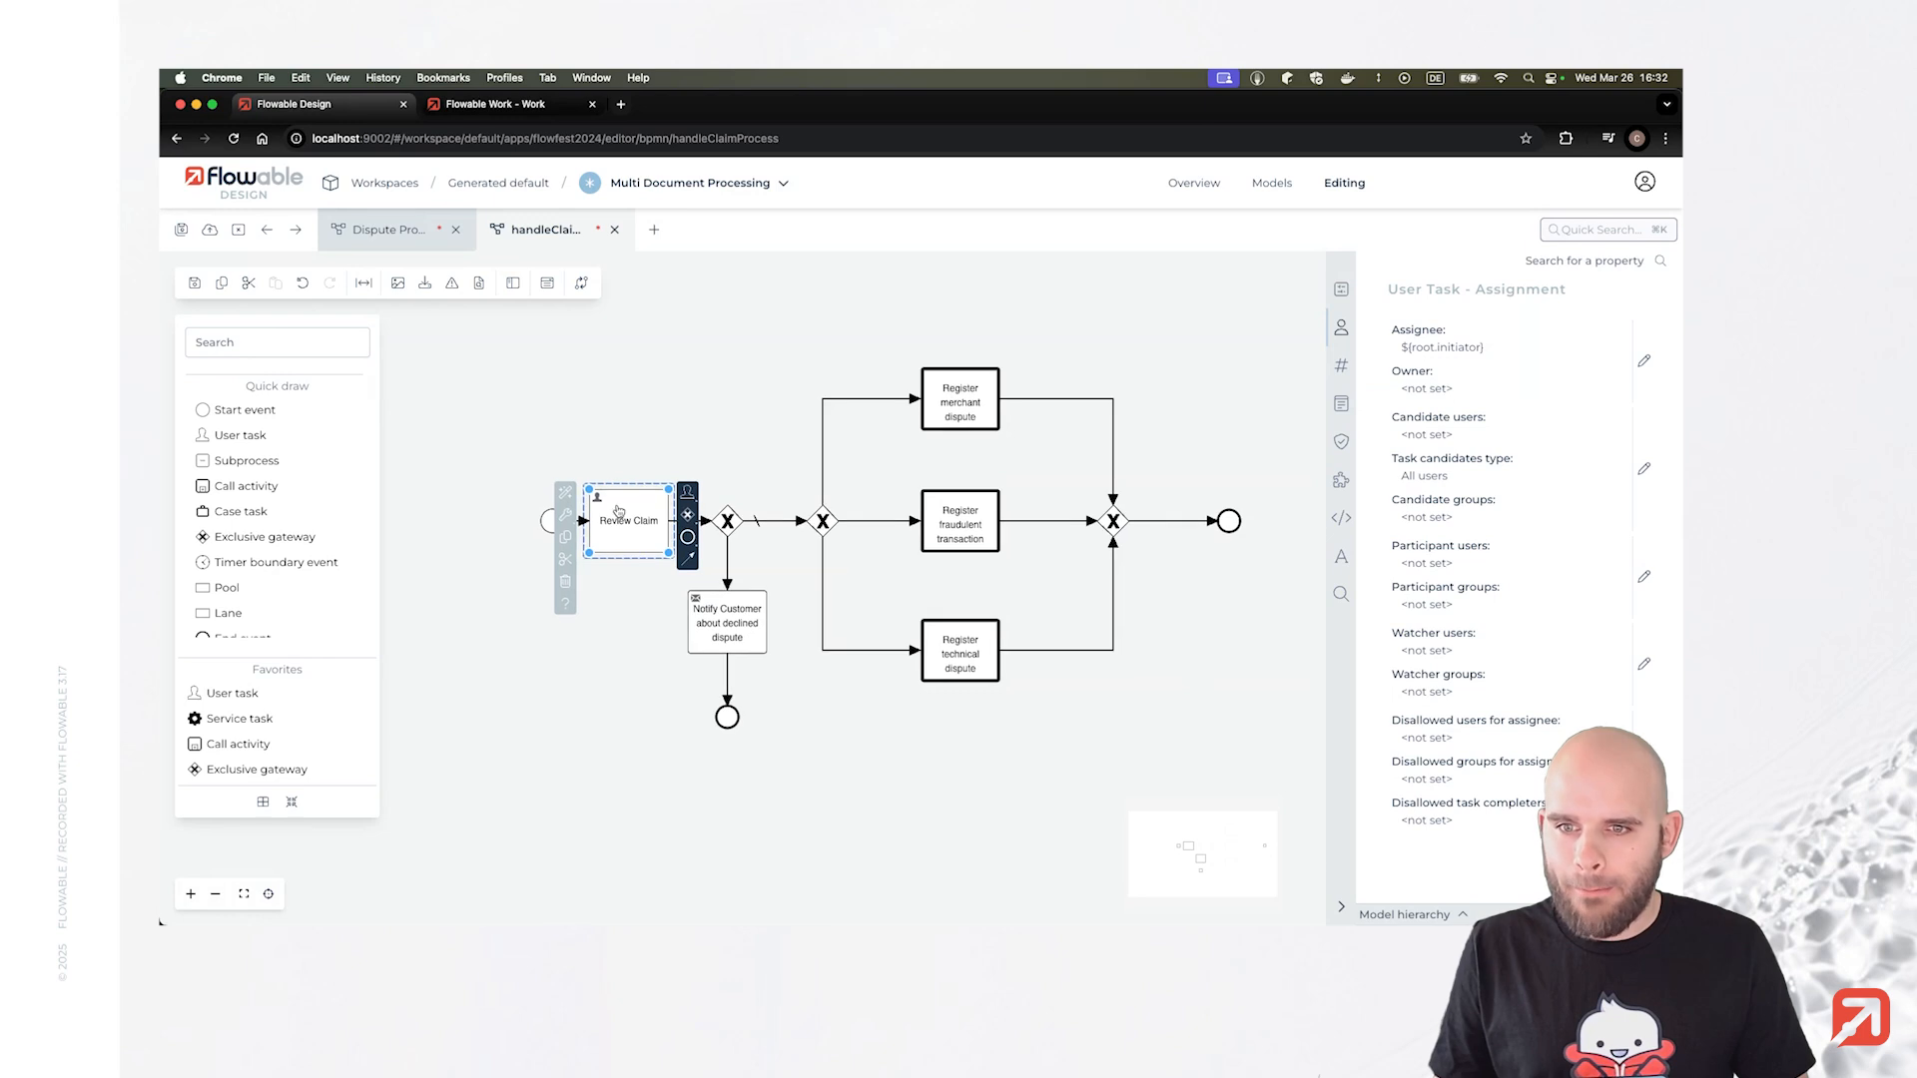
{"action": "left_click", "coordinate": [1341, 291]}
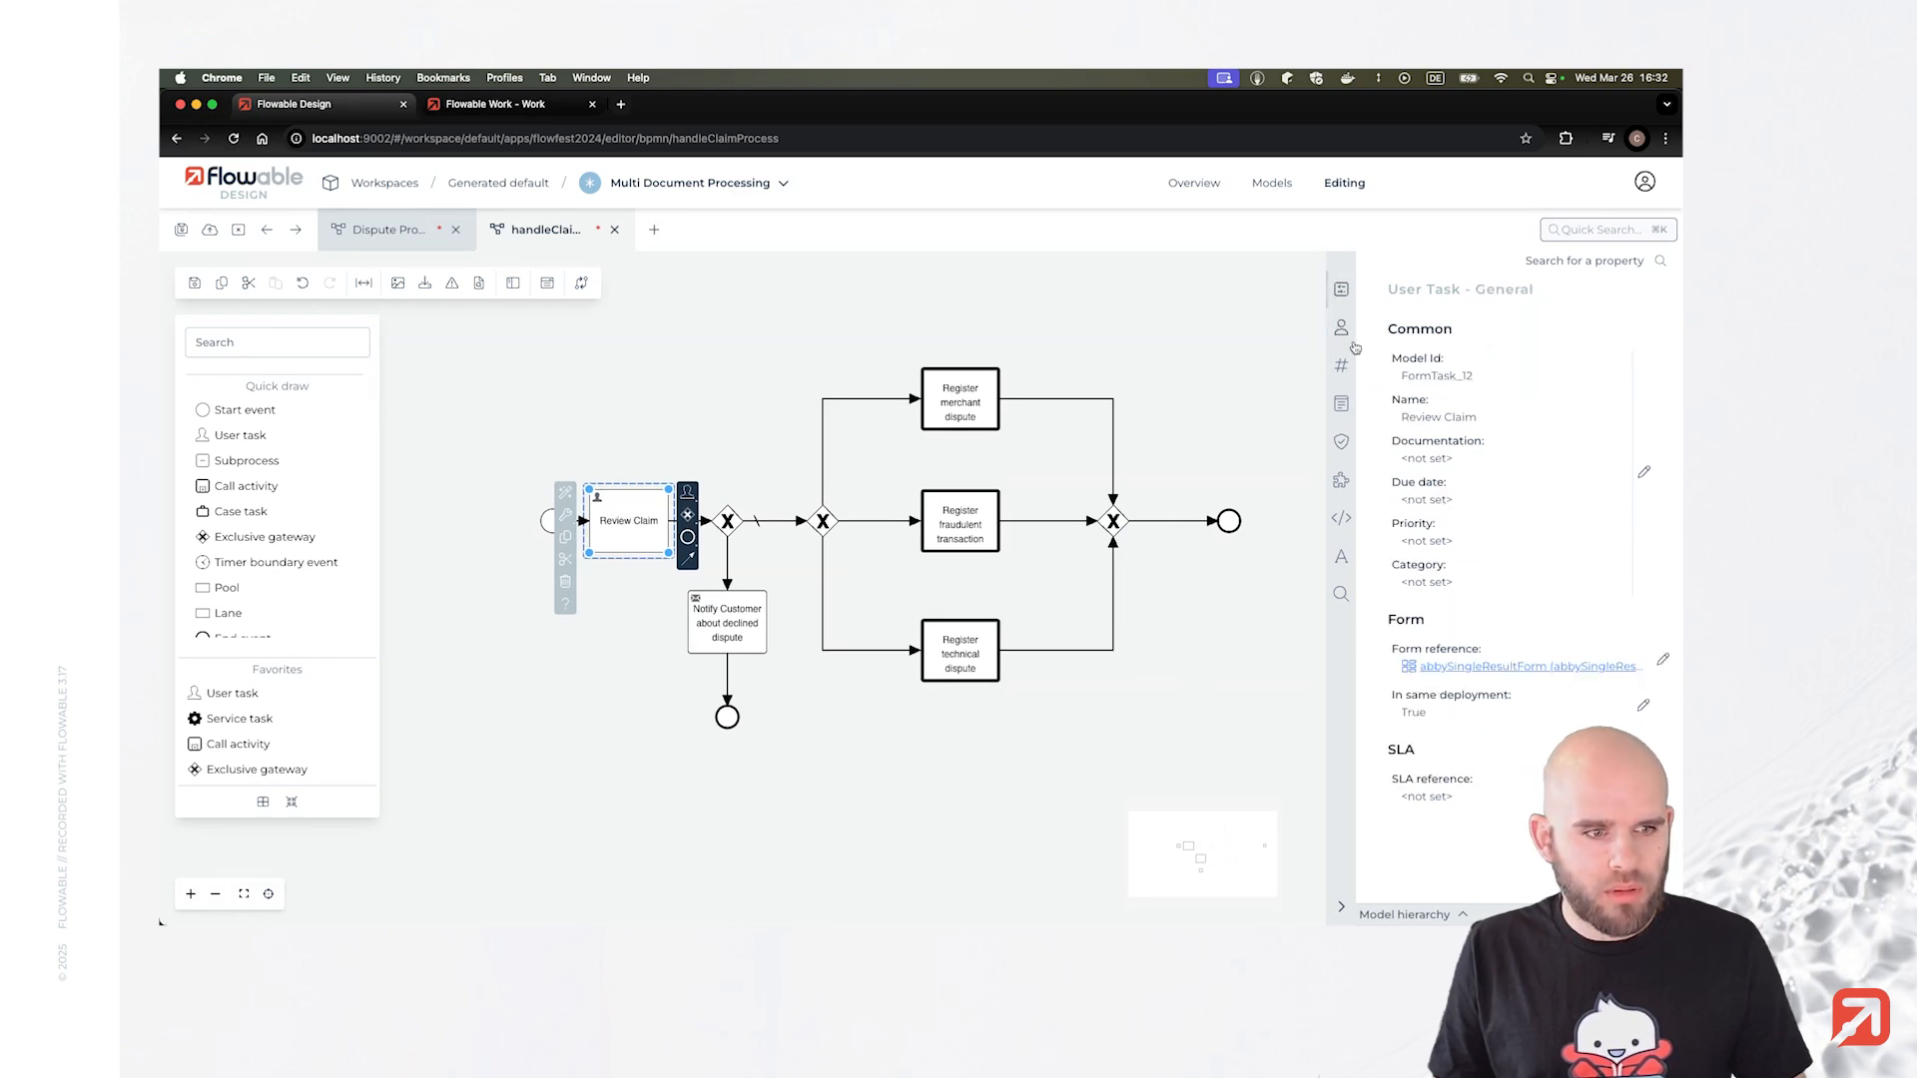
{"action": "left_click", "coordinate": [195, 282]}
Switch to the Dispute Process model and delete the Review Claims user task between Classify Data and Process claims.
{"action": "left_click", "coordinate": [411, 240]}
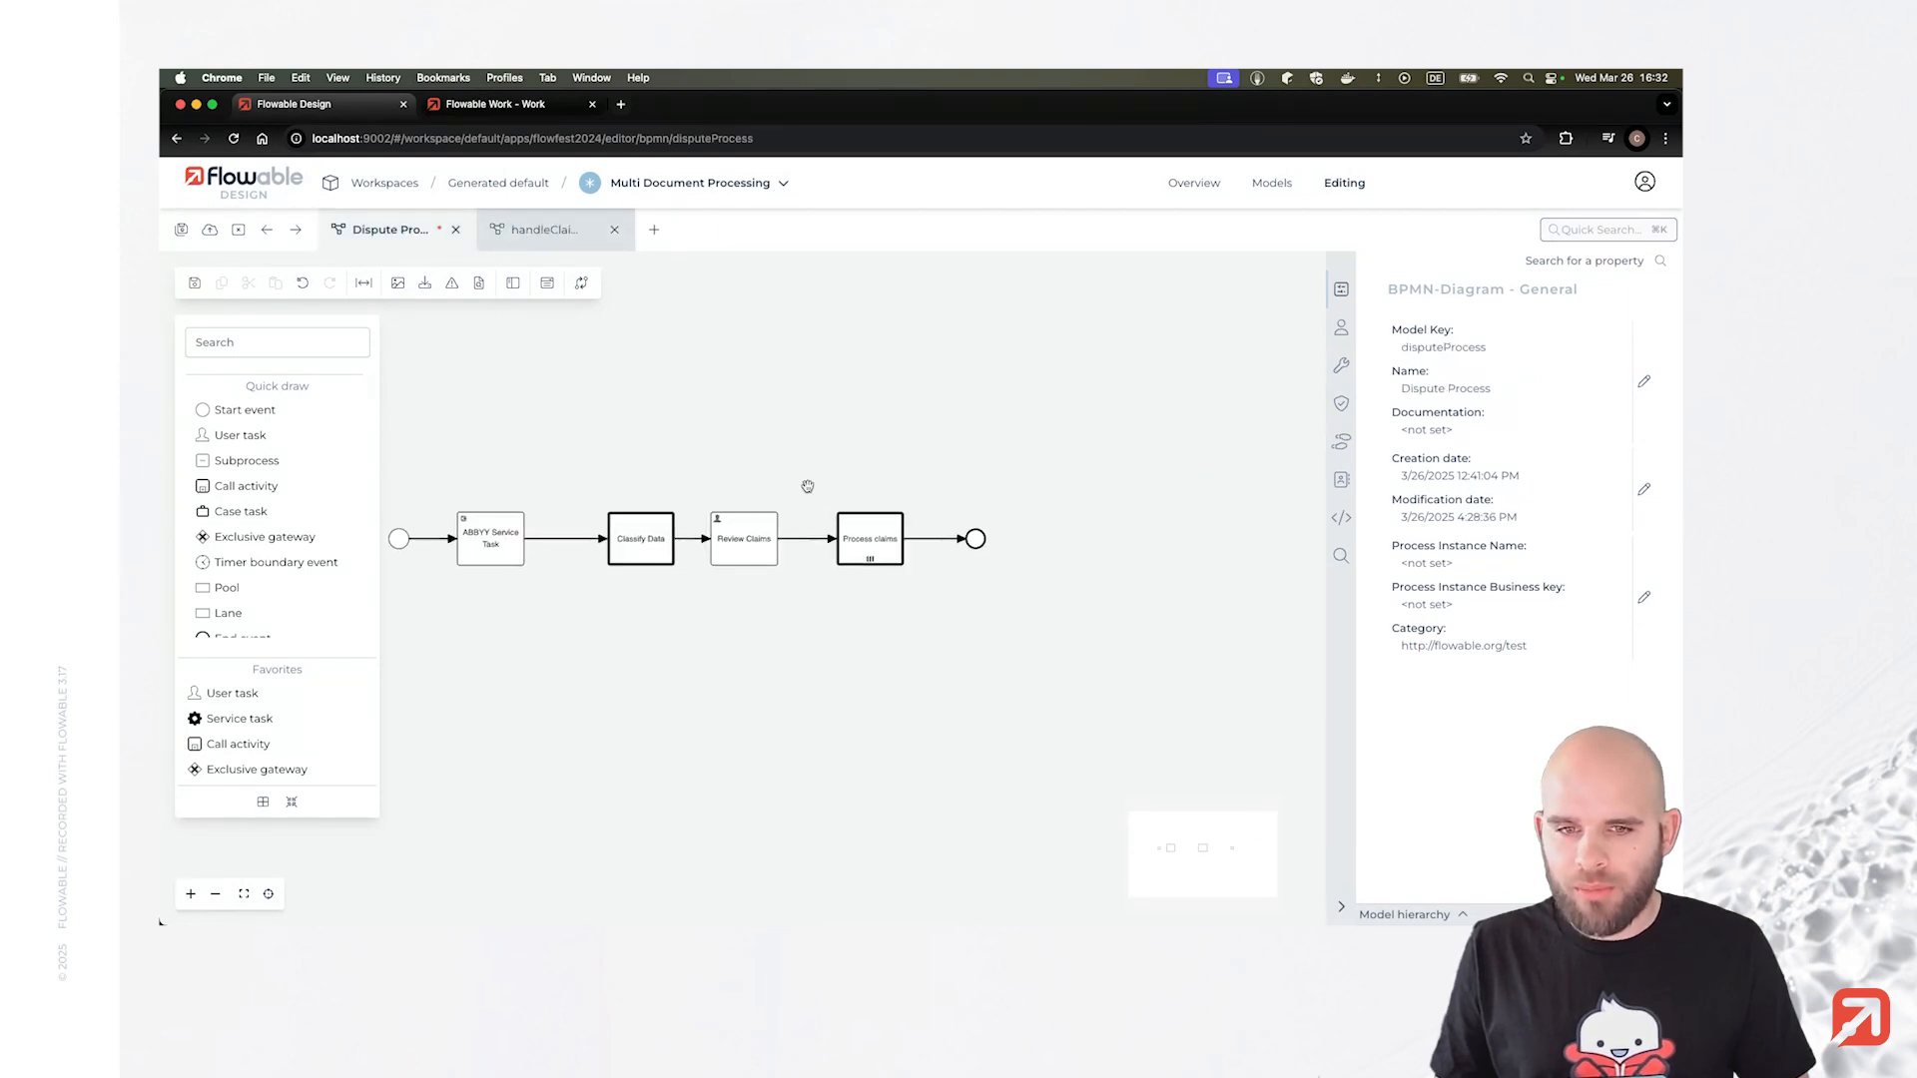
{"action": "left_click", "coordinate": [848, 538]}
{"action": "left_click", "coordinate": [712, 548]}
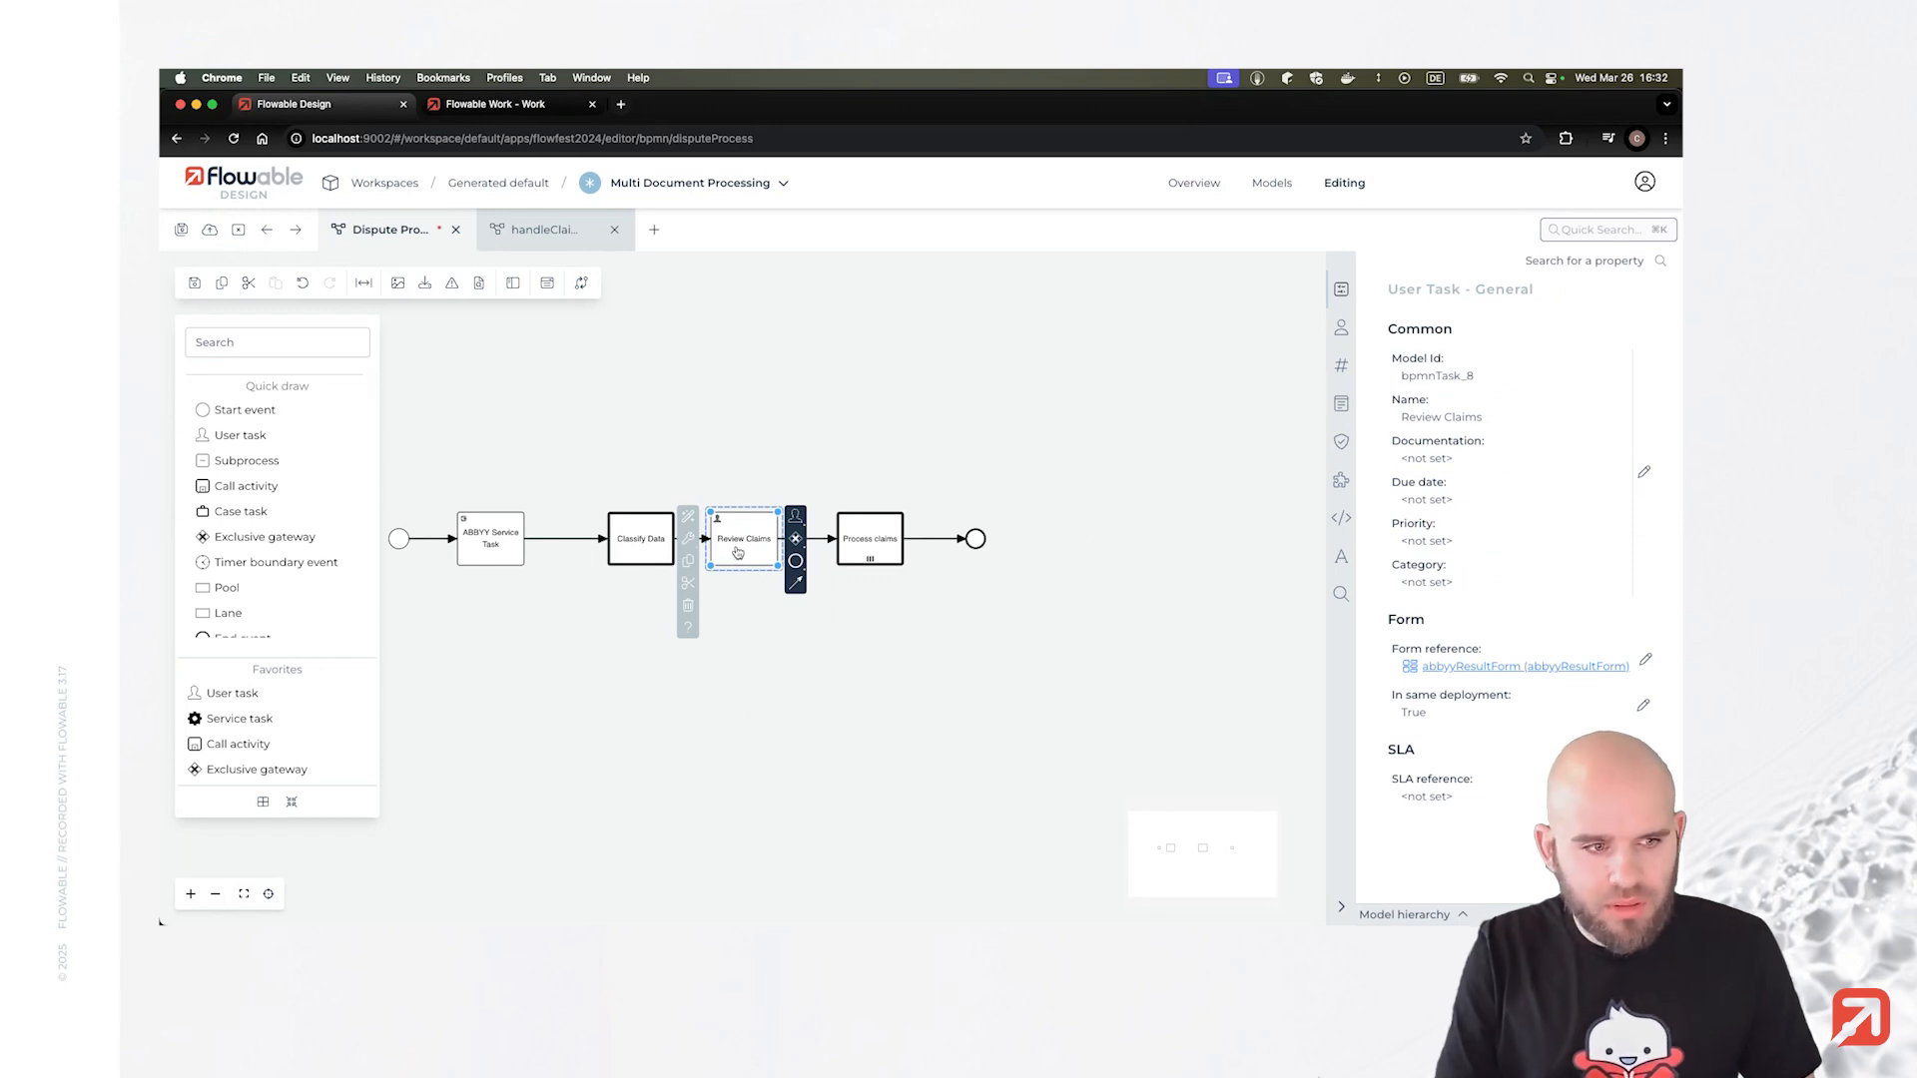
{"action": "key", "text": "Delete"}
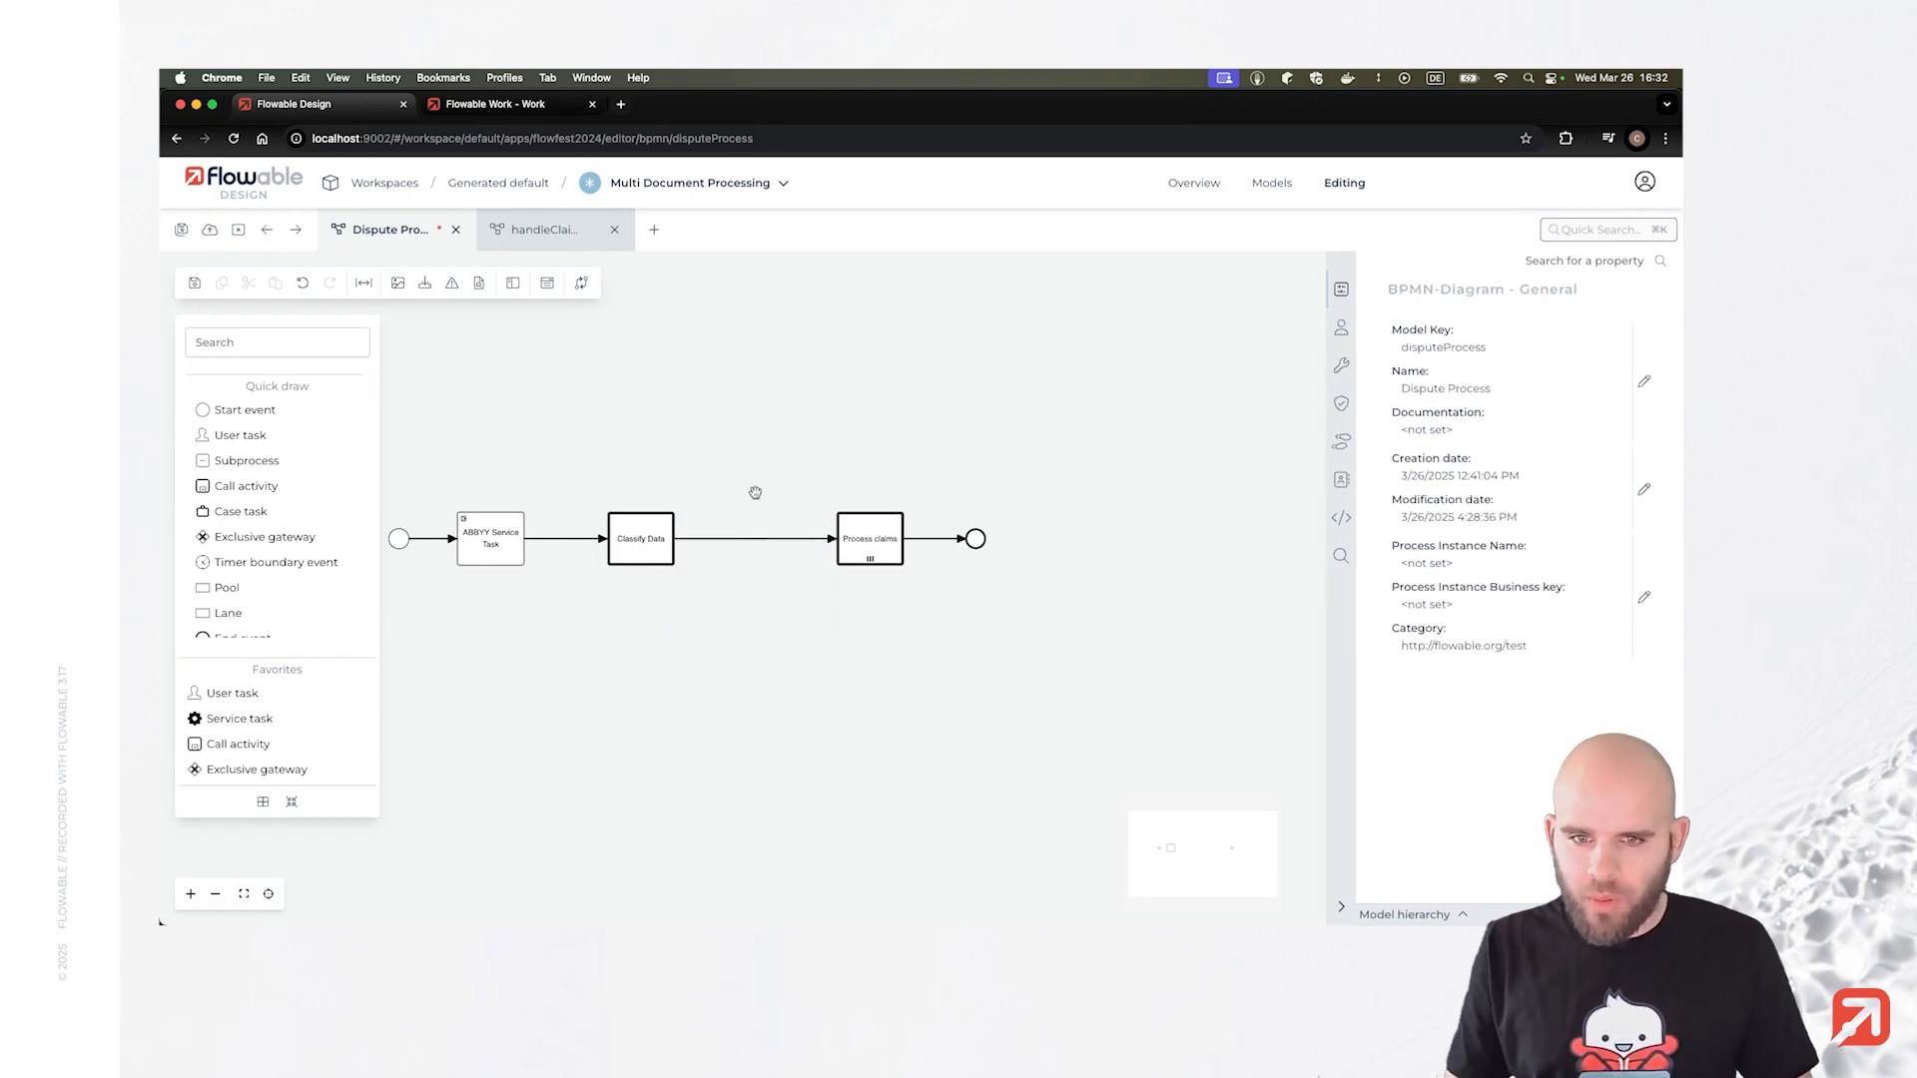
Move the Process claims call activity and the end event closer to Classify Data to close the gap in the diagram.
{"action": "left_click_drag", "start_coordinate": [864, 536], "coordinate": [773, 536]}
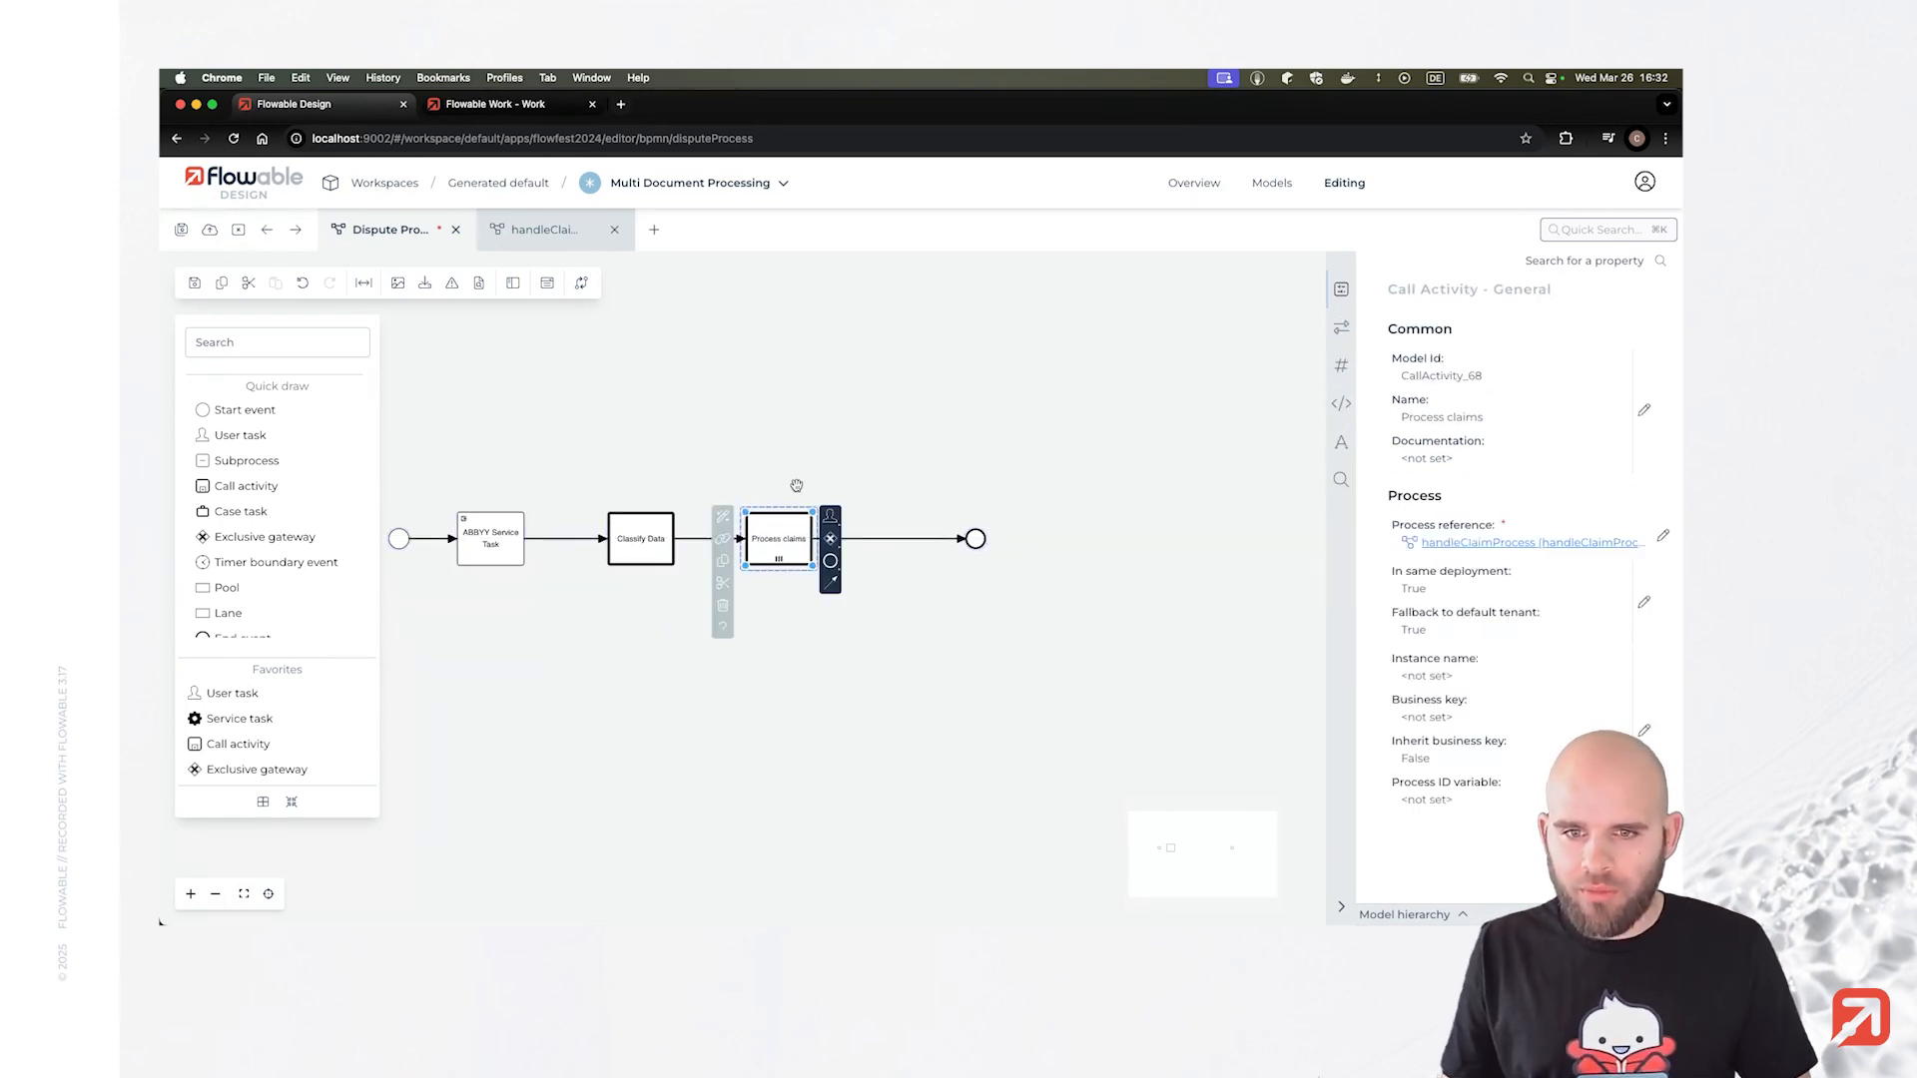
{"action": "left_click", "coordinate": [946, 552]}
{"action": "left_click_drag", "start_coordinate": [975, 540], "coordinate": [865, 540]}
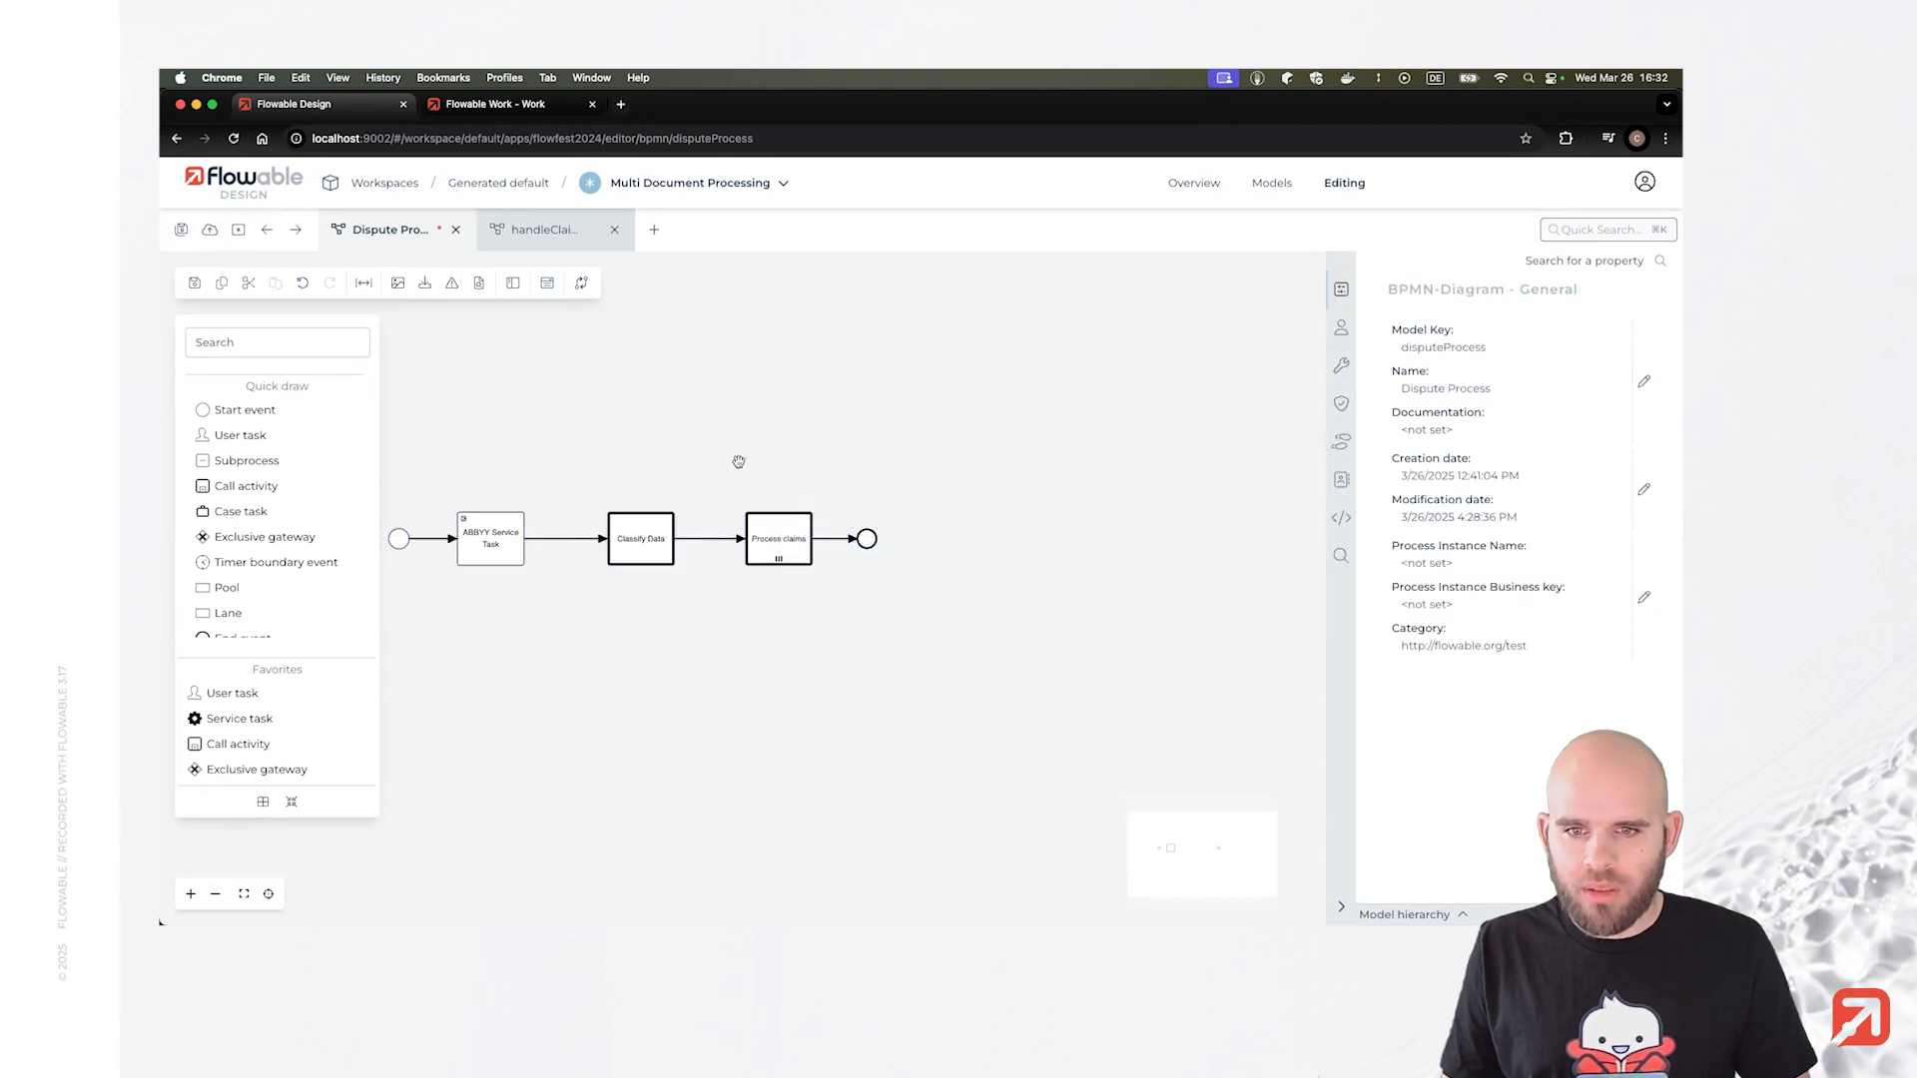
{"action": "left_click_drag", "start_coordinate": [737, 462], "coordinate": [824, 465]}
{"action": "left_click", "coordinate": [844, 527]}
{"action": "left_click", "coordinate": [774, 461]}
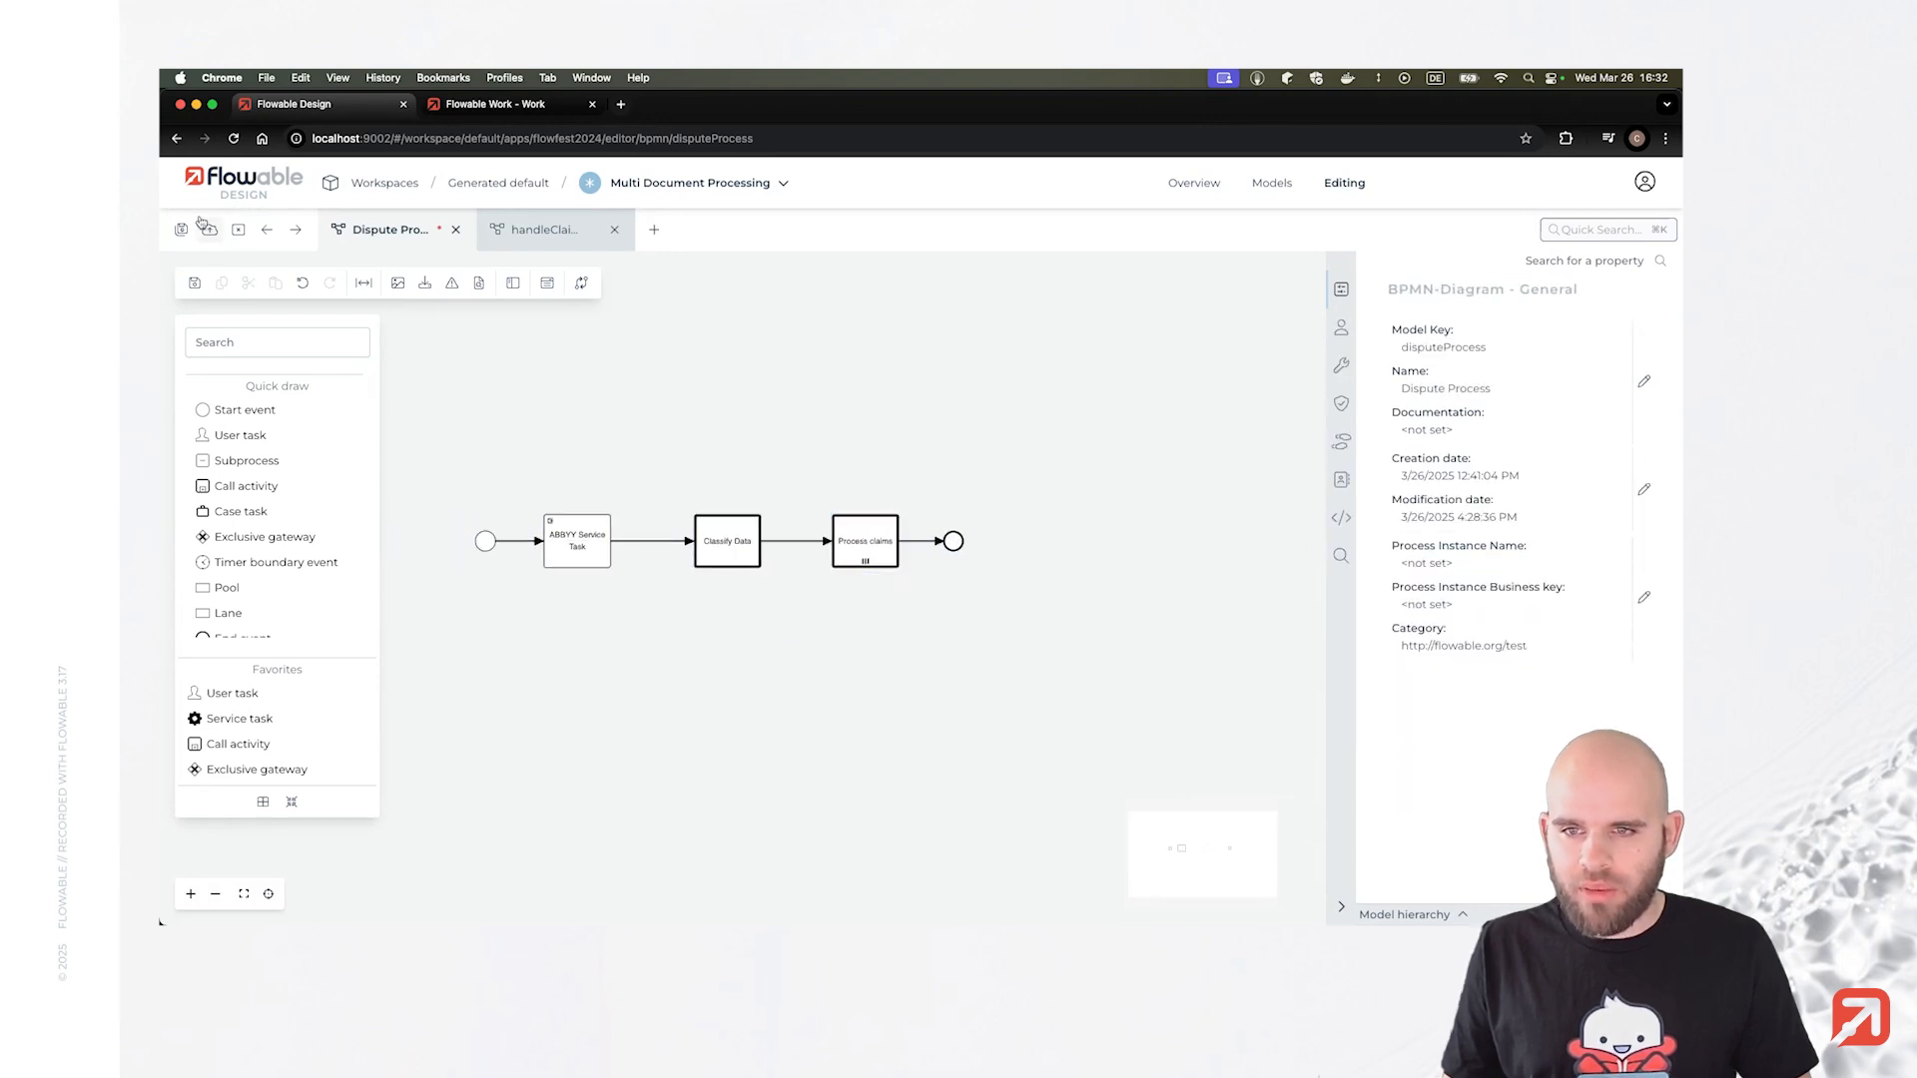
Save the Dispute Process model and publish the Multi Document Processing app to the default deployment target.
{"action": "left_click", "coordinate": [197, 283]}
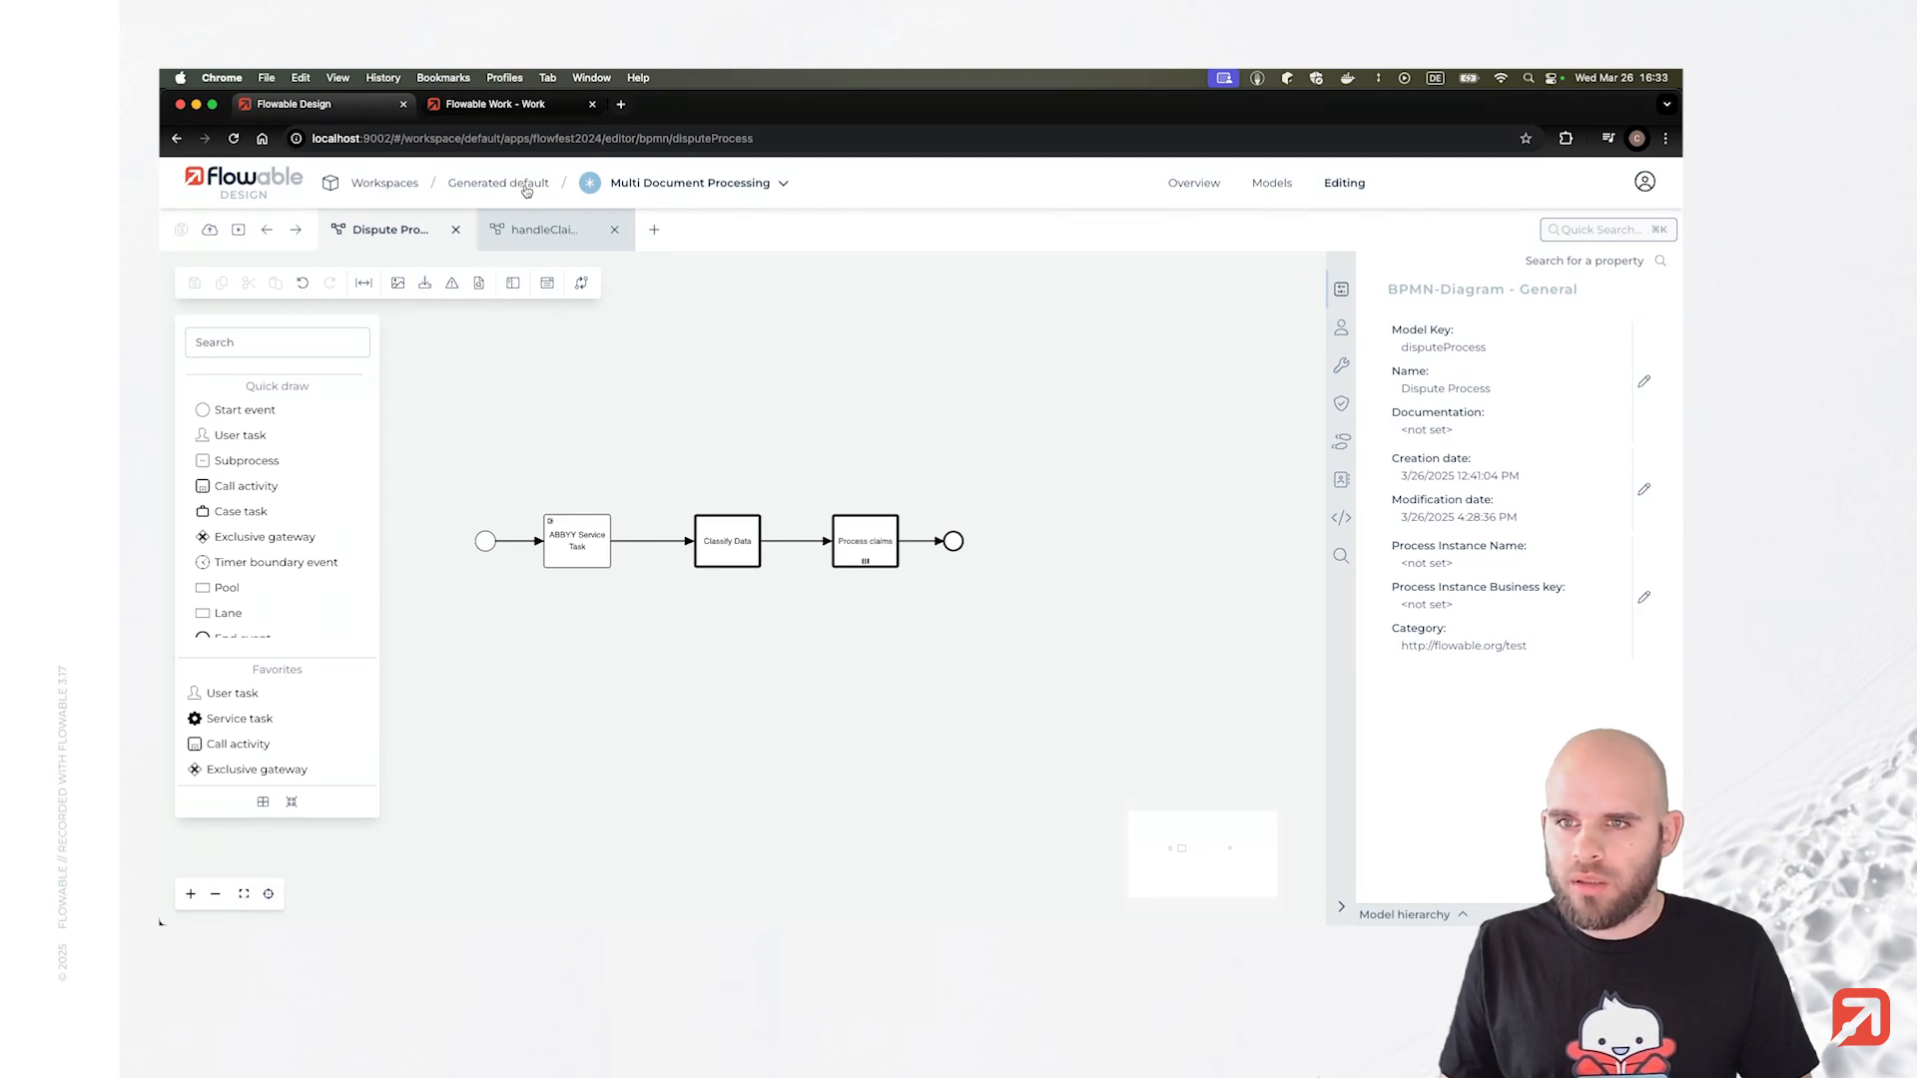
{"action": "left_click", "coordinate": [212, 232]}
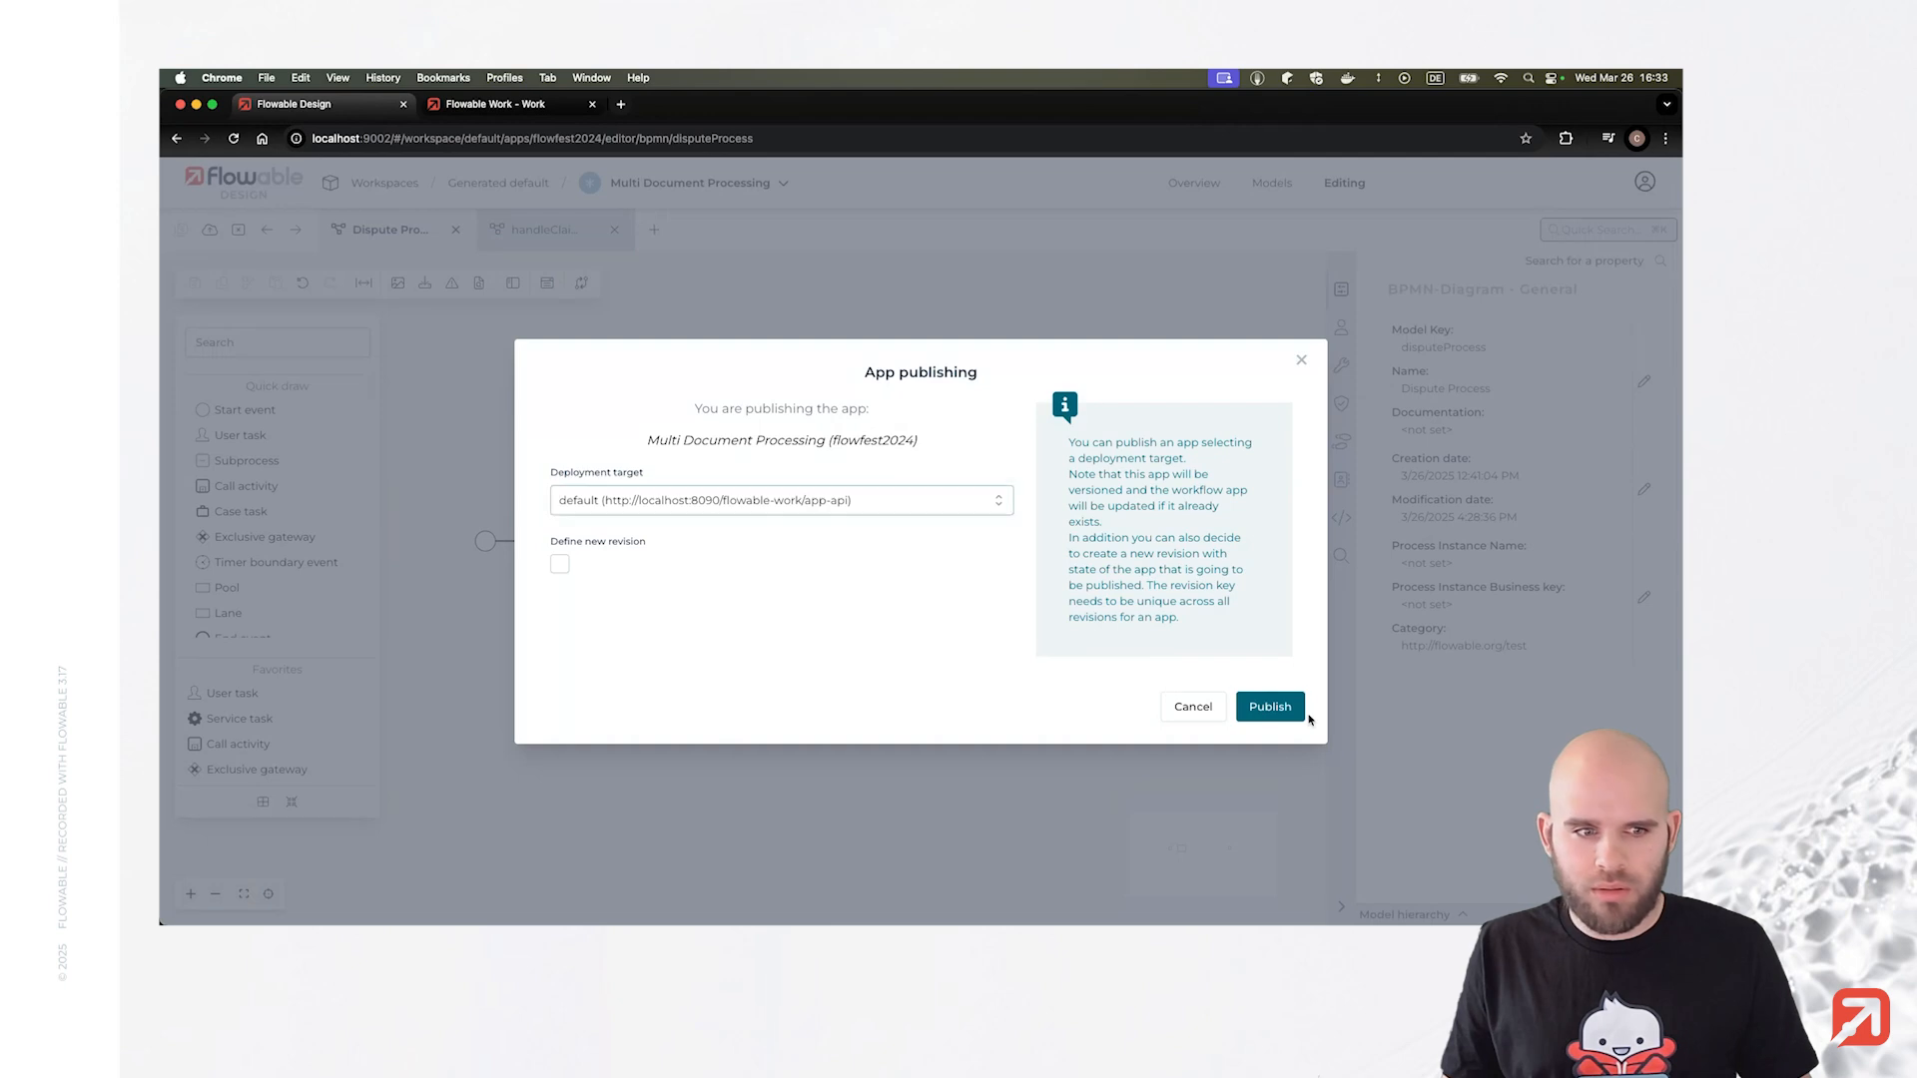
{"action": "left_click", "coordinate": [1268, 707]}
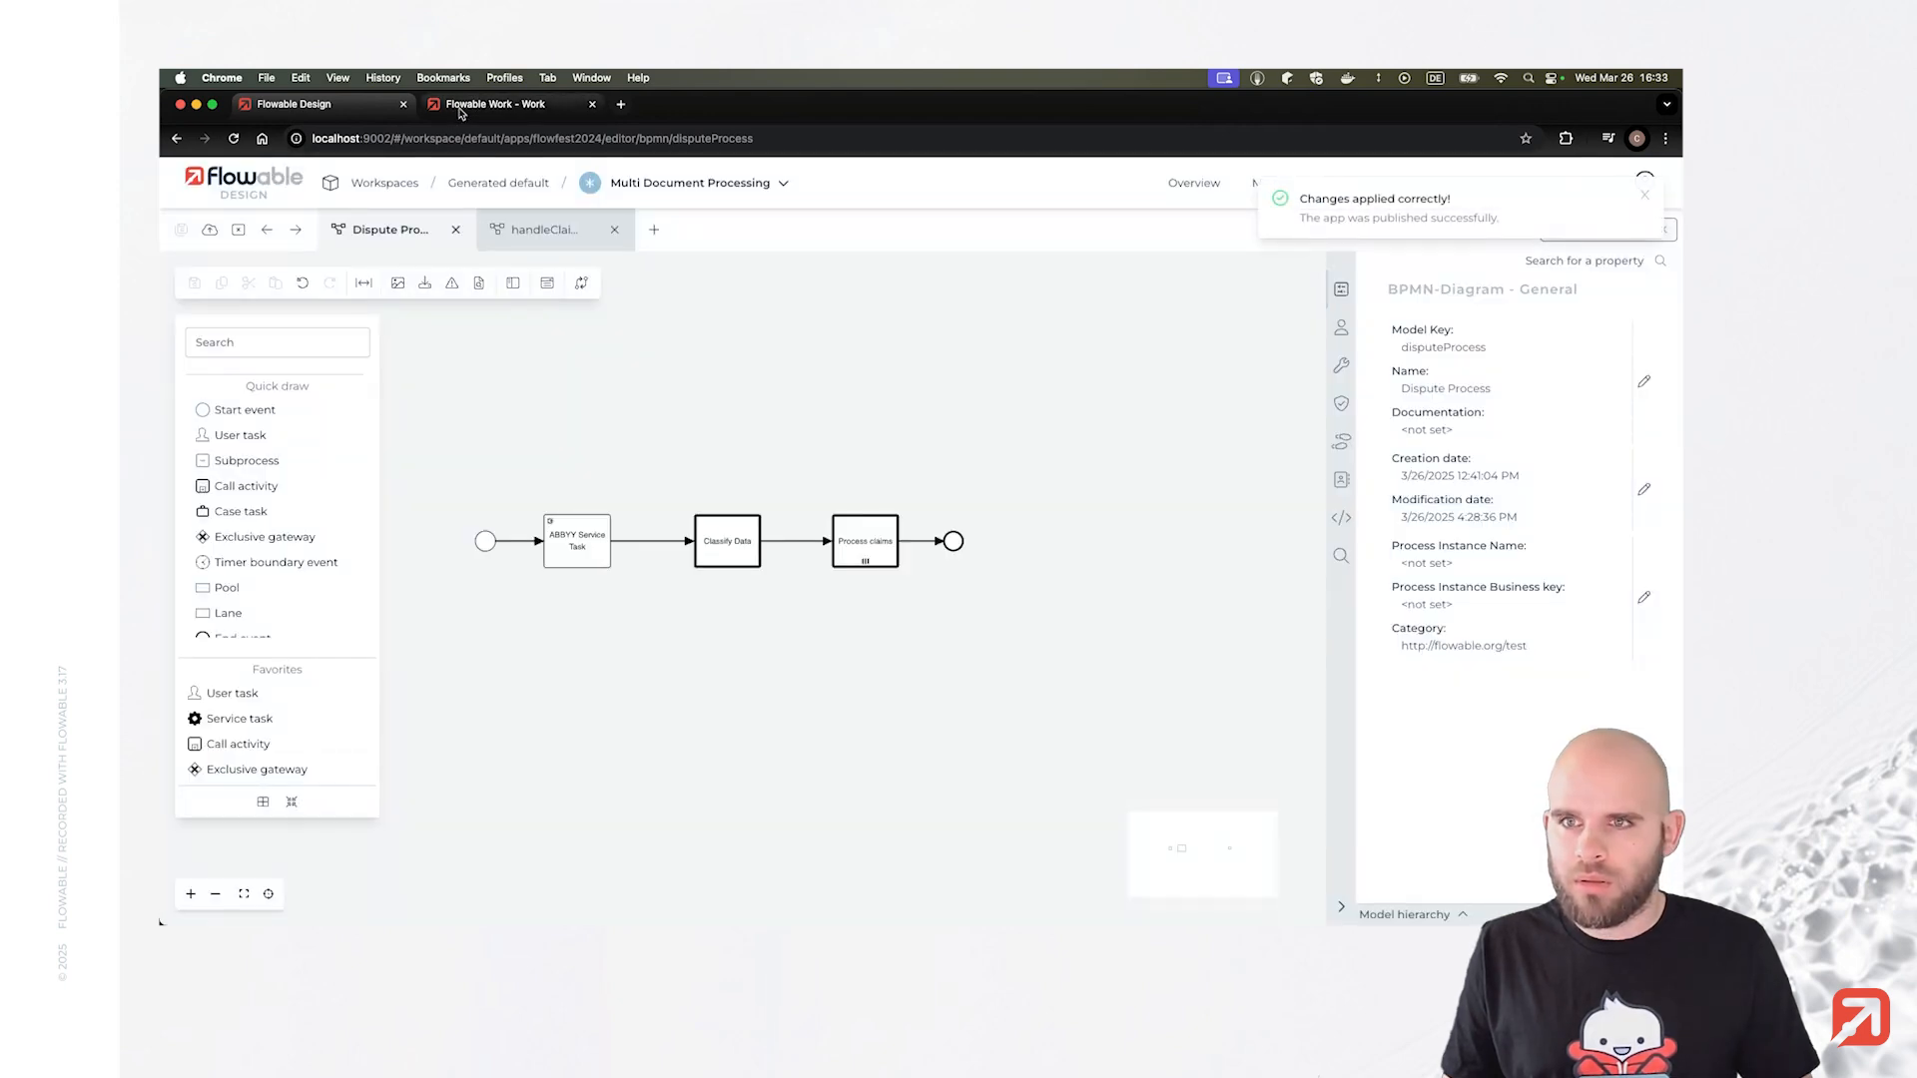
Switch to Flowable Work and start a new Dispute Process with transaction_dispute_example_digital_1.pdf and transaction_dispute_example_digital_2.pdf attached.
{"action": "left_click", "coordinate": [461, 114]}
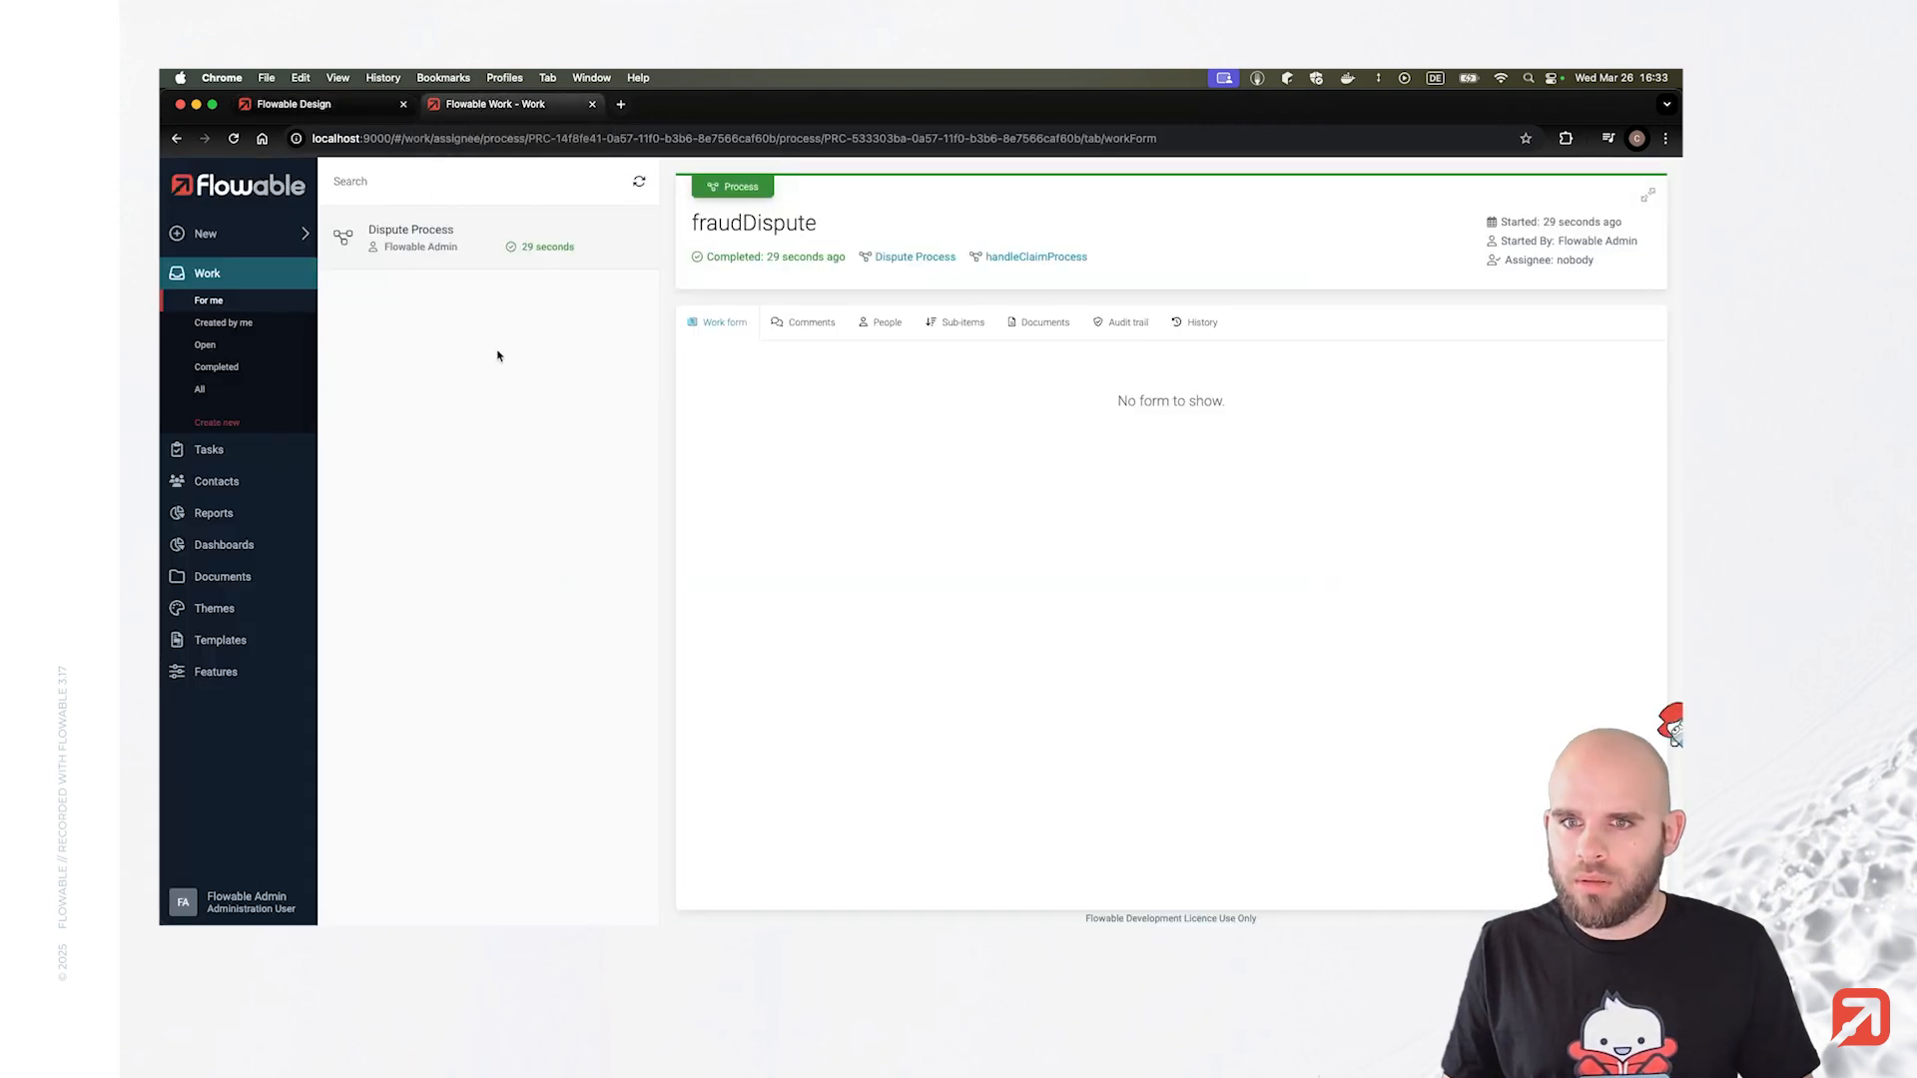
{"action": "left_click", "coordinate": [234, 427]}
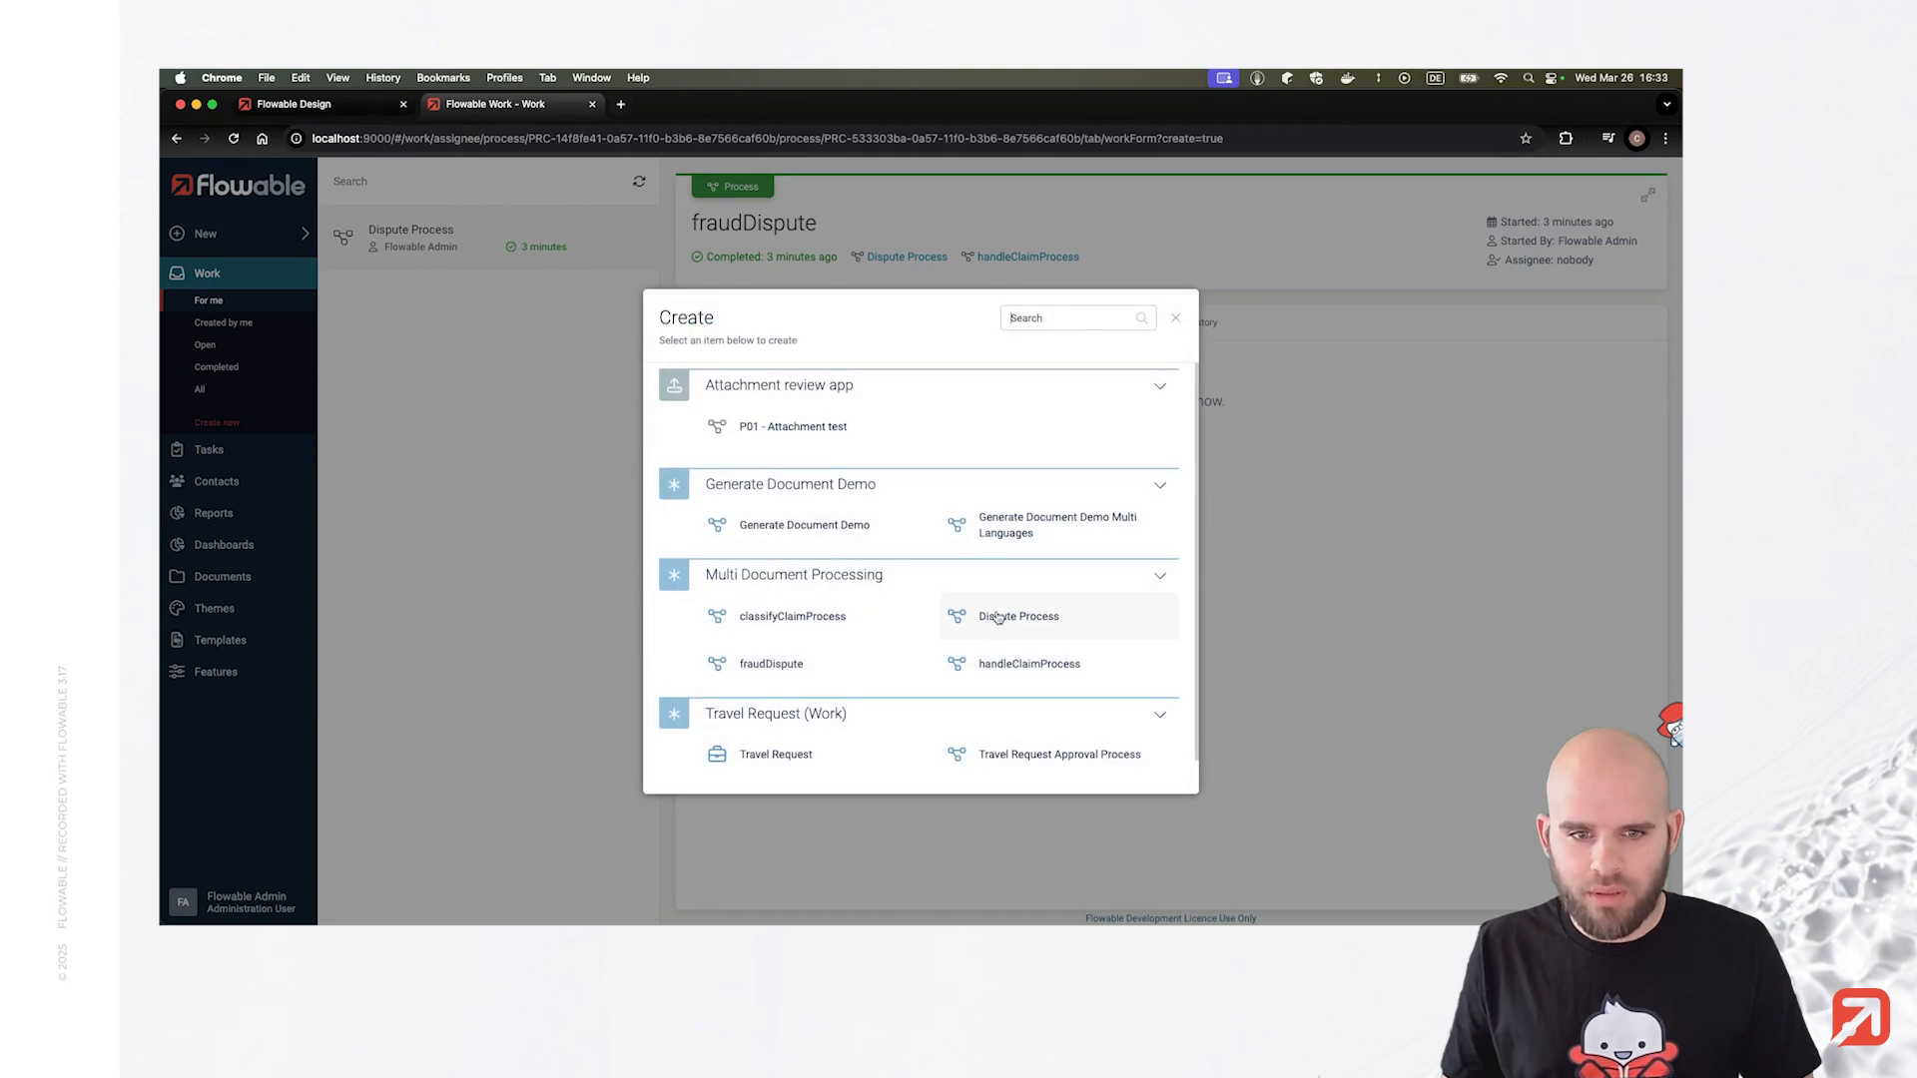
{"action": "left_click", "coordinate": [948, 602]}
{"action": "left_click", "coordinate": [747, 520]}
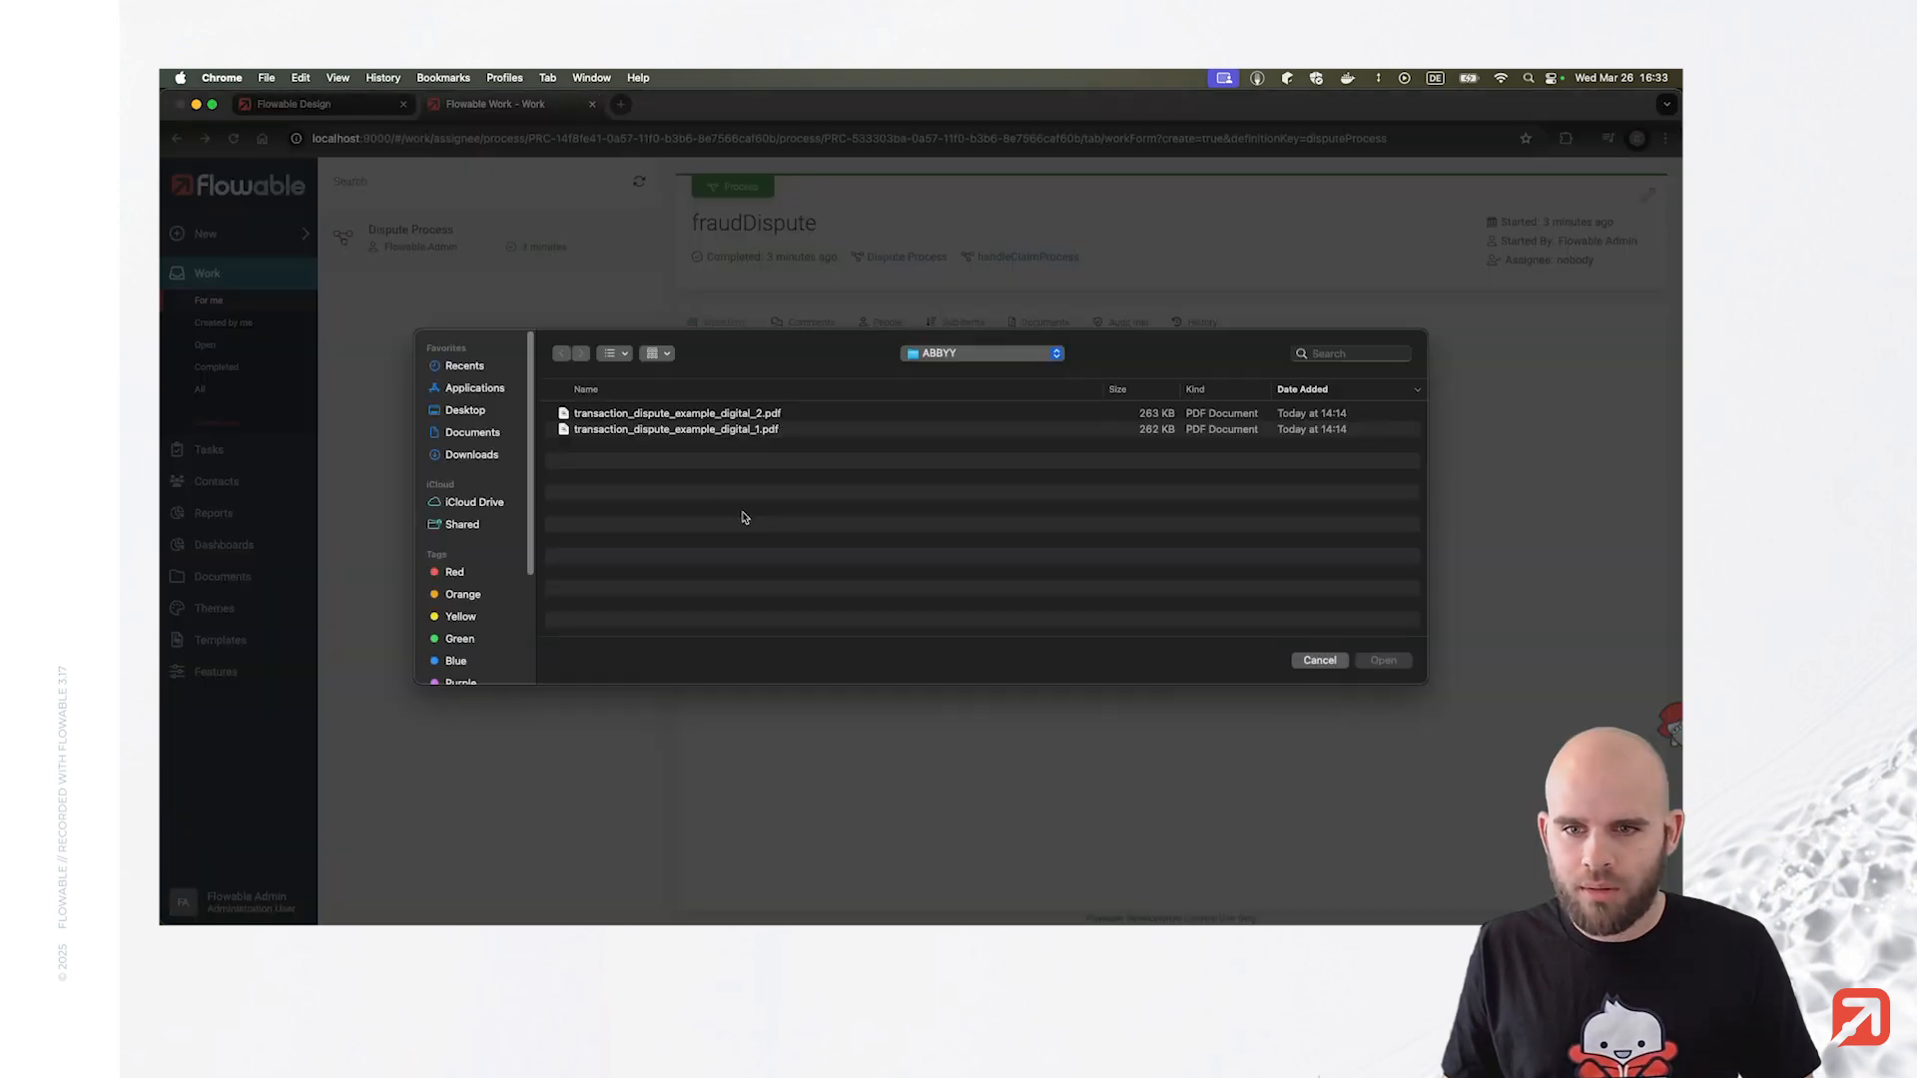
{"action": "left_click", "coordinate": [723, 415]}
{"action": "left_click", "coordinate": [723, 431], "text": "shift"}
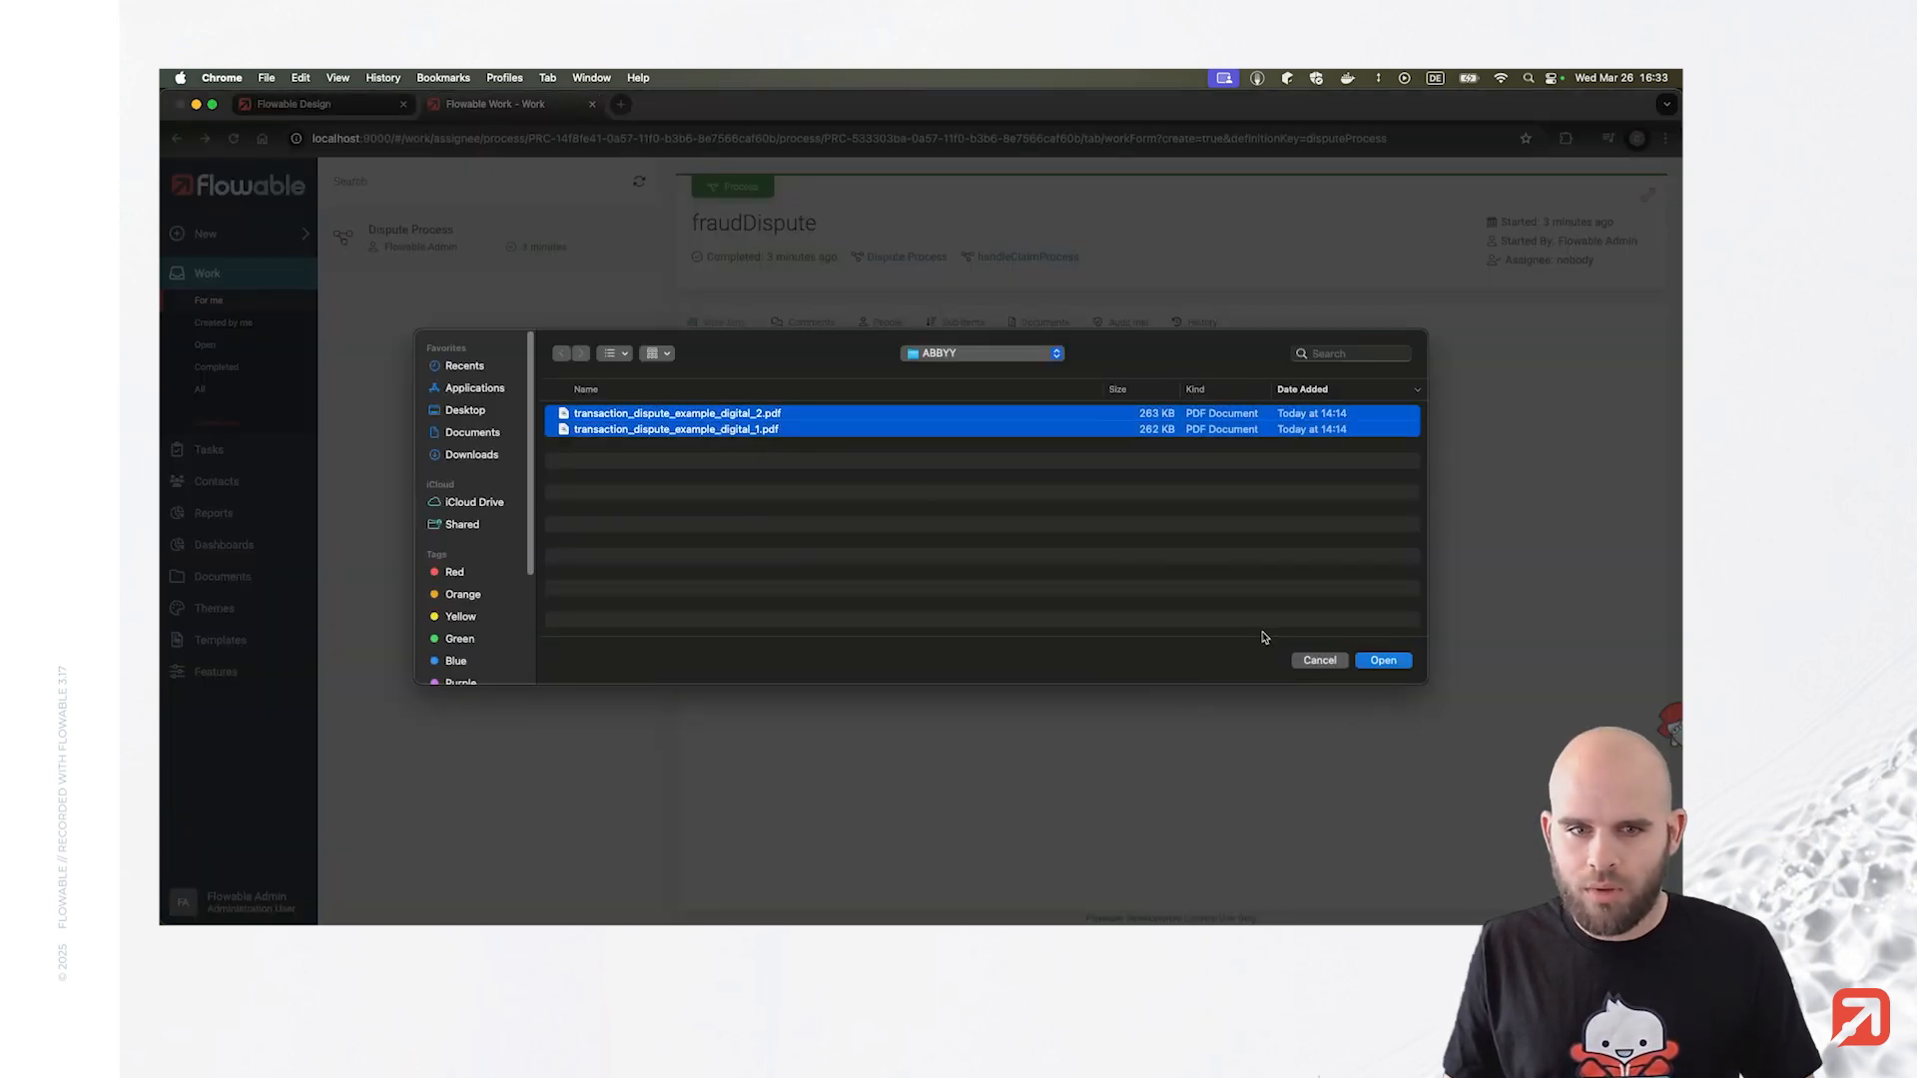
{"action": "left_click", "coordinate": [1382, 660]}
{"action": "left_click", "coordinate": [1039, 648]}
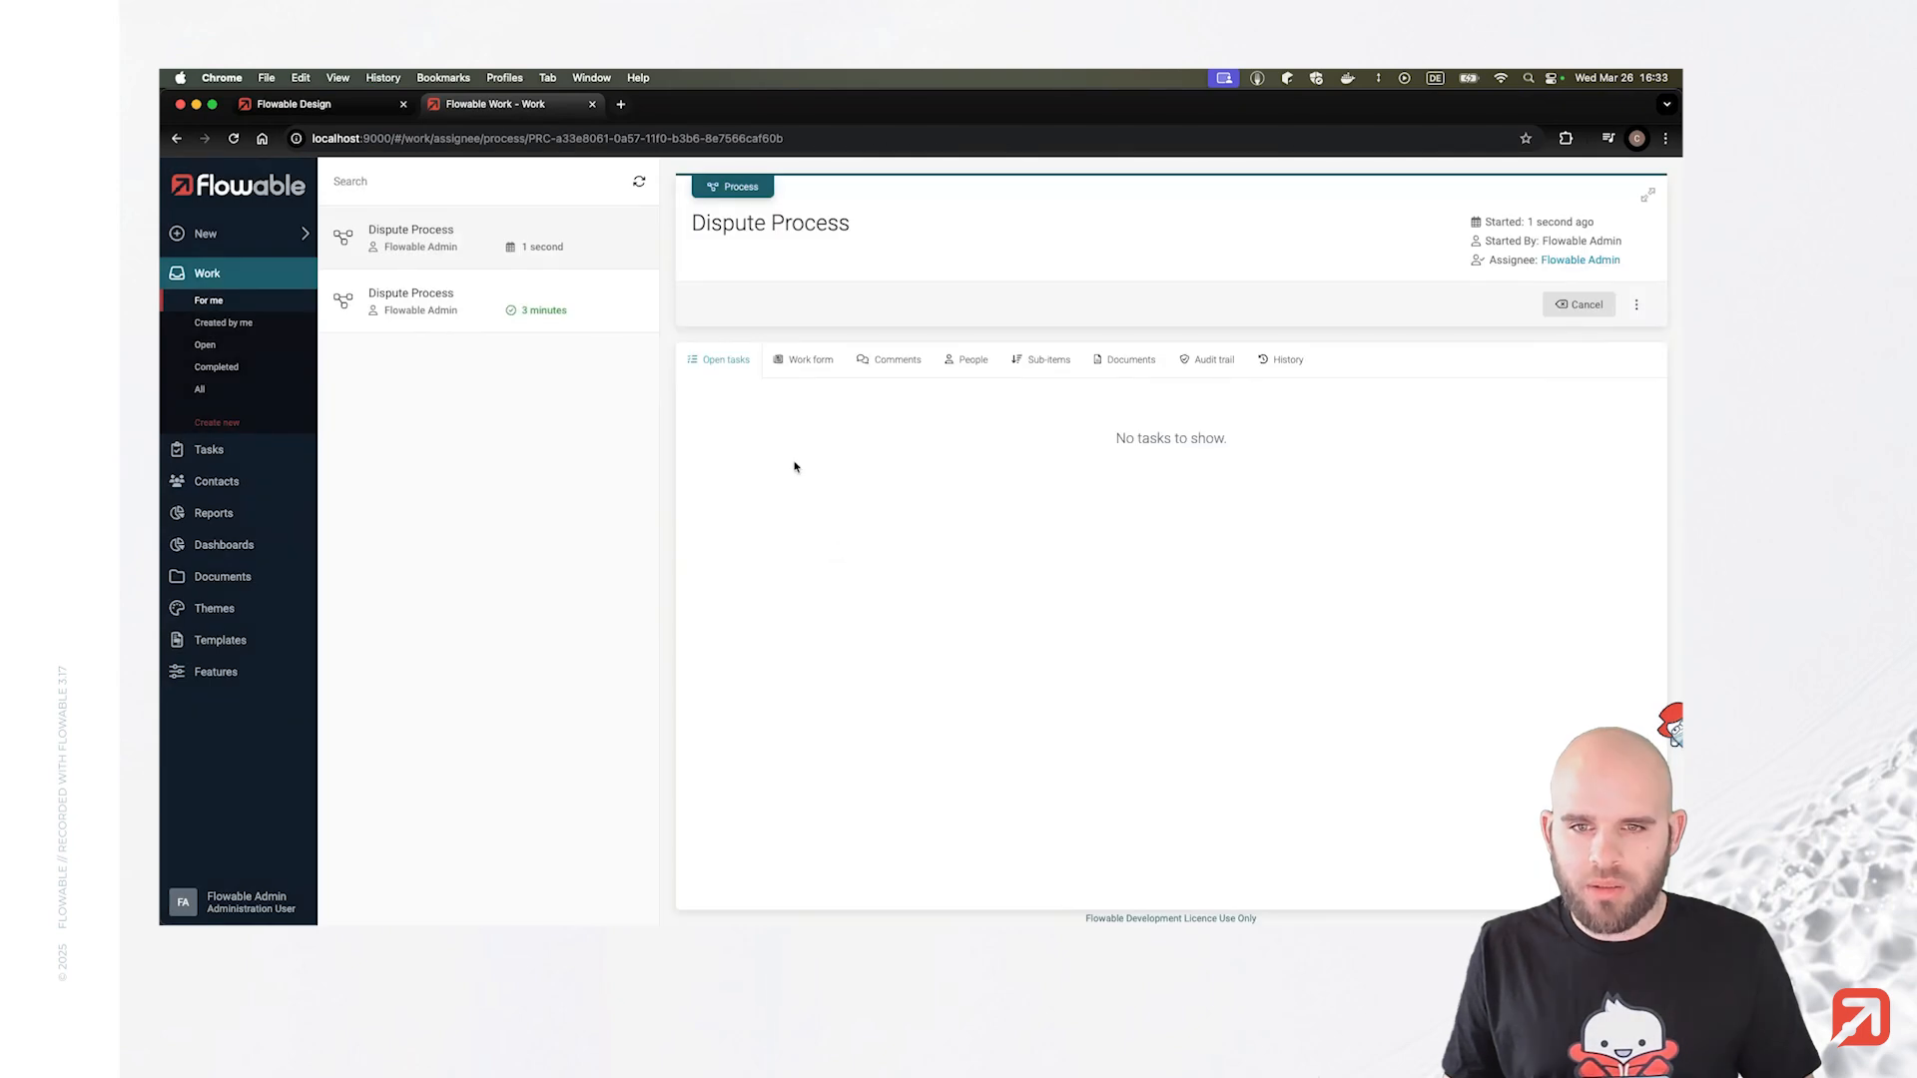
Follow the new Dispute Process instance through its history diagram and its open tasks.
{"action": "left_click", "coordinate": [1275, 361]}
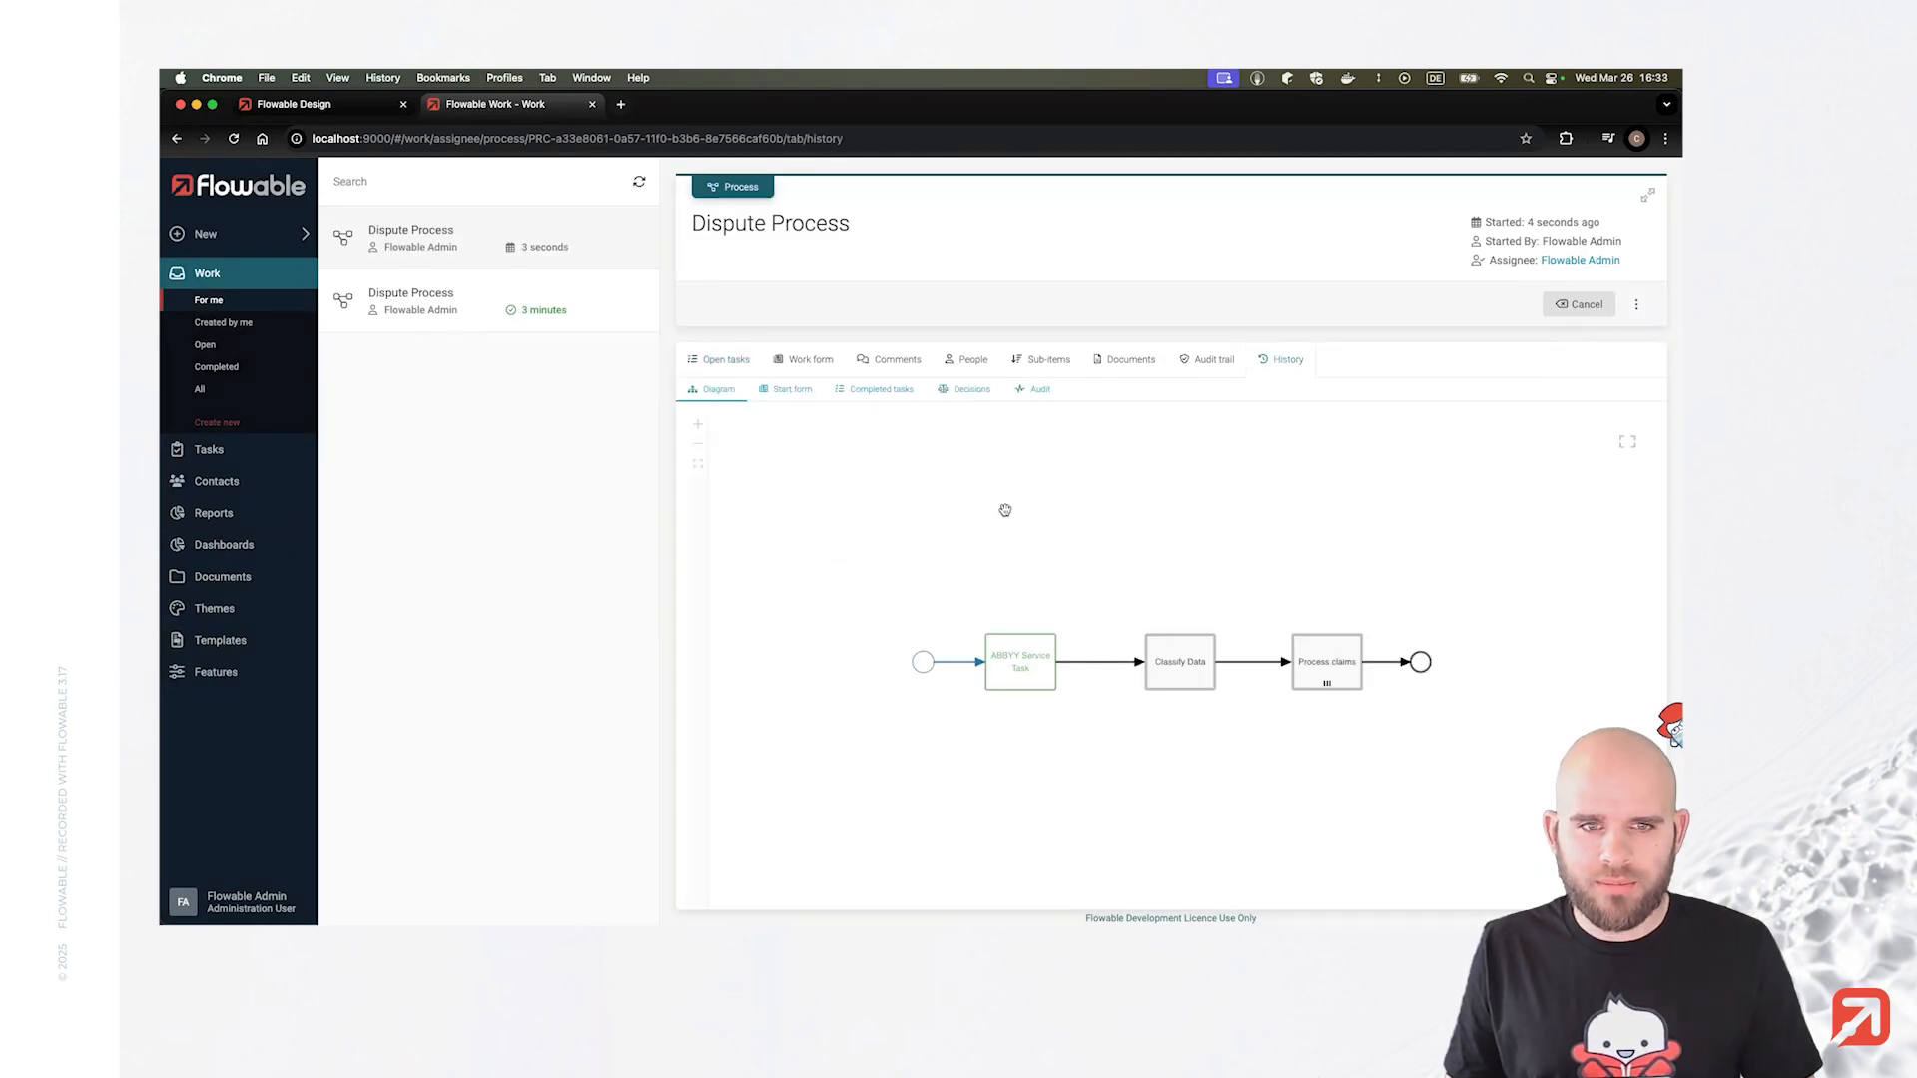
{"action": "left_click", "coordinate": [721, 361]}
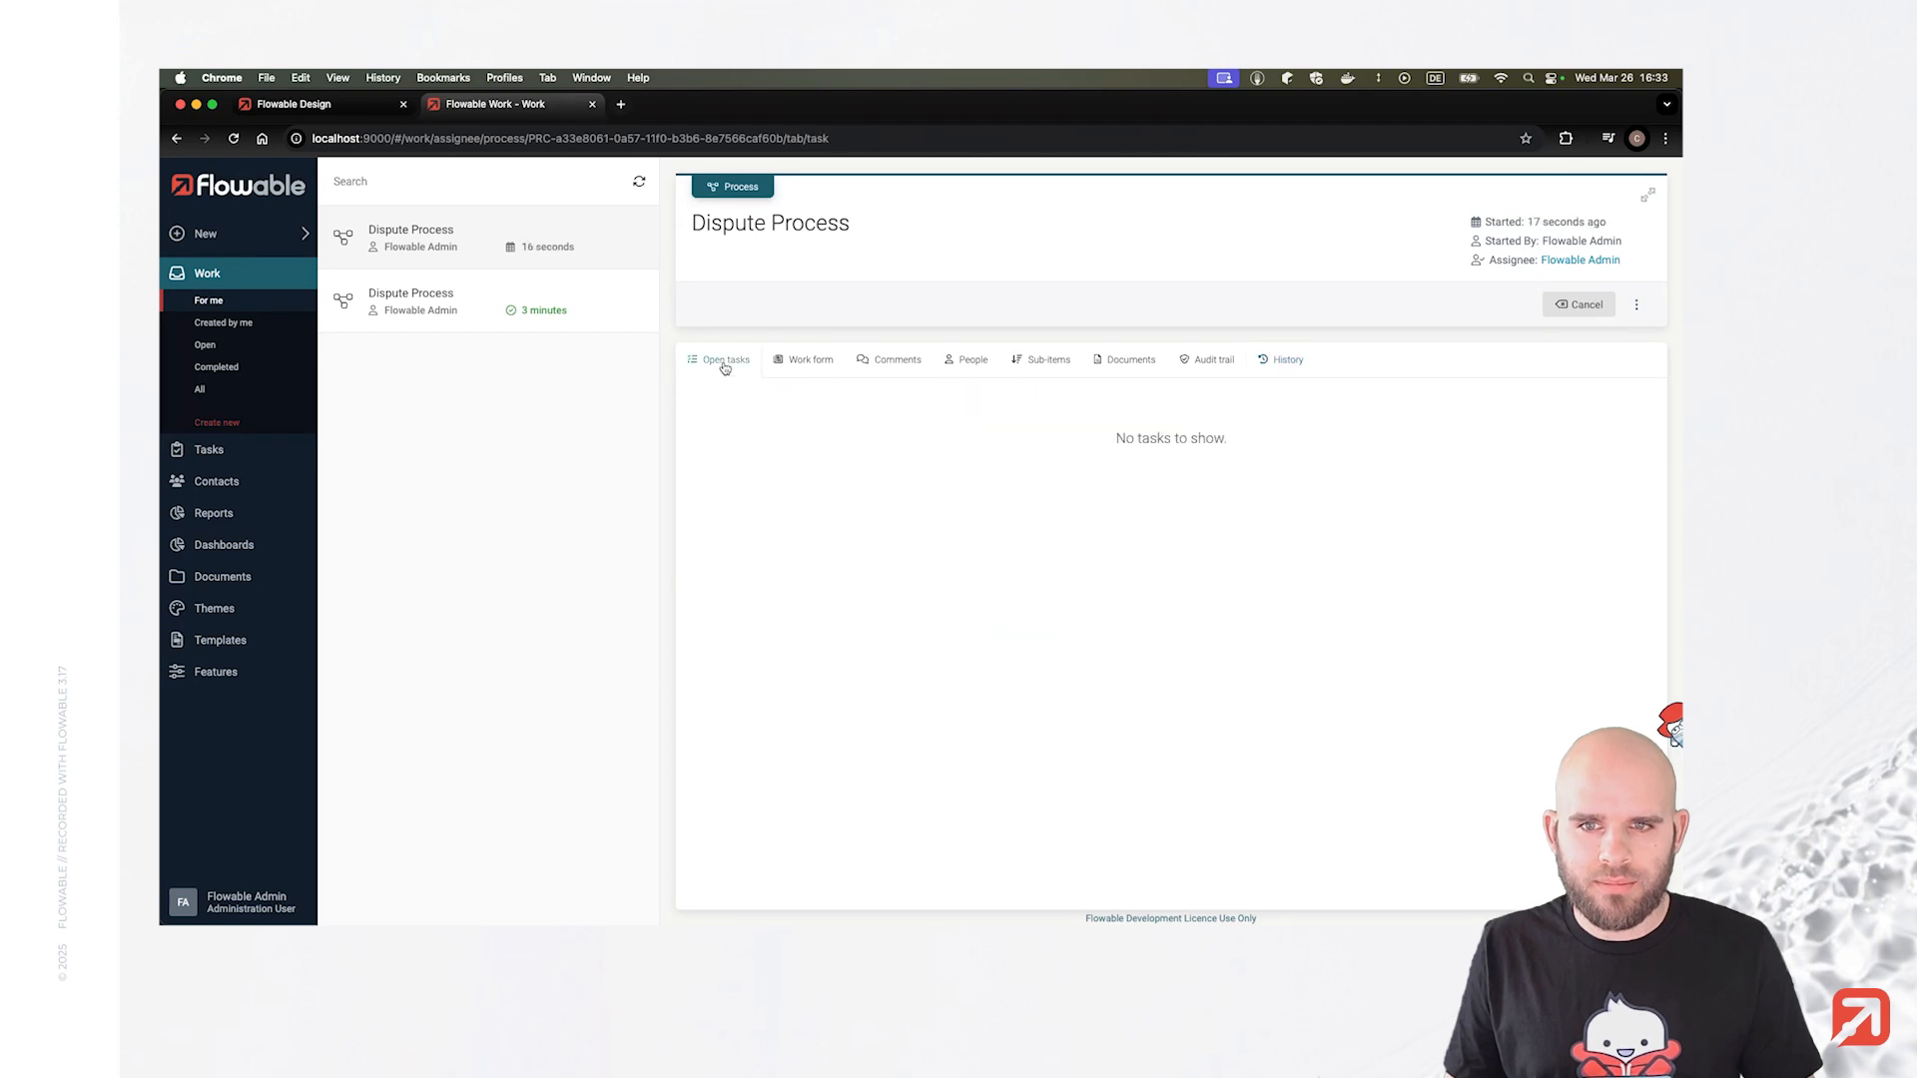
{"action": "left_click", "coordinate": [1285, 360]}
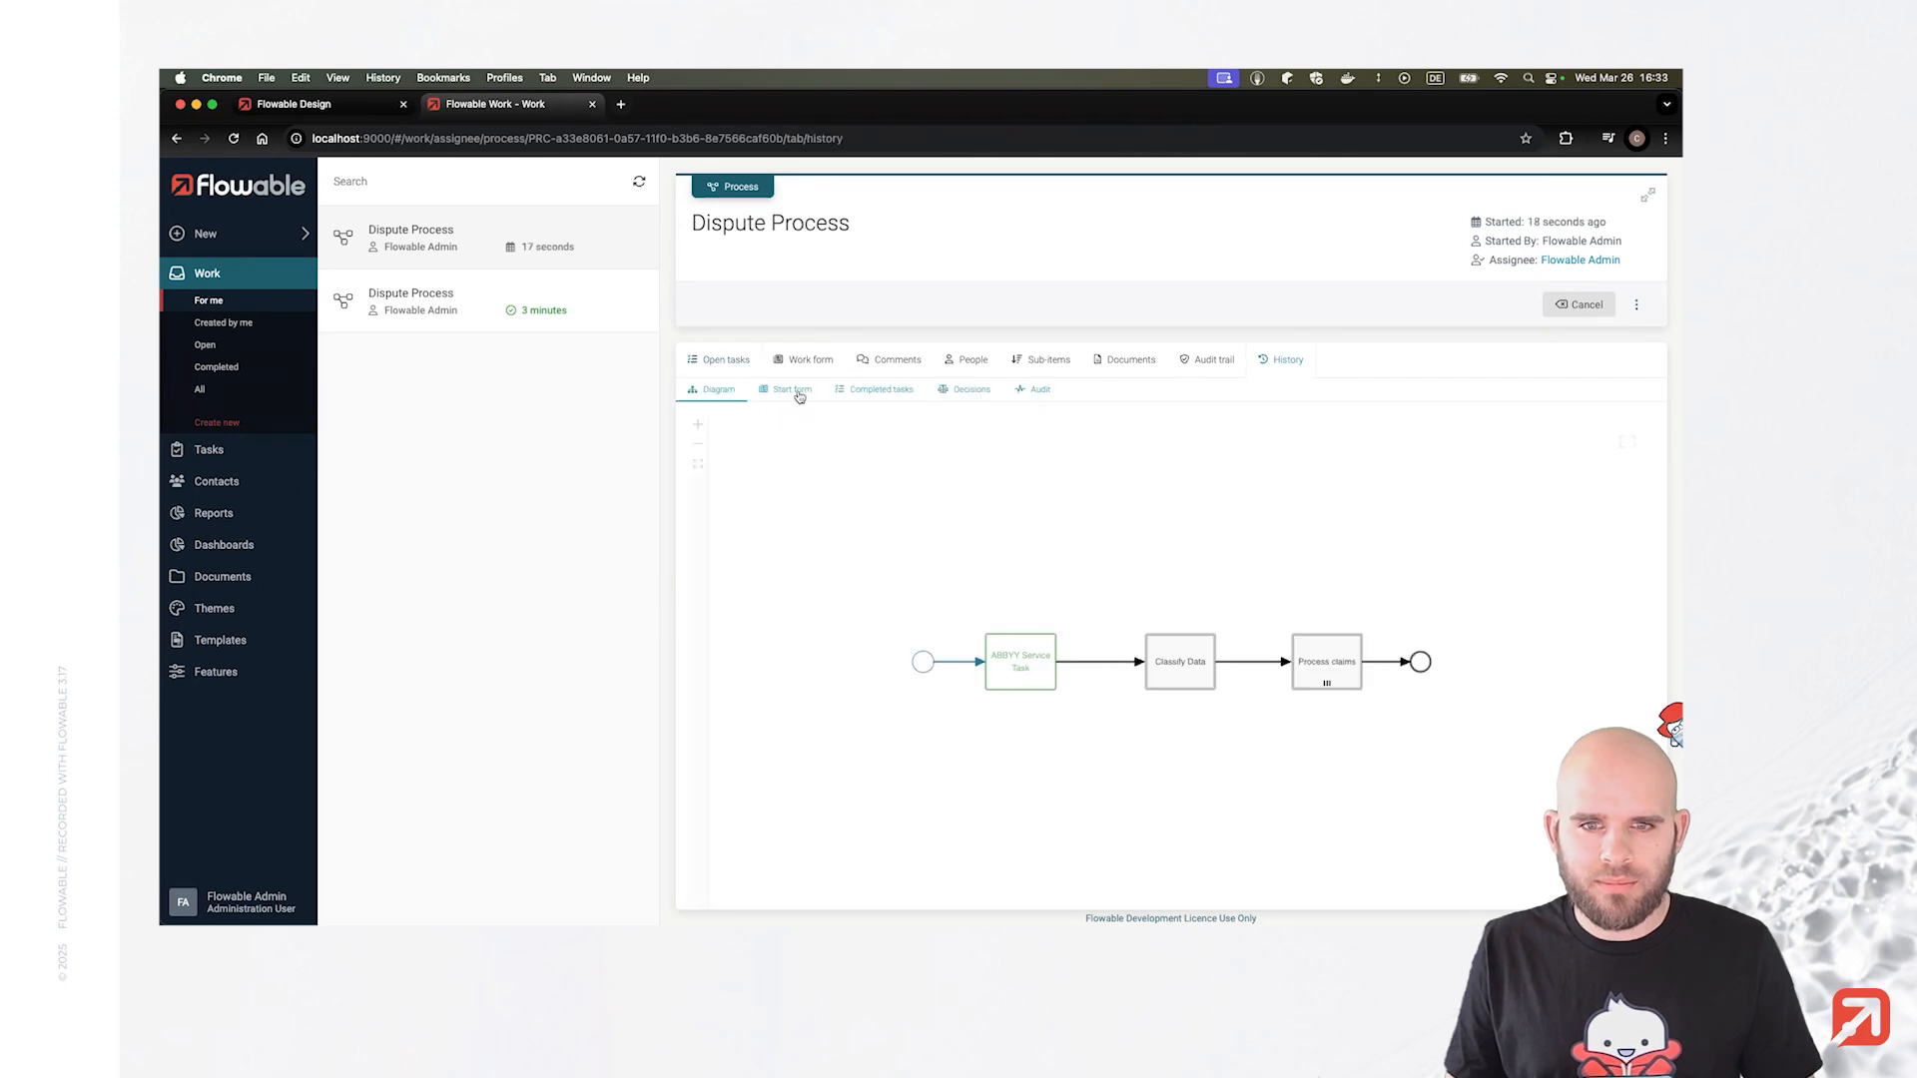
{"action": "left_click", "coordinate": [719, 365]}
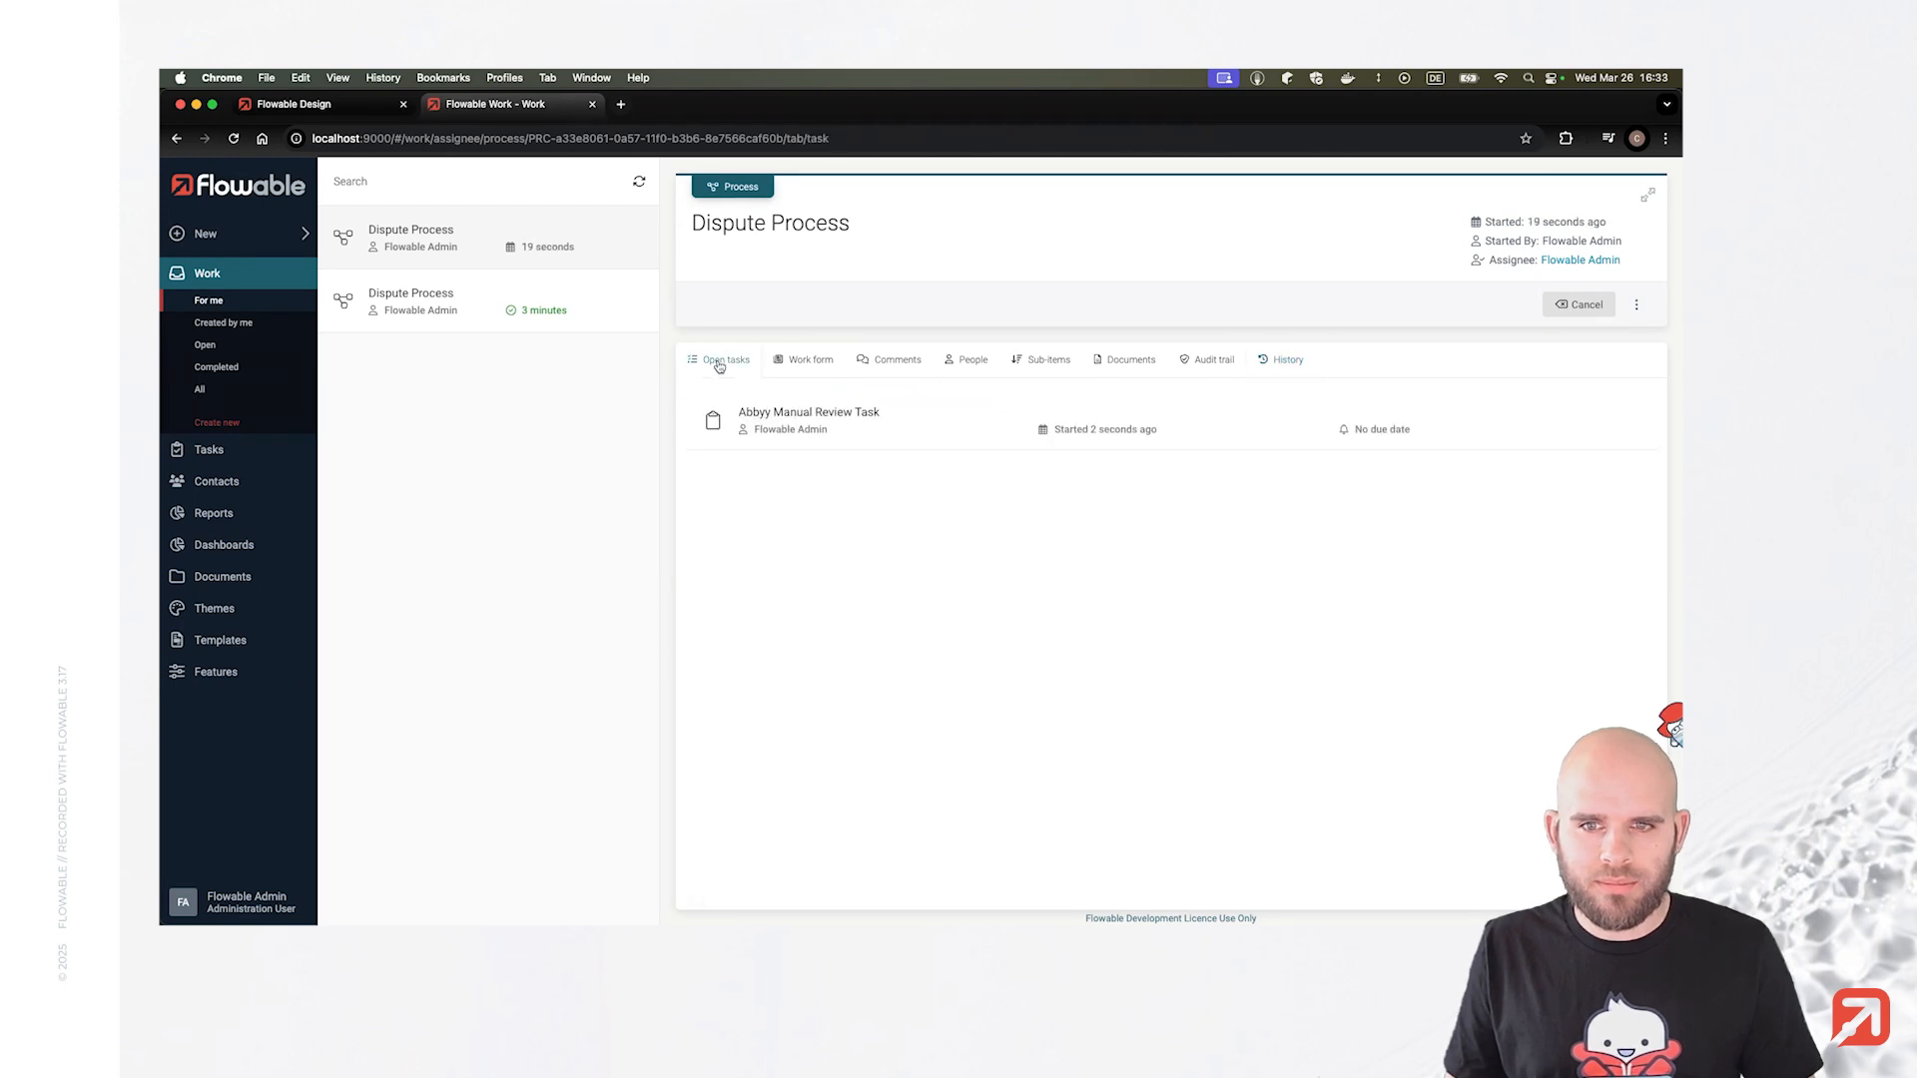
Open the Abbyy Manual Review Task and complete the ABBYY Vantage manual review of both dispute documents.
{"action": "left_click", "coordinate": [771, 428]}
{"action": "scroll", "coordinate": [936, 590], "scroll_direction": "down", "scroll_amount": 2}
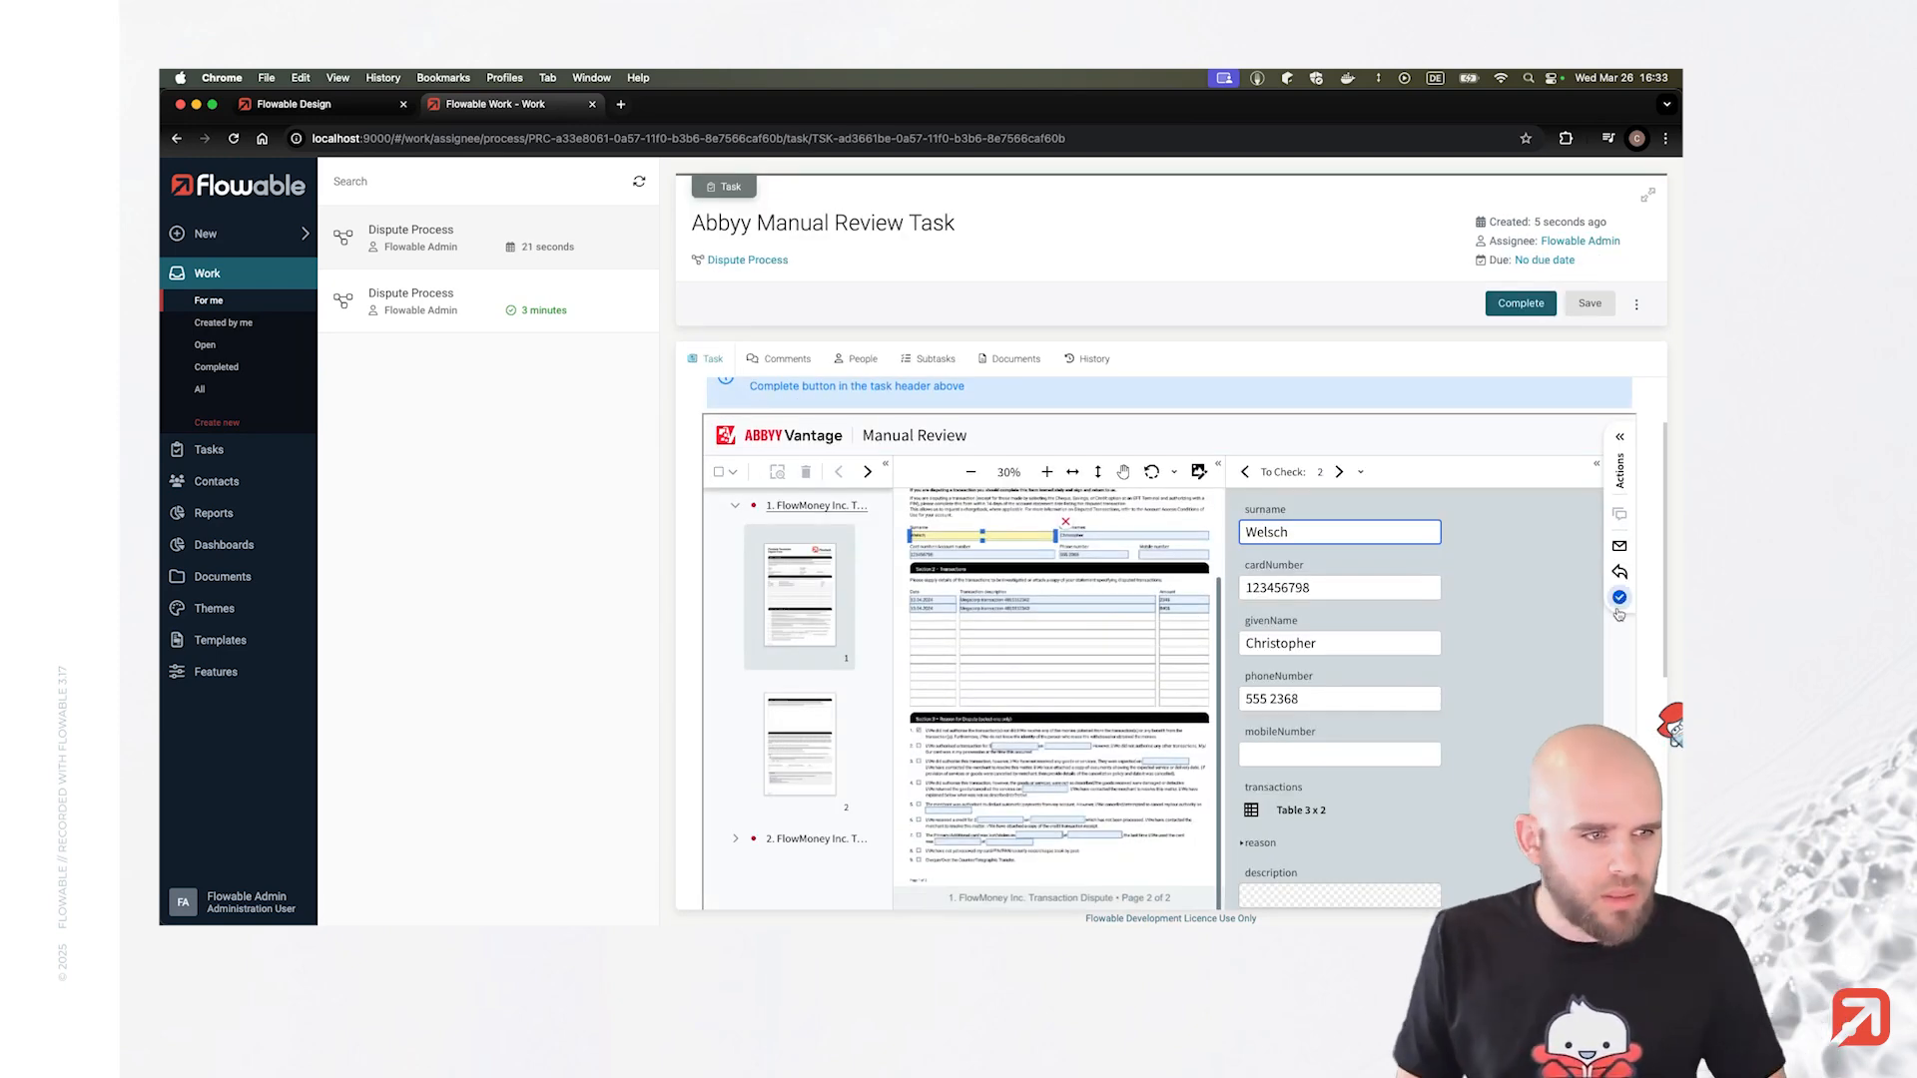
{"action": "left_click", "coordinate": [1618, 606]}
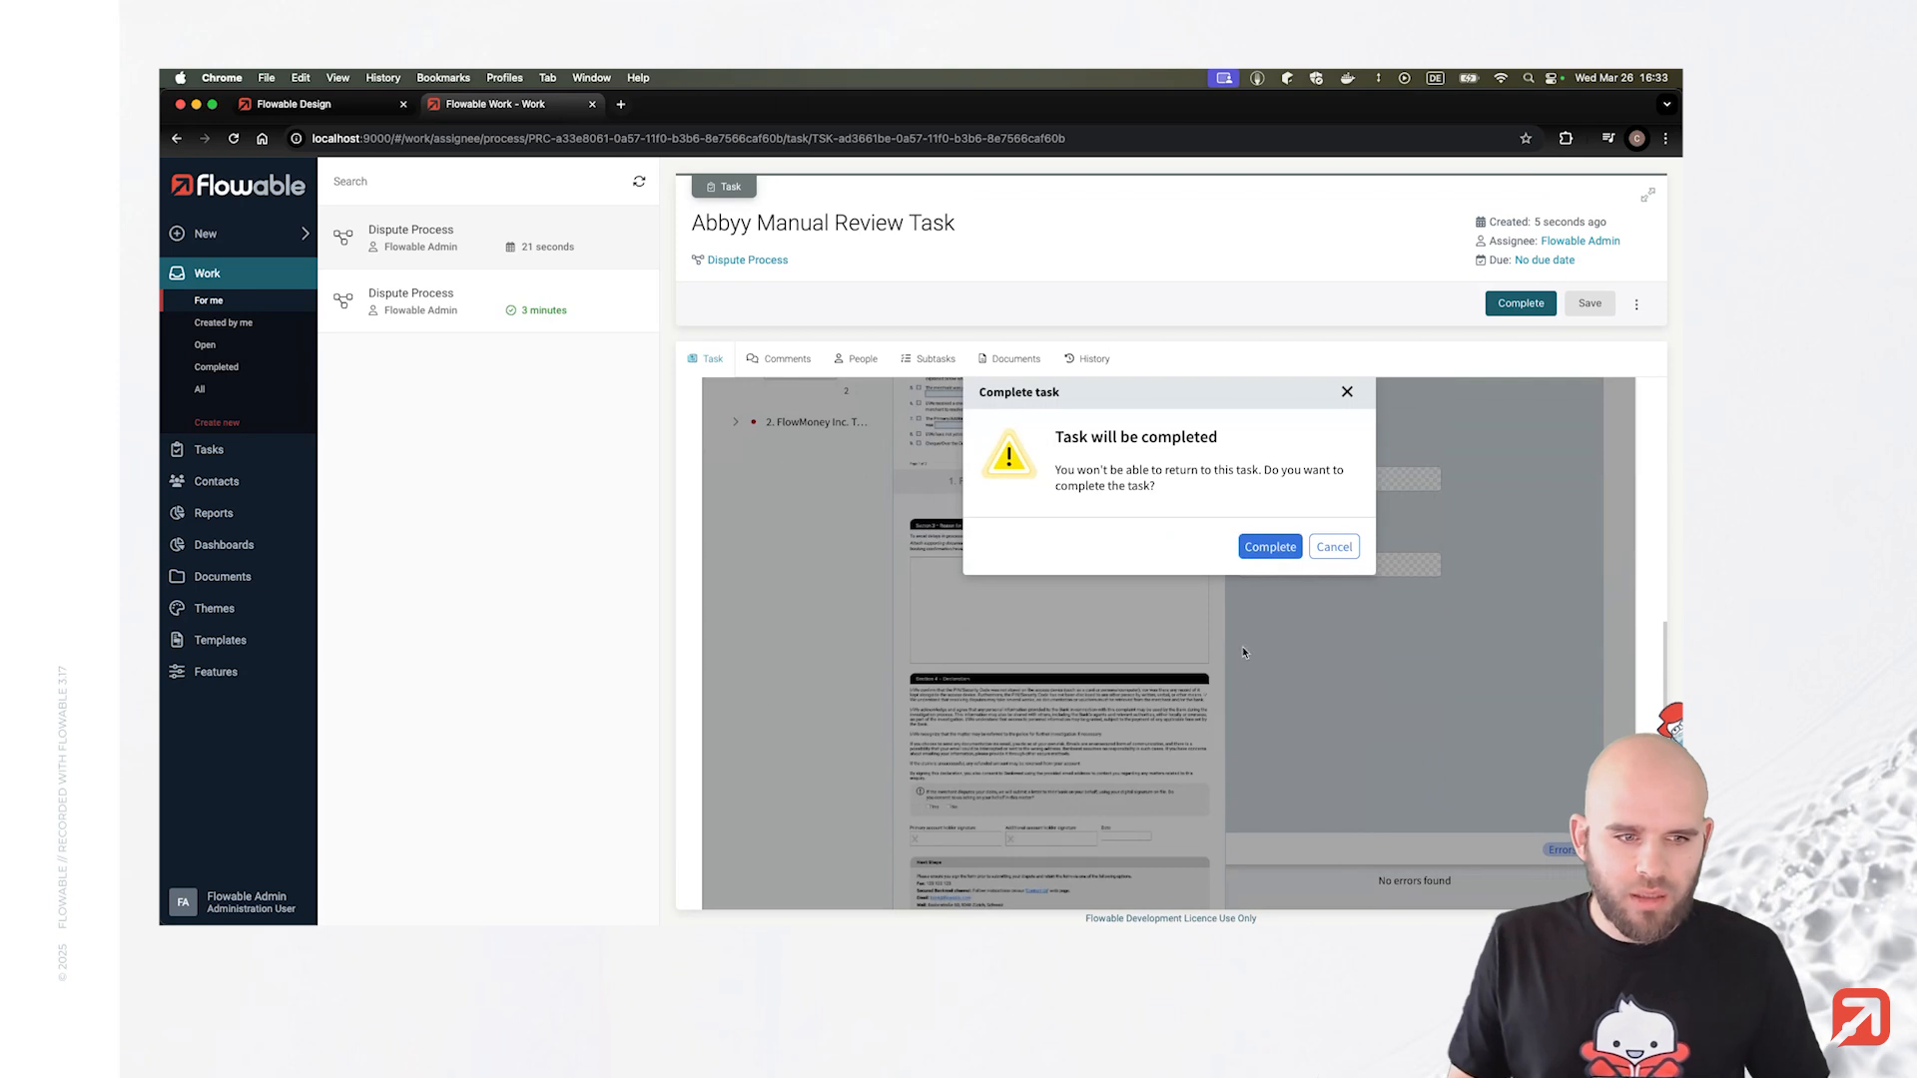
{"action": "left_click", "coordinate": [1266, 547]}
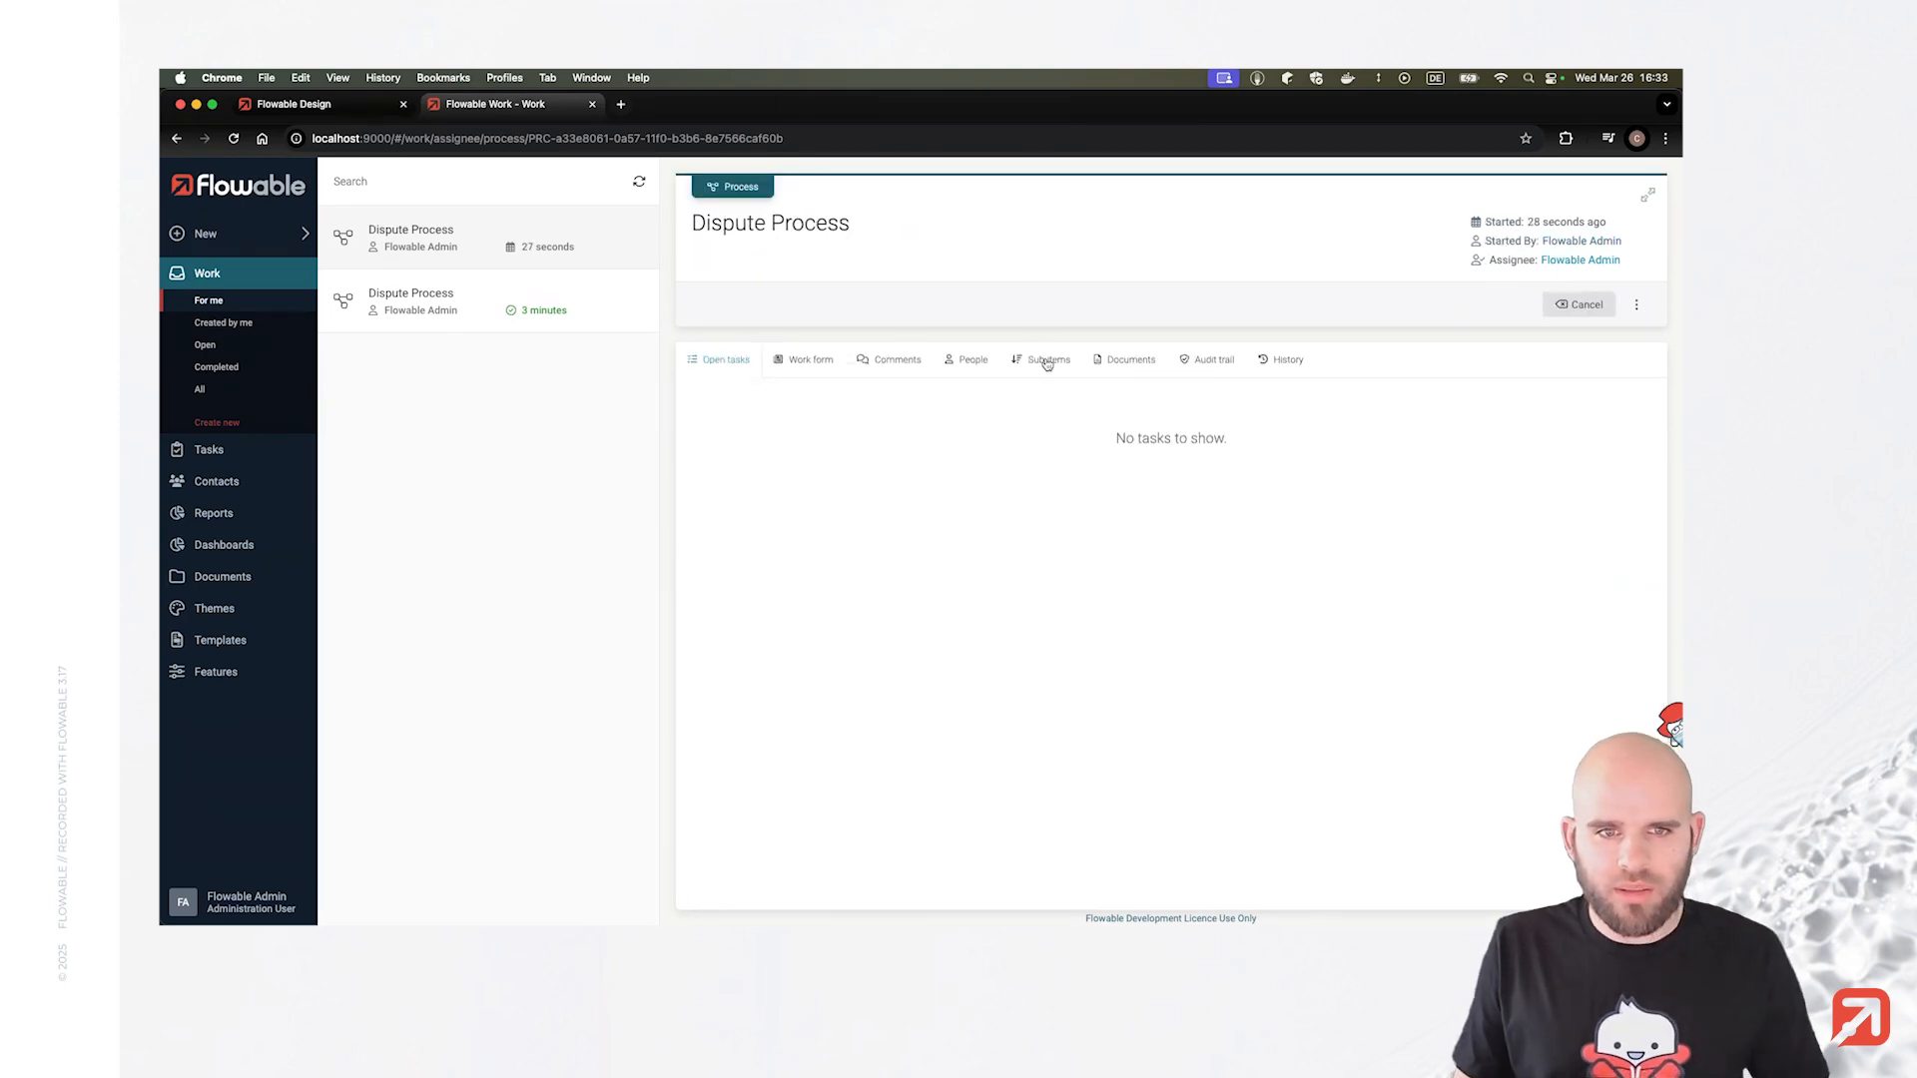
Follow the running Dispute Process through its audit trail, open tasks, history diagram and sub-items.
{"action": "left_click", "coordinate": [1108, 363]}
{"action": "left_click", "coordinate": [1282, 361]}
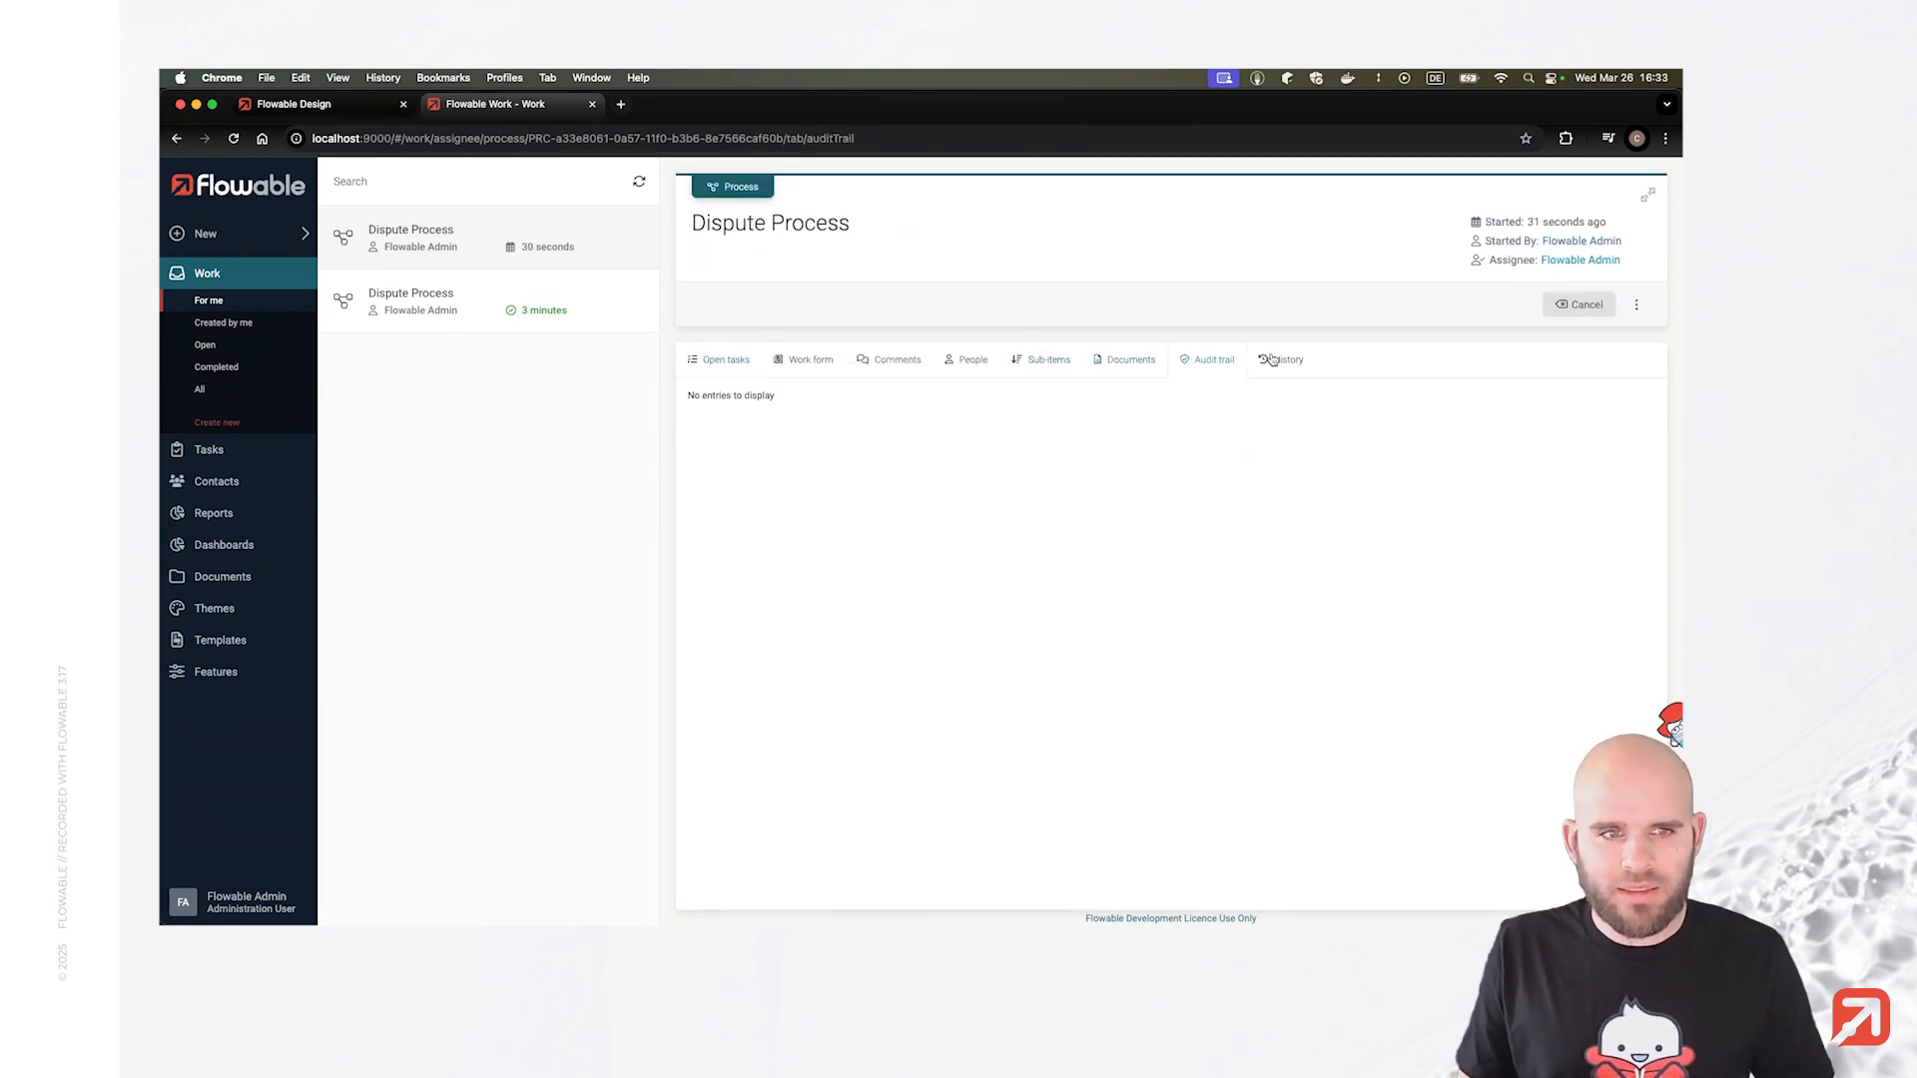
{"action": "left_click", "coordinate": [726, 361]}
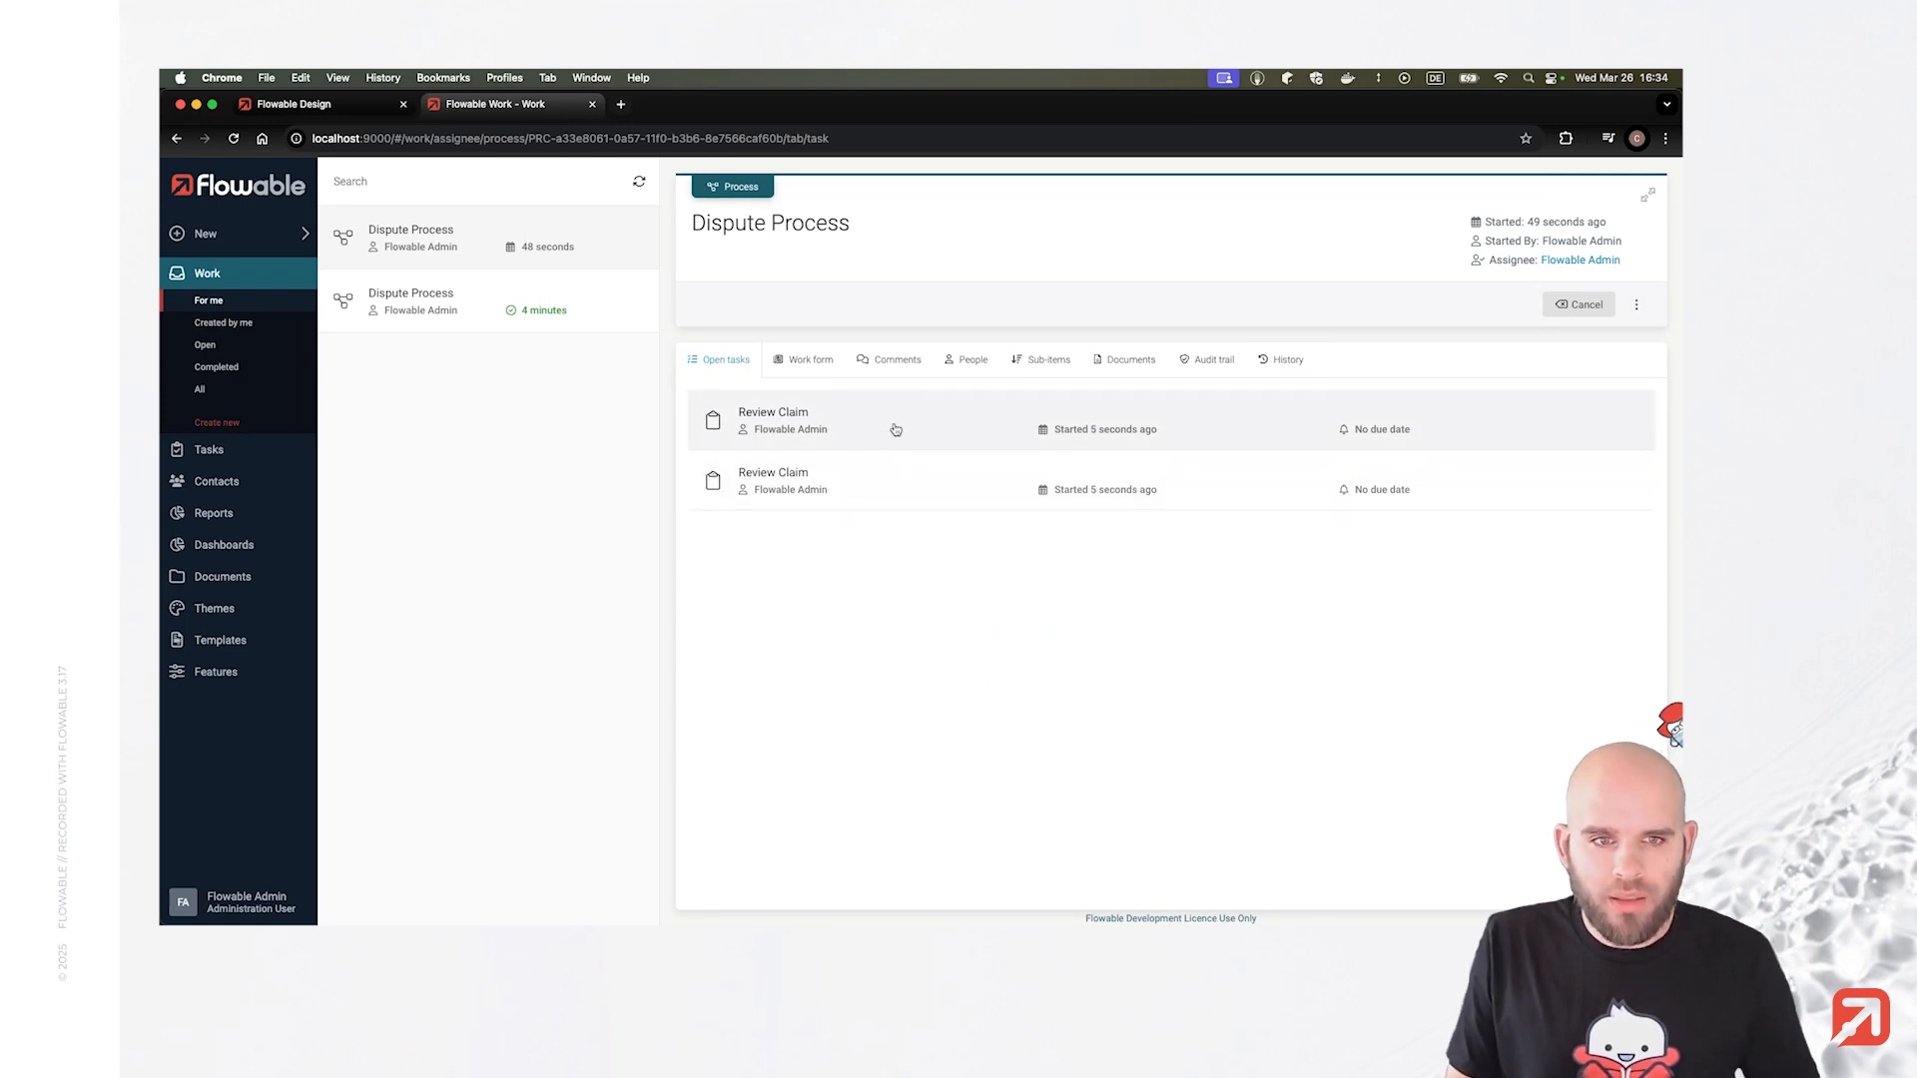
{"action": "left_click", "coordinate": [1288, 361]}
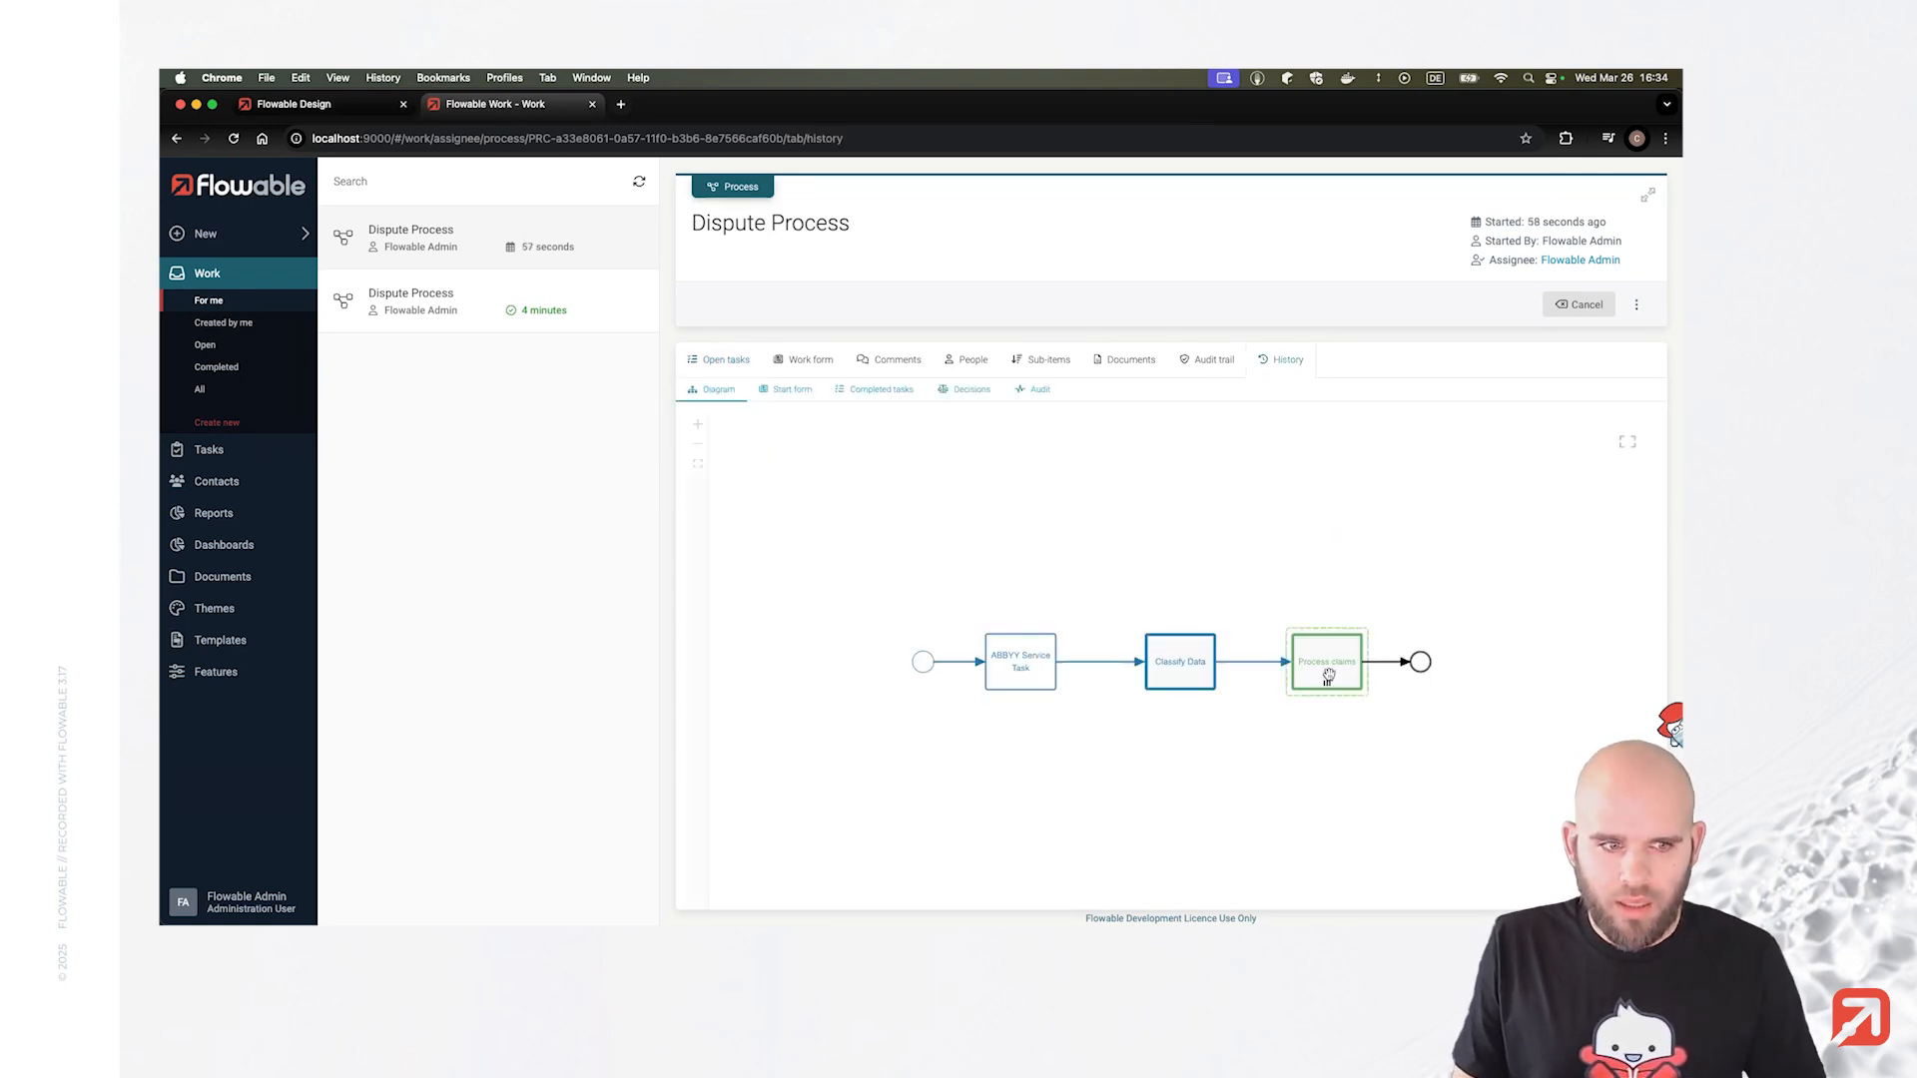
{"action": "left_click", "coordinate": [1043, 360]}
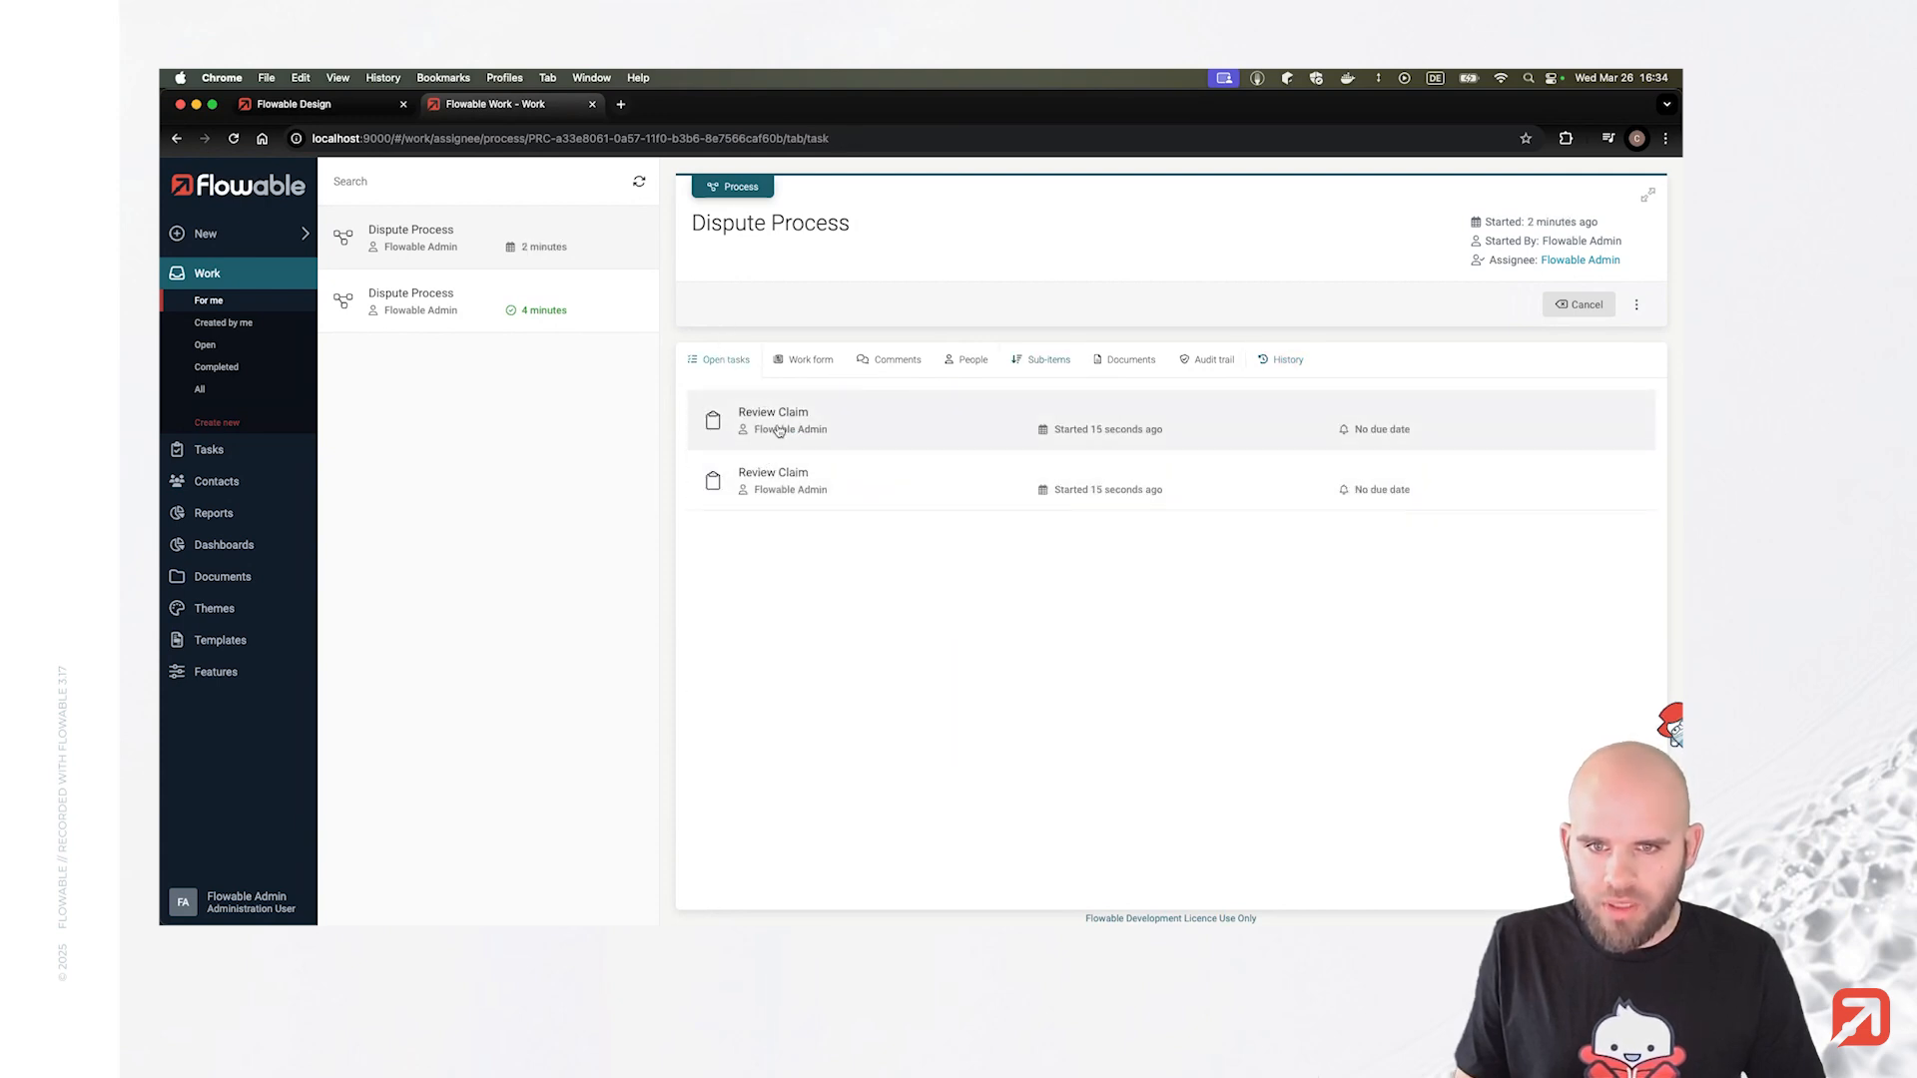
Classify the claim in the first Review Claim task as Merchant dispute and approve it.
{"action": "left_click", "coordinate": [771, 441]}
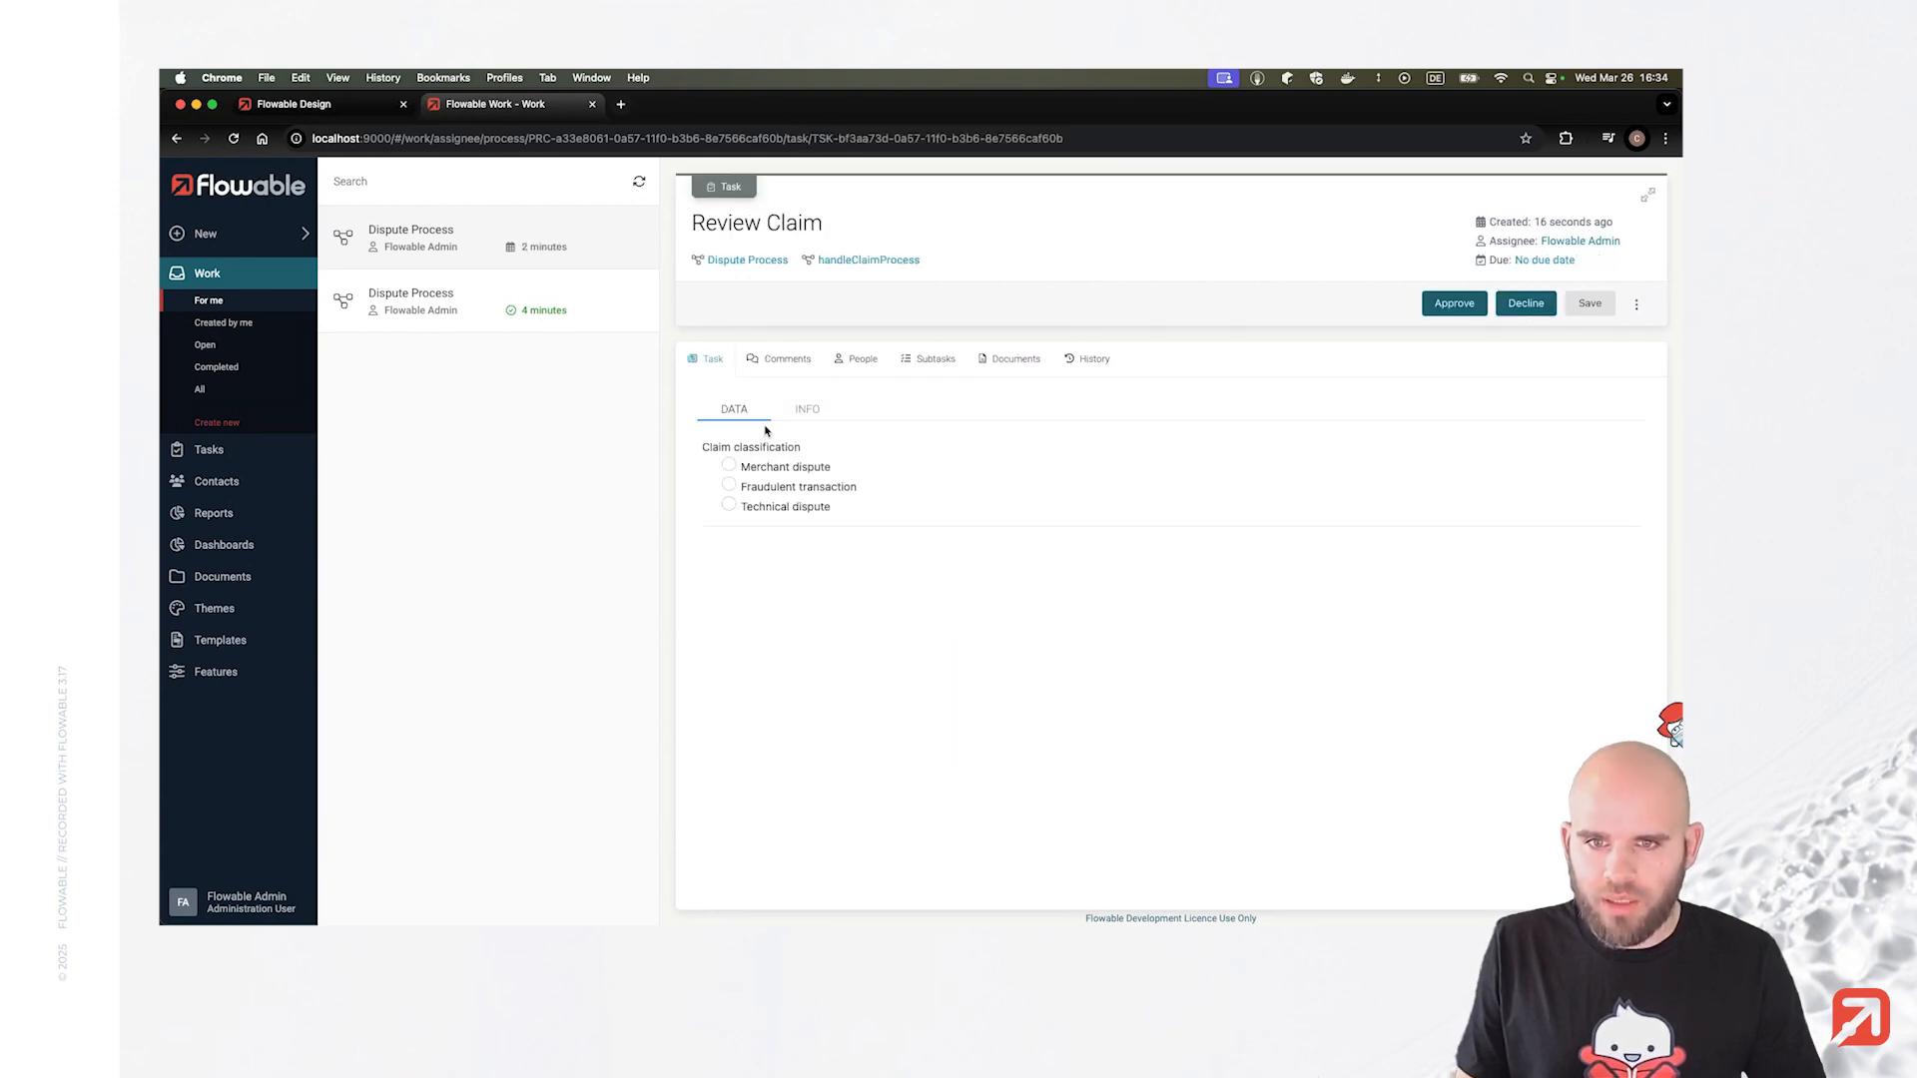
{"action": "left_click", "coordinate": [729, 465]}
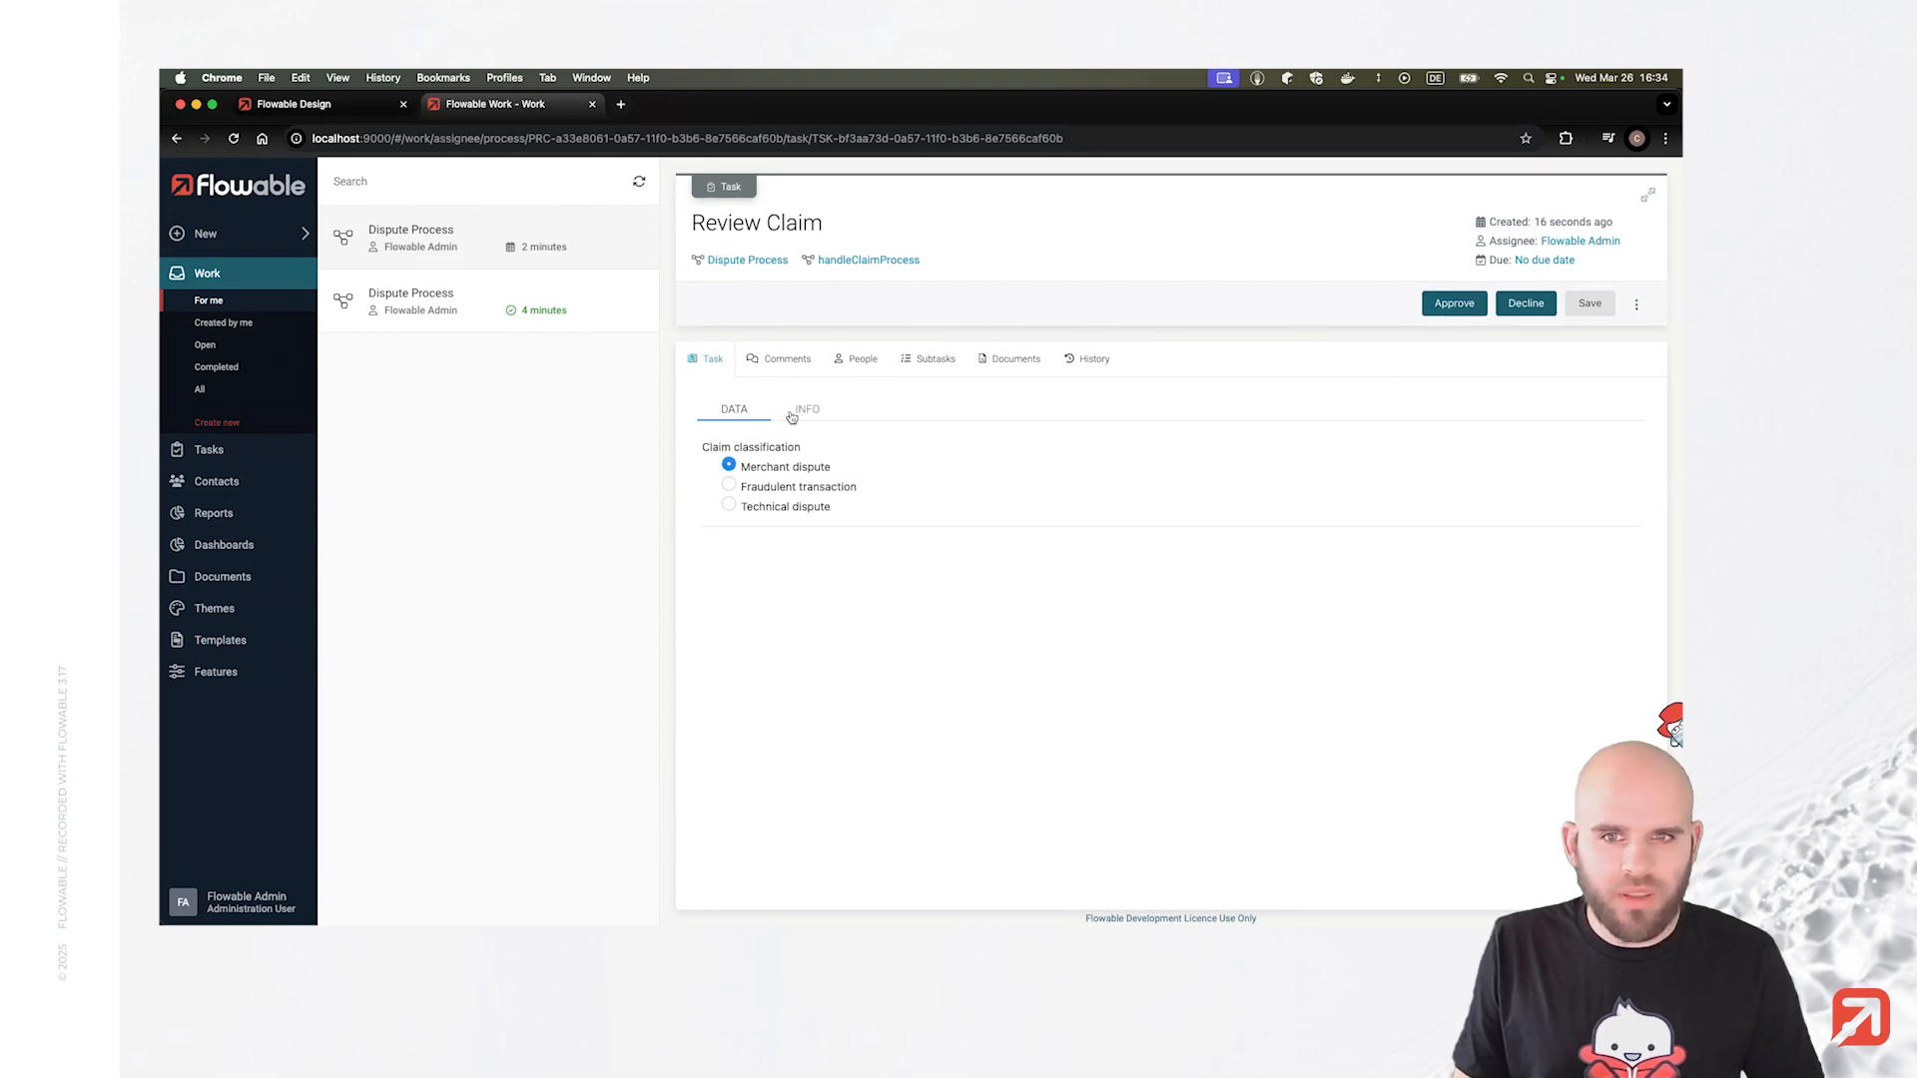
{"action": "left_click", "coordinate": [1454, 303]}
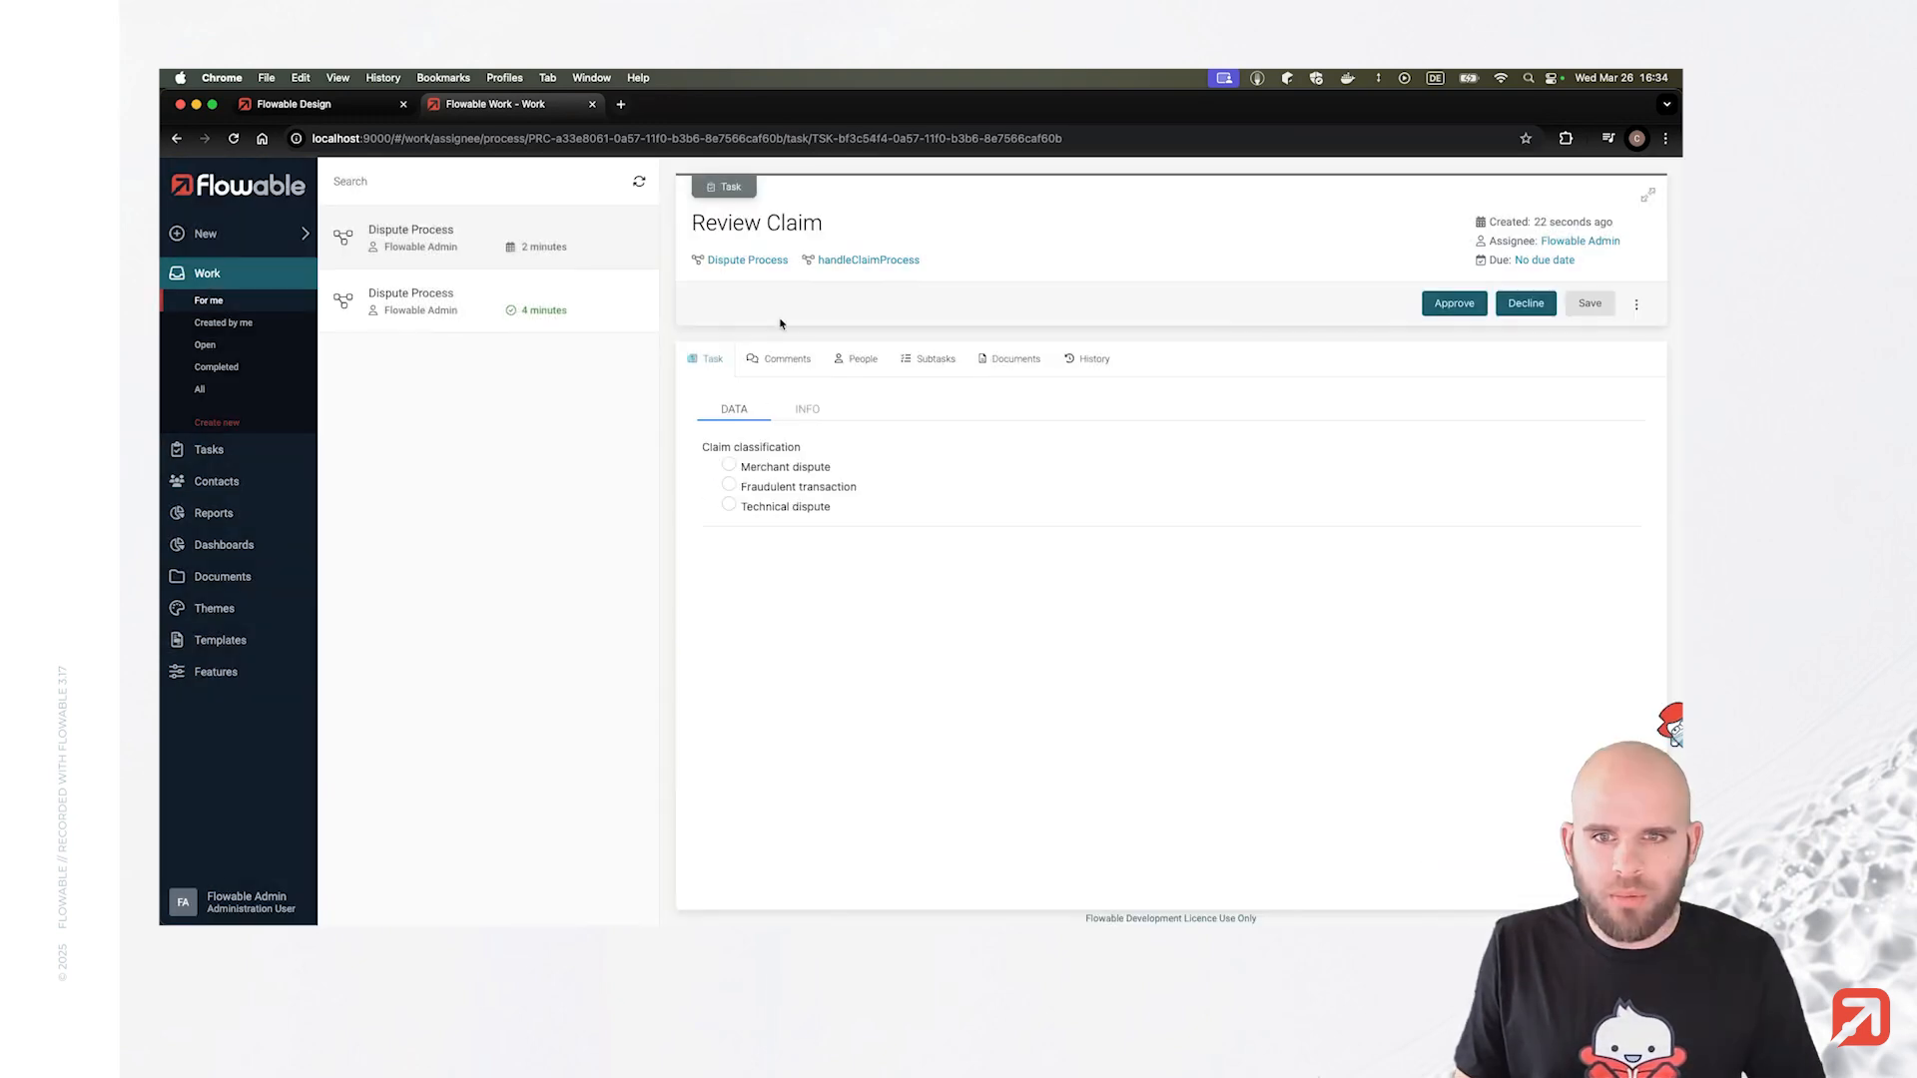
Approve the remaining Review Claim task from its handleClaimProcess instance and view the Dispute Process history diagram.
{"action": "left_click", "coordinate": [849, 261]}
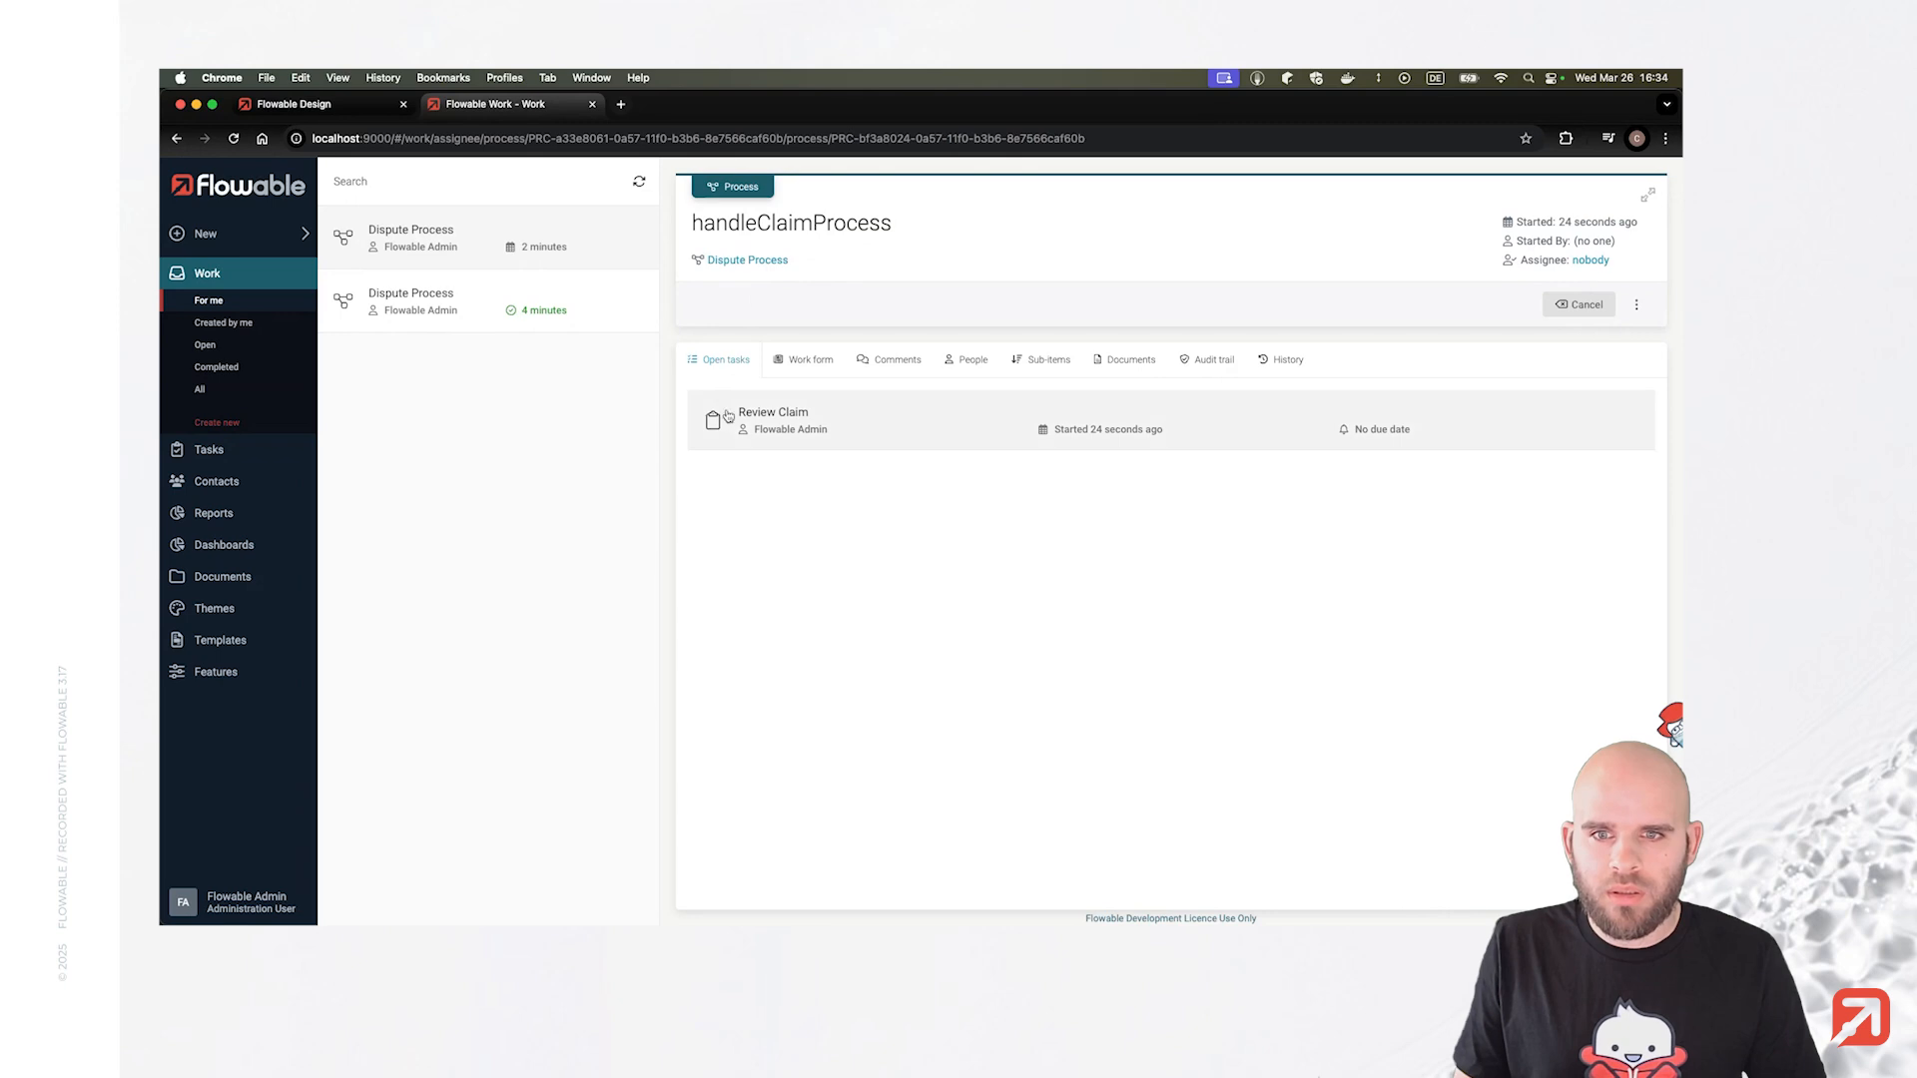
{"action": "left_click", "coordinate": [728, 416]}
{"action": "left_click", "coordinate": [1454, 304]}
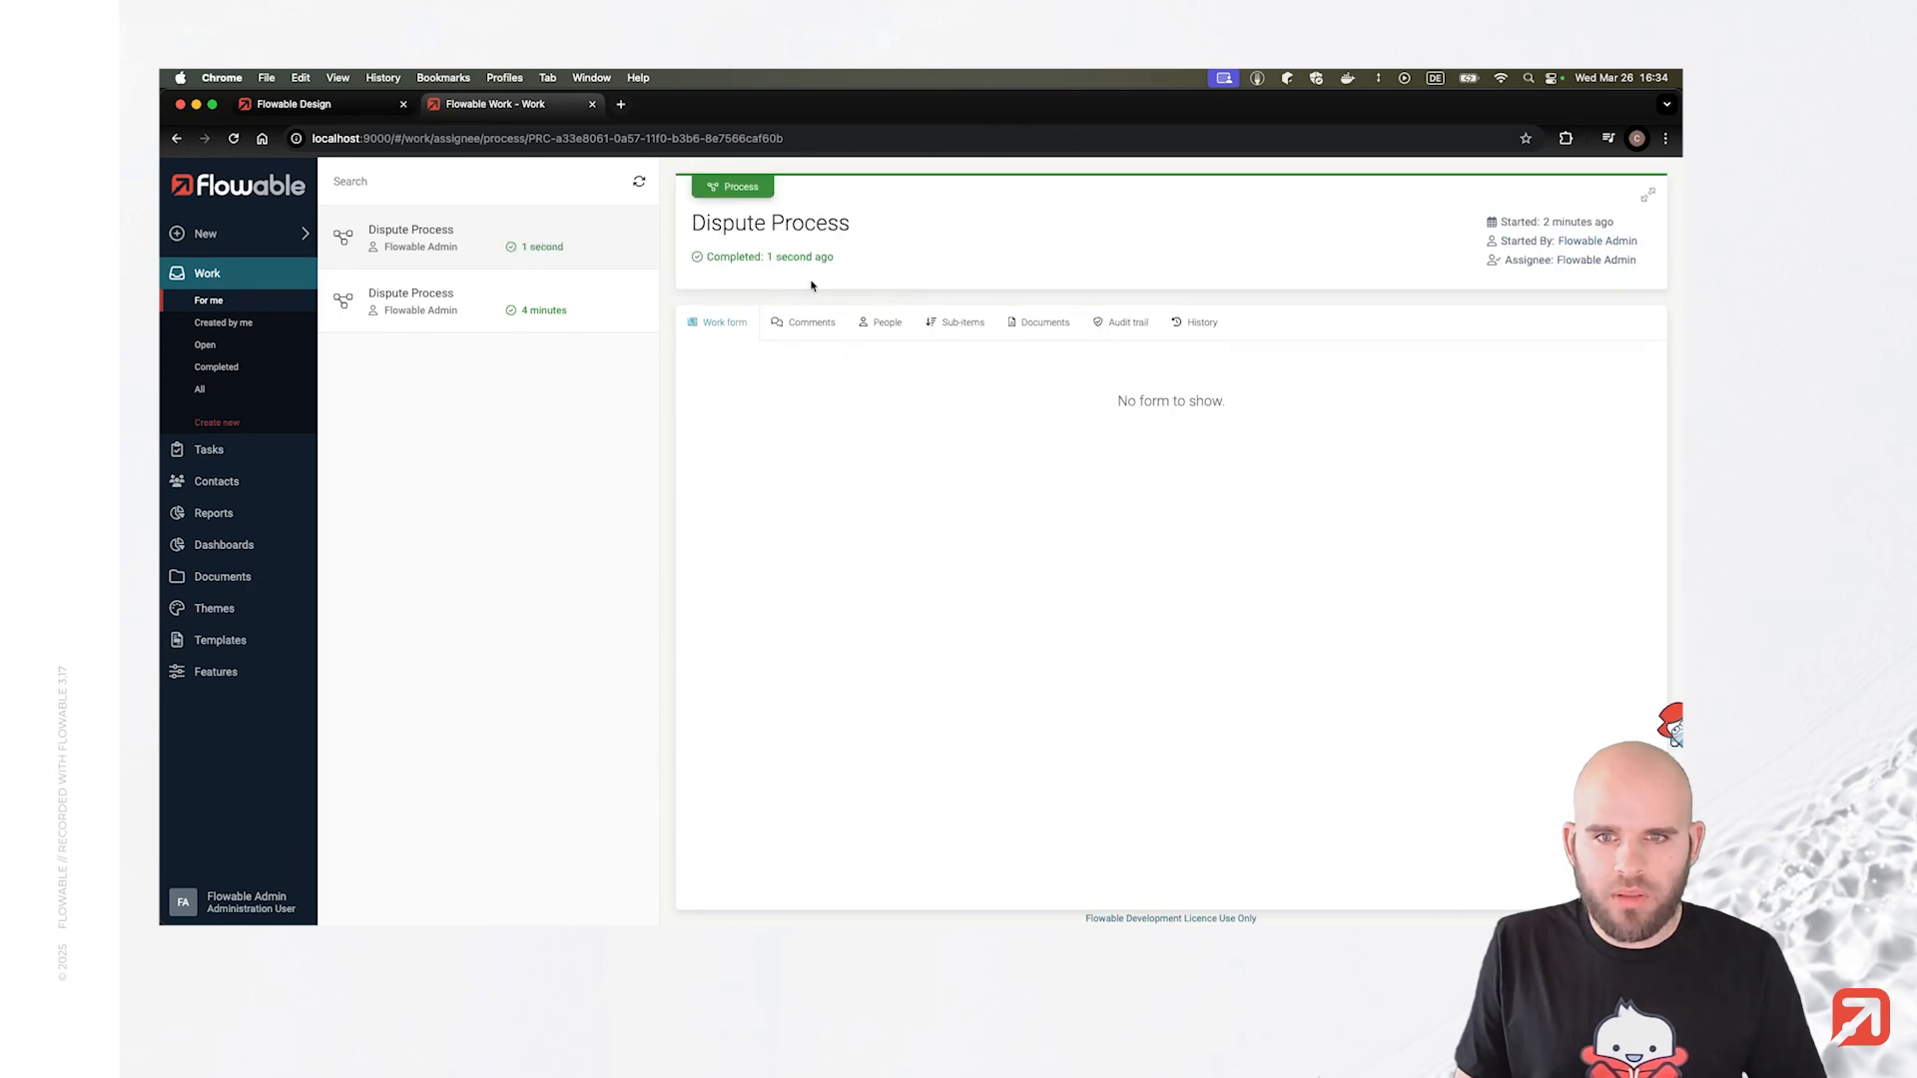
{"action": "left_click", "coordinate": [1196, 323]}
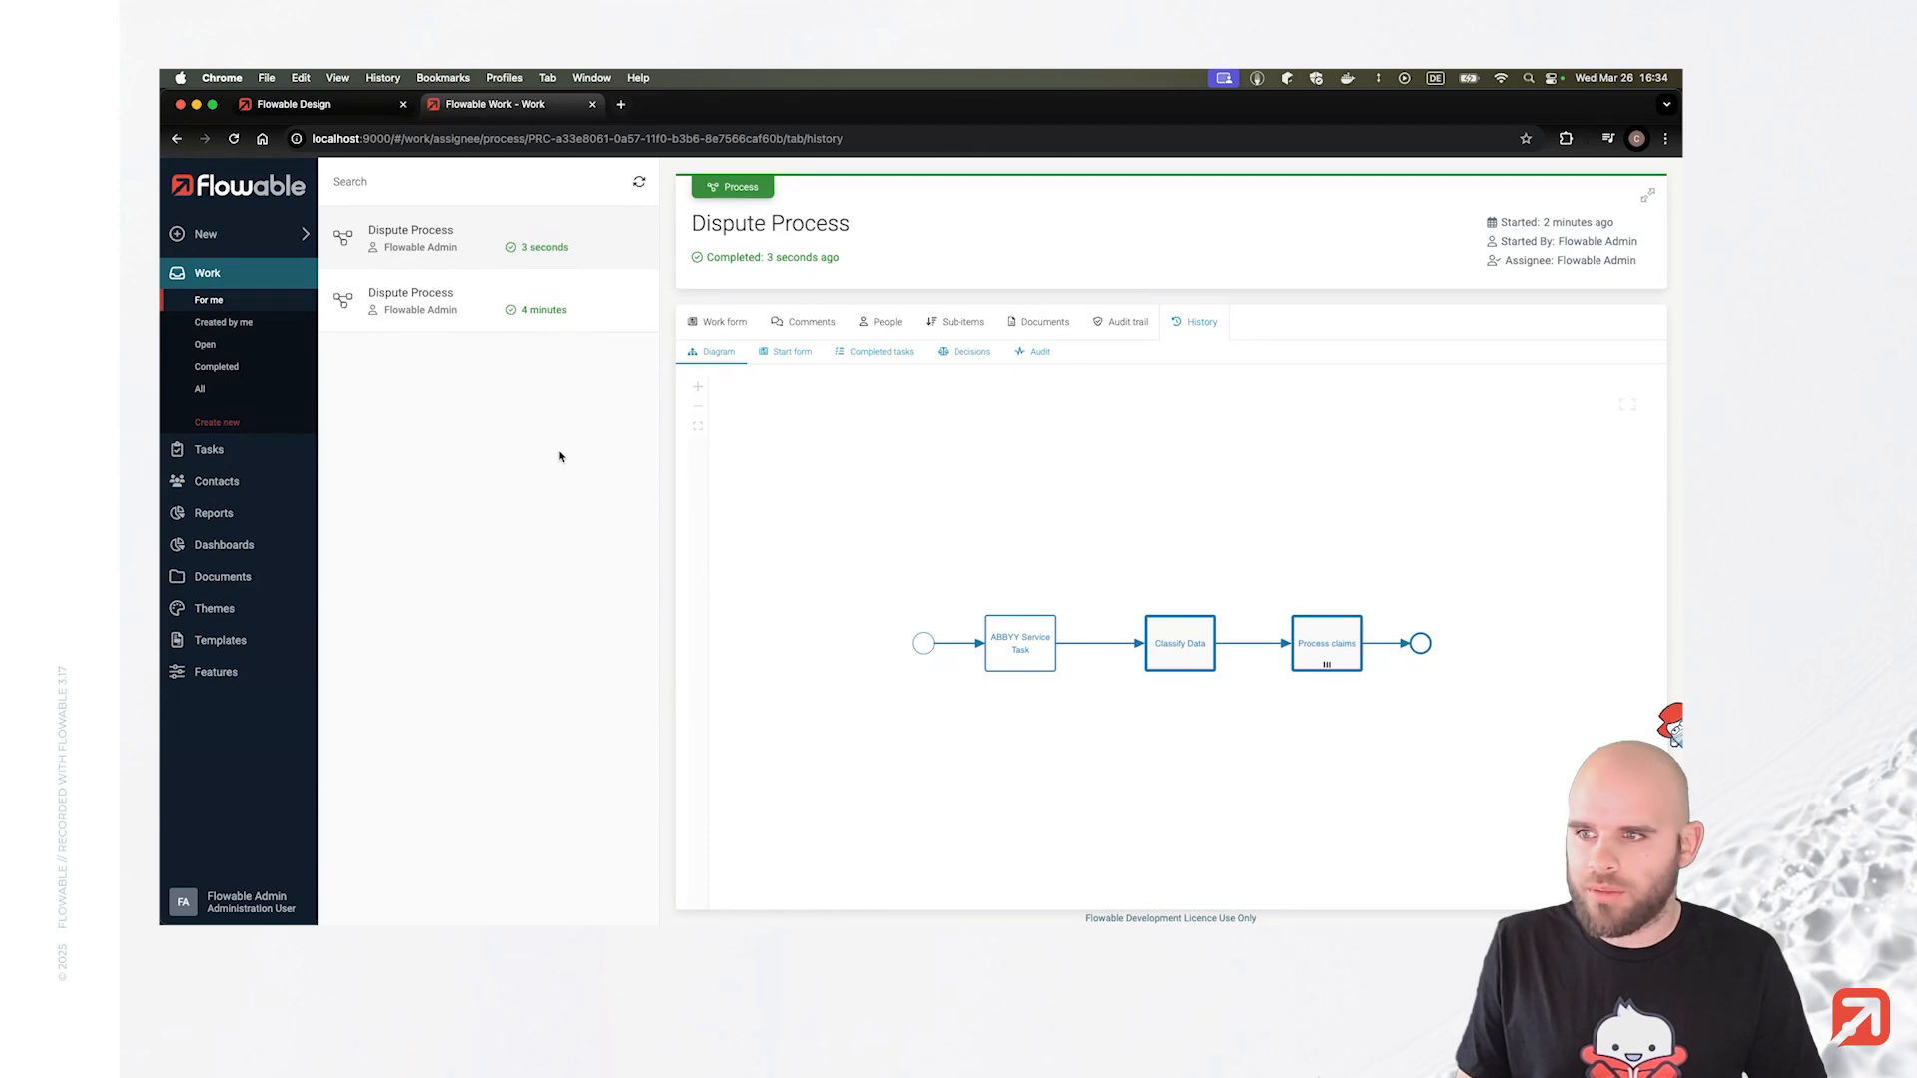